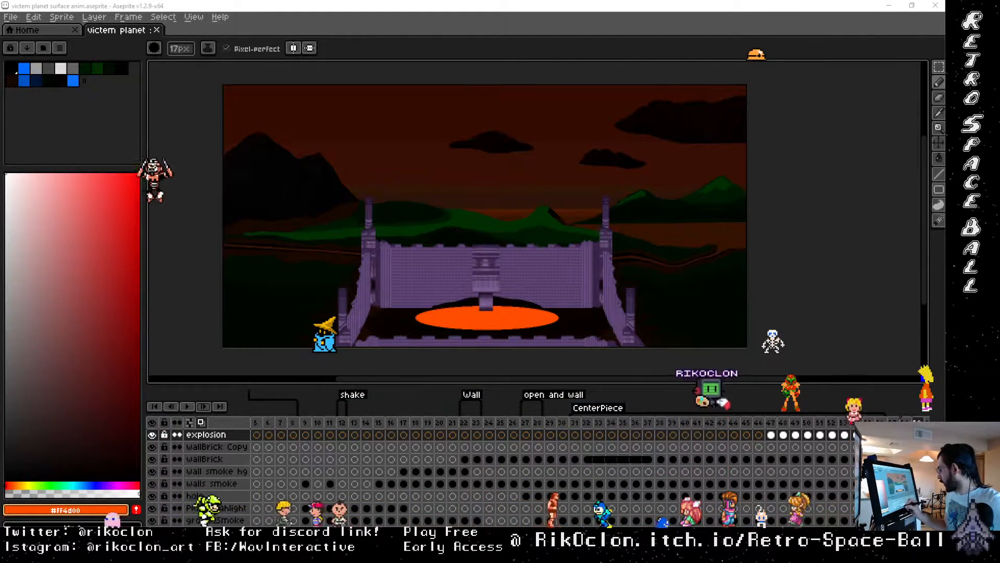
Step: Examine the orange lava's spread inside the castle walls across frames 58 to 68
{"action": "left_click_drag", "start_coordinate": [615, 527], "coordinate": [795, 527]}
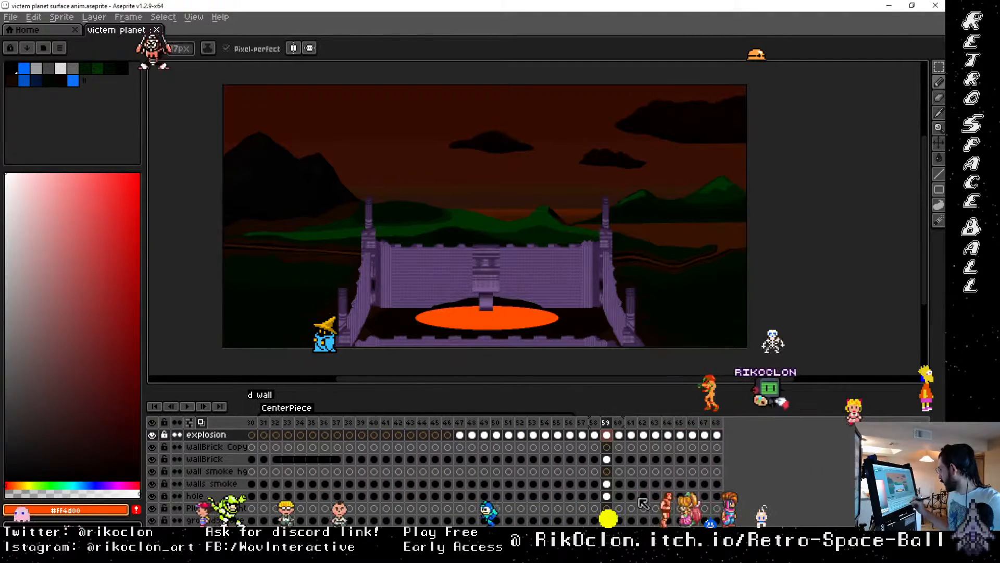
{"action": "left_click", "coordinate": [619, 422]}
{"action": "left_click", "coordinate": [631, 423]}
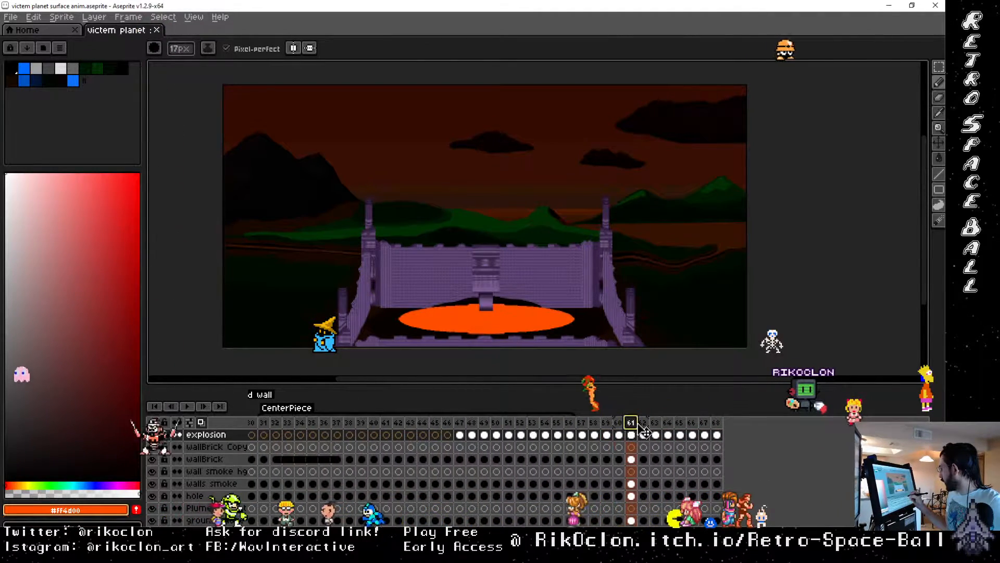
{"action": "left_click", "coordinate": [644, 423]}
{"action": "left_click", "coordinate": [655, 423]}
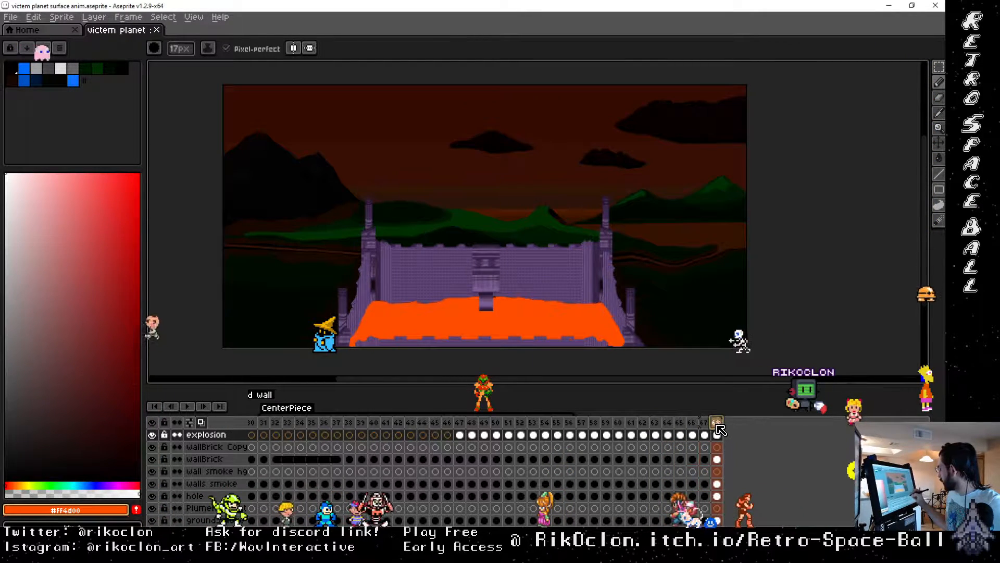
{"action": "left_click", "coordinate": [692, 424]}
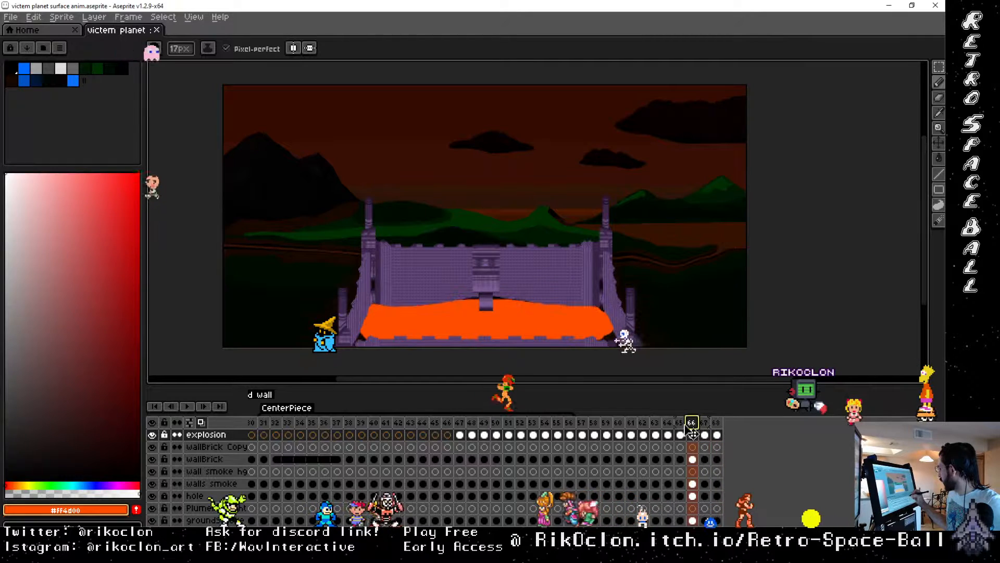
{"action": "left_click", "coordinate": [656, 423]}
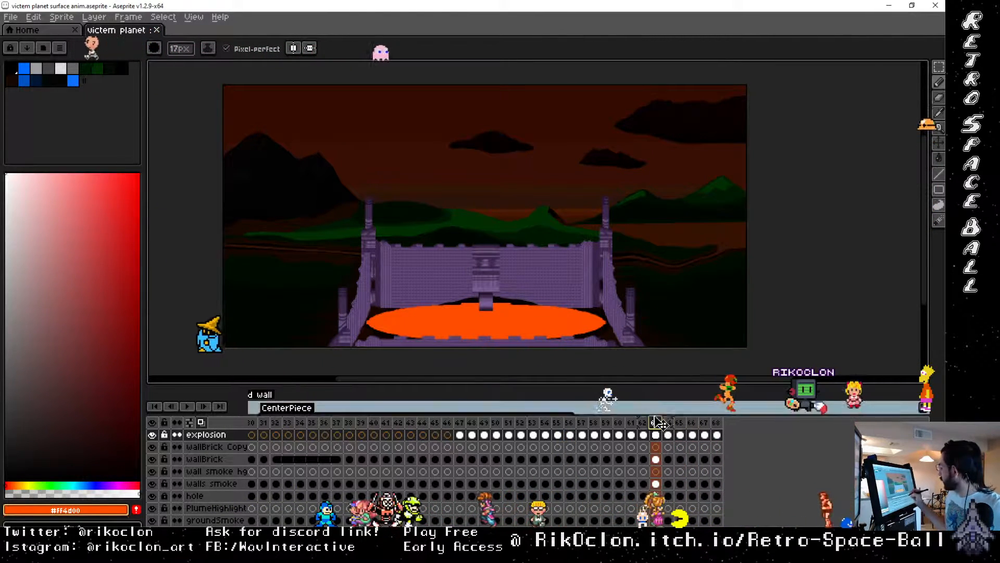
{"action": "left_click", "coordinate": [643, 423]}
{"action": "left_click", "coordinate": [618, 423]}
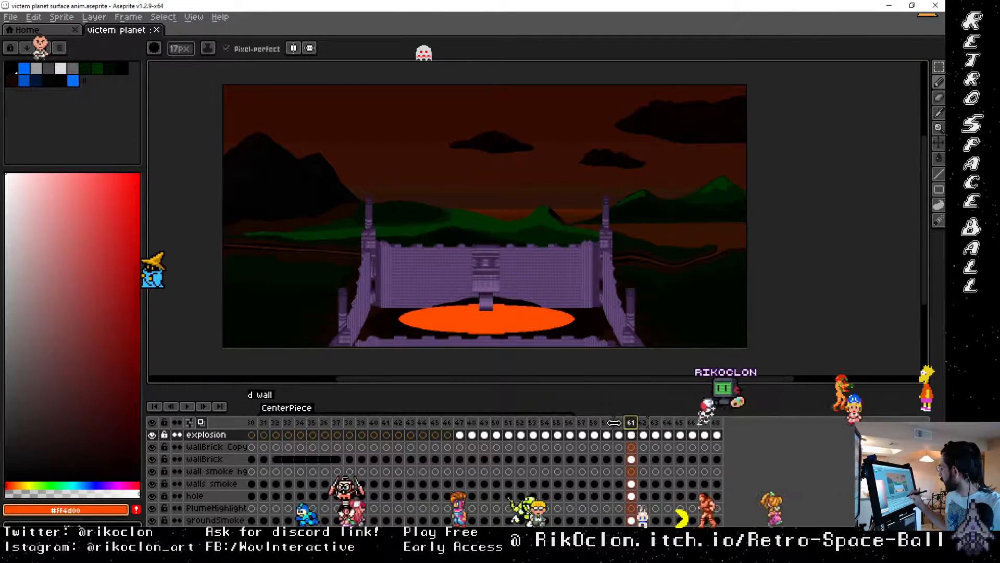
{"action": "left_click", "coordinate": [594, 423]}
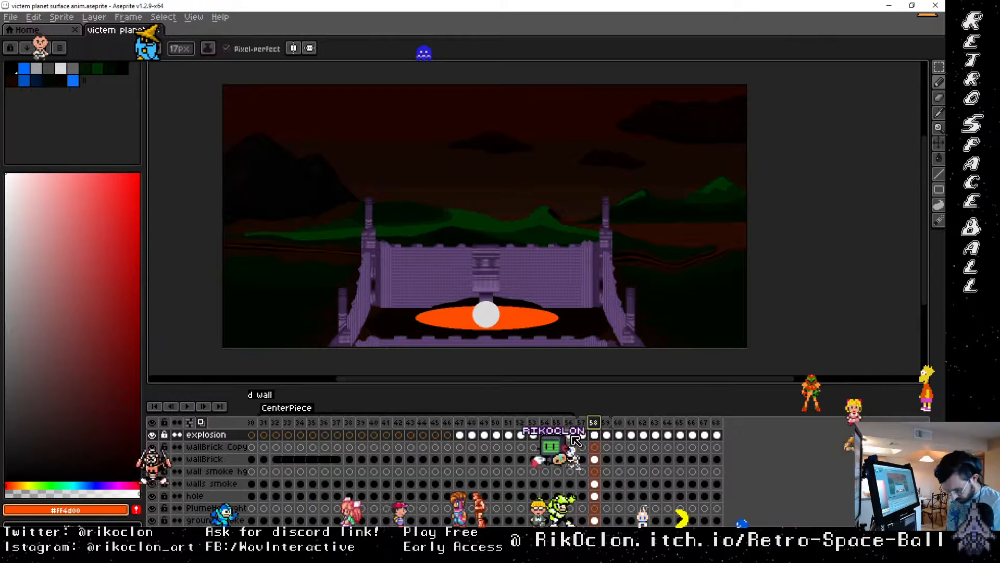
Step: Step back and forth through frames 57 to 68 to review the motion from the white blast to the spreading lava
{"action": "key", "text": "Left"}
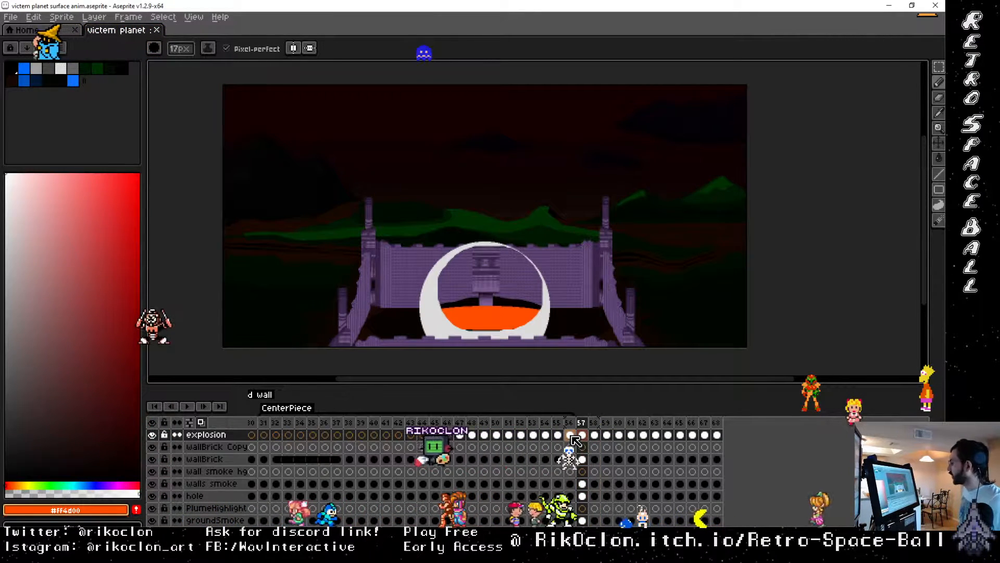
{"action": "key", "text": "Right"}
{"action": "key", "text": "Right"}
{"action": "key", "text": "Right"}
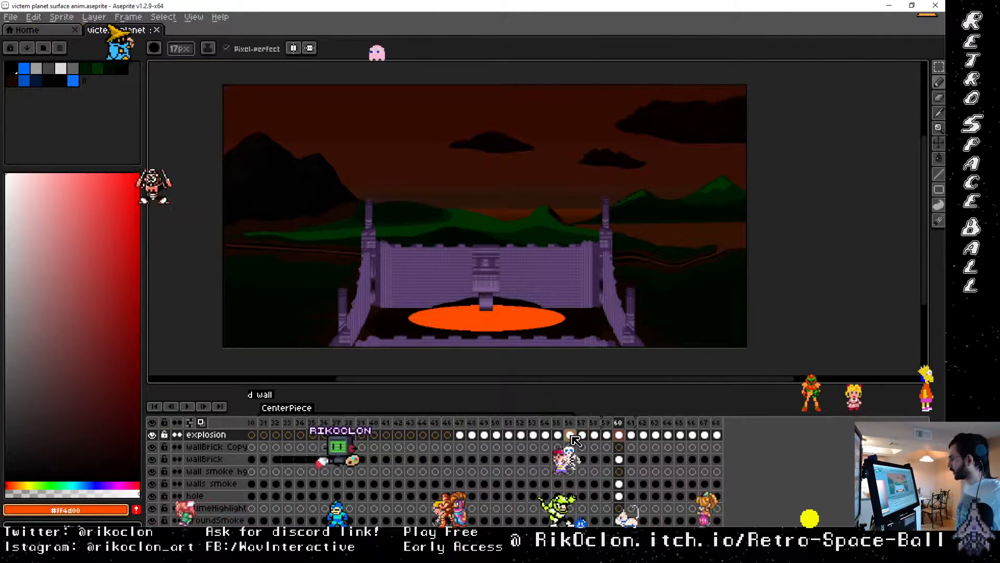
{"action": "key", "text": "Right"}
{"action": "key", "text": "Right"}
{"action": "key", "text": "Right"}
{"action": "key", "text": "Right"}
{"action": "key", "text": "Right"}
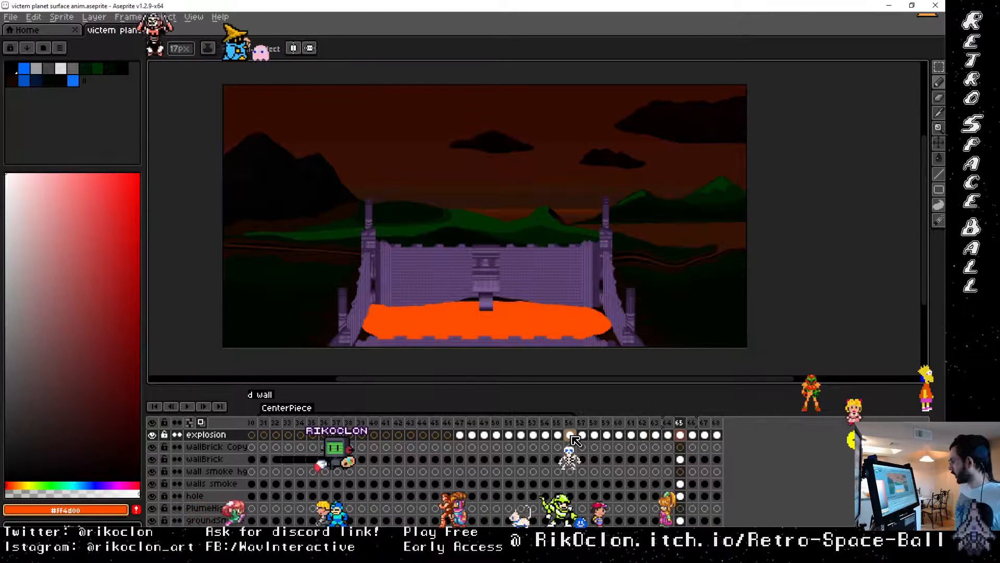
{"action": "key", "text": "Right"}
{"action": "key", "text": "Right"}
{"action": "key", "text": "Right"}
{"action": "key", "text": "Left"}
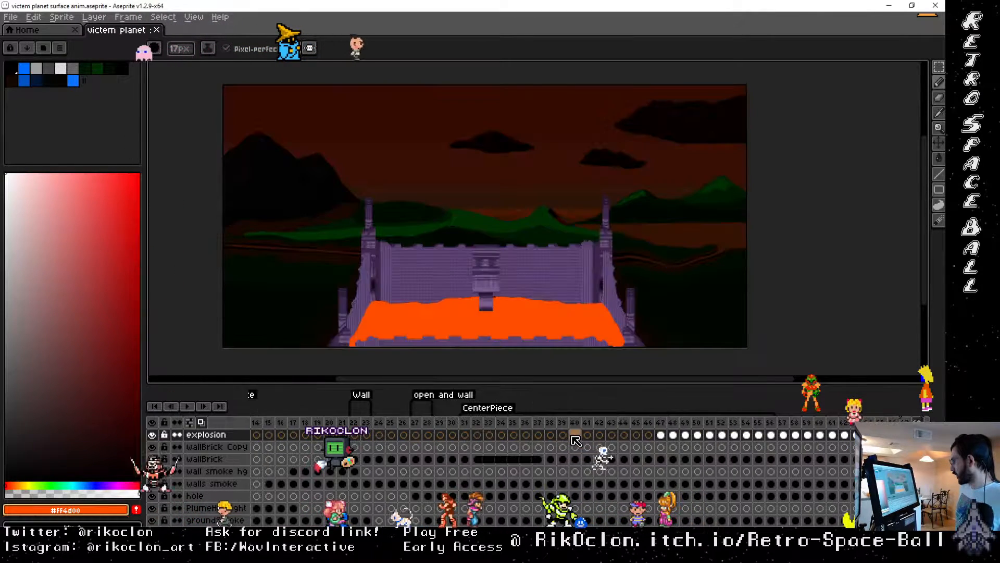
{"action": "key", "text": "Left"}
{"action": "key", "text": "Left"}
{"action": "key", "text": "Left"}
{"action": "key", "text": "Left"}
{"action": "key", "text": "Left"}
{"action": "key", "text": "Left"}
{"action": "key", "text": "Left"}
{"action": "key", "text": "Left"}
{"action": "key", "text": "Left"}
{"action": "key", "text": "Left"}
{"action": "key", "text": "Left"}
{"action": "key", "text": "Left"}
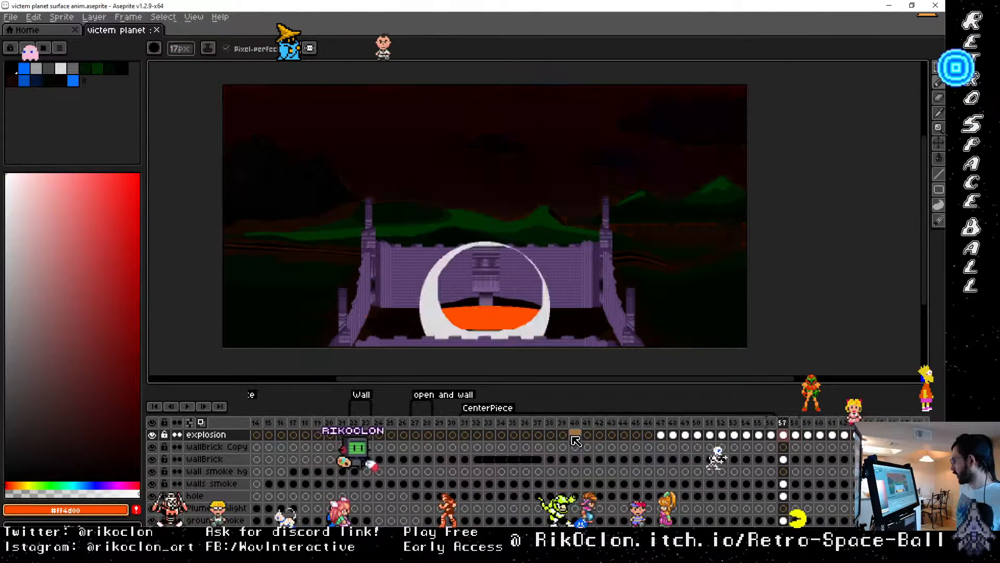
{"action": "key", "text": "Right"}
{"action": "key", "text": "Right"}
{"action": "key", "text": "Right"}
{"action": "key", "text": "Right"}
{"action": "key", "text": "Right"}
{"action": "key", "text": "Right"}
{"action": "key", "text": "Right"}
{"action": "key", "text": "Right"}
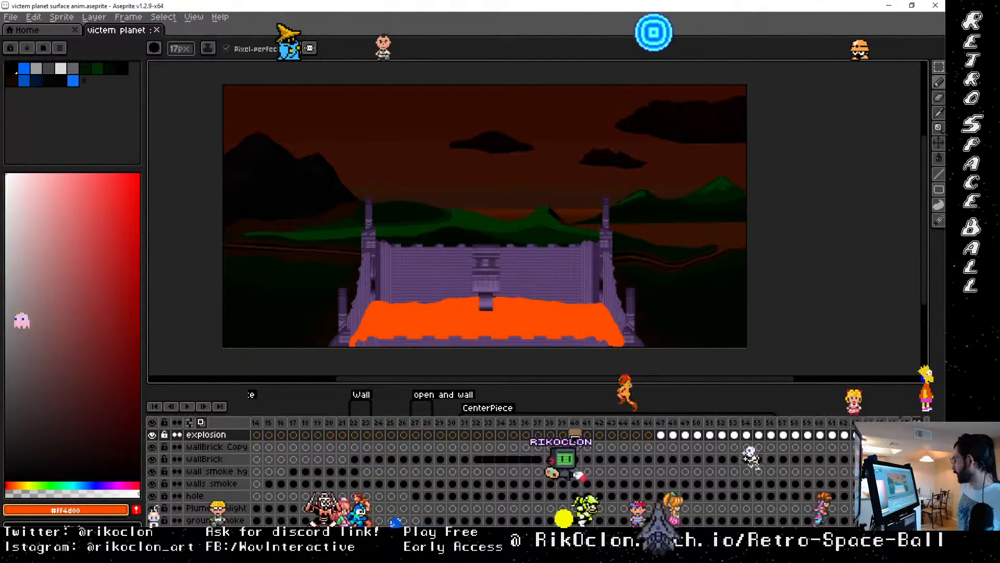
{"action": "key", "text": "Right"}
{"action": "key", "text": "Left"}
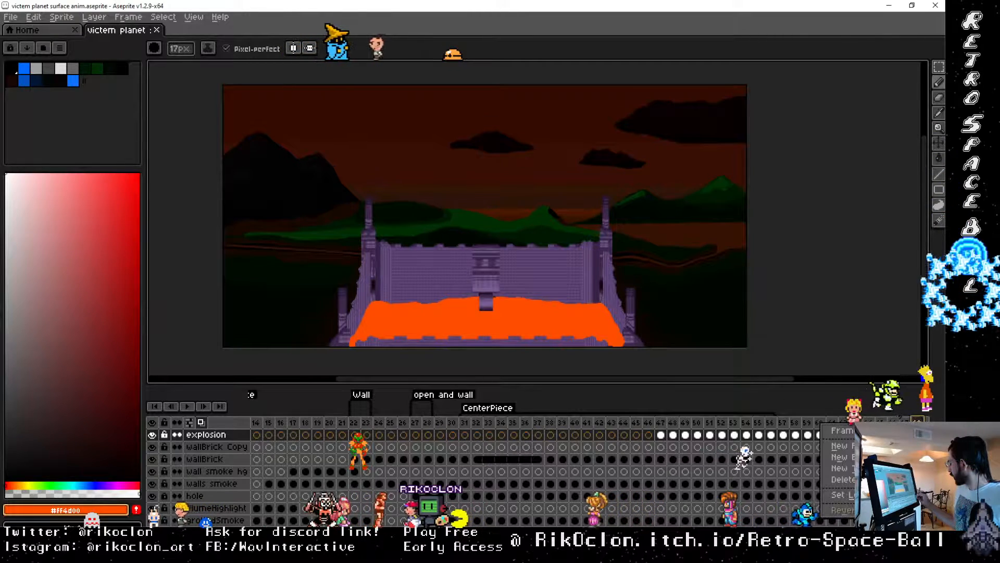
Step: Add a new frame after the animation's last frame, 68
{"action": "right_click", "coordinate": [918, 423]}
{"action": "left_click", "coordinate": [840, 446]}
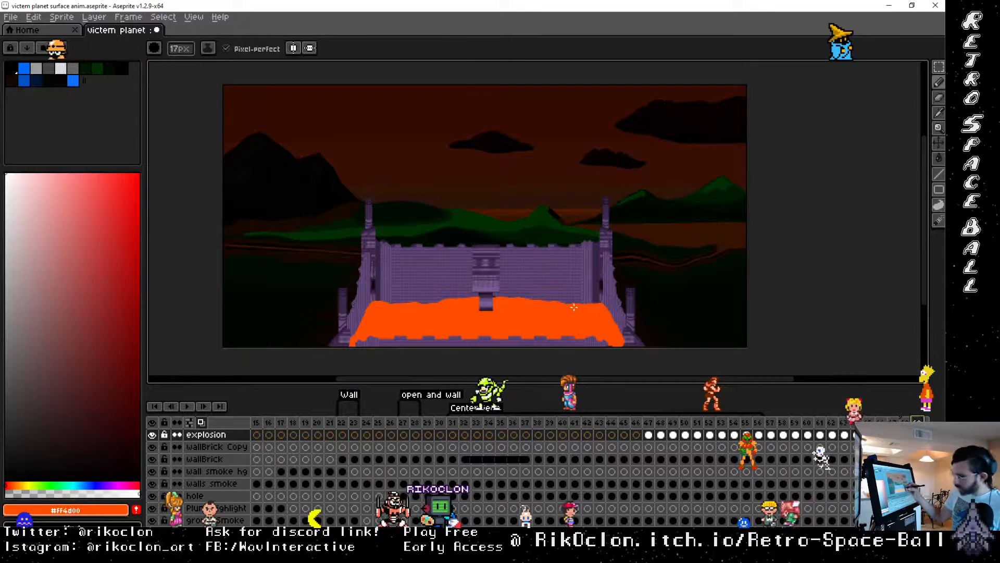
{"action": "key", "text": "Down"}
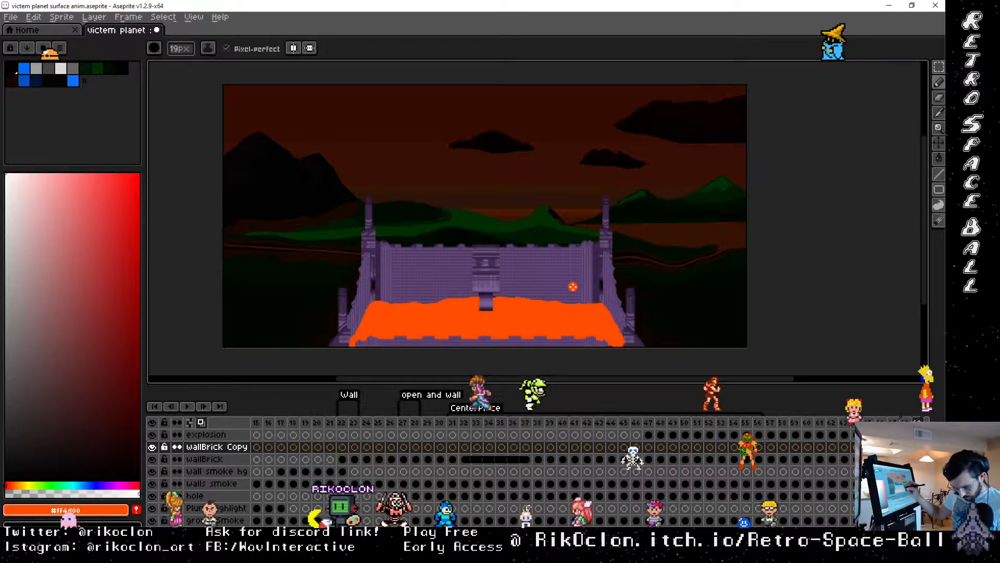
Step: Look through the layer stack and toggle the lava and wall layers' visibility off and on to check what each contains
{"action": "scroll", "coordinate": [573, 285], "scroll_direction": "up", "scroll_amount": 4}
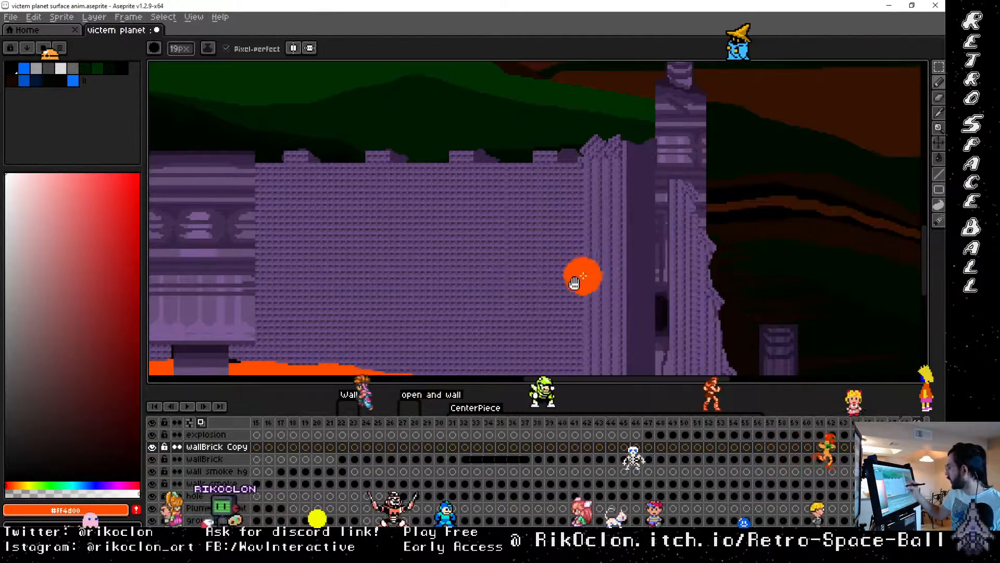
{"action": "mouse_move", "coordinate": [581, 273]}
{"action": "left_mouse_down"}
{"action": "mouse_move", "coordinate": [583, 222]}
{"action": "mouse_move", "coordinate": [641, 127]}
{"action": "left_mouse_up"}
{"action": "mouse_move", "coordinate": [610, 239]}
{"action": "left_mouse_down"}
{"action": "mouse_move", "coordinate": [643, 214]}
{"action": "mouse_move", "coordinate": [699, 208]}
{"action": "mouse_move", "coordinate": [681, 221]}
{"action": "left_mouse_up"}
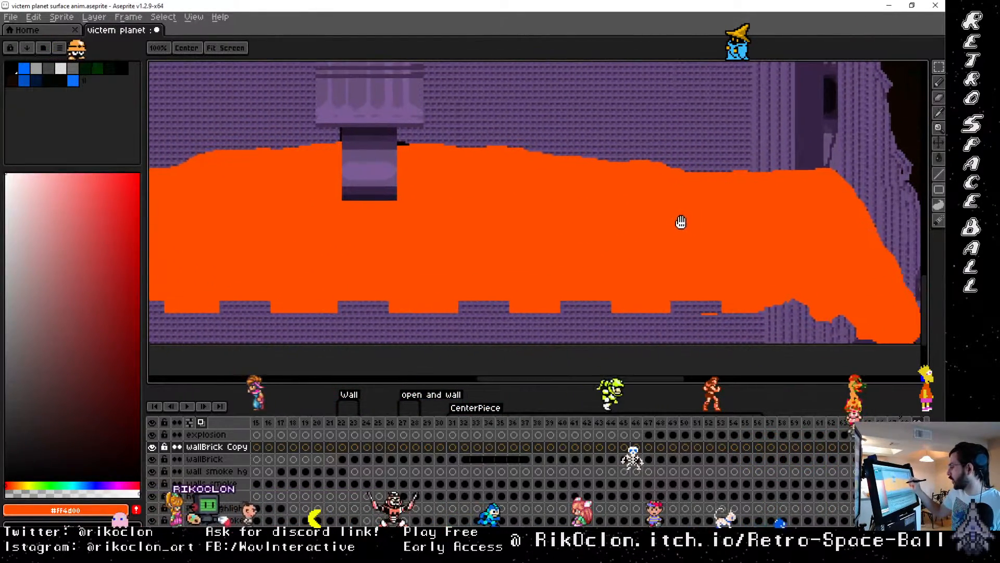
{"action": "scroll", "coordinate": [500, 477], "scroll_direction": "up", "scroll_amount": 7}
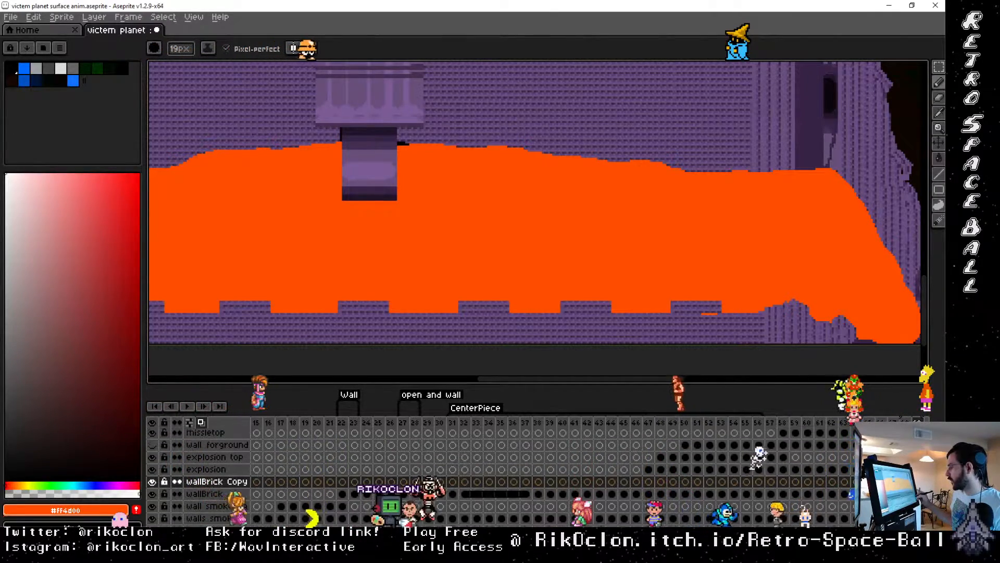
{"action": "scroll", "coordinate": [500, 477], "scroll_direction": "down", "scroll_amount": 10}
{"action": "scroll", "coordinate": [500, 476], "scroll_direction": "down", "scroll_amount": 8}
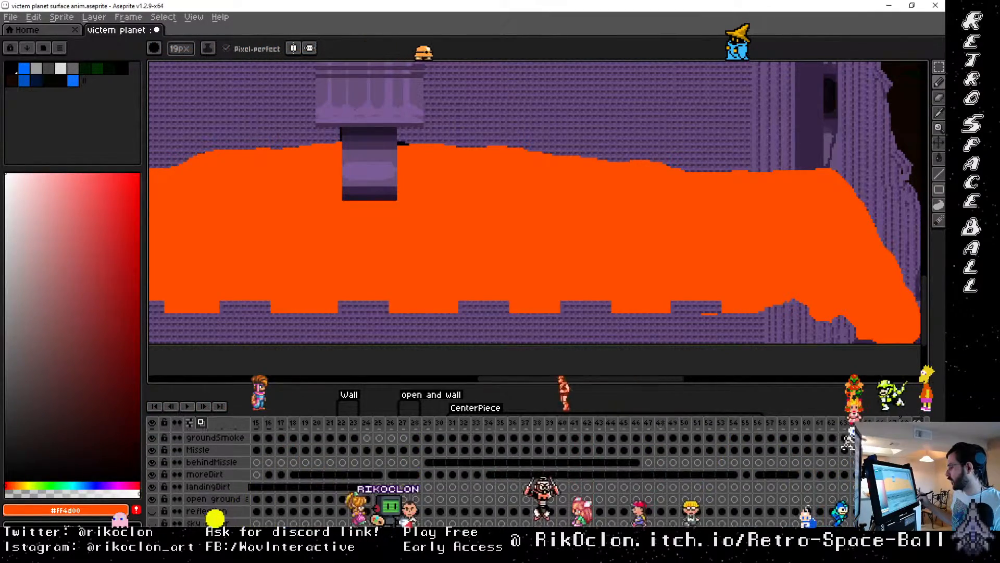
{"action": "scroll", "coordinate": [501, 477], "scroll_direction": "up", "scroll_amount": 15}
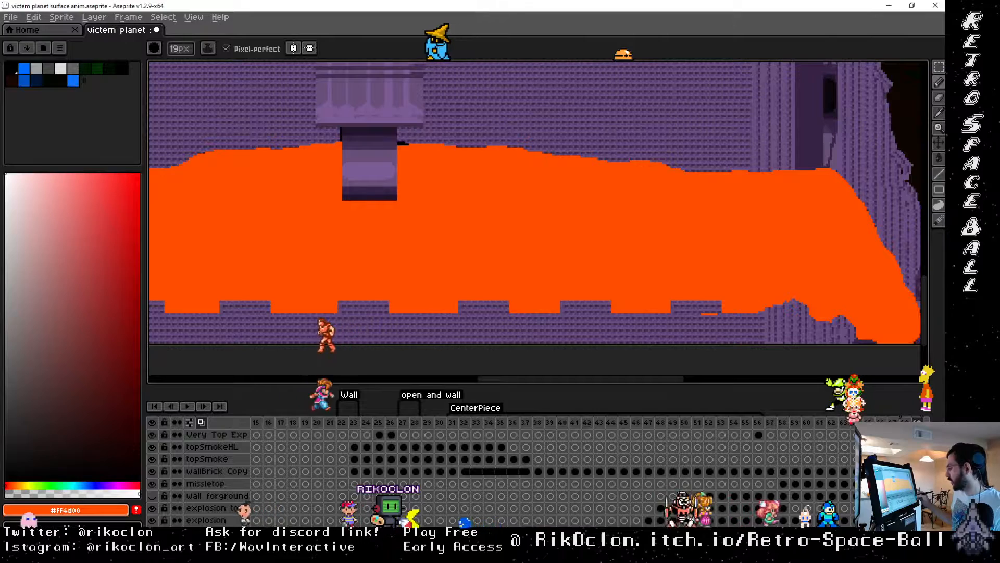
{"action": "scroll", "coordinate": [500, 476], "scroll_direction": "down", "scroll_amount": 2}
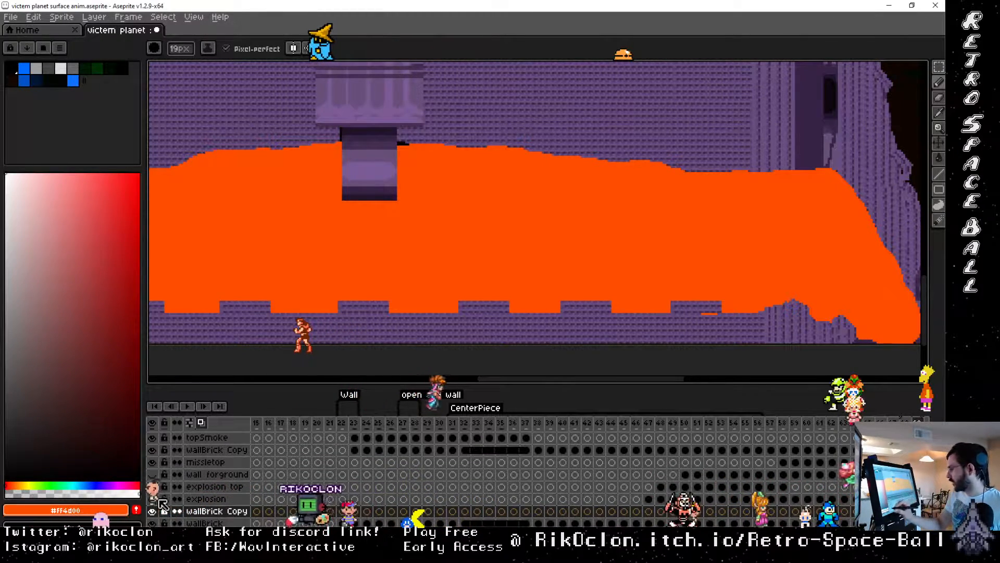
{"action": "left_click", "coordinate": [153, 510]}
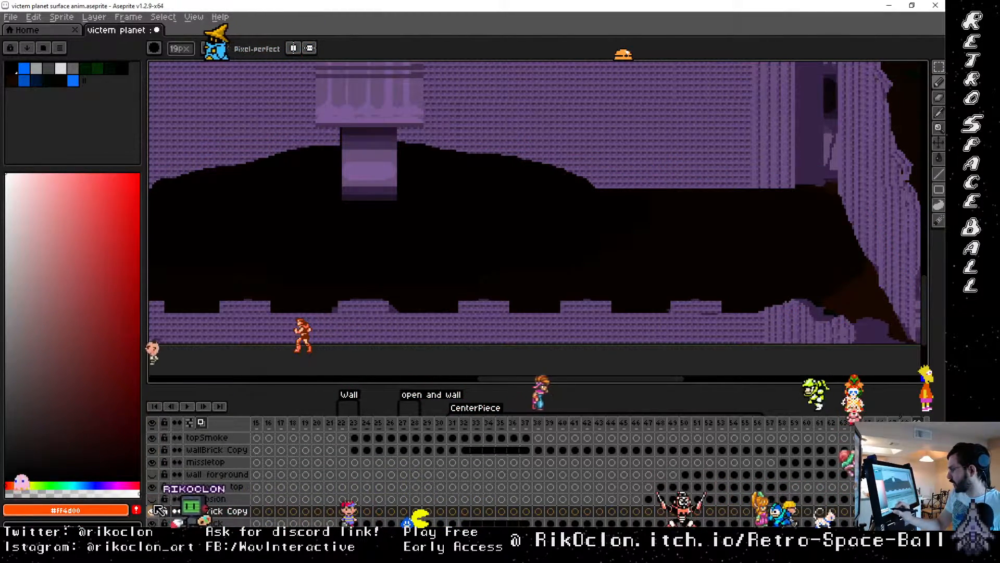
{"action": "left_click", "coordinate": [153, 511]}
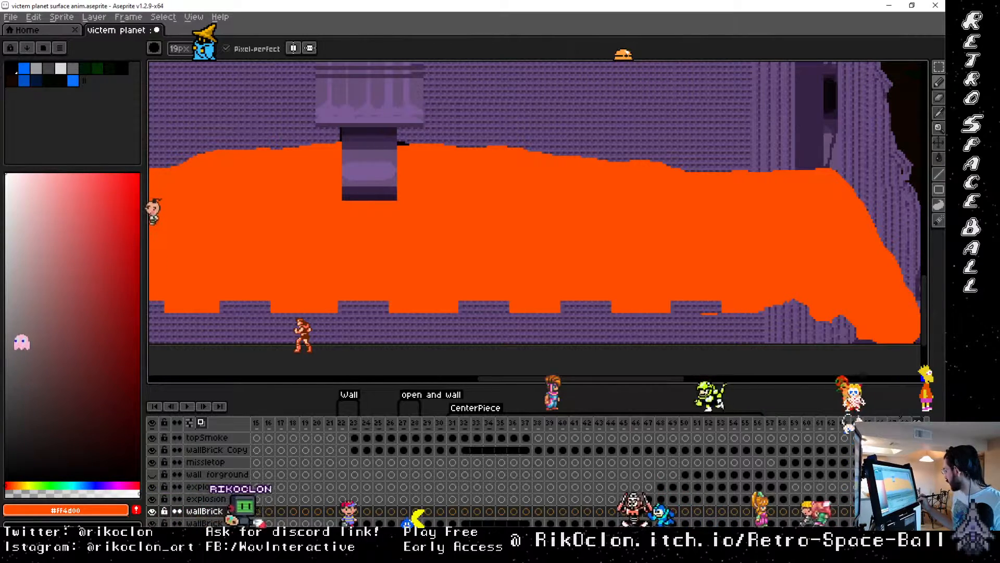
Step: On the explosion layer of frame 69, paint the lava slightly higher along its upper edge and sides, comparing it with the preceding frames
{"action": "left_click", "coordinate": [207, 499]}
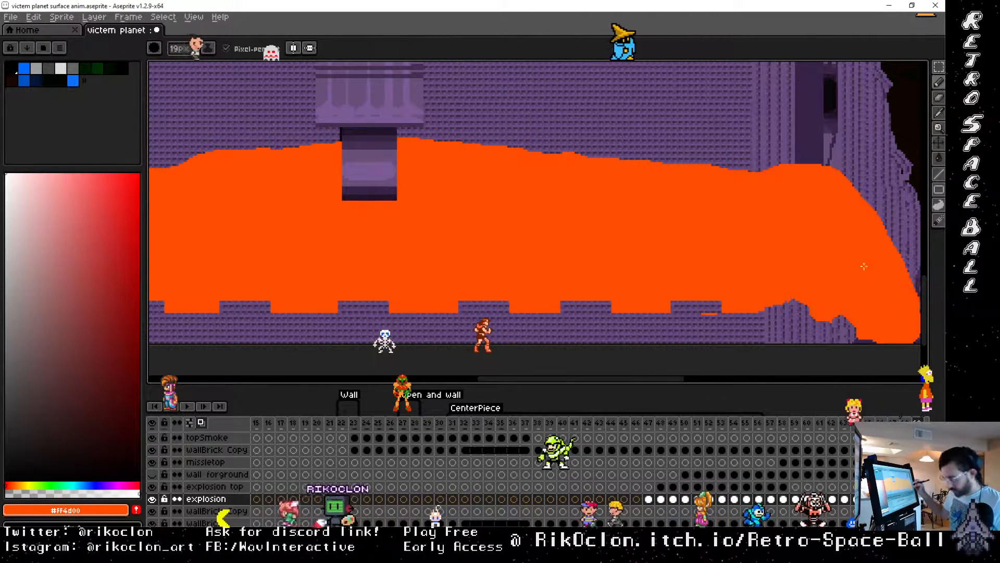
{"action": "left_click_drag", "start_coordinate": [848, 282], "coordinate": [726, 172]}
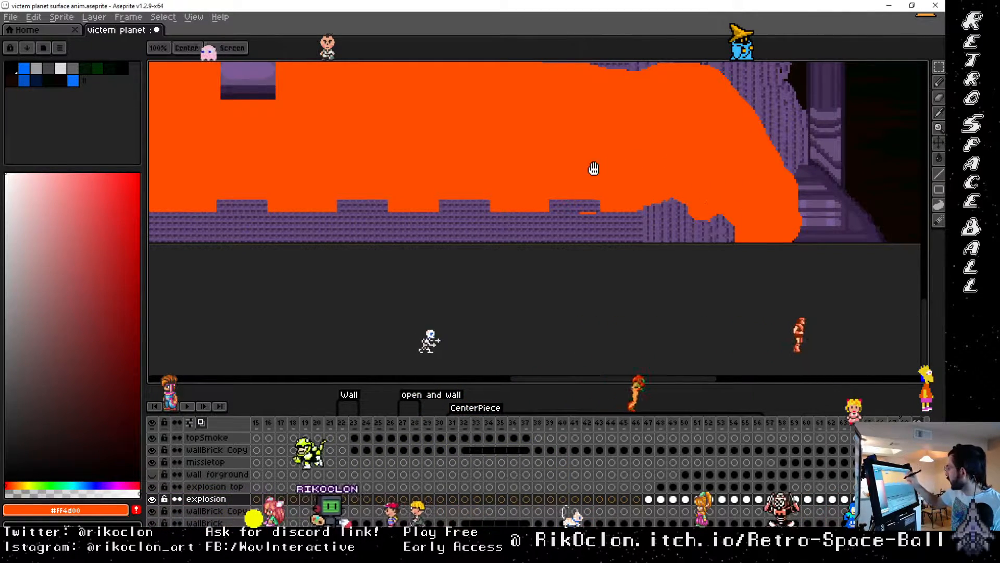
{"action": "left_click_drag", "start_coordinate": [592, 167], "coordinate": [803, 199]}
{"action": "left_click_drag", "start_coordinate": [559, 218], "coordinate": [806, 233]}
{"action": "left_click_drag", "start_coordinate": [438, 232], "coordinate": [672, 220]}
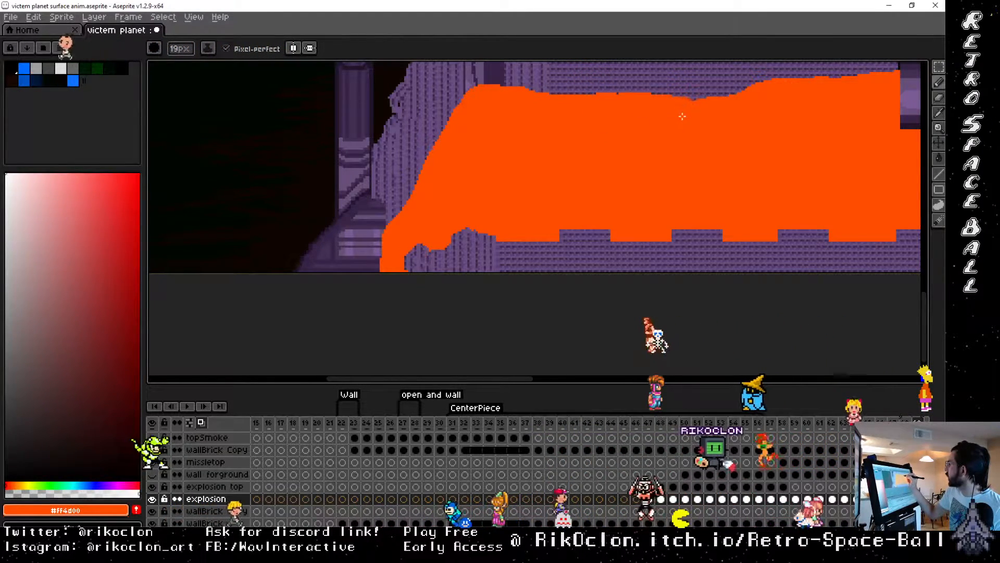
{"action": "left_click_drag", "start_coordinate": [790, 150], "coordinate": [546, 203]}
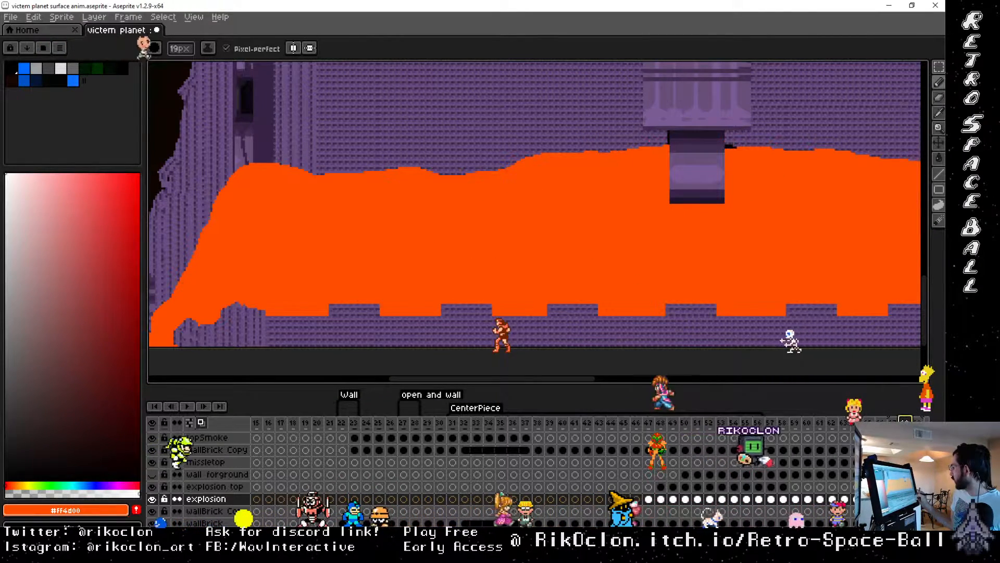
{"action": "key", "text": "Left"}
{"action": "key", "text": "Left"}
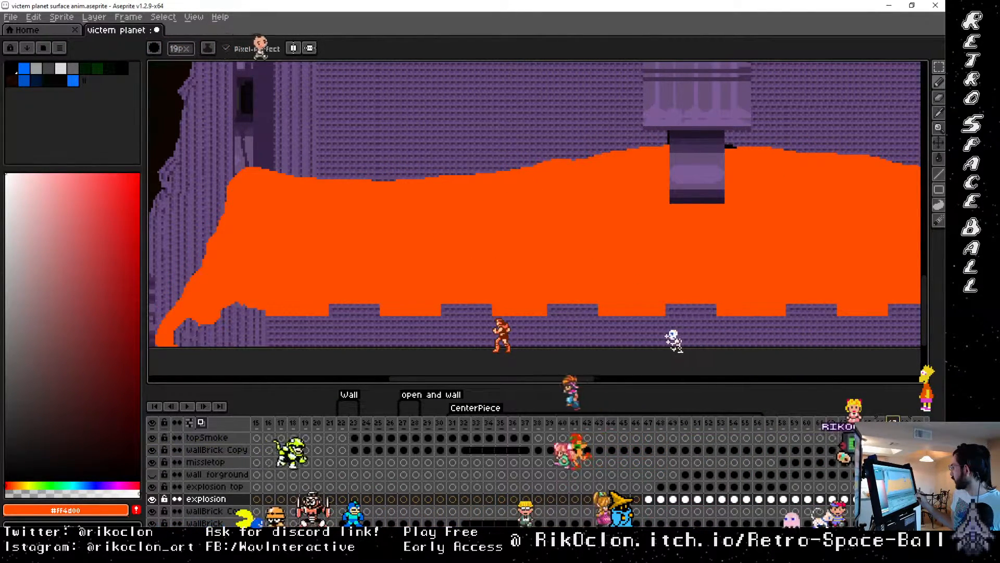
{"action": "key", "text": "Left"}
{"action": "key", "text": "Right"}
{"action": "key", "text": "Right"}
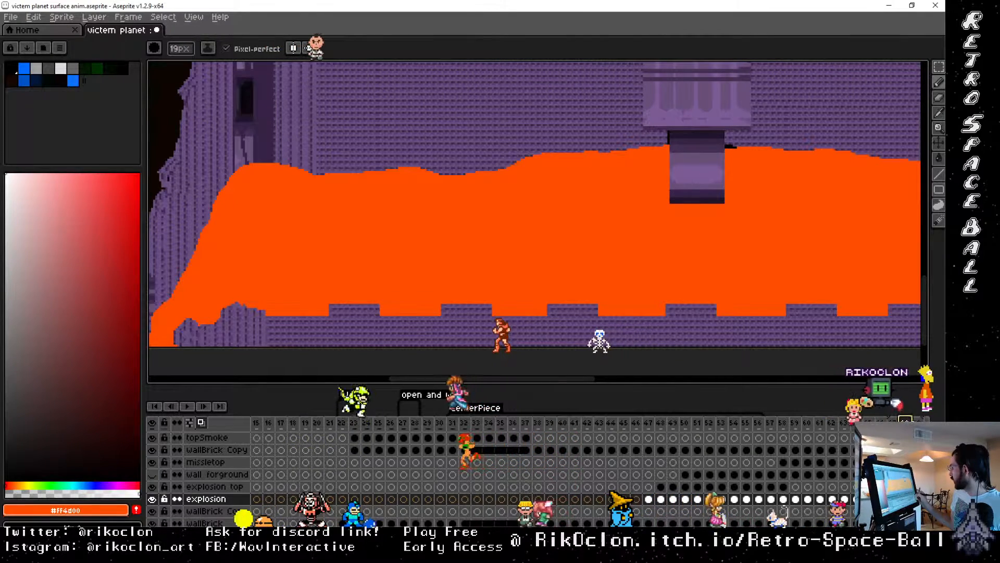
{"action": "key", "text": "Right"}
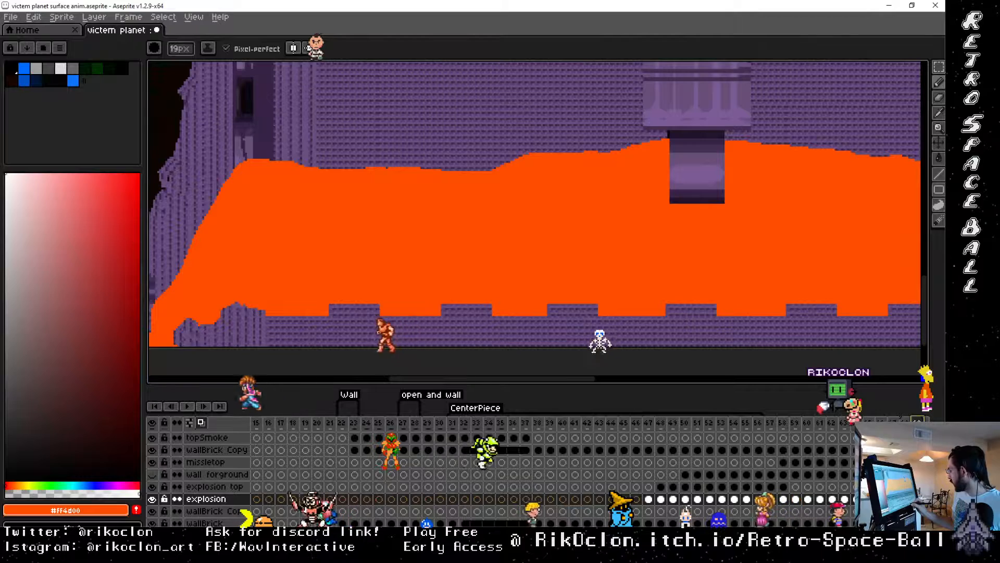
Step: Add frame 70 and paint the lava's upper edge slightly higher across the castle wall on the explosion layer, comparing it with frame 69
{"action": "left_click_drag", "start_coordinate": [625, 531], "coordinate": [726, 530]}
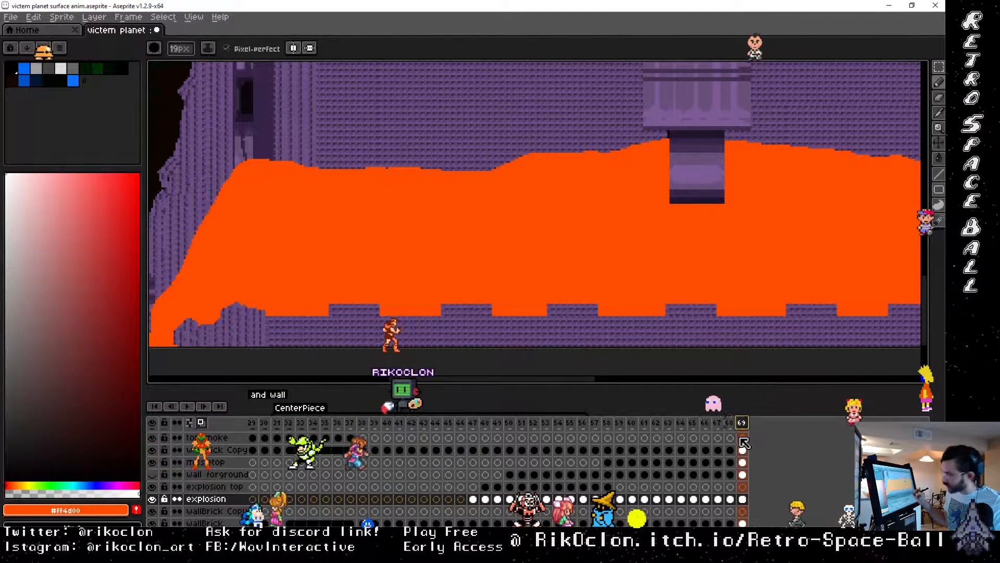
{"action": "left_click_drag", "start_coordinate": [836, 189], "coordinate": [611, 217]}
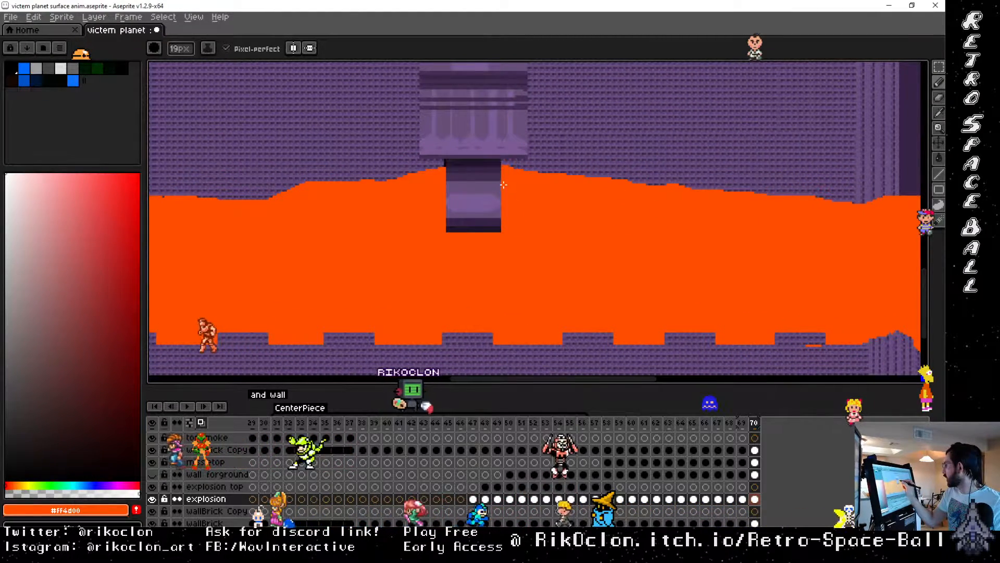
{"action": "left_click", "coordinate": [744, 424]}
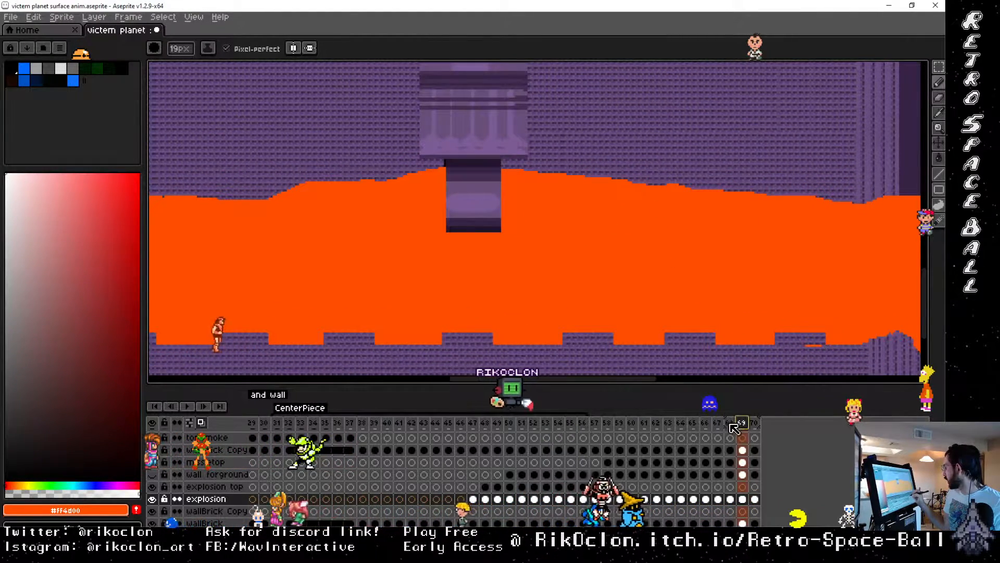
{"action": "left_click", "coordinate": [755, 423]}
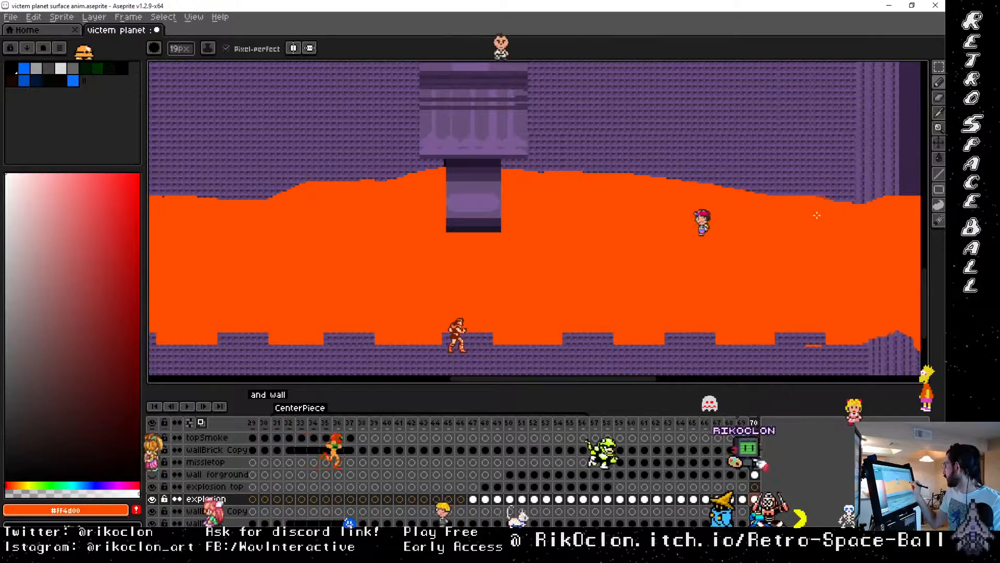
{"action": "left_click_drag", "start_coordinate": [871, 247], "coordinate": [607, 229]}
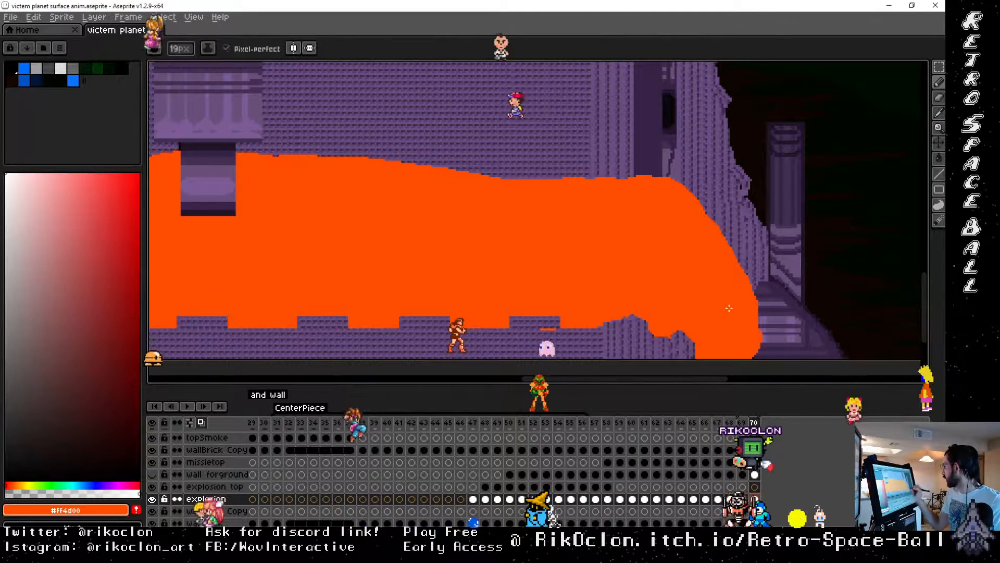
{"action": "mouse_move", "coordinate": [622, 290]}
{"action": "left_mouse_down"}
{"action": "mouse_move", "coordinate": [808, 318]}
{"action": "mouse_move", "coordinate": [855, 313]}
{"action": "left_mouse_up"}
{"action": "mouse_move", "coordinate": [491, 285]}
{"action": "left_mouse_down"}
{"action": "mouse_move", "coordinate": [589, 270]}
{"action": "mouse_move", "coordinate": [764, 270]}
{"action": "left_mouse_up"}
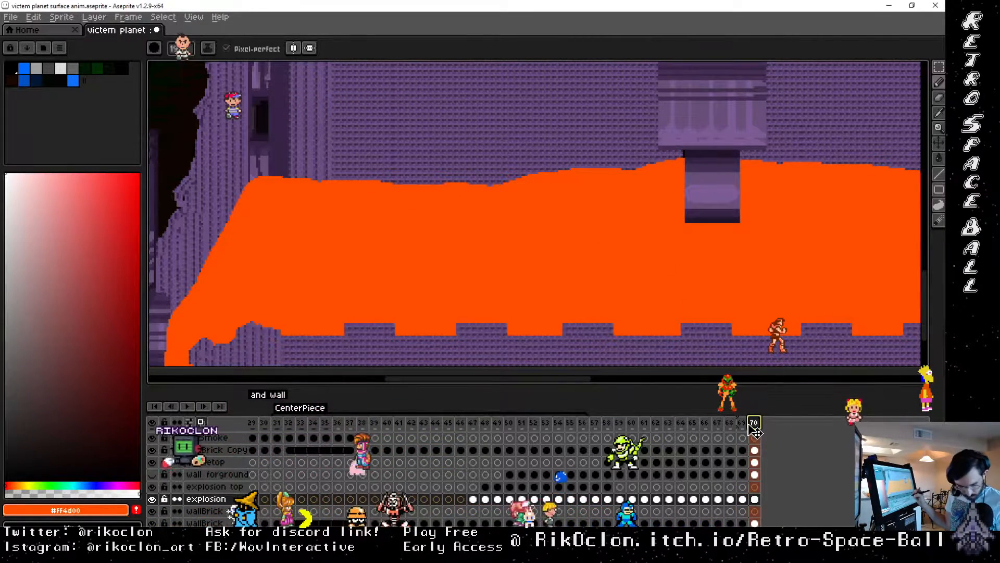
Step: Add frame 71 and raise the orange lava's upper edge and both sloping ends on the explosion layer, checking it against frame 70
{"action": "key", "text": "alt+n"}
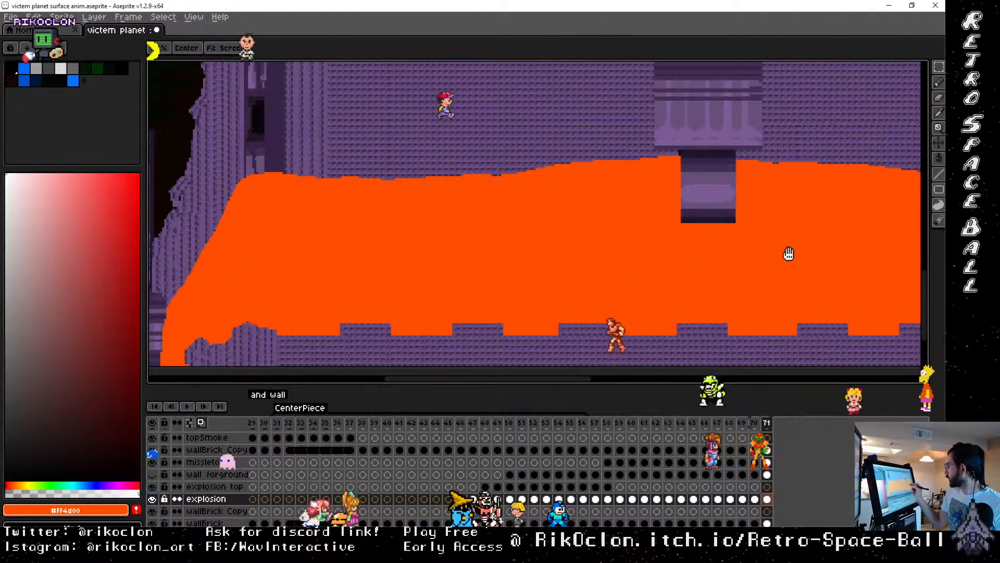
{"action": "left_click_drag", "start_coordinate": [787, 252], "coordinate": [587, 249]}
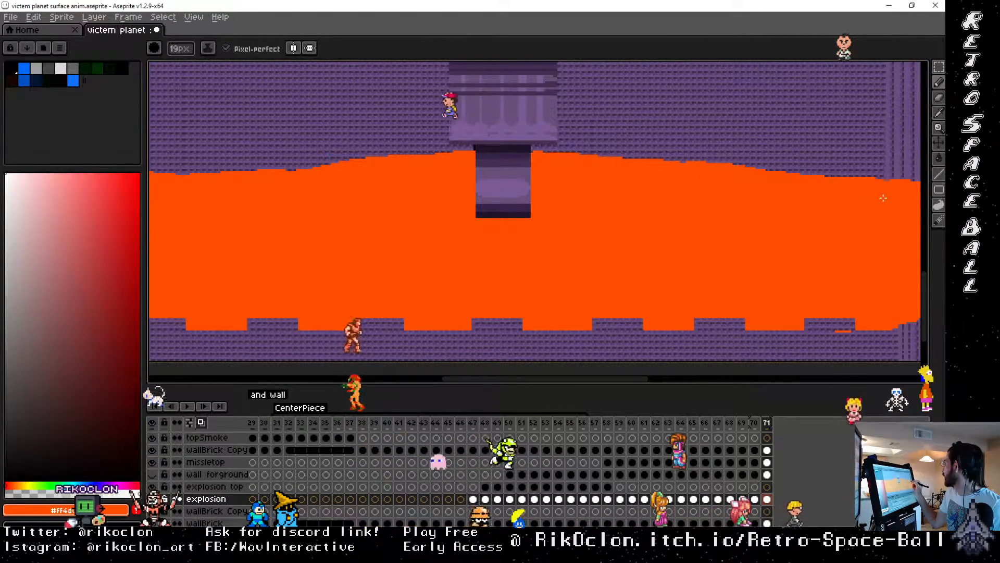
{"action": "key", "text": "space"}
{"action": "left_click_drag", "start_coordinate": [843, 229], "coordinate": [616, 224]}
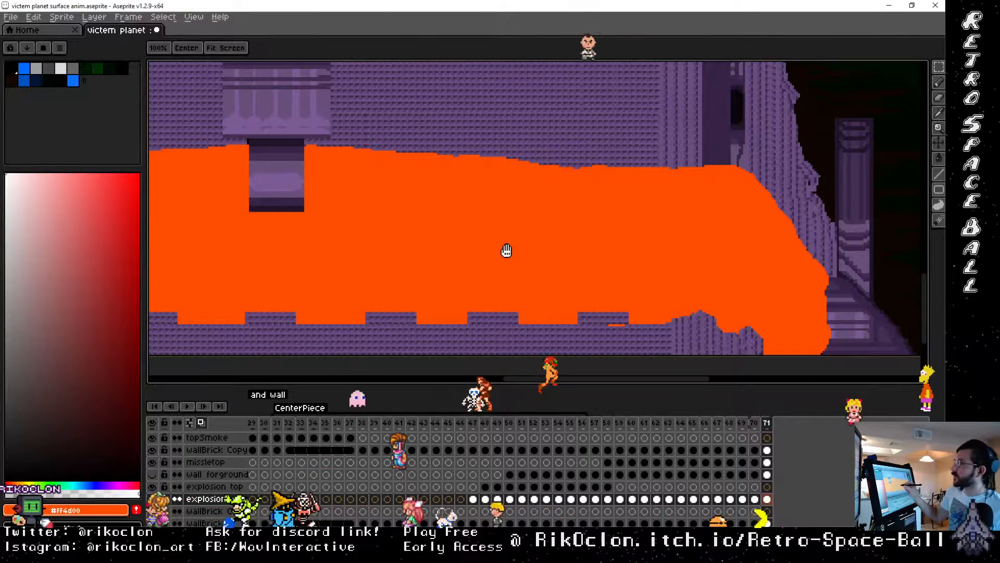
{"action": "mouse_move", "coordinate": [507, 251]}
{"action": "left_mouse_down"}
{"action": "mouse_move", "coordinate": [674, 232]}
{"action": "mouse_move", "coordinate": [688, 221]}
{"action": "mouse_move", "coordinate": [688, 232]}
{"action": "left_mouse_up"}
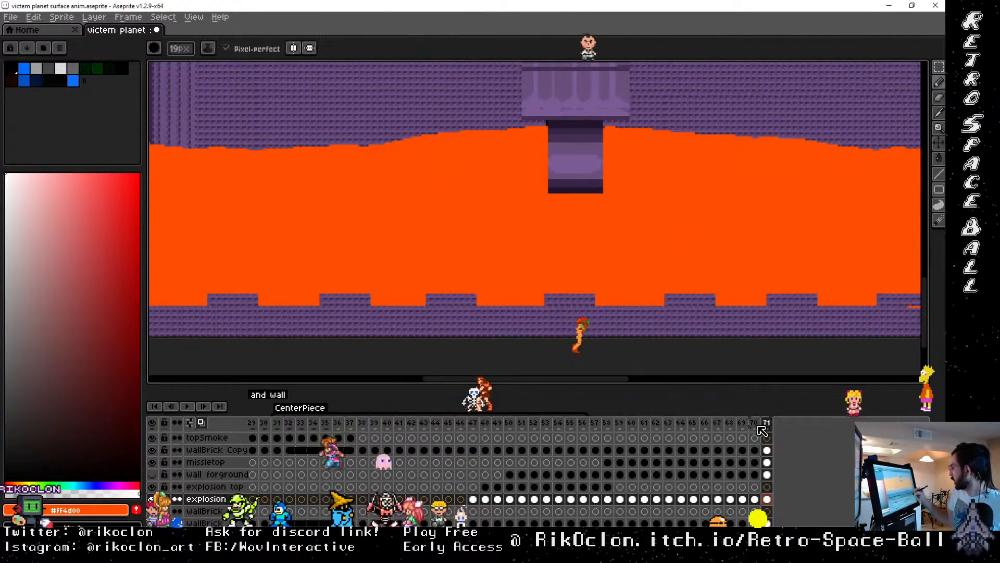
{"action": "left_click", "coordinate": [756, 426]}
{"action": "left_click", "coordinate": [767, 424]}
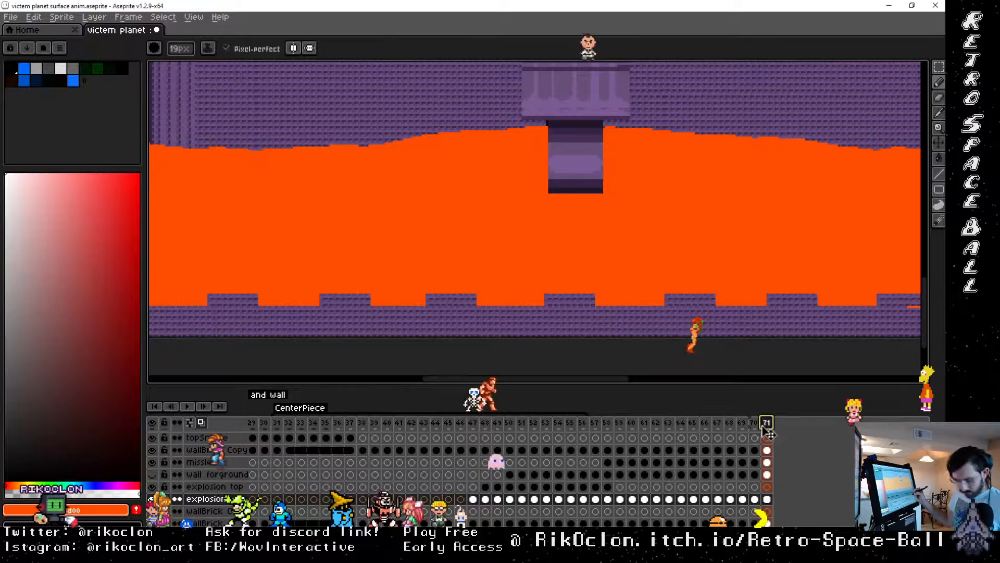
Step: Add frame 72 and paint the lava surface higher from one broken wall end to the other on the explosion layer
{"action": "key", "text": "alt+n"}
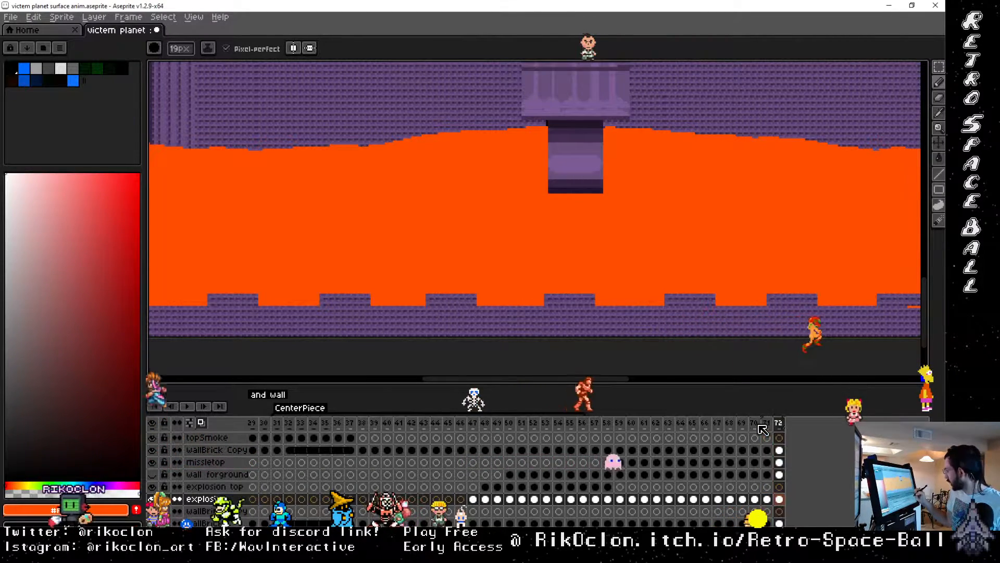
{"action": "left_click_drag", "start_coordinate": [561, 243], "coordinate": [781, 341]}
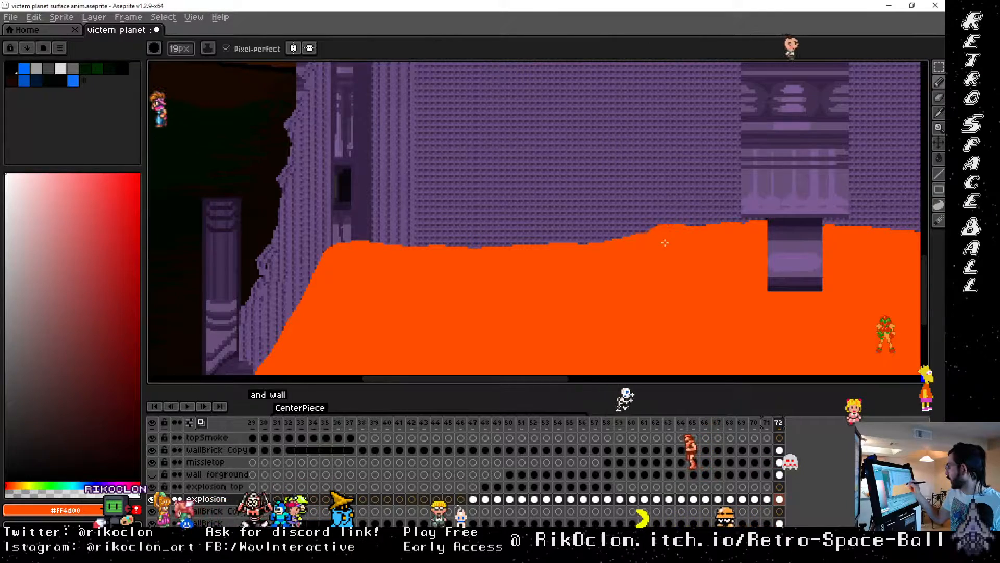
{"action": "left_click_drag", "start_coordinate": [577, 259], "coordinate": [430, 257]}
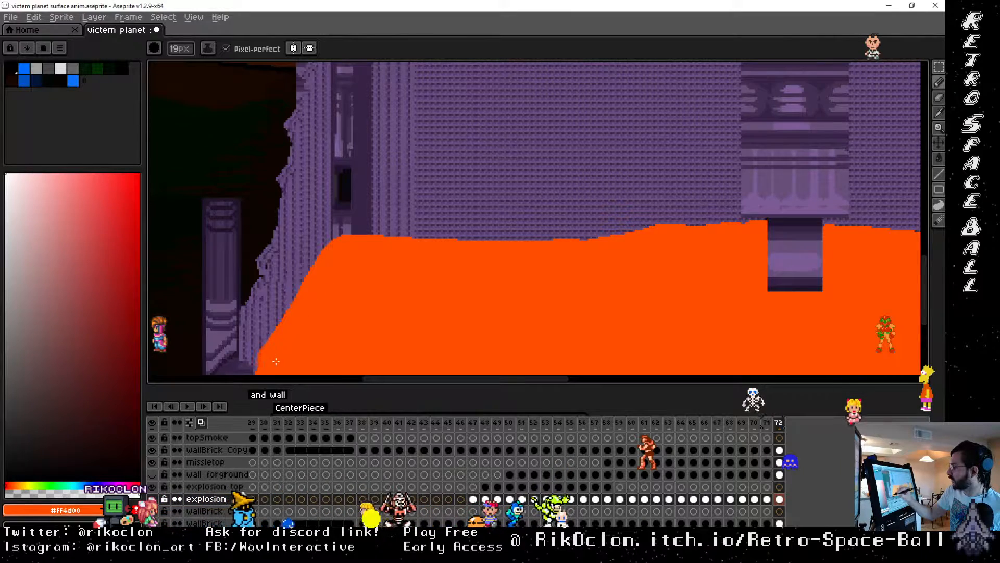
{"action": "left_click_drag", "start_coordinate": [730, 319], "coordinate": [350, 290]}
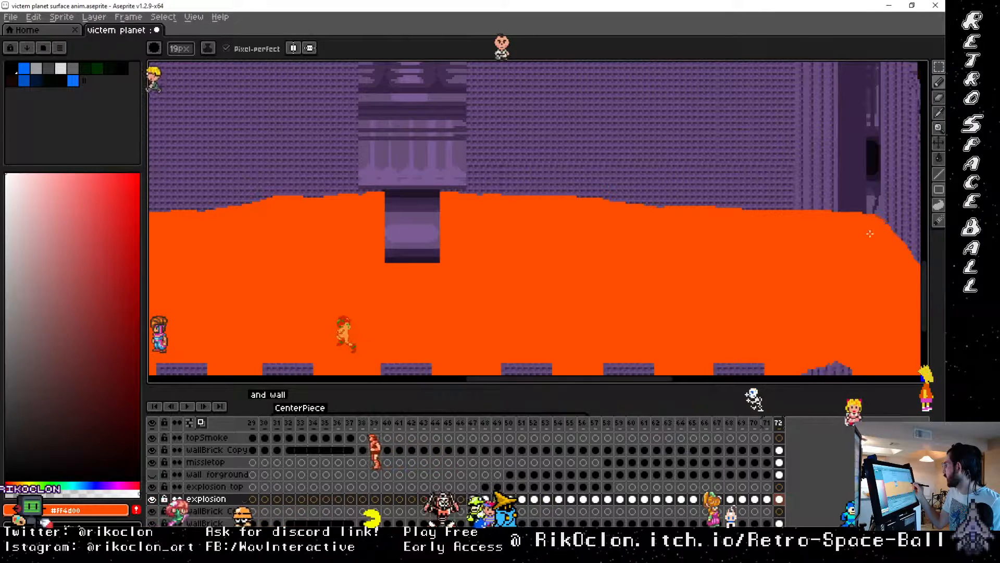
{"action": "left_click_drag", "start_coordinate": [821, 308], "coordinate": [615, 258]}
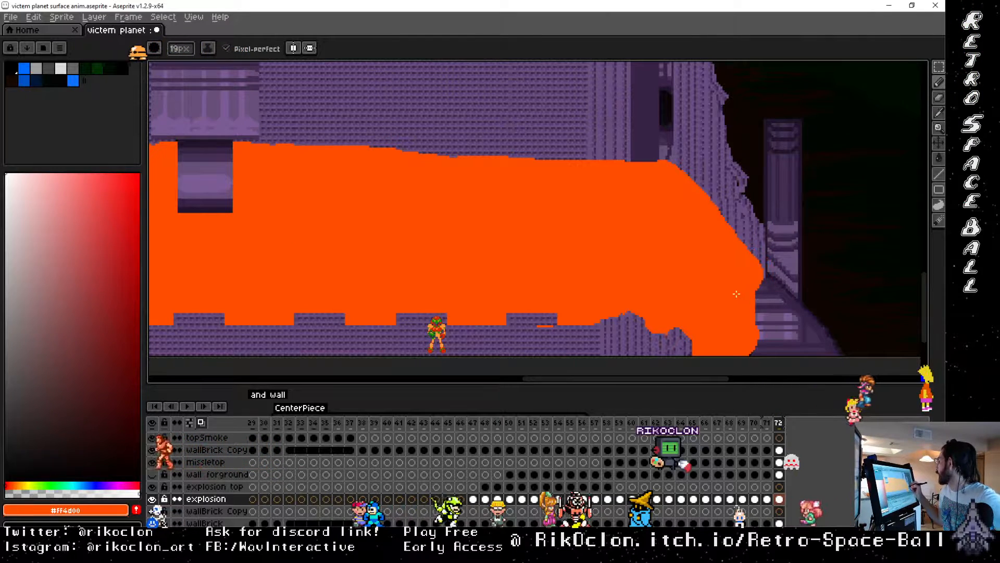
{"action": "left_click", "coordinate": [769, 423]}
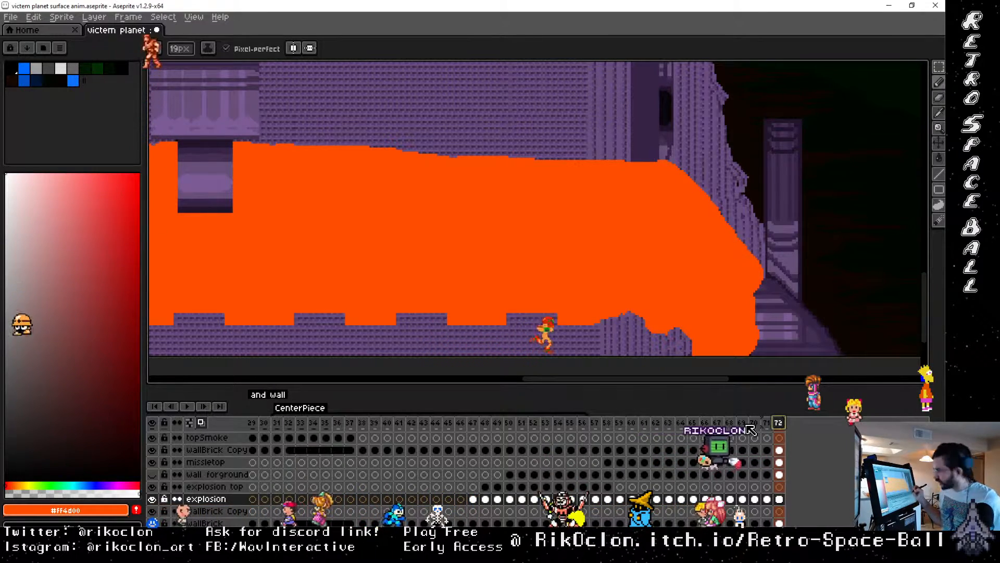
Step: Add frame 73, paint the lava higher and flatter along its whole upper edge, and compare it with frames 71 and 72
{"action": "key", "text": "ctrl+n"}
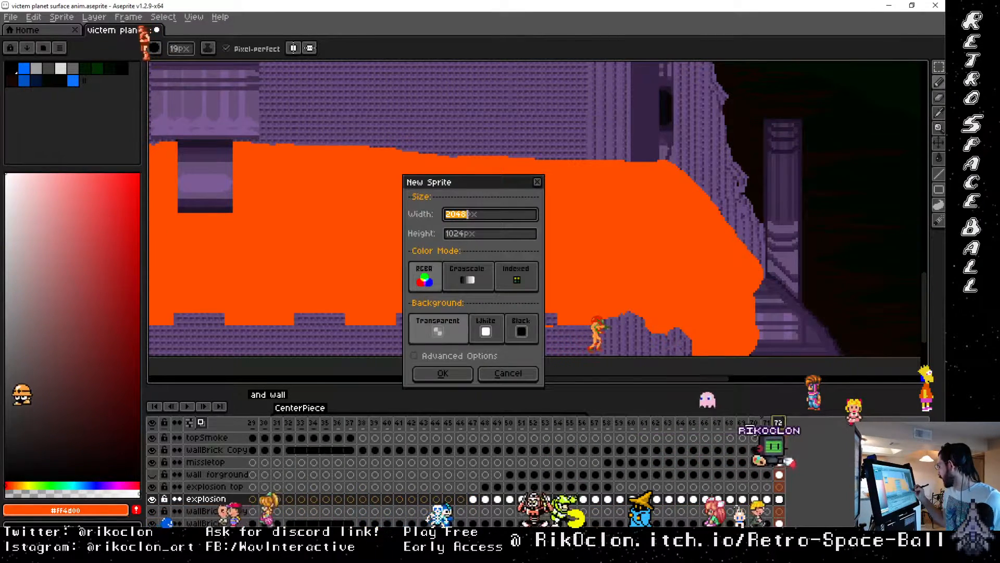
{"action": "left_click", "coordinate": [537, 183]}
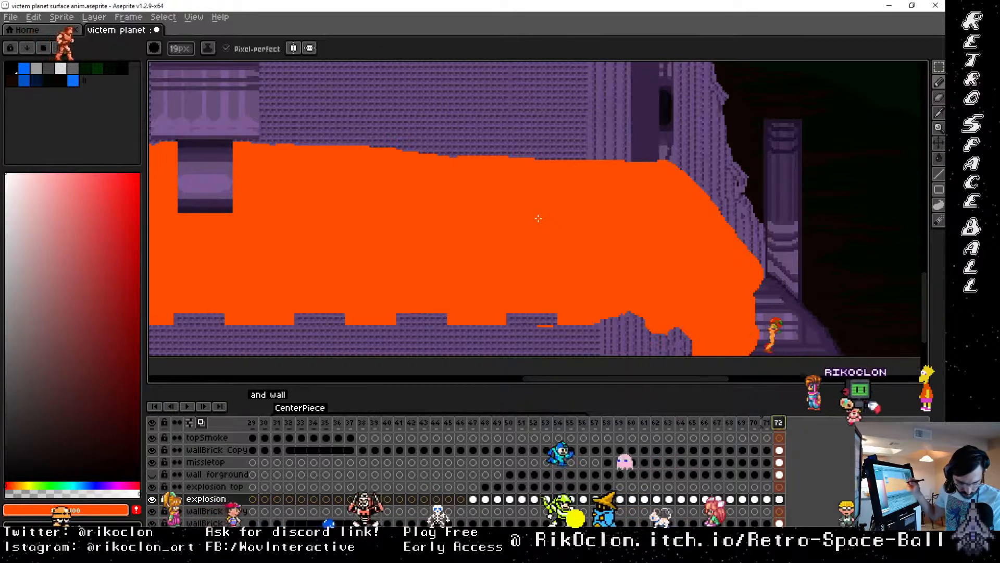
{"action": "key", "text": "alt"}
{"action": "key", "text": "alt+n"}
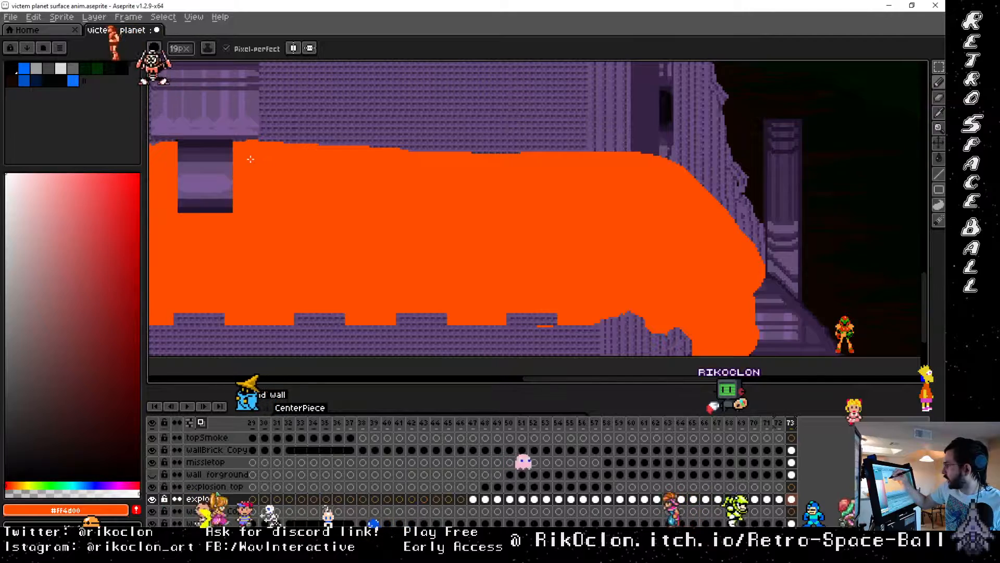
{"action": "left_click_drag", "start_coordinate": [282, 222], "coordinate": [668, 225]}
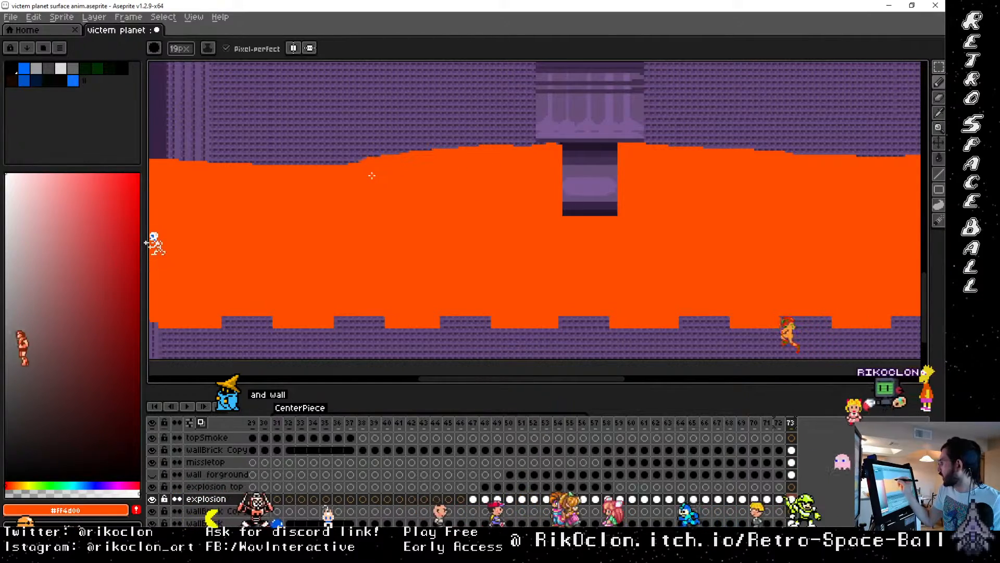
{"action": "left_click_drag", "start_coordinate": [249, 178], "coordinate": [676, 215]}
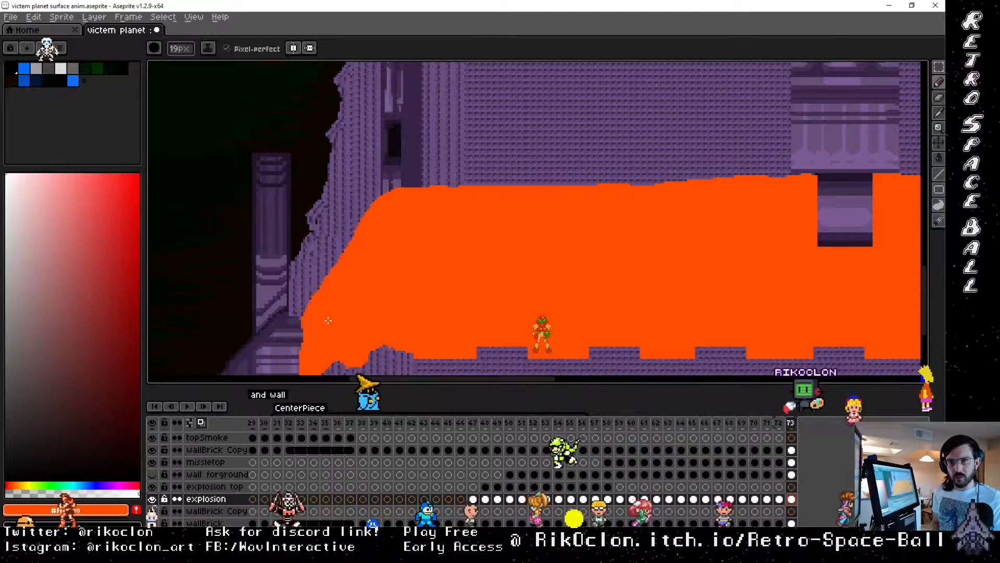
{"action": "left_click_drag", "start_coordinate": [472, 311], "coordinate": [516, 241]}
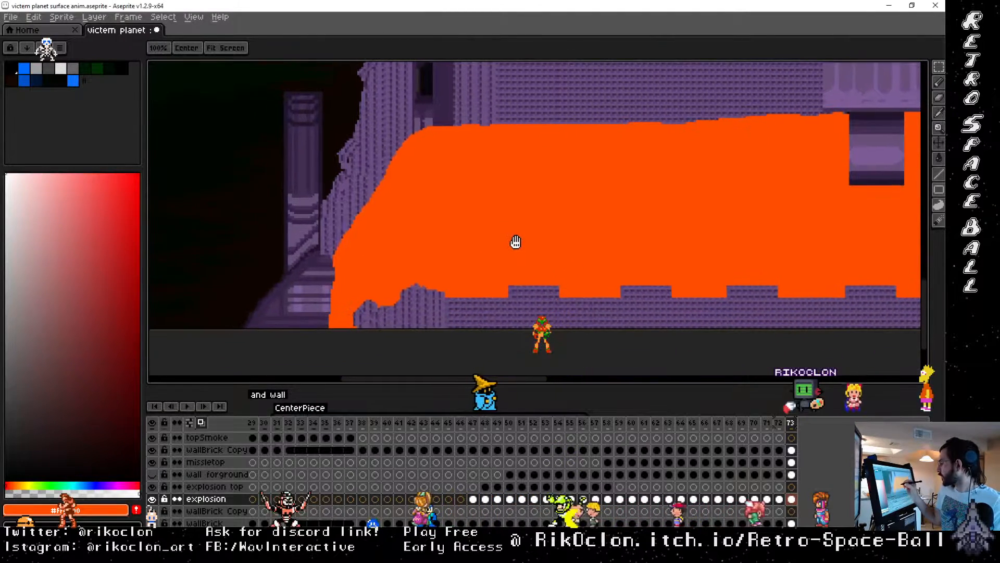
{"action": "left_click_drag", "start_coordinate": [640, 252], "coordinate": [399, 256]}
{"action": "left_click_drag", "start_coordinate": [708, 219], "coordinate": [514, 250]}
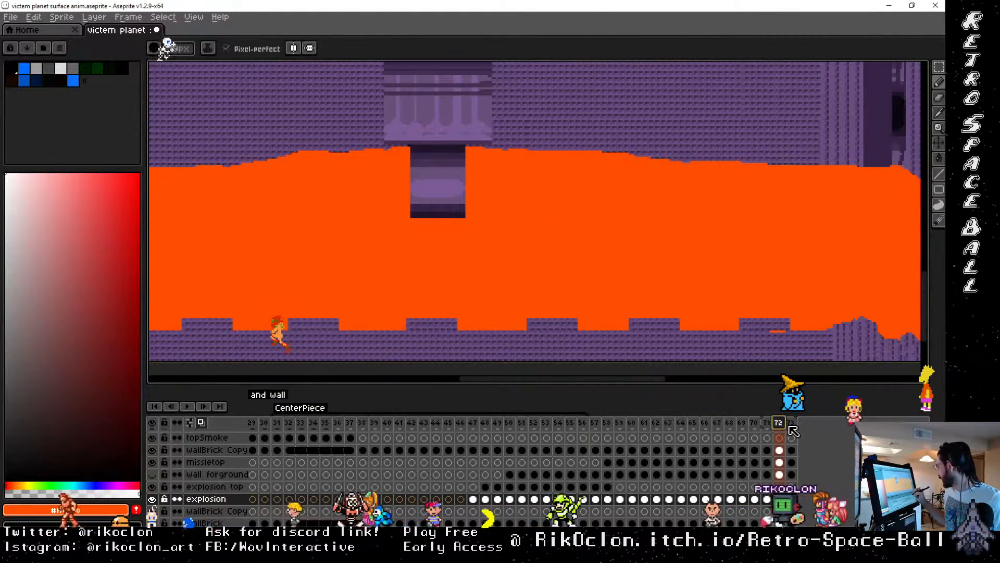
{"action": "left_click", "coordinate": [768, 424]}
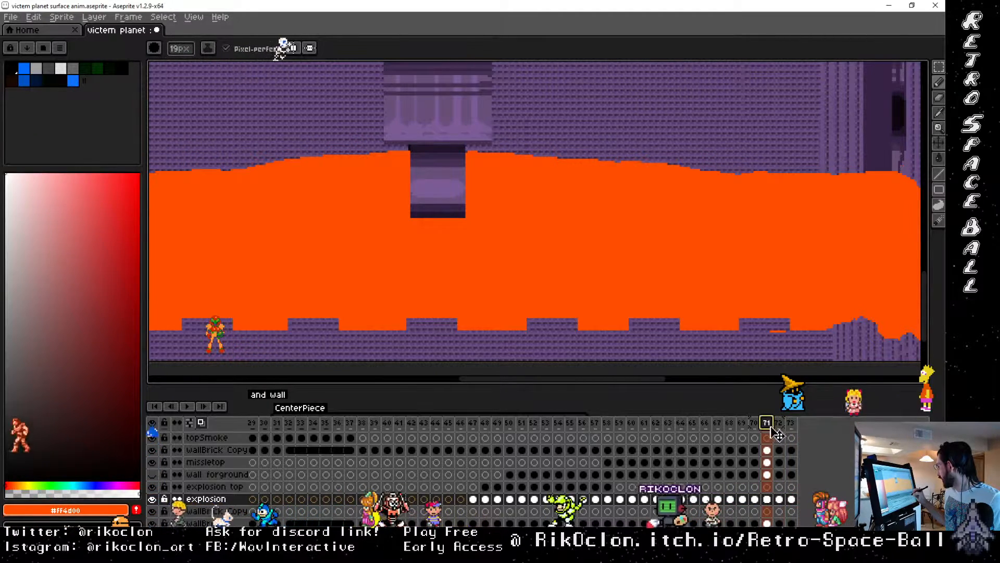
{"action": "left_click", "coordinate": [792, 423]}
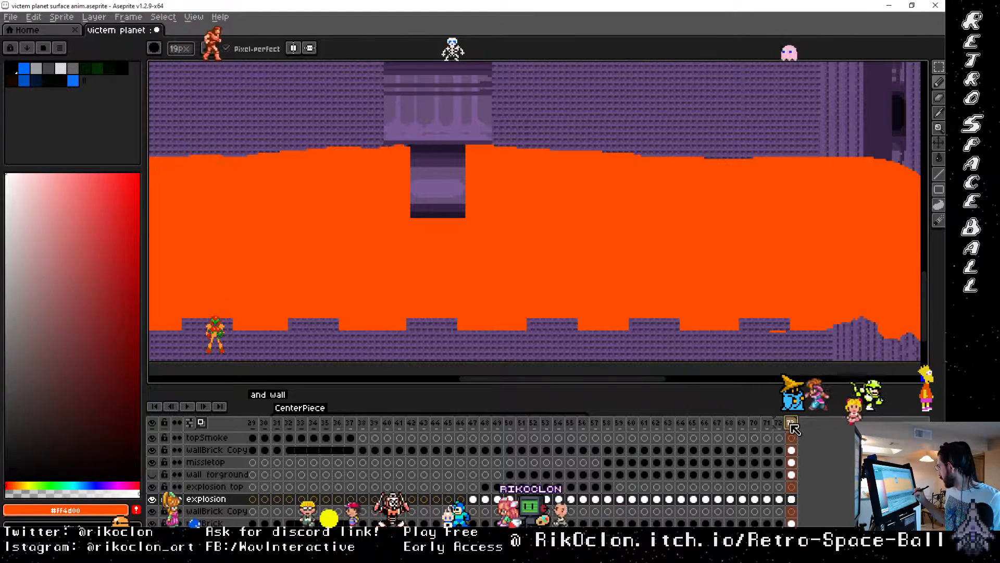
Step: Add frame 74, fill the dips in the lava surface and widen its sloping ends, then compare it with frame 73
{"action": "key", "text": "alt+n"}
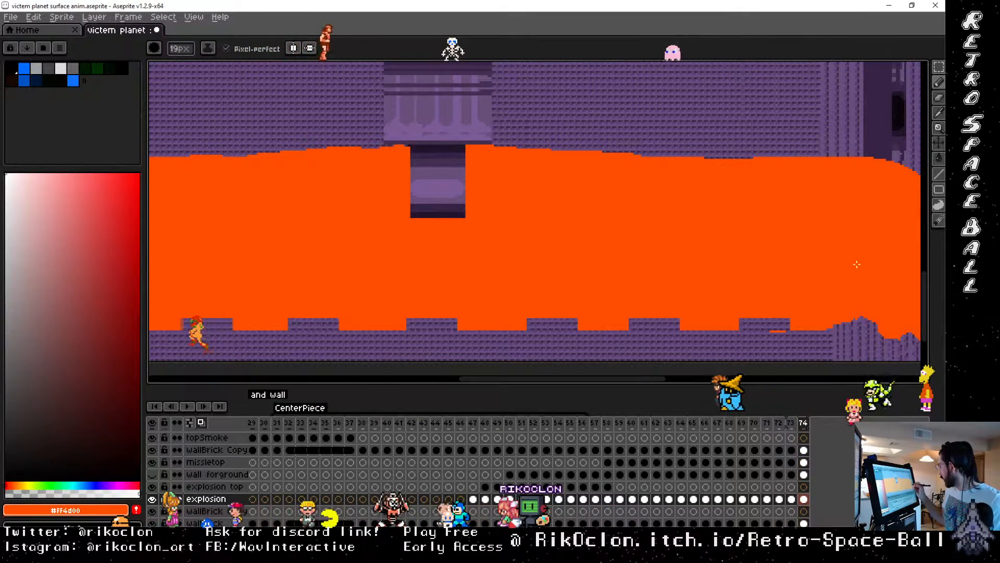
{"action": "left_click_drag", "start_coordinate": [834, 243], "coordinate": [612, 249]}
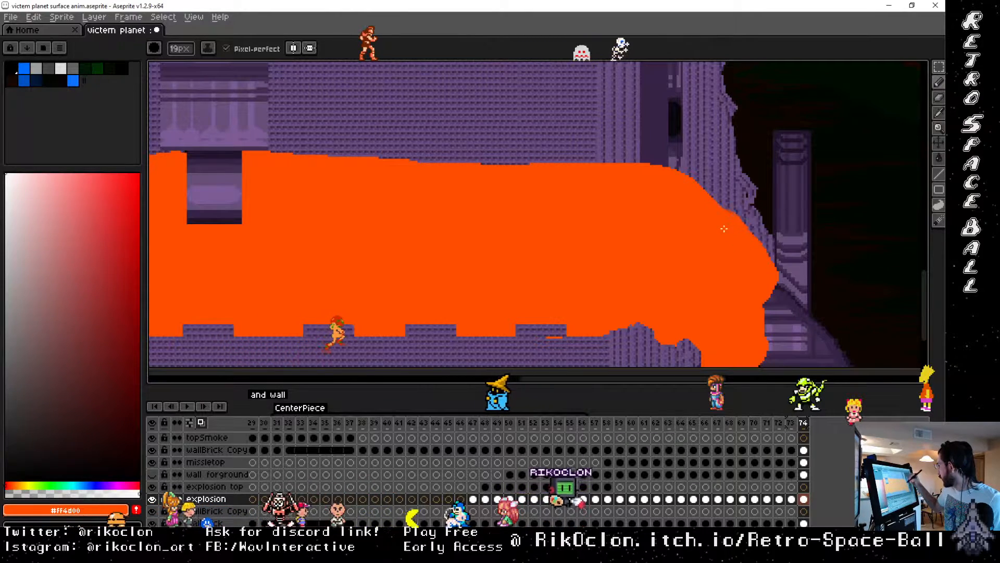
{"action": "mouse_move", "coordinate": [707, 206]}
{"action": "left_mouse_down"}
{"action": "mouse_move", "coordinate": [655, 178]}
{"action": "mouse_move", "coordinate": [326, 171]}
{"action": "left_mouse_up"}
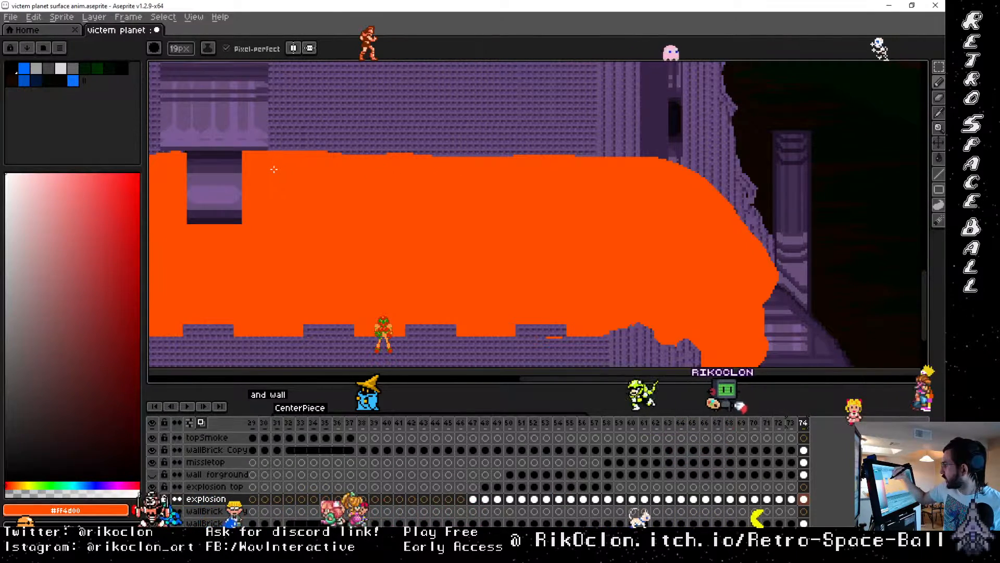
{"action": "left_click_drag", "start_coordinate": [363, 236], "coordinate": [795, 265]}
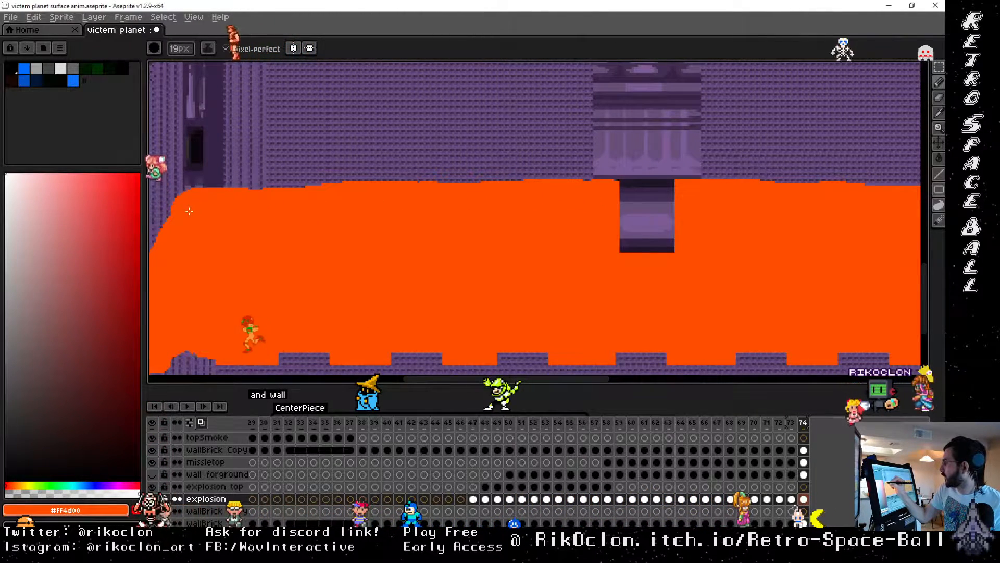
{"action": "left_click_drag", "start_coordinate": [189, 211], "coordinate": [433, 207]}
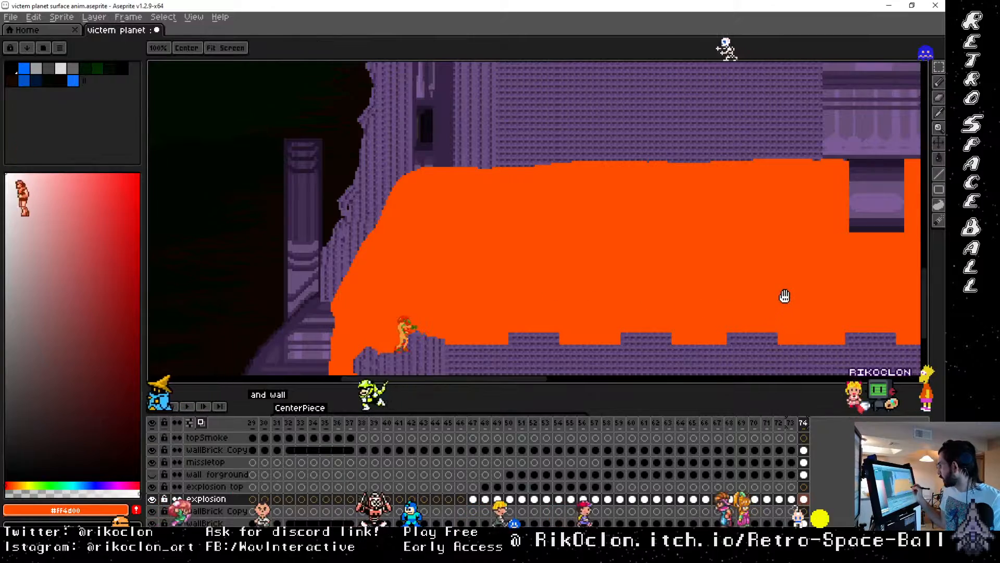
{"action": "left_click_drag", "start_coordinate": [782, 291], "coordinate": [477, 266]}
{"action": "left_click_drag", "start_coordinate": [773, 250], "coordinate": [516, 234]}
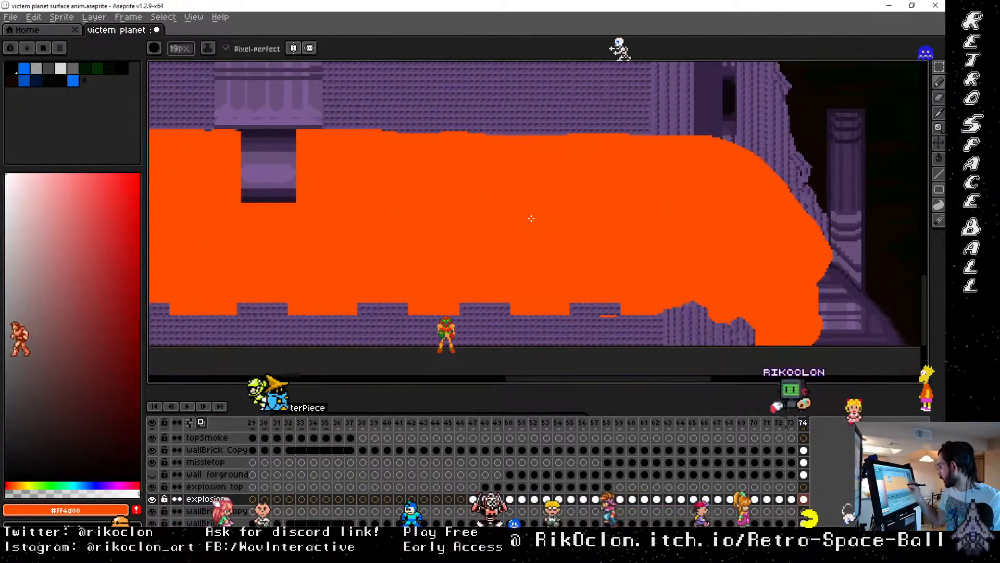
{"action": "left_click", "coordinate": [791, 423]}
{"action": "left_click", "coordinate": [805, 424]}
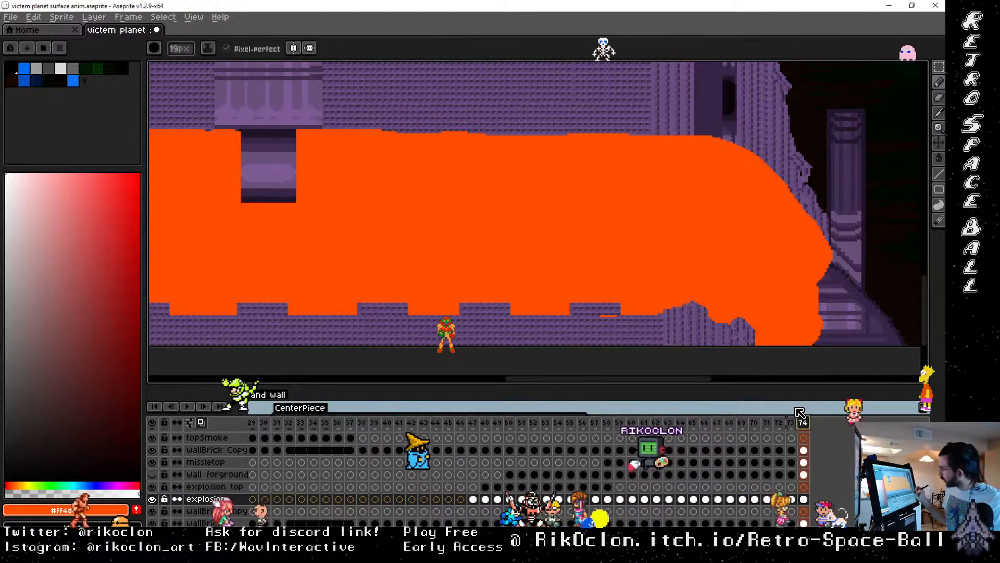
Step: Add frame 75 and paint the orange lava surface higher and flatter between both wall ends on the explosion layer
{"action": "key", "text": "alt+n"}
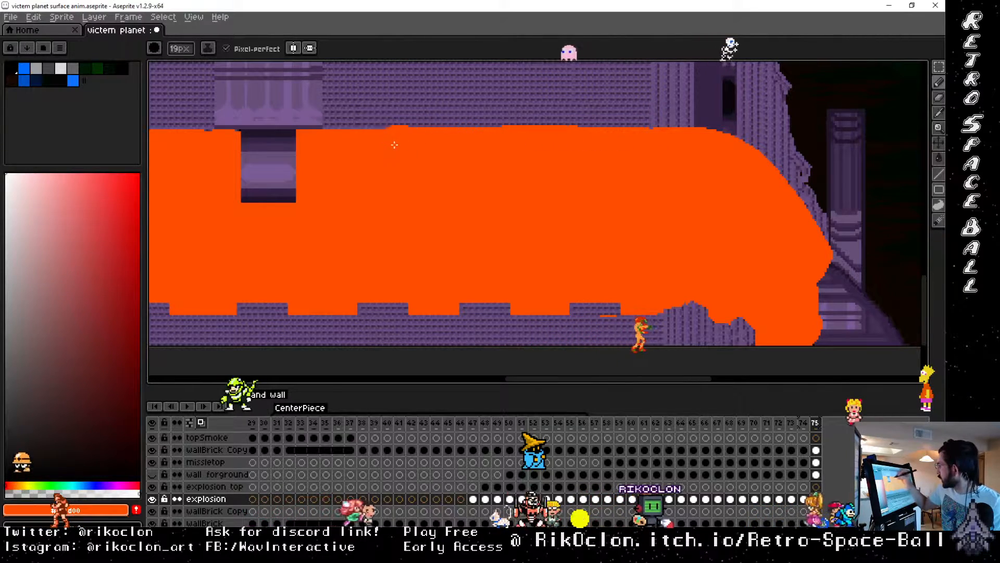
{"action": "key", "text": "space"}
{"action": "left_click_drag", "start_coordinate": [380, 206], "coordinate": [783, 249]}
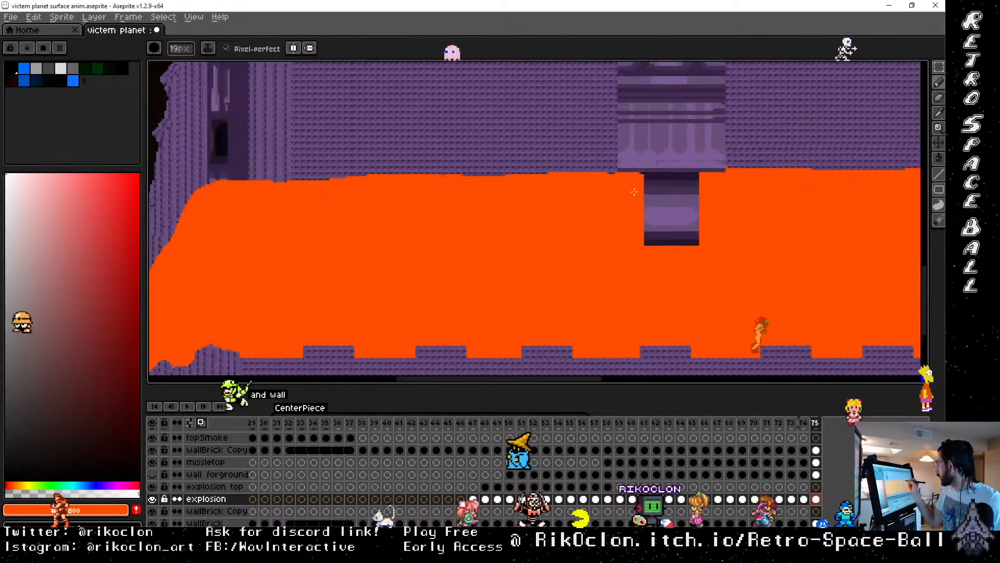
{"action": "left_click_drag", "start_coordinate": [612, 184], "coordinate": [452, 185]}
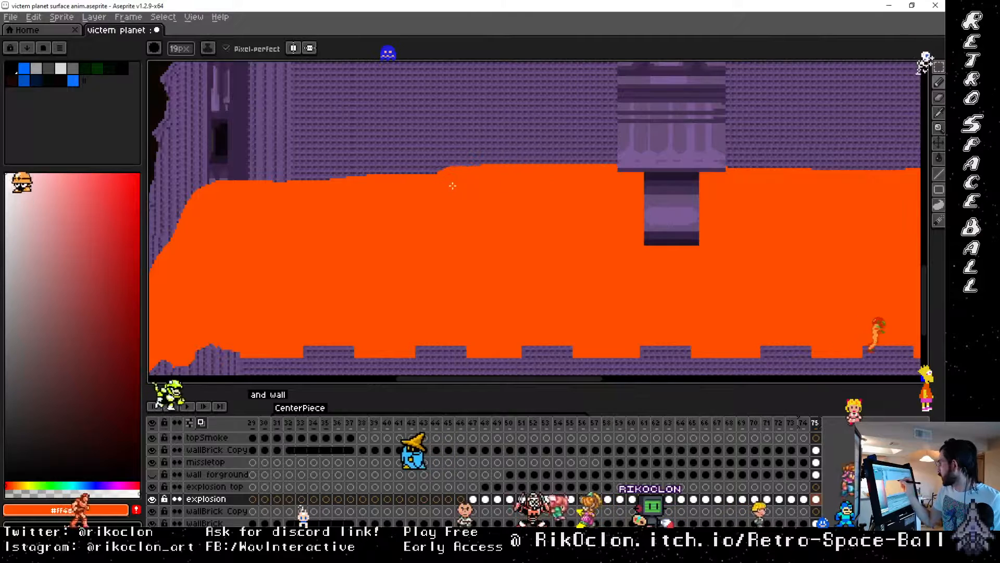
{"action": "left_click_drag", "start_coordinate": [359, 188], "coordinate": [281, 192]}
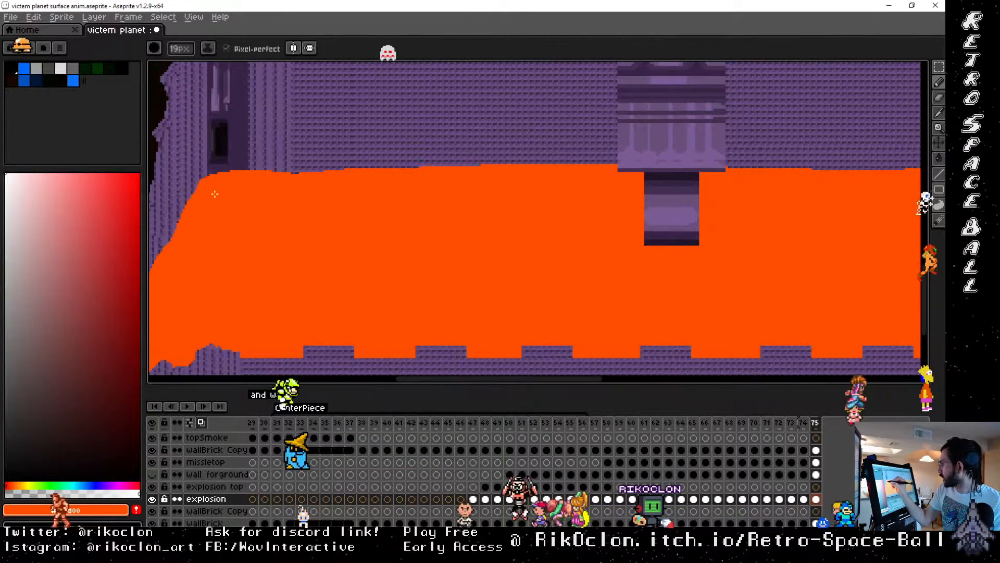
{"action": "left_click_drag", "start_coordinate": [207, 236], "coordinate": [408, 176]}
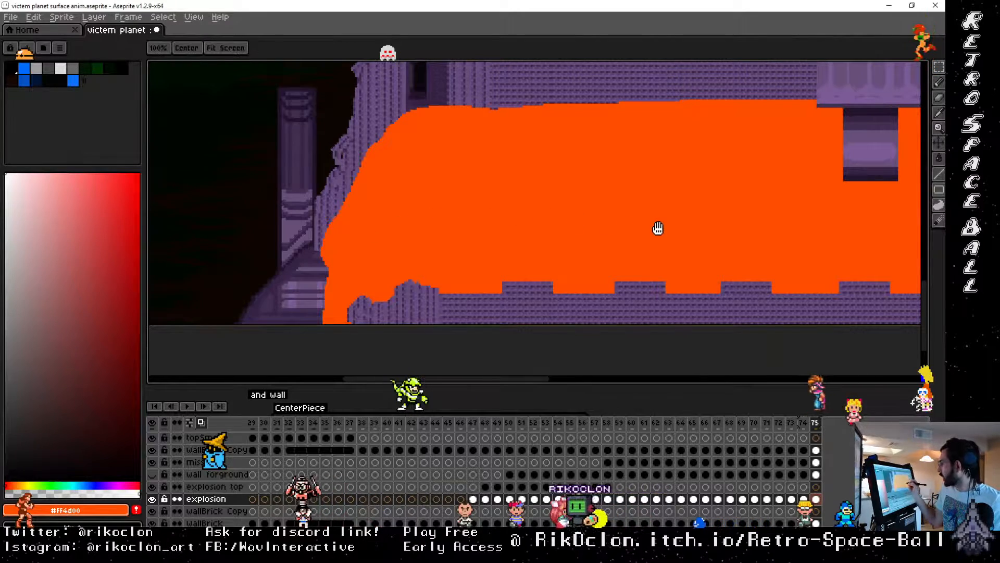
{"action": "left_click_drag", "start_coordinate": [838, 224], "coordinate": [605, 251]}
{"action": "scroll", "coordinate": [713, 265], "scroll_direction": "down", "scroll_amount": 5}
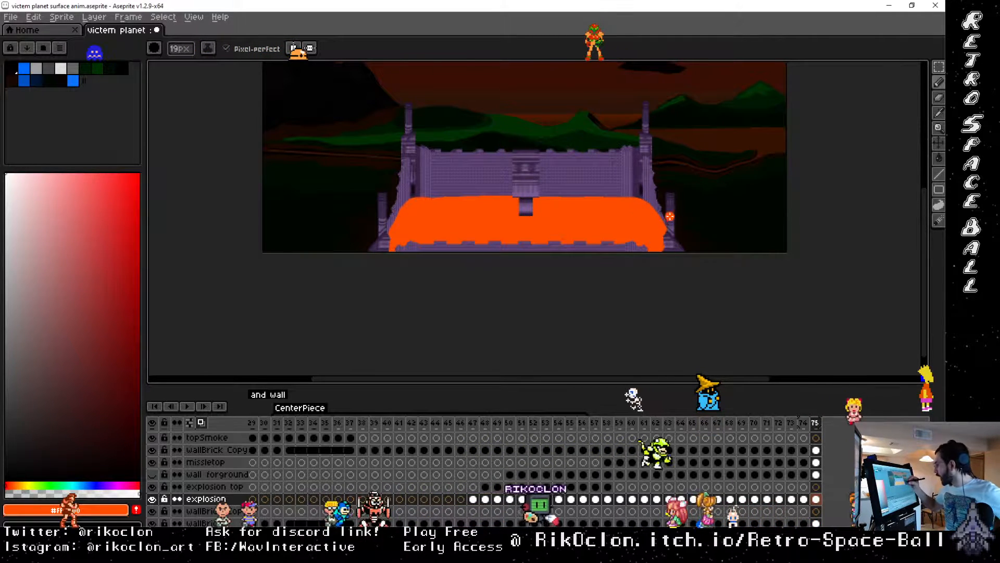
Step: Compare the lava in frame 75 with the preceding frames down to 70, and play the animation from frame 1
{"action": "key", "text": "e"}
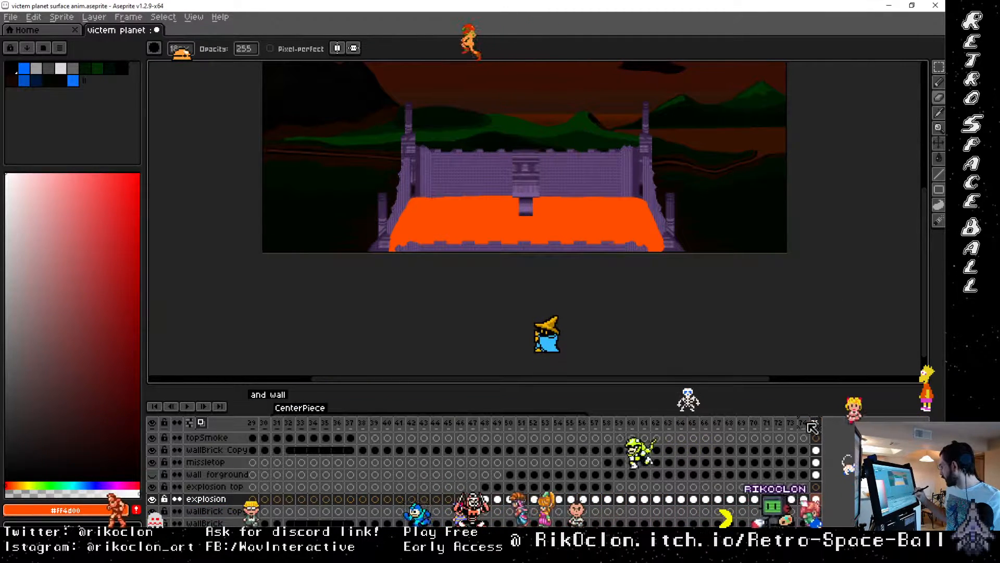
{"action": "key", "text": "Left"}
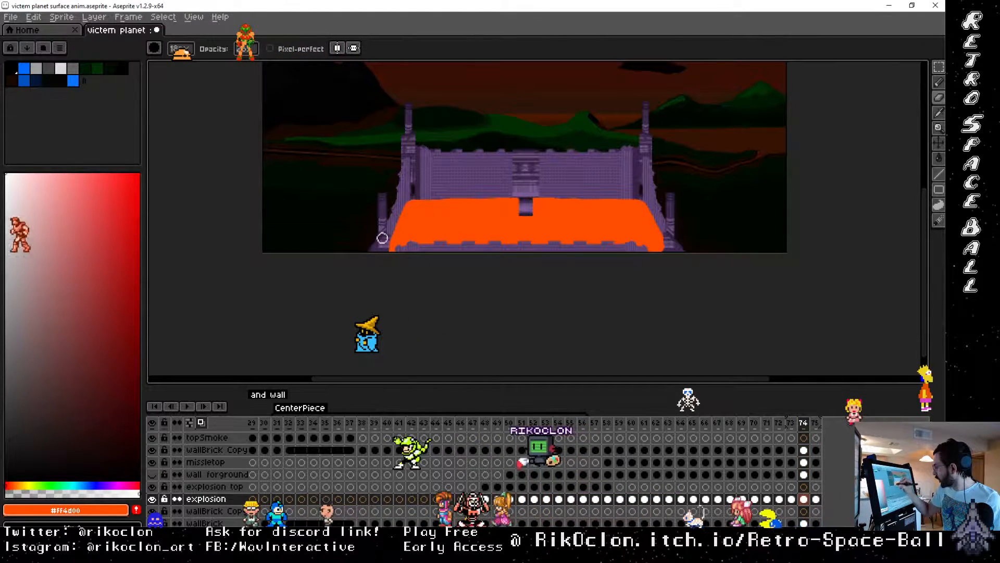
{"action": "left_click", "coordinate": [791, 423]}
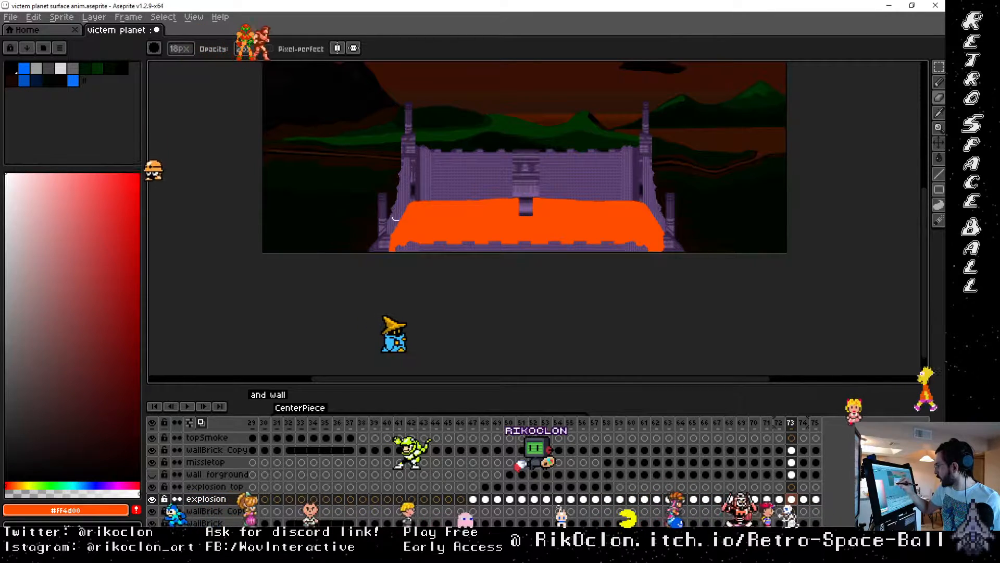
{"action": "left_click", "coordinate": [780, 423]}
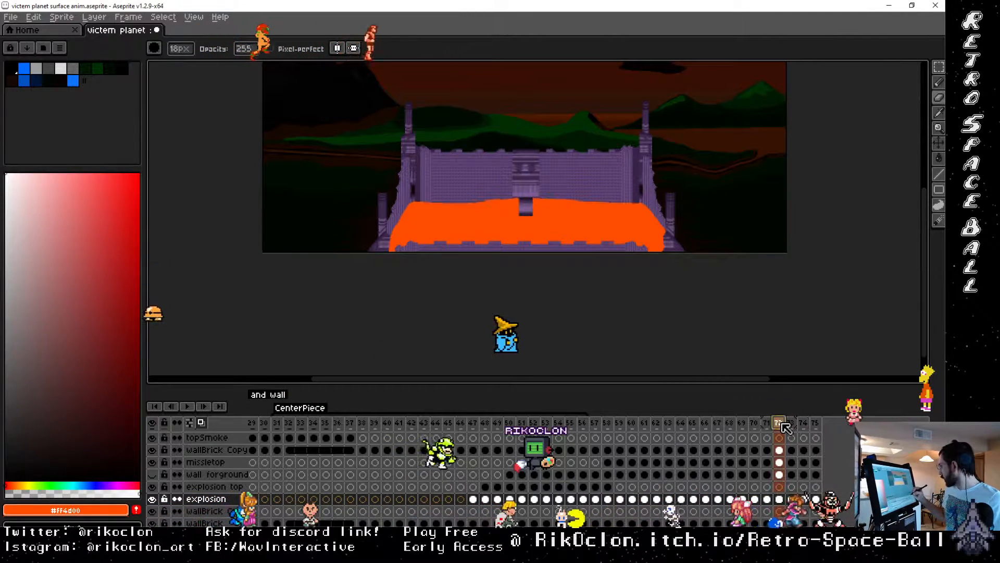
{"action": "left_click", "coordinate": [816, 423]}
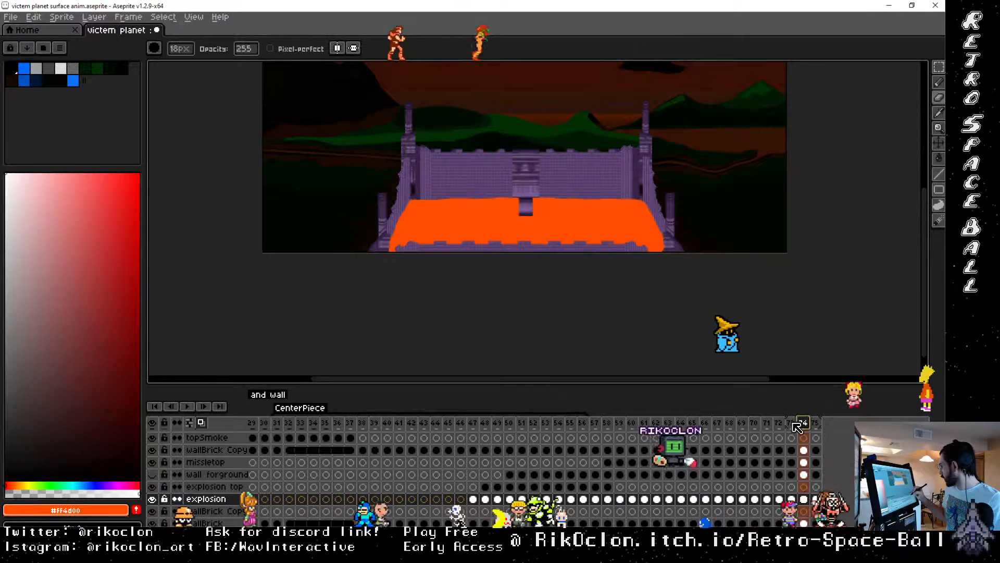
{"action": "left_click", "coordinate": [792, 424]}
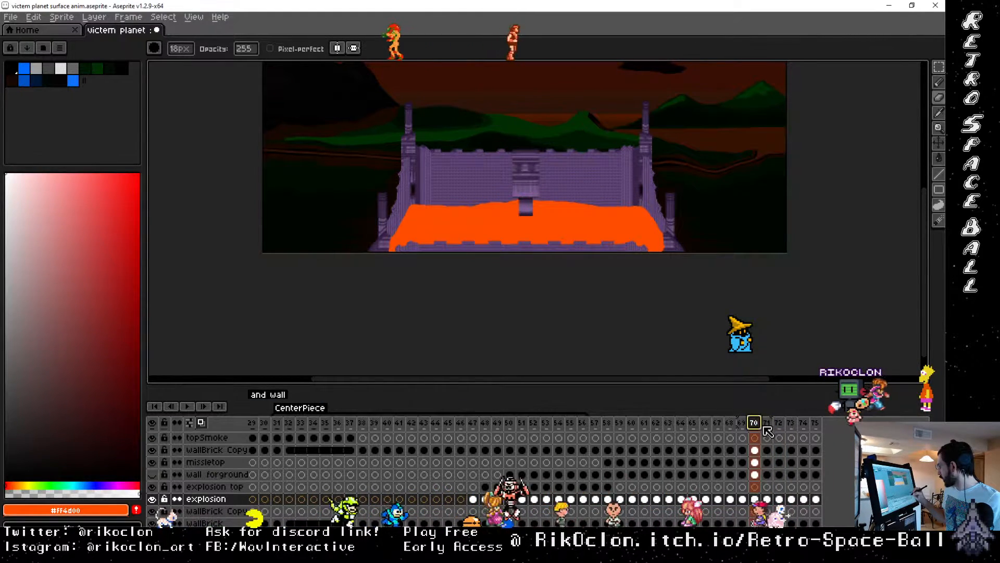
{"action": "left_click", "coordinate": [158, 407]}
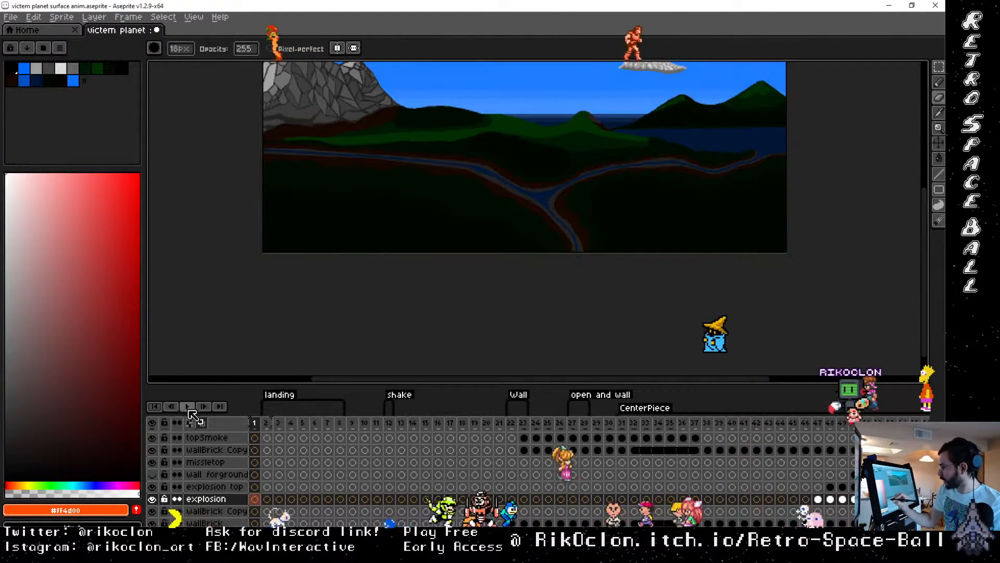
{"action": "left_click", "coordinate": [188, 407]}
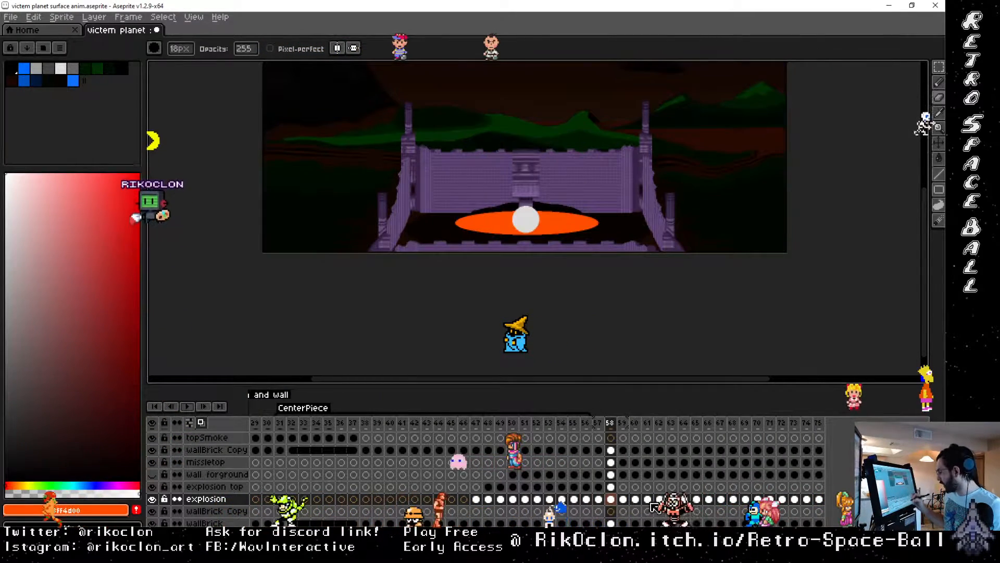
Step: Review the animation from the wall opening at frame 32 through the explosion up to frame 58
{"action": "left_click_drag", "start_coordinate": [644, 530], "coordinate": [712, 526]}
{"action": "left_click", "coordinate": [692, 423]}
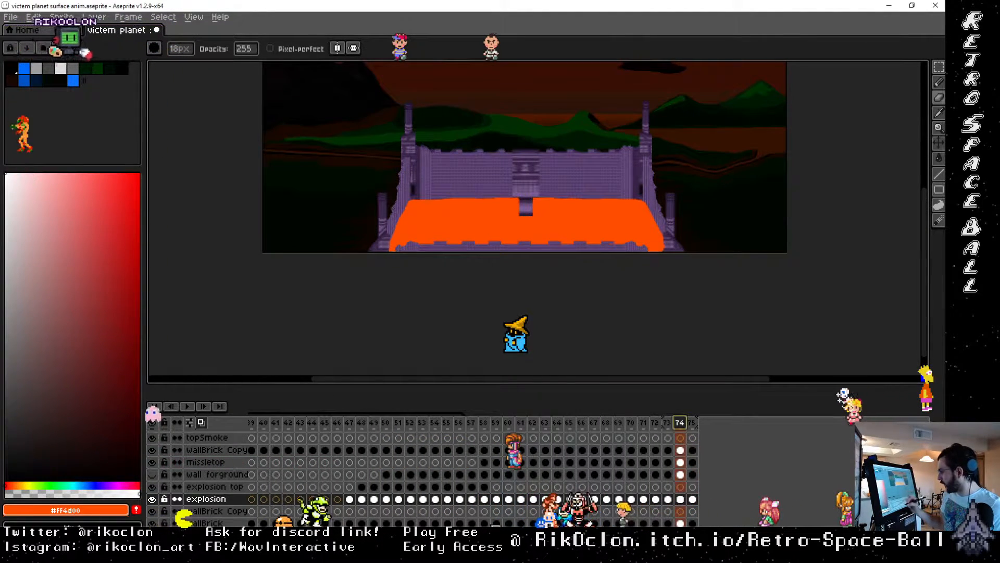
{"action": "left_click_drag", "start_coordinate": [710, 529], "coordinate": [597, 497]}
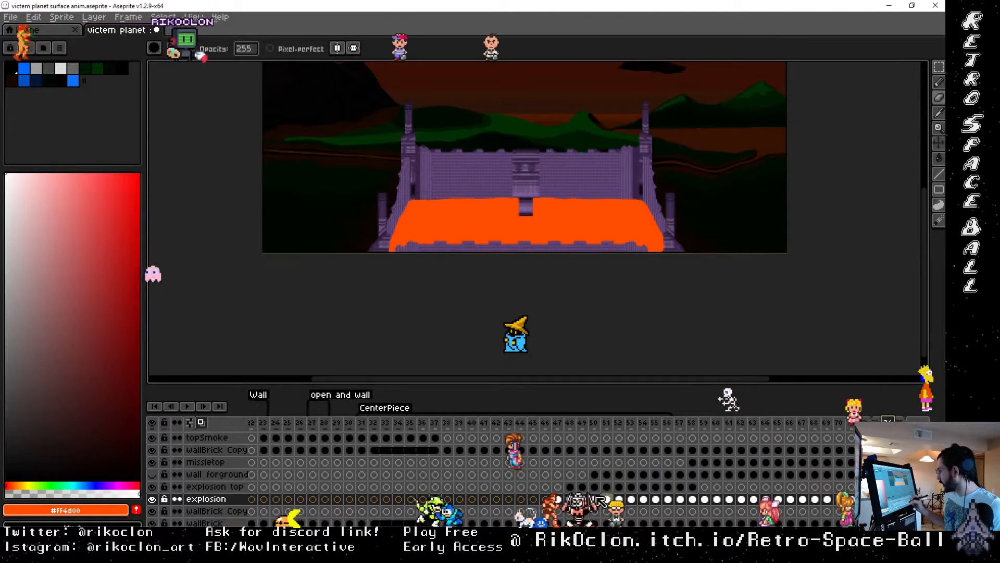
{"action": "left_click", "coordinate": [365, 423]}
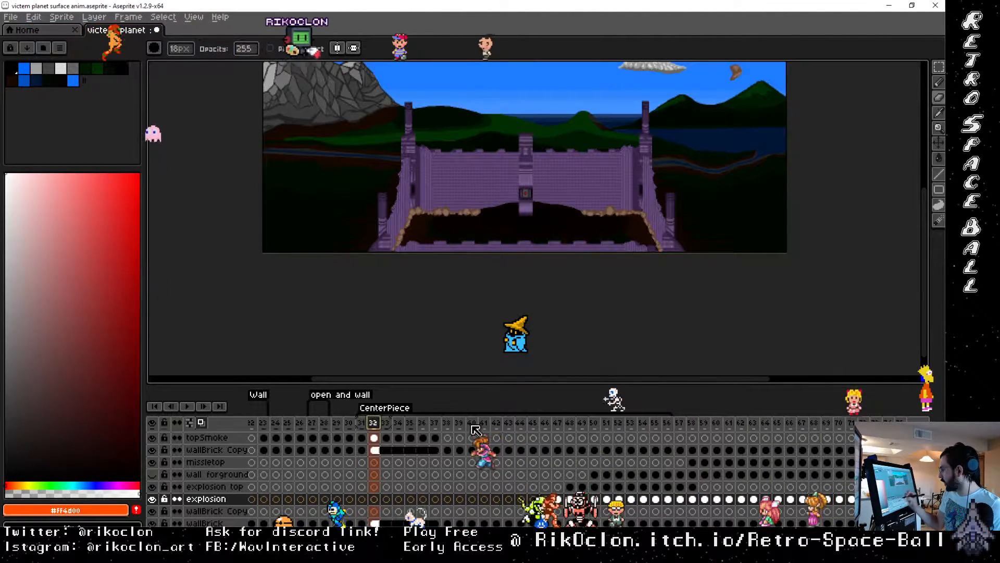
{"action": "left_click", "coordinate": [545, 423]}
{"action": "left_click", "coordinate": [572, 423]}
{"action": "left_click_drag", "start_coordinate": [629, 425], "coordinate": [691, 424]}
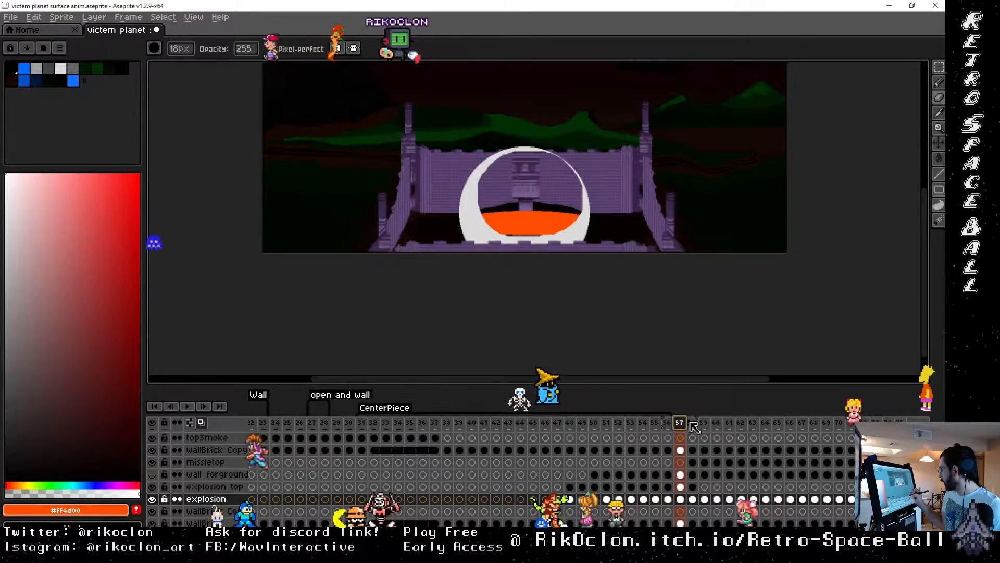
{"action": "left_click", "coordinate": [695, 424]}
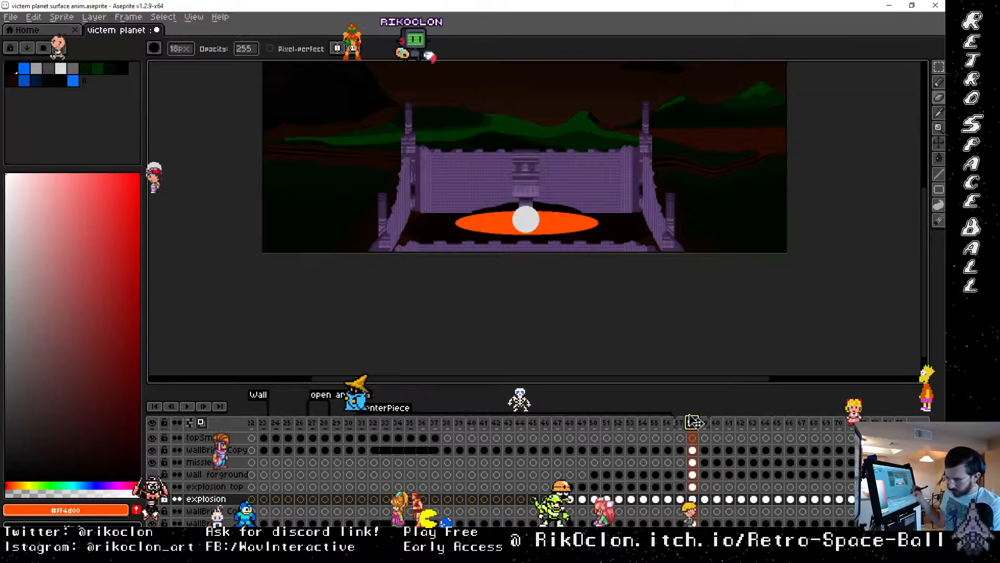
Step: Pick the brown smoke colour #6a4631 from the debris specks beside the wall in frame 37 of the topSmoke layer
{"action": "key", "text": "v"}
{"action": "scroll", "coordinate": [678, 201], "scroll_direction": "up", "scroll_amount": 2}
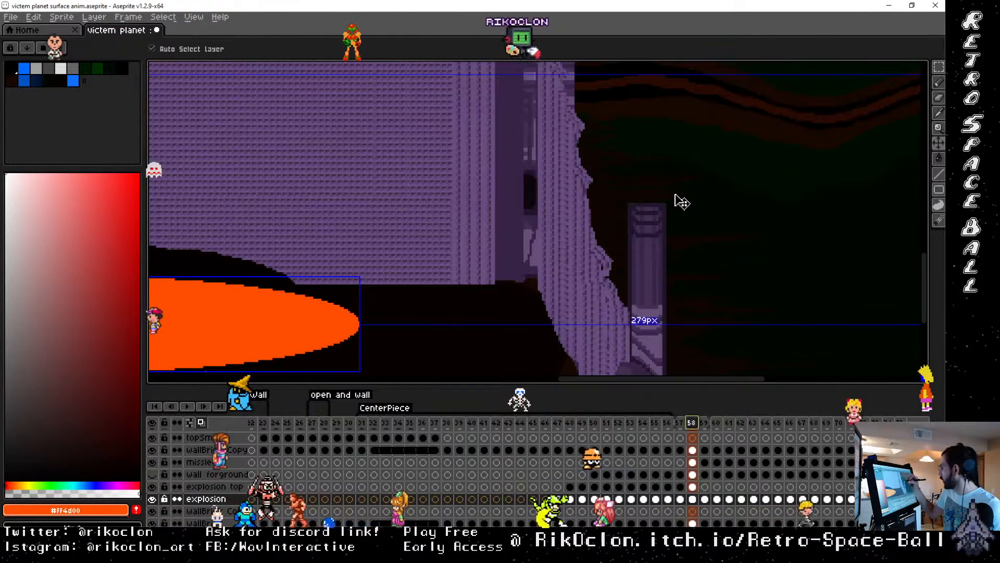
{"action": "key", "text": "b"}
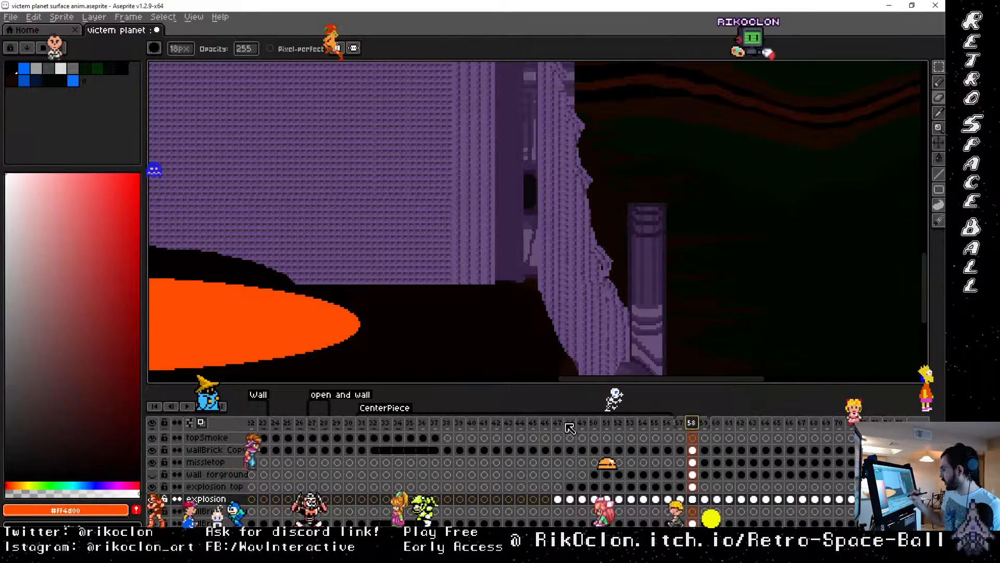
{"action": "left_click", "coordinate": [435, 438]}
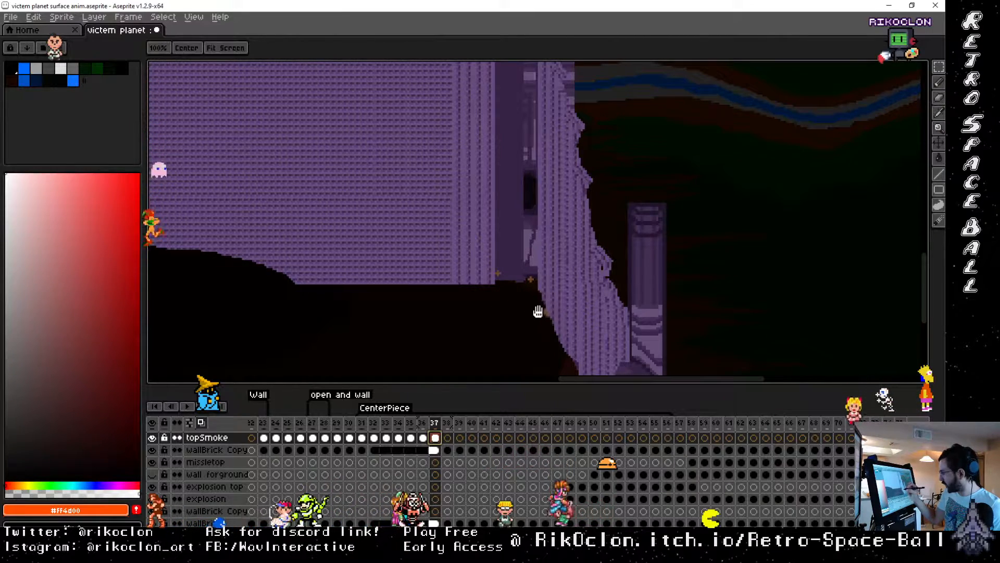
{"action": "key", "text": "i"}
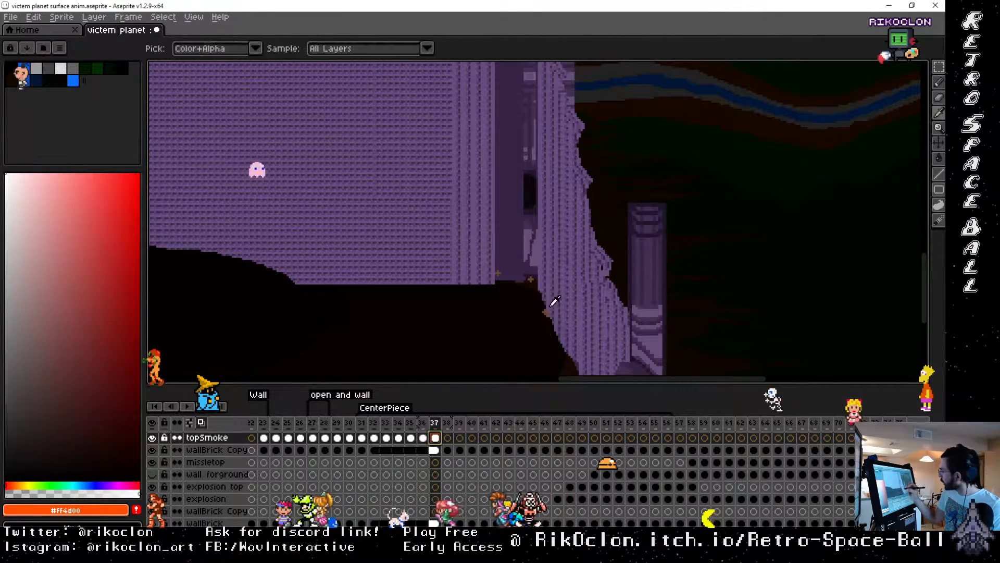
{"action": "left_click", "coordinate": [547, 310]}
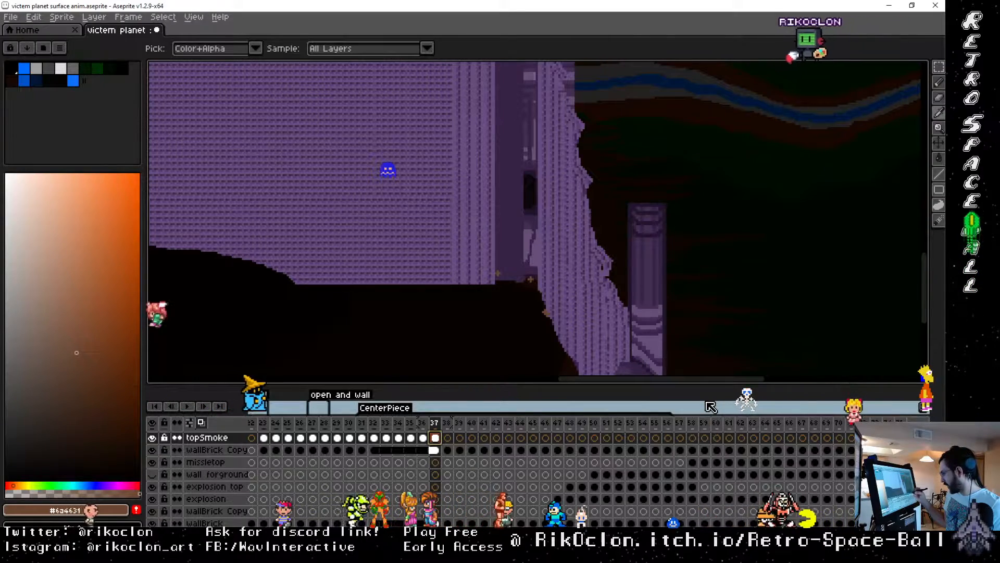
Step: Paint brown dust specks with a 3 px pencil on top of the short right pillar in frame 57 of topSmoke
{"action": "left_click", "coordinate": [680, 438]}
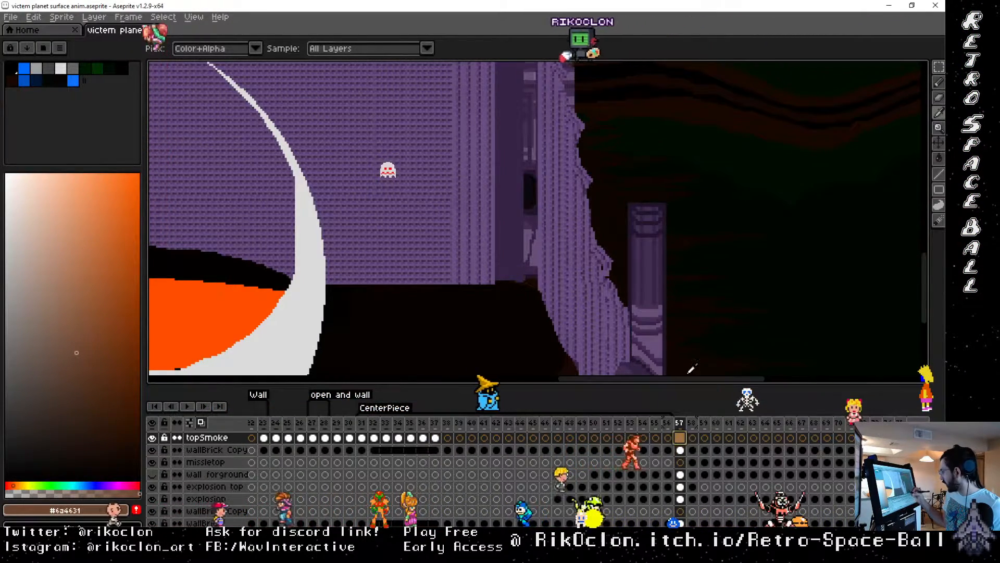
{"action": "key", "text": "b"}
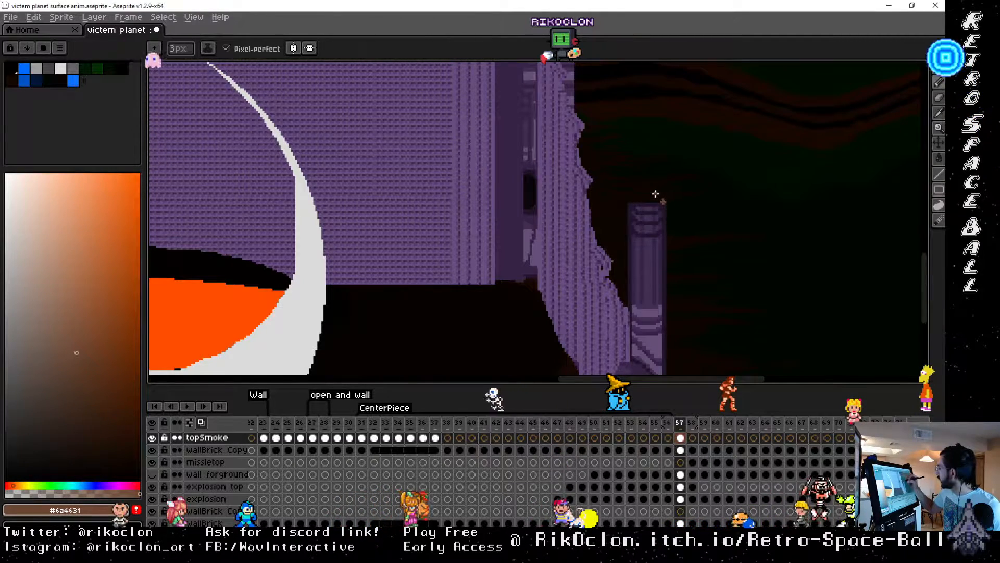
{"action": "left_click_drag", "start_coordinate": [633, 200], "coordinate": [643, 200]}
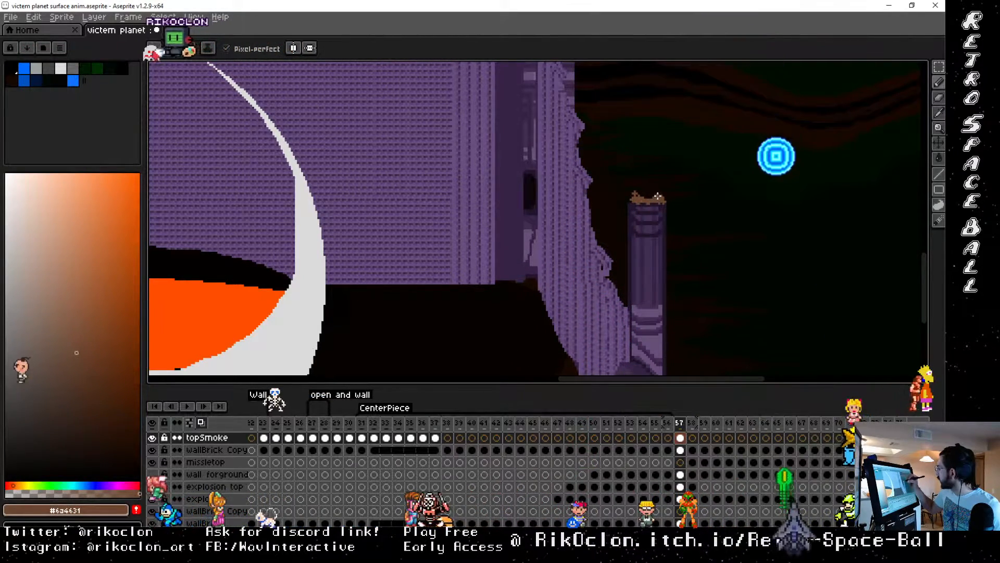
Step: Paint brown dust specks on top of the tall right tower in frame 57 of the topSmoke layer
{"action": "key", "text": "space"}
{"action": "left_click_drag", "start_coordinate": [618, 99], "coordinate": [632, 233]}
{"action": "left_click_drag", "start_coordinate": [596, 119], "coordinate": [619, 239]}
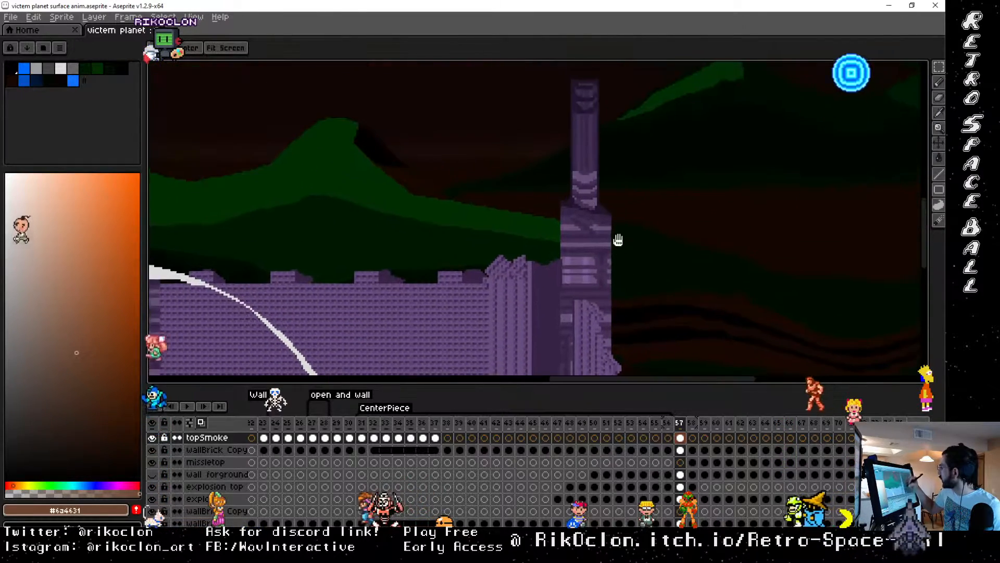
{"action": "left_click_drag", "start_coordinate": [604, 99], "coordinate": [600, 219]}
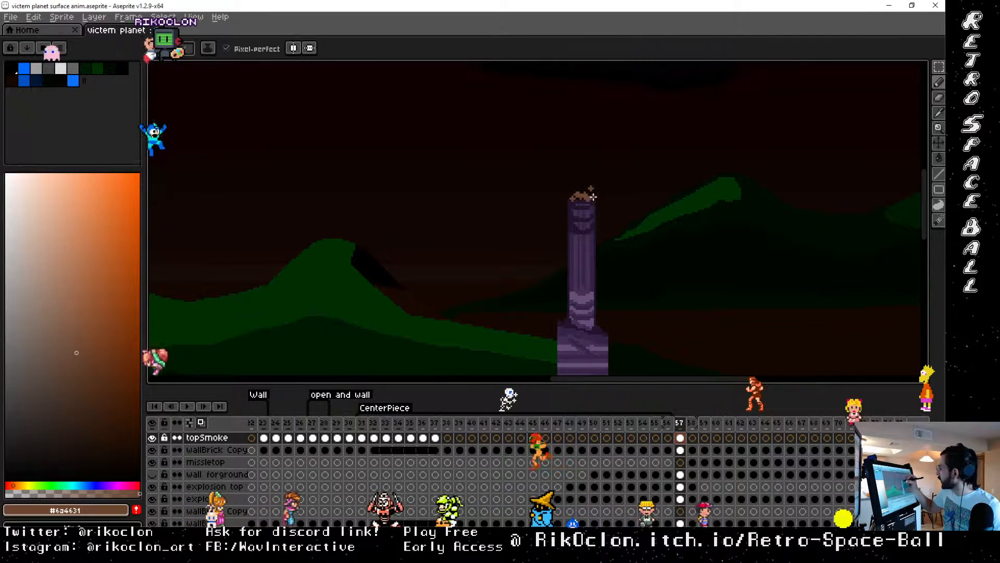
{"action": "left_click_drag", "start_coordinate": [536, 292], "coordinate": [674, 217]}
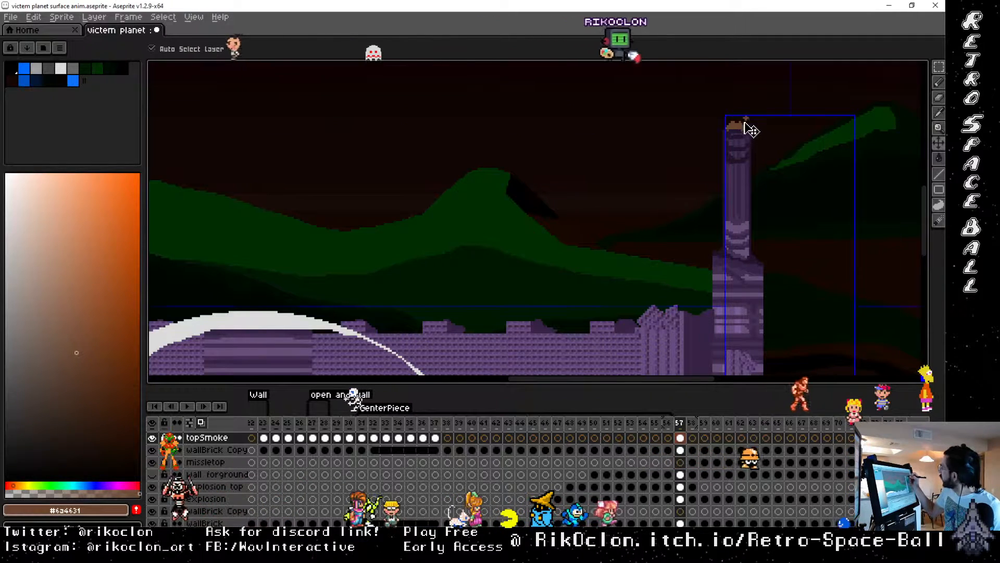
{"action": "key", "text": "v"}
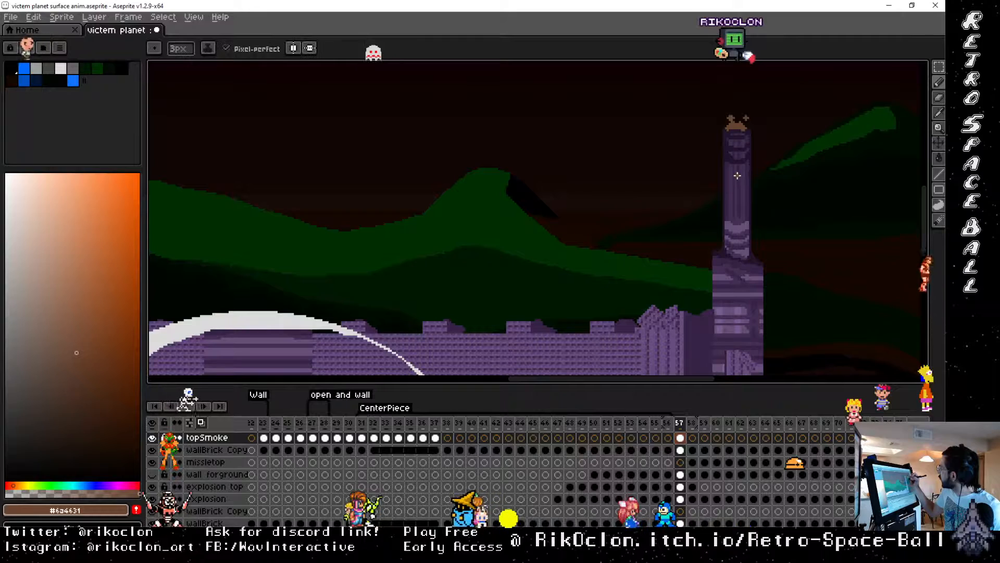
Step: Paint brown dust specks on top of the tall left tower and the short left pillar in frame 57 of topSmoke
{"action": "left_click_drag", "start_coordinate": [607, 278], "coordinate": [833, 266]}
{"action": "left_click_drag", "start_coordinate": [647, 251], "coordinate": [864, 205]}
{"action": "left_click_drag", "start_coordinate": [569, 278], "coordinate": [733, 320]}
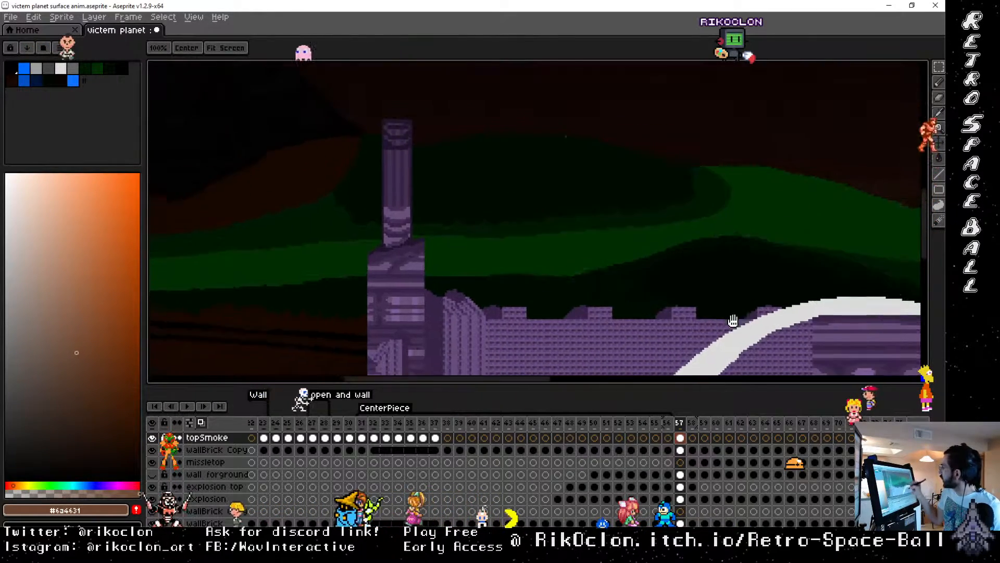
{"action": "left_click_drag", "start_coordinate": [581, 235], "coordinate": [679, 302]}
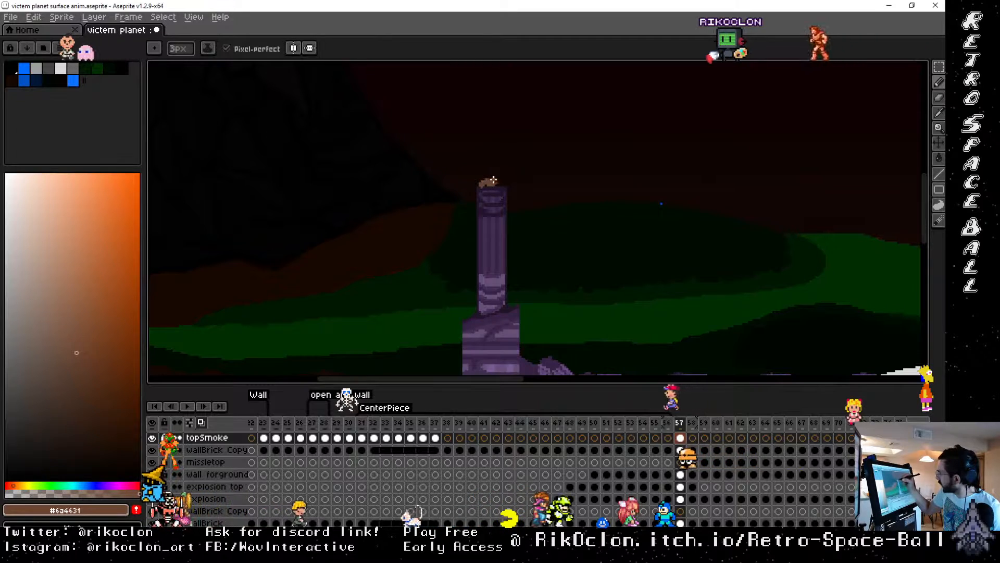
{"action": "left_click_drag", "start_coordinate": [499, 183], "coordinate": [510, 172]}
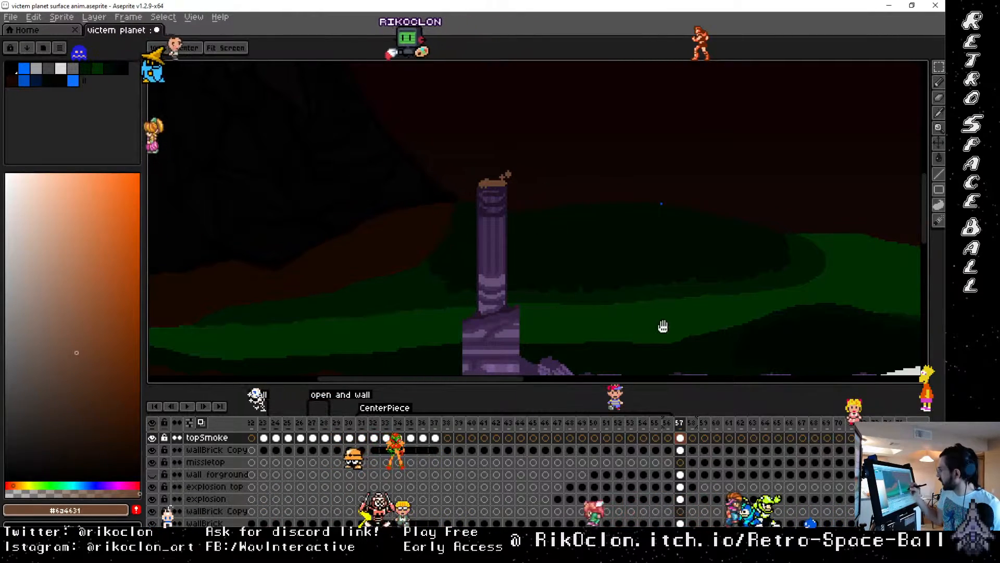
{"action": "left_click_drag", "start_coordinate": [688, 359], "coordinate": [781, 197]}
{"action": "mouse_move", "coordinate": [715, 284]}
{"action": "left_mouse_down"}
{"action": "mouse_move", "coordinate": [741, 161]}
{"action": "mouse_move", "coordinate": [844, 116]}
{"action": "left_mouse_up"}
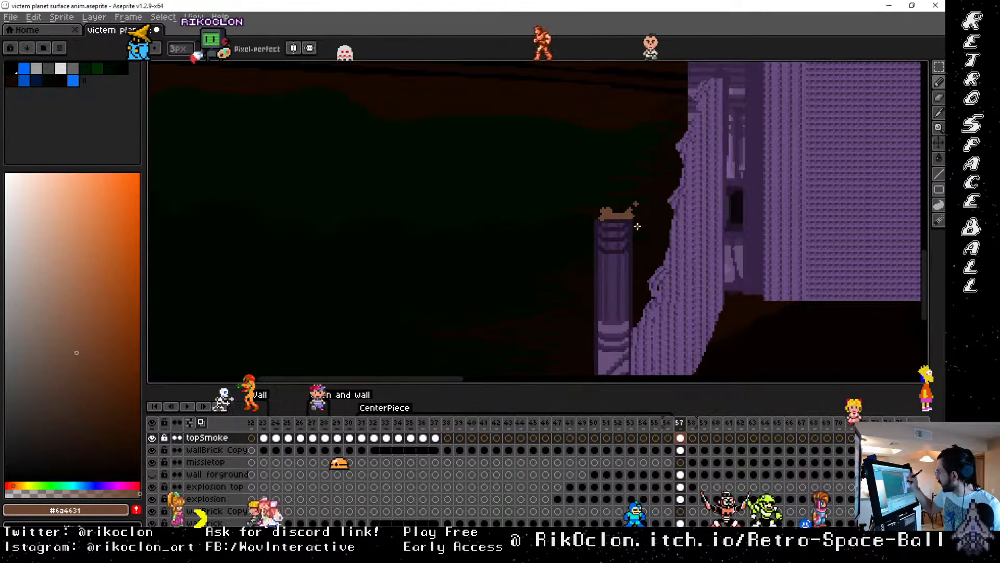
Step: Link the topSmoke cels of frames 57 and 58 so the tower dust carries over into frame 58
{"action": "left_click_drag", "start_coordinate": [661, 211], "coordinate": [356, 167]}
{"action": "scroll", "coordinate": [547, 265], "scroll_direction": "down", "scroll_amount": 3}
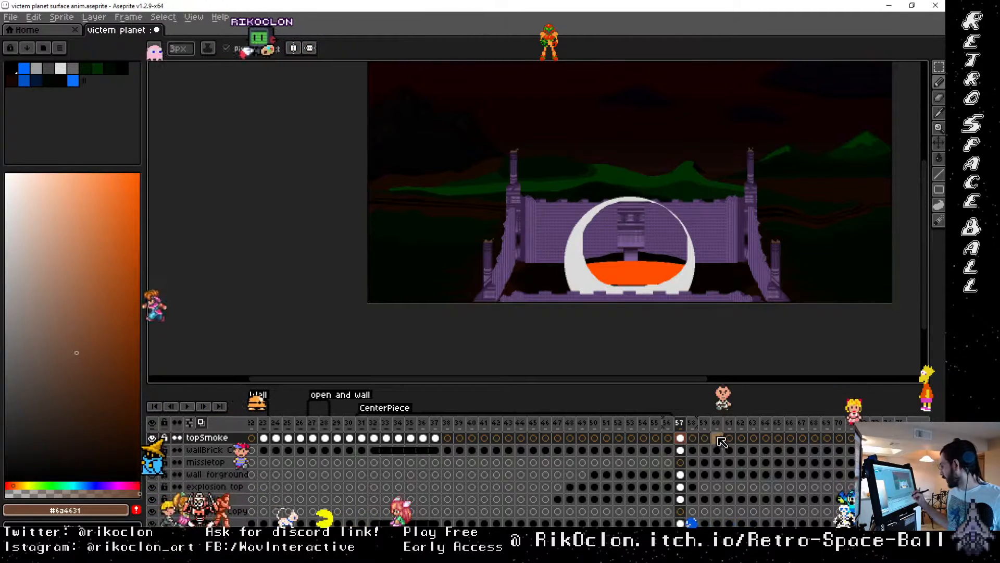
{"action": "left_click", "coordinate": [692, 438]}
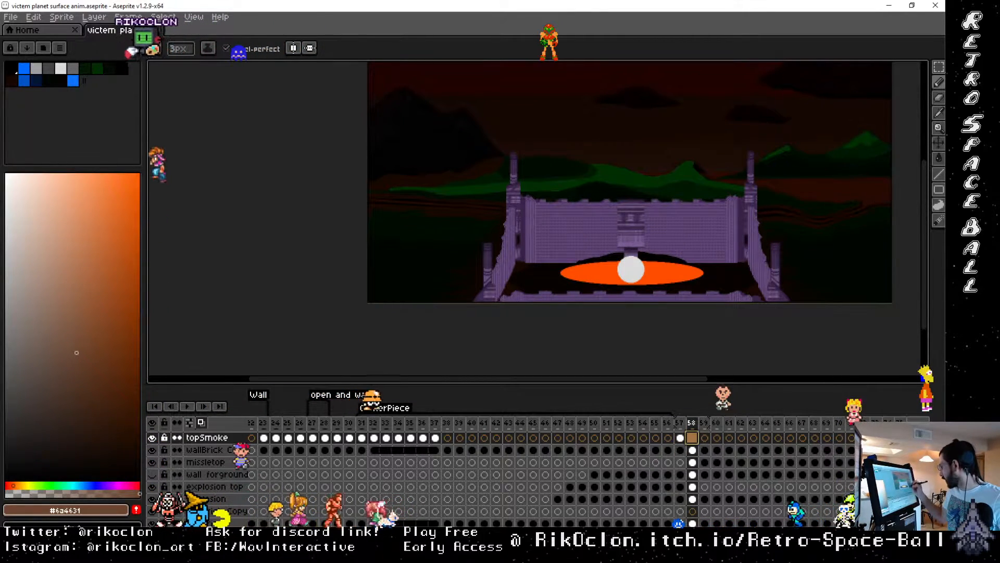
{"action": "left_click", "coordinate": [685, 440]}
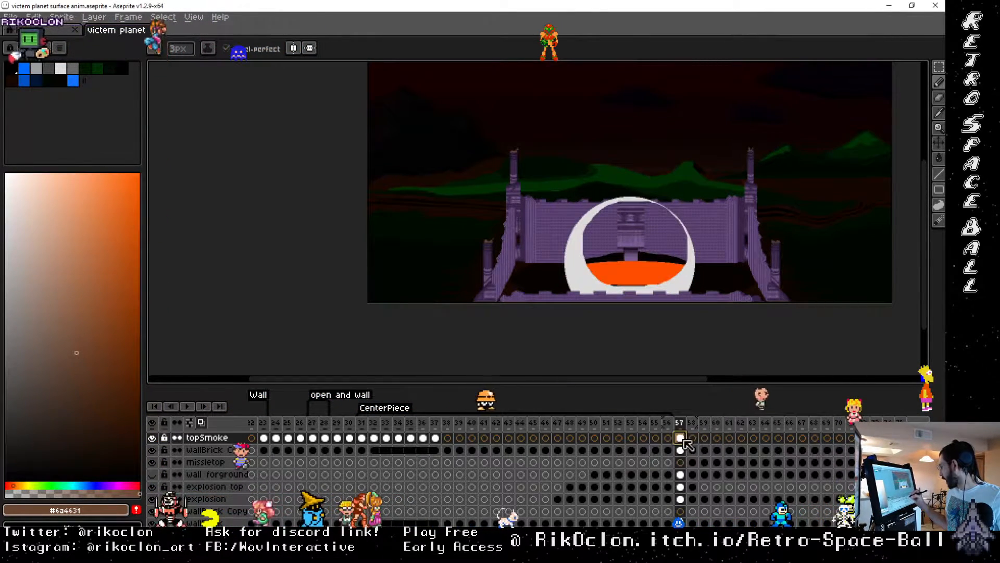
{"action": "key", "text": "2"}
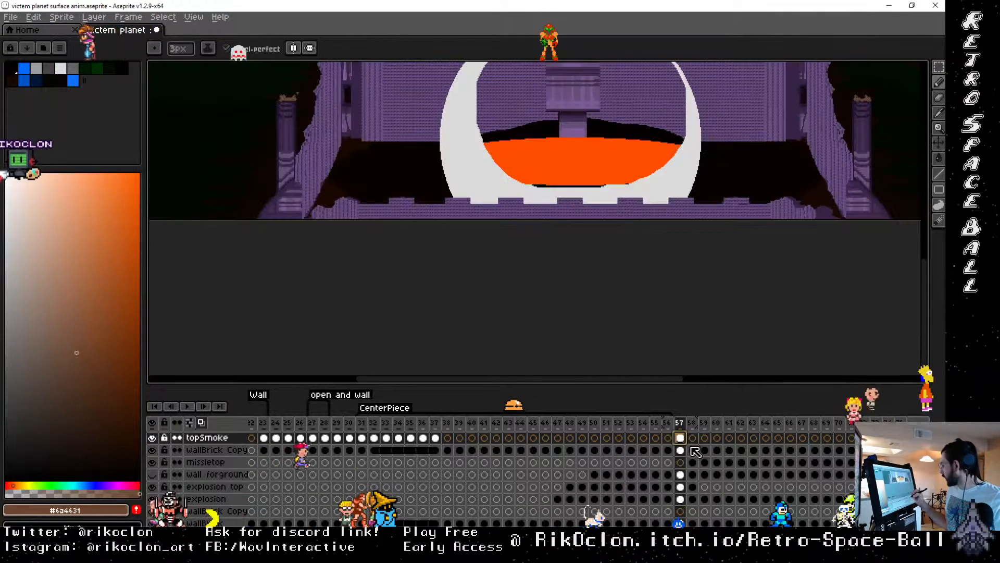
{"action": "key", "text": "space"}
{"action": "mouse_move", "coordinate": [781, 145]}
{"action": "left_mouse_down"}
{"action": "mouse_move", "coordinate": [705, 223]}
{"action": "mouse_move", "coordinate": [710, 316]}
{"action": "left_mouse_up"}
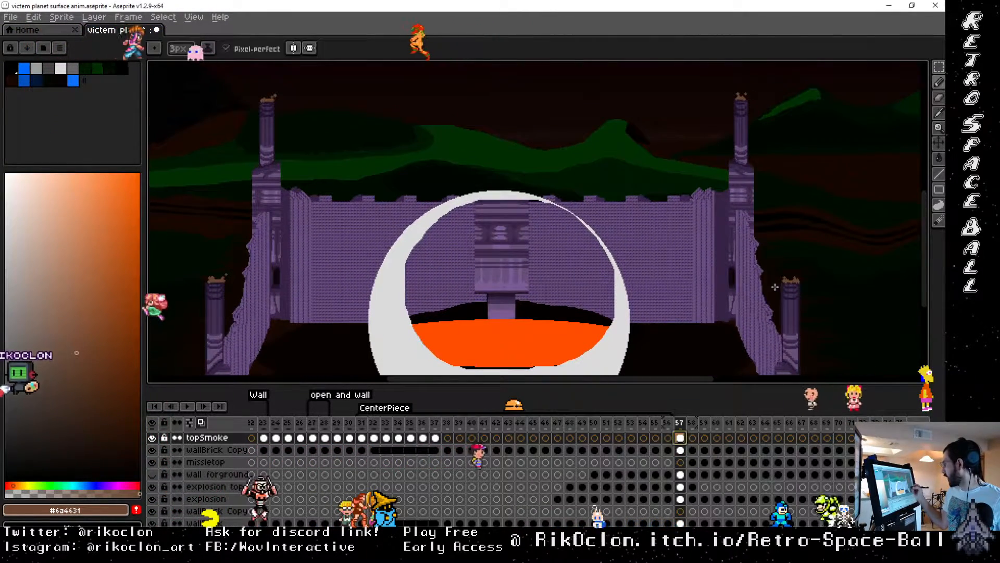
{"action": "left_click", "coordinate": [693, 438]}
{"action": "left_click_drag", "start_coordinate": [681, 438], "coordinate": [694, 439]}
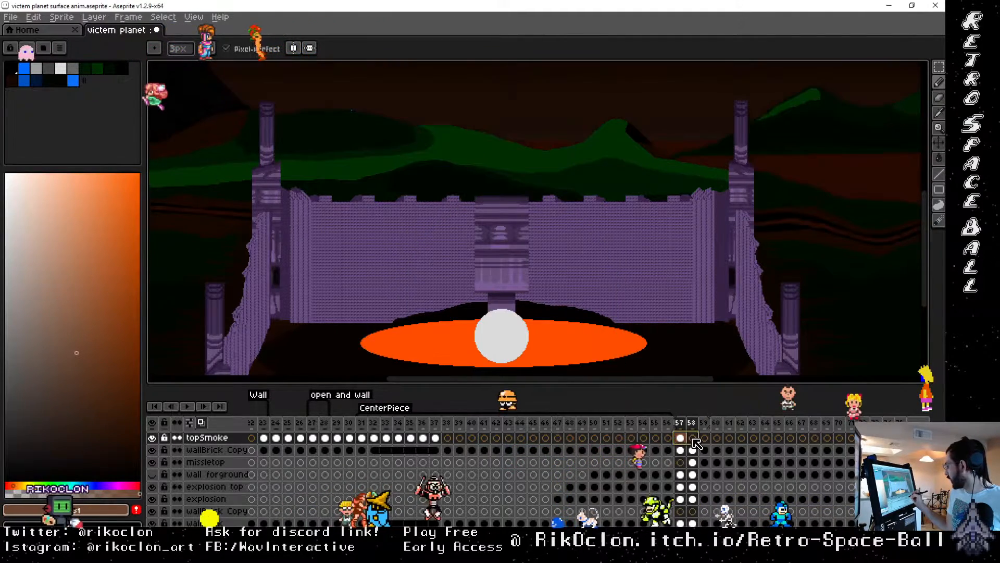
{"action": "right_click", "coordinate": [694, 439]}
{"action": "left_click", "coordinate": [728, 483]}
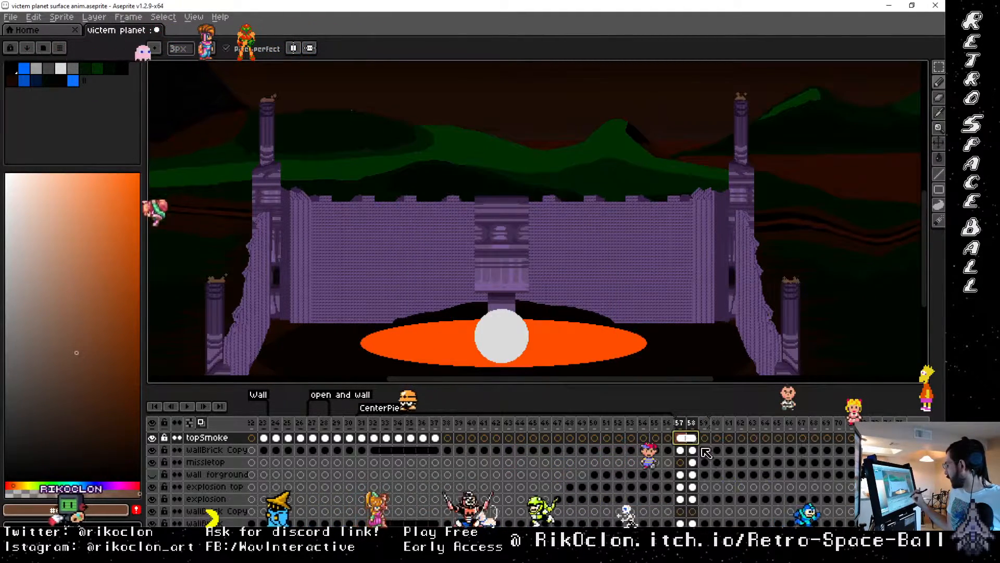
Step: Unlink the topSmoke cel in frame 58 so it can be edited independently
{"action": "left_click", "coordinate": [694, 439]}
{"action": "right_click", "coordinate": [694, 439]}
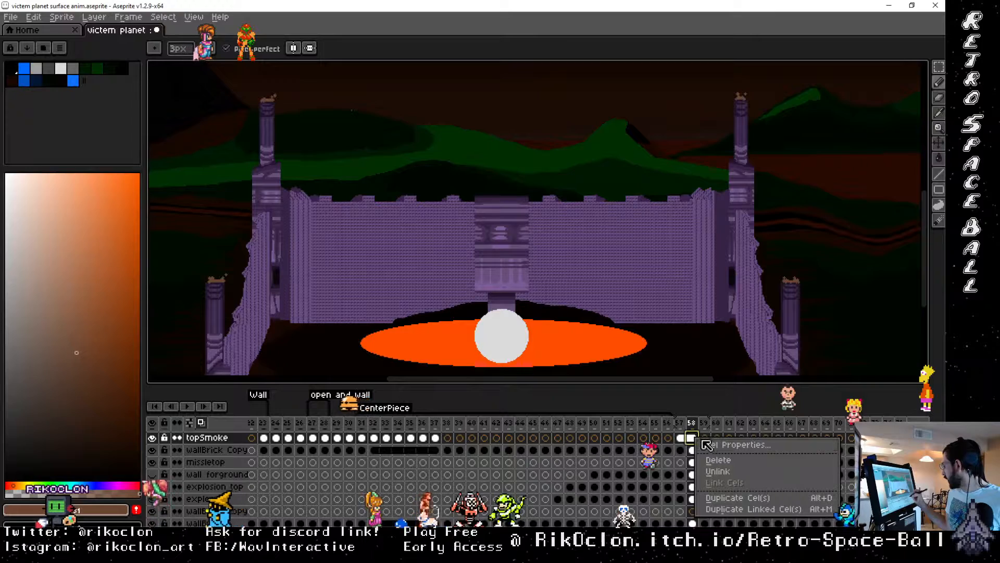
{"action": "left_click", "coordinate": [723, 475]}
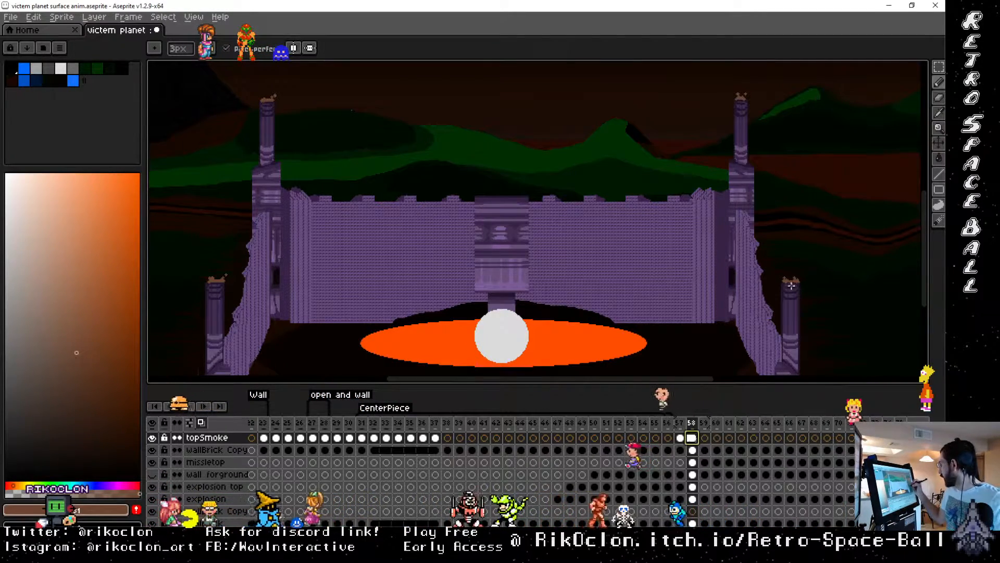
Step: Select the dust pieces on the short right pillar in frame 58 of topSmoke and shift them slightly upward
{"action": "scroll", "coordinate": [791, 287], "scroll_direction": "up", "scroll_amount": 3}
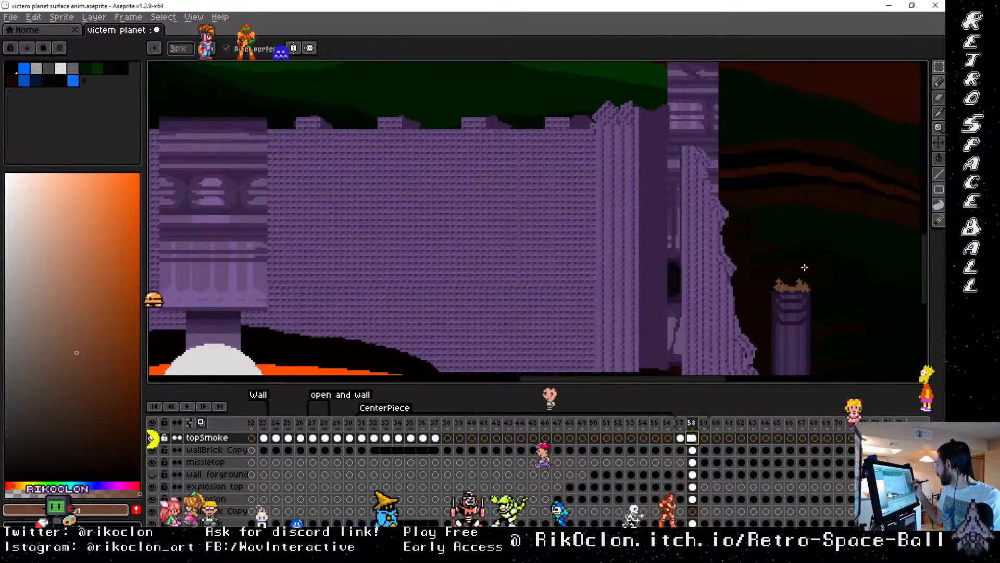
{"action": "left_click_drag", "start_coordinate": [806, 276], "coordinate": [749, 243]}
{"action": "key", "text": "m"}
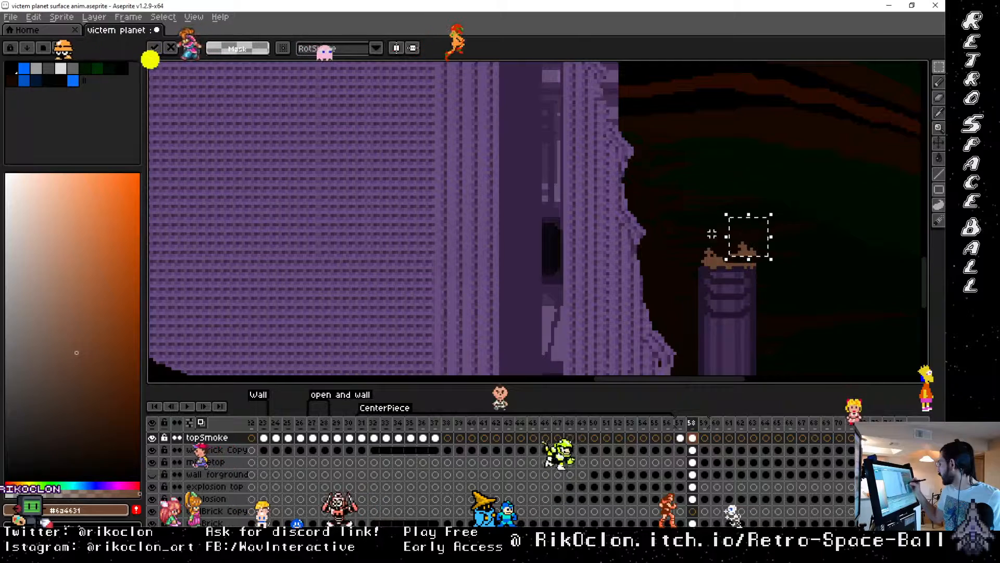
{"action": "left_click_drag", "start_coordinate": [731, 253], "coordinate": [692, 208]}
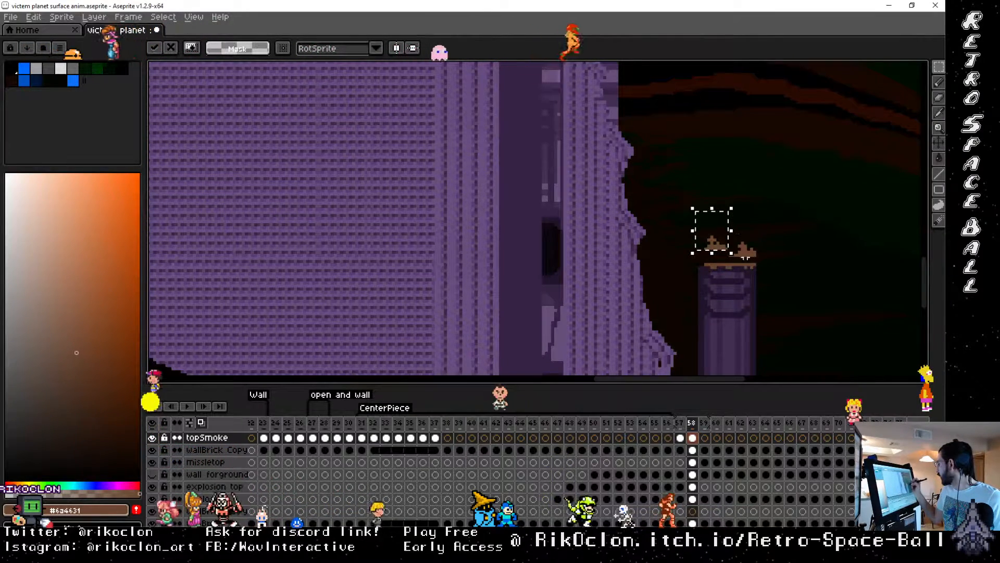
Step: Select the two halves of the dust on the tall right tower in frame 58 and raise each one slightly
{"action": "key", "text": "h"}
{"action": "left_click_drag", "start_coordinate": [729, 143], "coordinate": [729, 250]}
{"action": "left_click_drag", "start_coordinate": [675, 151], "coordinate": [688, 287]}
{"action": "left_click_drag", "start_coordinate": [651, 148], "coordinate": [661, 287]}
{"action": "left_click_drag", "start_coordinate": [628, 148], "coordinate": [623, 261]}
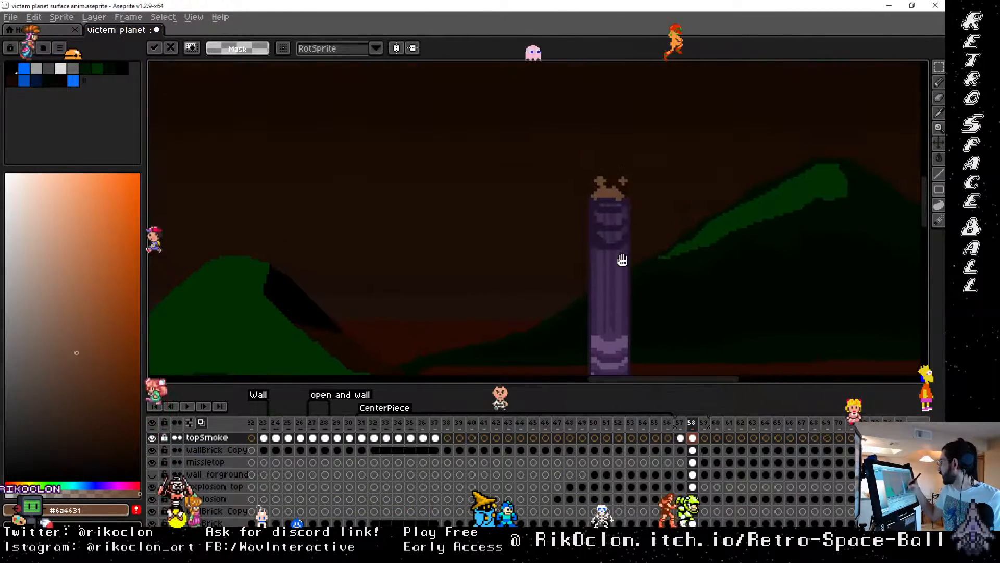
{"action": "left_click_drag", "start_coordinate": [614, 156], "coordinate": [614, 156]}
{"action": "left_click_drag", "start_coordinate": [631, 177], "coordinate": [635, 167]}
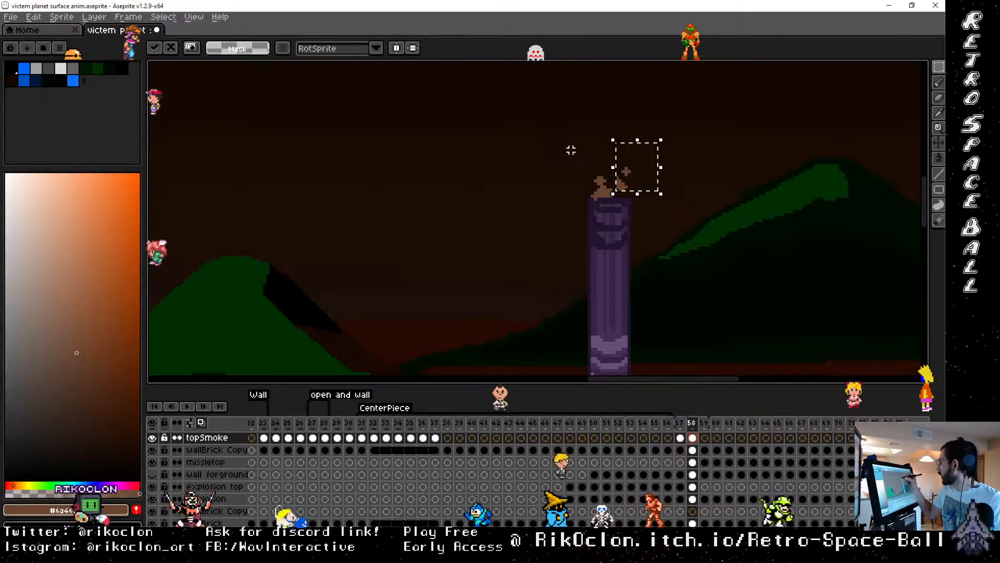
{"action": "left_click_drag", "start_coordinate": [570, 150], "coordinate": [608, 196]}
{"action": "left_click_drag", "start_coordinate": [600, 182], "coordinate": [601, 172]}
Step: Select the dust pieces on the tall left tower in frame 58 and move them slightly up and outward
{"action": "key", "text": "space"}
{"action": "left_click_drag", "start_coordinate": [486, 275], "coordinate": [759, 167]}
{"action": "left_click_drag", "start_coordinate": [498, 252], "coordinate": [741, 263]}
{"action": "mouse_move", "coordinate": [459, 246]}
{"action": "left_mouse_down"}
{"action": "mouse_move", "coordinate": [692, 303]}
{"action": "mouse_move", "coordinate": [769, 255]}
{"action": "left_mouse_up"}
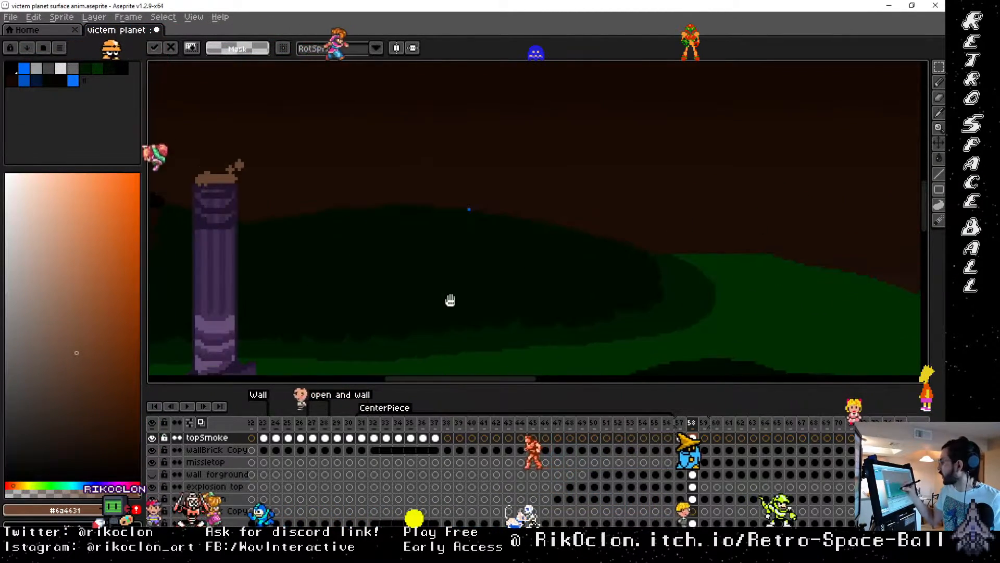
{"action": "left_click_drag", "start_coordinate": [449, 299], "coordinate": [643, 268]}
{"action": "left_click_drag", "start_coordinate": [408, 109], "coordinate": [447, 139]}
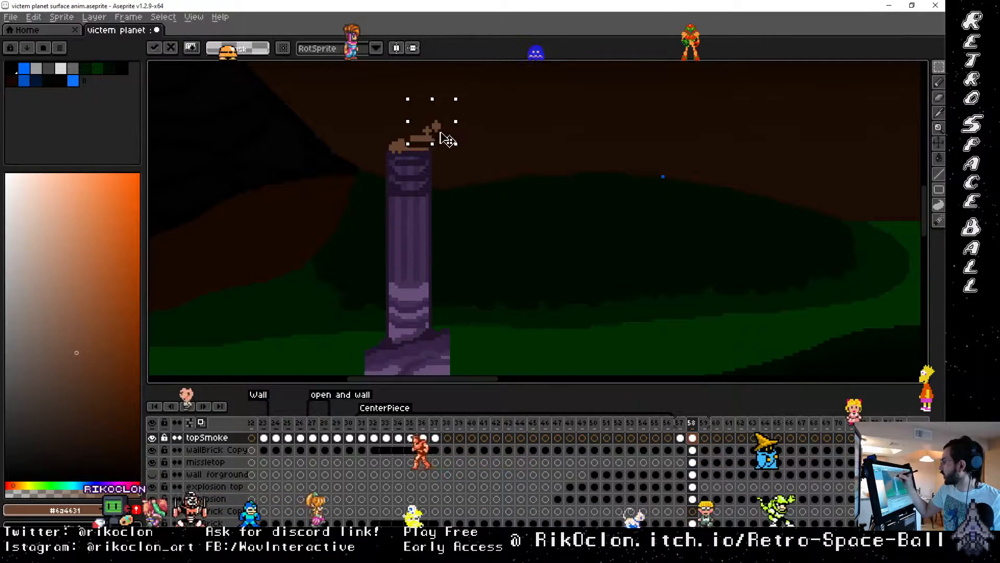
{"action": "left_click_drag", "start_coordinate": [350, 112], "coordinate": [399, 142]}
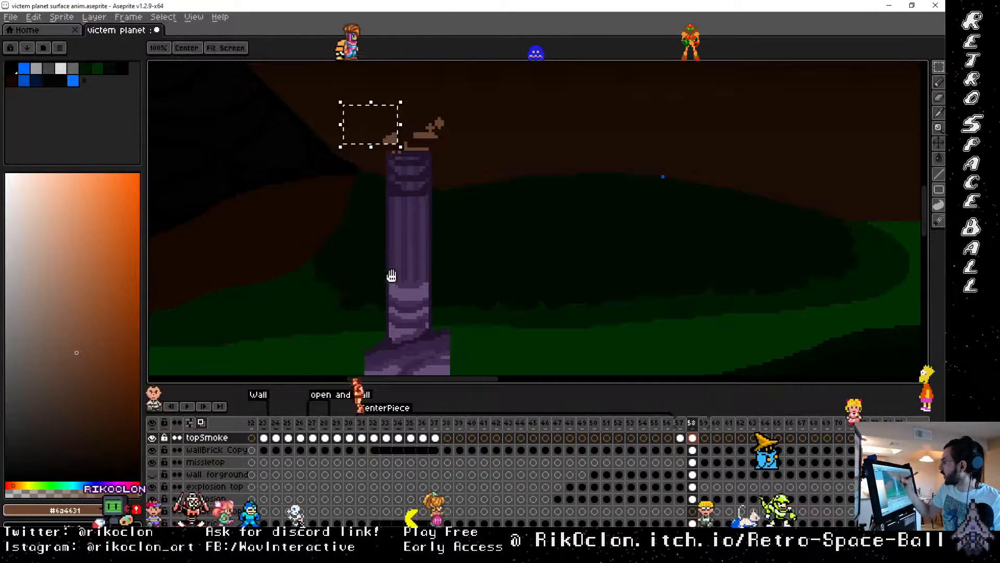
Step: Shift the dust on the short left pillar slightly outward in frame 58, and clear the selection
{"action": "left_click_drag", "start_coordinate": [391, 276], "coordinate": [539, 71]}
{"action": "left_click_drag", "start_coordinate": [462, 326], "coordinate": [553, 78]}
{"action": "left_click_drag", "start_coordinate": [553, 117], "coordinate": [542, 153]}
{"action": "left_click", "coordinate": [500, 123]}
{"action": "left_click_drag", "start_coordinate": [656, 238], "coordinate": [540, 268]}
{"action": "scroll", "coordinate": [540, 267], "scroll_direction": "down", "scroll_amount": 3}
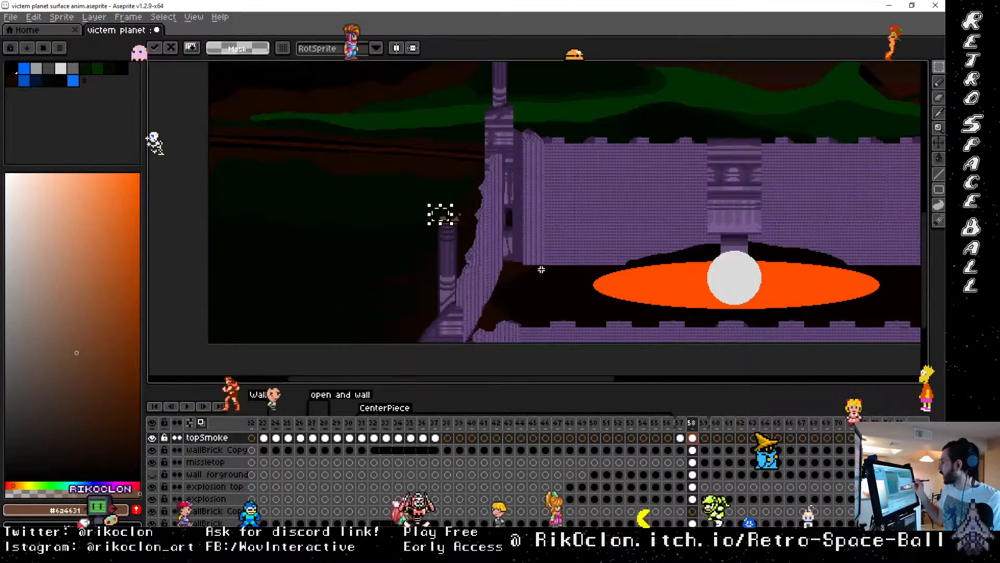
{"action": "left_click_drag", "start_coordinate": [797, 213], "coordinate": [546, 300]}
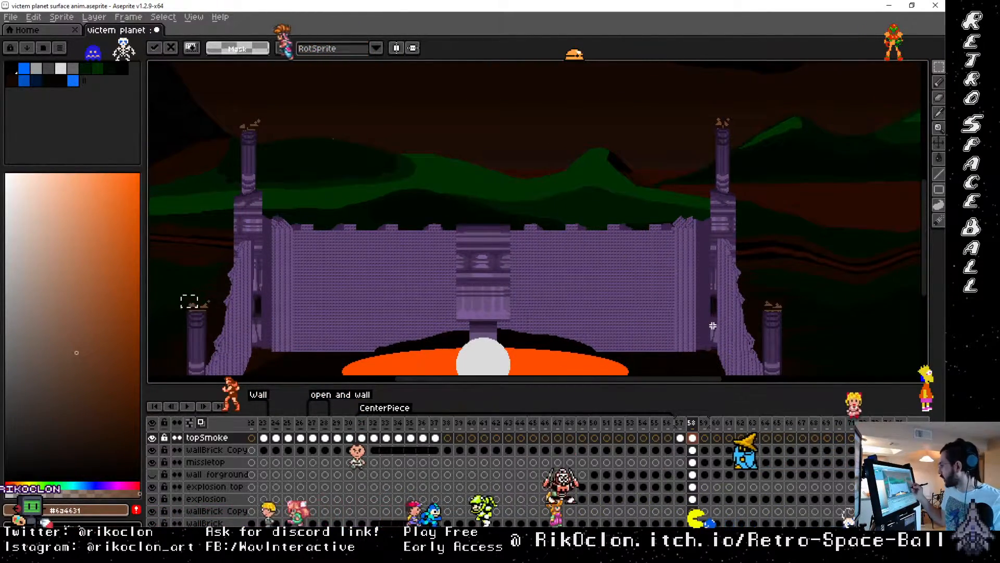
{"action": "key", "text": "Return"}
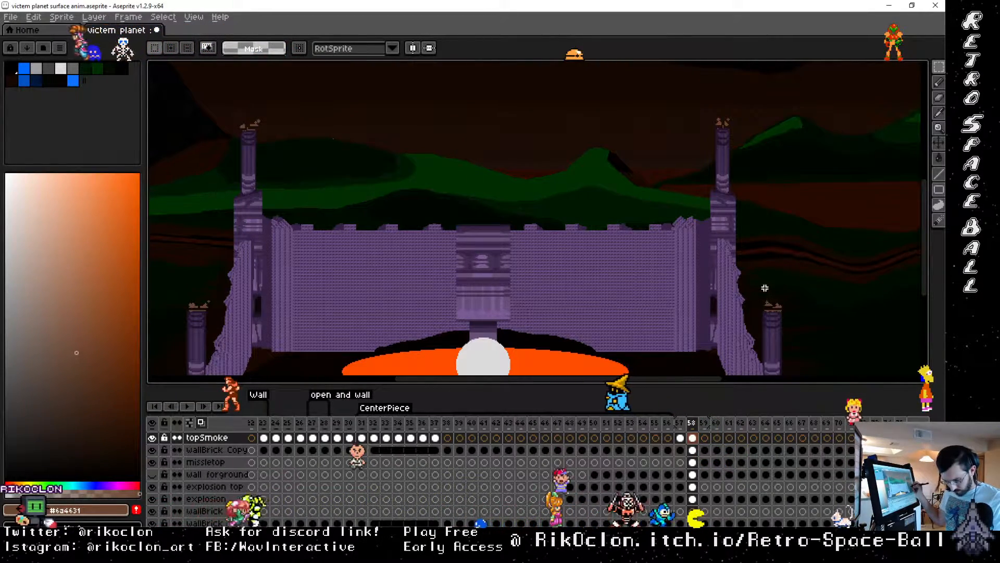
Step: Fill out the dust on the short right pillar in frame 58 into thicker clumps with the 3 px brown pencil
{"action": "scroll", "coordinate": [767, 290], "scroll_direction": "up", "scroll_amount": 3}
{"action": "left_click_drag", "start_coordinate": [802, 334], "coordinate": [727, 227]}
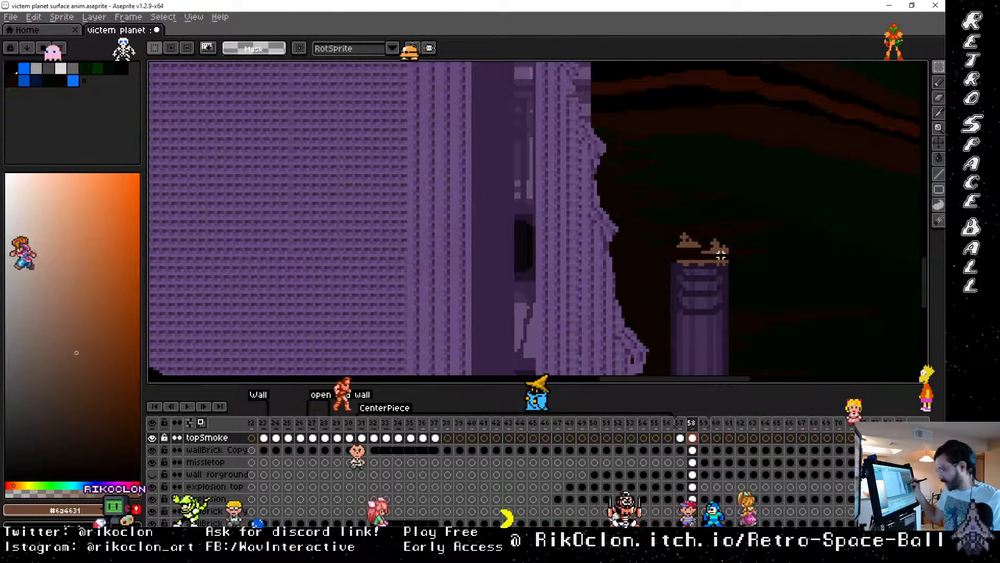
{"action": "key", "text": "b"}
{"action": "key", "text": "v"}
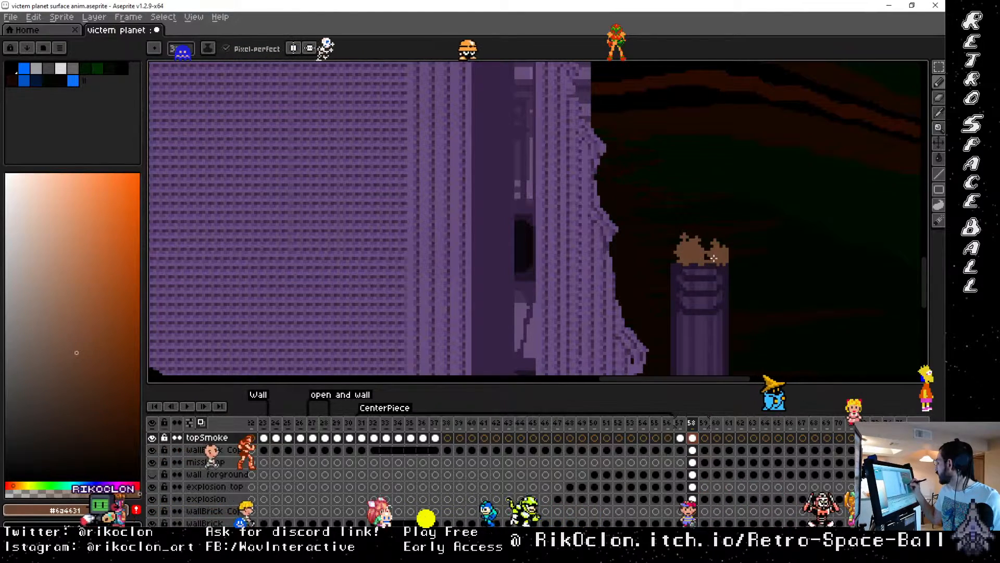
Step: Fill in the dust on the tall right tower in frame 58 and add a loose speck above it in brown
{"action": "left_click_drag", "start_coordinate": [713, 148], "coordinate": [687, 288]}
{"action": "left_click_drag", "start_coordinate": [646, 99], "coordinate": [623, 292]}
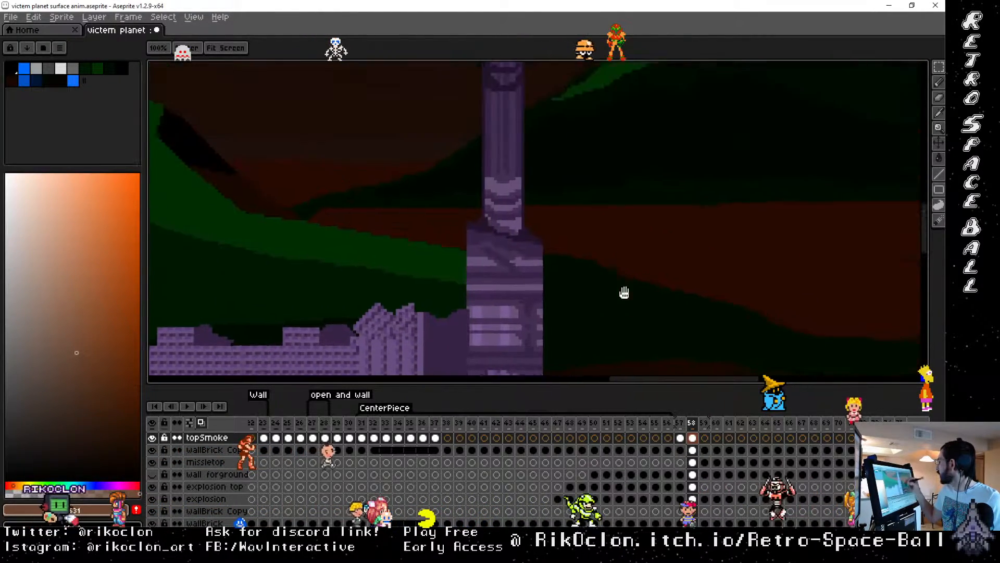
{"action": "left_click_drag", "start_coordinate": [571, 81], "coordinate": [576, 276]}
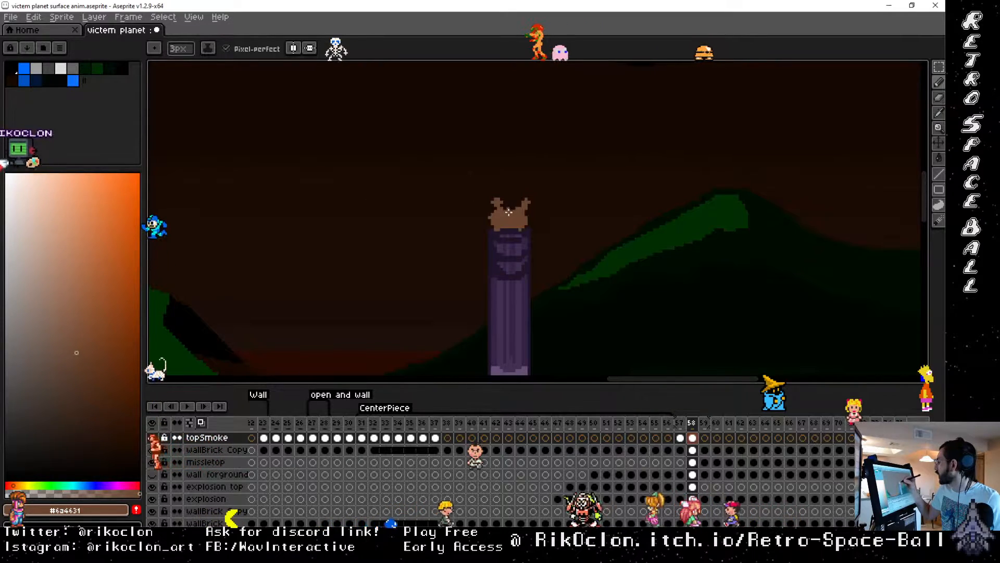
{"action": "key", "text": "space"}
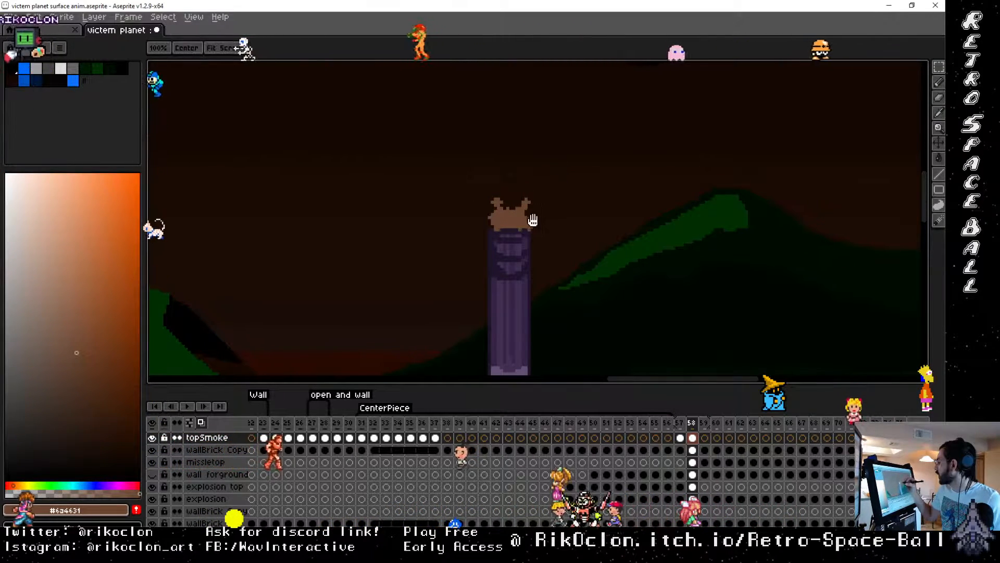
{"action": "left_click_drag", "start_coordinate": [532, 219], "coordinate": [690, 210]}
{"action": "left_click", "coordinate": [674, 185]}
Step: Fill the gaps in the dust on the tall left tower in frame 58 and enlarge its flying specks
{"action": "key", "text": "space"}
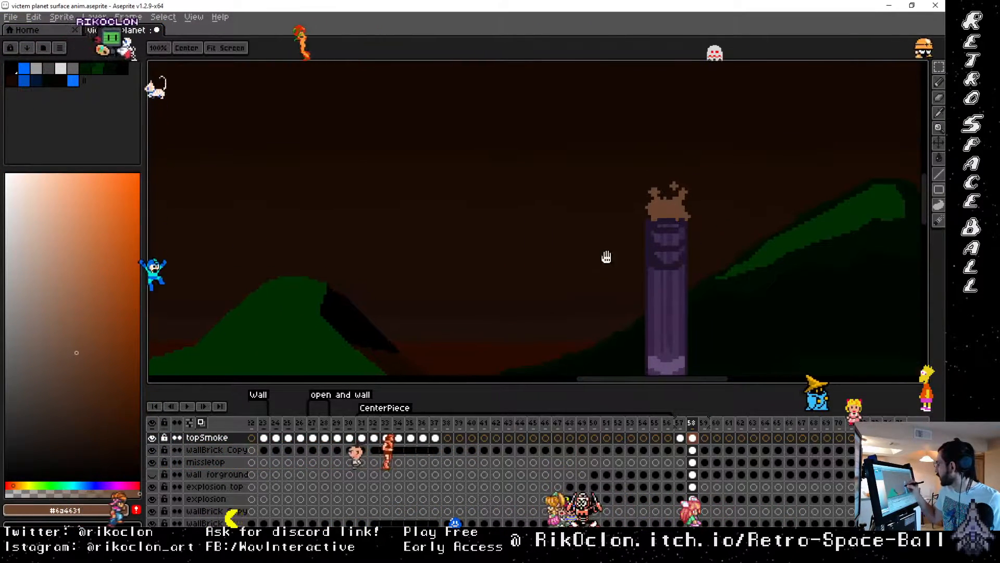
{"action": "left_click_drag", "start_coordinate": [606, 257], "coordinate": [745, 176]}
{"action": "left_click_drag", "start_coordinate": [490, 284], "coordinate": [750, 185]}
{"action": "left_click_drag", "start_coordinate": [489, 230], "coordinate": [750, 198]}
{"action": "left_click_drag", "start_coordinate": [557, 194], "coordinate": [789, 186]}
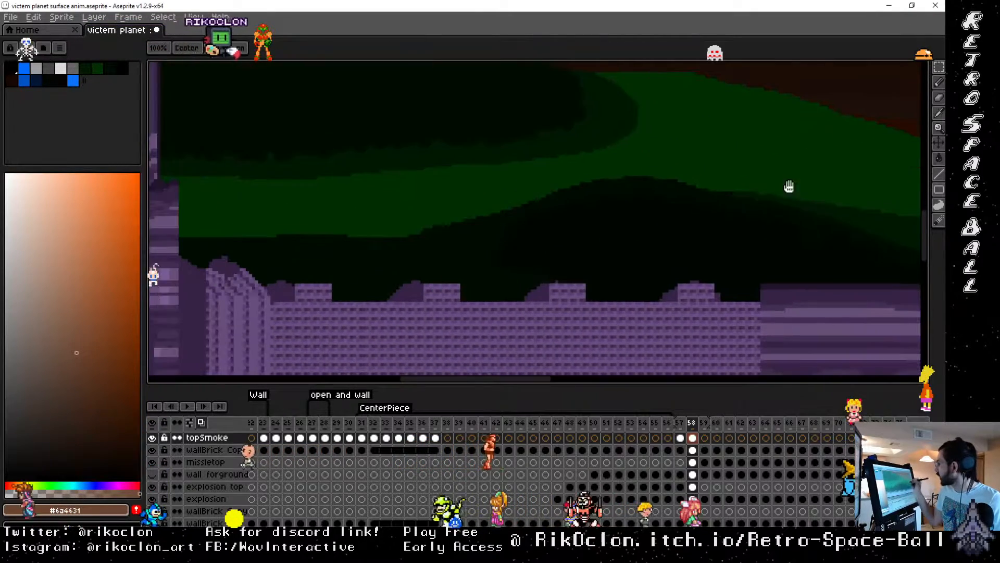
{"action": "mouse_move", "coordinate": [414, 216]}
{"action": "left_mouse_down"}
{"action": "mouse_move", "coordinate": [429, 252]}
{"action": "mouse_move", "coordinate": [735, 306]}
{"action": "left_mouse_up"}
{"action": "left_click_drag", "start_coordinate": [551, 143], "coordinate": [571, 256]}
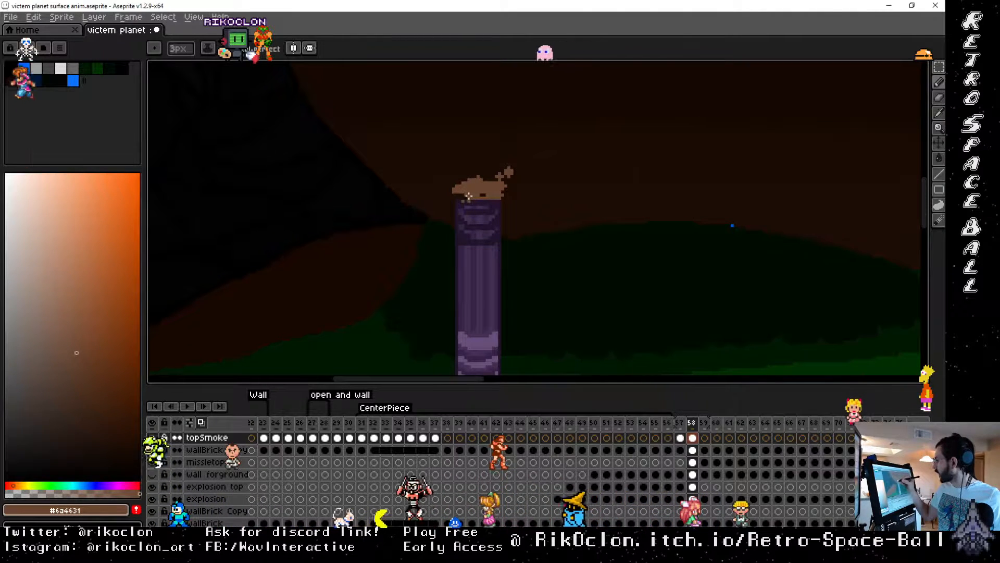
{"action": "mouse_move", "coordinate": [469, 197]}
{"action": "left_mouse_down"}
{"action": "mouse_move", "coordinate": [459, 196]}
{"action": "mouse_move", "coordinate": [483, 195]}
{"action": "left_mouse_up"}
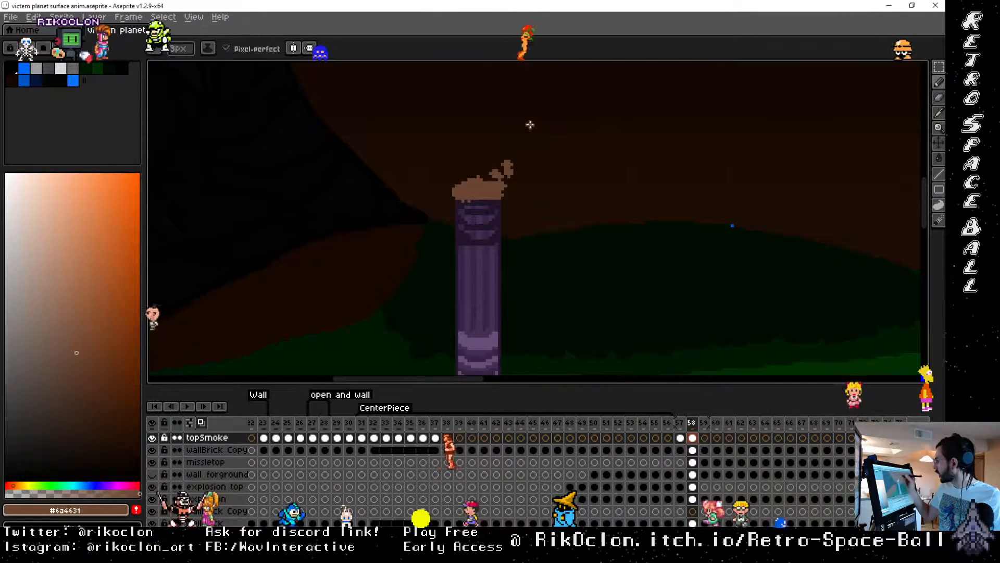
Step: Thicken the dust on the short left pillar in frame 58 with the brown pencil, and check all four towers
{"action": "left_click_drag", "start_coordinate": [531, 312], "coordinate": [685, 49]}
{"action": "left_click_drag", "start_coordinate": [529, 290], "coordinate": [609, 106]}
{"action": "left_click_drag", "start_coordinate": [551, 292], "coordinate": [565, 160]}
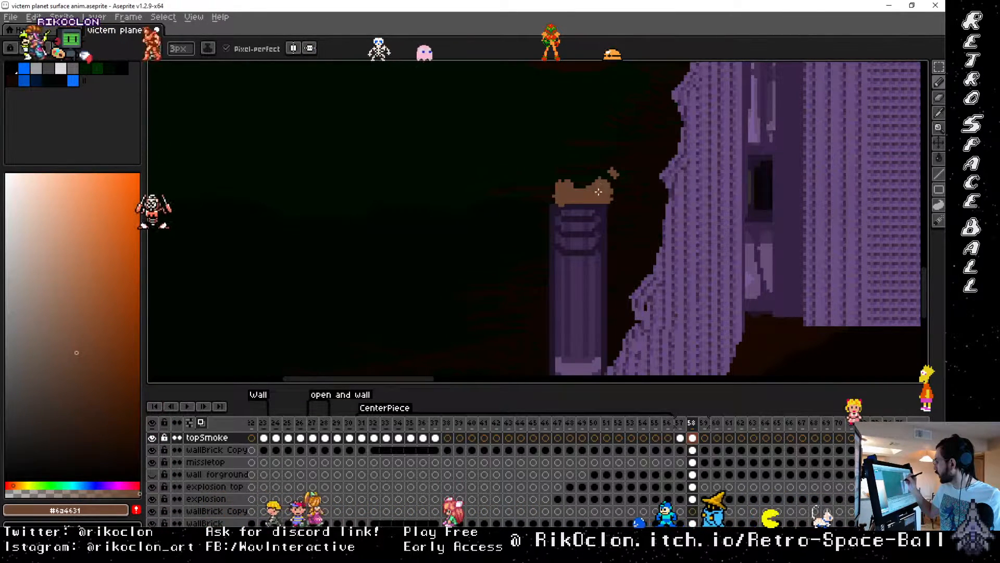
{"action": "left_click_drag", "start_coordinate": [644, 297], "coordinate": [507, 190]}
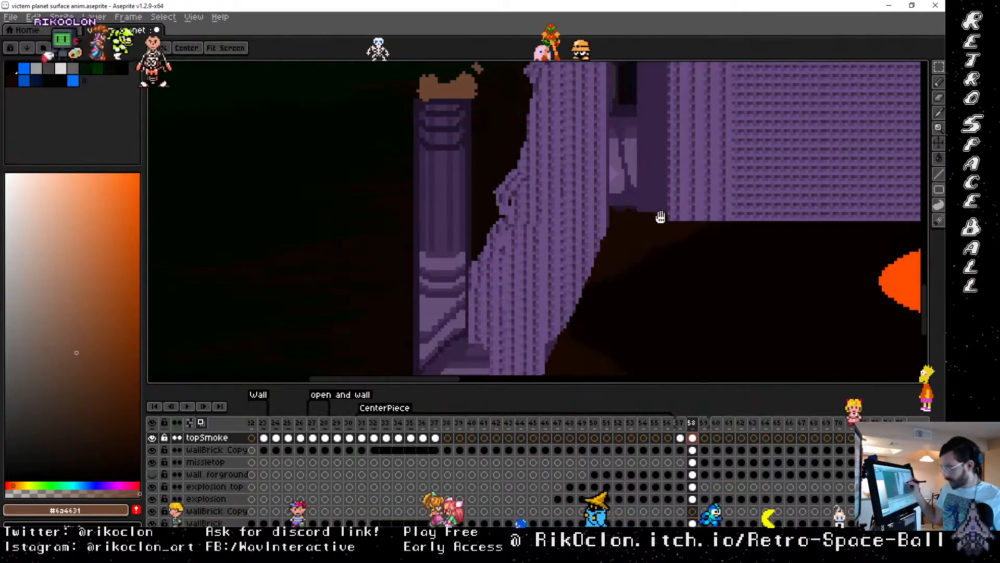
{"action": "left_click_drag", "start_coordinate": [646, 219], "coordinate": [568, 226]}
{"action": "scroll", "coordinate": [564, 232], "scroll_direction": "down", "scroll_amount": 3}
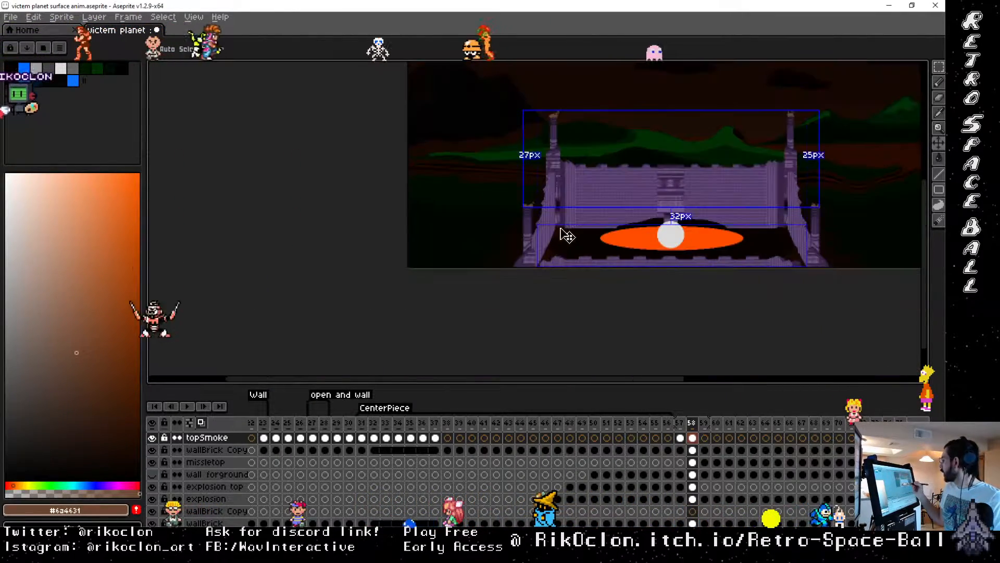
{"action": "scroll", "coordinate": [565, 232], "scroll_direction": "up", "scroll_amount": 1}
{"action": "left_click_drag", "start_coordinate": [835, 186], "coordinate": [586, 278]}
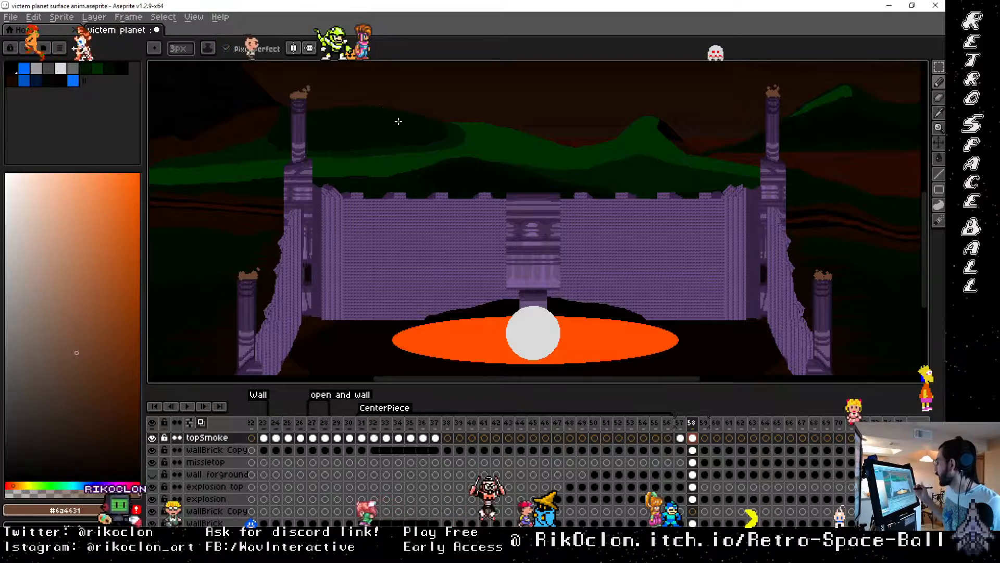
Step: Copy the topSmoke dust from frame 58 into frame 59 by linking the two cels, and unlink frame 59's cel
{"action": "left_click", "coordinate": [704, 423]}
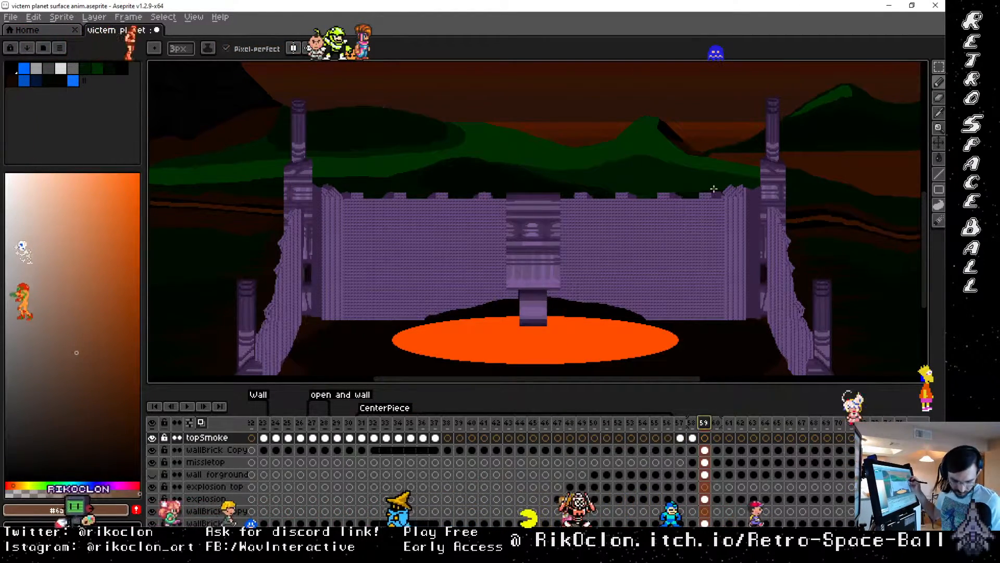
{"action": "scroll", "coordinate": [650, 172], "scroll_direction": "up", "scroll_amount": 3}
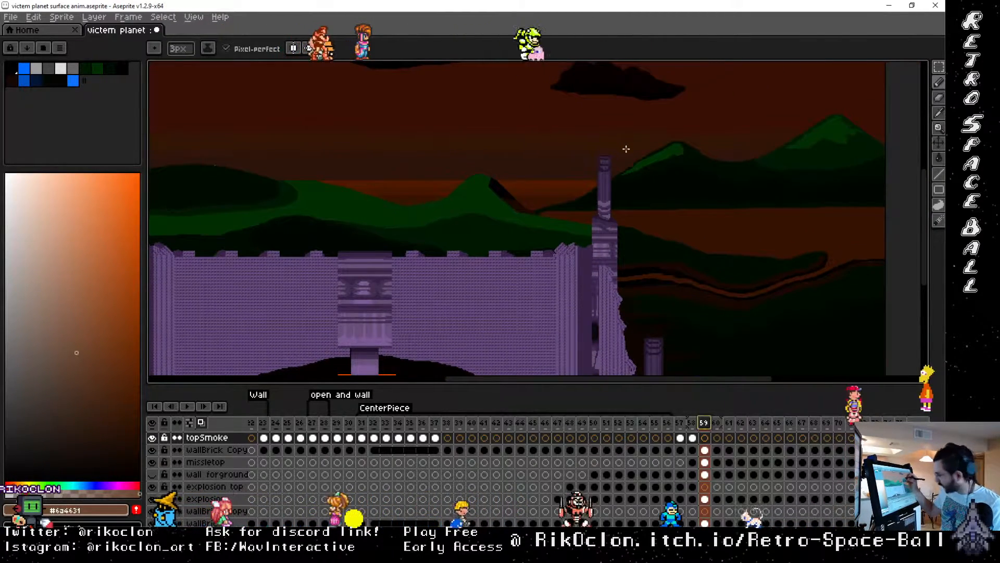
{"action": "key", "text": "Left"}
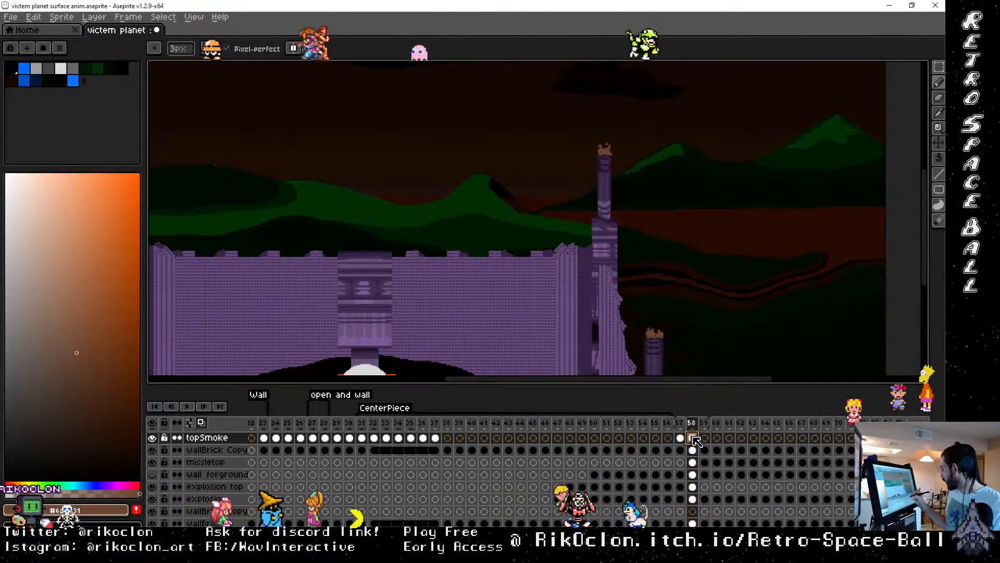
{"action": "left_click", "coordinate": [706, 439]}
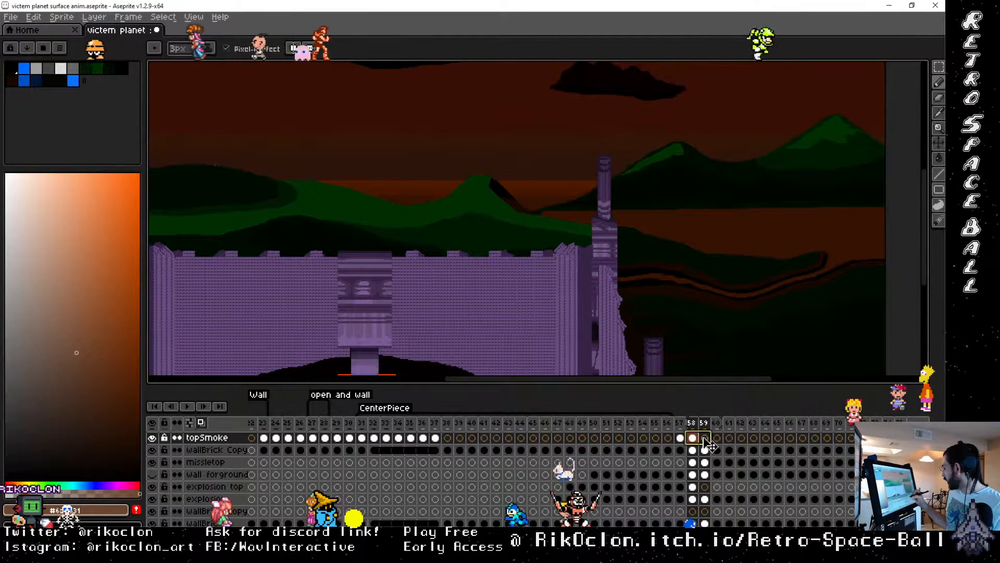
{"action": "right_click", "coordinate": [706, 441]}
{"action": "left_click", "coordinate": [718, 484]}
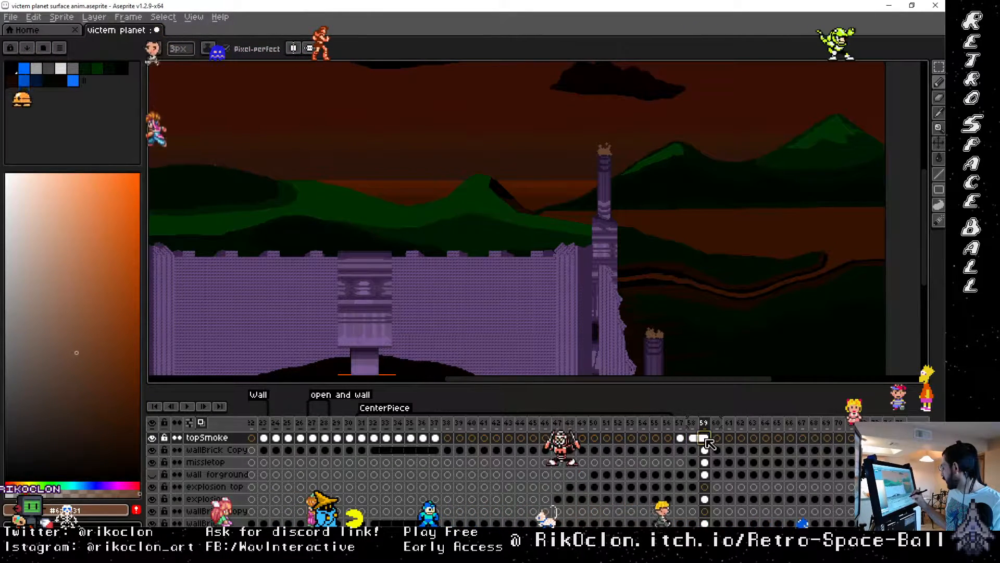
{"action": "right_click", "coordinate": [706, 442]}
{"action": "left_click", "coordinate": [740, 464]}
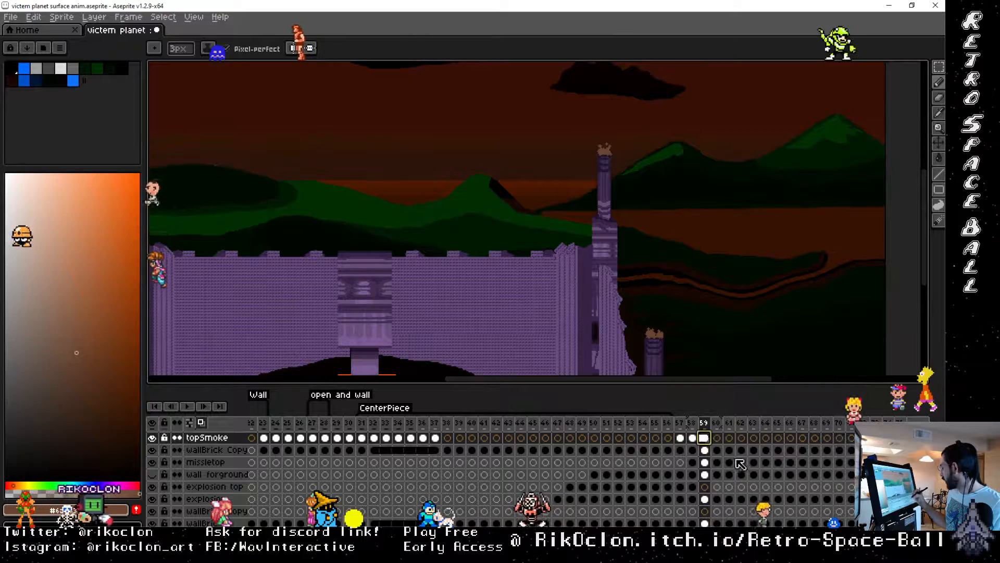
{"action": "key", "text": "Left"}
{"action": "key", "text": "Right"}
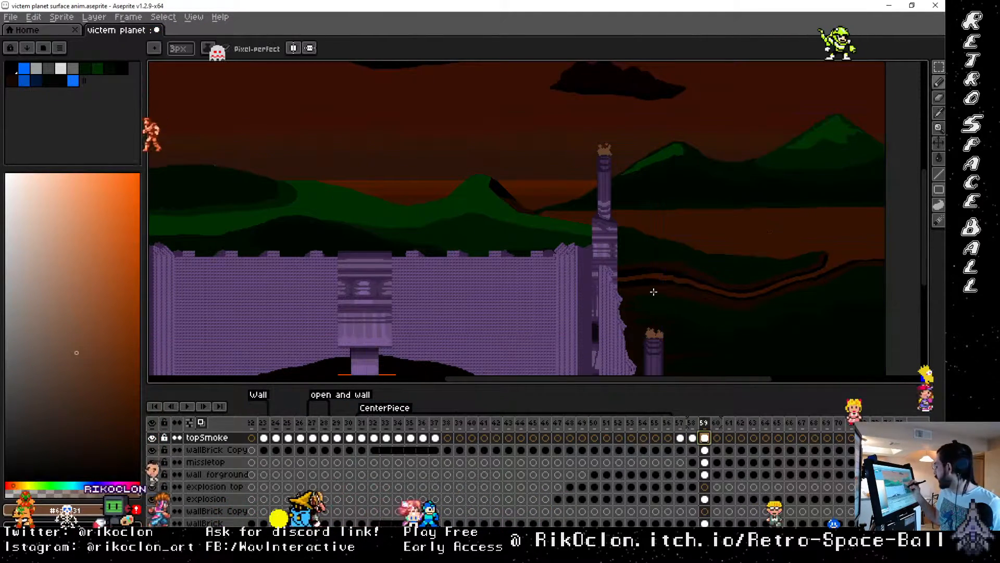
Step: Select the dust clumps on the short right pillar in frame 59 and shift them up and outward
{"action": "left_click_drag", "start_coordinate": [656, 311], "coordinate": [563, 217]}
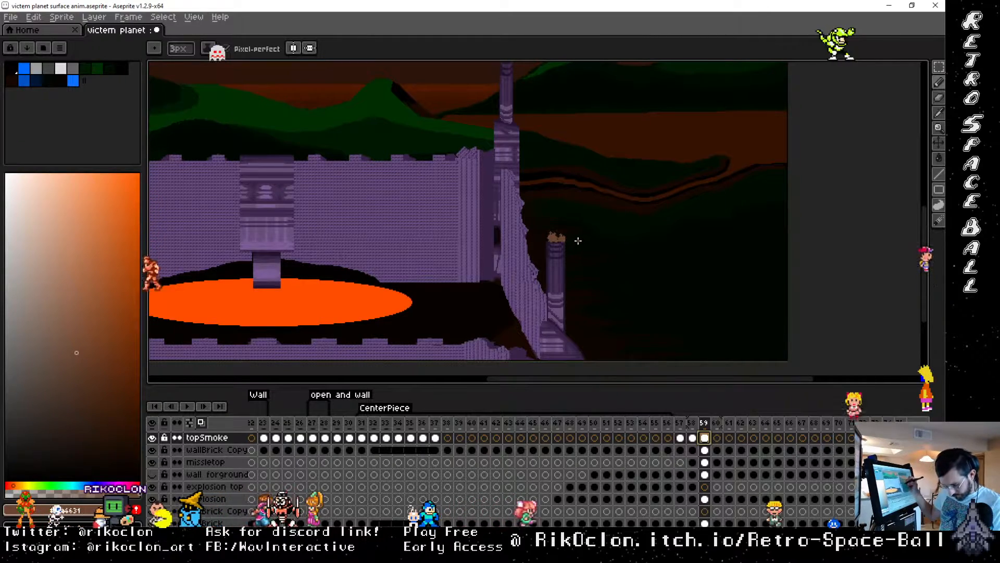
{"action": "scroll", "coordinate": [588, 250], "scroll_direction": "up", "scroll_amount": 4}
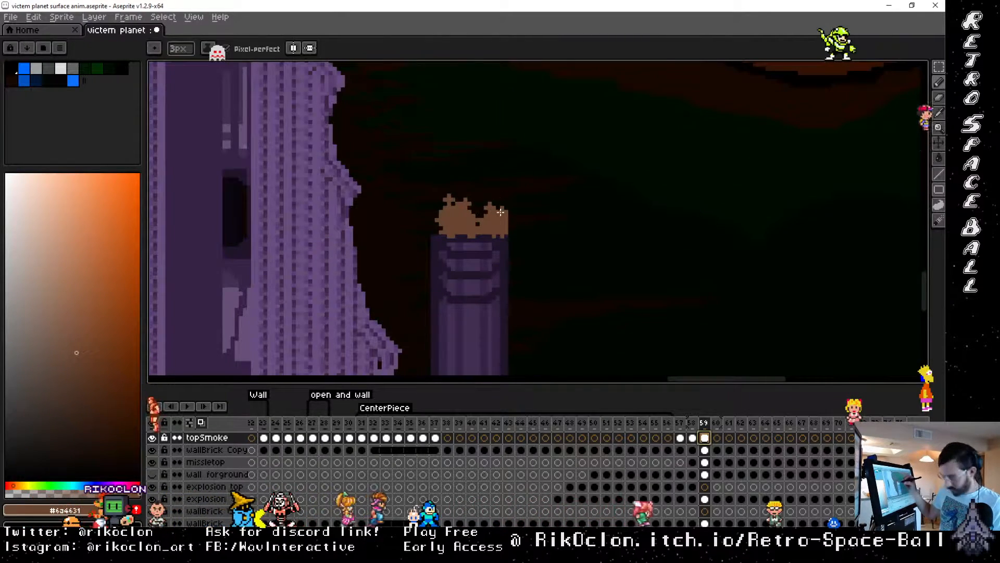
{"action": "key", "text": "m"}
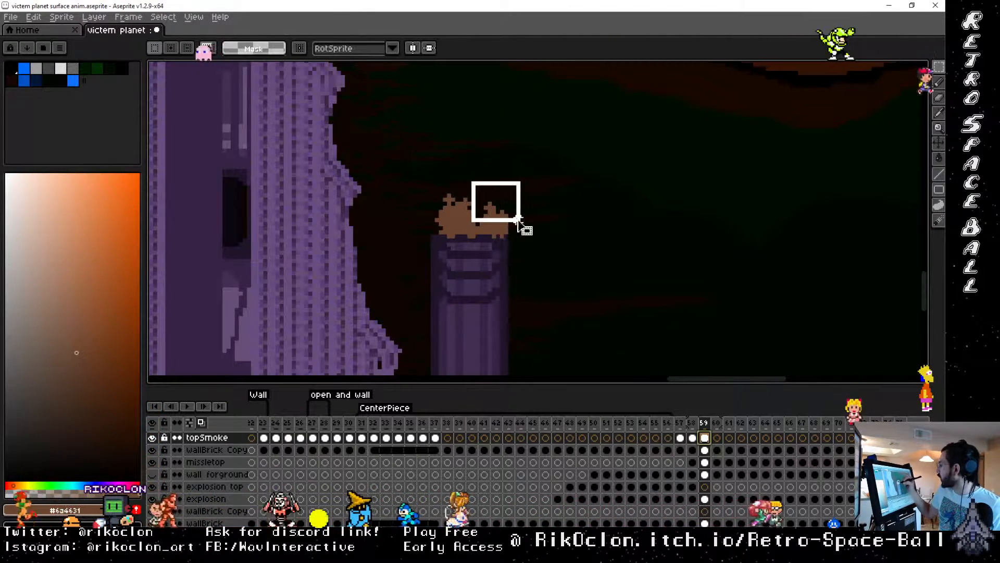
{"action": "left_click_drag", "start_coordinate": [518, 220], "coordinate": [518, 220]}
{"action": "left_click_drag", "start_coordinate": [506, 205], "coordinate": [516, 196]}
{"action": "left_click_drag", "start_coordinate": [419, 154], "coordinate": [478, 185]}
Step: Shift the upper dust on the tall right tower in frame 59 upward with marquee selections
{"action": "left_click_drag", "start_coordinate": [506, 131], "coordinate": [469, 365]}
{"action": "left_click_drag", "start_coordinate": [426, 166], "coordinate": [449, 371]}
{"action": "left_click_drag", "start_coordinate": [356, 148], "coordinate": [445, 380]}
{"action": "left_click_drag", "start_coordinate": [390, 225], "coordinate": [440, 155]}
{"action": "left_click_drag", "start_coordinate": [336, 179], "coordinate": [383, 198]}
Step: Select the specks and clumps on the tall left tower in frame 59 piece by piece and shift them up
{"action": "left_click_drag", "start_coordinate": [350, 275], "coordinate": [686, 183]}
{"action": "left_click_drag", "start_coordinate": [416, 219], "coordinate": [880, 203]}
{"action": "left_click_drag", "start_coordinate": [198, 182], "coordinate": [884, 259]}
{"action": "left_click_drag", "start_coordinate": [339, 161], "coordinate": [454, 308]}
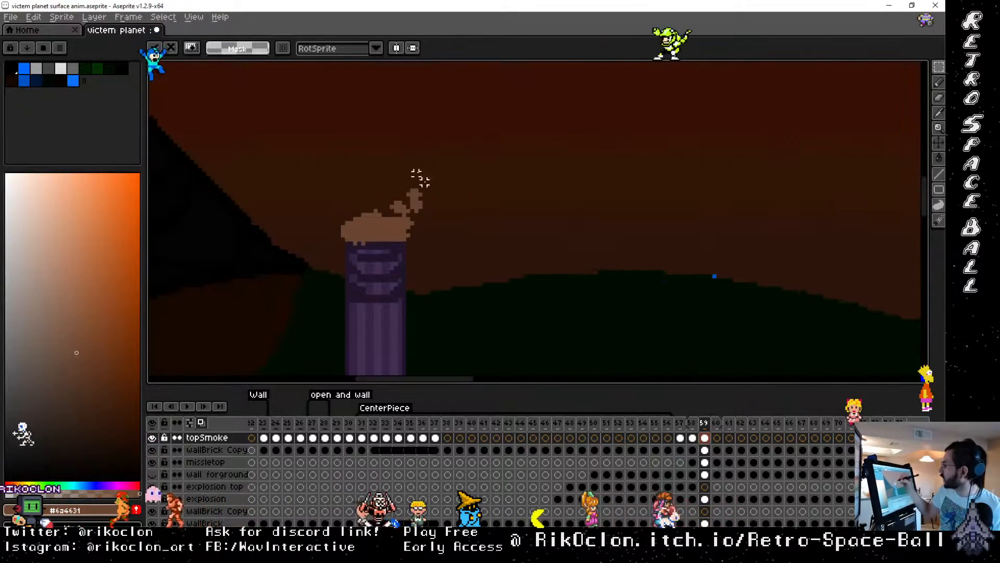
{"action": "left_click_drag", "start_coordinate": [409, 157], "coordinate": [453, 217]}
{"action": "left_click_drag", "start_coordinate": [436, 194], "coordinate": [452, 173]}
{"action": "mouse_move", "coordinate": [371, 172]}
{"action": "left_mouse_down"}
{"action": "mouse_move", "coordinate": [422, 220]}
{"action": "mouse_move", "coordinate": [408, 192]}
{"action": "left_mouse_up"}
{"action": "left_click_drag", "start_coordinate": [309, 197], "coordinate": [378, 236]}
{"action": "left_click_drag", "start_coordinate": [362, 216], "coordinate": [362, 203]}
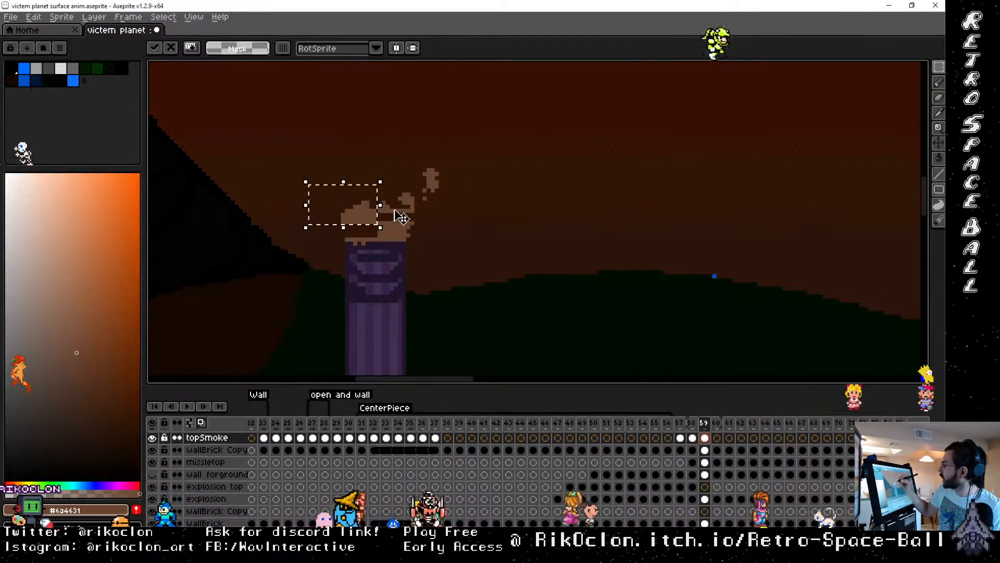
Step: Split the dust on the short left pillar in frame 59 by shifting selected clumps up and outward, and clear the selection
{"action": "left_click_drag", "start_coordinate": [408, 341], "coordinate": [534, 94]}
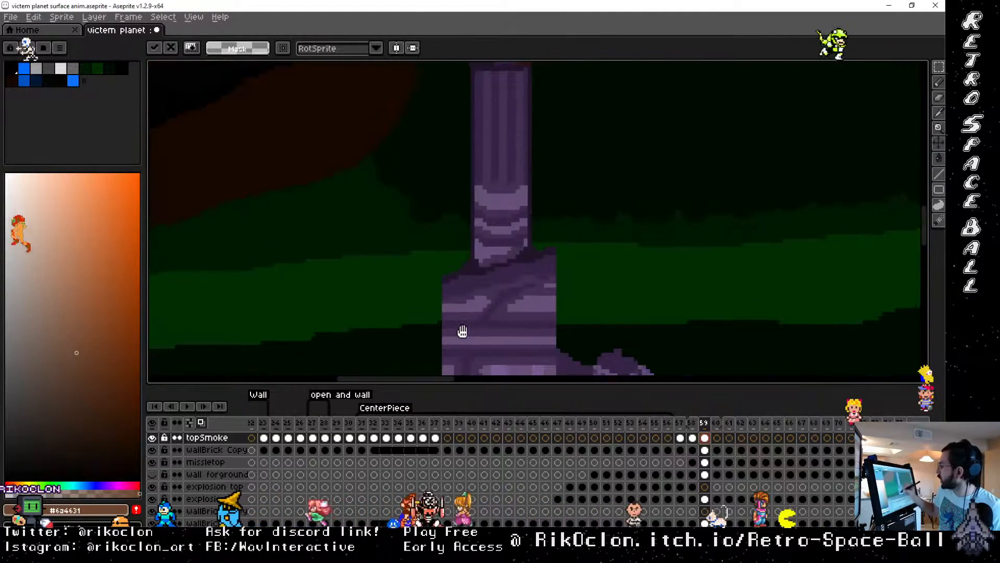
{"action": "left_click_drag", "start_coordinate": [462, 330], "coordinate": [585, 94]}
{"action": "left_click_drag", "start_coordinate": [536, 331], "coordinate": [538, 187]}
{"action": "left_click_drag", "start_coordinate": [599, 324], "coordinate": [673, 209]}
{"action": "left_click_drag", "start_coordinate": [479, 136], "coordinate": [574, 219]}
{"action": "left_click_drag", "start_coordinate": [411, 140], "coordinate": [482, 220]}
{"action": "left_click_drag", "start_coordinate": [477, 208], "coordinate": [468, 191]}
{"action": "left_click", "coordinate": [499, 110]}
{"action": "left_click_drag", "start_coordinate": [471, 156], "coordinate": [510, 212]}
{"action": "left_click_drag", "start_coordinate": [529, 303], "coordinate": [584, 151]}
{"action": "left_click_drag", "start_coordinate": [585, 274], "coordinate": [501, 282]}
{"action": "scroll", "coordinate": [502, 283], "scroll_direction": "down", "scroll_amount": 5}
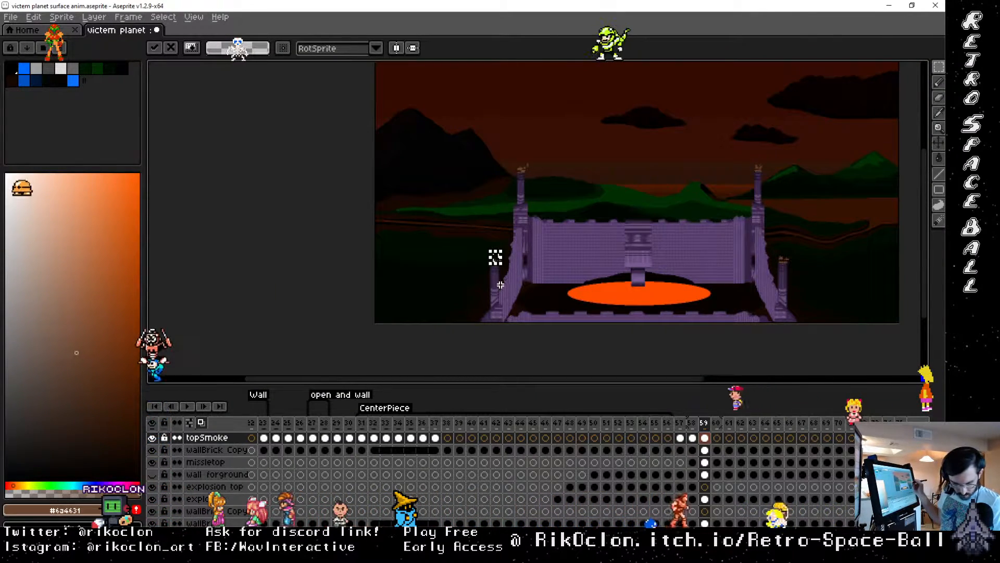
{"action": "left_click", "coordinate": [500, 285]}
Step: Fill the gaps in the dust on the short left pillar in frame 59 with the 3 px brown pencil
{"action": "key", "text": "b"}
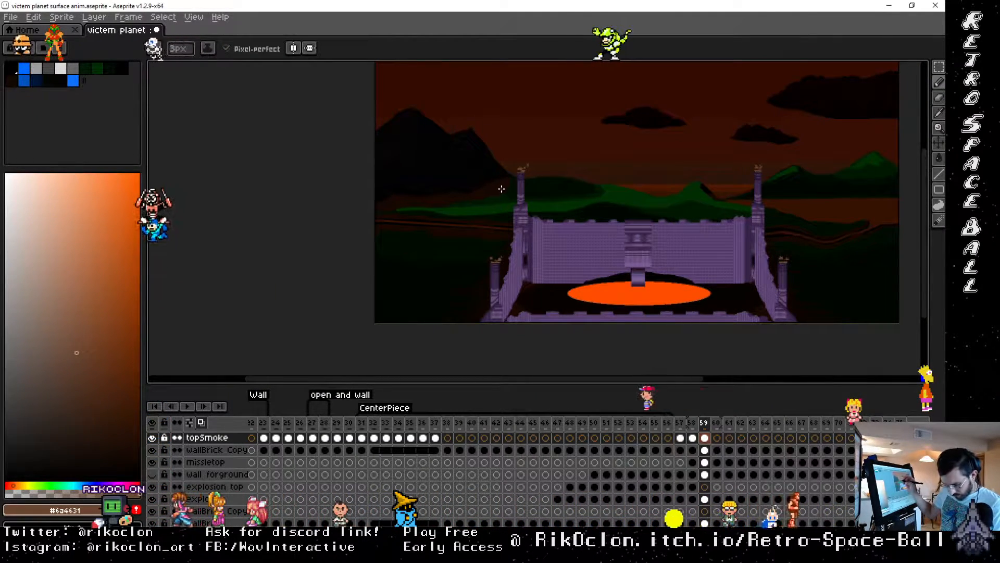
{"action": "scroll", "coordinate": [501, 189], "scroll_direction": "up", "scroll_amount": 4}
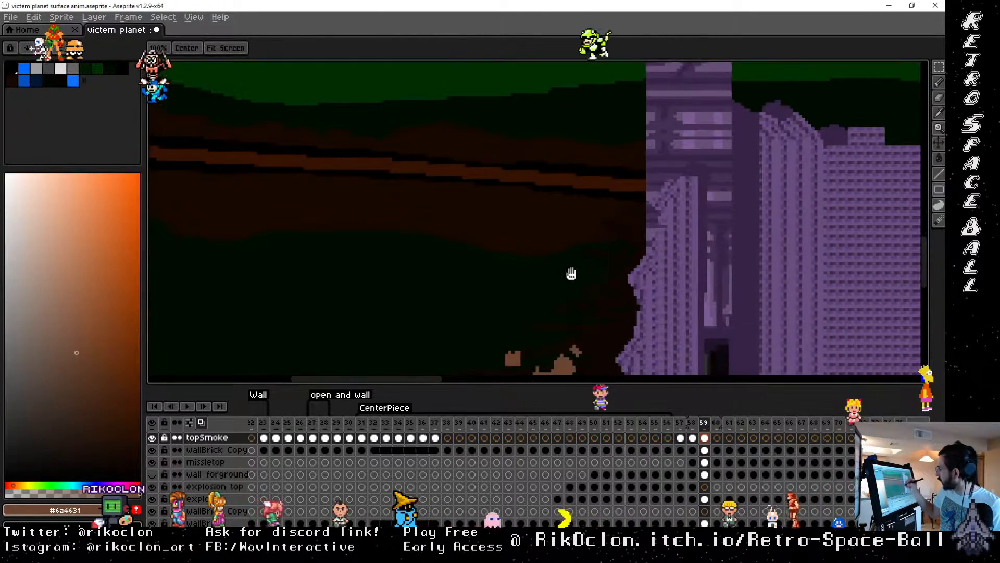
{"action": "left_click_drag", "start_coordinate": [571, 274], "coordinate": [585, 138]}
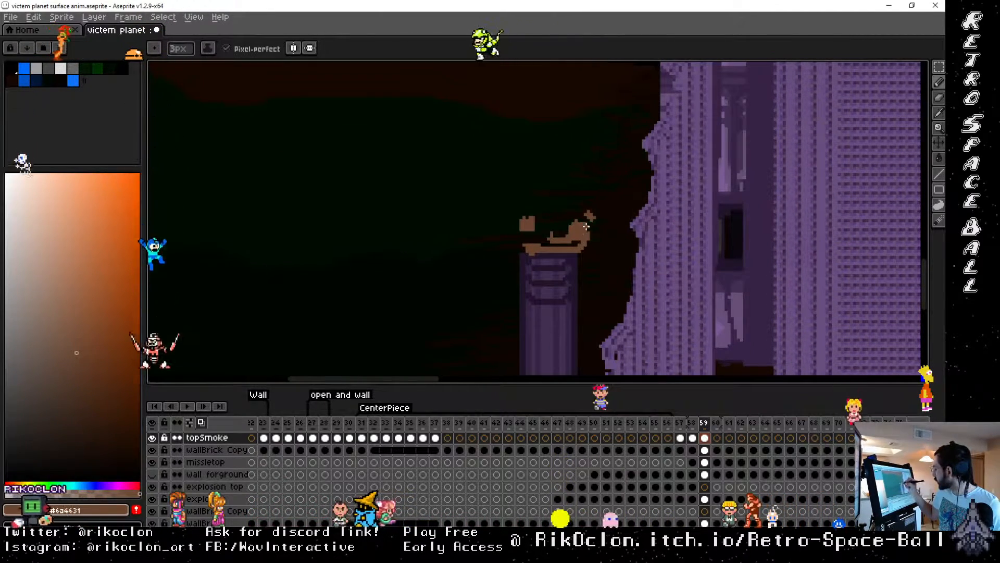
{"action": "mouse_move", "coordinate": [586, 226]}
{"action": "left_mouse_down"}
{"action": "mouse_move", "coordinate": [576, 240]}
{"action": "mouse_move", "coordinate": [533, 225]}
{"action": "mouse_move", "coordinate": [542, 238]}
{"action": "left_mouse_up"}
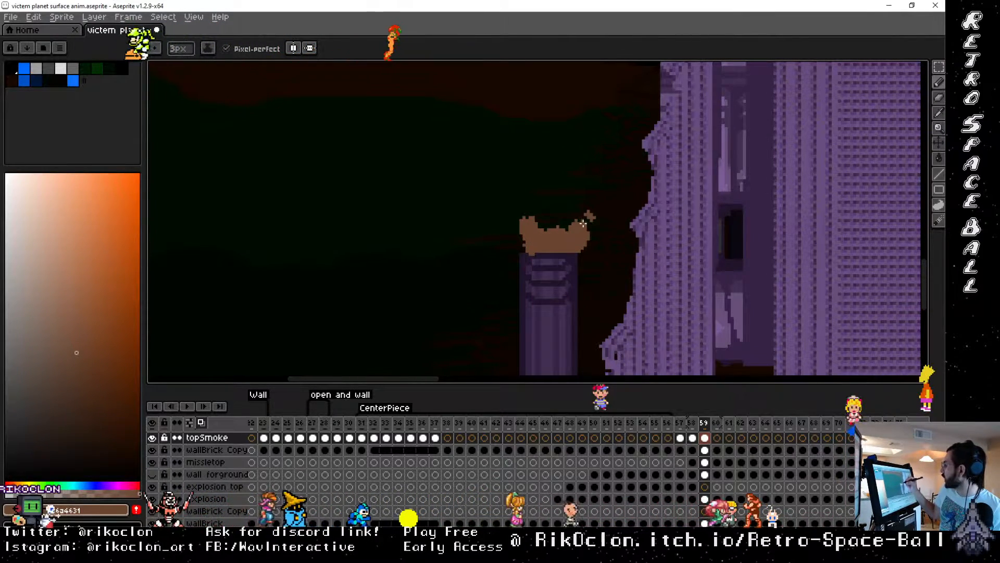
{"action": "mouse_move", "coordinate": [609, 232]}
{"action": "left_mouse_down"}
{"action": "mouse_move", "coordinate": [504, 301]}
{"action": "mouse_move", "coordinate": [494, 294]}
{"action": "left_mouse_up"}
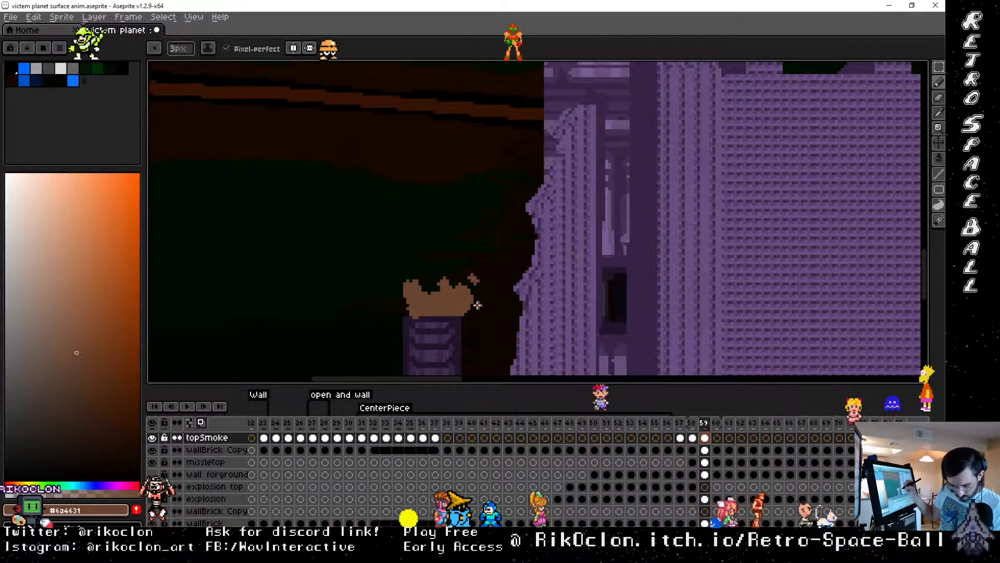
Step: Erase the loose speck and trim the overhanging dust on the short left pillar in frame 59 with a 3 px eraser
{"action": "key", "text": "e"}
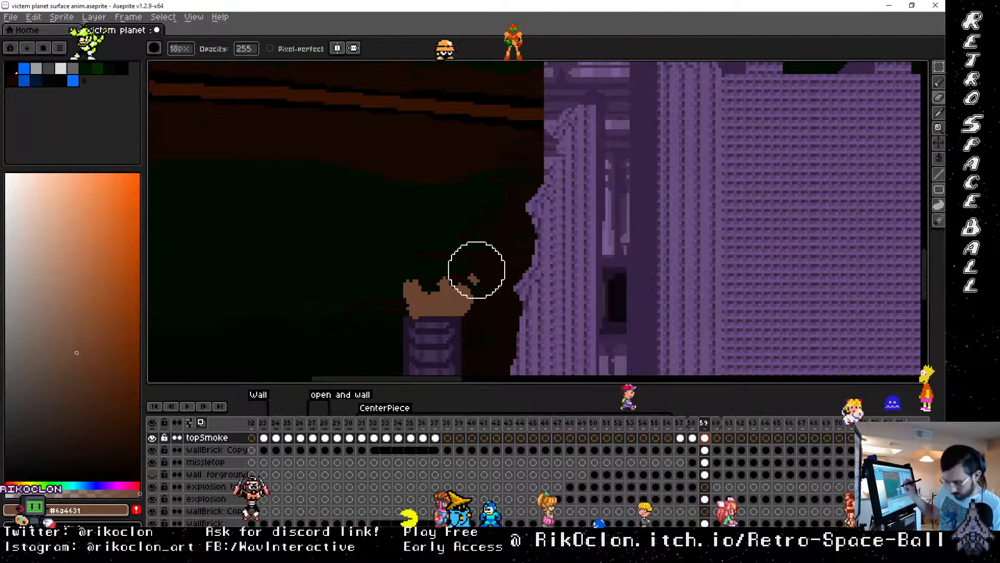
{"action": "key", "text": "minus"}
{"action": "key", "text": "minus"}
{"action": "key", "text": "minus"}
{"action": "key", "text": "minus"}
{"action": "key", "text": "minus"}
{"action": "key", "text": "minus"}
{"action": "key", "text": "minus"}
{"action": "key", "text": "minus"}
{"action": "key", "text": "minus"}
{"action": "key", "text": "minus"}
{"action": "key", "text": "minus"}
{"action": "key", "text": "minus"}
{"action": "key", "text": "minus"}
{"action": "key", "text": "minus"}
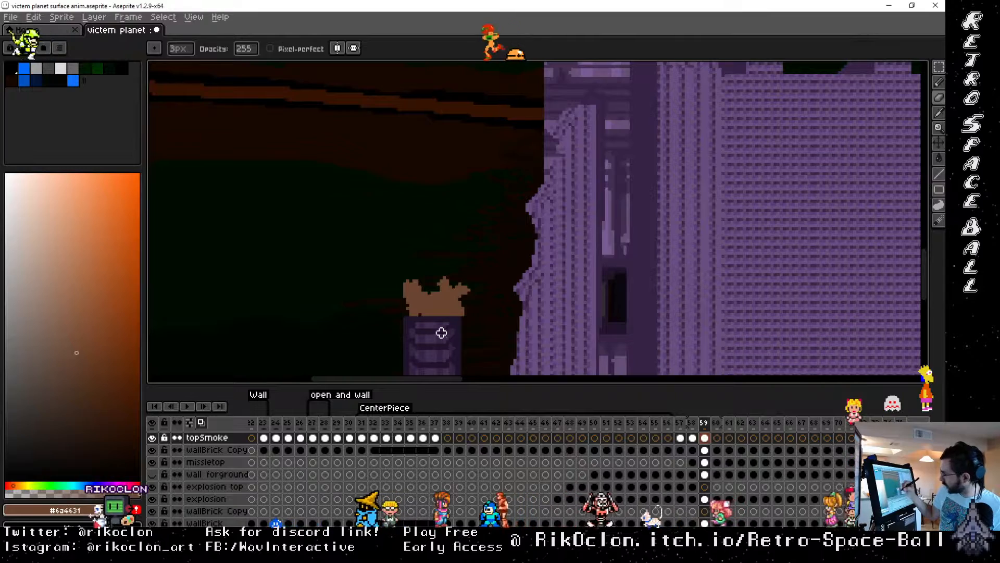
{"action": "key", "text": "b"}
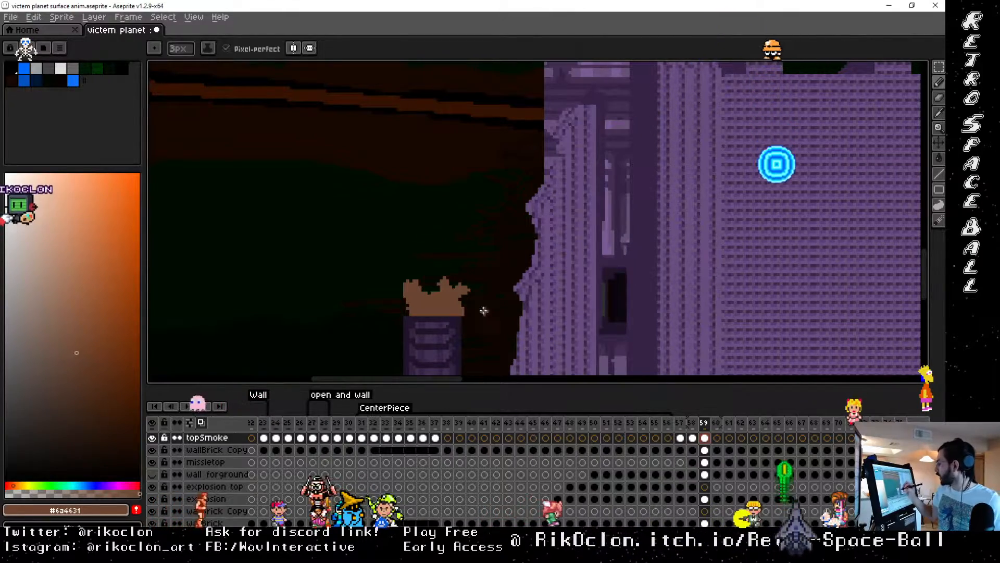
{"action": "key", "text": "e"}
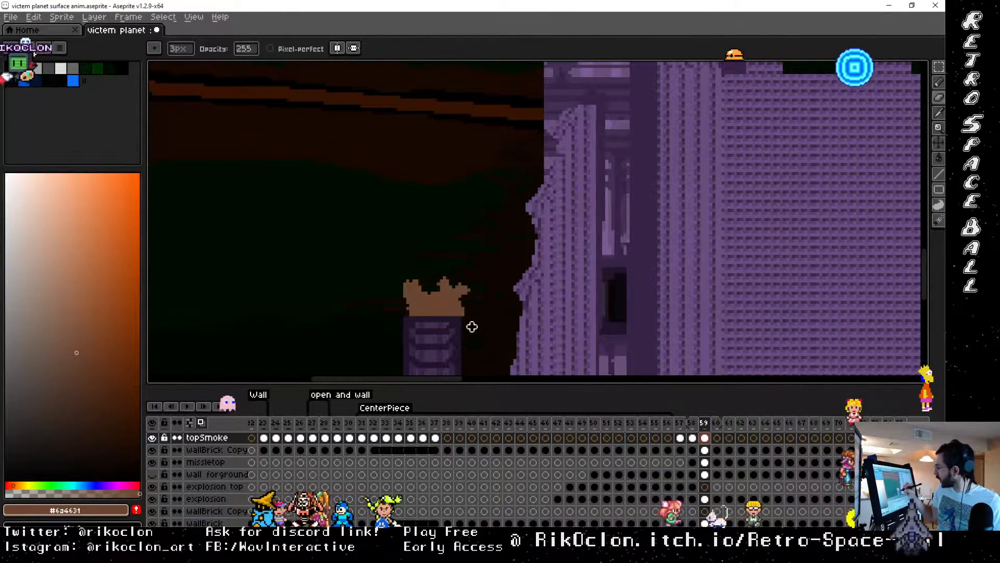
Step: Fill in the dust on the tall left tower in frame 59 with brown and enlarge its trailing specks
{"action": "key", "text": "space"}
{"action": "mouse_move", "coordinate": [592, 226]}
{"action": "left_mouse_down"}
{"action": "mouse_move", "coordinate": [495, 292]}
{"action": "mouse_move", "coordinate": [527, 233]}
{"action": "mouse_move", "coordinate": [514, 224]}
{"action": "left_mouse_up"}
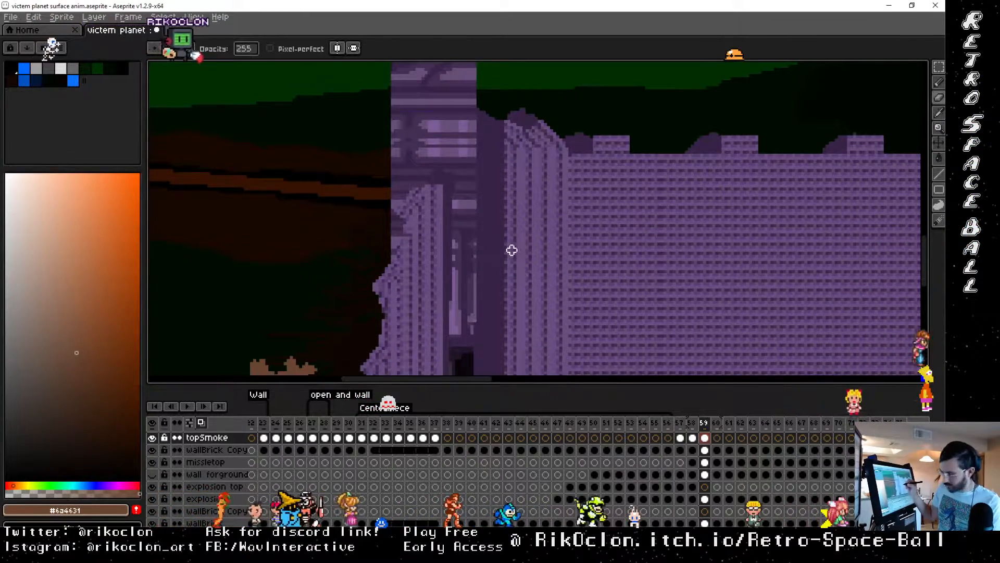
{"action": "scroll", "coordinate": [514, 253], "scroll_direction": "down", "scroll_amount": 3}
{"action": "scroll", "coordinate": [529, 255], "scroll_direction": "up", "scroll_amount": 1}
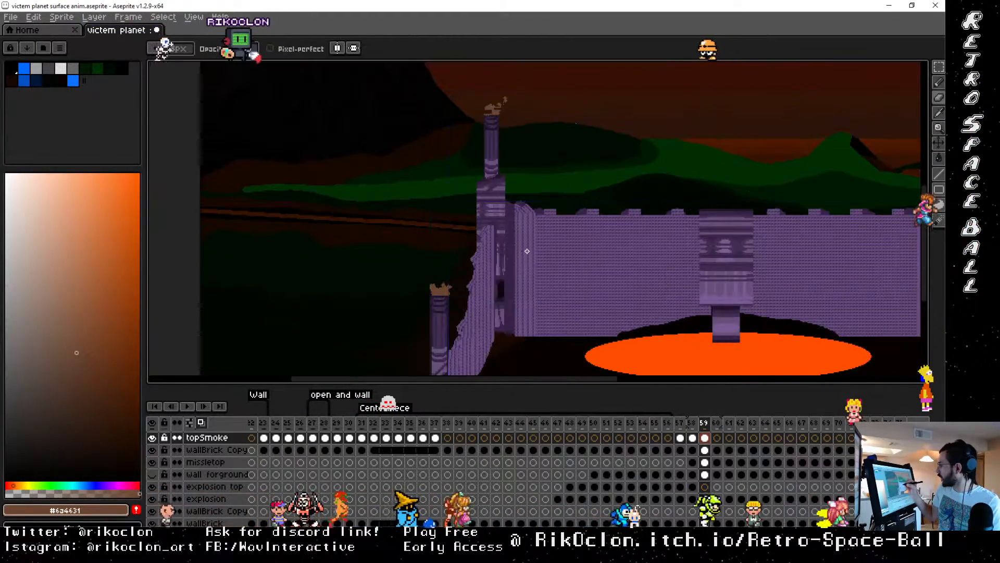
{"action": "key", "text": "space"}
{"action": "mouse_move", "coordinate": [668, 233]}
{"action": "left_mouse_down"}
{"action": "mouse_move", "coordinate": [658, 230]}
{"action": "mouse_move", "coordinate": [569, 330]}
{"action": "left_mouse_up"}
{"action": "left_click_drag", "start_coordinate": [465, 254], "coordinate": [537, 303]}
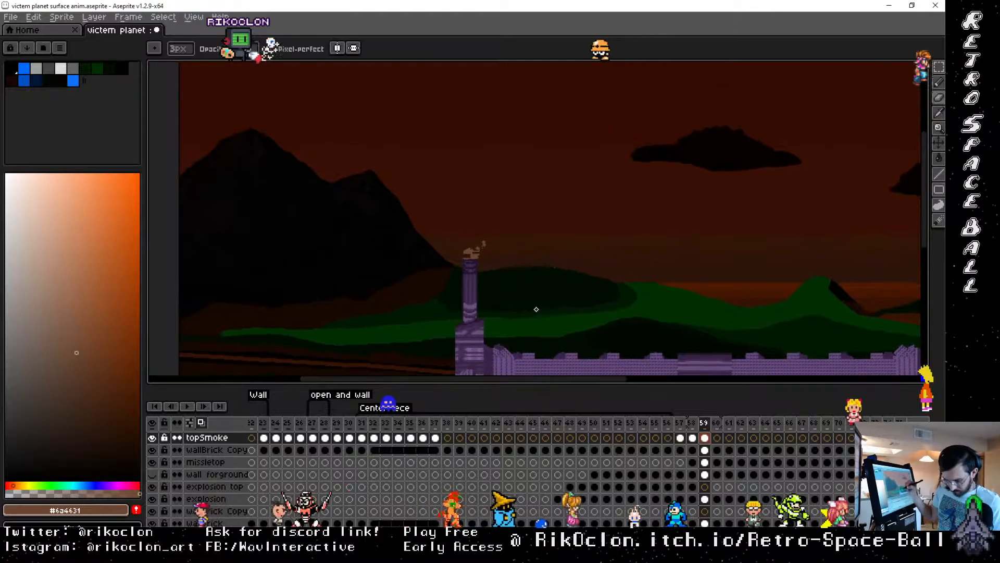
{"action": "scroll", "coordinate": [541, 307], "scroll_direction": "up", "scroll_amount": 2}
{"action": "scroll", "coordinate": [454, 252], "scroll_direction": "up", "scroll_amount": 1}
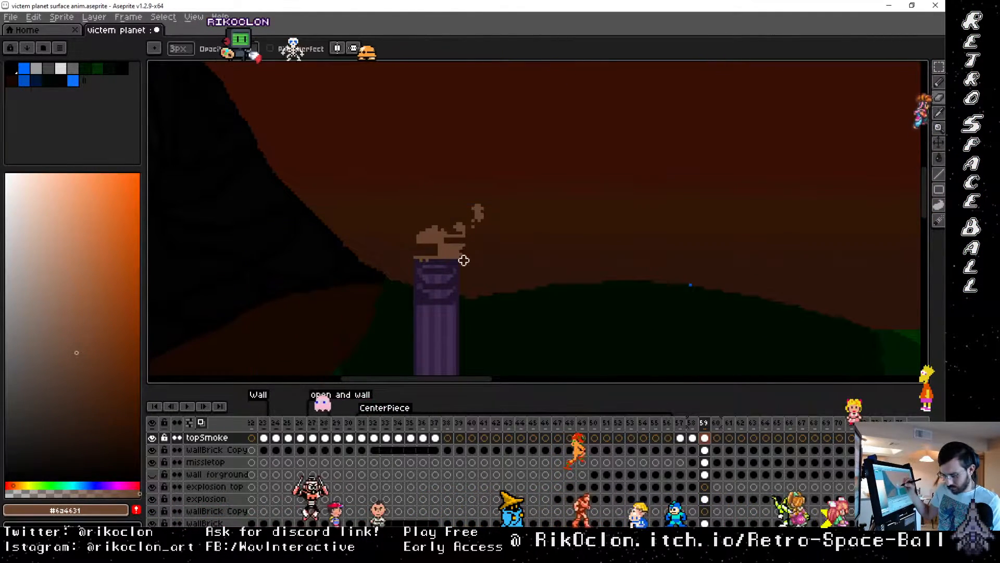
{"action": "scroll", "coordinate": [464, 260], "scroll_direction": "up", "scroll_amount": 2}
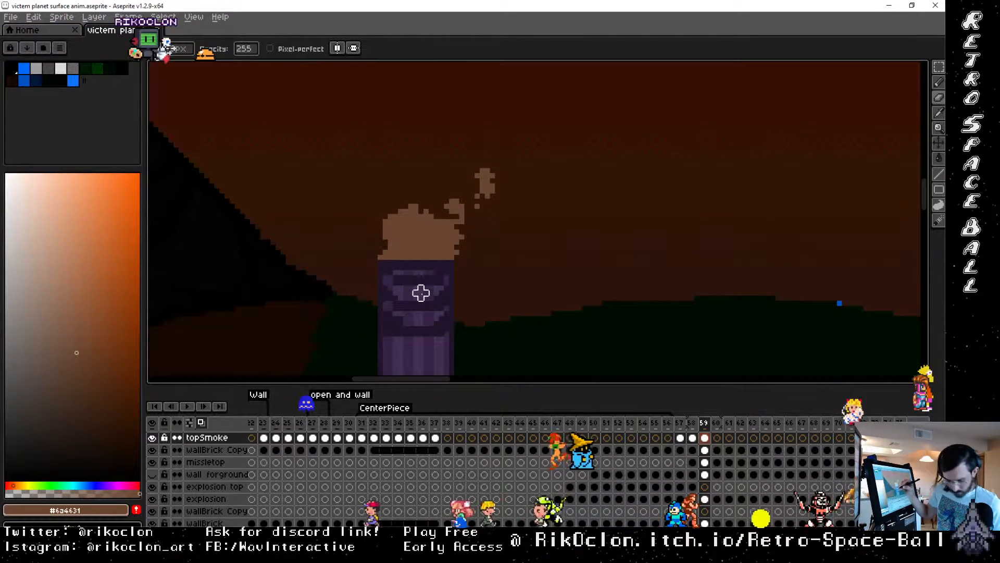
{"action": "key", "text": "b"}
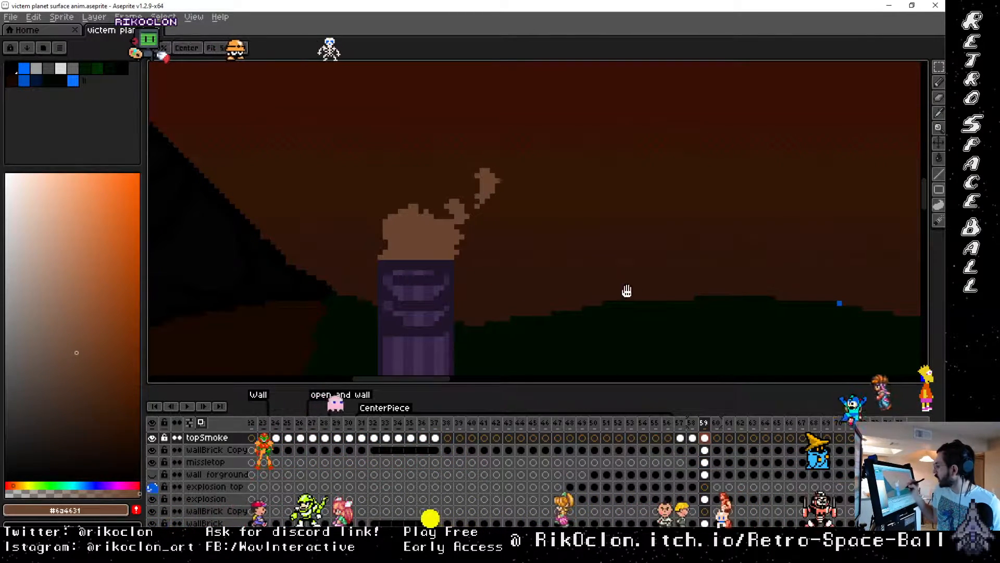
Step: Fill the gap in the dust on the tall right tower in frame 59 with the 3 px brown pencil
{"action": "left_click_drag", "start_coordinate": [746, 307], "coordinate": [225, 301]}
{"action": "left_click_drag", "start_coordinate": [813, 275], "coordinate": [220, 227]}
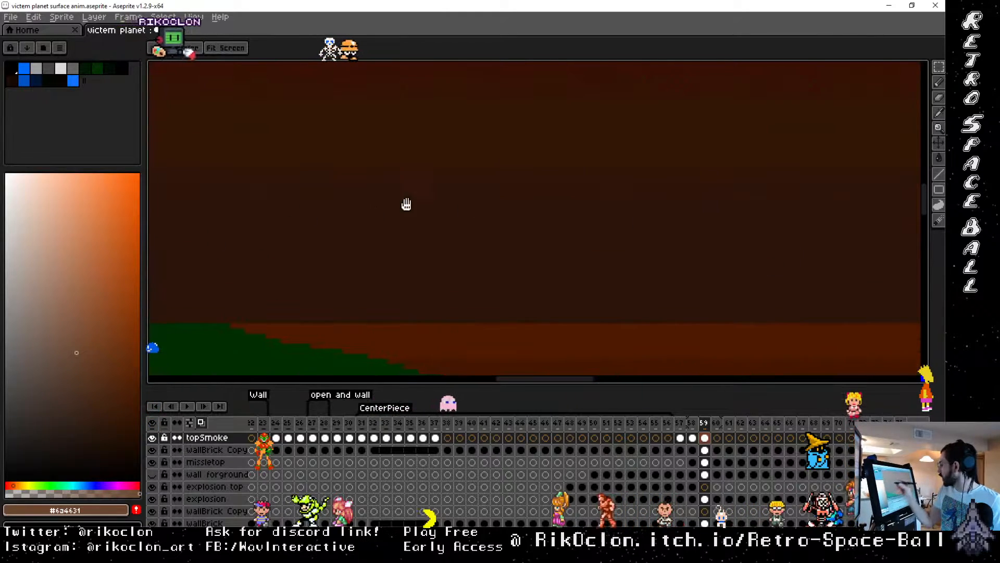
{"action": "left_click_drag", "start_coordinate": [755, 290], "coordinate": [177, 293]}
{"action": "left_click_drag", "start_coordinate": [819, 287], "coordinate": [198, 290]}
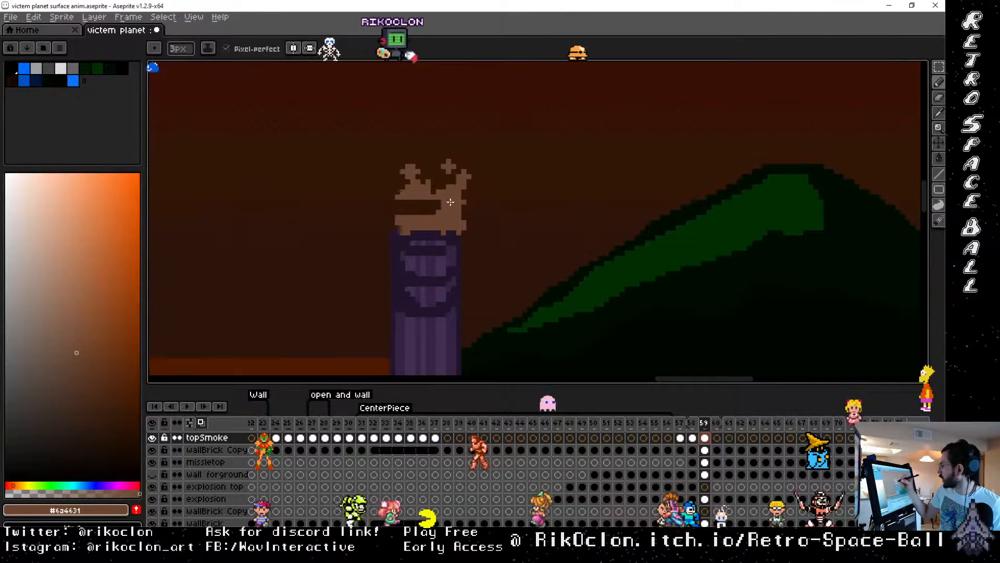
{"action": "mouse_move", "coordinate": [450, 202]}
{"action": "left_mouse_down"}
{"action": "mouse_move", "coordinate": [414, 203]}
{"action": "mouse_move", "coordinate": [437, 212]}
{"action": "left_mouse_up"}
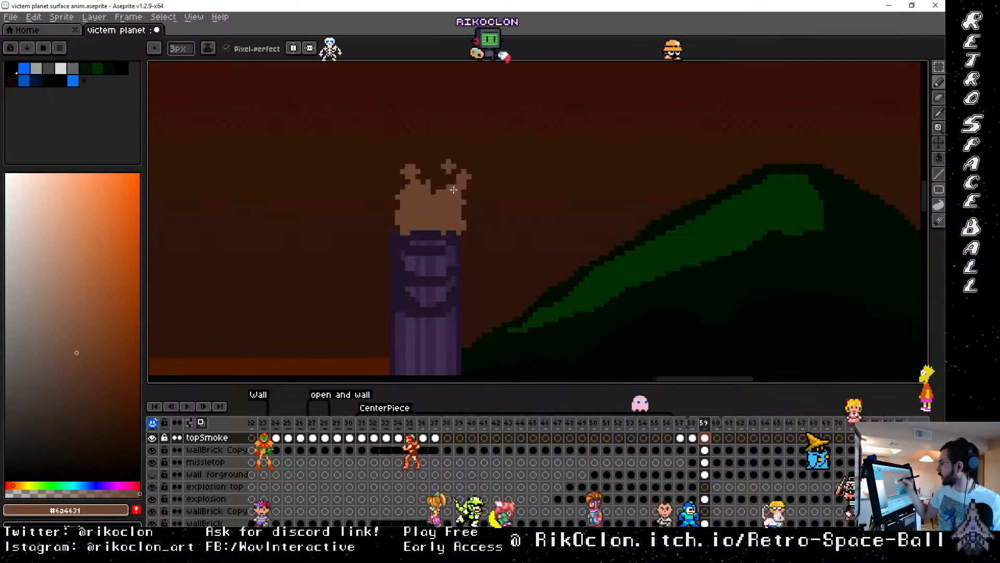
Step: Select two of the specks above the tall right tower in frame 59 and move them away from the dust pile
{"action": "key", "text": "m"}
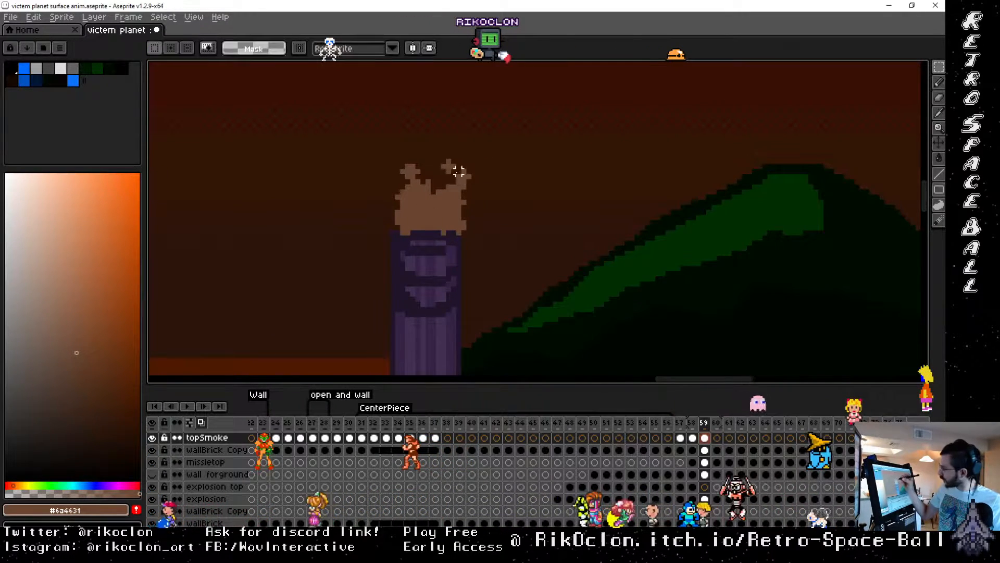
{"action": "left_click_drag", "start_coordinate": [471, 178], "coordinate": [491, 167]}
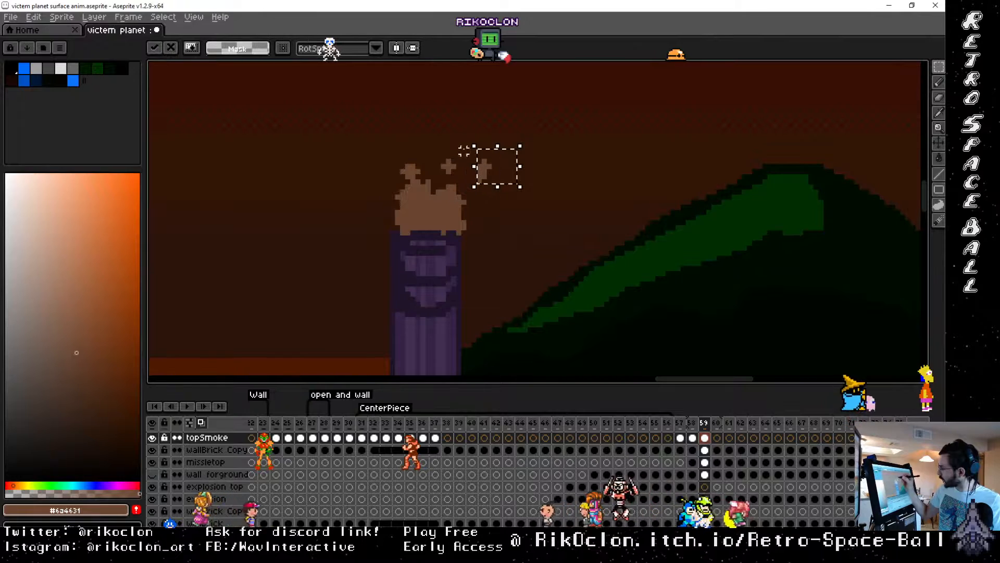
{"action": "mouse_move", "coordinate": [434, 141]}
{"action": "left_mouse_down"}
{"action": "mouse_move", "coordinate": [464, 166]}
{"action": "mouse_move", "coordinate": [467, 152]}
{"action": "left_mouse_up"}
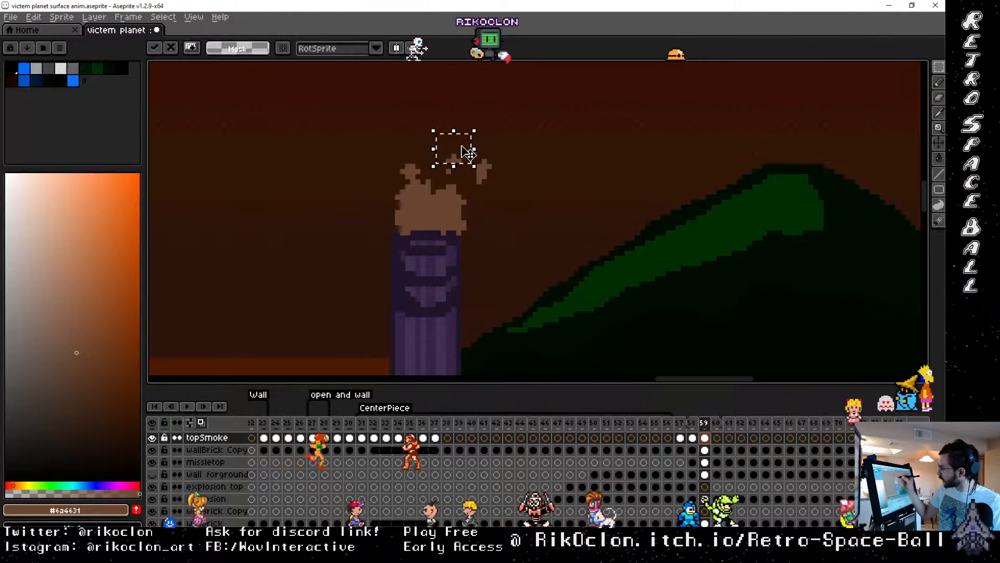
Step: Reposition a speck above the tall right tower in frame 59 and thicken the specks with the 3 px brown pencil
{"action": "left_click_drag", "start_coordinate": [388, 156], "coordinate": [419, 156]}
{"action": "left_click", "coordinate": [448, 181]}
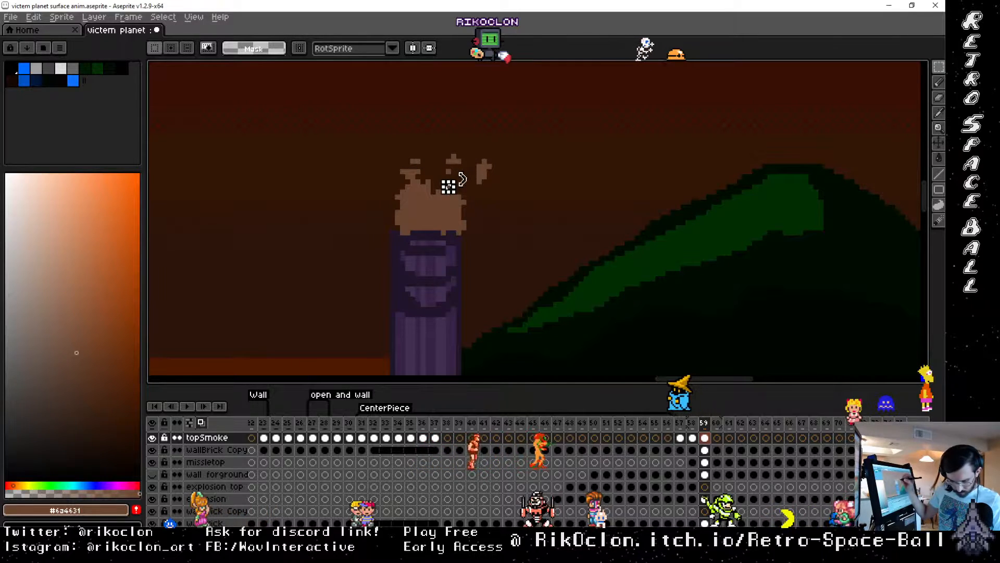
{"action": "key", "text": "b"}
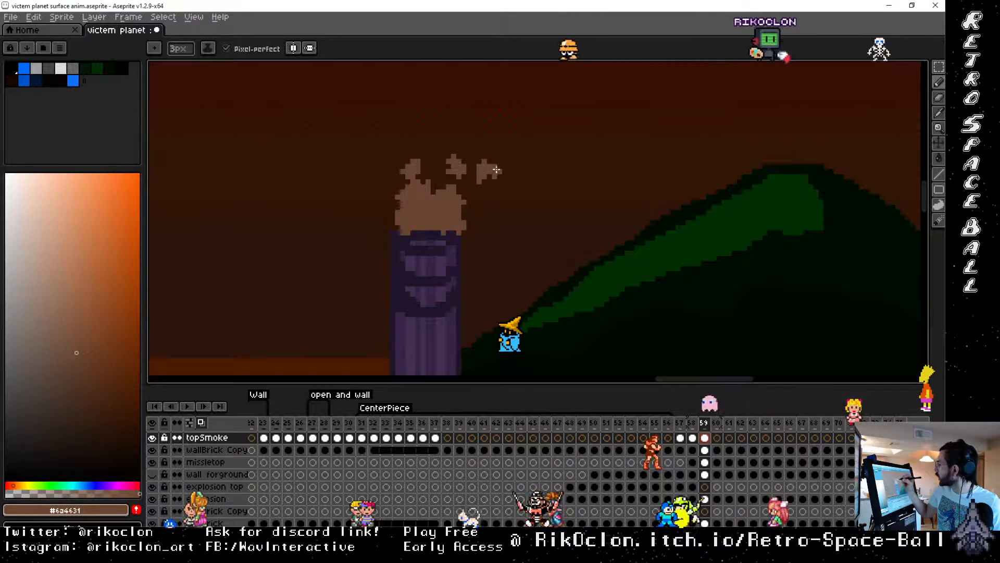
Step: Fill the gaps in the dust on the short right pillar in frame 59 with the 3 px brown pencil and extend its tips
{"action": "key", "text": "space"}
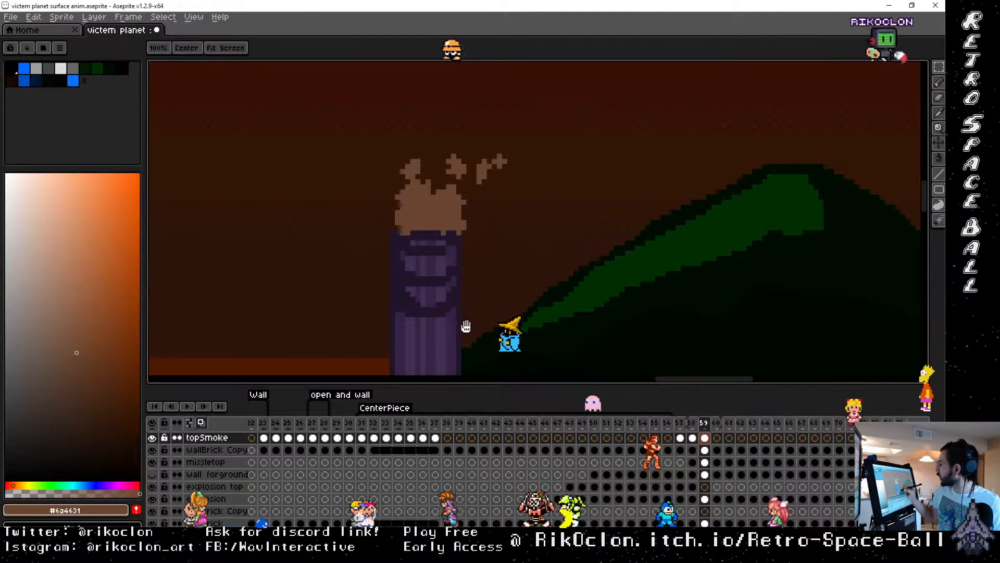
{"action": "left_click_drag", "start_coordinate": [467, 326], "coordinate": [546, 192]}
{"action": "key", "text": "ctrl"}
{"action": "scroll", "coordinate": [589, 215], "scroll_direction": "down", "scroll_amount": 4}
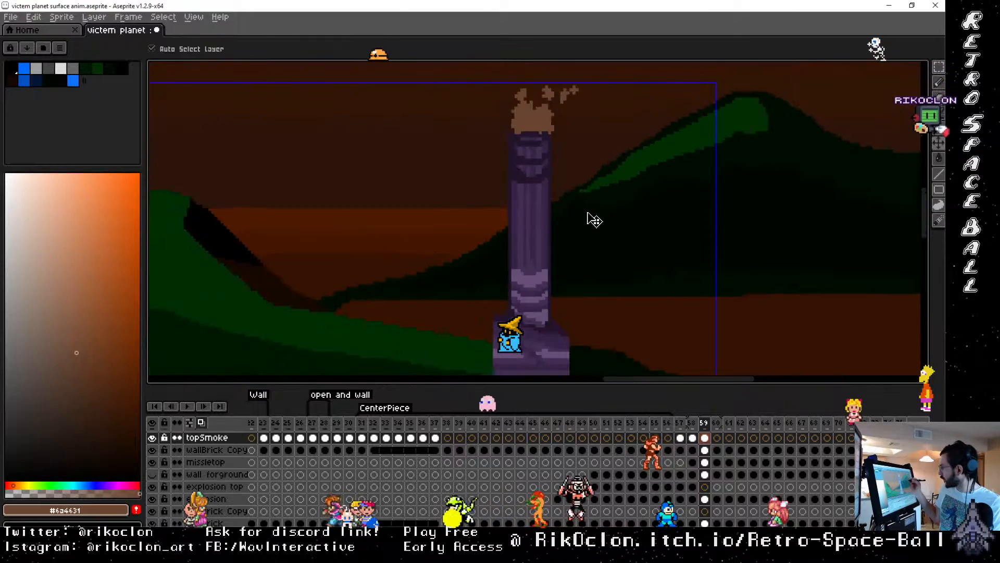
{"action": "scroll", "coordinate": [592, 217], "scroll_direction": "up", "scroll_amount": 6}
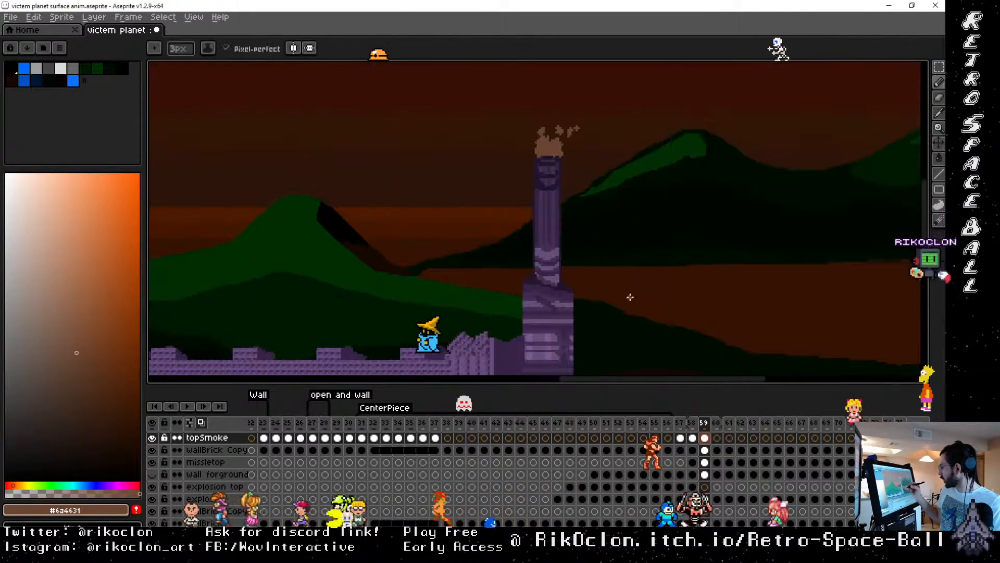
{"action": "key", "text": "space"}
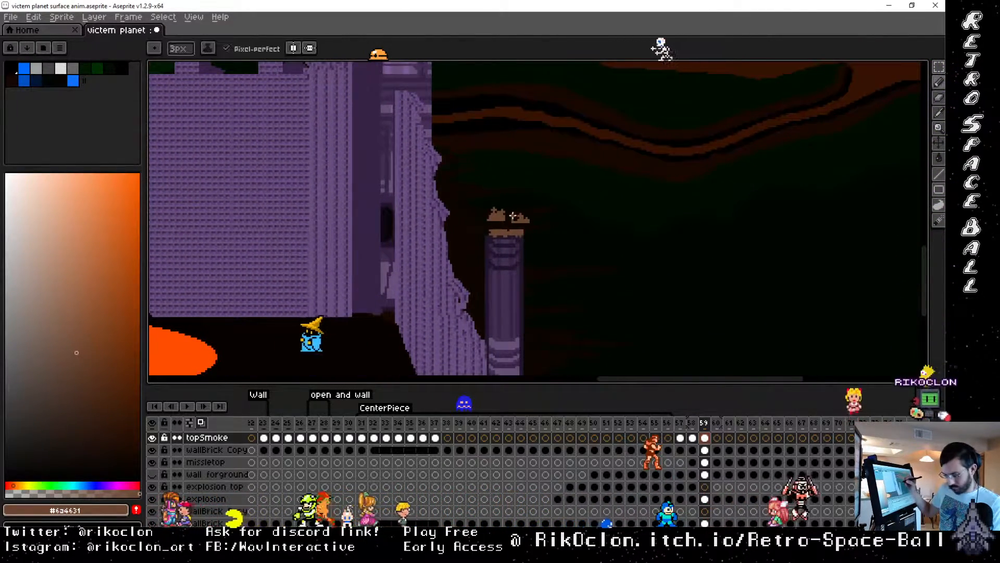
{"action": "scroll", "coordinate": [521, 243], "scroll_direction": "up", "scroll_amount": 2}
{"action": "mouse_move", "coordinate": [526, 245]}
{"action": "left_mouse_down"}
{"action": "mouse_move", "coordinate": [536, 231]}
{"action": "mouse_move", "coordinate": [503, 238]}
{"action": "left_mouse_up"}
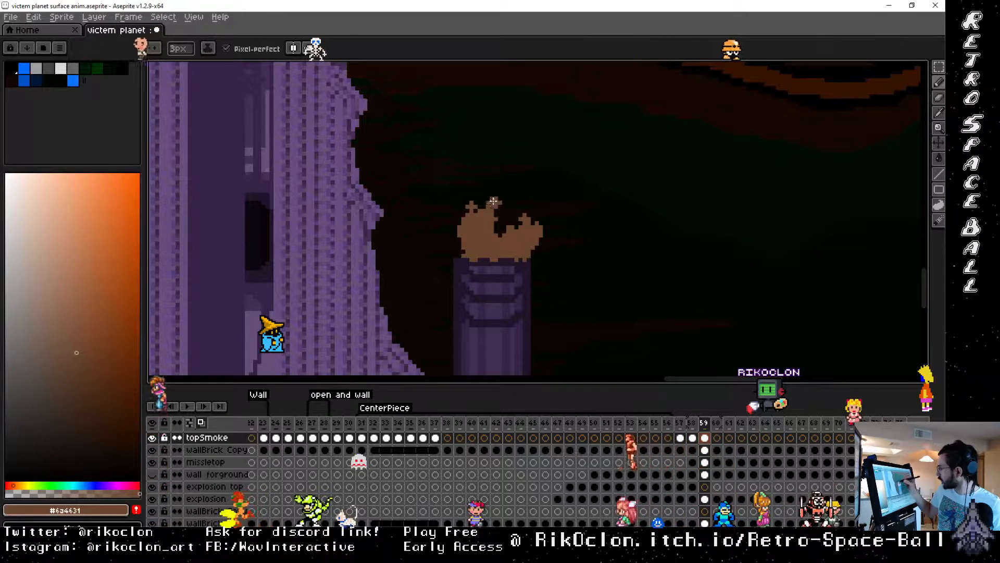
{"action": "left_click_drag", "start_coordinate": [511, 254], "coordinate": [493, 148]}
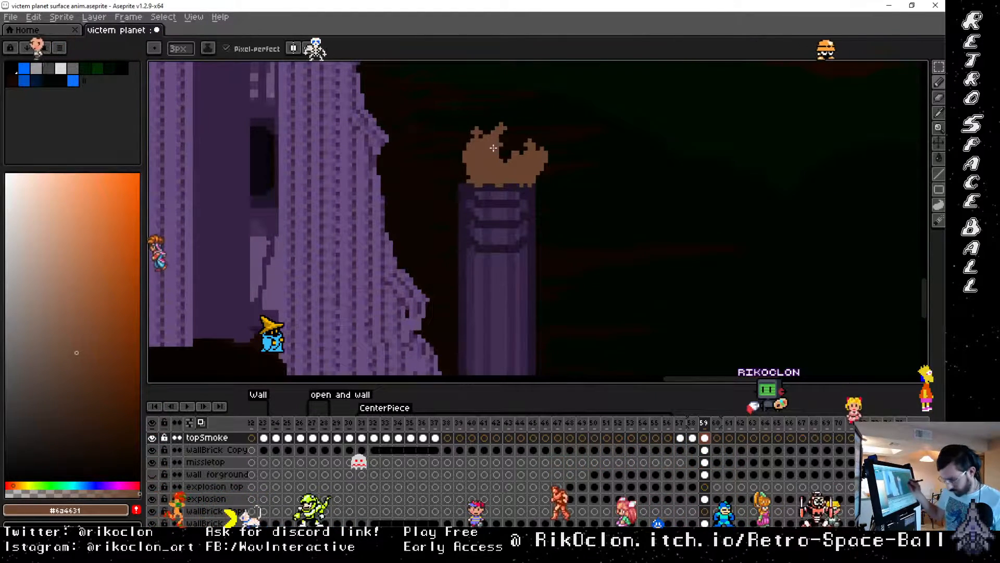
Step: Set frames 57 to 59 as a loop section and play it to preview the dust animation
{"action": "scroll", "coordinate": [493, 148], "scroll_direction": "down", "scroll_amount": 4}
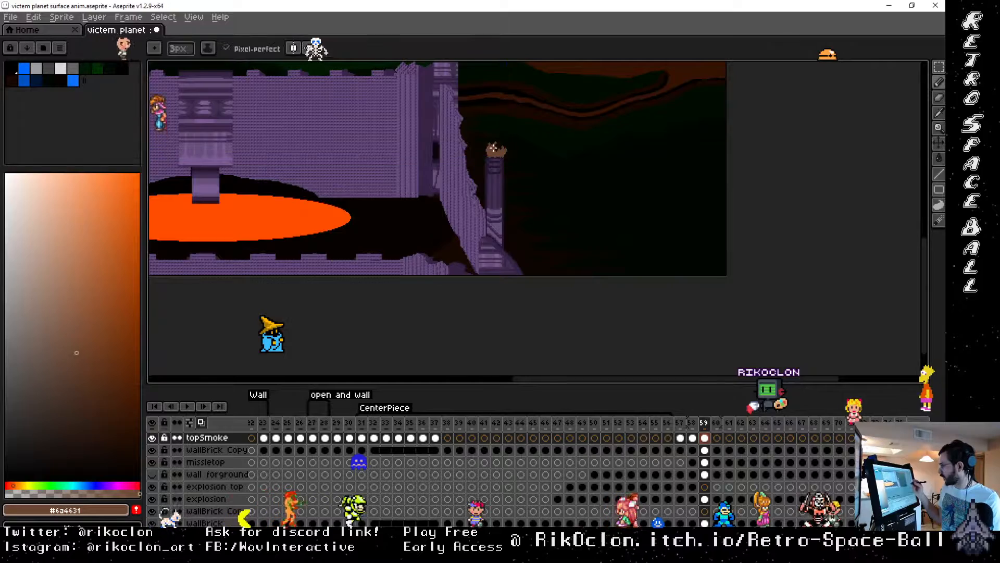
{"action": "mouse_move", "coordinate": [585, 165]}
{"action": "left_mouse_down"}
{"action": "mouse_move", "coordinate": [702, 310]}
{"action": "mouse_move", "coordinate": [758, 308]}
{"action": "left_mouse_up"}
{"action": "left_click_drag", "start_coordinate": [657, 239], "coordinate": [782, 240]}
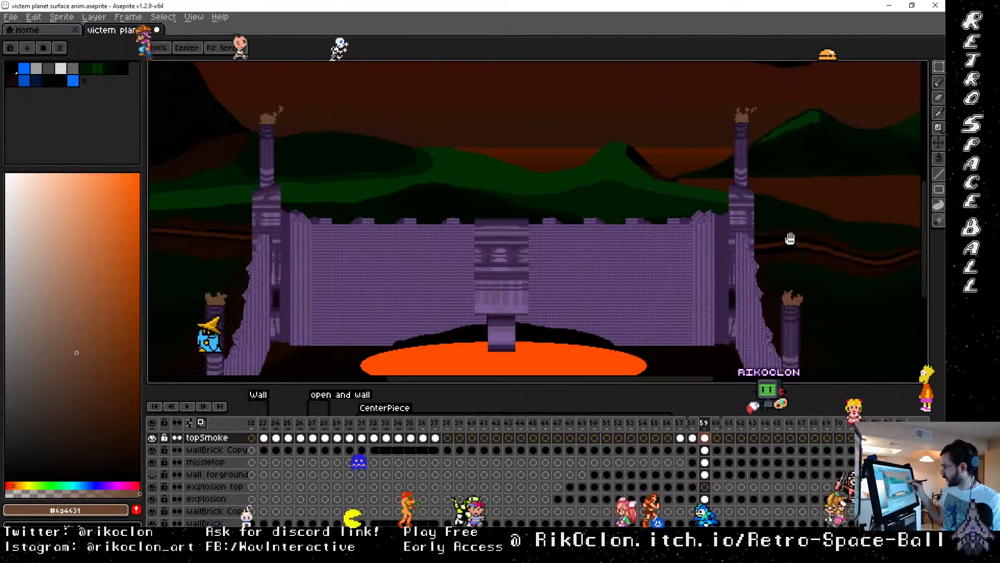
{"action": "scroll", "coordinate": [800, 228], "scroll_direction": "down", "scroll_amount": 2}
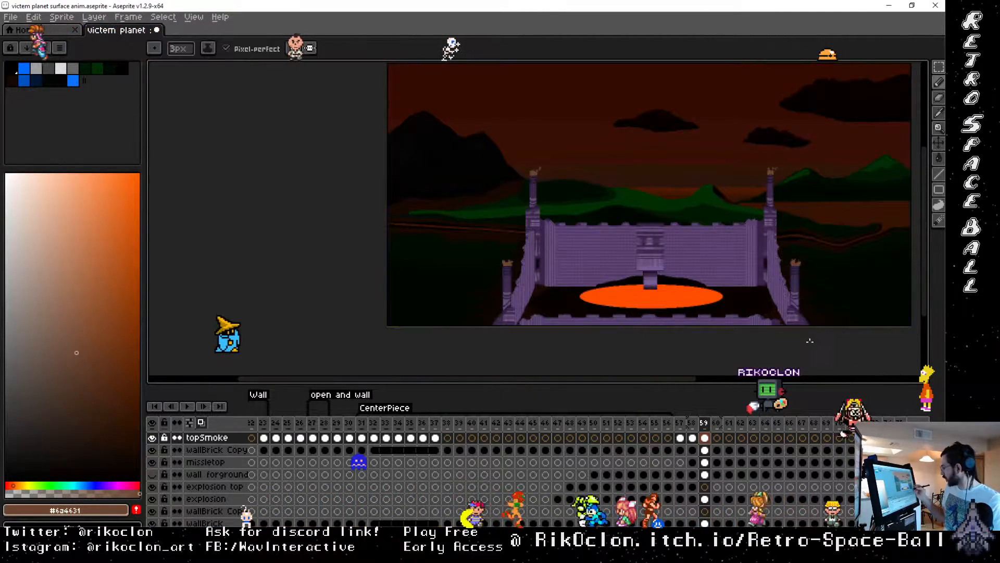
{"action": "left_click_drag", "start_coordinate": [679, 422], "coordinate": [704, 422]}
{"action": "right_click", "coordinate": [704, 421]}
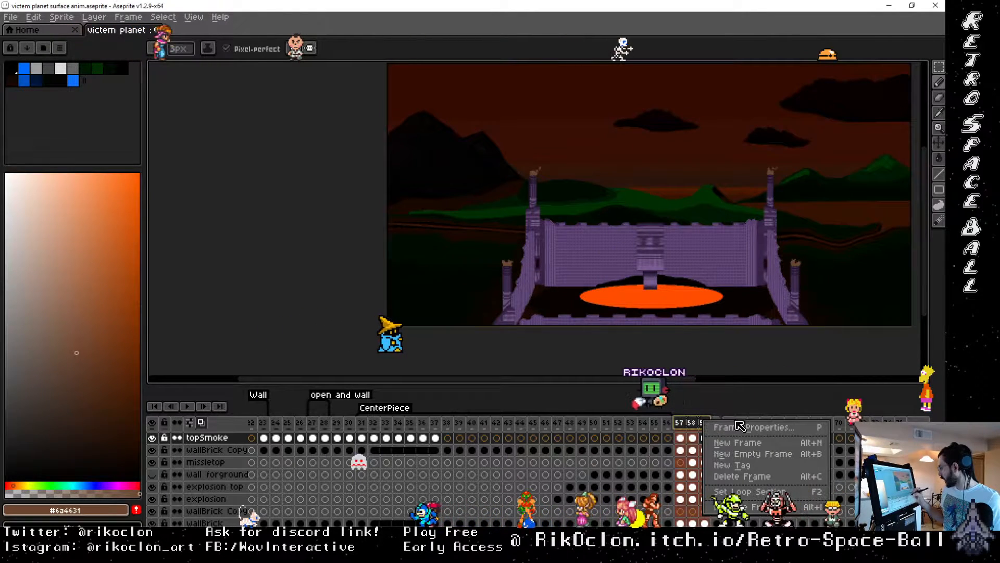
{"action": "left_click", "coordinate": [801, 492]}
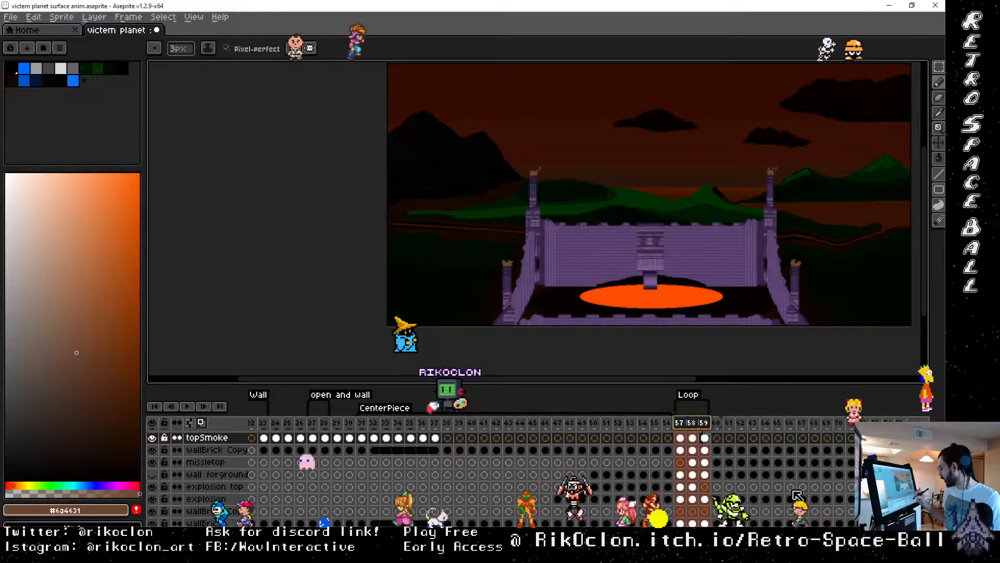
{"action": "left_click", "coordinate": [190, 406]}
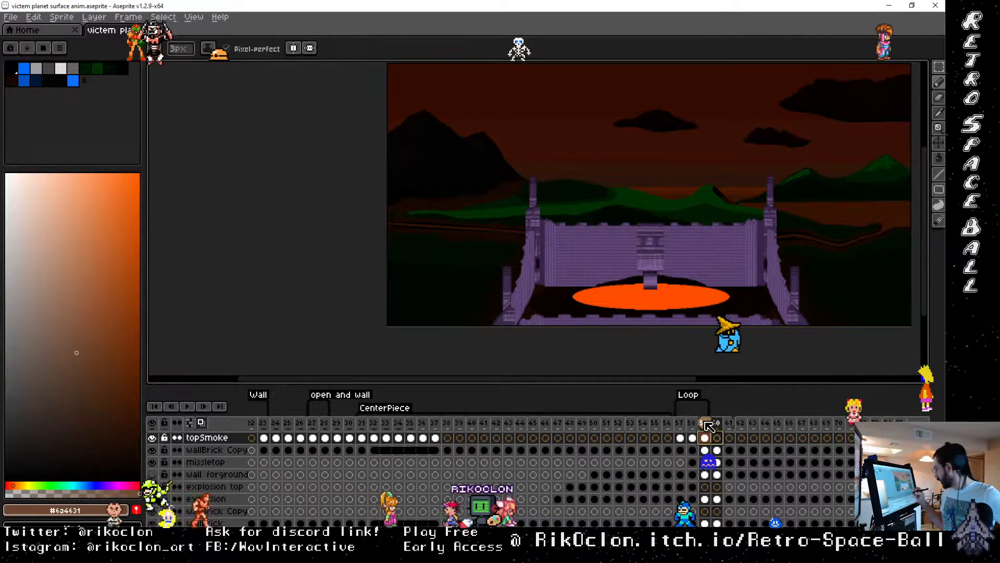
Step: Link the topSmoke cels of frames 59 and 60, and unlink frame 60 so its copy of the dust is editable
{"action": "right_click", "coordinate": [722, 441]}
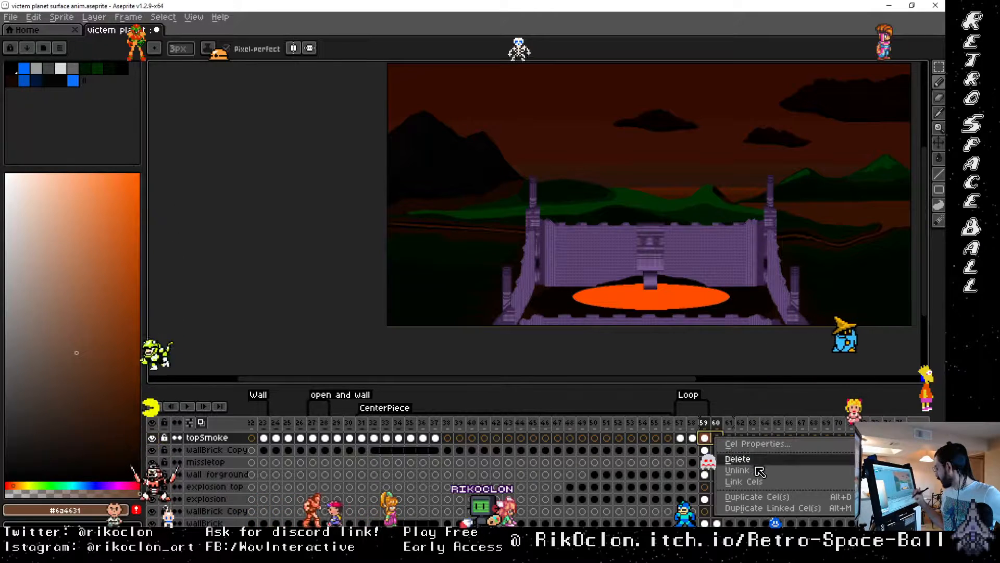
{"action": "left_click", "coordinate": [765, 482]}
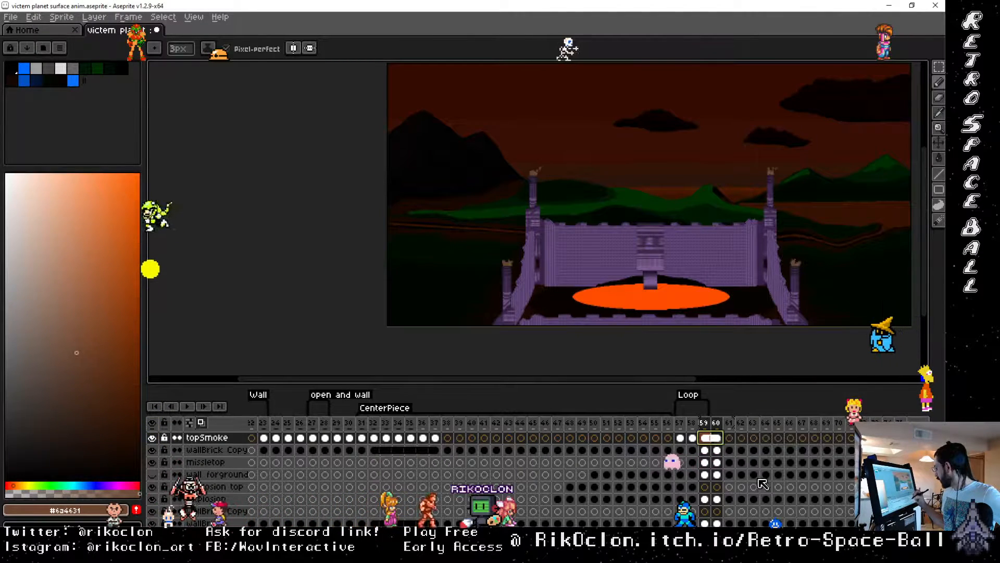
{"action": "right_click", "coordinate": [717, 439]}
{"action": "left_click", "coordinate": [749, 471]}
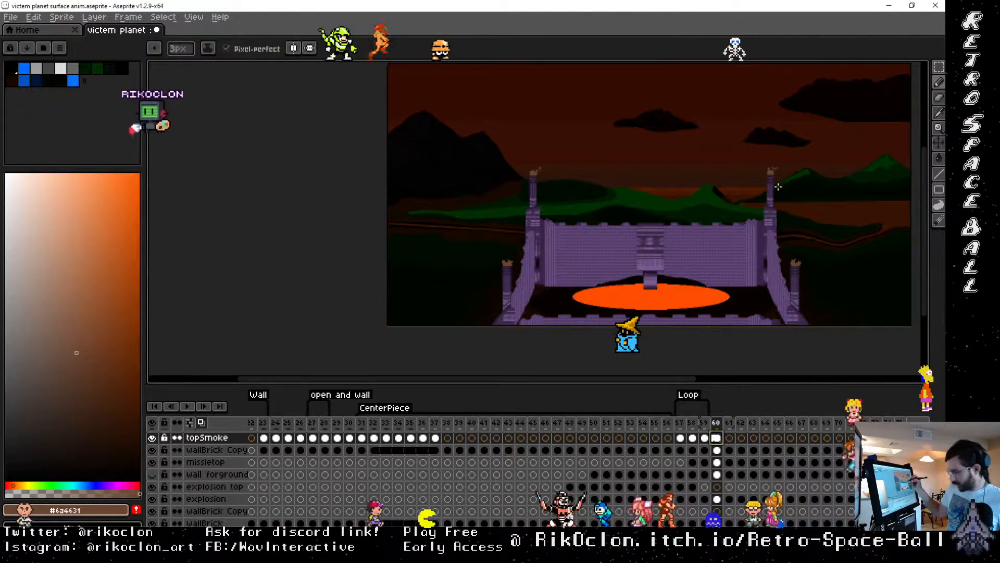
Step: Move the specks above the tall right tower in frame 60 up and to the right, lifting the tips of the pile
{"action": "scroll", "coordinate": [775, 193], "scroll_direction": "up", "scroll_amount": 3}
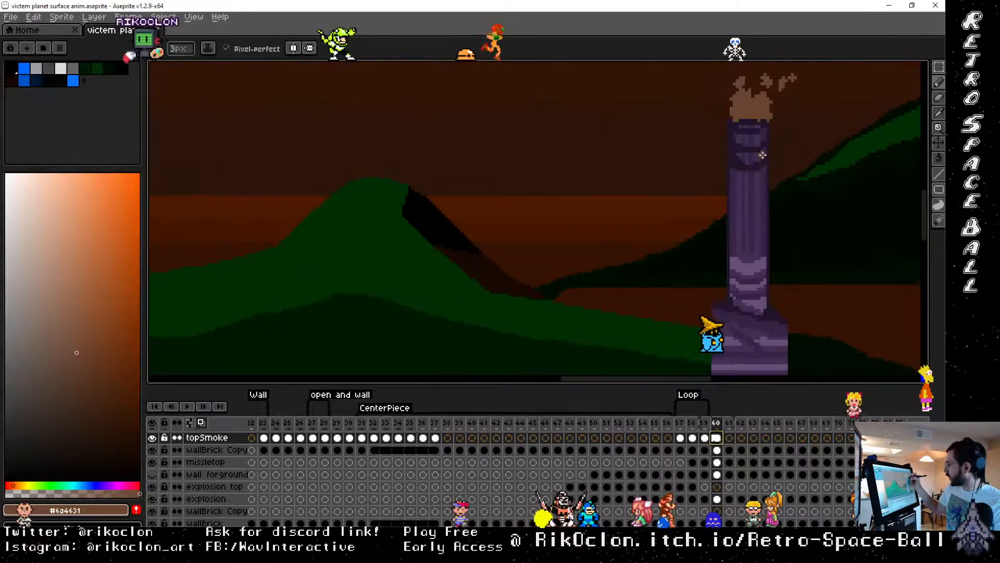
{"action": "left_click_drag", "start_coordinate": [739, 143], "coordinate": [614, 237]}
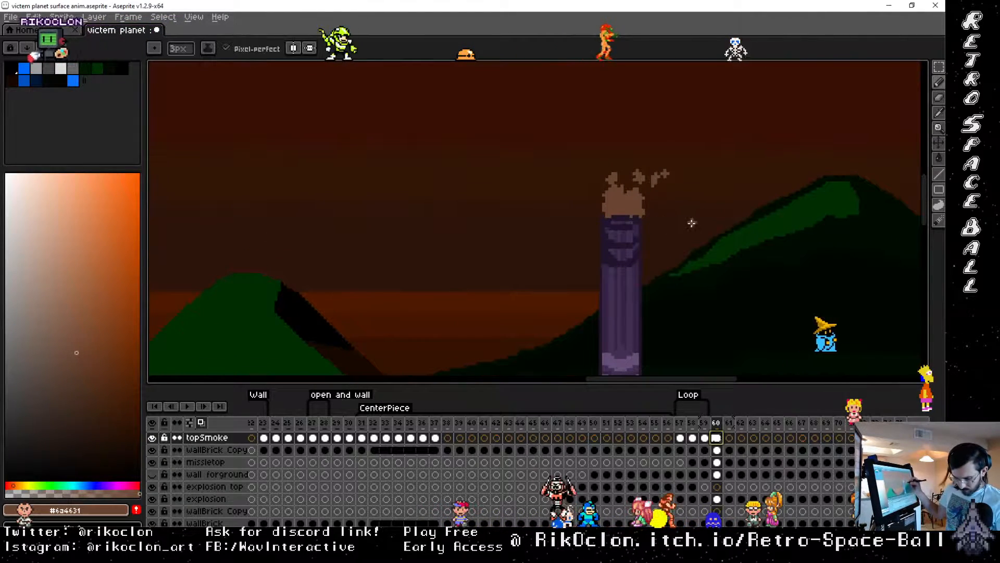
{"action": "key", "text": "m"}
{"action": "left_click_drag", "start_coordinate": [701, 196], "coordinate": [648, 149]}
{"action": "left_click_drag", "start_coordinate": [673, 166], "coordinate": [676, 163]}
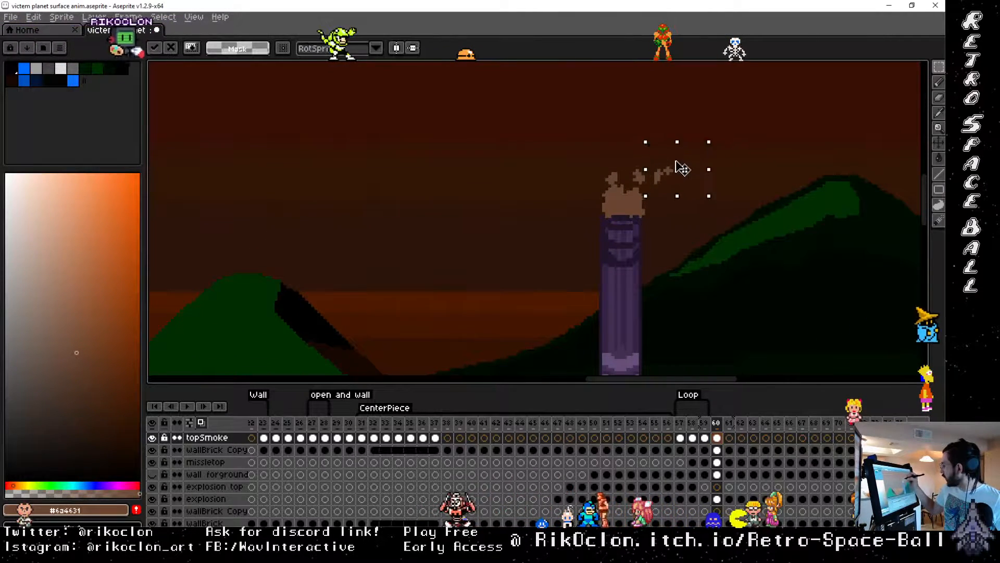
{"action": "left_click_drag", "start_coordinate": [606, 136], "coordinate": [651, 189]}
{"action": "left_click_drag", "start_coordinate": [641, 162], "coordinate": [641, 159]}
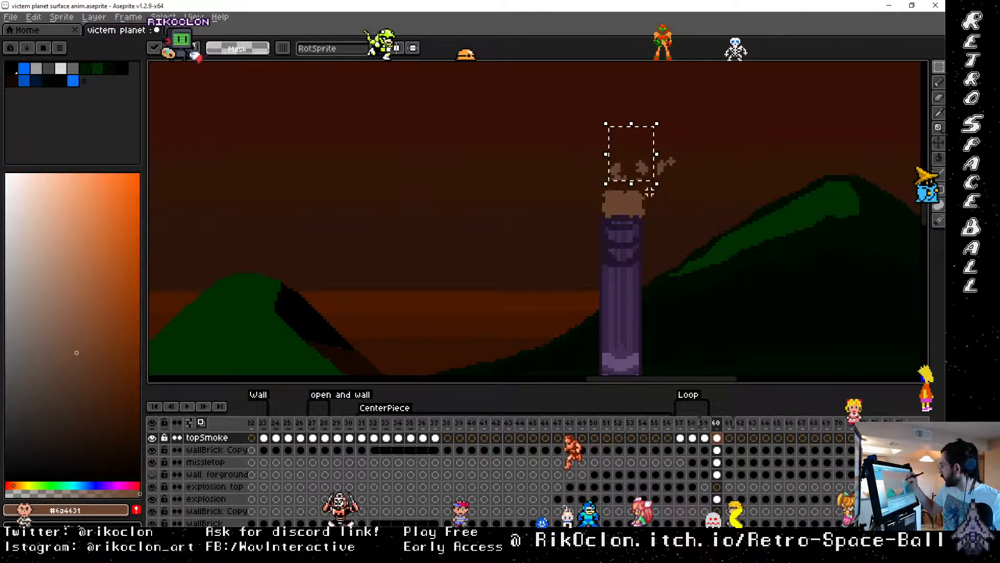
Step: Split the dust pile on the tall right tower in frame 60 by shifting its right edge outward and its upper left part upward
{"action": "left_click_drag", "start_coordinate": [666, 217], "coordinate": [638, 192]}
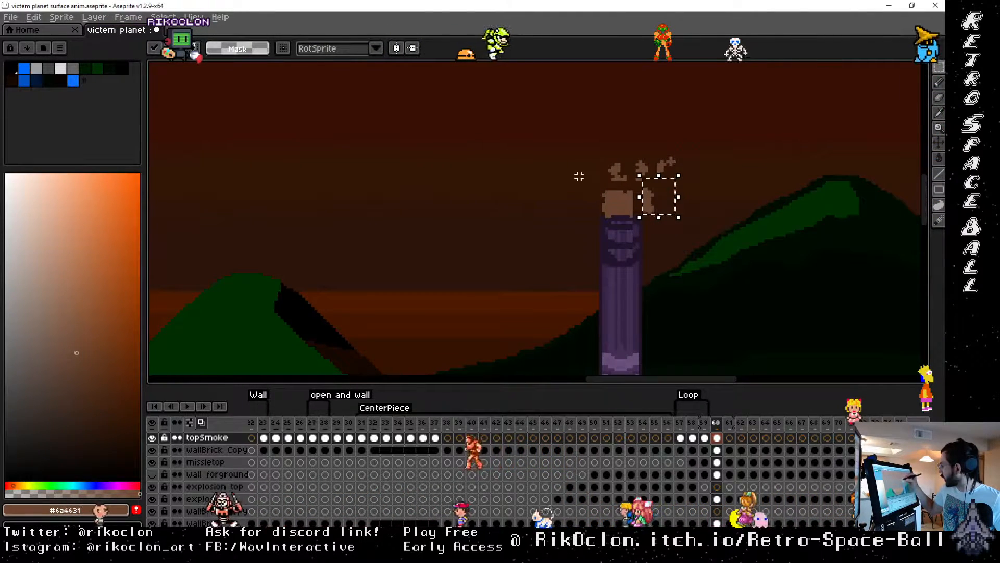
{"action": "left_click_drag", "start_coordinate": [573, 173], "coordinate": [589, 185]}
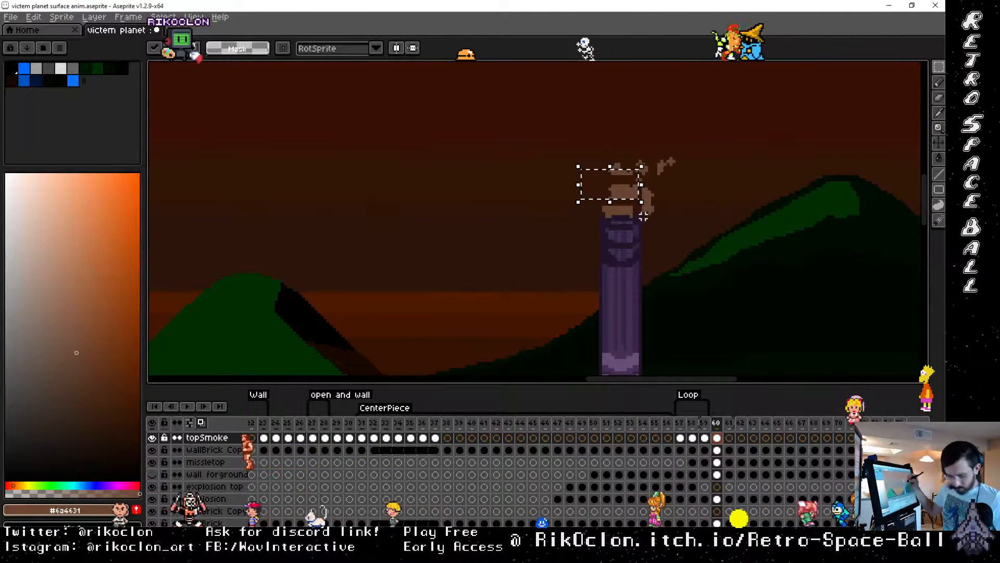
{"action": "left_click_drag", "start_coordinate": [646, 205], "coordinate": [640, 205]}
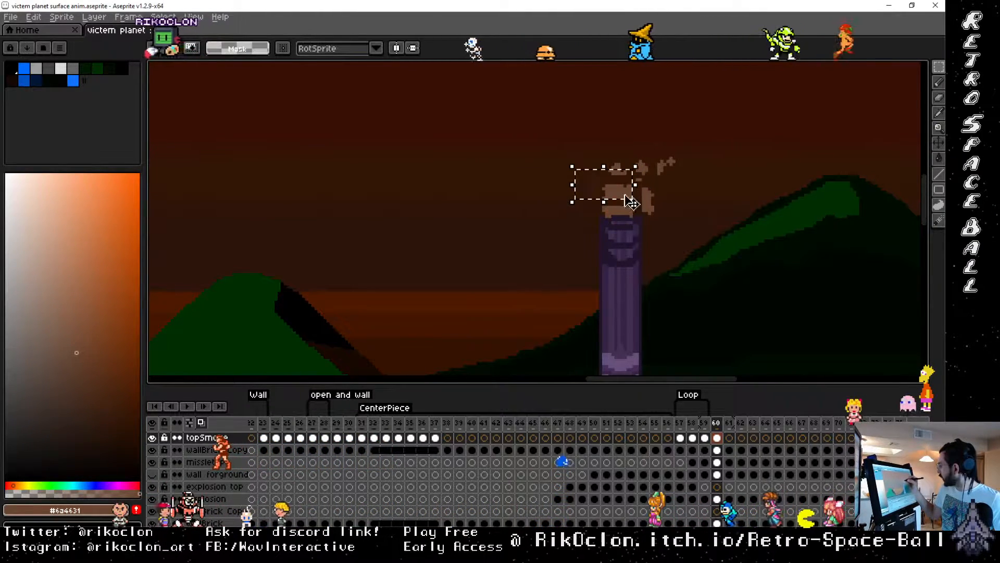
Step: Move the trailing specks of the tall left tower's dust in frame 60 outward and lift the upper part of the pile
{"action": "left_click_drag", "start_coordinate": [192, 250], "coordinate": [550, 208]}
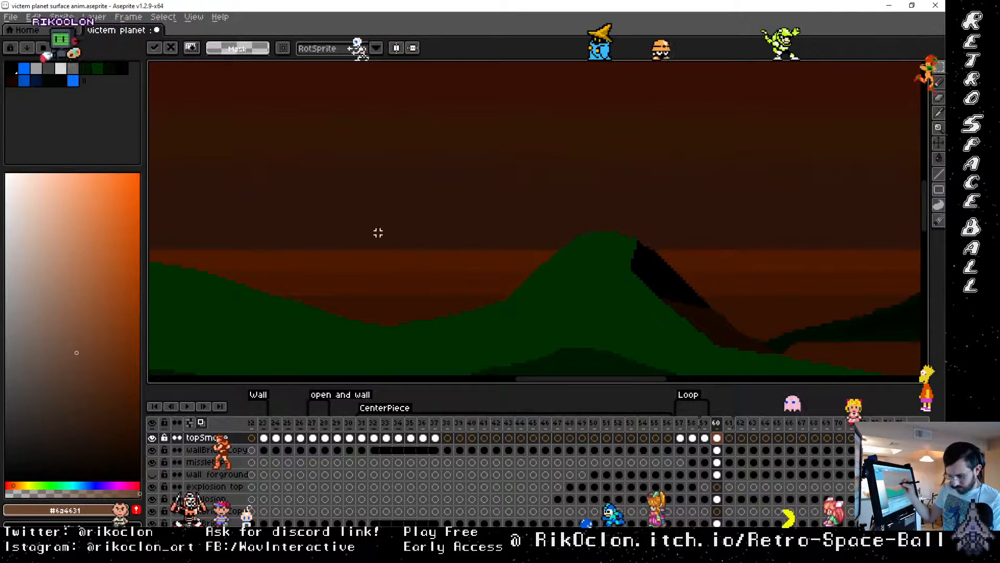
{"action": "scroll", "coordinate": [378, 233], "scroll_direction": "down", "scroll_amount": 1}
{"action": "left_click_drag", "start_coordinate": [292, 215], "coordinate": [875, 233]}
{"action": "scroll", "coordinate": [648, 203], "scroll_direction": "up", "scroll_amount": 1}
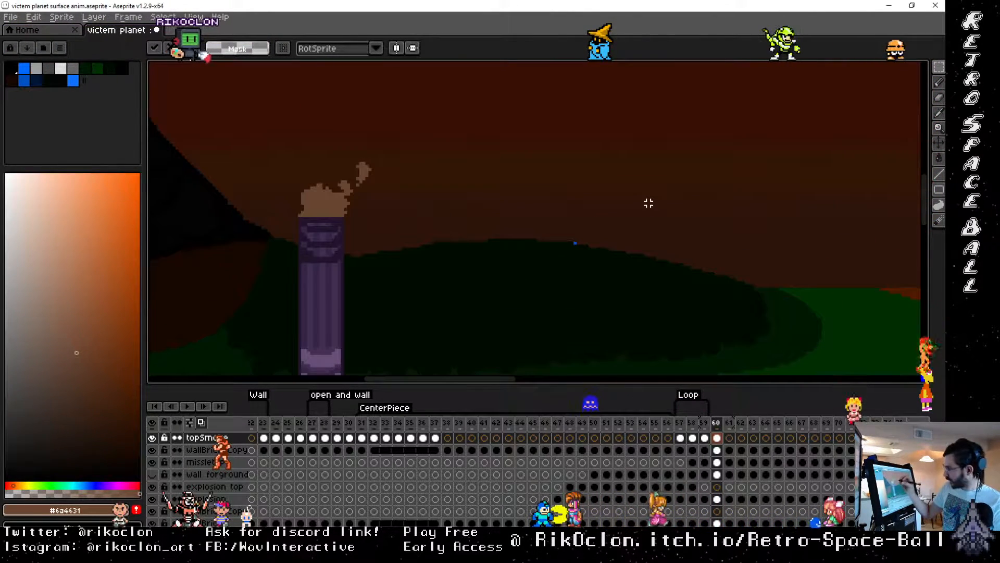
{"action": "left_click_drag", "start_coordinate": [336, 205], "coordinate": [391, 227]}
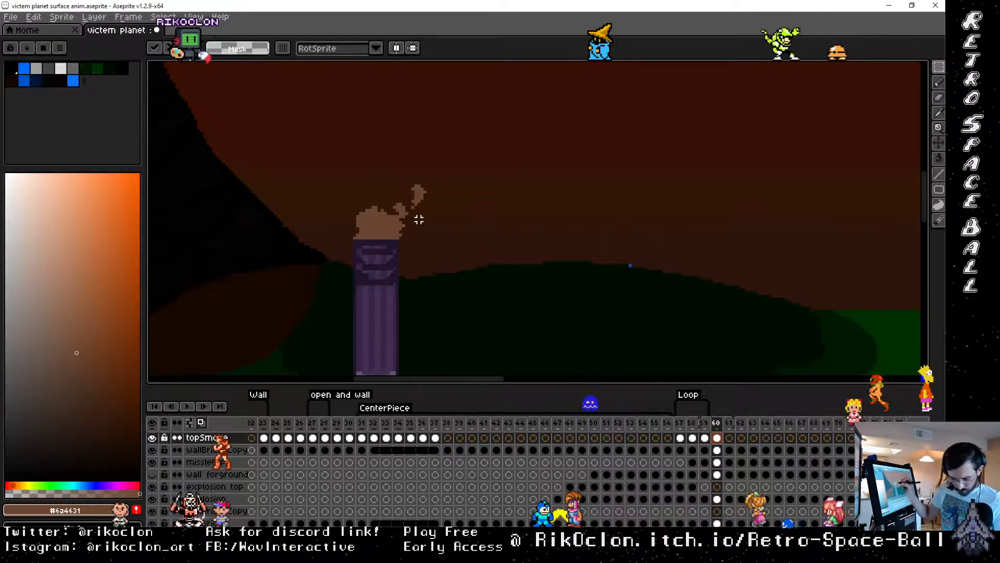
{"action": "left_click_drag", "start_coordinate": [388, 161], "coordinate": [439, 196]}
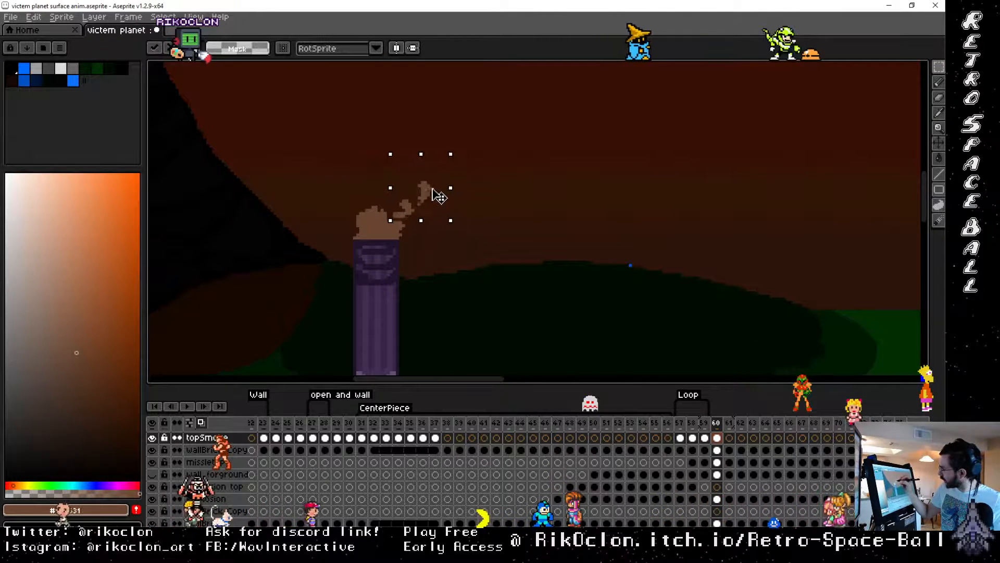
{"action": "left_click_drag", "start_coordinate": [333, 176], "coordinate": [407, 235]}
{"action": "left_click_drag", "start_coordinate": [396, 228], "coordinate": [399, 216]}
Step: Split the dust on the short left pillar in frame 60 into two chunks and lift them above the base strip
{"action": "left_click_drag", "start_coordinate": [421, 314], "coordinate": [572, 98]}
{"action": "mouse_move", "coordinate": [518, 308]}
{"action": "left_mouse_down"}
{"action": "mouse_move", "coordinate": [551, 118]}
{"action": "mouse_move", "coordinate": [643, 185]}
{"action": "left_mouse_up"}
{"action": "left_click_drag", "start_coordinate": [477, 173], "coordinate": [592, 233]}
{"action": "left_click_drag", "start_coordinate": [482, 167], "coordinate": [545, 232]}
{"action": "left_click_drag", "start_coordinate": [531, 212], "coordinate": [528, 199]}
{"action": "left_click_drag", "start_coordinate": [600, 233], "coordinate": [574, 177]}
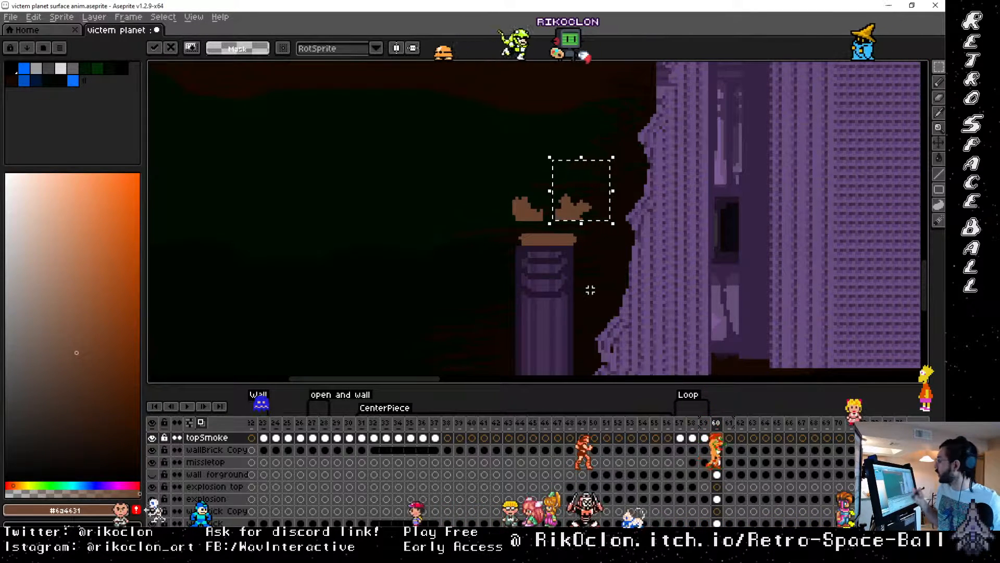
Step: Split the dust on the short right pillar in frame 60 into two chunks, moving the right one outward and the left one up
{"action": "left_click_drag", "start_coordinate": [715, 276], "coordinate": [357, 231]}
{"action": "left_click_drag", "start_coordinate": [758, 220], "coordinate": [318, 269]}
{"action": "left_click_drag", "start_coordinate": [869, 225], "coordinate": [355, 228]}
{"action": "left_click_drag", "start_coordinate": [779, 195], "coordinate": [521, 106]}
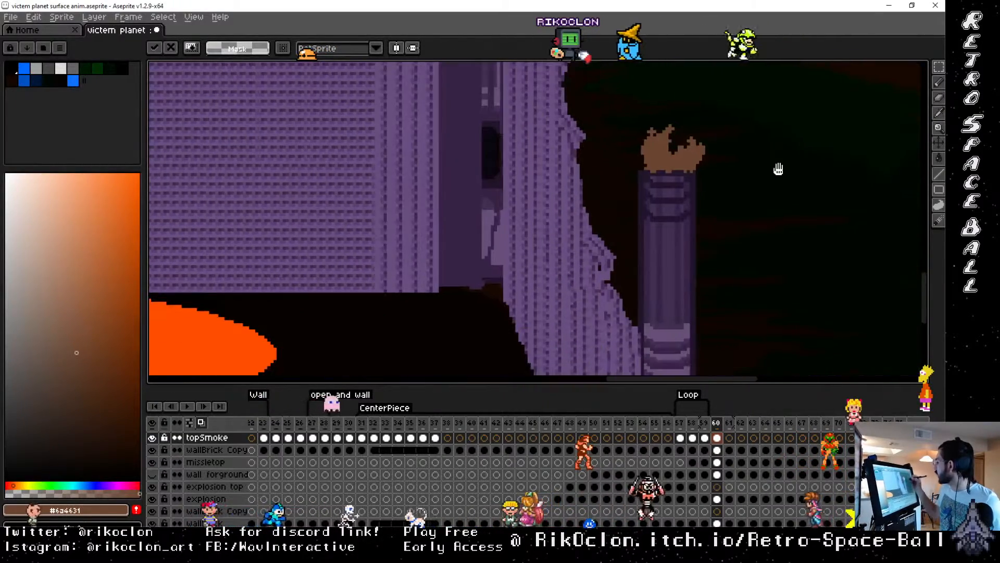
{"action": "mouse_move", "coordinate": [779, 169]}
{"action": "left_mouse_down"}
{"action": "mouse_move", "coordinate": [618, 203]}
{"action": "mouse_move", "coordinate": [543, 187]}
{"action": "mouse_move", "coordinate": [517, 149]}
{"action": "mouse_move", "coordinate": [551, 161]}
{"action": "left_mouse_up"}
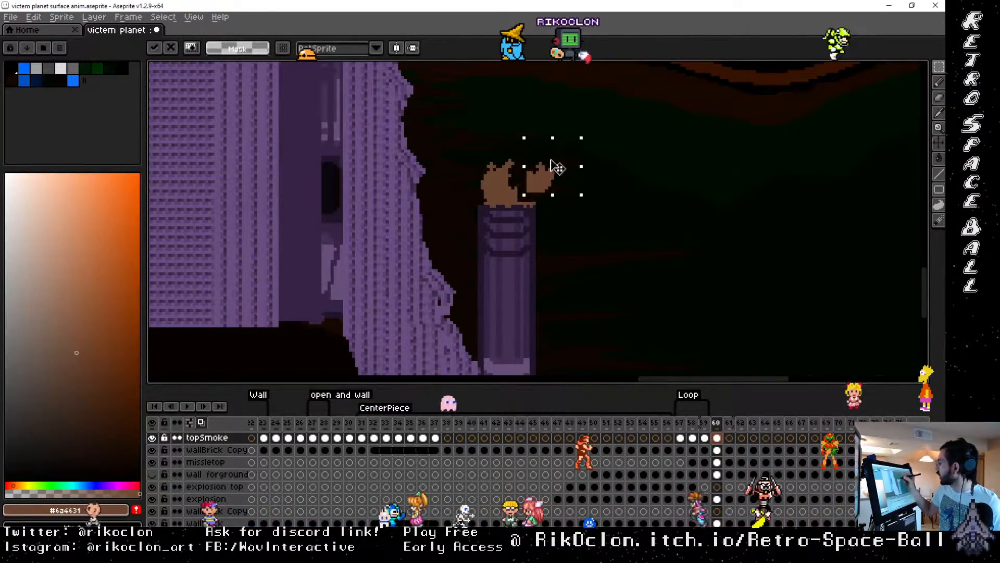
{"action": "mouse_move", "coordinate": [458, 128]}
{"action": "left_mouse_down"}
{"action": "mouse_move", "coordinate": [518, 197]}
{"action": "mouse_move", "coordinate": [512, 169]}
{"action": "left_mouse_up"}
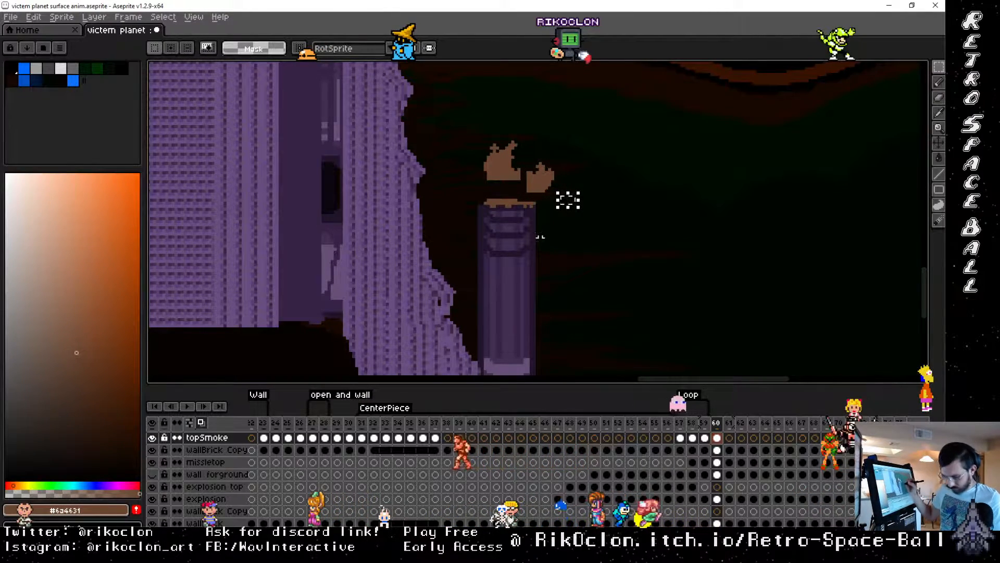
Step: Paint over the gaps between the dust chunks and base strip on the short right pillar in frame 60 with the 3px brown pencil
{"action": "scroll", "coordinate": [537, 245], "scroll_direction": "down", "scroll_amount": 2}
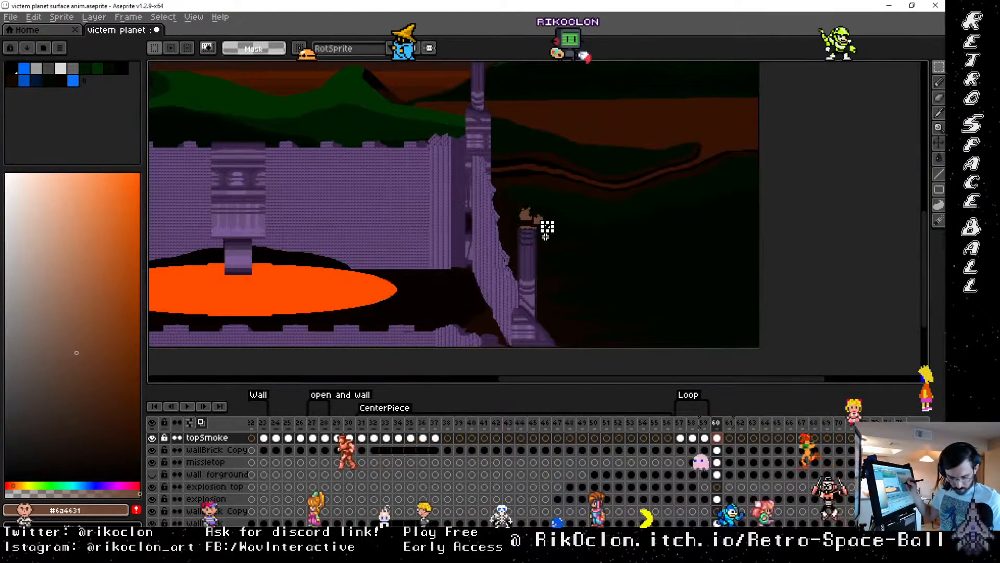
{"action": "key", "text": "b"}
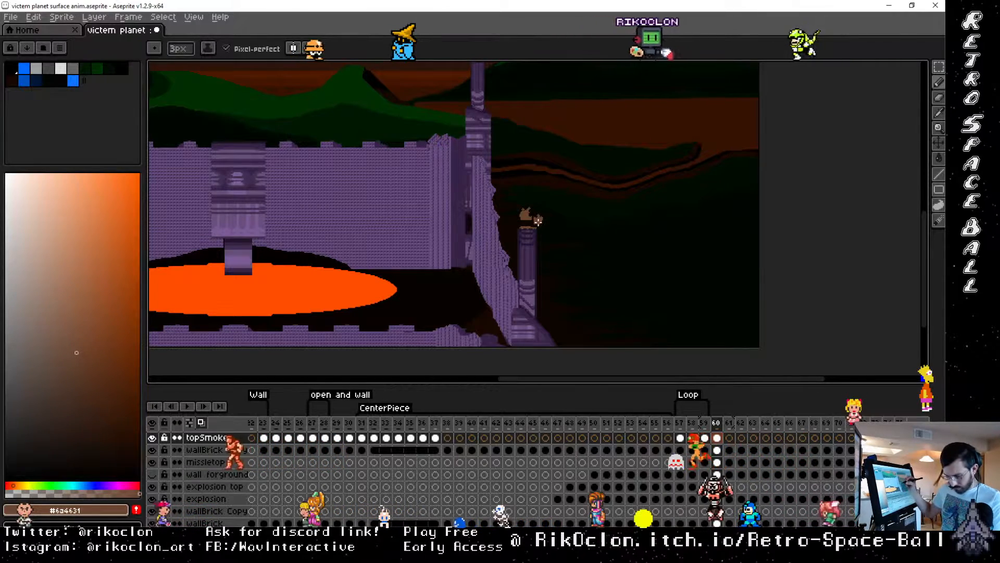
{"action": "scroll", "coordinate": [537, 220], "scroll_direction": "up", "scroll_amount": 3}
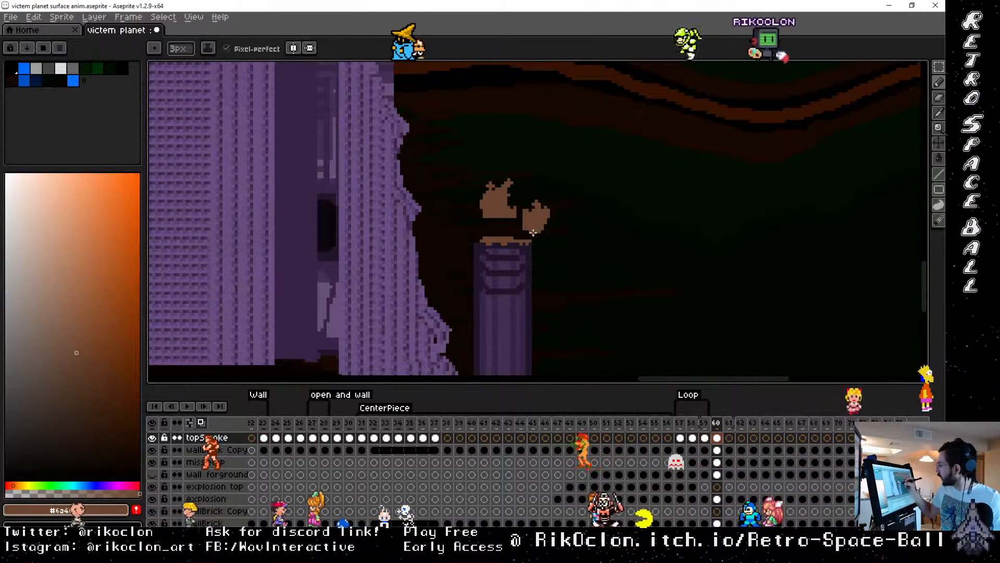
{"action": "mouse_move", "coordinate": [533, 232]}
{"action": "left_mouse_down"}
{"action": "mouse_move", "coordinate": [508, 214]}
{"action": "mouse_move", "coordinate": [489, 223]}
{"action": "mouse_move", "coordinate": [492, 213]}
{"action": "mouse_move", "coordinate": [486, 234]}
{"action": "mouse_move", "coordinate": [499, 223]}
{"action": "mouse_move", "coordinate": [493, 217]}
{"action": "mouse_move", "coordinate": [498, 232]}
{"action": "mouse_move", "coordinate": [524, 234]}
{"action": "left_mouse_up"}
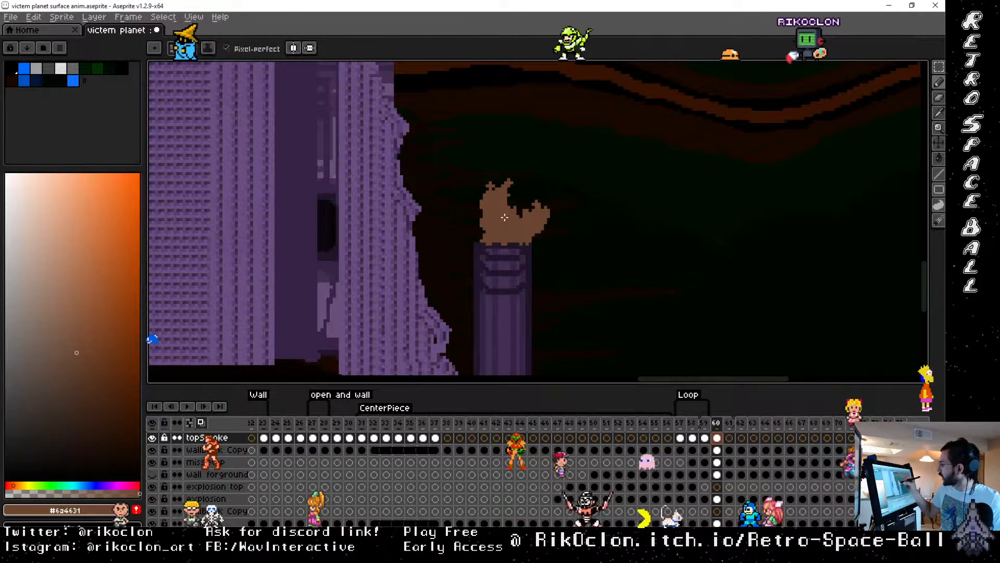
Step: Fill in the tall left tower's dust pile in frame 60 with brown and erase around the trailing specks to make them ragged
{"action": "left_click_drag", "start_coordinate": [491, 148], "coordinate": [482, 357]}
{"action": "left_click_drag", "start_coordinate": [440, 186], "coordinate": [441, 359]}
{"action": "left_click_drag", "start_coordinate": [435, 161], "coordinate": [462, 381]}
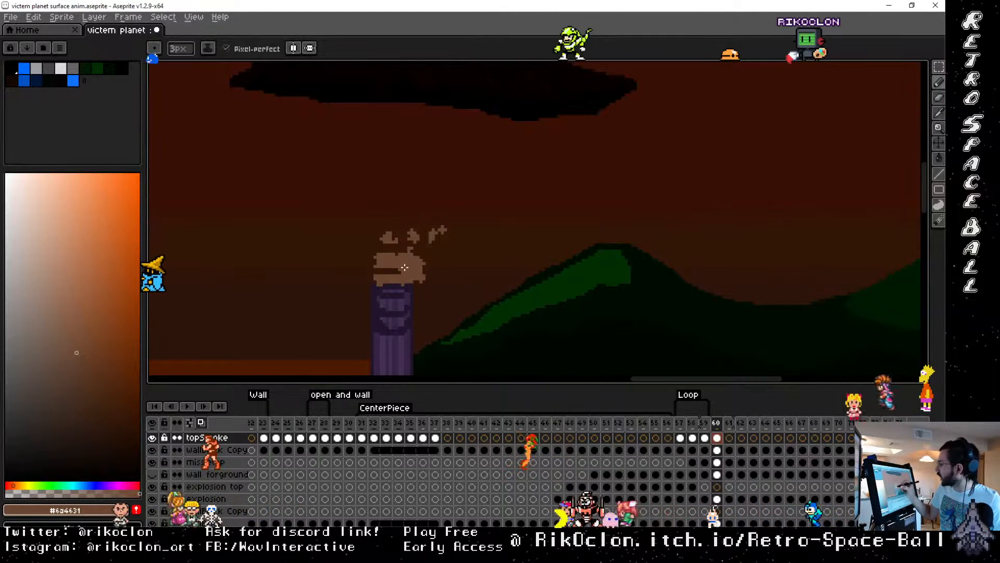
{"action": "mouse_move", "coordinate": [389, 255]}
{"action": "left_mouse_down"}
{"action": "mouse_move", "coordinate": [385, 271]}
{"action": "mouse_move", "coordinate": [526, 197]}
{"action": "mouse_move", "coordinate": [669, 177]}
{"action": "left_mouse_up"}
{"action": "left_click_drag", "start_coordinate": [548, 285], "coordinate": [892, 239]}
{"action": "left_click_drag", "start_coordinate": [336, 229], "coordinate": [836, 287]}
{"action": "mouse_move", "coordinate": [223, 230]}
{"action": "left_mouse_down"}
{"action": "mouse_move", "coordinate": [681, 281]}
{"action": "mouse_move", "coordinate": [745, 252]}
{"action": "left_mouse_up"}
{"action": "mouse_move", "coordinate": [618, 237]}
{"action": "left_mouse_down"}
{"action": "mouse_move", "coordinate": [621, 228]}
{"action": "mouse_move", "coordinate": [580, 236]}
{"action": "mouse_move", "coordinate": [602, 234]}
{"action": "mouse_move", "coordinate": [636, 204]}
{"action": "left_mouse_up"}
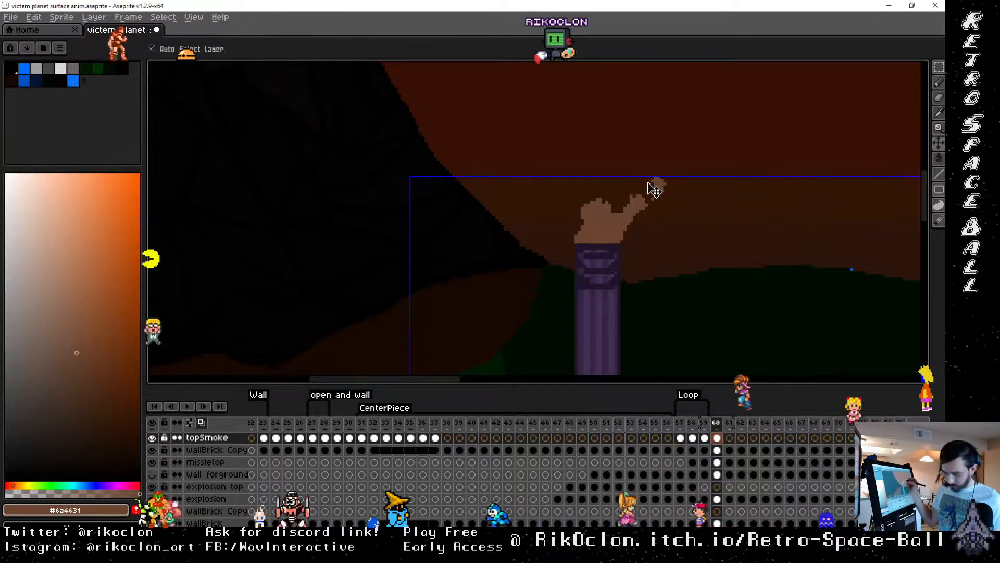
{"action": "key", "text": "ctrl+z"}
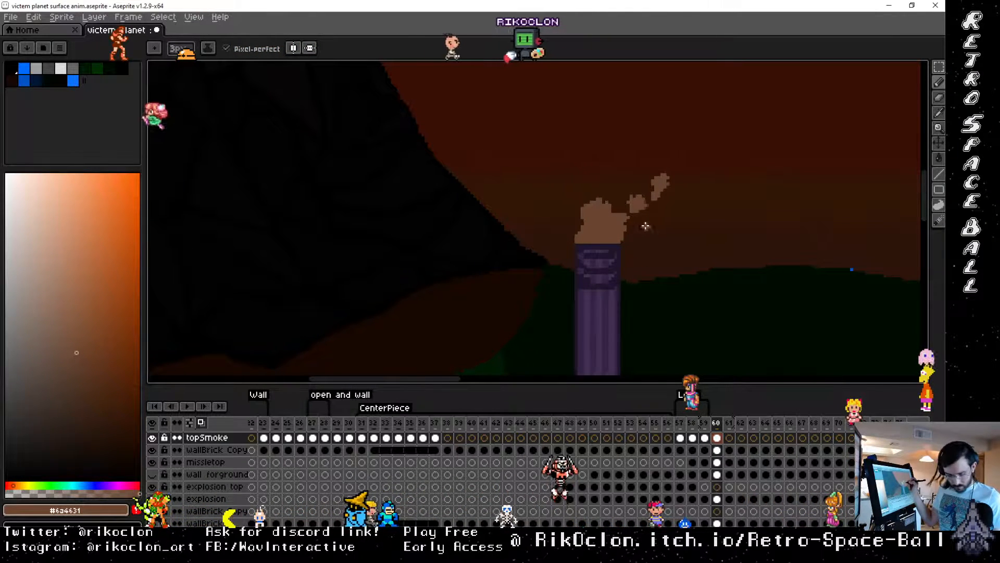
{"action": "key", "text": "e"}
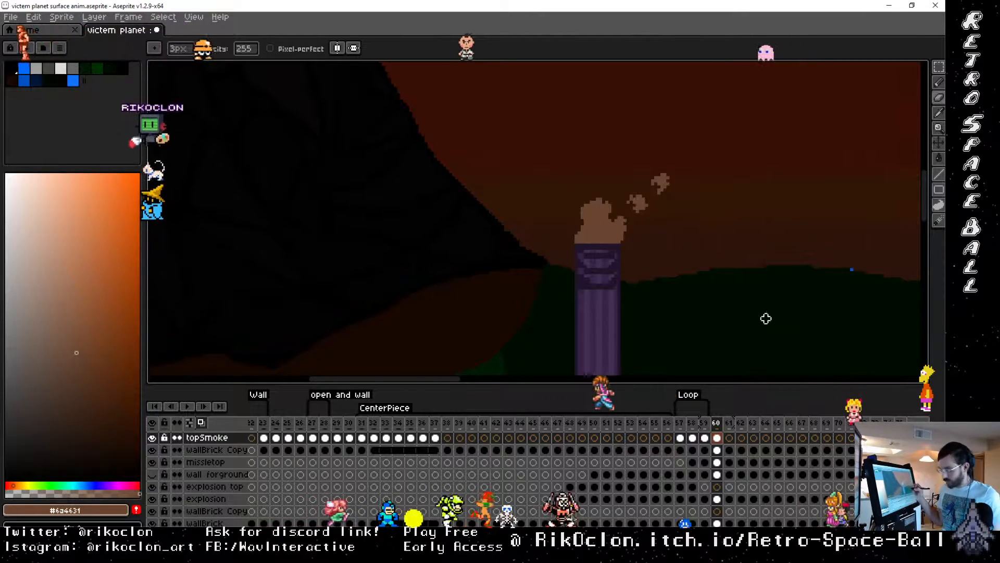
Step: Fill the gaps in the short left pillar's dust in frame 60, joining both raised chunks to the base strip
{"action": "scroll", "coordinate": [761, 317], "scroll_direction": "down", "scroll_amount": 2}
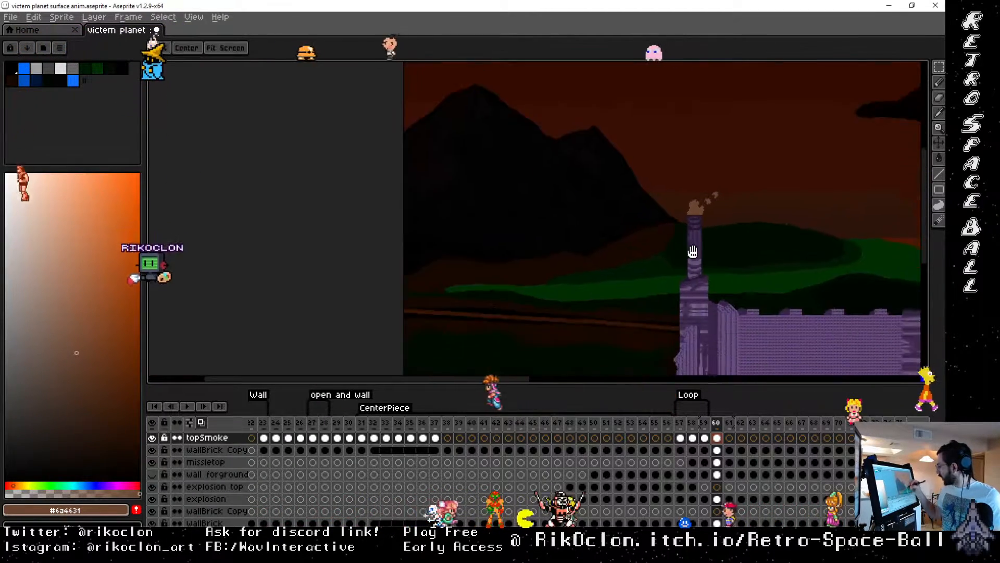
{"action": "scroll", "coordinate": [773, 296], "scroll_direction": "up", "scroll_amount": 3}
{"action": "key", "text": "ctrl"}
{"action": "scroll", "coordinate": [619, 236], "scroll_direction": "up", "scroll_amount": 2}
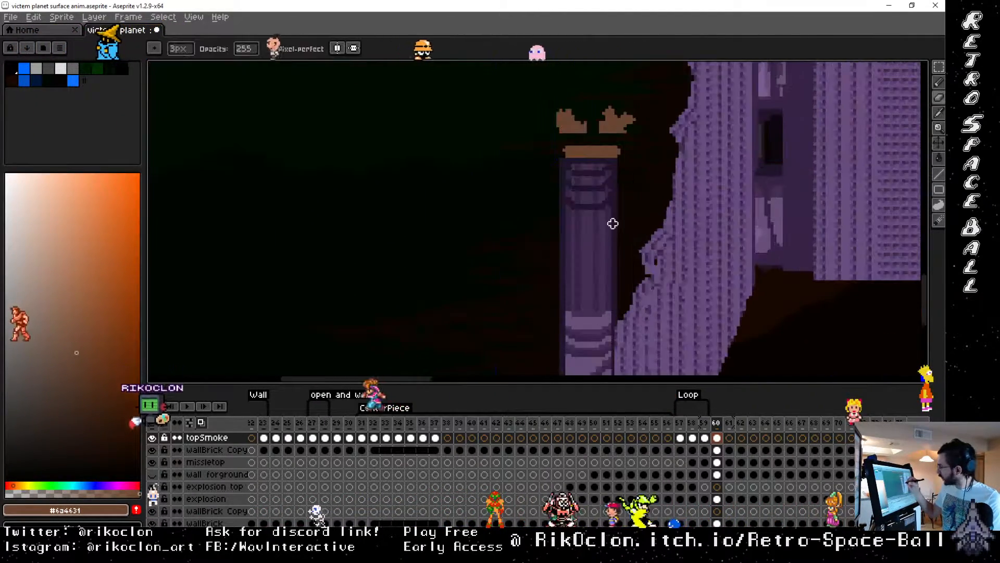
{"action": "left_click_drag", "start_coordinate": [614, 147], "coordinate": [621, 133]}
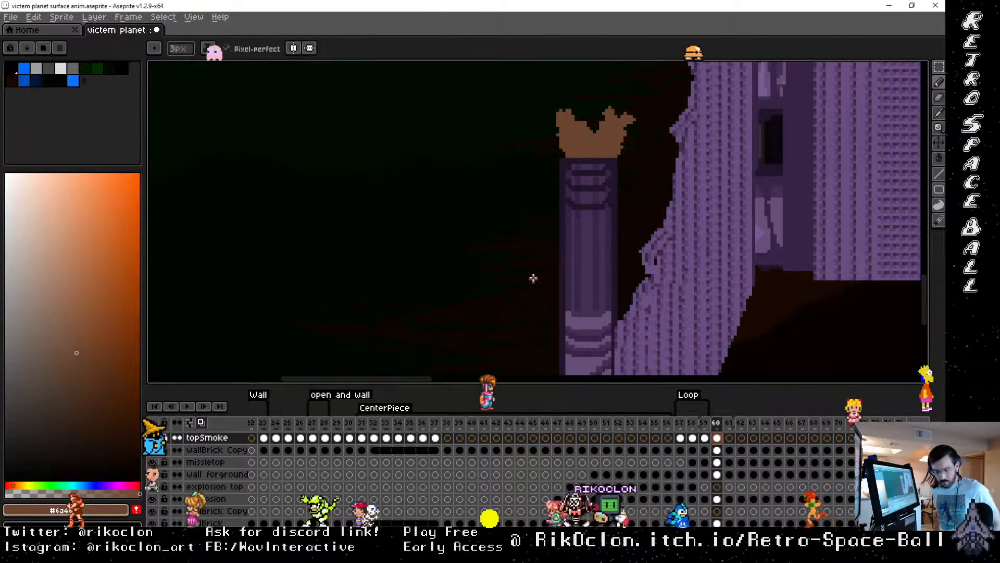
Step: Carry the topSmoke dust from frame 60 into frame 61 by linking the two cels, and unlink the frame 61 cel
{"action": "scroll", "coordinate": [632, 260], "scroll_direction": "right", "scroll_amount": 10}
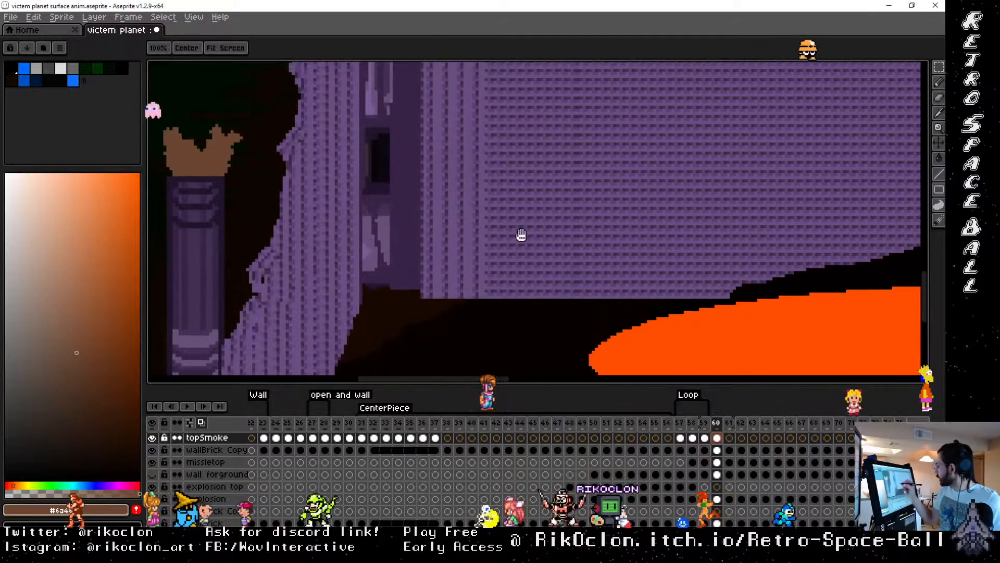
{"action": "scroll", "coordinate": [517, 241], "scroll_direction": "down", "scroll_amount": 3}
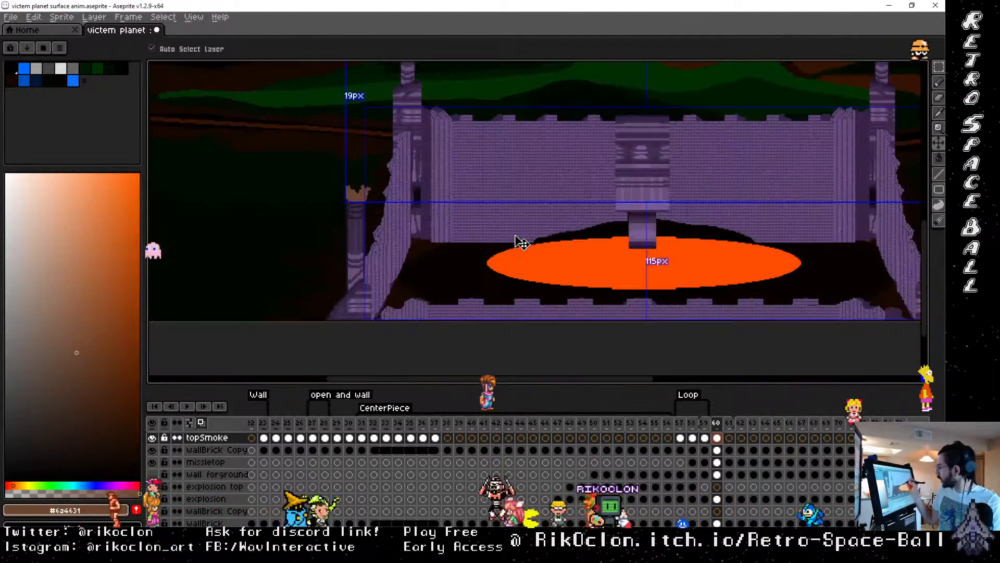
{"action": "mouse_move", "coordinate": [793, 185]}
{"action": "left_mouse_down"}
{"action": "mouse_move", "coordinate": [674, 268]}
{"action": "mouse_move", "coordinate": [682, 254]}
{"action": "mouse_move", "coordinate": [670, 209]}
{"action": "left_mouse_up"}
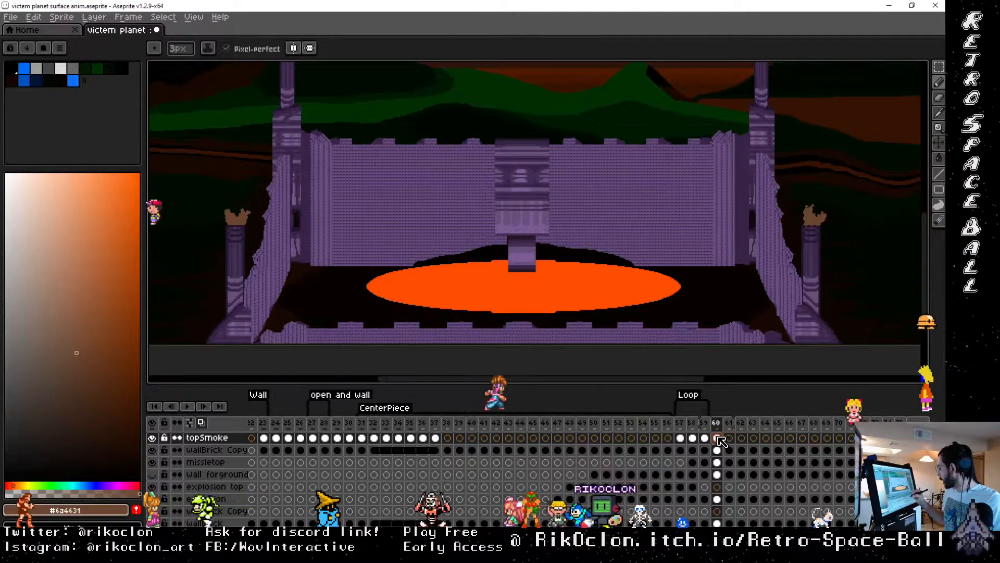
{"action": "left_click_drag", "start_coordinate": [722, 442], "coordinate": [732, 438]}
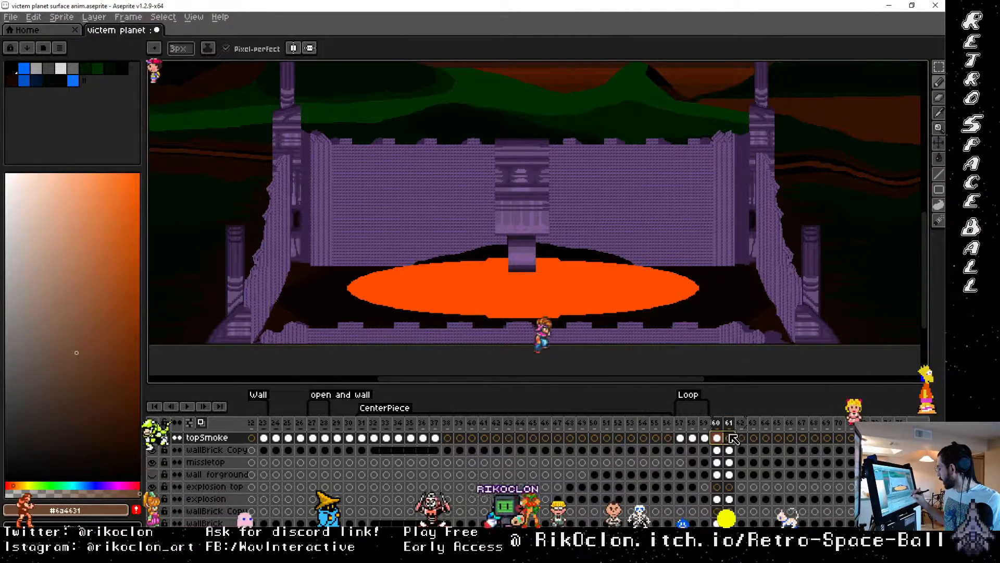
{"action": "right_click", "coordinate": [733, 438]}
{"action": "left_click", "coordinate": [758, 480]}
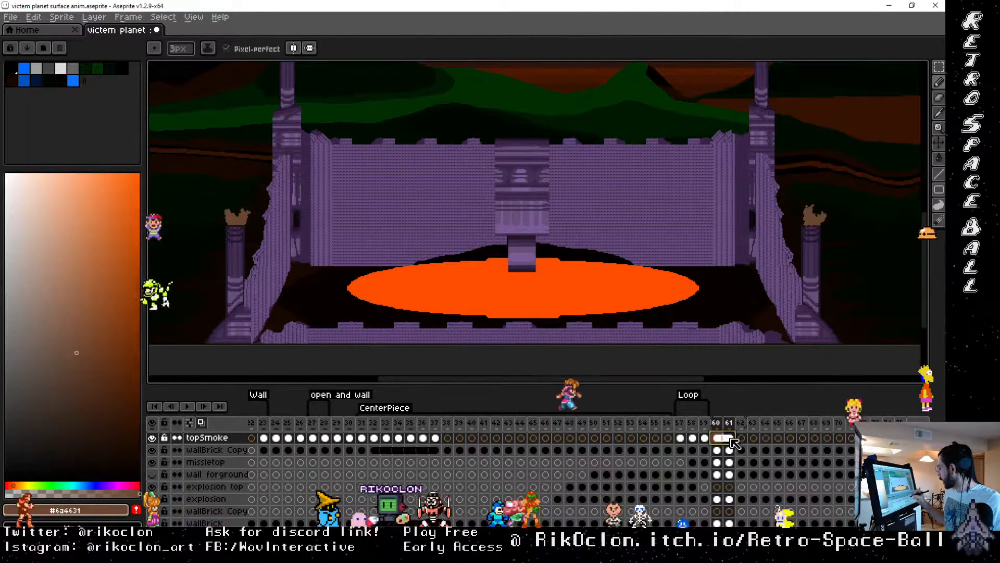
{"action": "right_click", "coordinate": [729, 438]}
{"action": "left_click", "coordinate": [774, 471]}
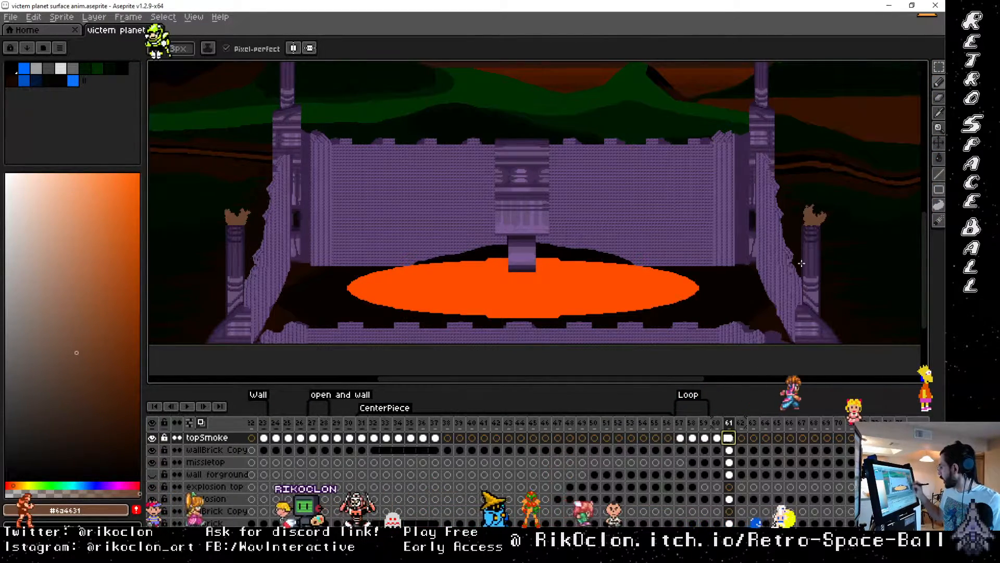
Step: Lift the upper part of the short right pillar's dust in frame 61 upward and outward, leaving the base on the pillar
{"action": "left_click_drag", "start_coordinate": [819, 221], "coordinate": [641, 295]}
{"action": "key", "text": "m"}
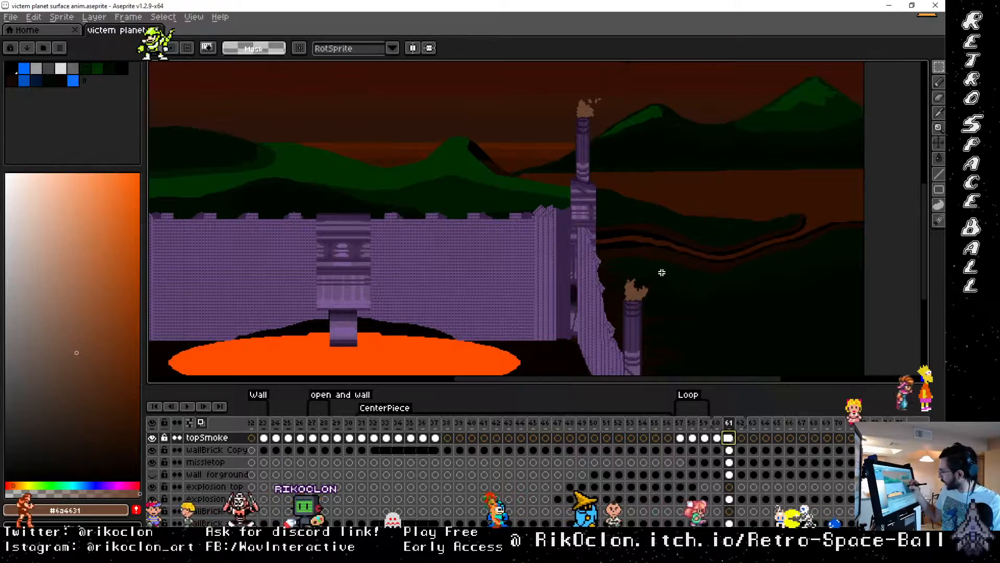
{"action": "scroll", "coordinate": [657, 294], "scroll_direction": "up", "scroll_amount": 3}
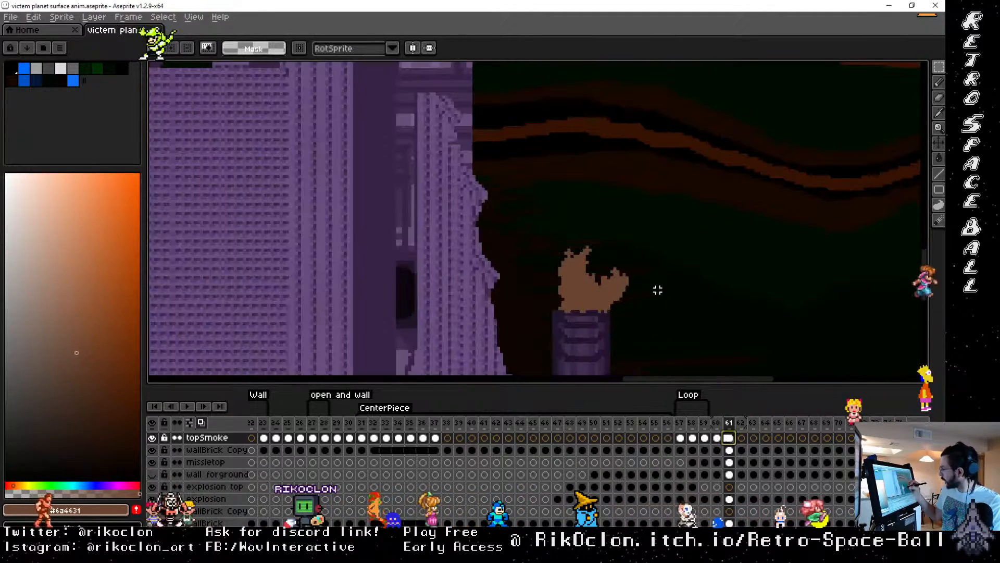
{"action": "left_click_drag", "start_coordinate": [582, 229], "coordinate": [549, 205]}
{"action": "left_click_drag", "start_coordinate": [629, 255], "coordinate": [642, 235]}
{"action": "left_click", "coordinate": [651, 310]}
{"action": "left_click", "coordinate": [651, 309]}
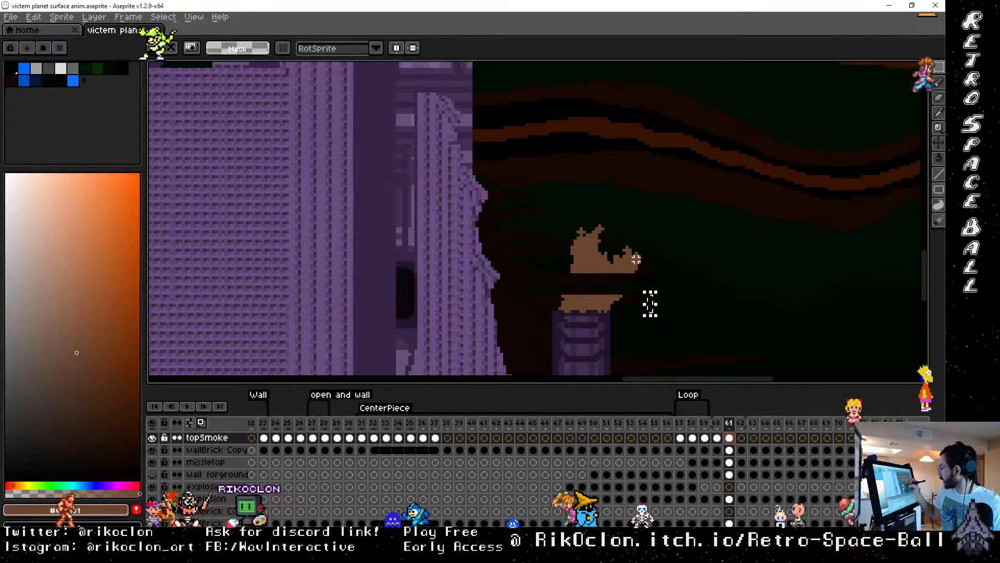
Step: Split the raised dust above the short right pillar in frame 61, moving its right chunk outward and its upper left tip up
{"action": "left_click", "coordinate": [663, 236]}
{"action": "left_click_drag", "start_coordinate": [615, 238], "coordinate": [615, 237]}
{"action": "left_click_drag", "start_coordinate": [636, 252], "coordinate": [645, 253]}
{"action": "left_click_drag", "start_coordinate": [547, 192], "coordinate": [609, 251]}
{"action": "left_click_drag", "start_coordinate": [594, 226], "coordinate": [594, 220]}
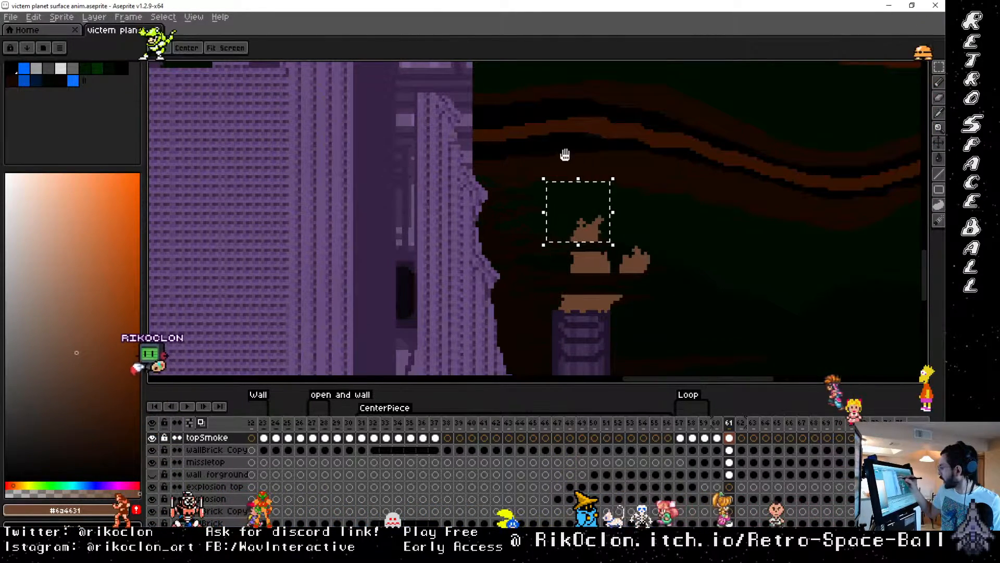
Step: Separate pieces of the tall right tower's dust in frame 61 and shift them upward and outward
{"action": "left_click_drag", "start_coordinate": [565, 154], "coordinate": [573, 360]}
{"action": "left_click_drag", "start_coordinate": [527, 202], "coordinate": [545, 353]}
{"action": "left_click_drag", "start_coordinate": [516, 228], "coordinate": [522, 361]}
{"action": "left_click_drag", "start_coordinate": [559, 227], "coordinate": [477, 156]}
{"action": "left_click_drag", "start_coordinate": [532, 186], "coordinate": [544, 176]}
{"action": "left_click", "coordinate": [421, 156]}
{"action": "mouse_move", "coordinate": [421, 156]}
{"action": "left_mouse_down"}
{"action": "mouse_move", "coordinate": [488, 228]}
{"action": "mouse_move", "coordinate": [473, 187]}
{"action": "left_mouse_up"}
{"action": "mouse_move", "coordinate": [535, 255]}
{"action": "left_mouse_down"}
{"action": "mouse_move", "coordinate": [491, 223]}
{"action": "mouse_move", "coordinate": [523, 233]}
{"action": "left_mouse_up"}
Step: Move the trailing specks of the tall left tower's dust in frame 61 up and away from the pile
{"action": "left_click_drag", "start_coordinate": [447, 266], "coordinate": [718, 245]}
{"action": "left_click_drag", "start_coordinate": [447, 221], "coordinate": [914, 235]}
{"action": "left_click_drag", "start_coordinate": [356, 251], "coordinate": [817, 205]}
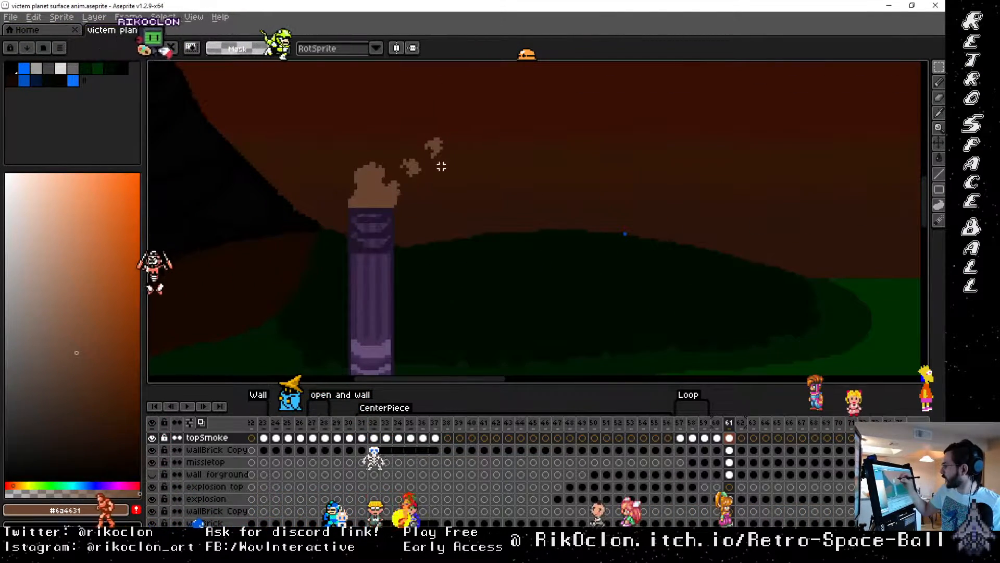
{"action": "key", "text": "space"}
{"action": "left_click_drag", "start_coordinate": [388, 115], "coordinate": [383, 112]}
{"action": "left_click_drag", "start_coordinate": [440, 143], "coordinate": [449, 133]}
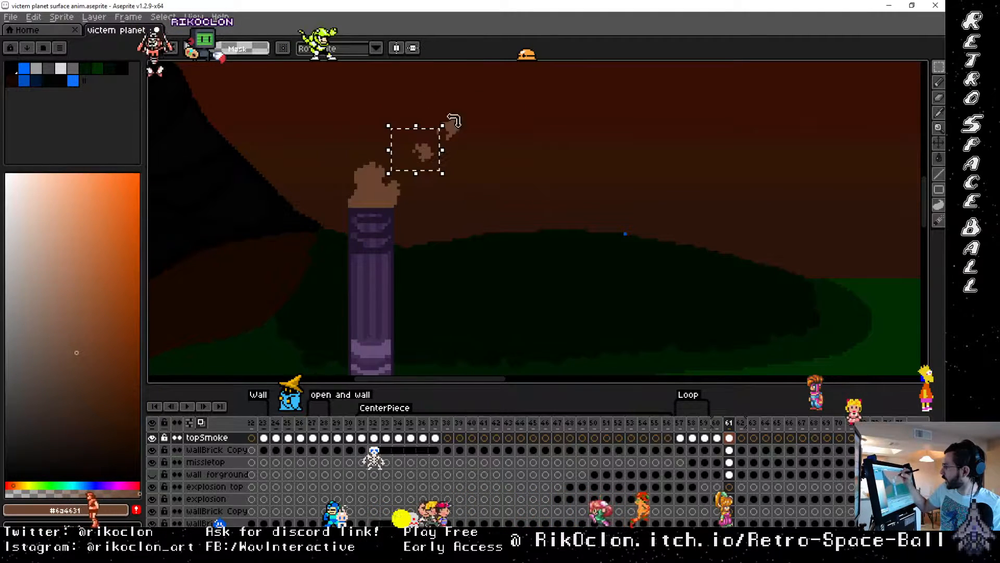
Step: Break the tall left tower's dust pile in frame 61 into chunks, lifting the top and separating the right edge above the base strip
{"action": "left_click", "coordinate": [479, 155]}
{"action": "left_click_drag", "start_coordinate": [328, 141], "coordinate": [395, 185]}
{"action": "left_click_drag", "start_coordinate": [379, 162], "coordinate": [363, 147]}
{"action": "left_click_drag", "start_coordinate": [431, 205], "coordinate": [405, 173]}
{"action": "left_click_drag", "start_coordinate": [339, 188], "coordinate": [372, 190]}
Step: Split the dust on the short left pillar in frame 61 into two chunks and lift both above the base, the left one higher
{"action": "left_click_drag", "start_coordinate": [444, 277], "coordinate": [547, 194]}
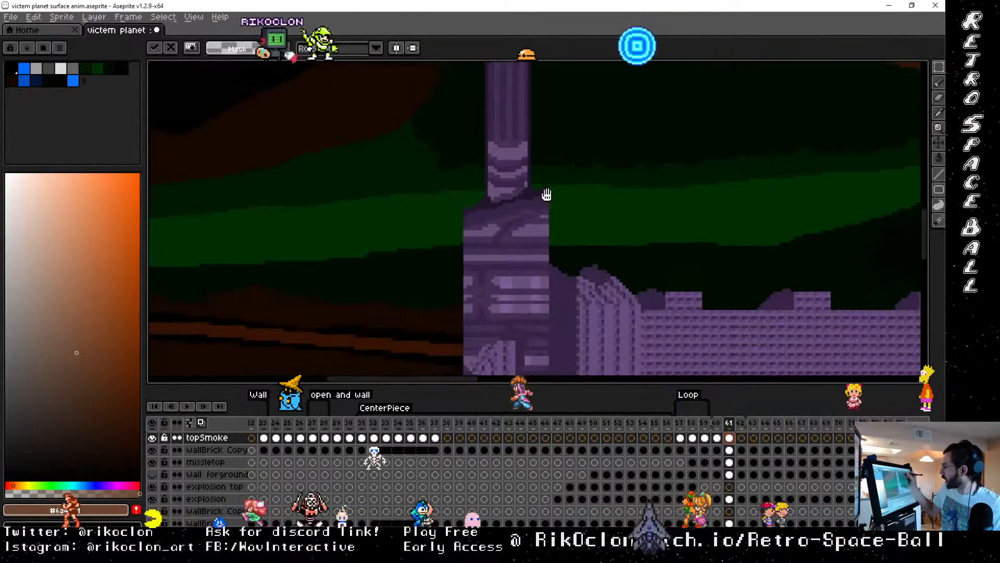
{"action": "mouse_move", "coordinate": [532, 319]}
{"action": "left_mouse_down"}
{"action": "mouse_move", "coordinate": [621, 94]}
{"action": "mouse_move", "coordinate": [565, 221]}
{"action": "left_mouse_up"}
{"action": "mouse_move", "coordinate": [478, 160]}
{"action": "left_mouse_down"}
{"action": "mouse_move", "coordinate": [545, 233]}
{"action": "mouse_move", "coordinate": [547, 196]}
{"action": "left_mouse_up"}
{"action": "left_click_drag", "start_coordinate": [423, 170], "coordinate": [487, 236]}
{"action": "left_click_drag", "start_coordinate": [468, 217], "coordinate": [456, 185]}
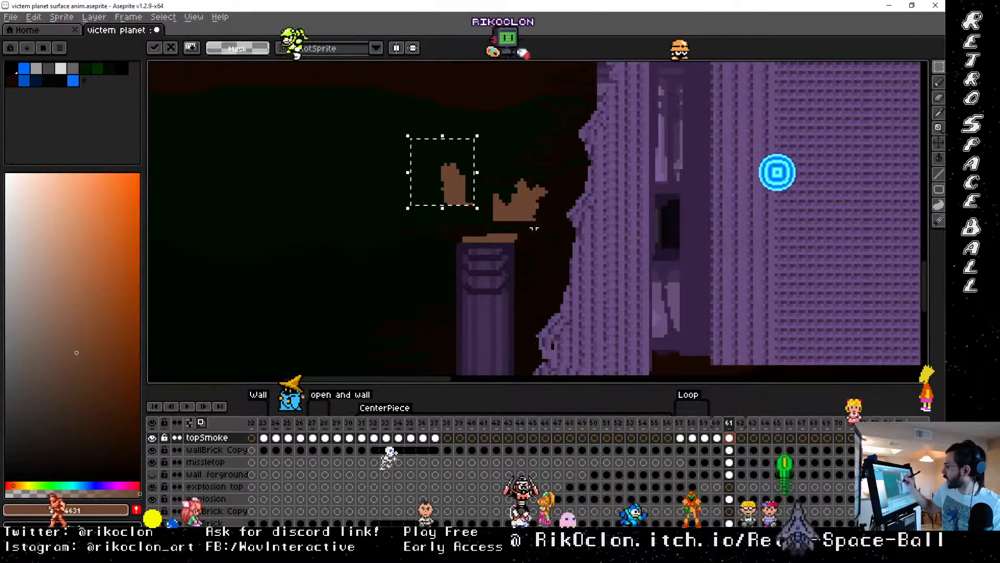
{"action": "left_click_drag", "start_coordinate": [594, 303], "coordinate": [548, 249]}
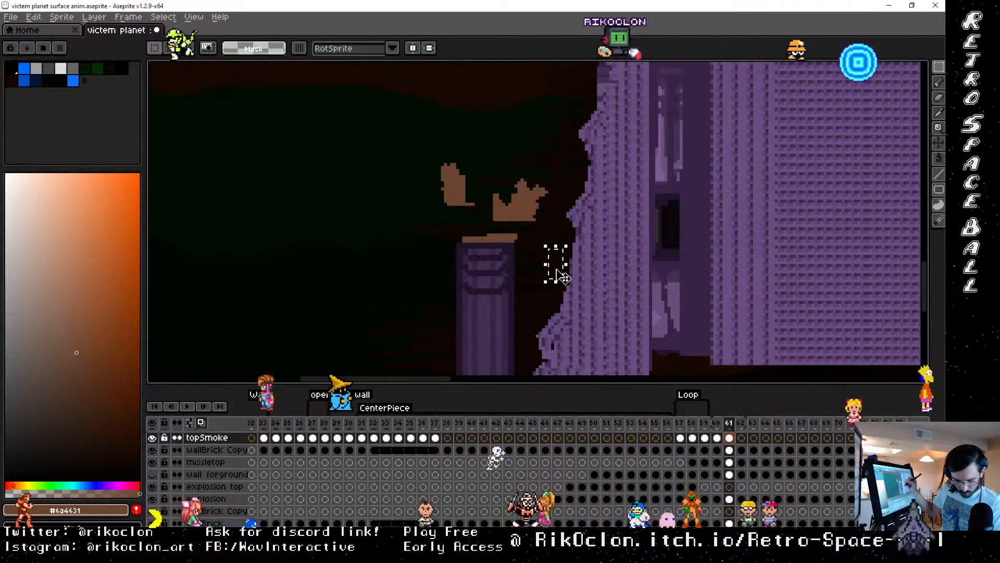
{"action": "key", "text": "ctrl+d"}
Step: Fill the gaps between the short left pillar's dust chunks and base strip in frame 61 with the 3px brown pencil
{"action": "key", "text": "b"}
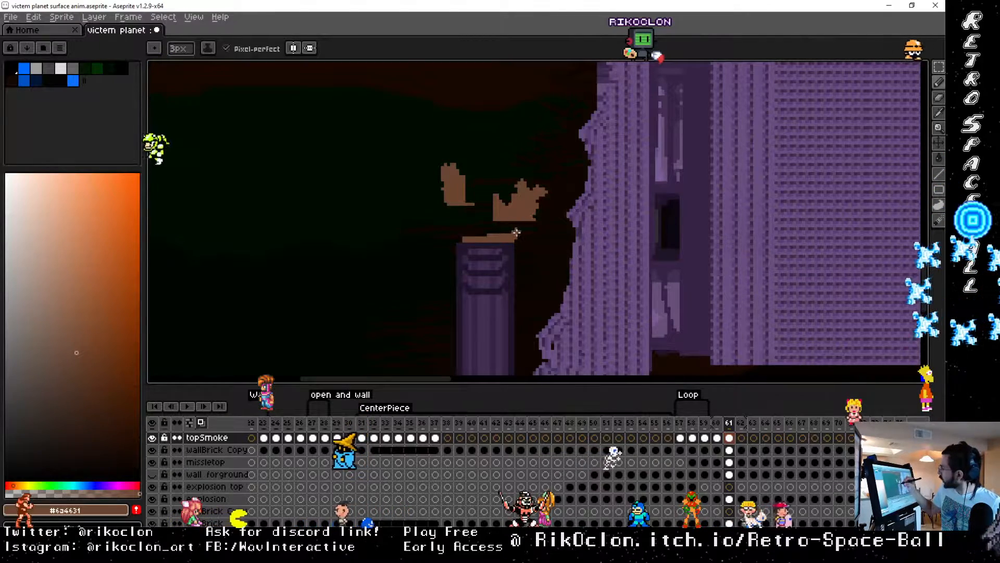
{"action": "mouse_move", "coordinate": [516, 234]}
{"action": "left_mouse_down"}
{"action": "mouse_move", "coordinate": [494, 194]}
{"action": "mouse_move", "coordinate": [476, 198]}
{"action": "mouse_move", "coordinate": [456, 204]}
{"action": "mouse_move", "coordinate": [467, 235]}
{"action": "left_mouse_up"}
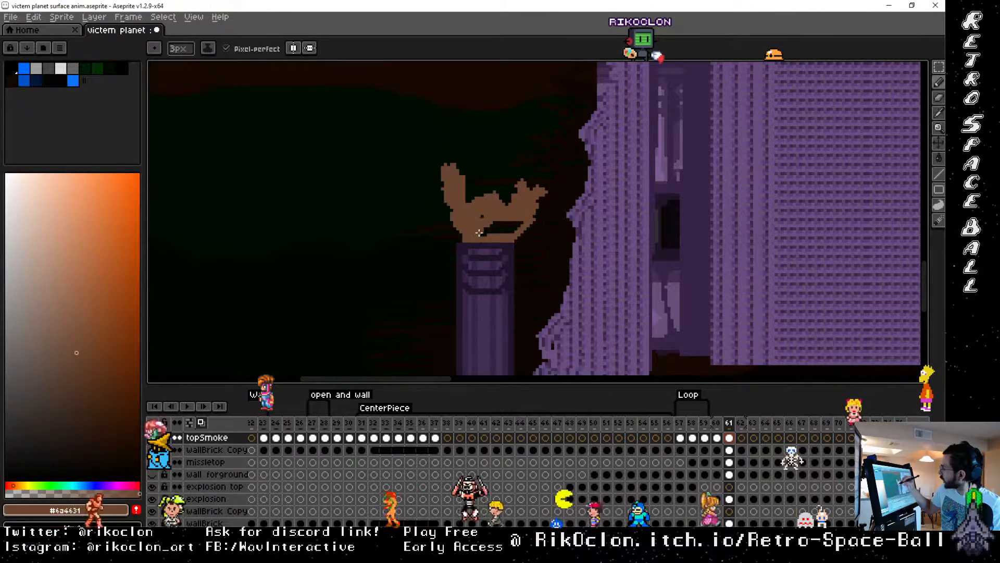
{"action": "mouse_move", "coordinate": [478, 233]}
{"action": "left_mouse_down"}
{"action": "mouse_move", "coordinate": [523, 222]}
{"action": "mouse_move", "coordinate": [492, 224]}
{"action": "mouse_move", "coordinate": [506, 224]}
{"action": "mouse_move", "coordinate": [470, 203]}
{"action": "left_mouse_up"}
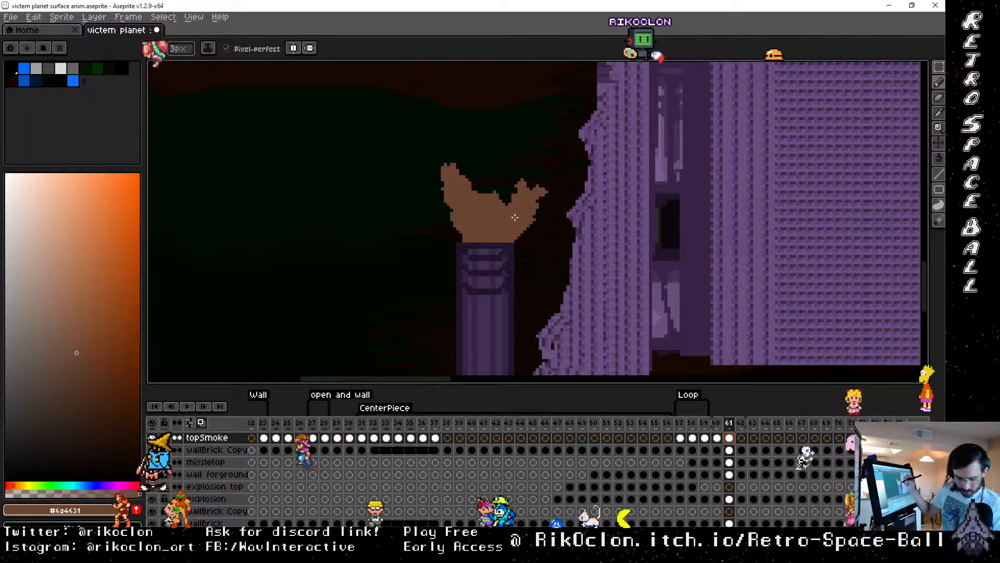
{"action": "key", "text": "e"}
{"action": "left_click_drag", "start_coordinate": [451, 161], "coordinate": [445, 217]}
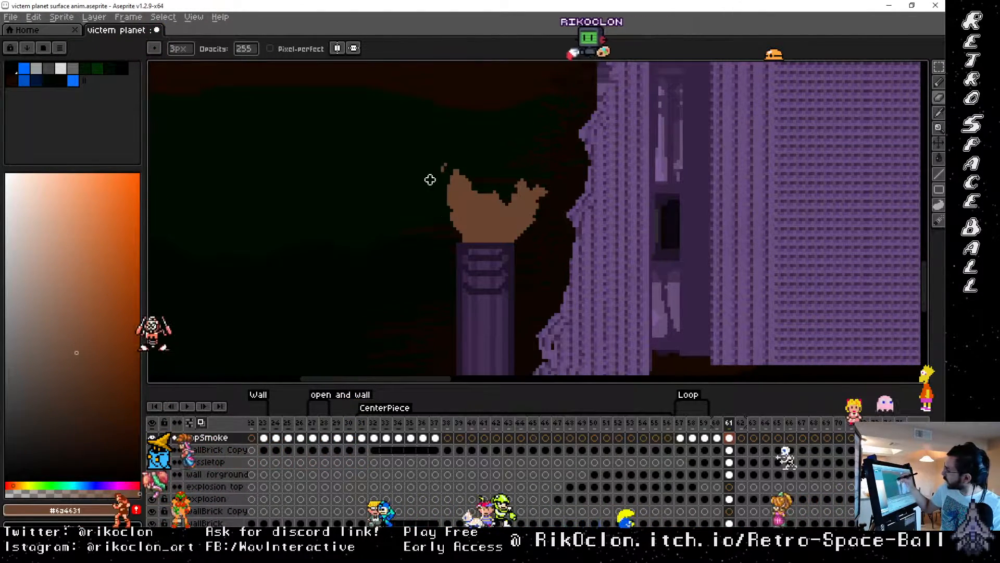
{"action": "mouse_move", "coordinate": [443, 169]}
{"action": "left_mouse_down"}
{"action": "mouse_move", "coordinate": [455, 226]}
{"action": "mouse_move", "coordinate": [449, 167]}
{"action": "mouse_move", "coordinate": [460, 170]}
{"action": "left_mouse_up"}
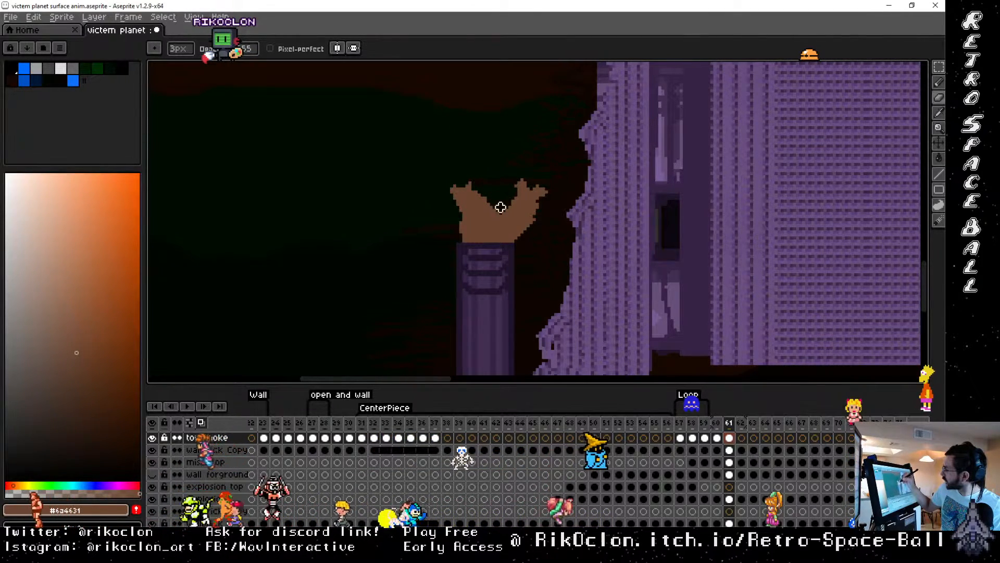
{"action": "left_click_drag", "start_coordinate": [500, 208], "coordinate": [498, 199]}
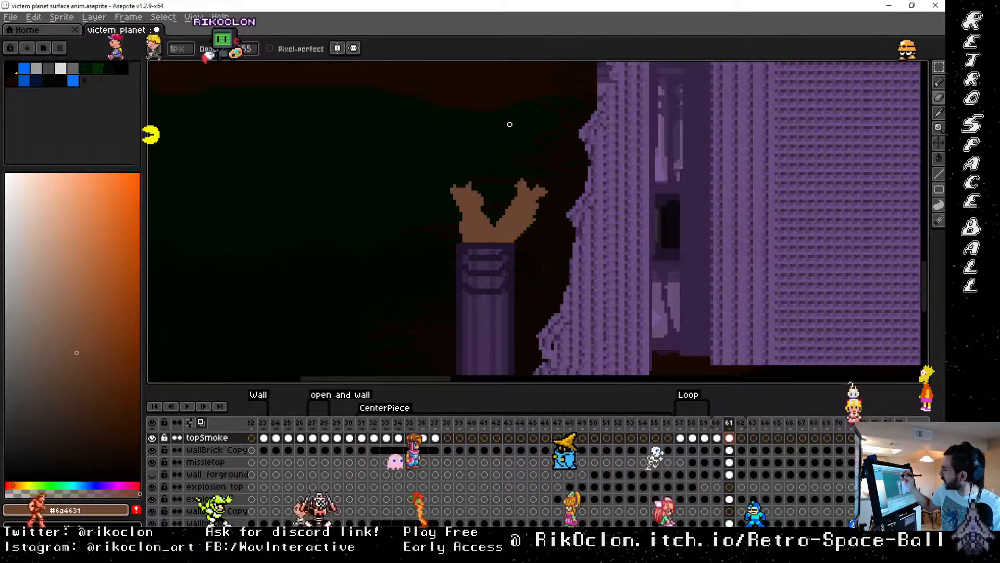
{"action": "left_click_drag", "start_coordinate": [513, 130], "coordinate": [467, 135]}
{"action": "key", "text": "v"}
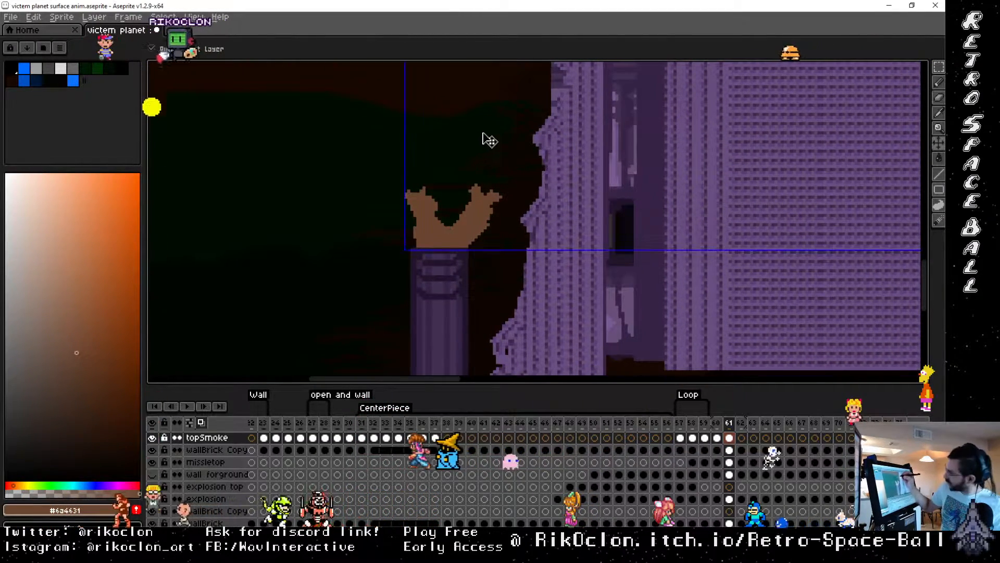
{"action": "key", "text": "ctrl+z"}
{"action": "key", "text": "ctrl+z"}
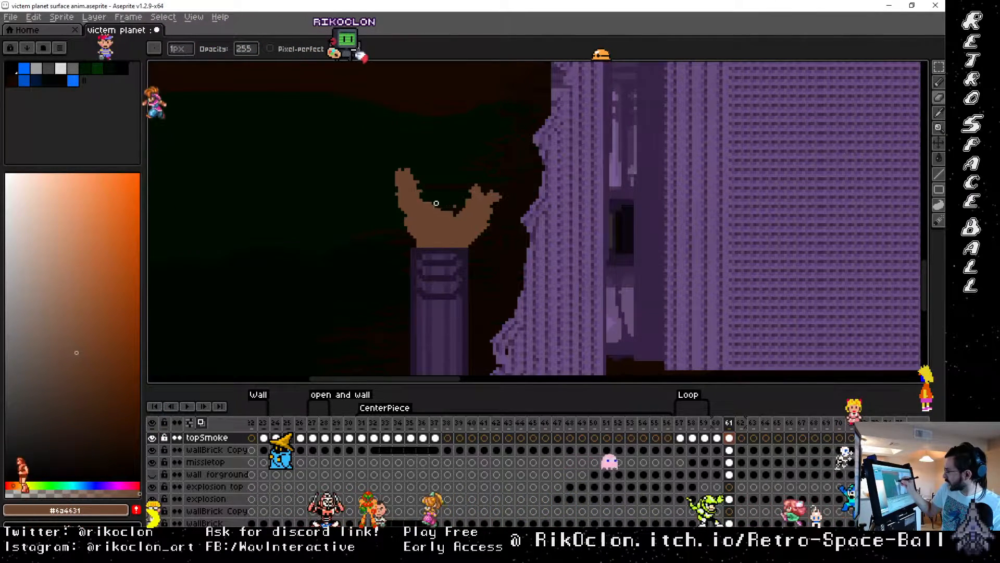
Step: Fill the gaps in the tall left tower's dust in frame 61 with the brown pencil and trim the pile and specks with the eraser
{"action": "left_click_drag", "start_coordinate": [482, 154], "coordinate": [418, 319]}
{"action": "left_click_drag", "start_coordinate": [457, 208], "coordinate": [456, 315]}
{"action": "left_click_drag", "start_coordinate": [482, 151], "coordinate": [426, 322]}
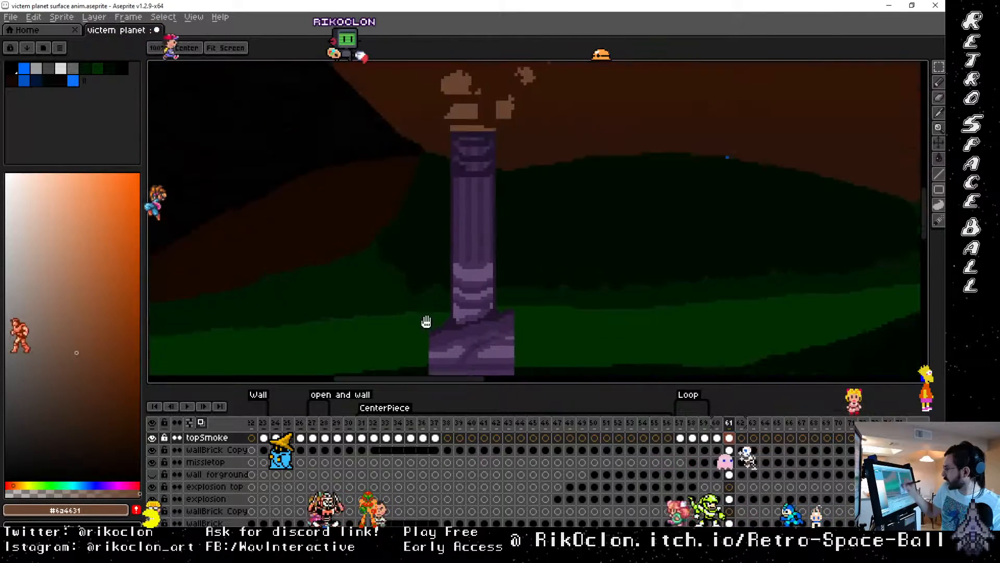
{"action": "mouse_move", "coordinate": [498, 106]}
{"action": "left_mouse_down"}
{"action": "mouse_move", "coordinate": [461, 234]}
{"action": "mouse_move", "coordinate": [473, 246]}
{"action": "mouse_move", "coordinate": [434, 230]}
{"action": "mouse_move", "coordinate": [417, 261]}
{"action": "mouse_move", "coordinate": [459, 243]}
{"action": "mouse_move", "coordinate": [426, 238]}
{"action": "mouse_move", "coordinate": [443, 258]}
{"action": "left_mouse_up"}
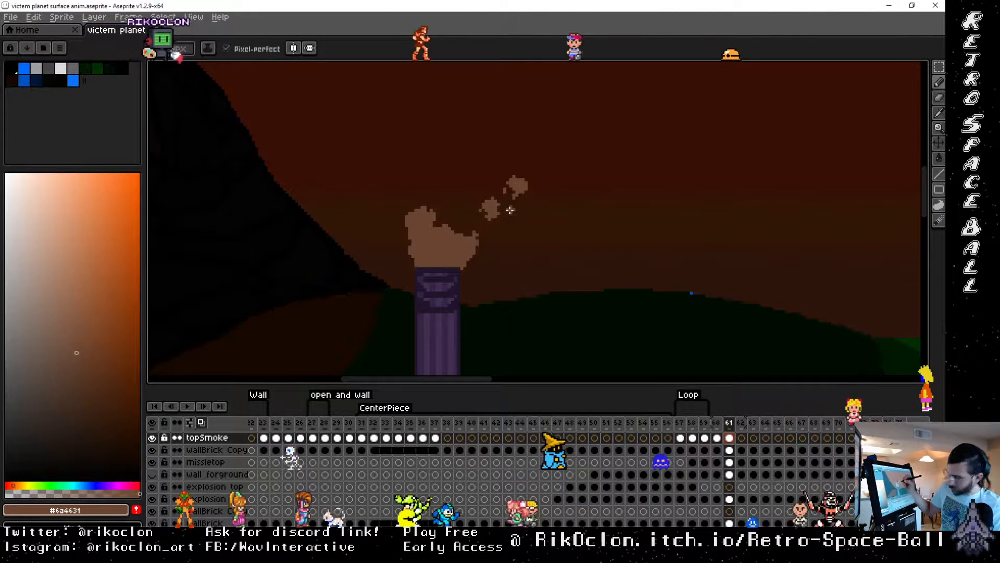
{"action": "key", "text": "e"}
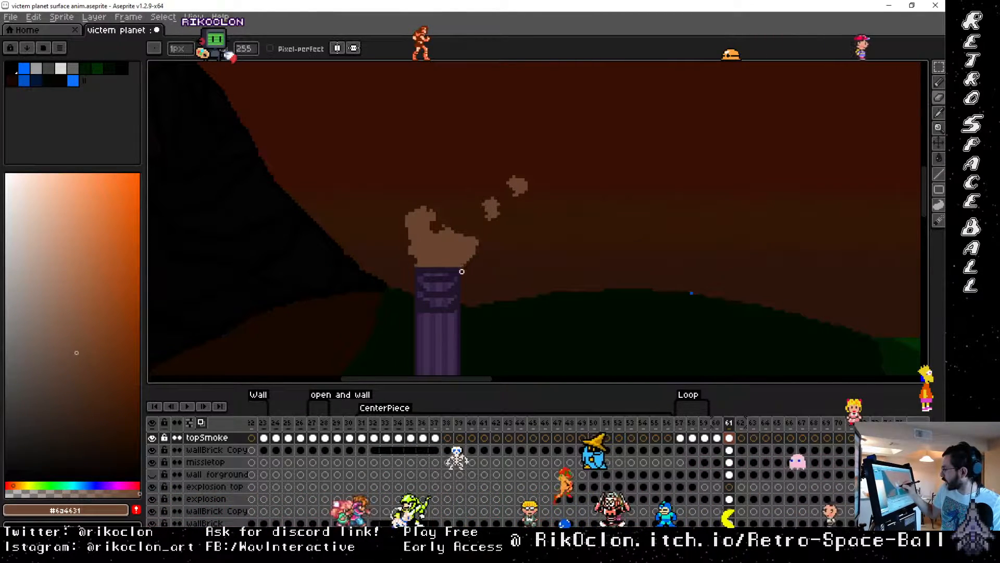
Step: Join the tall right tower's dust chunks in frame 61 into one pile with the 3px brown pencil and erase around its trailing specks
{"action": "left_click_drag", "start_coordinate": [817, 297], "coordinate": [168, 331]}
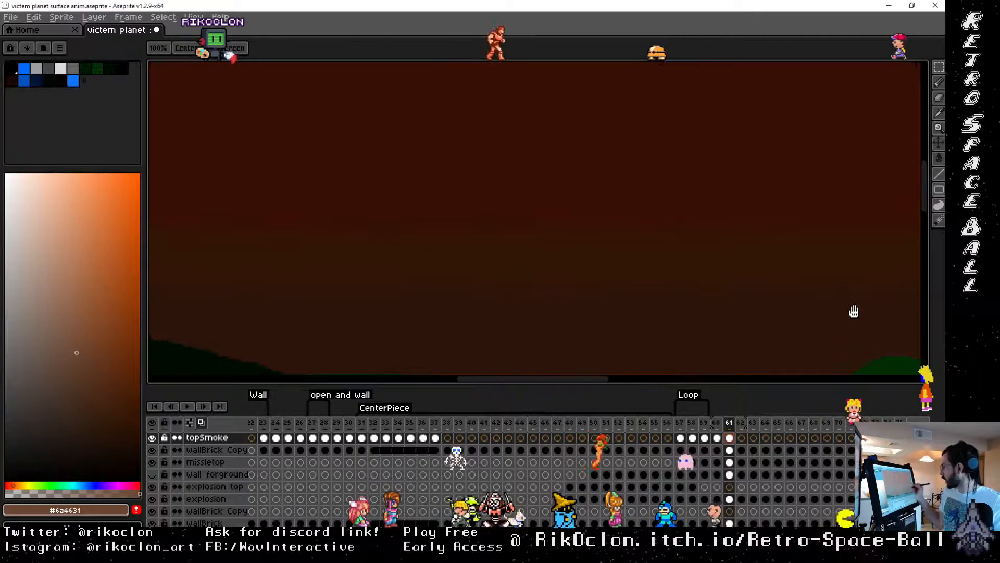
{"action": "left_click_drag", "start_coordinate": [854, 312], "coordinate": [171, 277]}
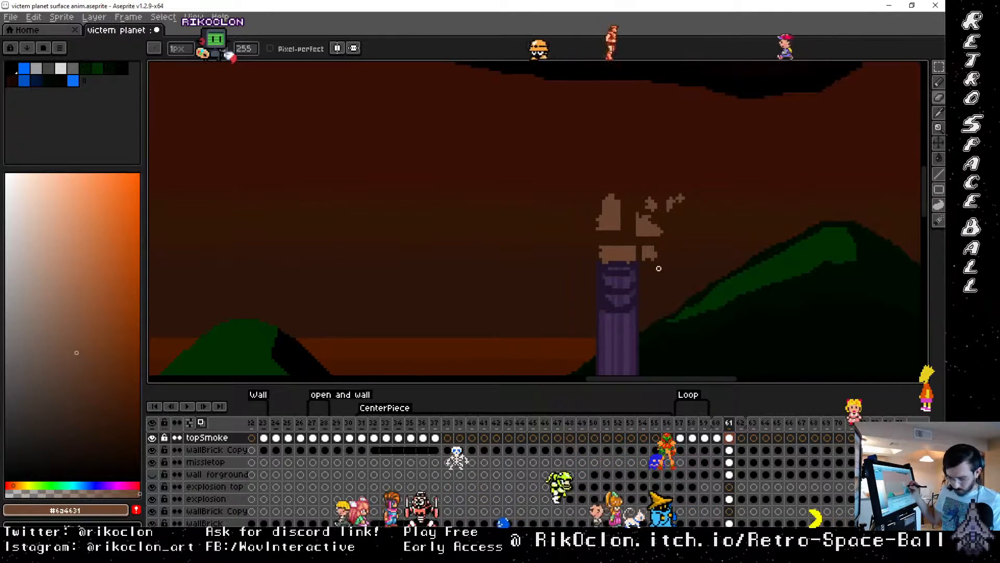
{"action": "left_click_drag", "start_coordinate": [648, 238], "coordinate": [646, 222]}
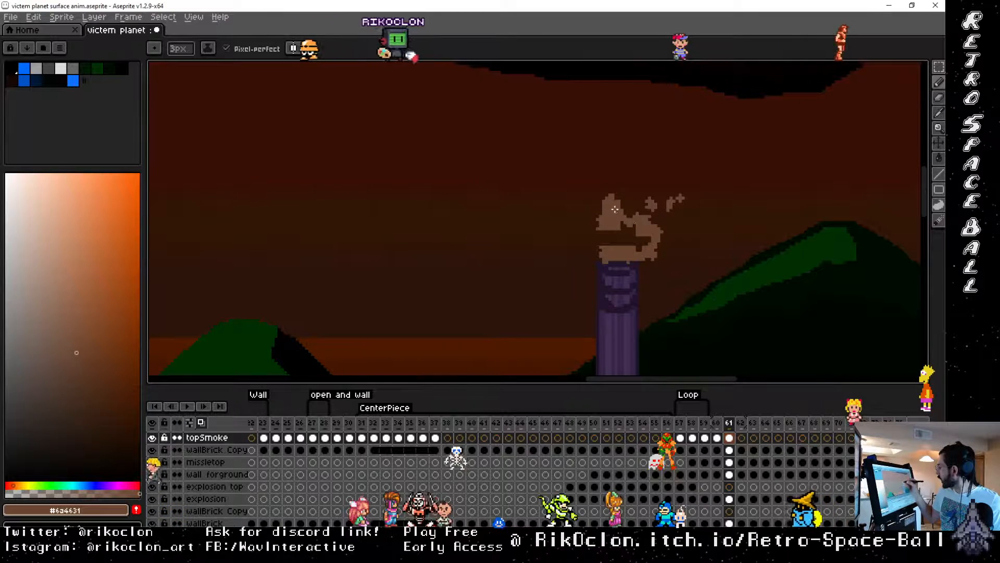
{"action": "left_click_drag", "start_coordinate": [605, 230], "coordinate": [631, 244]}
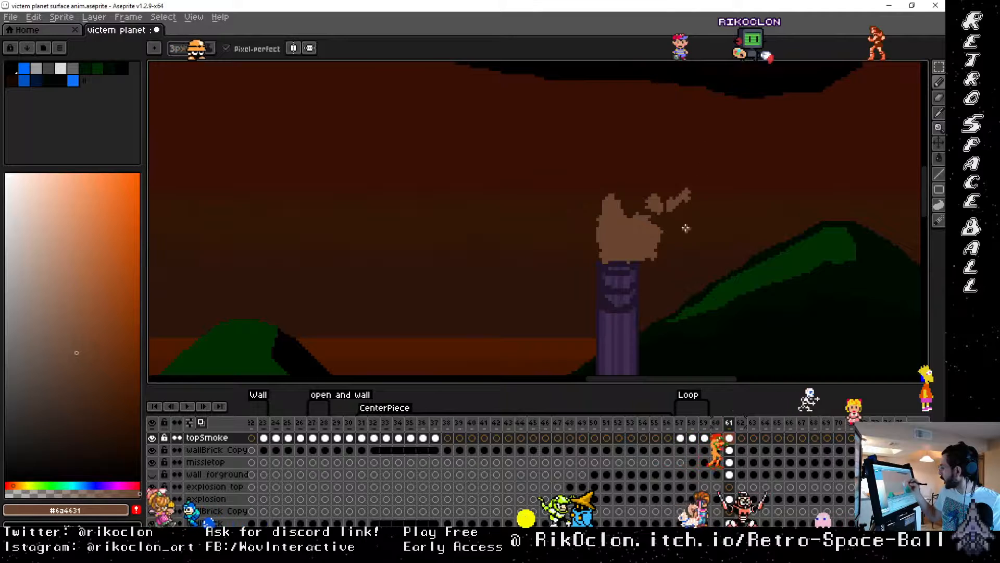
{"action": "left_click_drag", "start_coordinate": [730, 299], "coordinate": [643, 261]}
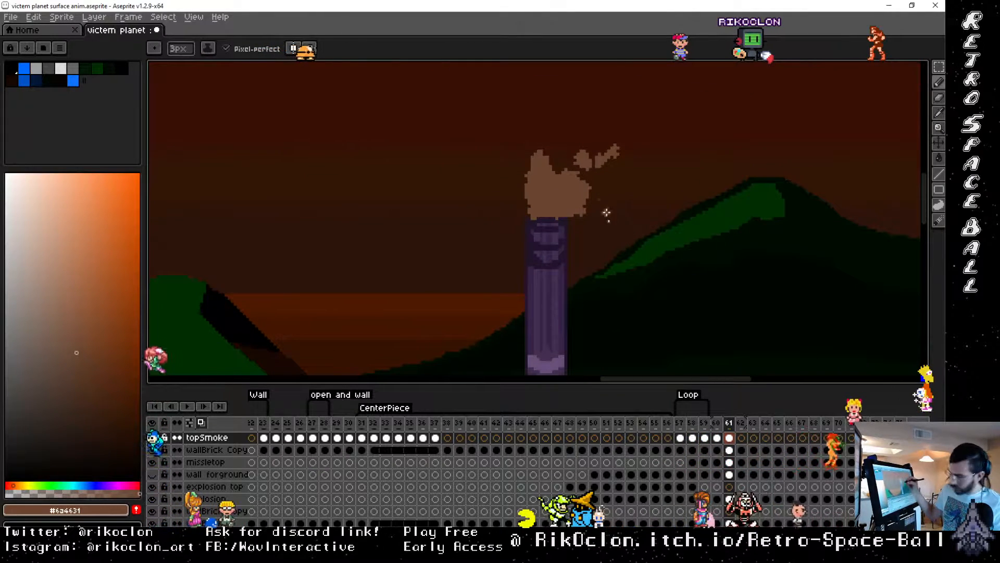
{"action": "key", "text": "e"}
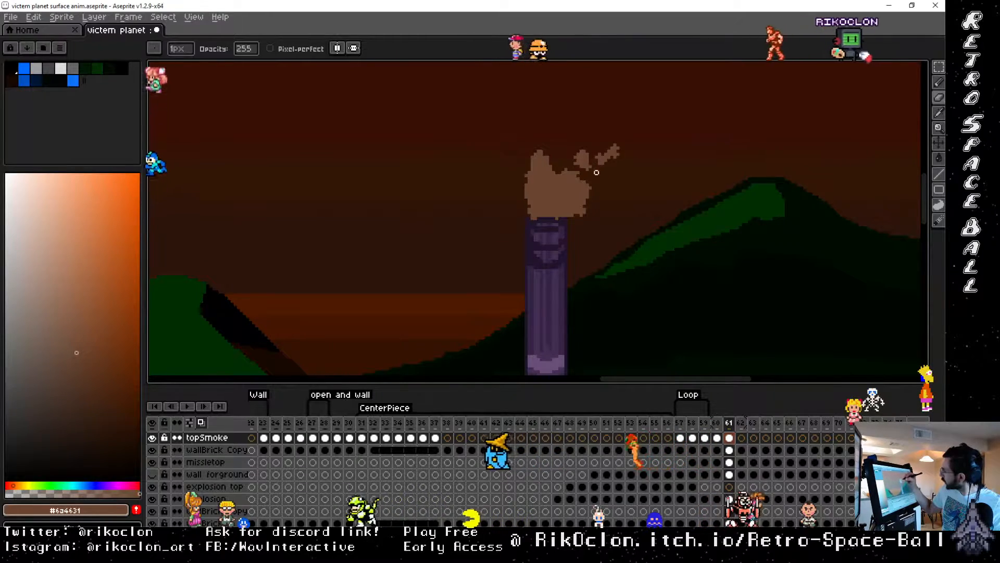
Step: Fill the gaps in the short right pillar's dust in frame 61 with the 3px brown pencil and erase a notch under its right branch
{"action": "key", "text": "space"}
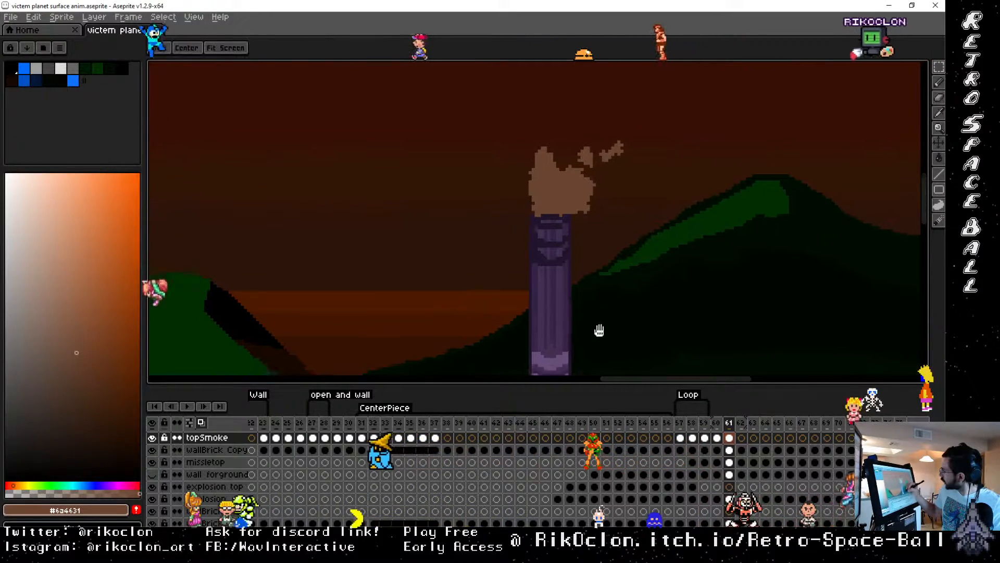
{"action": "mouse_move", "coordinate": [599, 330]}
{"action": "left_mouse_down"}
{"action": "mouse_move", "coordinate": [660, 107]}
{"action": "mouse_move", "coordinate": [634, 182]}
{"action": "left_mouse_up"}
{"action": "mouse_move", "coordinate": [807, 327]}
{"action": "left_mouse_down"}
{"action": "mouse_move", "coordinate": [787, 179]}
{"action": "mouse_move", "coordinate": [642, 215]}
{"action": "left_mouse_up"}
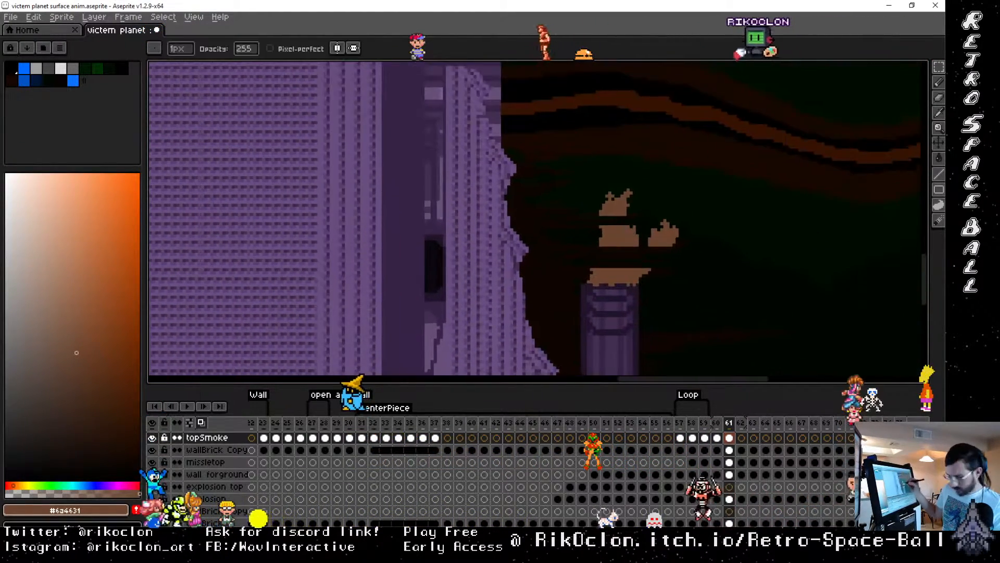
{"action": "mouse_move", "coordinate": [649, 268]}
{"action": "left_mouse_down"}
{"action": "mouse_move", "coordinate": [658, 257]}
{"action": "mouse_move", "coordinate": [634, 237]}
{"action": "left_mouse_up"}
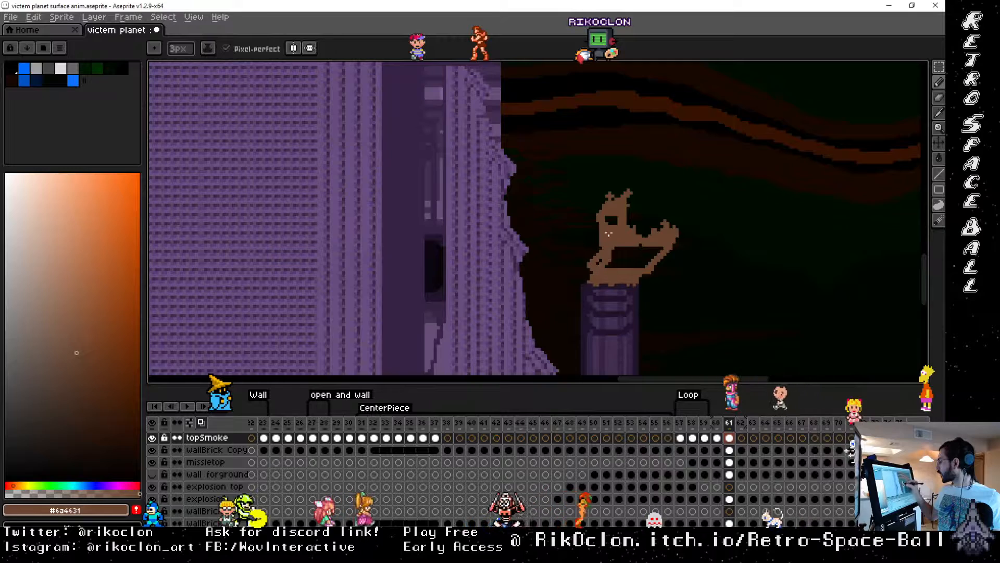
{"action": "left_click_drag", "start_coordinate": [621, 243], "coordinate": [611, 256]}
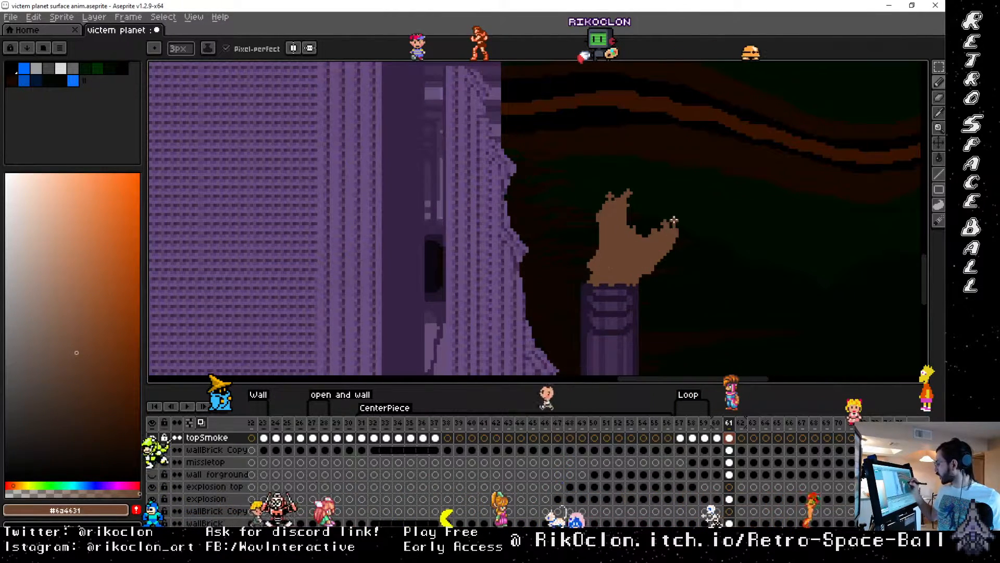
{"action": "key", "text": "e"}
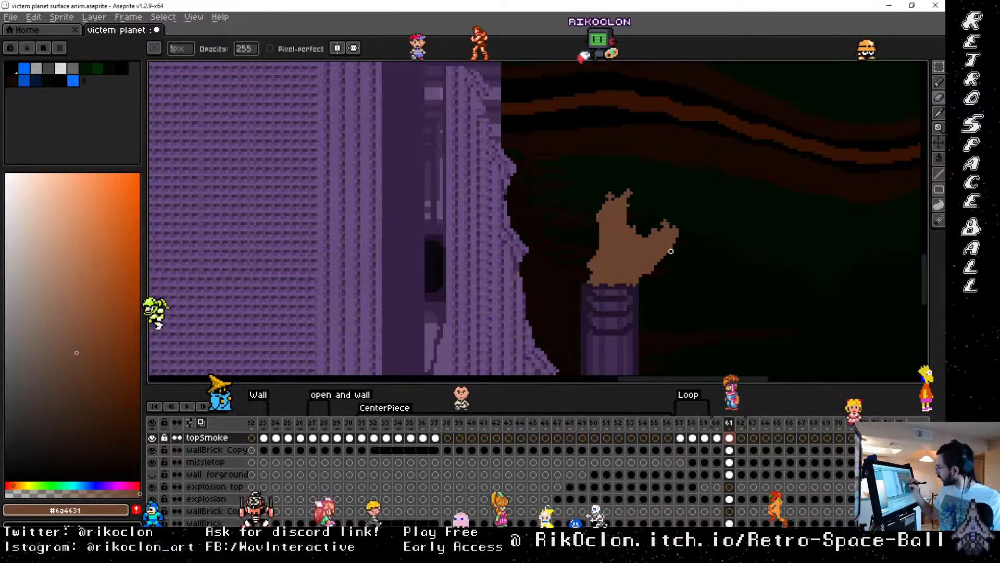
{"action": "left_click_drag", "start_coordinate": [670, 253], "coordinate": [656, 245]}
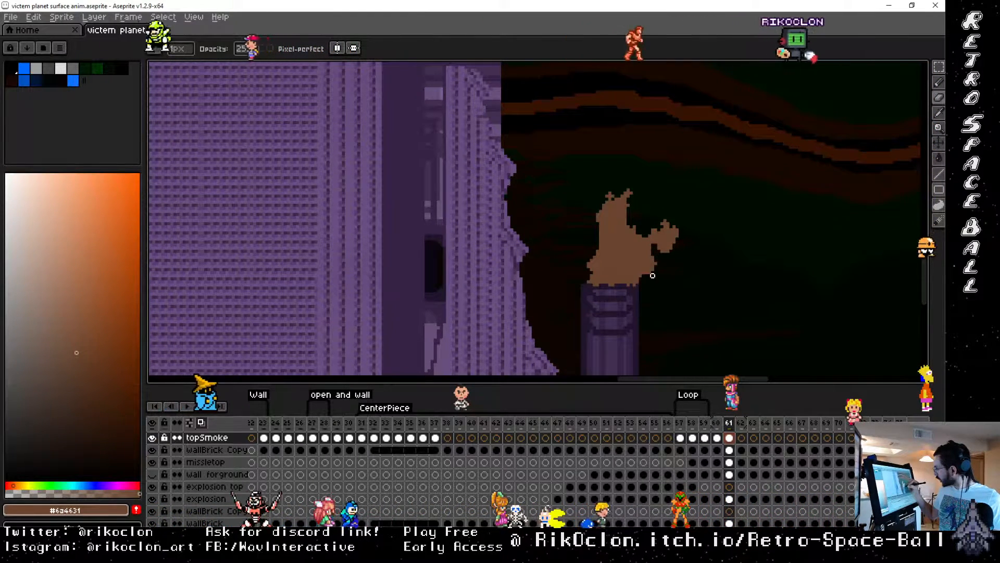
Step: Copy the topSmoke dust from frame 61 into frame 62 by linking the two cels, and unlink the frame 62 cel
{"action": "key", "text": "space"}
{"action": "left_click_drag", "start_coordinate": [562, 302], "coordinate": [863, 256]}
{"action": "left_click_drag", "start_coordinate": [386, 265], "coordinate": [831, 286]}
{"action": "left_click_drag", "start_coordinate": [215, 281], "coordinate": [869, 245]}
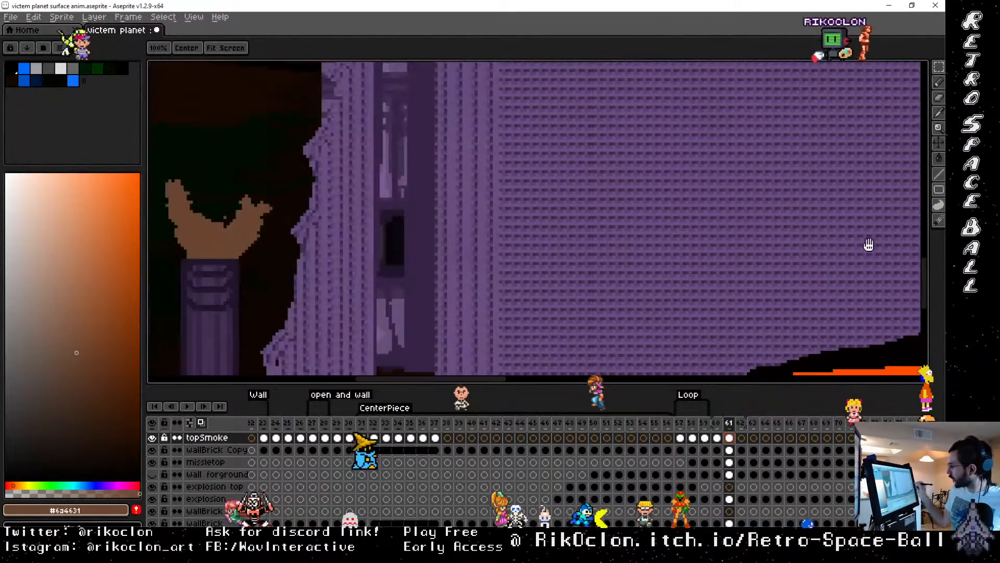
{"action": "left_click", "coordinate": [716, 422]}
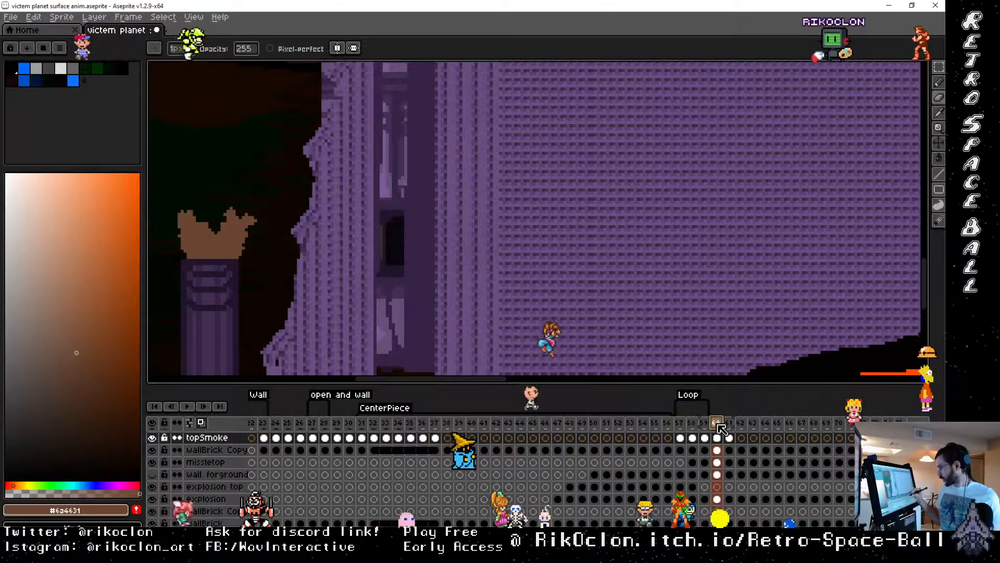
{"action": "left_click", "coordinate": [730, 423]}
{"action": "left_click", "coordinate": [742, 422]}
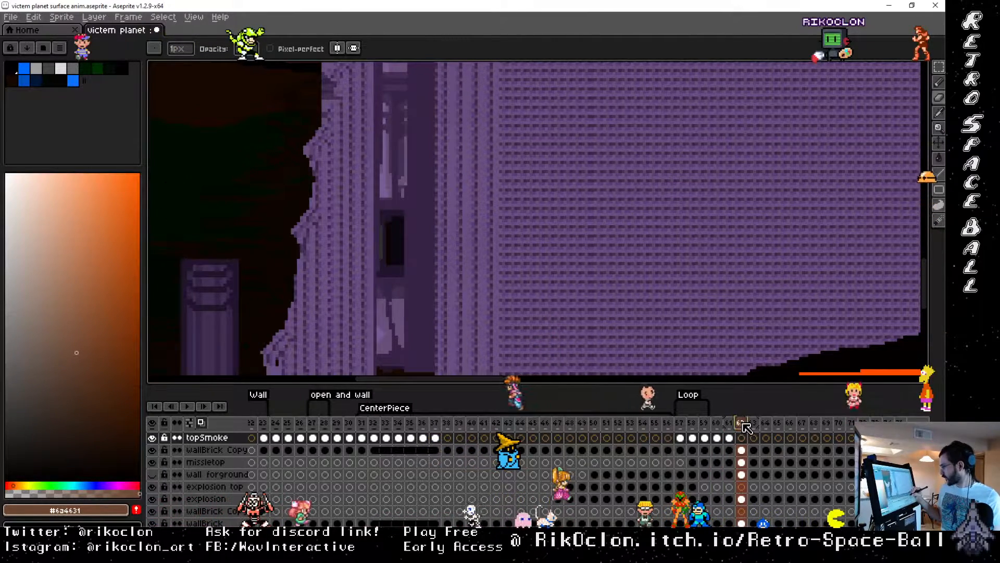
{"action": "left_click_drag", "start_coordinate": [729, 438], "coordinate": [743, 438]}
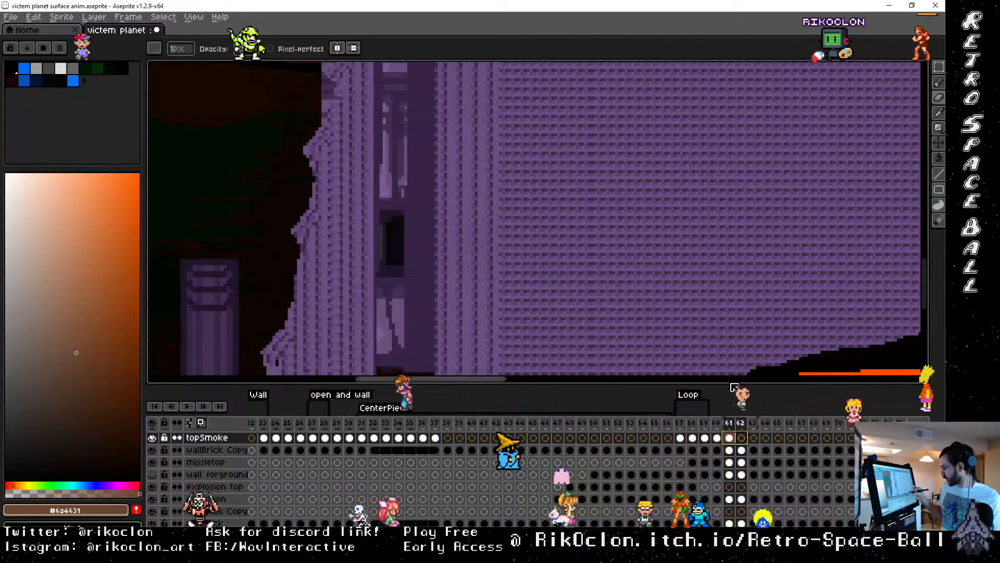
{"action": "right_click", "coordinate": [746, 442]}
{"action": "left_click", "coordinate": [778, 488]}
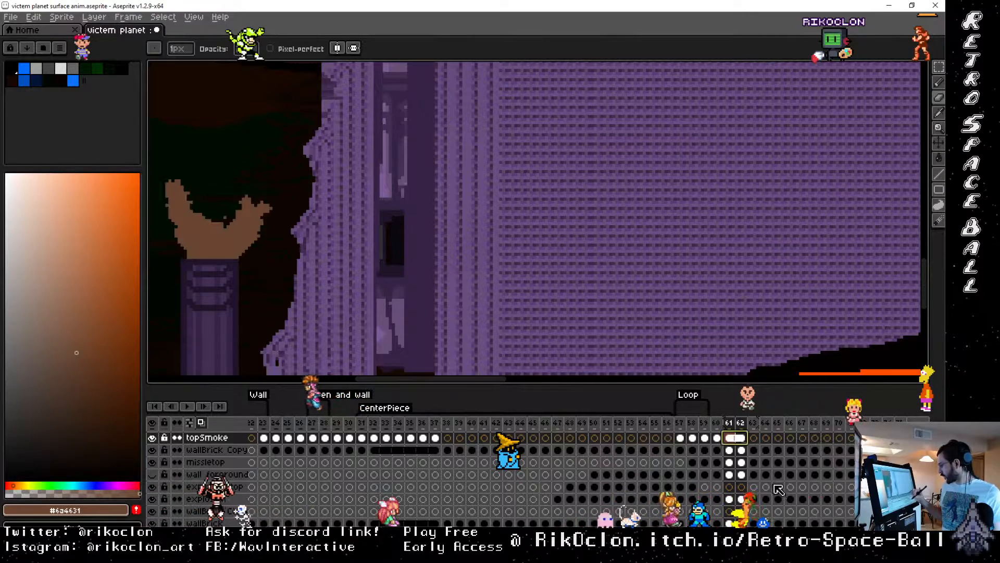
{"action": "right_click", "coordinate": [743, 439]}
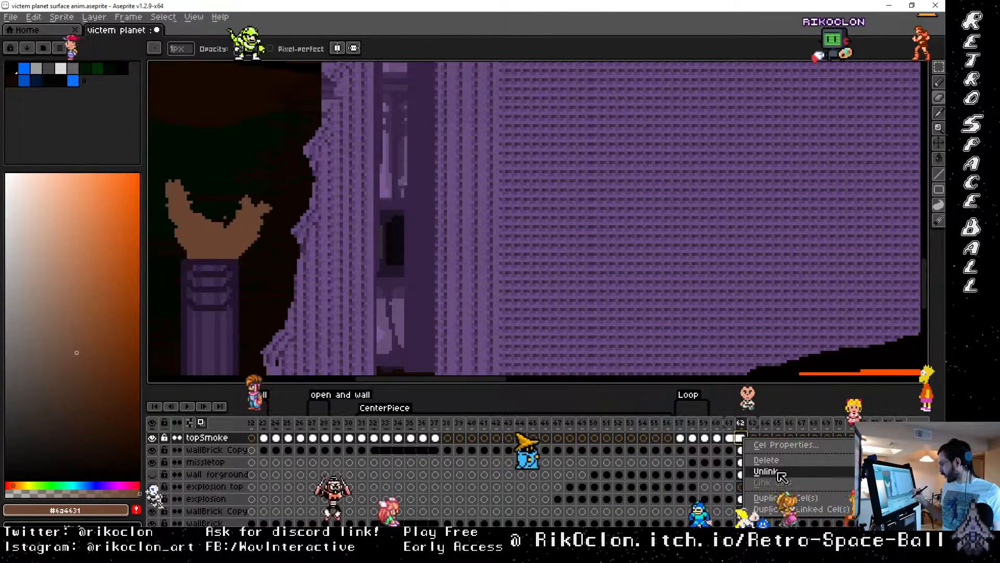
{"action": "left_click", "coordinate": [779, 473]}
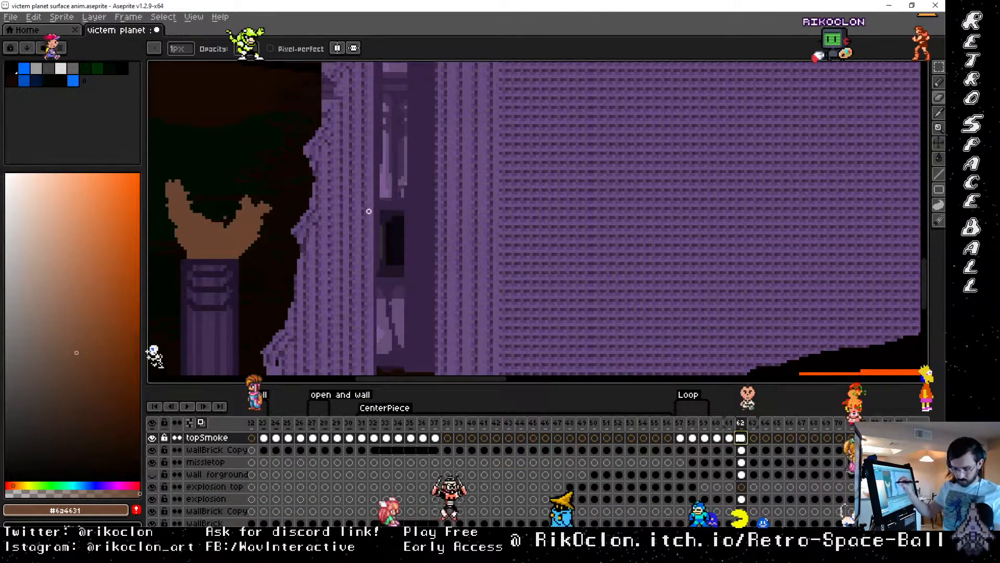
Step: Break the short left pillar's dust in frame 62 into chunks and spread them upward and outward above the base strip
{"action": "left_click_drag", "start_coordinate": [396, 208], "coordinate": [681, 236]}
{"action": "key", "text": "m"}
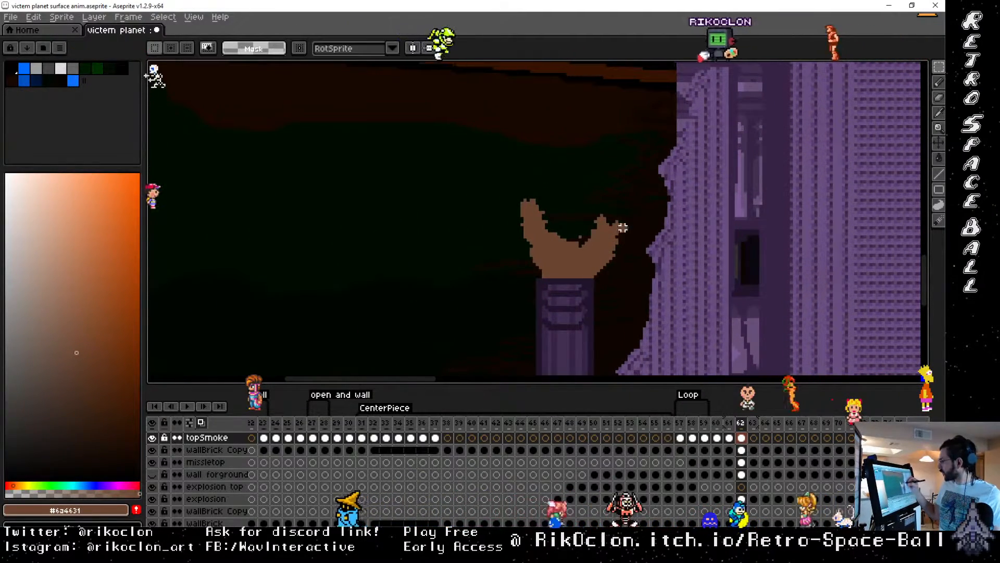
{"action": "left_click_drag", "start_coordinate": [495, 160], "coordinate": [568, 249]}
{"action": "left_click_drag", "start_coordinate": [560, 219], "coordinate": [550, 192]}
{"action": "left_click_drag", "start_coordinate": [643, 259], "coordinate": [580, 183]}
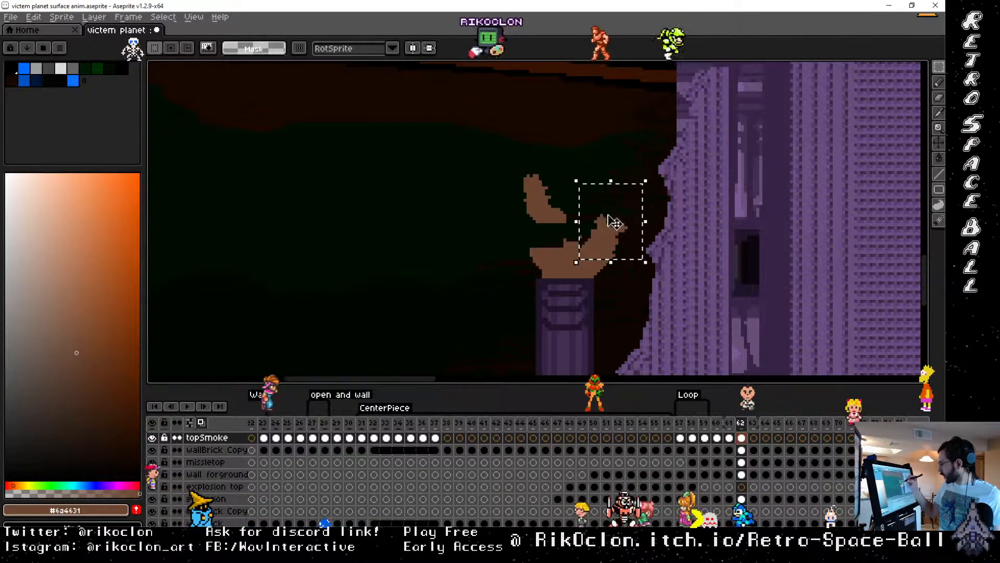
{"action": "left_click_drag", "start_coordinate": [617, 227], "coordinate": [626, 209]}
{"action": "mouse_move", "coordinate": [502, 221]}
{"action": "left_mouse_down"}
{"action": "mouse_move", "coordinate": [569, 256]}
{"action": "mouse_move", "coordinate": [567, 223]}
{"action": "left_mouse_up"}
{"action": "left_click_drag", "start_coordinate": [593, 251], "coordinate": [605, 240]}
{"action": "left_click", "coordinate": [596, 176]}
{"action": "left_click_drag", "start_coordinate": [596, 216], "coordinate": [590, 210]}
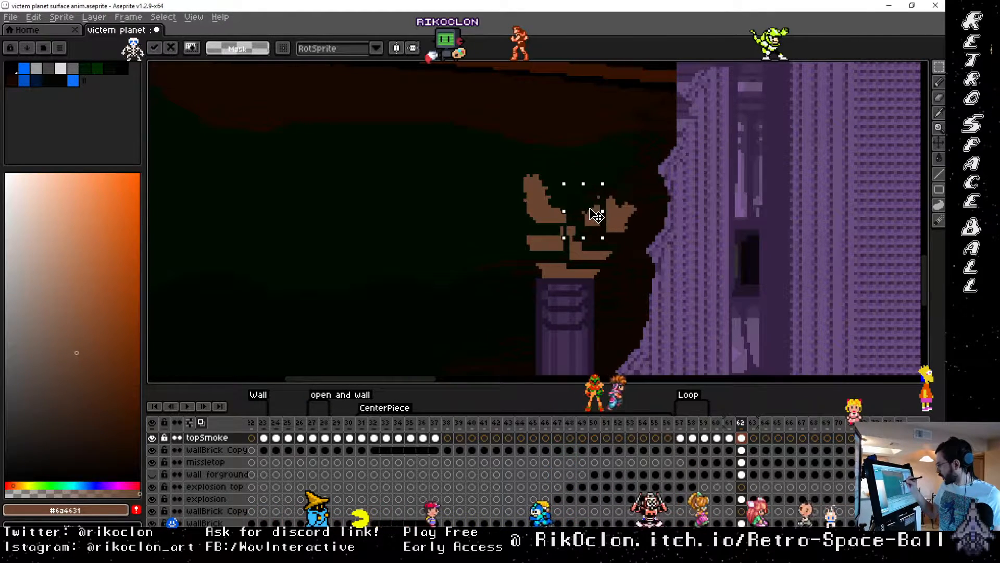
{"action": "left_click", "coordinate": [623, 179]}
Step: Lift the upper part of the tall left tower's dust pile in frame 62 off its base strip
{"action": "key", "text": "space"}
{"action": "left_click_drag", "start_coordinate": [634, 112], "coordinate": [527, 343]}
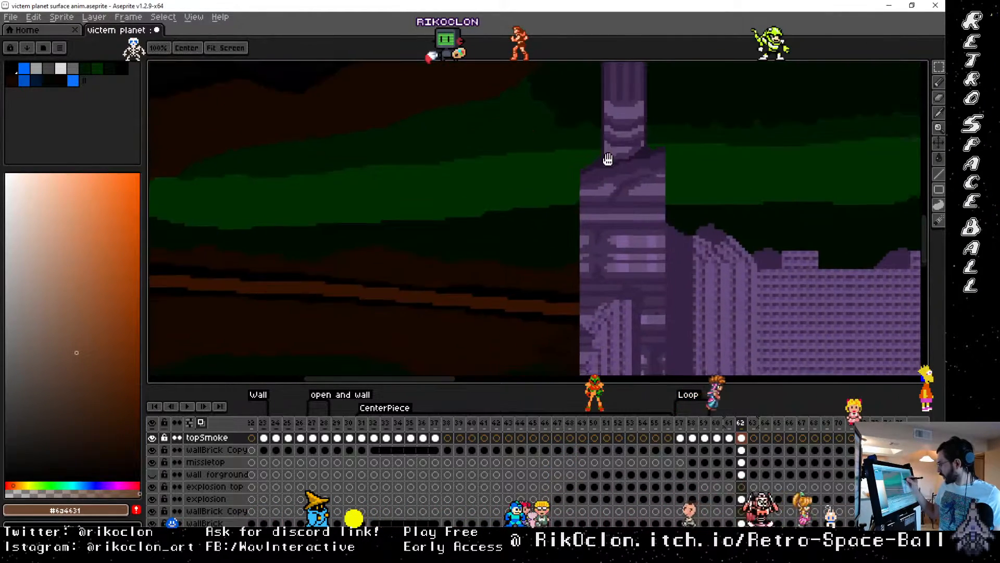
{"action": "left_click_drag", "start_coordinate": [607, 161], "coordinate": [540, 365]}
{"action": "left_click_drag", "start_coordinate": [496, 120], "coordinate": [489, 185]}
{"action": "left_click_drag", "start_coordinate": [546, 249], "coordinate": [548, 250]}
{"action": "left_click_drag", "start_coordinate": [544, 221], "coordinate": [542, 208]}
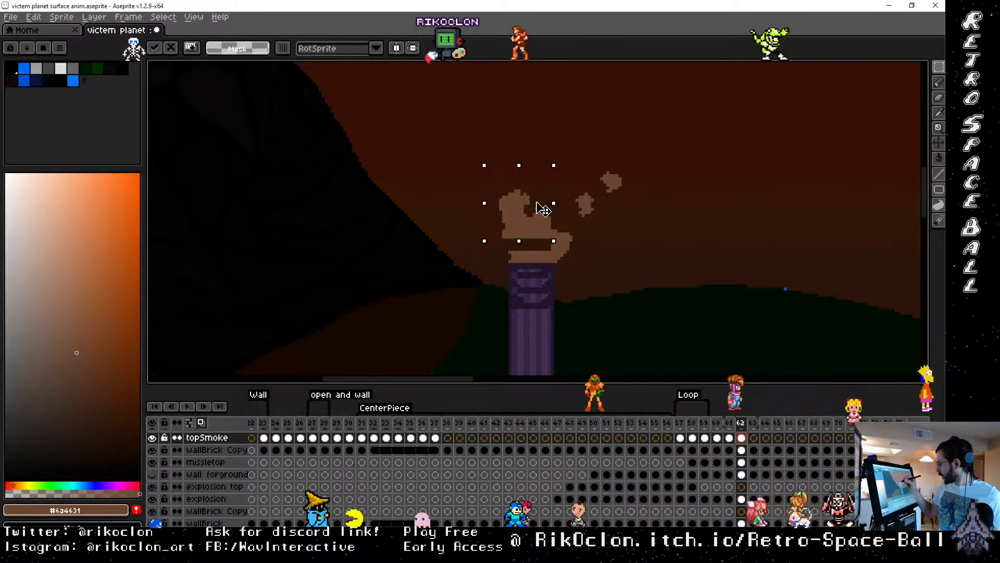
Step: Separate the right edge of the tall left tower's dust in frame 62 and move the trailing specks farther up and right
{"action": "left_click_drag", "start_coordinate": [611, 258], "coordinate": [545, 224]}
{"action": "left_click_drag", "start_coordinate": [584, 245], "coordinate": [587, 239]}
{"action": "left_click_drag", "start_coordinate": [664, 214], "coordinate": [543, 138]}
{"action": "left_click_drag", "start_coordinate": [612, 150], "coordinate": [622, 142]}
{"action": "left_click", "coordinate": [623, 259]}
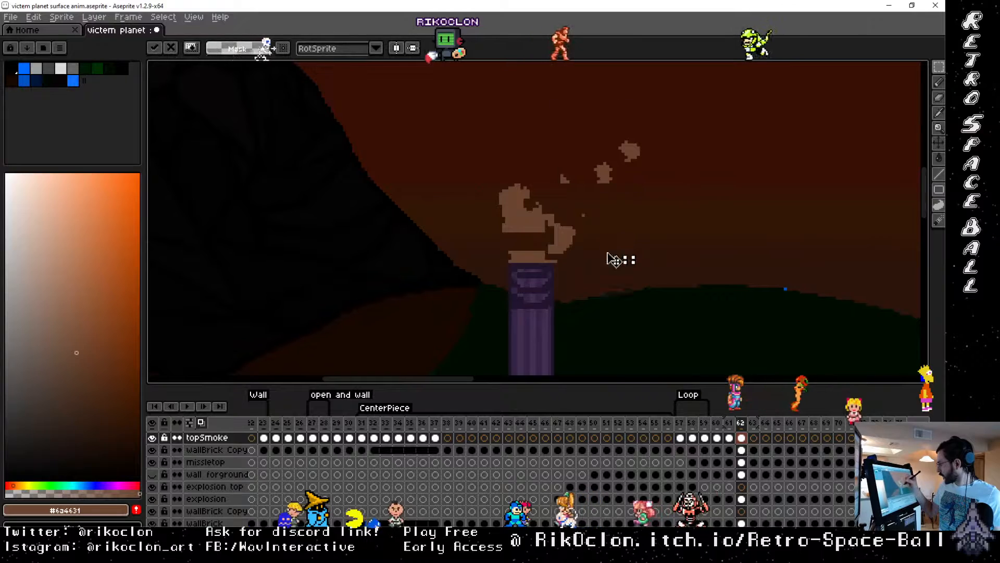
{"action": "left_click_drag", "start_coordinate": [645, 259], "coordinate": [558, 199]}
{"action": "left_click_drag", "start_coordinate": [604, 229], "coordinate": [577, 235]}
{"action": "mouse_move", "coordinate": [543, 206]}
{"action": "left_mouse_down"}
{"action": "mouse_move", "coordinate": [591, 253]}
{"action": "mouse_move", "coordinate": [595, 234]}
{"action": "left_mouse_up"}
Step: Break the tall right tower's dust in frame 62 into chunks, lifting the peak and moving the right side and specks up and outward
{"action": "key", "text": "space"}
{"action": "left_click_drag", "start_coordinate": [765, 273], "coordinate": [591, 268]}
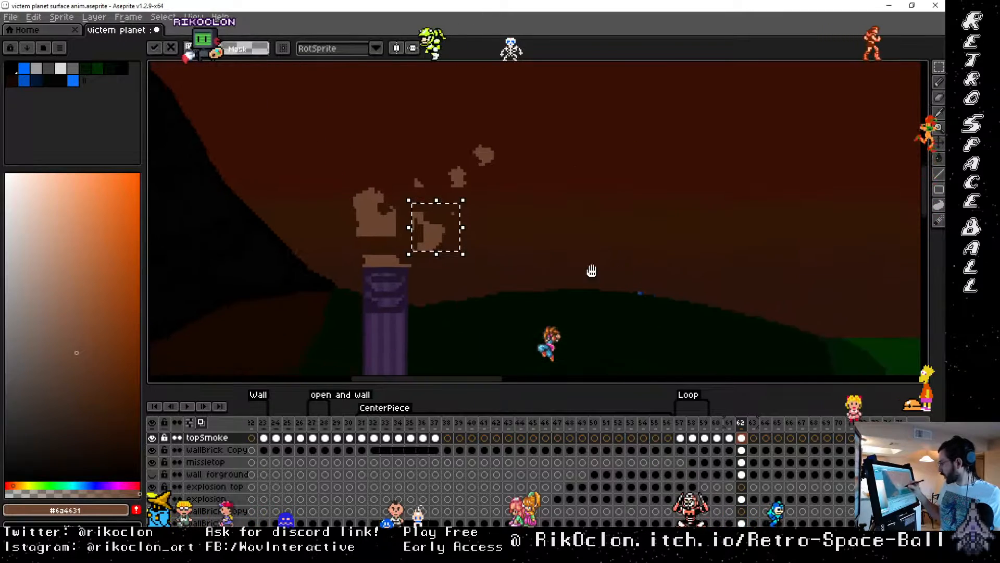
{"action": "left_click_drag", "start_coordinate": [870, 263], "coordinate": [239, 257]}
{"action": "left_click_drag", "start_coordinate": [865, 260], "coordinate": [358, 252]}
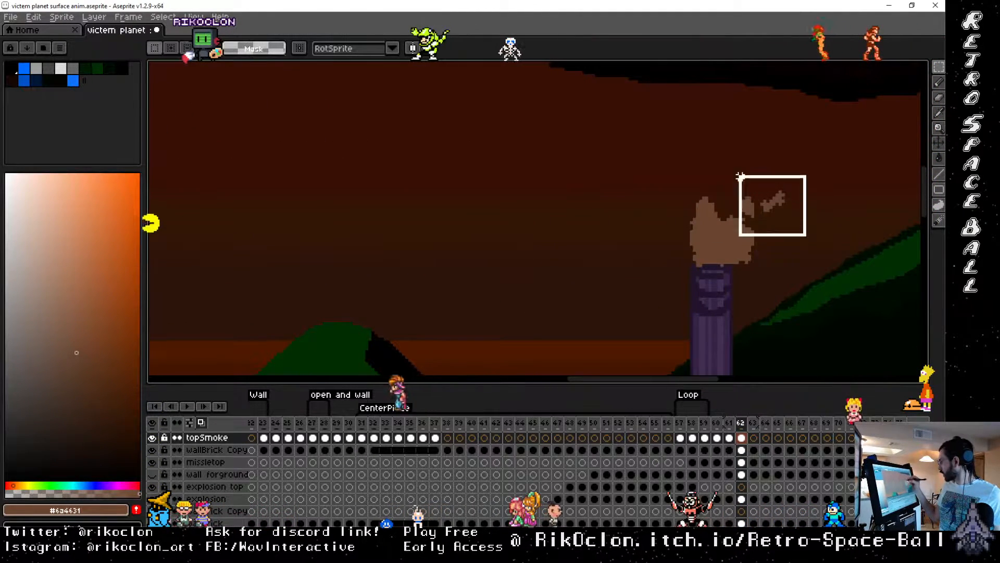
{"action": "left_click_drag", "start_coordinate": [797, 184], "coordinate": [800, 182]}
{"action": "left_click", "coordinate": [670, 161]}
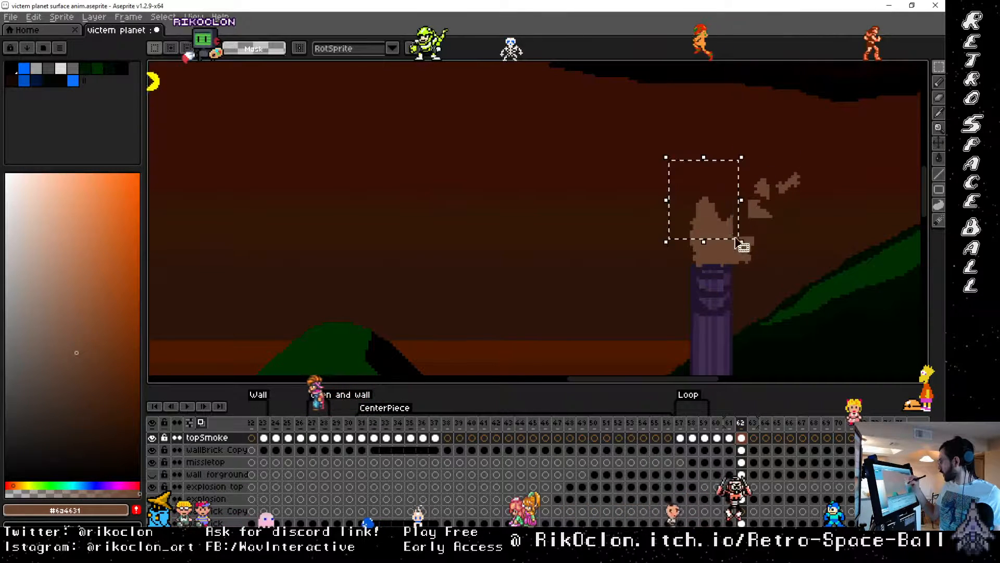
{"action": "left_click_drag", "start_coordinate": [740, 244], "coordinate": [727, 222]}
{"action": "left_click_drag", "start_coordinate": [774, 270], "coordinate": [738, 230]}
{"action": "mouse_move", "coordinate": [756, 254]}
{"action": "left_mouse_down"}
{"action": "mouse_move", "coordinate": [766, 248]}
{"action": "mouse_move", "coordinate": [709, 239]}
{"action": "mouse_move", "coordinate": [745, 204]}
{"action": "left_mouse_up"}
{"action": "left_click", "coordinate": [680, 216]}
Step: Split the short right pillar's dust in frame 62 into chunks spread up and outward from the base, and switch to the 3px pencil
{"action": "left_click_drag", "start_coordinate": [778, 298], "coordinate": [789, 138]}
{"action": "left_click_drag", "start_coordinate": [664, 348], "coordinate": [732, 180]}
{"action": "left_click_drag", "start_coordinate": [683, 362], "coordinate": [709, 225]}
{"action": "left_click_drag", "start_coordinate": [847, 313], "coordinate": [695, 201]}
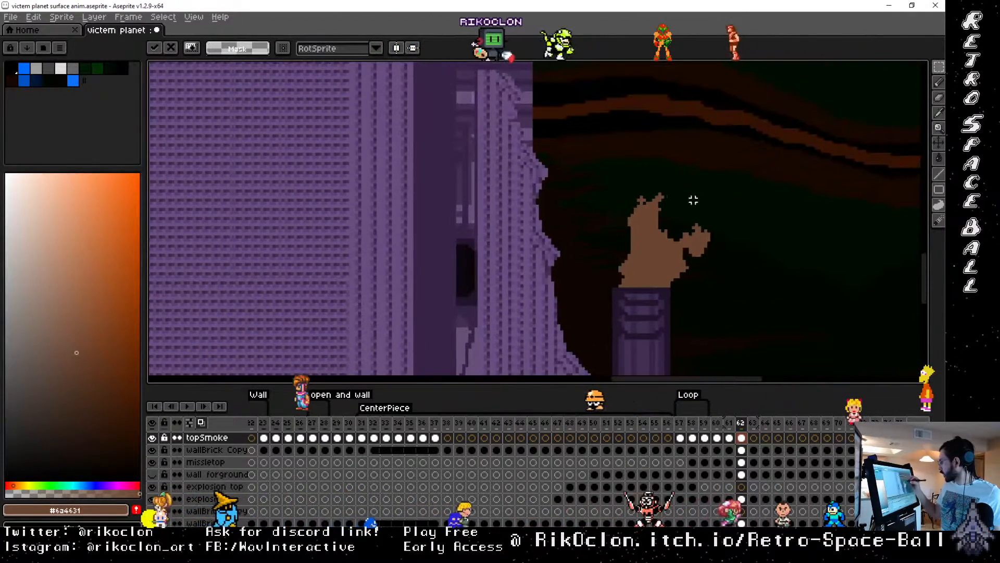
{"action": "left_click_drag", "start_coordinate": [748, 272], "coordinate": [669, 199]}
{"action": "left_click_drag", "start_coordinate": [703, 239], "coordinate": [719, 232]}
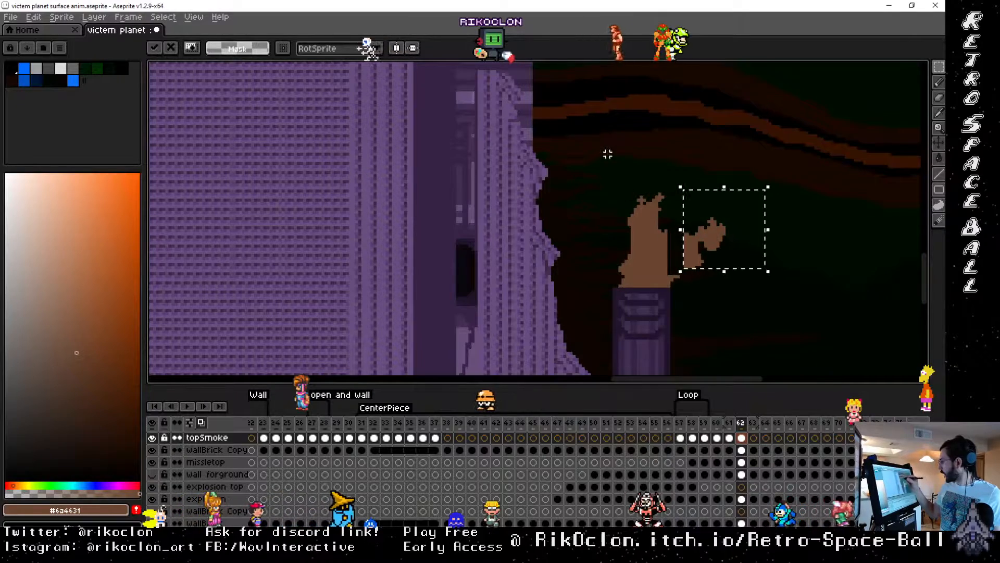
{"action": "mouse_move", "coordinate": [607, 153]}
{"action": "left_mouse_down"}
{"action": "mouse_move", "coordinate": [669, 250]}
{"action": "mouse_move", "coordinate": [662, 208]}
{"action": "left_mouse_up"}
{"action": "mouse_move", "coordinate": [595, 206]}
{"action": "left_mouse_down"}
{"action": "mouse_move", "coordinate": [648, 274]}
{"action": "mouse_move", "coordinate": [627, 244]}
{"action": "left_mouse_up"}
{"action": "left_click_drag", "start_coordinate": [686, 292], "coordinate": [699, 270]}
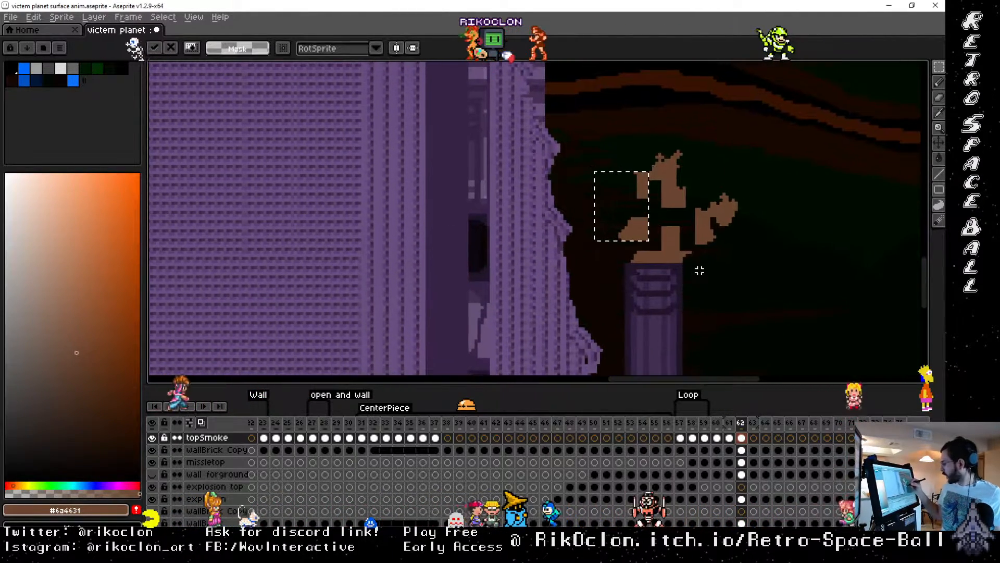
{"action": "key", "text": "b"}
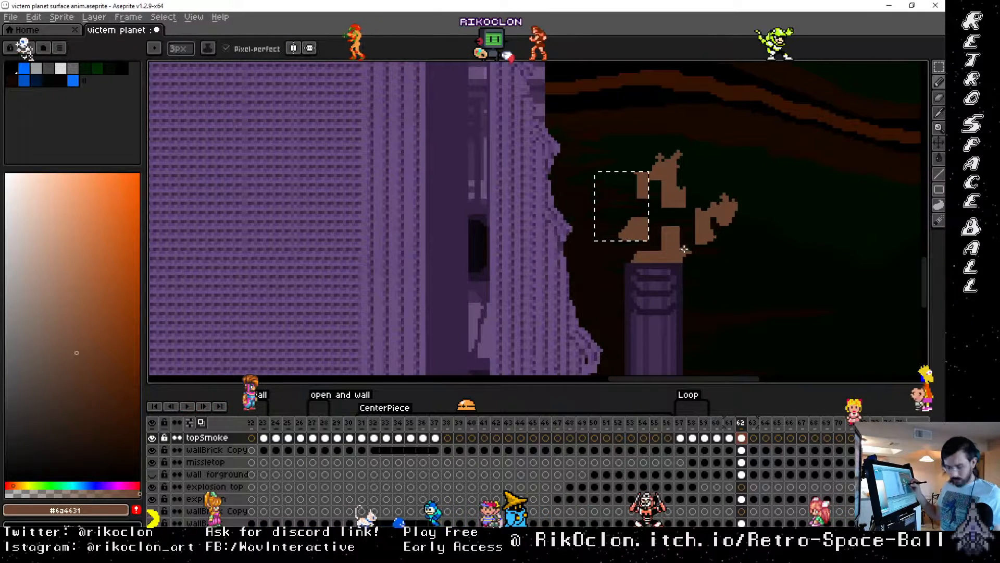
Step: Deselect and fill the gaps between the dust chunks above the short right pillar and the tall right tower in frame 62 with brown
{"action": "key", "text": "ctrl+d"}
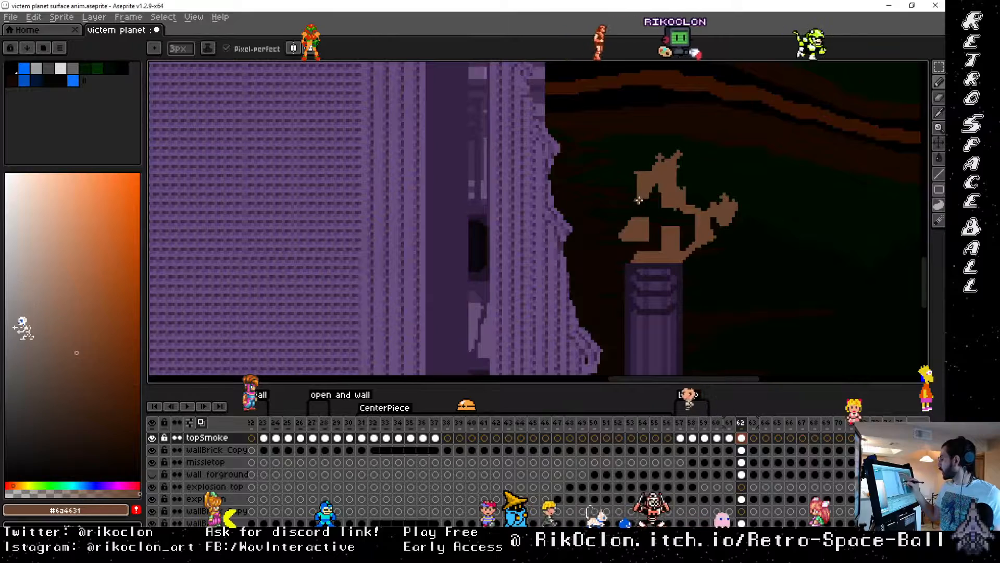
{"action": "mouse_move", "coordinate": [626, 250]}
{"action": "left_mouse_down"}
{"action": "mouse_move", "coordinate": [648, 229]}
{"action": "mouse_move", "coordinate": [661, 245]}
{"action": "mouse_move", "coordinate": [653, 239]}
{"action": "mouse_move", "coordinate": [688, 231]}
{"action": "left_mouse_up"}
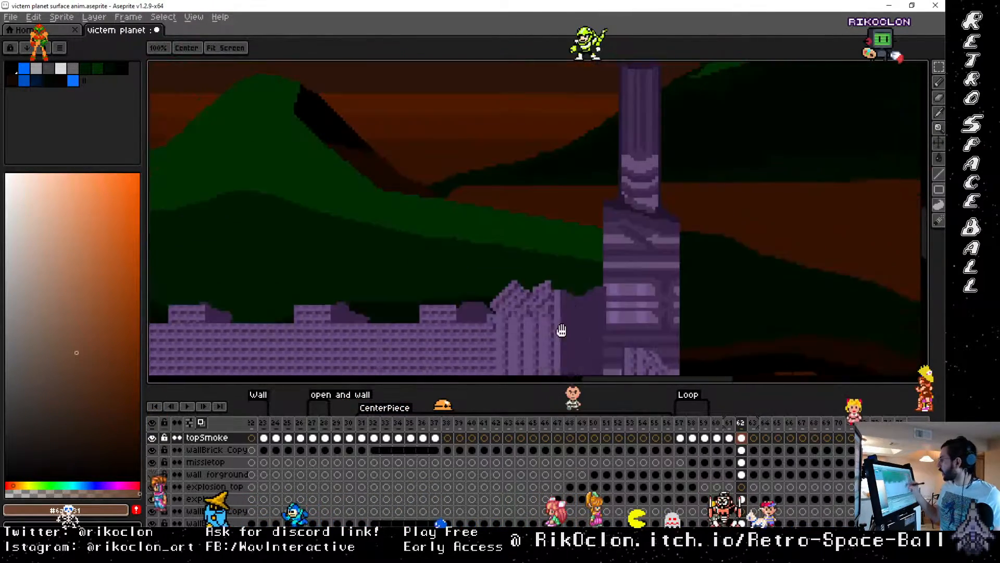
{"action": "left_click_drag", "start_coordinate": [666, 368], "coordinate": [654, 426]}
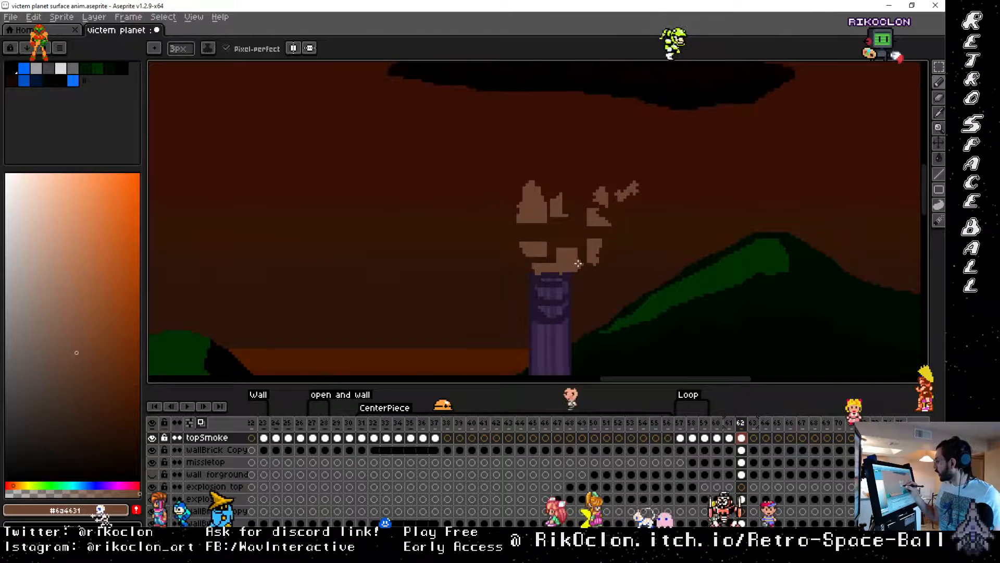
{"action": "mouse_move", "coordinate": [596, 235]}
{"action": "left_mouse_down"}
{"action": "mouse_move", "coordinate": [604, 224]}
{"action": "mouse_move", "coordinate": [592, 213]}
{"action": "mouse_move", "coordinate": [535, 208]}
{"action": "mouse_move", "coordinate": [522, 244]}
{"action": "mouse_move", "coordinate": [534, 262]}
{"action": "mouse_move", "coordinate": [527, 233]}
{"action": "mouse_move", "coordinate": [543, 237]}
{"action": "mouse_move", "coordinate": [545, 255]}
{"action": "mouse_move", "coordinate": [554, 222]}
{"action": "mouse_move", "coordinate": [551, 256]}
{"action": "mouse_move", "coordinate": [553, 246]}
{"action": "left_mouse_up"}
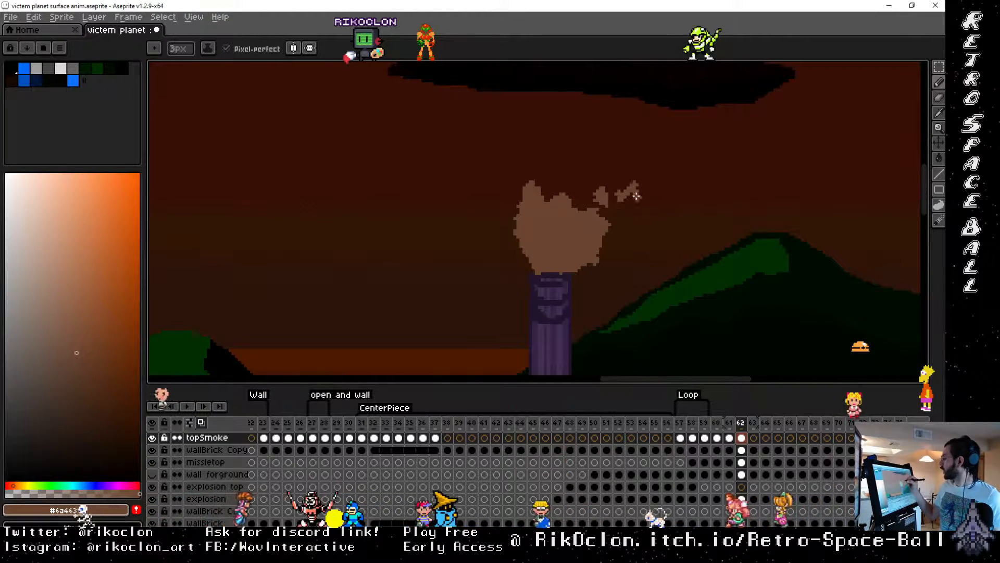
Step: Erase the dust edges above the tall right tower in frame 62 at 1px, making the right side jagged and trimming the left side and peak
{"action": "key", "text": "space"}
{"action": "left_click_drag", "start_coordinate": [505, 306], "coordinate": [825, 224]}
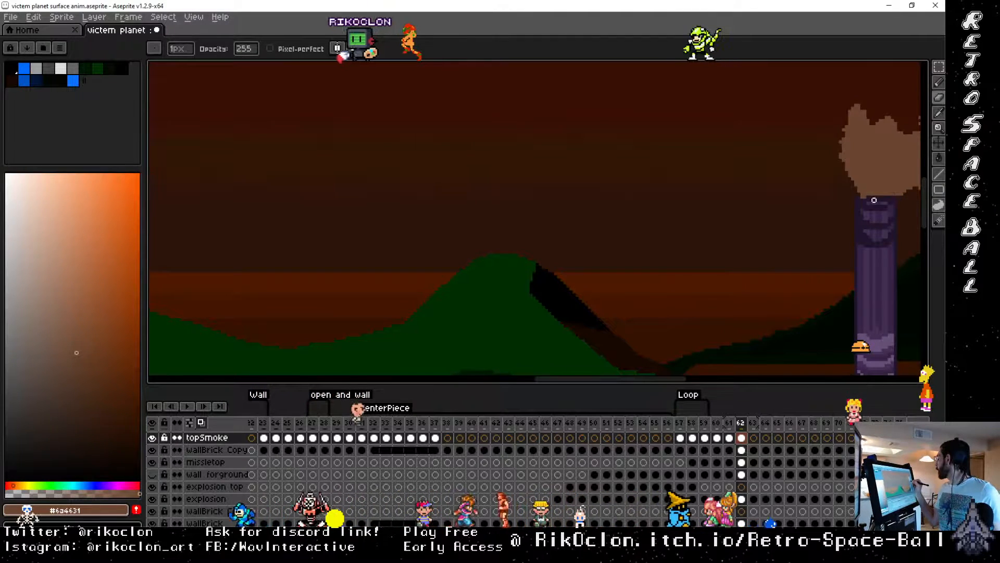
{"action": "key", "text": "space"}
{"action": "left_click_drag", "start_coordinate": [880, 200], "coordinate": [621, 276]}
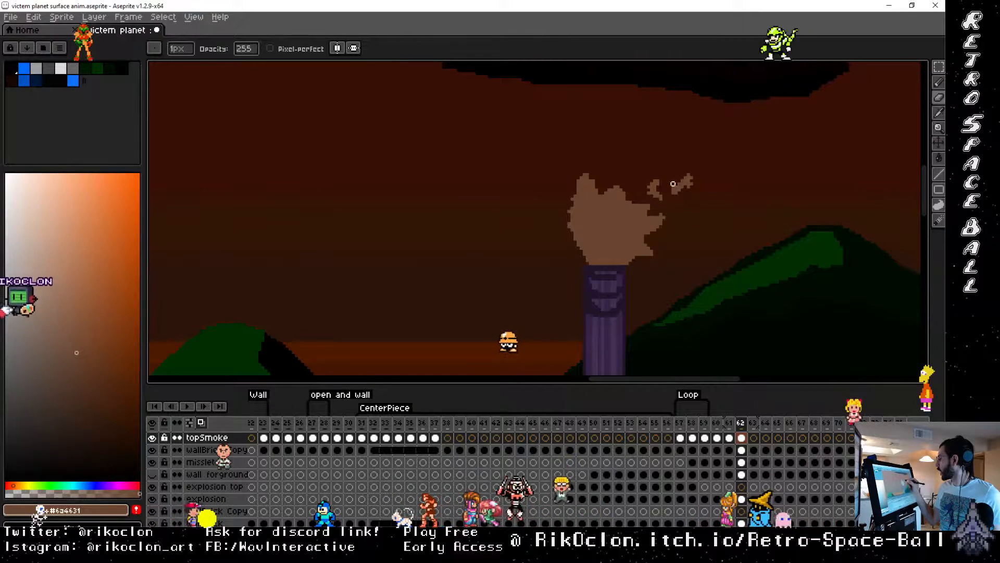
{"action": "key", "text": "space"}
{"action": "mouse_move", "coordinate": [555, 295]}
{"action": "left_mouse_down"}
{"action": "mouse_move", "coordinate": [540, 317]}
{"action": "mouse_move", "coordinate": [623, 305]}
{"action": "left_mouse_up"}
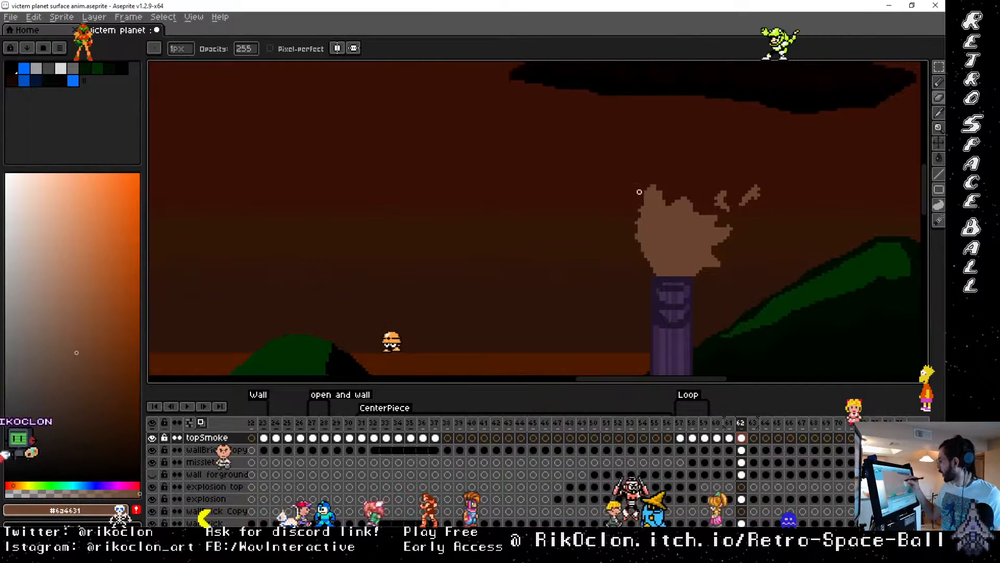
{"action": "mouse_move", "coordinate": [636, 235]}
{"action": "left_mouse_down"}
{"action": "mouse_move", "coordinate": [639, 213]}
{"action": "mouse_move", "coordinate": [642, 242]}
{"action": "left_mouse_up"}
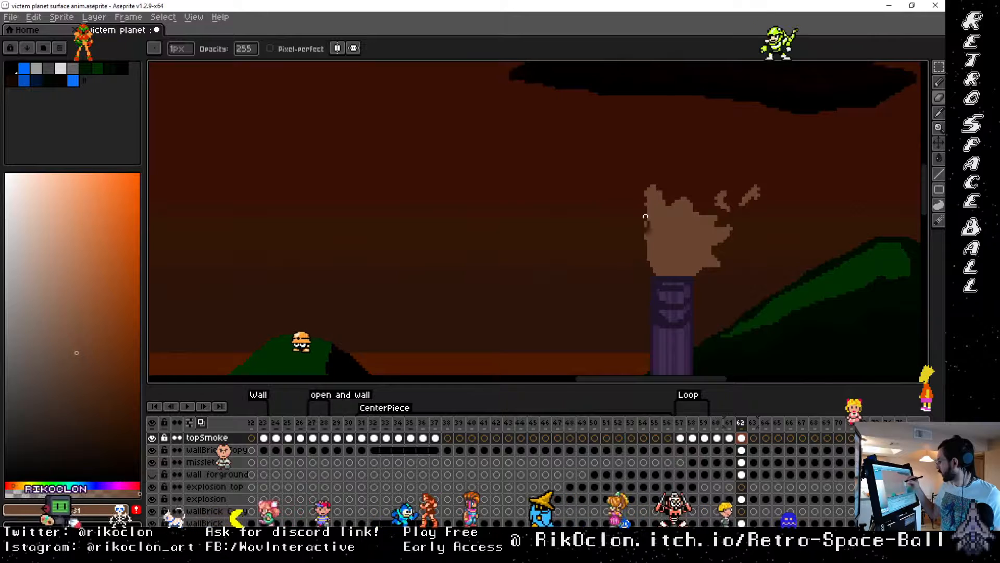
{"action": "left_click_drag", "start_coordinate": [645, 198], "coordinate": [651, 190]}
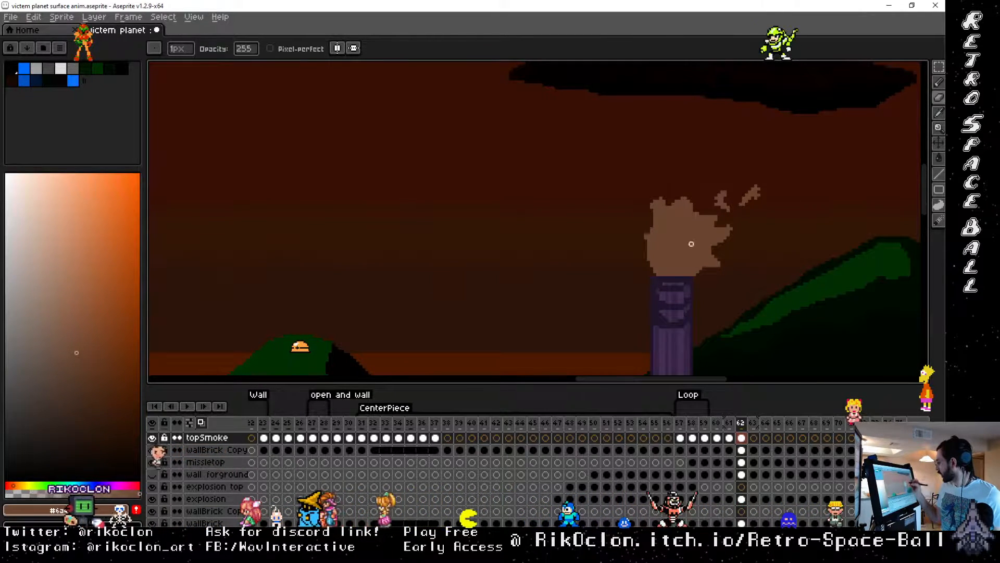
Step: Comparing against frame 61, erase the right side of the tall right tower's dust in frame 62 narrower and carve a notch between its top spikes
{"action": "left_click", "coordinate": [729, 422]}
{"action": "left_click", "coordinate": [741, 423]}
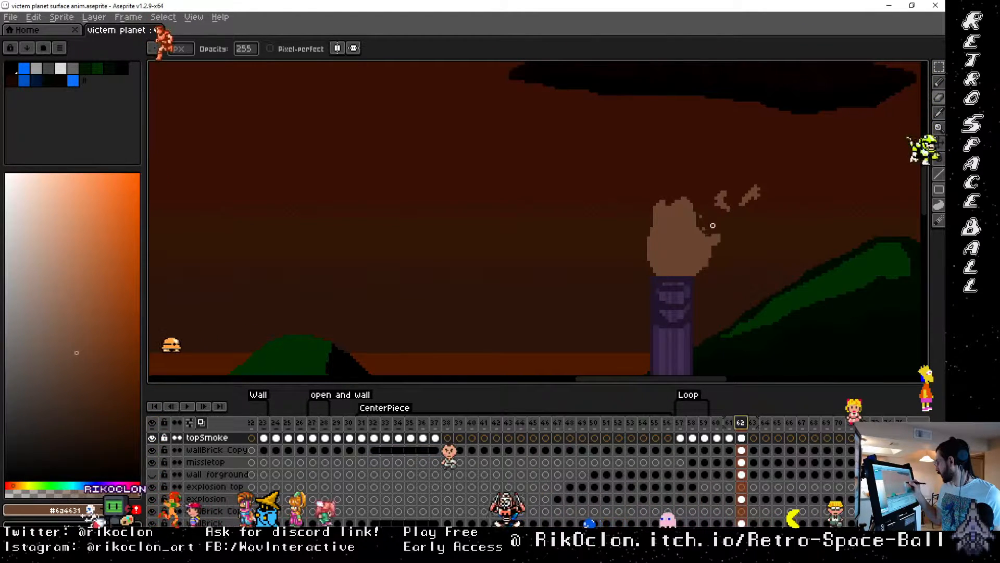
{"action": "left_click", "coordinate": [729, 423]}
{"action": "left_click", "coordinate": [742, 423]}
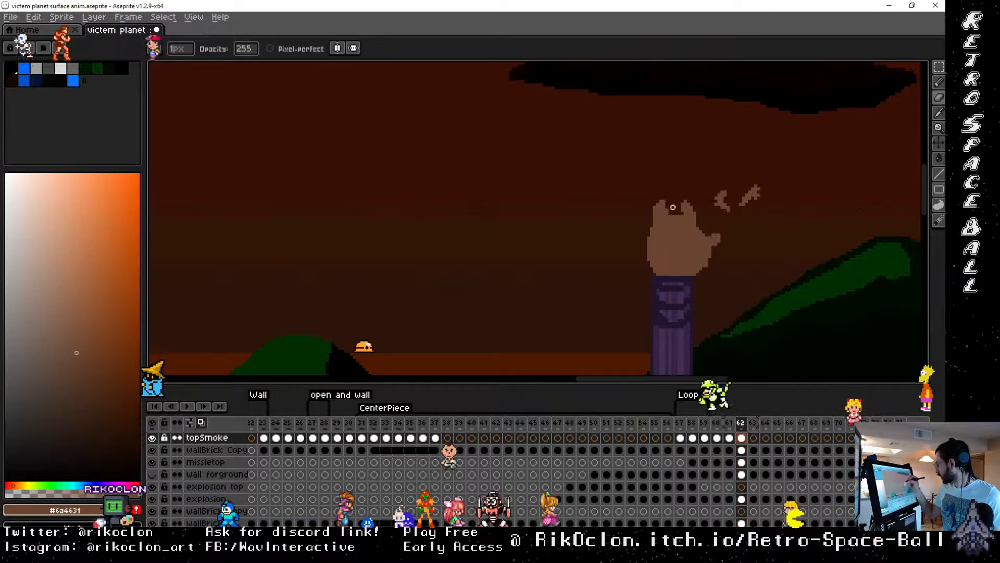
{"action": "left_click_drag", "start_coordinate": [663, 203], "coordinate": [680, 219]}
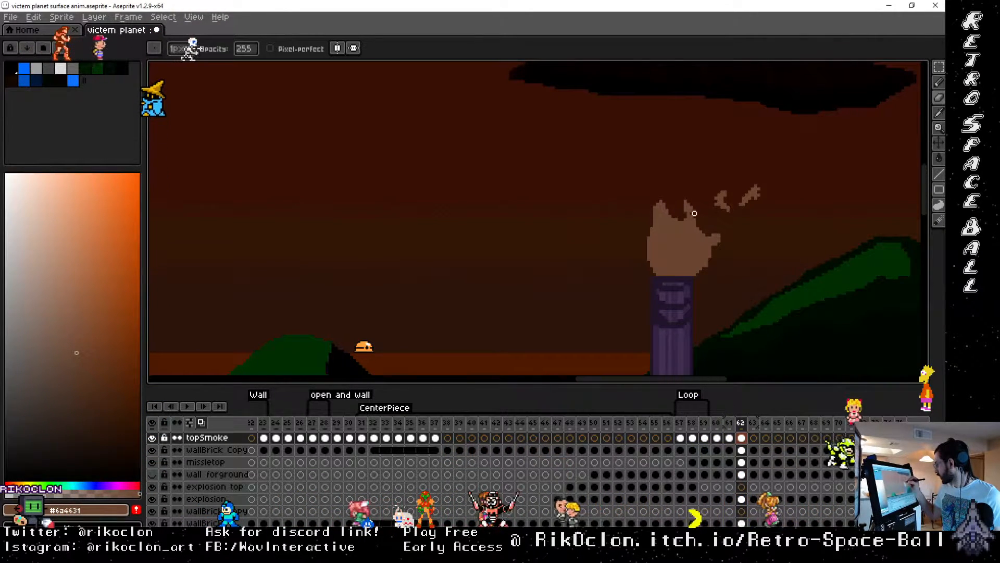
{"action": "left_click", "coordinate": [731, 425]}
{"action": "left_click", "coordinate": [744, 425]}
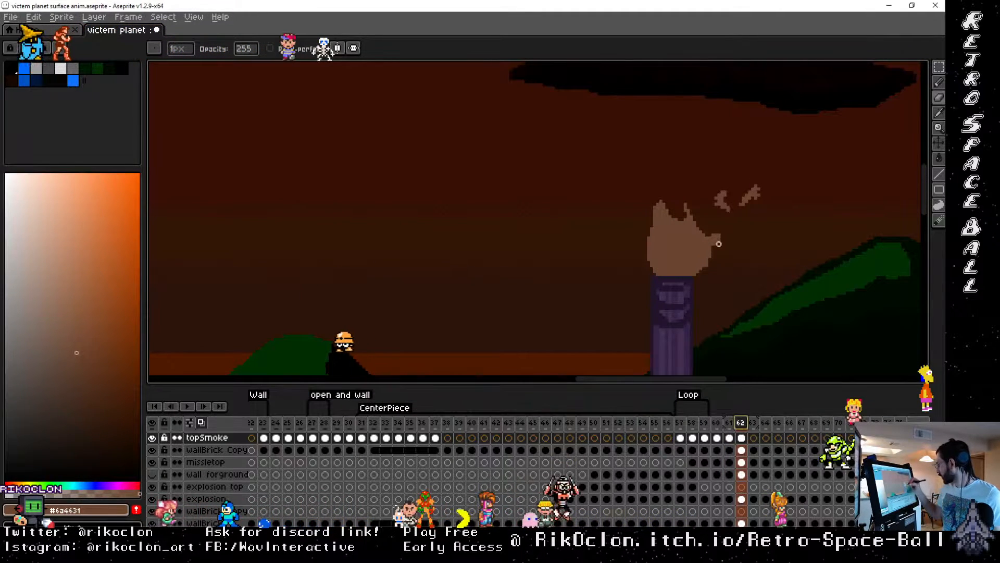
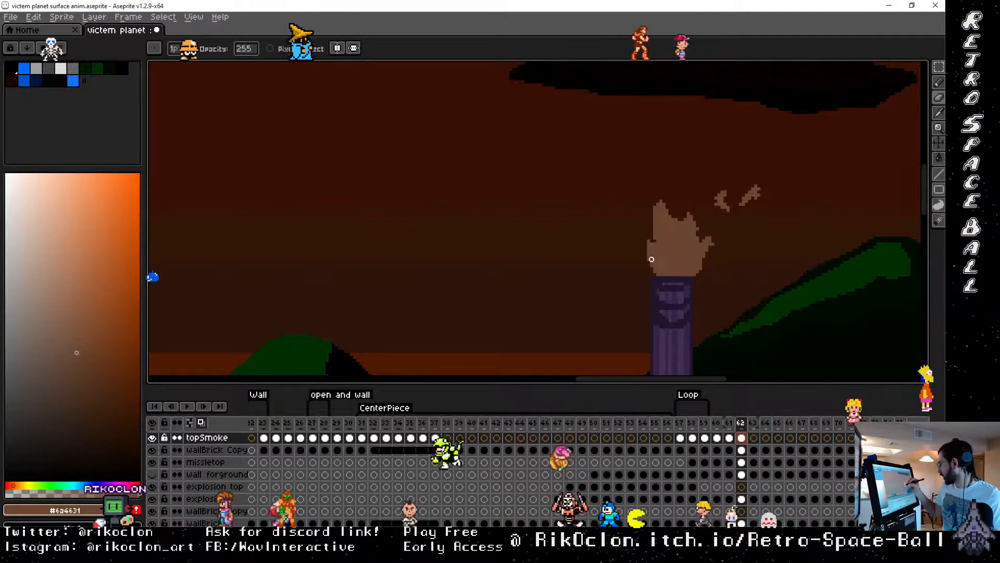
Step: Compare the topSmoke shapes on frames 61 and 62
{"action": "key", "text": "Left"}
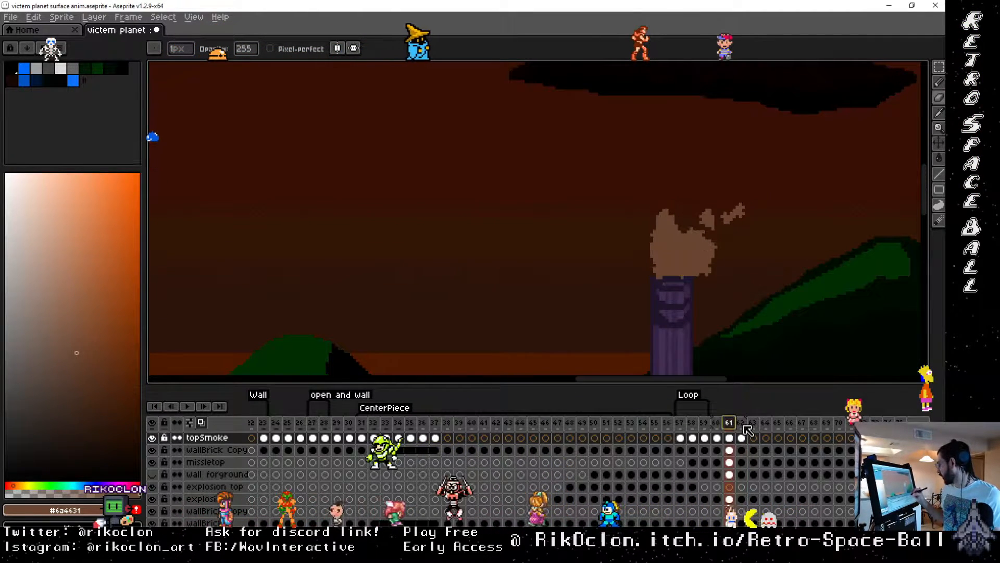
{"action": "left_click", "coordinate": [745, 426]}
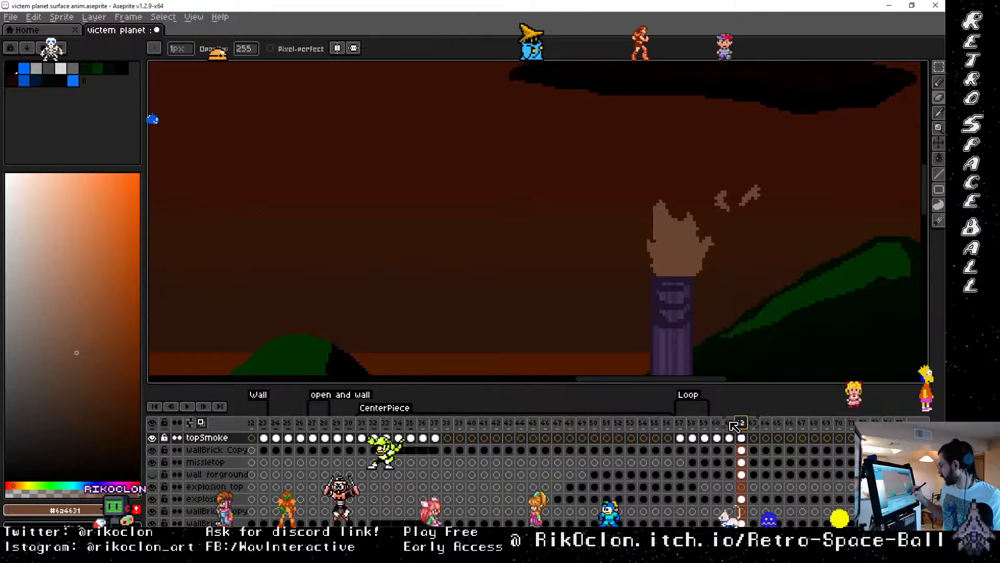
{"action": "key", "text": "space"}
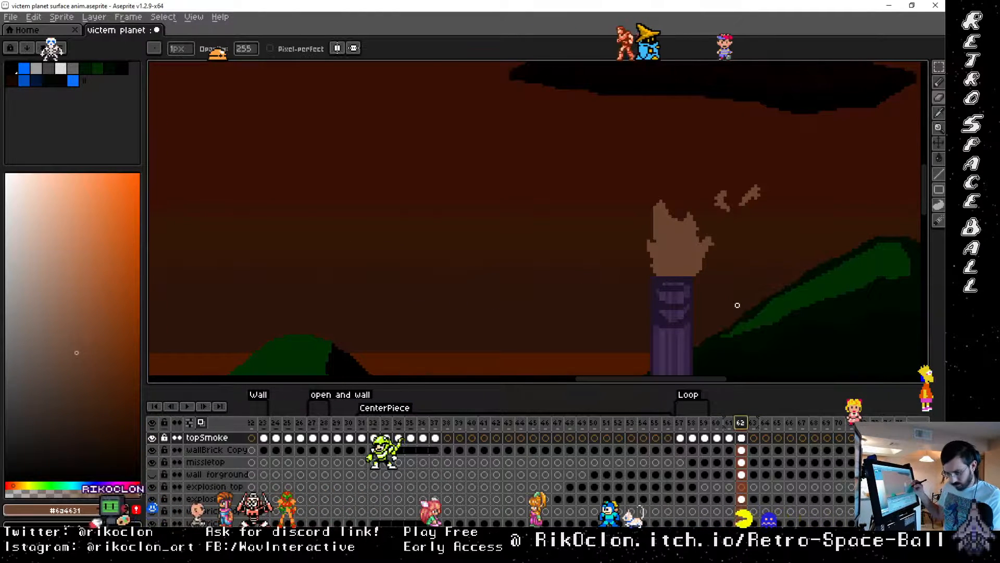
Step: On frame 62, fill the gaps in the smoke above the rear left tower into one solid plume and erase the stray pixels
{"action": "scroll", "coordinate": [737, 305], "scroll_direction": "down", "scroll_amount": 4}
{"action": "key", "text": "ctrl"}
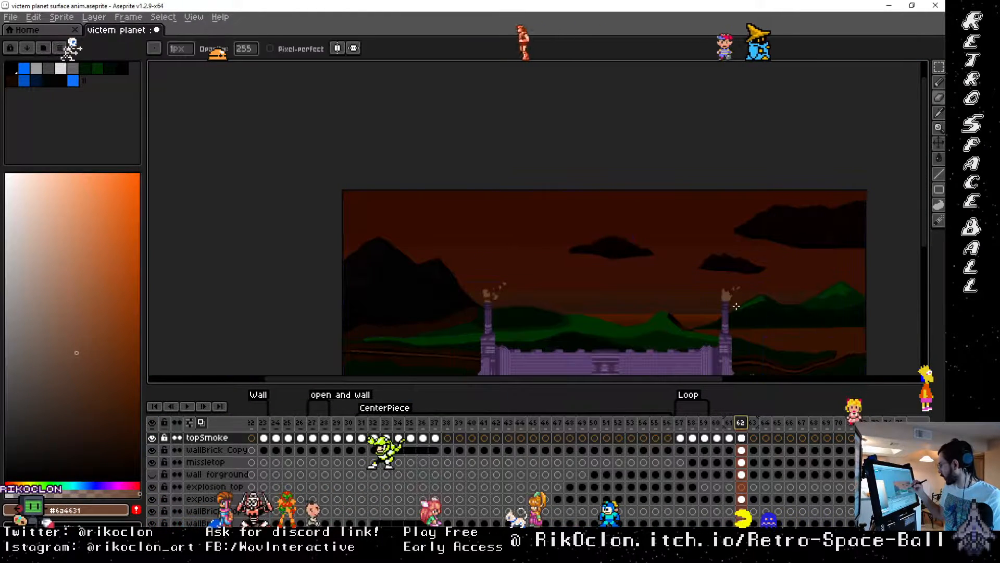
{"action": "key", "text": "space"}
{"action": "left_click_drag", "start_coordinate": [756, 313], "coordinate": [762, 207]}
{"action": "left_click_drag", "start_coordinate": [667, 197], "coordinate": [852, 225]}
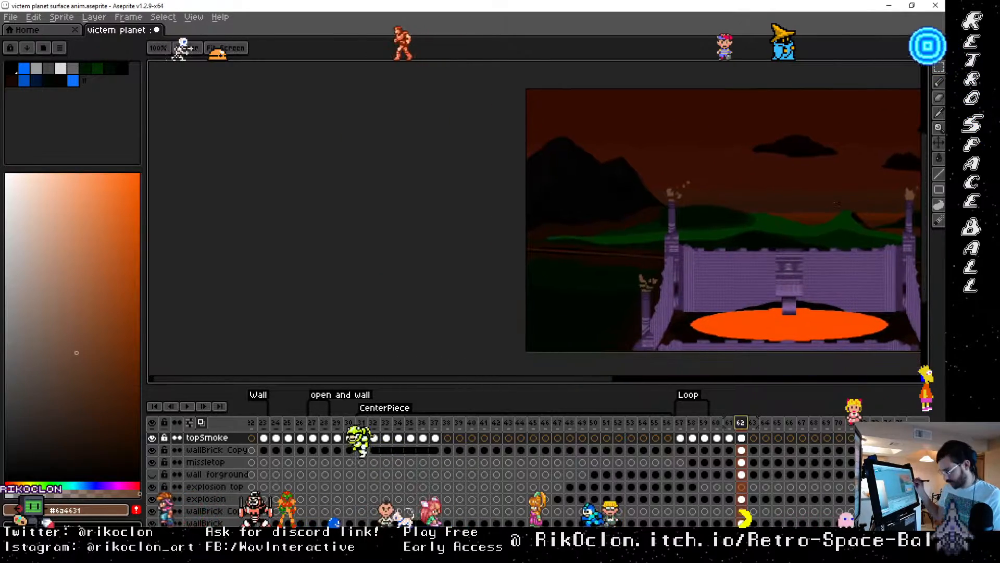
{"action": "scroll", "coordinate": [833, 208], "scroll_direction": "up", "scroll_amount": 3}
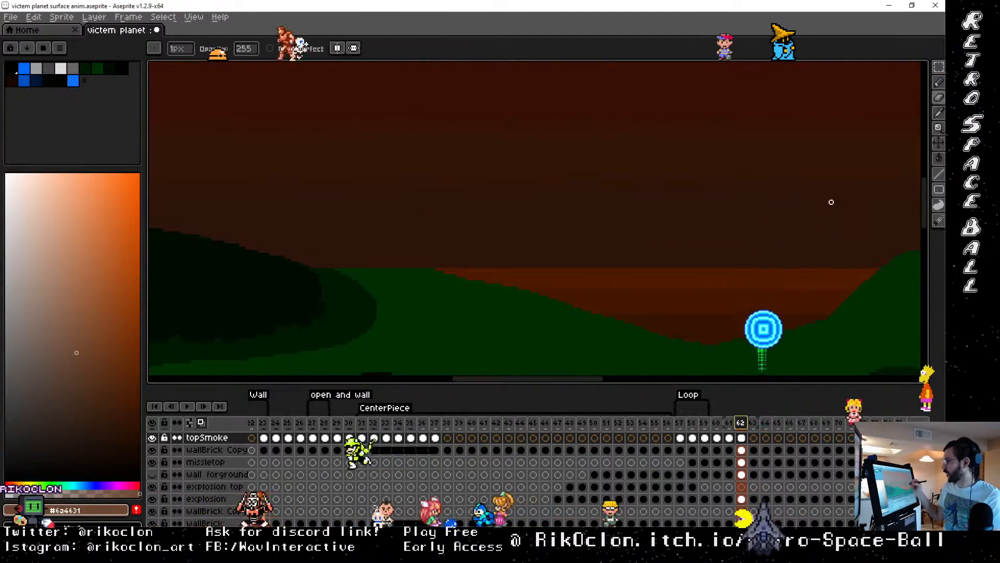
{"action": "key", "text": "space"}
{"action": "left_click_drag", "start_coordinate": [401, 239], "coordinate": [689, 191]}
{"action": "left_click_drag", "start_coordinate": [520, 209], "coordinate": [630, 324]}
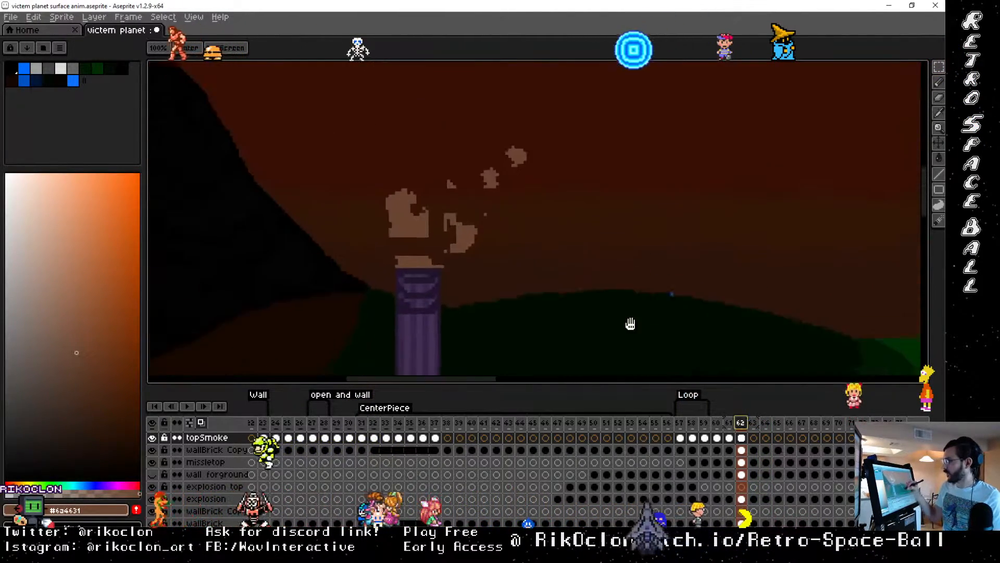
{"action": "left_click_drag", "start_coordinate": [563, 268], "coordinate": [677, 280]}
{"action": "scroll", "coordinate": [659, 290], "scroll_direction": "up", "scroll_amount": 1}
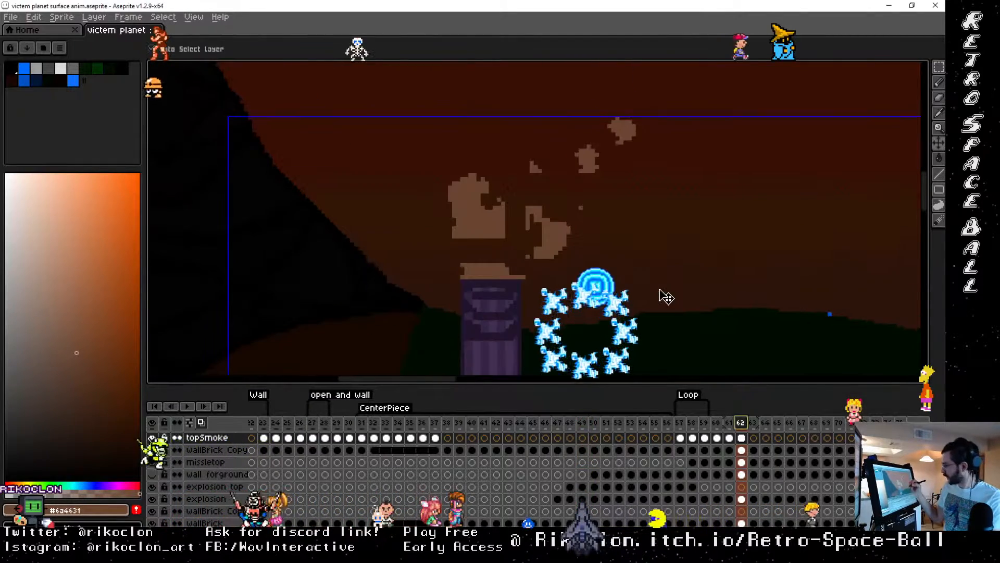
{"action": "mouse_move", "coordinate": [537, 248]}
{"action": "left_mouse_down"}
{"action": "mouse_move", "coordinate": [618, 267]}
{"action": "mouse_move", "coordinate": [608, 290]}
{"action": "mouse_move", "coordinate": [621, 280]}
{"action": "left_mouse_up"}
{"action": "key", "text": "e"}
{"action": "left_click_drag", "start_coordinate": [612, 238], "coordinate": [582, 238]}
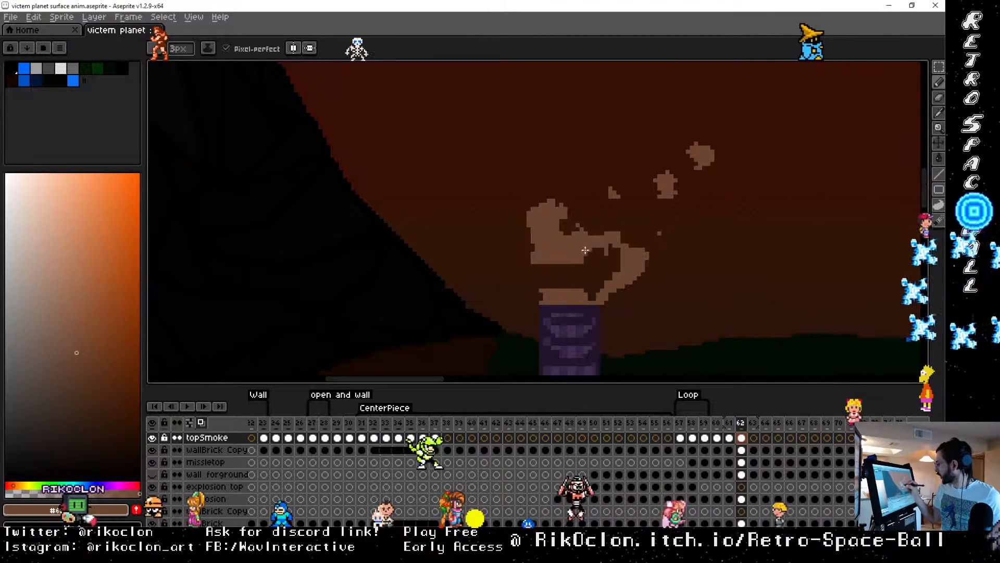
{"action": "left_click_drag", "start_coordinate": [534, 262], "coordinate": [547, 290]}
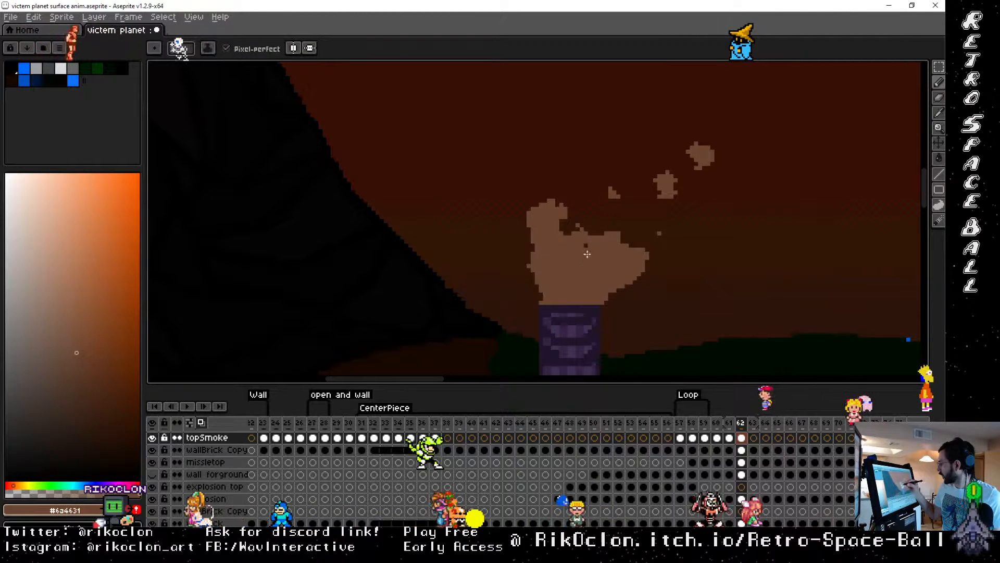
{"action": "key", "text": "e"}
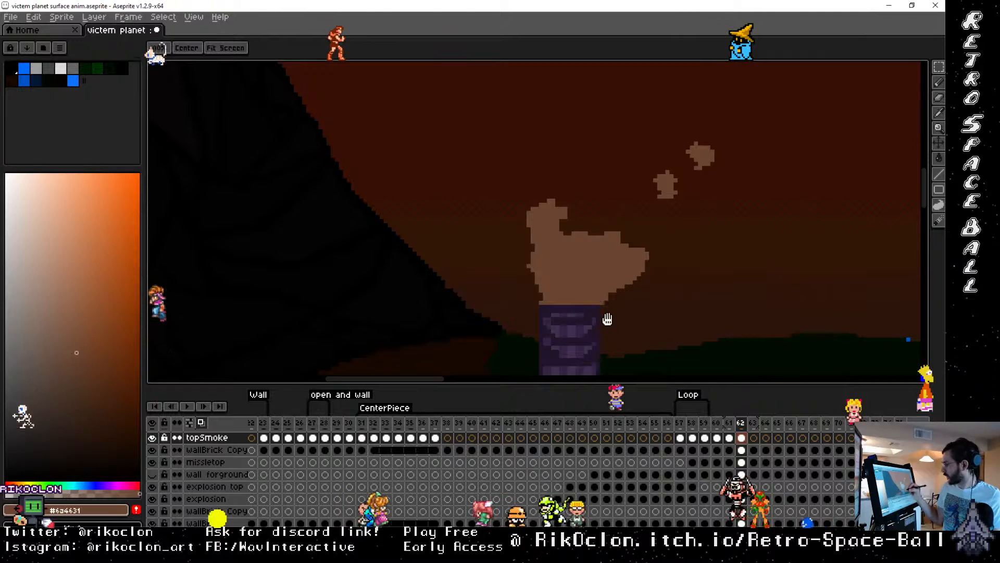
Step: On frame 62, join the broken smoke pieces above the front left tower into one solid plume and clean up its upper edge
{"action": "left_click_drag", "start_coordinate": [521, 309], "coordinate": [586, 176]}
{"action": "left_click_drag", "start_coordinate": [692, 237], "coordinate": [642, 211]}
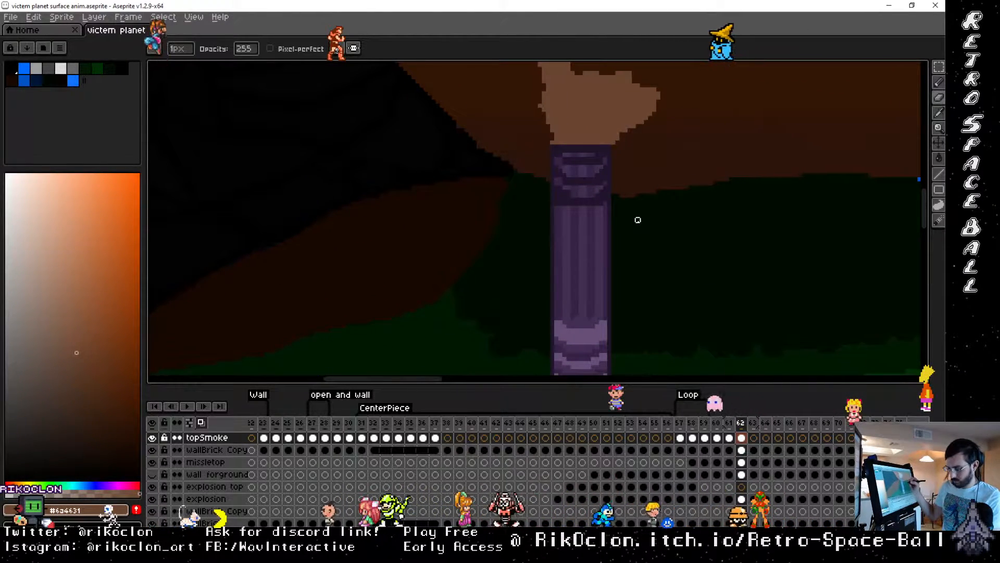
{"action": "scroll", "coordinate": [641, 225], "scroll_direction": "down", "scroll_amount": 1}
{"action": "scroll", "coordinate": [641, 225], "scroll_direction": "down", "scroll_amount": 2}
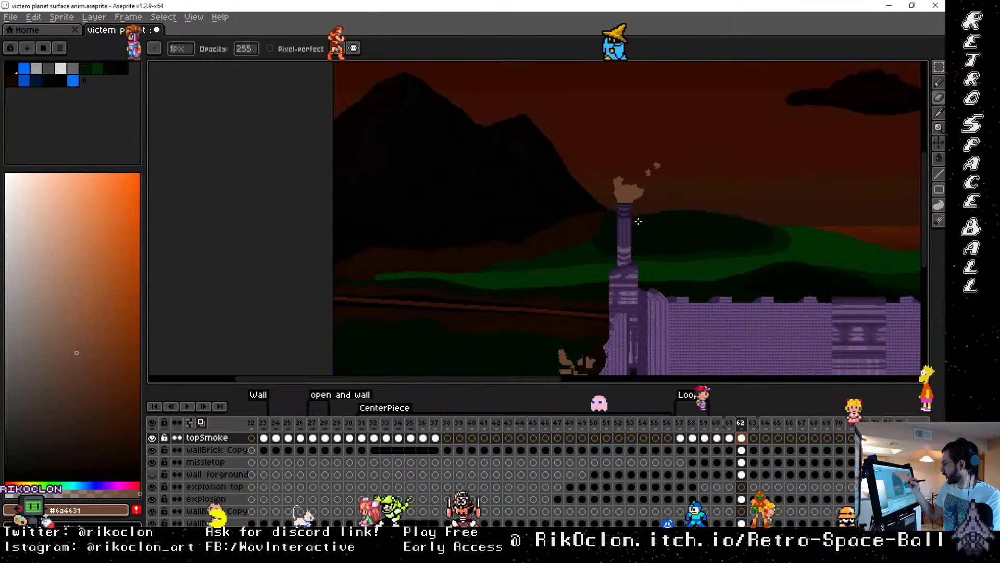
{"action": "scroll", "coordinate": [625, 300], "scroll_direction": "down", "scroll_amount": 3}
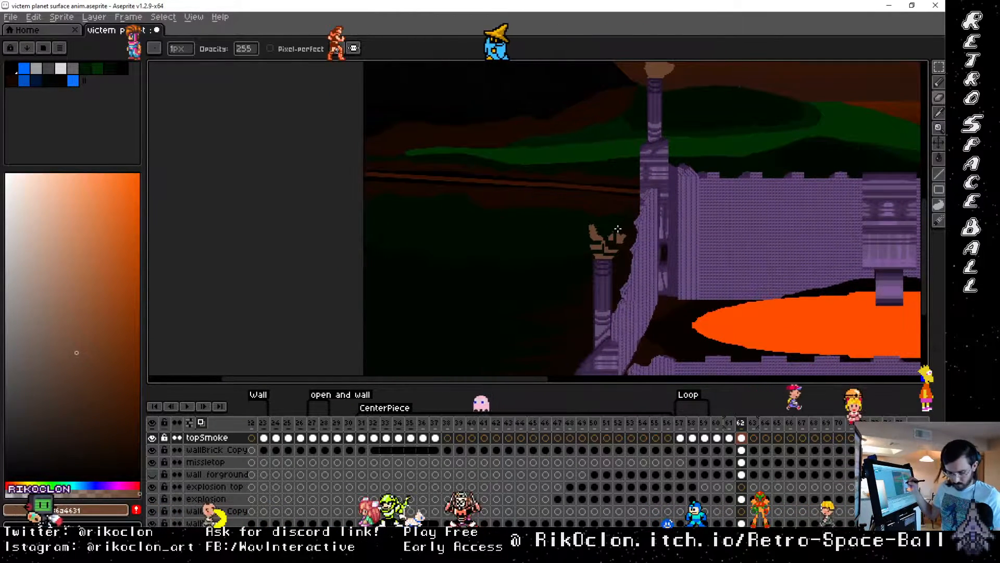
{"action": "key", "text": "e"}
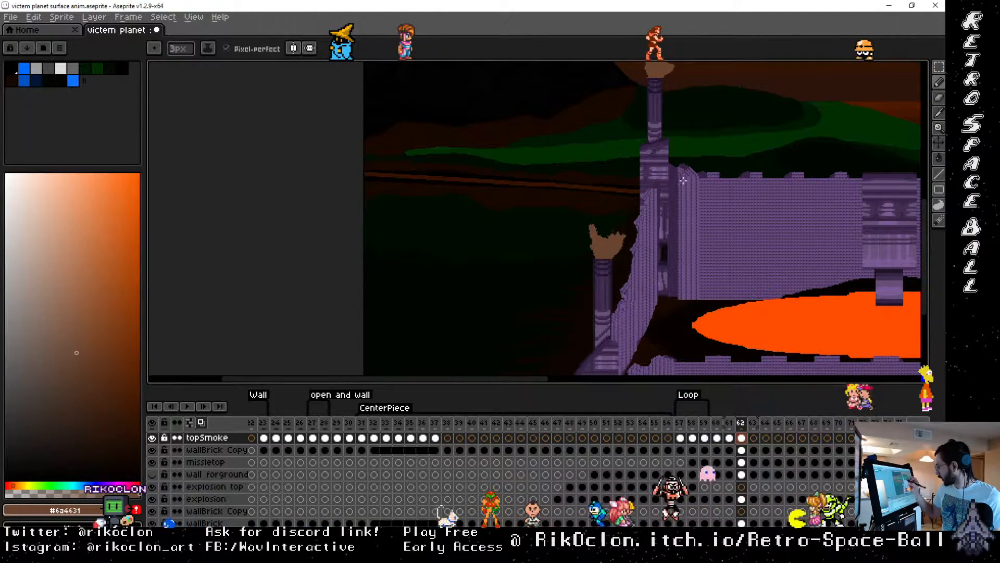
{"action": "scroll", "coordinate": [658, 255], "scroll_direction": "up", "scroll_amount": 2}
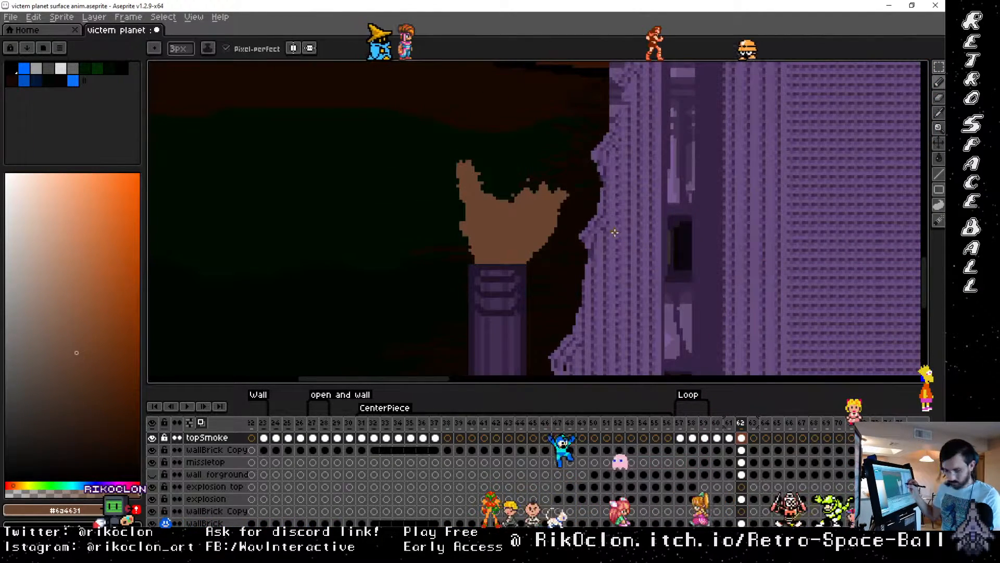
{"action": "key", "text": "e"}
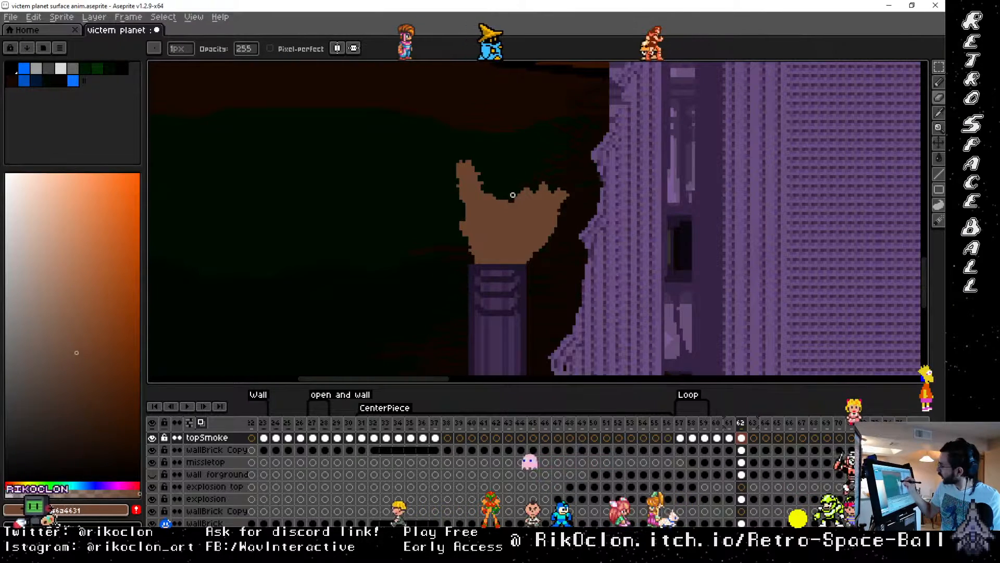
Step: Play the animation from frame 1 to review the smoke with the whole fortress in view
{"action": "key", "text": "v"}
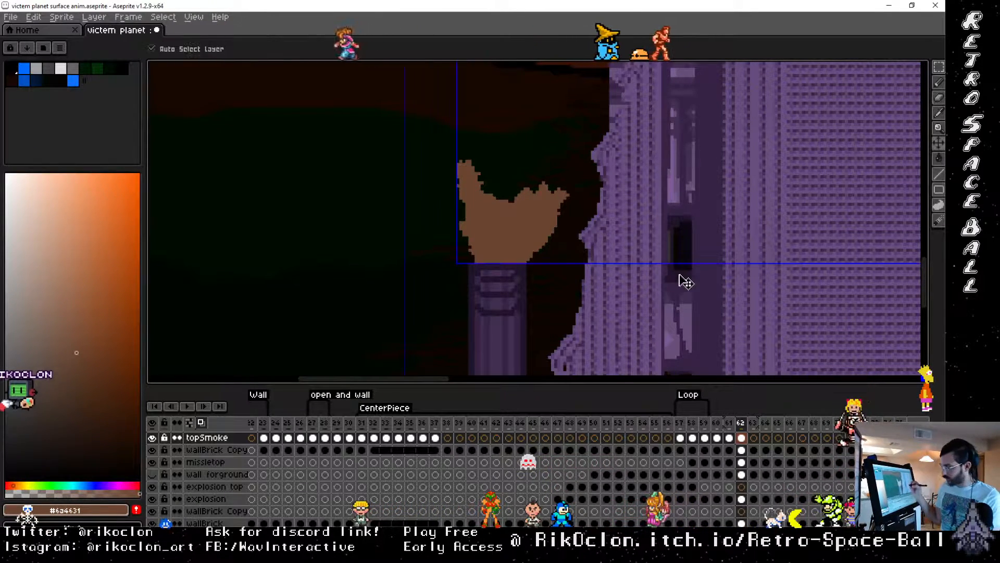
{"action": "scroll", "coordinate": [682, 280], "scroll_direction": "down", "scroll_amount": 2}
{"action": "key", "text": "space"}
{"action": "left_click_drag", "start_coordinate": [830, 207], "coordinate": [675, 241]}
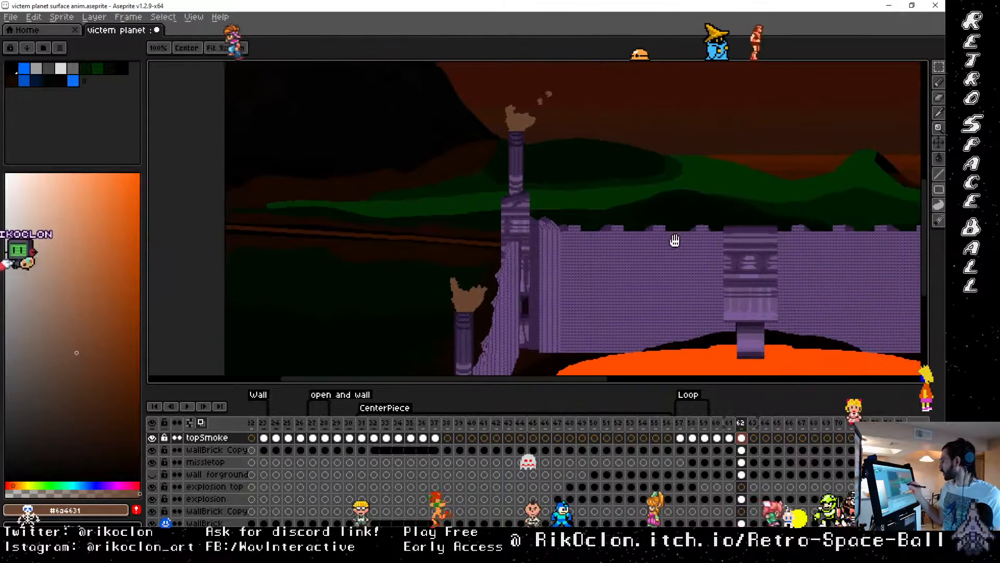
{"action": "left_click_drag", "start_coordinate": [805, 277], "coordinate": [552, 265]}
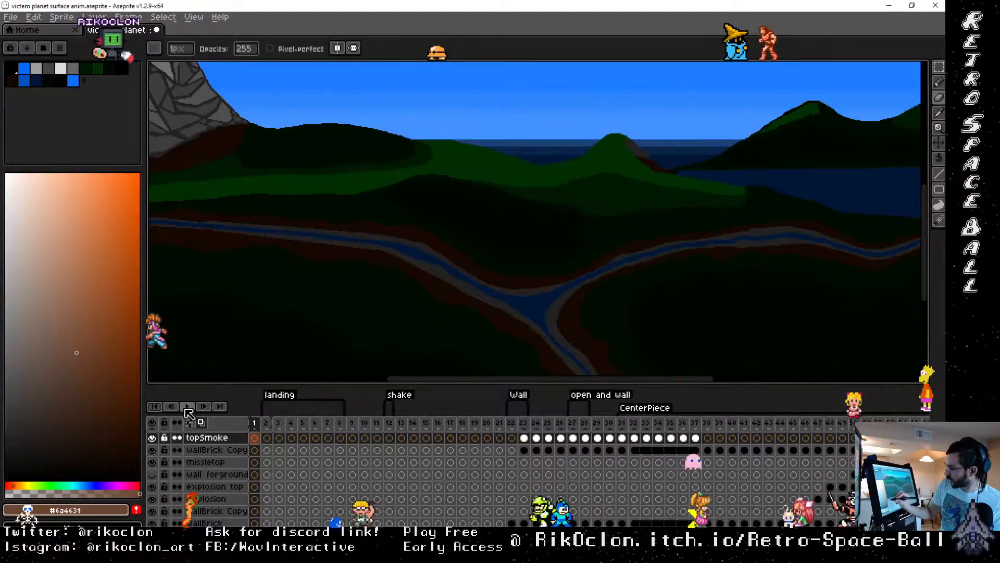
{"action": "left_click", "coordinate": [187, 407]}
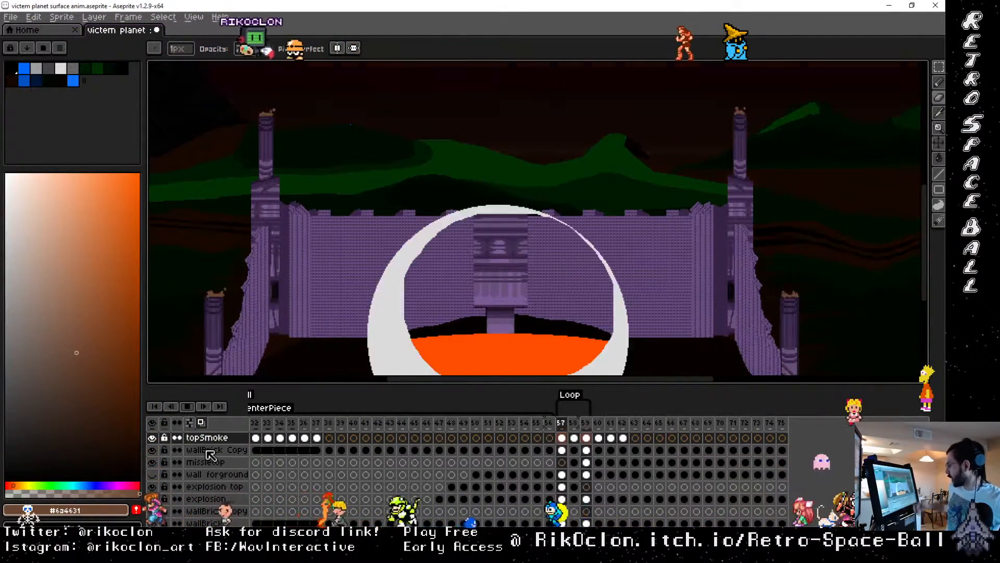
Step: Extend the Loop frame tag to end at frame 62 and play the loop
{"action": "double_click", "coordinate": [570, 395]}
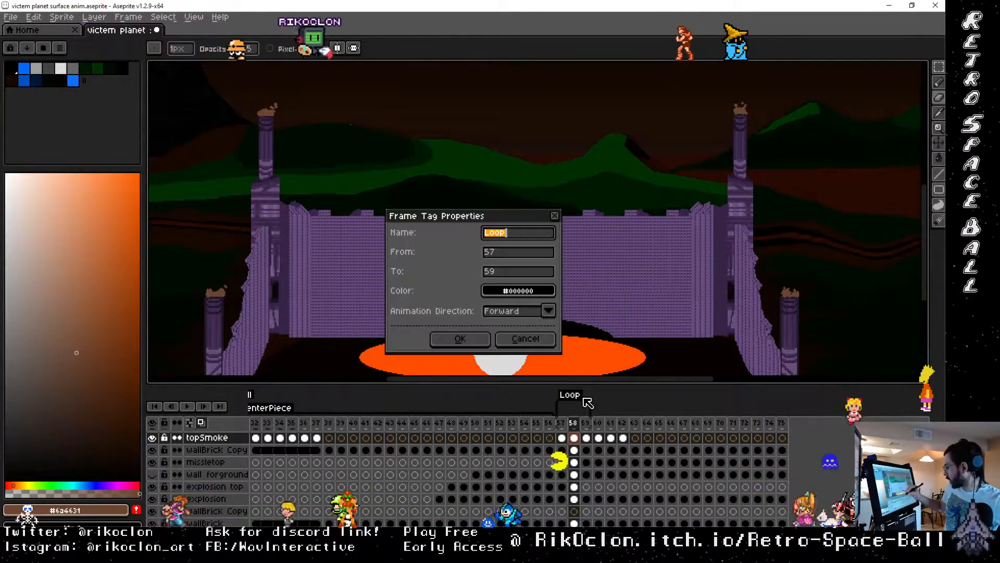
{"action": "left_click", "coordinate": [534, 276]}
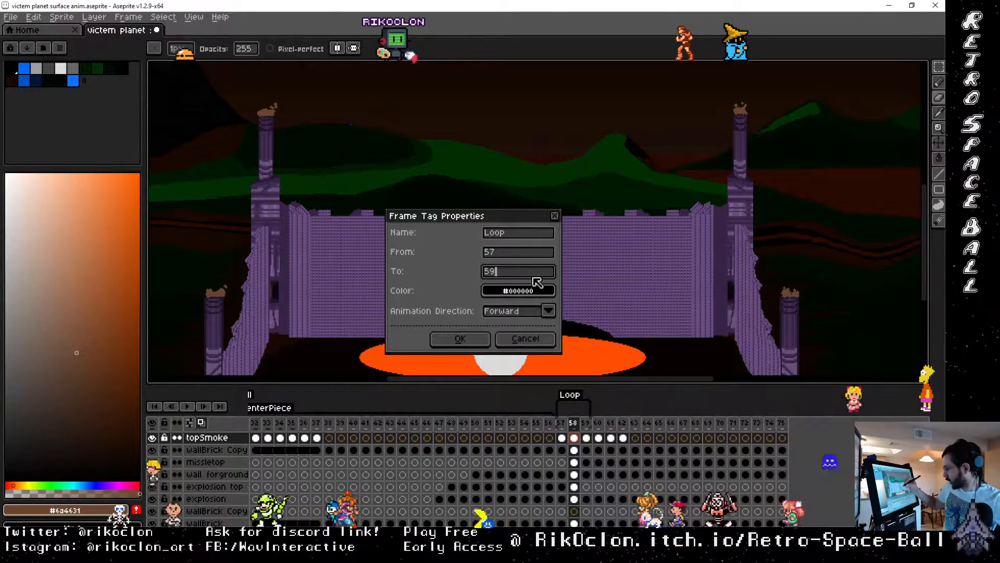
{"action": "type", "text": "6"}
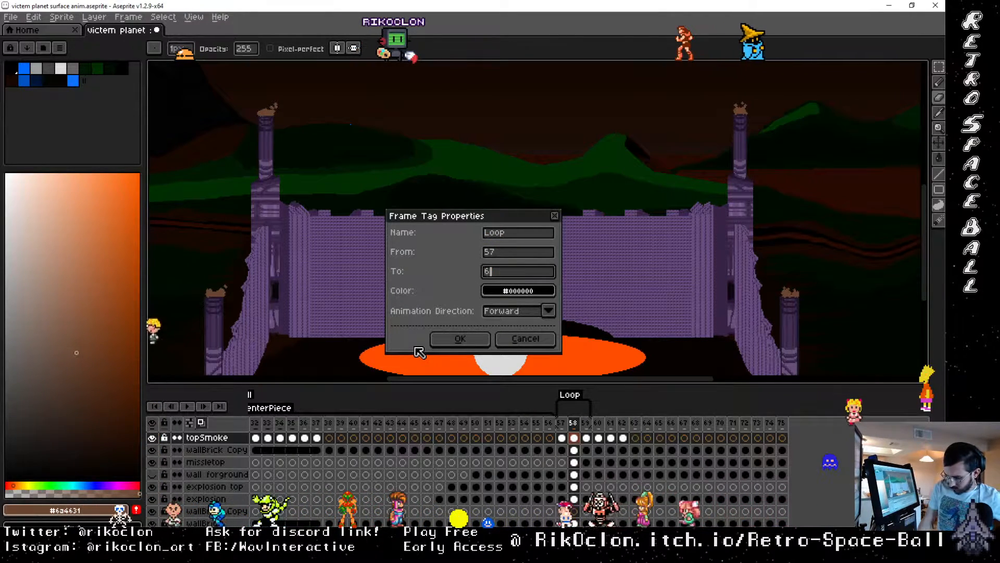
{"action": "type", "text": "2"}
{"action": "key", "text": "Return"}
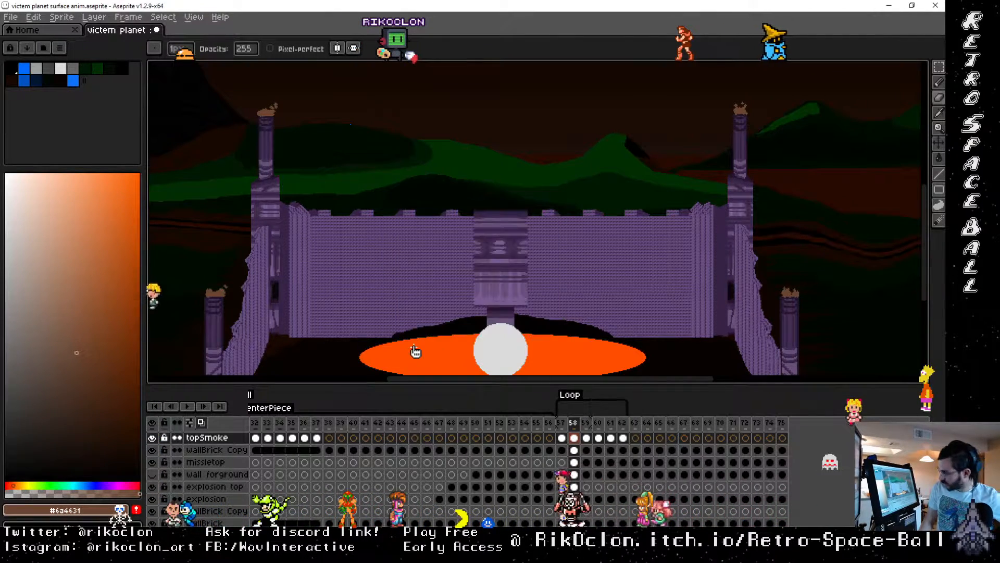
{"action": "left_click", "coordinate": [187, 406]}
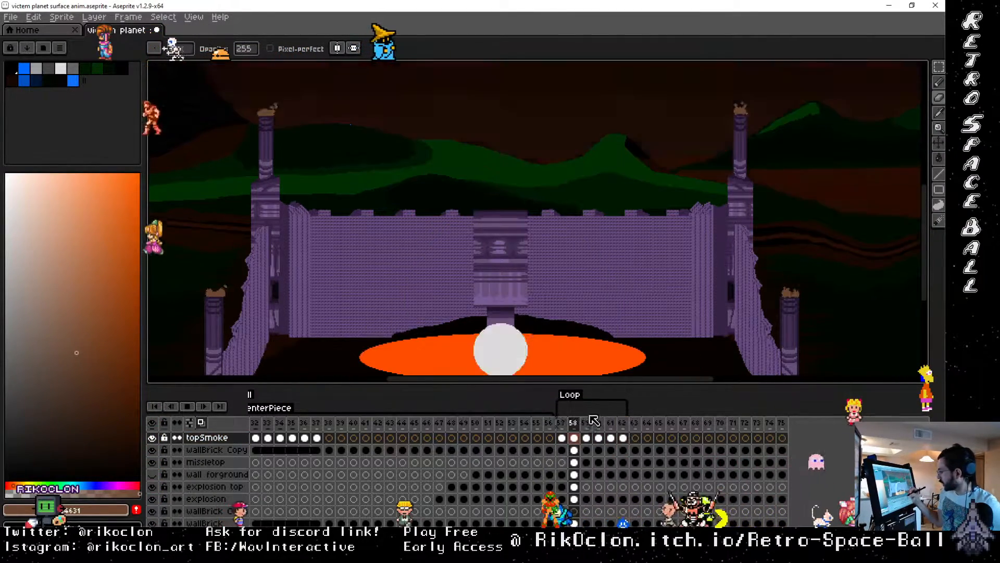
{"action": "left_click", "coordinate": [186, 407]}
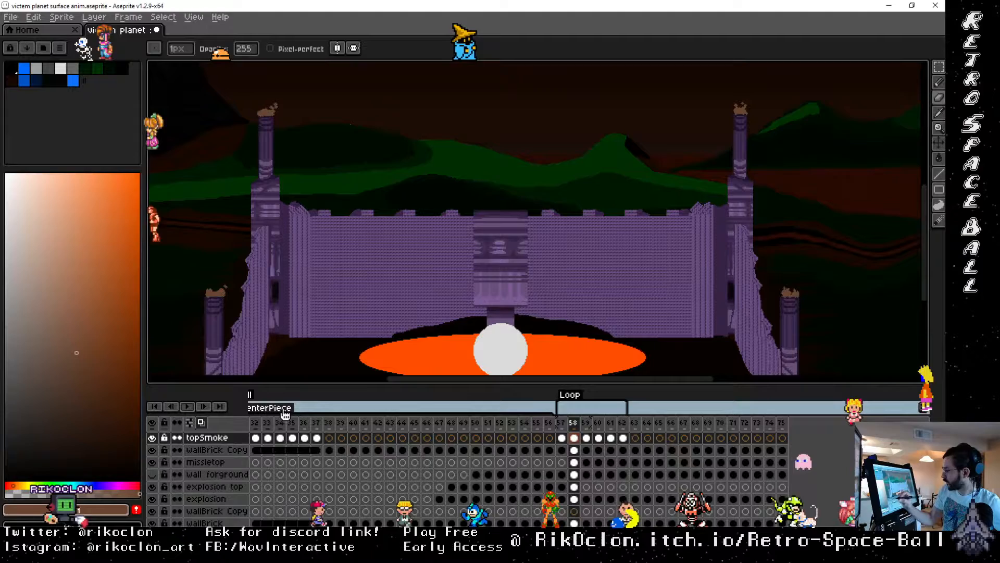
Step: Link the topSmoke cels of frames 62 and 63 to carry the smoke over, and unlink the frame 63 cel for separate editing
{"action": "left_click", "coordinate": [635, 437]}
{"action": "left_click_drag", "start_coordinate": [624, 438], "coordinate": [637, 439]}
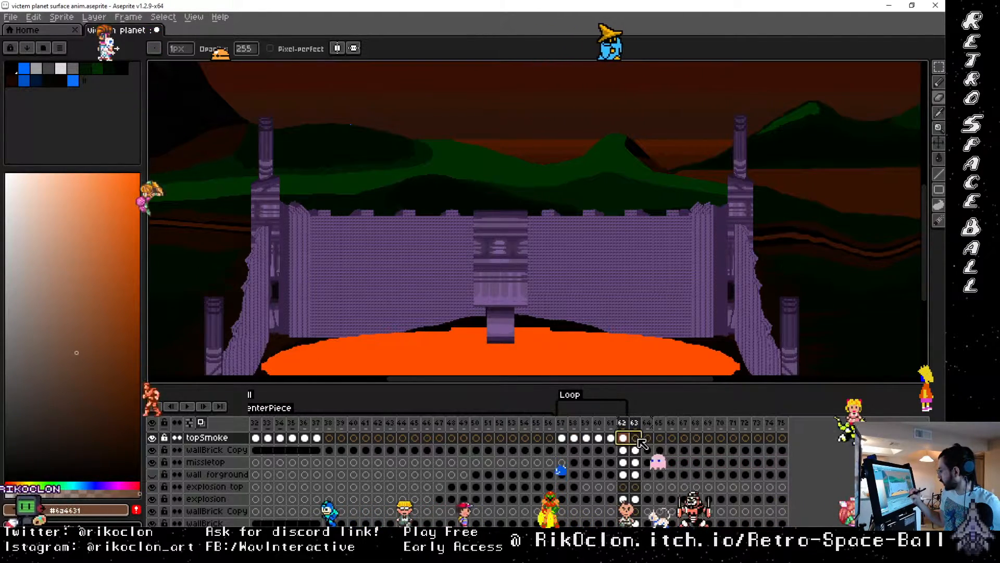
{"action": "right_click", "coordinate": [638, 439]}
{"action": "left_click", "coordinate": [668, 484]}
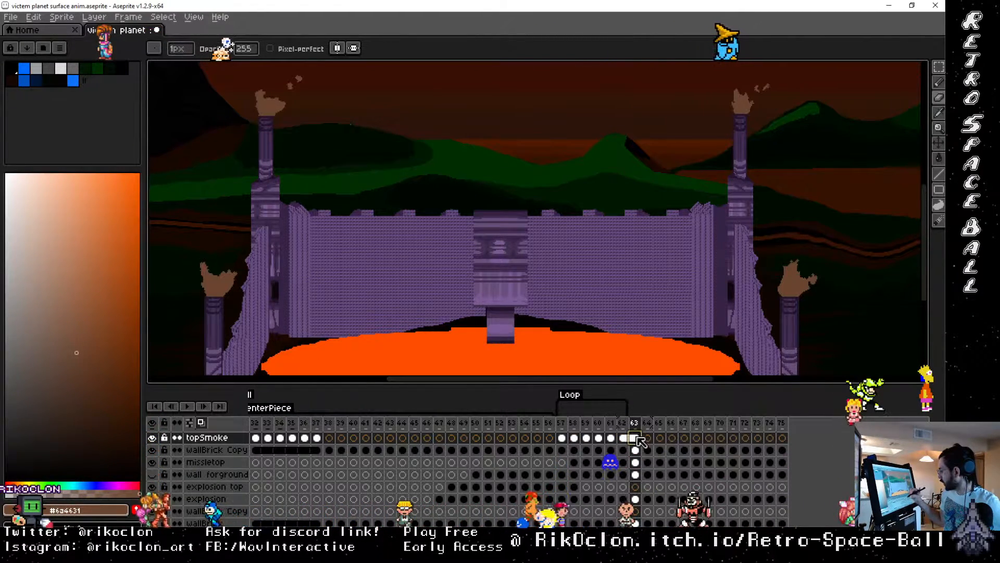
{"action": "right_click", "coordinate": [640, 441]}
{"action": "left_click", "coordinate": [668, 472]}
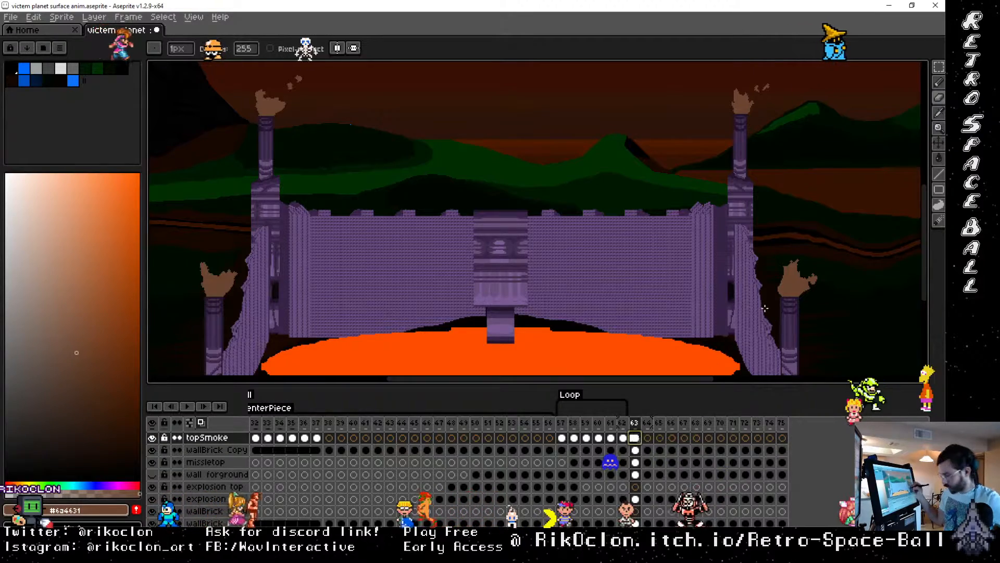
Step: On frame 63, cut the front right tower's smoke into sections and shift them upward and apart above the tower top
{"action": "key", "text": "v"}
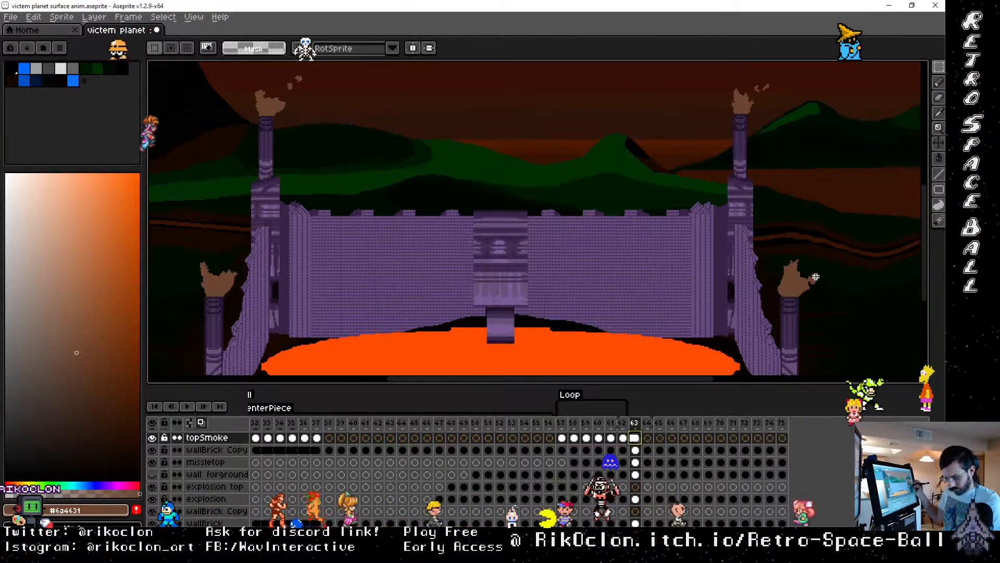
{"action": "scroll", "coordinate": [822, 282], "scroll_direction": "up", "scroll_amount": 3}
{"action": "left_click_drag", "start_coordinate": [797, 247], "coordinate": [774, 234]}
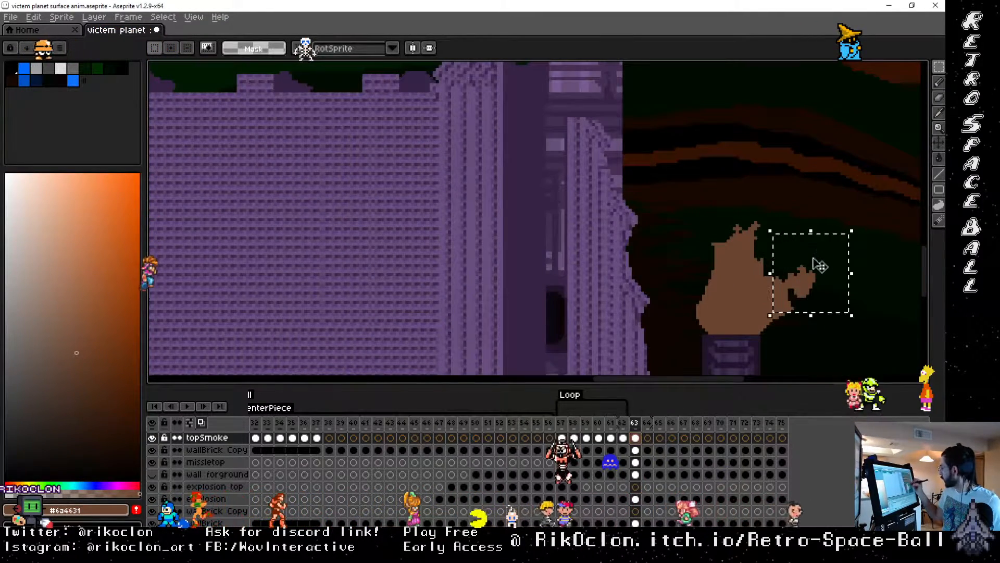
{"action": "left_click_drag", "start_coordinate": [817, 260], "coordinate": [837, 250]}
{"action": "mouse_move", "coordinate": [691, 176]}
{"action": "left_mouse_down"}
{"action": "mouse_move", "coordinate": [781, 260]}
{"action": "mouse_move", "coordinate": [781, 225]}
{"action": "left_mouse_up"}
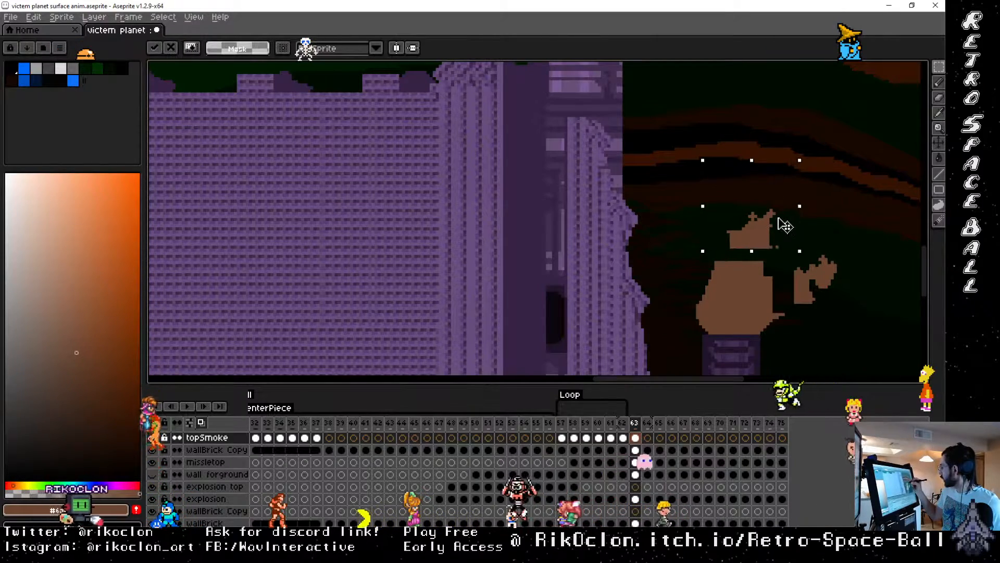
{"action": "mouse_move", "coordinate": [660, 242]}
{"action": "left_mouse_down"}
{"action": "mouse_move", "coordinate": [683, 250]}
{"action": "mouse_move", "coordinate": [739, 310]}
{"action": "mouse_move", "coordinate": [713, 274]}
{"action": "left_mouse_up"}
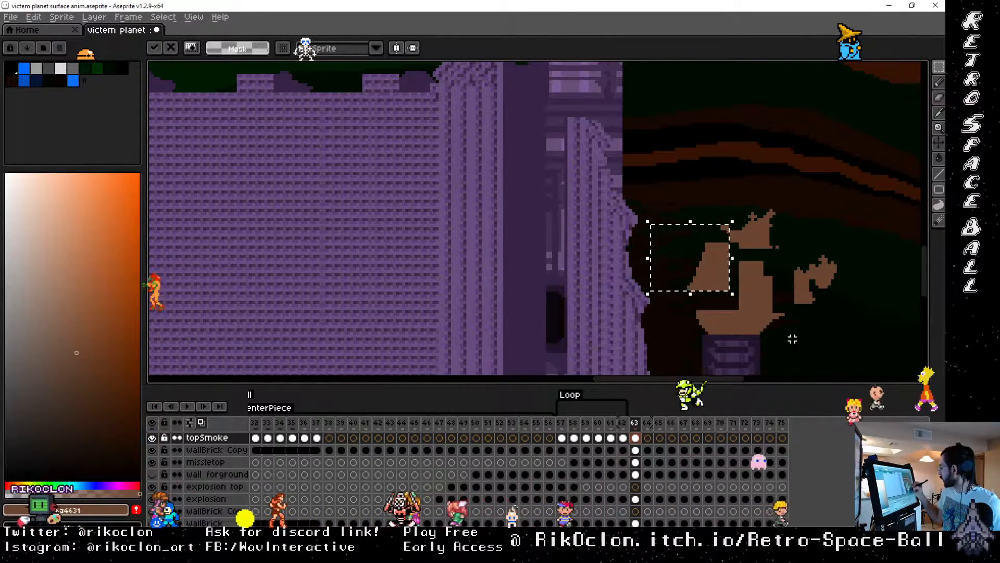
{"action": "mouse_move", "coordinate": [798, 331]}
{"action": "left_mouse_down"}
{"action": "mouse_move", "coordinate": [764, 313]}
{"action": "mouse_move", "coordinate": [758, 291]}
{"action": "mouse_move", "coordinate": [778, 302]}
{"action": "left_mouse_up"}
{"action": "left_click_drag", "start_coordinate": [718, 243], "coordinate": [778, 319]}
{"action": "left_click_drag", "start_coordinate": [676, 280], "coordinate": [743, 333]}
{"action": "left_click_drag", "start_coordinate": [733, 313], "coordinate": [726, 301]}
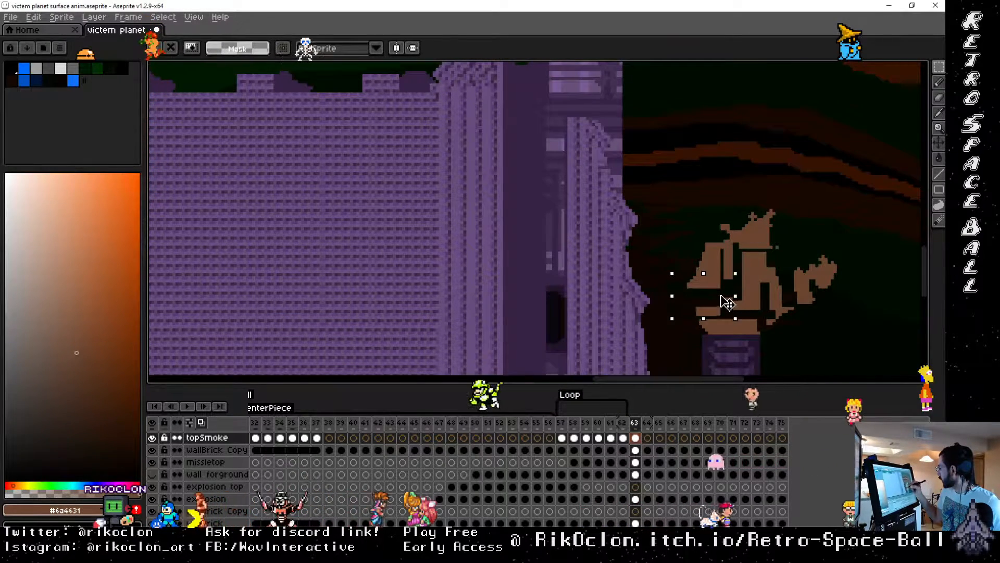
Step: Cut the back right tower's smoke on frame 63 into sections and offset them upward, leaving a thin base on the tower
{"action": "key", "text": "space"}
{"action": "left_click_drag", "start_coordinate": [764, 214], "coordinate": [701, 374]}
{"action": "left_click_drag", "start_coordinate": [731, 215], "coordinate": [702, 373]}
{"action": "left_click_drag", "start_coordinate": [658, 225], "coordinate": [693, 355]}
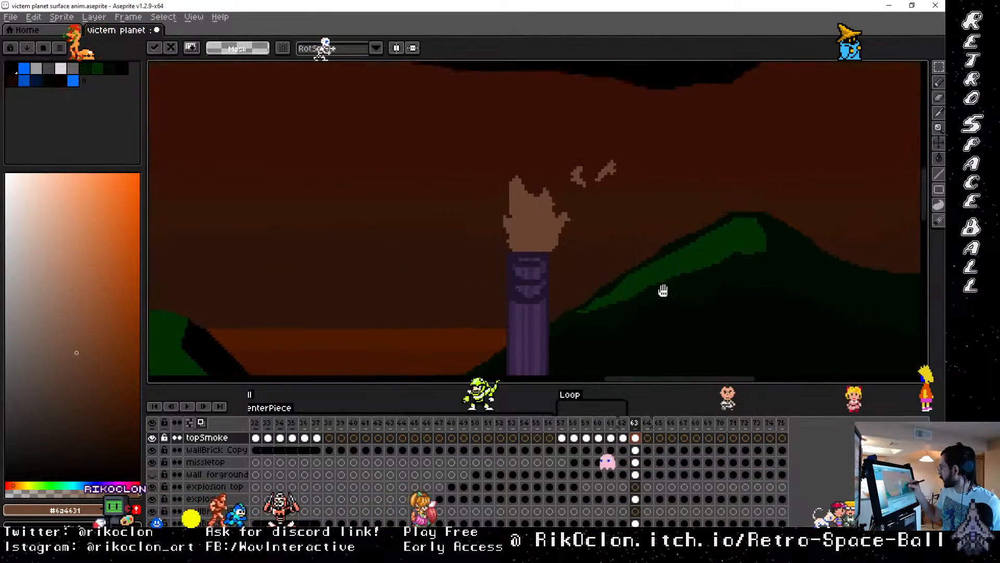
{"action": "left_click_drag", "start_coordinate": [661, 290], "coordinate": [689, 338]}
{"action": "left_click_drag", "start_coordinate": [626, 239], "coordinate": [566, 256]}
{"action": "left_click_drag", "start_coordinate": [557, 230], "coordinate": [554, 211]}
{"action": "left_click_drag", "start_coordinate": [655, 280], "coordinate": [555, 194]}
{"action": "left_click_drag", "start_coordinate": [639, 242], "coordinate": [655, 230]}
{"action": "left_click_drag", "start_coordinate": [512, 242], "coordinate": [563, 287]}
{"action": "left_click_drag", "start_coordinate": [554, 267], "coordinate": [547, 252]}
{"action": "left_click_drag", "start_coordinate": [609, 290], "coordinate": [582, 259]}
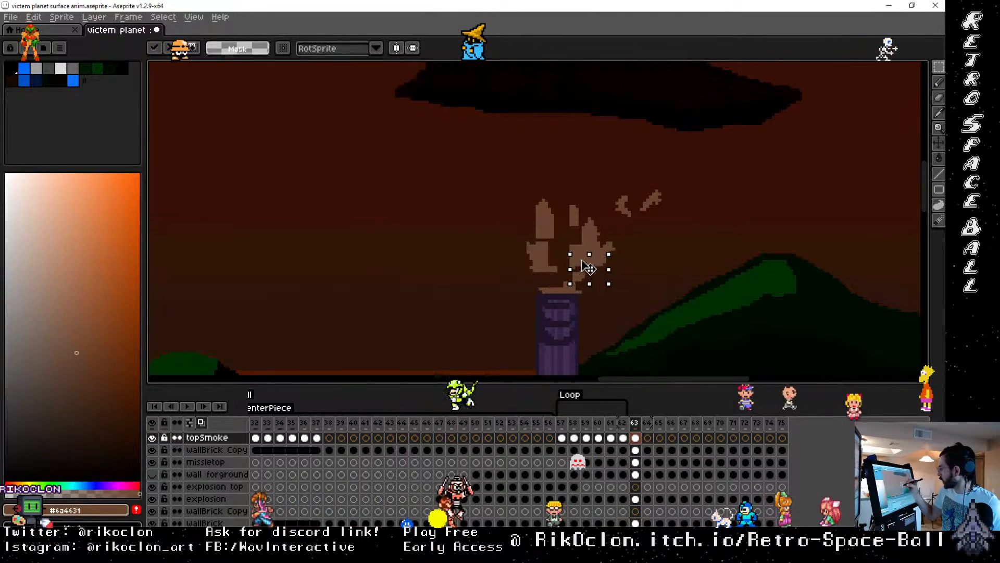
Step: Raise the back left tower's smoke and its drifting puffs on frame 63, splitting the plume into offset pieces
{"action": "key", "text": "space"}
{"action": "left_click_drag", "start_coordinate": [543, 296], "coordinate": [748, 233]}
{"action": "left_click_drag", "start_coordinate": [592, 300], "coordinate": [498, 279]}
{"action": "left_click_drag", "start_coordinate": [184, 246], "coordinate": [666, 237]}
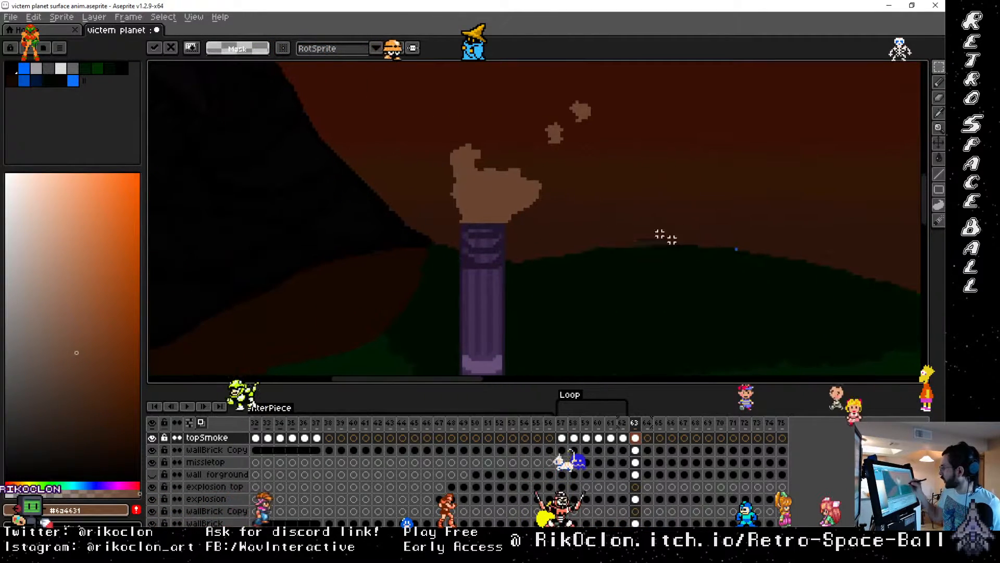
{"action": "left_click_drag", "start_coordinate": [409, 83], "coordinate": [641, 206]}
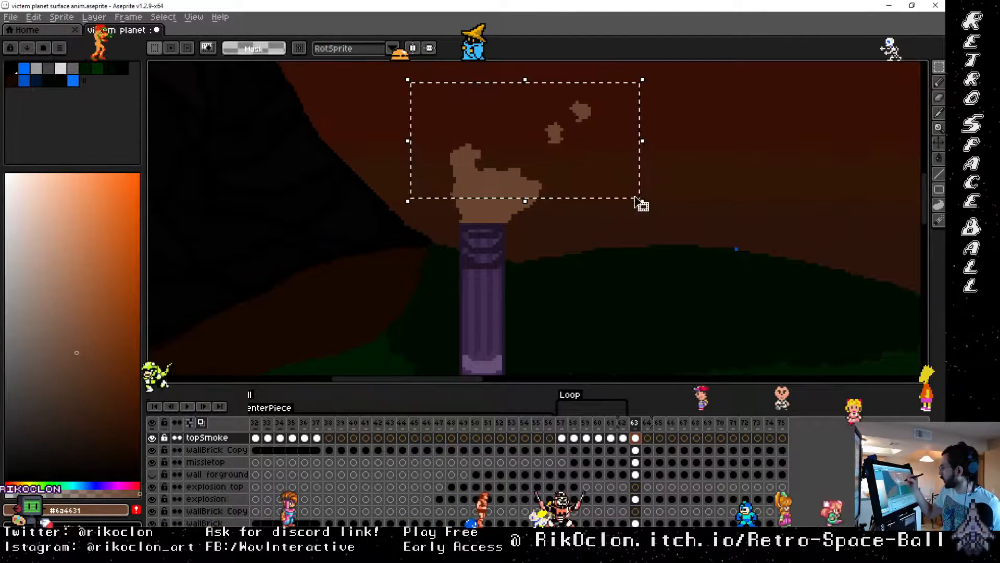
{"action": "left_click_drag", "start_coordinate": [622, 171], "coordinate": [620, 158]}
{"action": "mouse_move", "coordinate": [500, 71]}
{"action": "left_mouse_down"}
{"action": "mouse_move", "coordinate": [619, 196]}
{"action": "mouse_move", "coordinate": [617, 158]}
{"action": "left_mouse_up"}
{"action": "mouse_move", "coordinate": [396, 86]}
{"action": "left_mouse_down"}
{"action": "mouse_move", "coordinate": [507, 185]}
{"action": "mouse_move", "coordinate": [471, 137]}
{"action": "left_mouse_up"}
{"action": "left_click_drag", "start_coordinate": [561, 228], "coordinate": [535, 200]}
{"action": "left_click_drag", "start_coordinate": [423, 176], "coordinate": [509, 212]}
{"action": "left_click_drag", "start_coordinate": [500, 203], "coordinate": [491, 190]}
{"action": "mouse_move", "coordinate": [563, 221]}
{"action": "left_mouse_down"}
{"action": "mouse_move", "coordinate": [510, 190]}
{"action": "mouse_move", "coordinate": [528, 194]}
{"action": "left_mouse_up"}
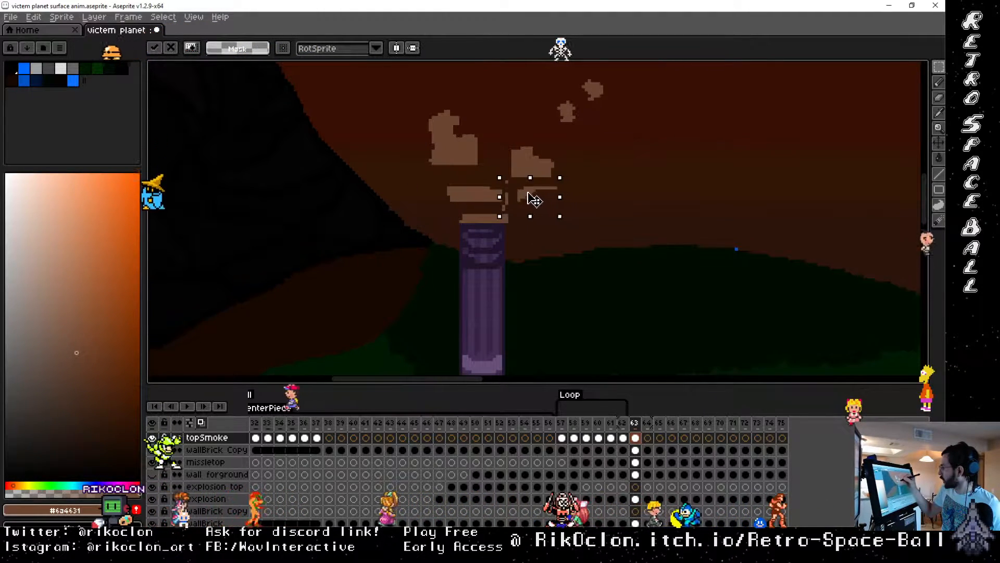
Step: Split the front left tower's smoke on frame 63 into pieces and move them upward in stages
{"action": "left_click_drag", "start_coordinate": [553, 314], "coordinate": [650, 114]}
{"action": "left_click_drag", "start_coordinate": [909, 140], "coordinate": [608, 141]}
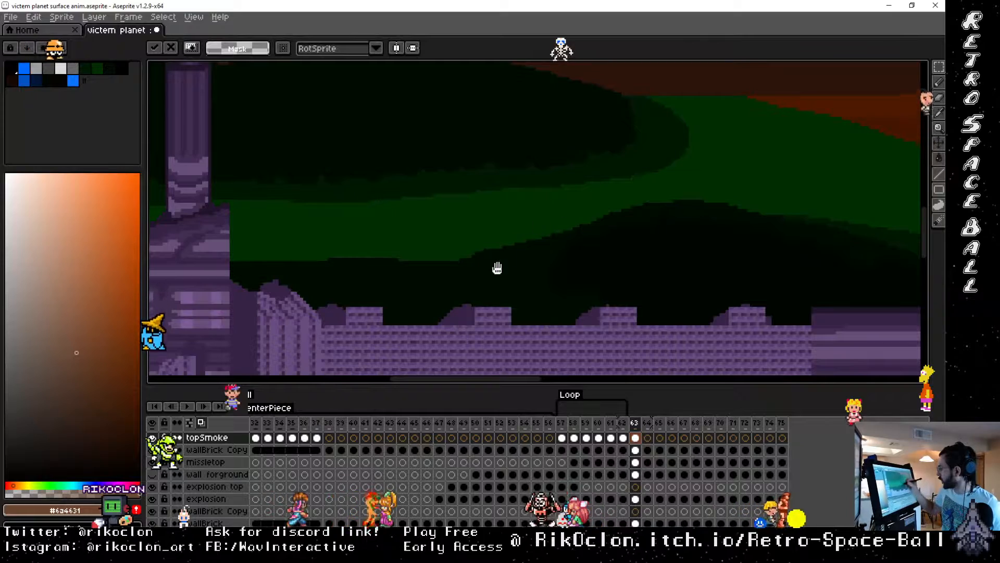
{"action": "left_click_drag", "start_coordinate": [395, 307], "coordinate": [741, 111]}
{"action": "left_click_drag", "start_coordinate": [453, 300], "coordinate": [581, 175]}
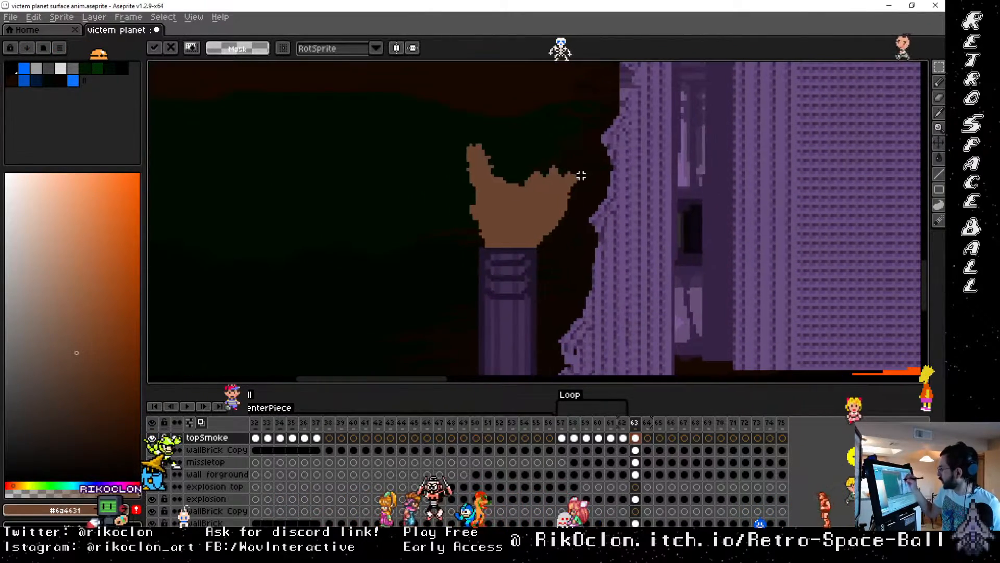
{"action": "left_click_drag", "start_coordinate": [409, 103], "coordinate": [529, 216]}
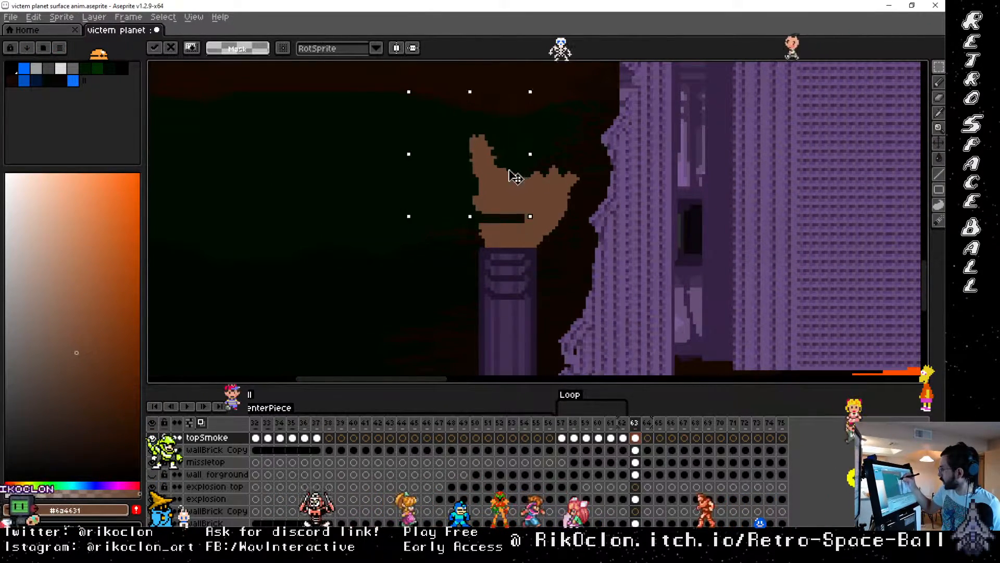
{"action": "left_click_drag", "start_coordinate": [515, 177], "coordinate": [510, 148]}
{"action": "left_click_drag", "start_coordinate": [601, 234], "coordinate": [520, 150]}
{"action": "left_click_drag", "start_coordinate": [566, 184], "coordinate": [565, 147]}
{"action": "left_click_drag", "start_coordinate": [446, 193], "coordinate": [527, 235]}
{"action": "left_click_drag", "start_coordinate": [520, 226], "coordinate": [511, 210]}
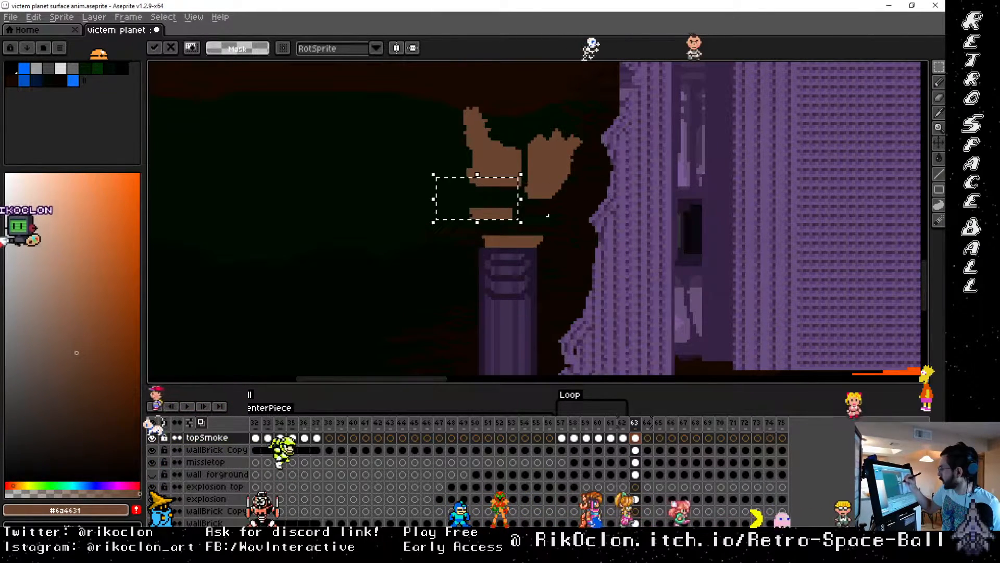
{"action": "left_click_drag", "start_coordinate": [564, 244], "coordinate": [531, 217]}
{"action": "left_click_drag", "start_coordinate": [543, 235], "coordinate": [539, 226]}
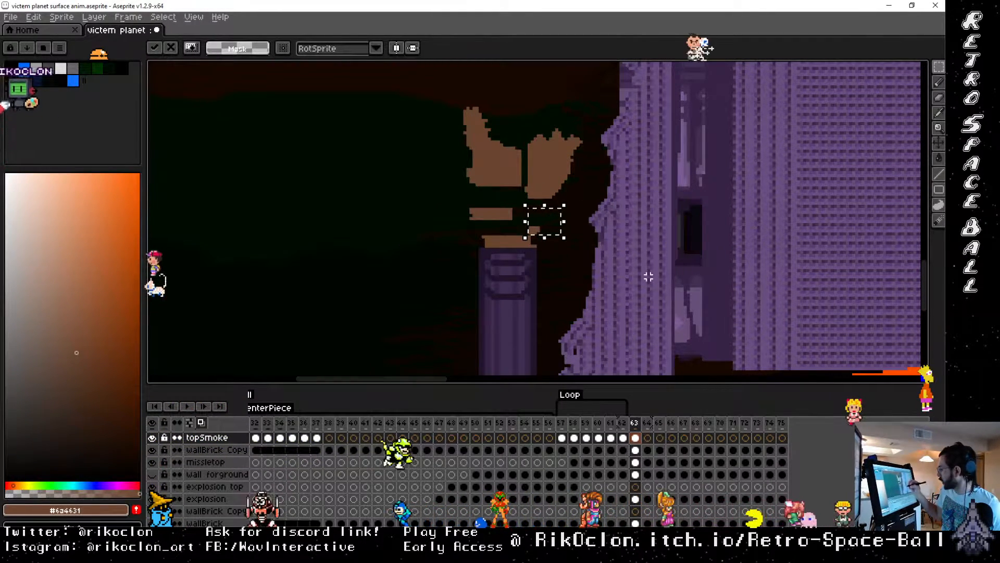
Step: Clear the selection and paint the gaps between the front left tower's smoke pieces closed with the 3px pencil
{"action": "key", "text": "ctrl+d"}
{"action": "key", "text": "b"}
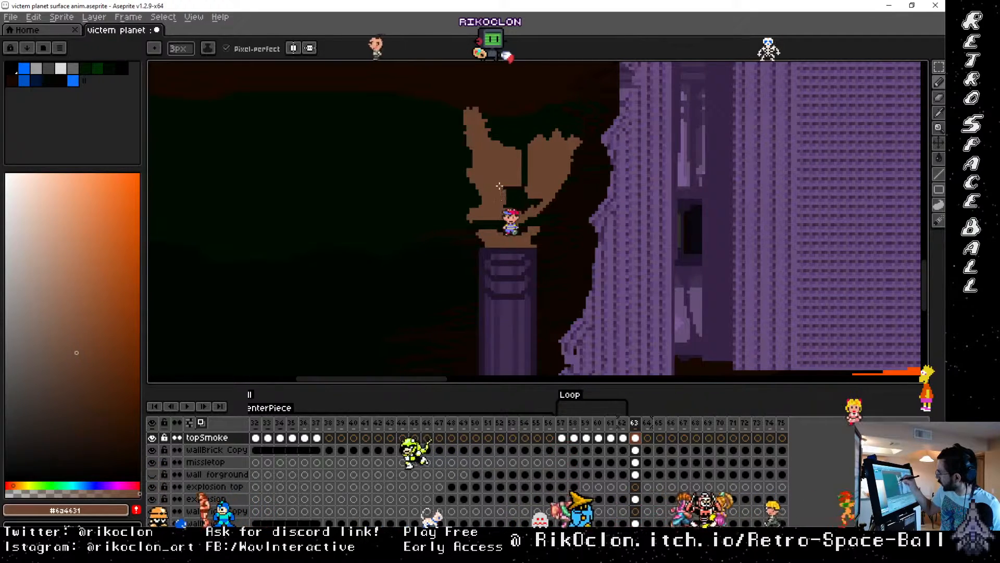
{"action": "mouse_move", "coordinate": [499, 185]}
{"action": "left_mouse_down"}
{"action": "mouse_move", "coordinate": [519, 207]}
{"action": "mouse_move", "coordinate": [541, 197]}
{"action": "left_mouse_up"}
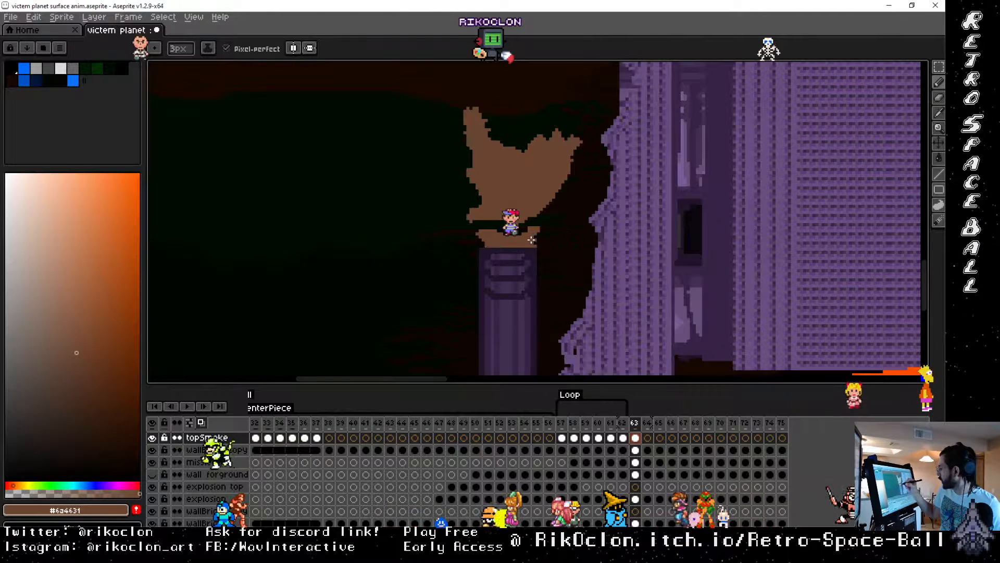
Step: Fill the gaps between the raised smoke pieces above the back left tower to form one solid plume
{"action": "left_click_drag", "start_coordinate": [609, 112], "coordinate": [560, 260]}
{"action": "left_click_drag", "start_coordinate": [585, 142], "coordinate": [532, 307]}
{"action": "left_click_drag", "start_coordinate": [578, 126], "coordinate": [495, 370]}
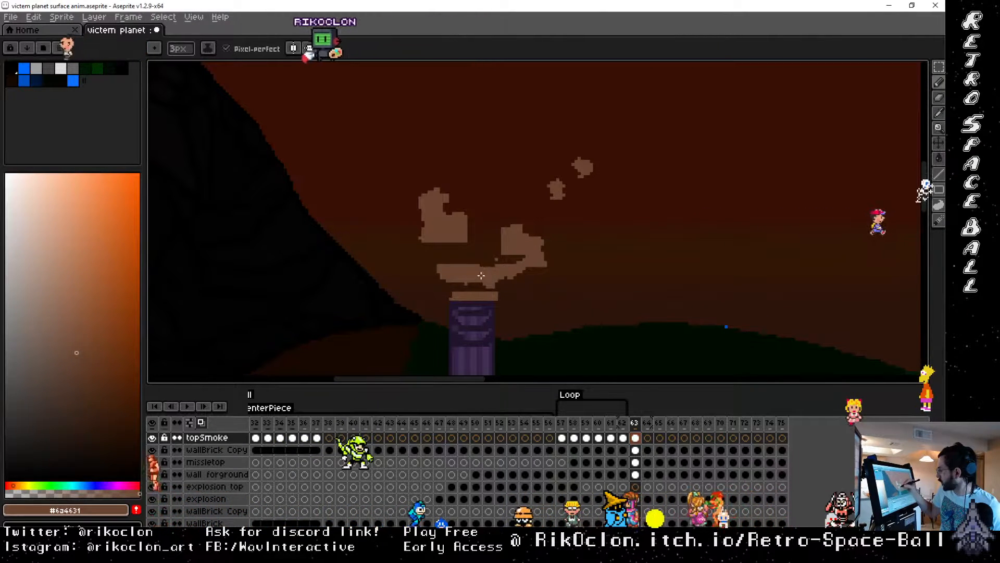
{"action": "mouse_move", "coordinate": [494, 267]}
{"action": "left_mouse_down"}
{"action": "mouse_move", "coordinate": [527, 254]}
{"action": "mouse_move", "coordinate": [471, 232]}
{"action": "left_mouse_up"}
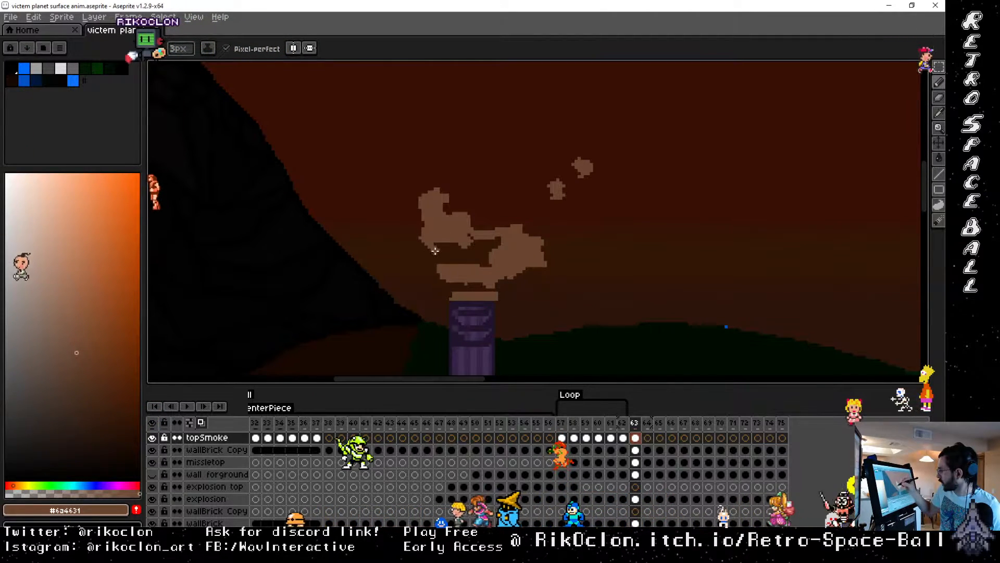
{"action": "mouse_move", "coordinate": [452, 243]}
{"action": "left_mouse_down"}
{"action": "mouse_move", "coordinate": [471, 262]}
{"action": "mouse_move", "coordinate": [474, 244]}
{"action": "left_mouse_up"}
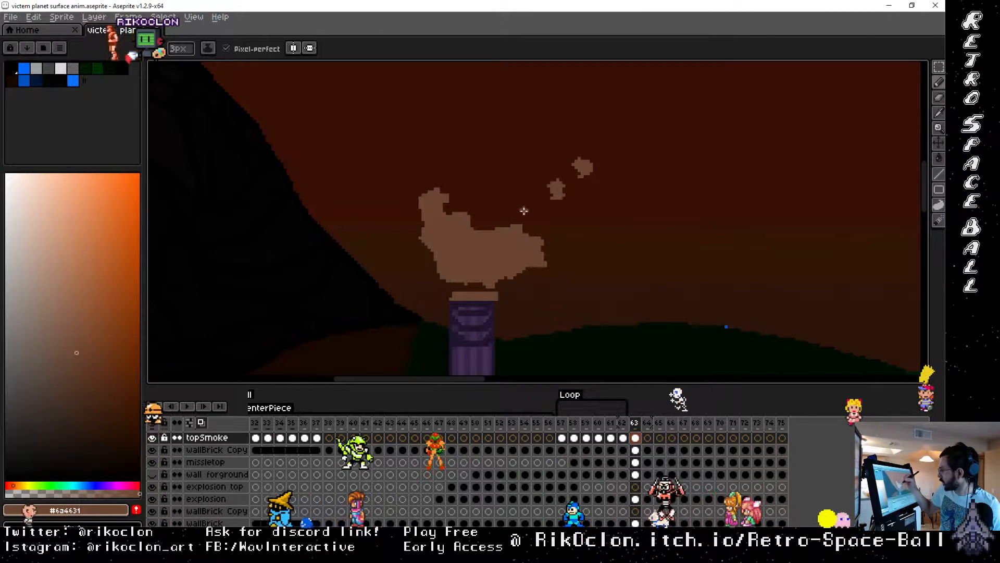
Step: Shape the smoke at the back left tower's mouth into a small mound separated from the plume by a jagged gap
{"action": "key", "text": "b"}
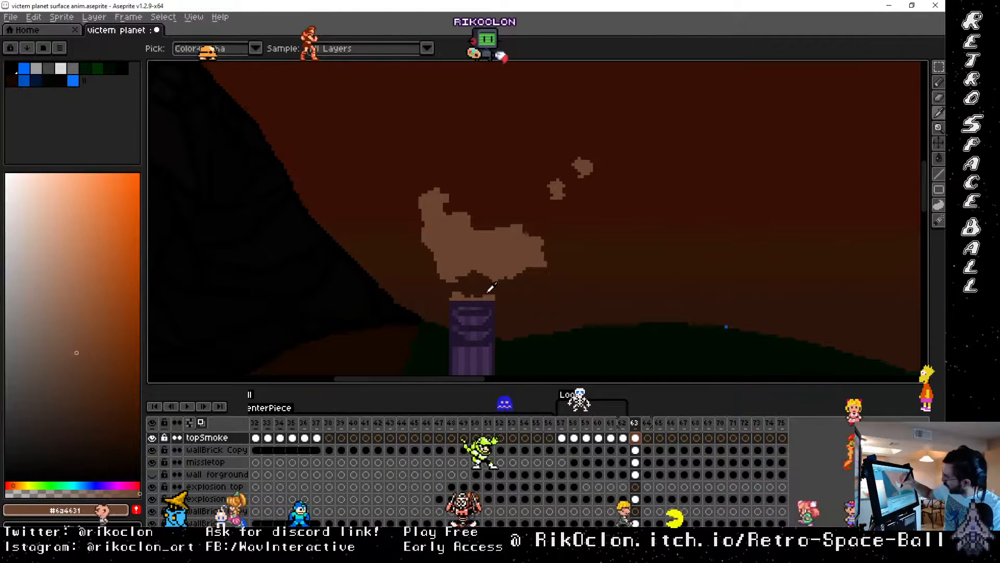
{"action": "key", "text": "e"}
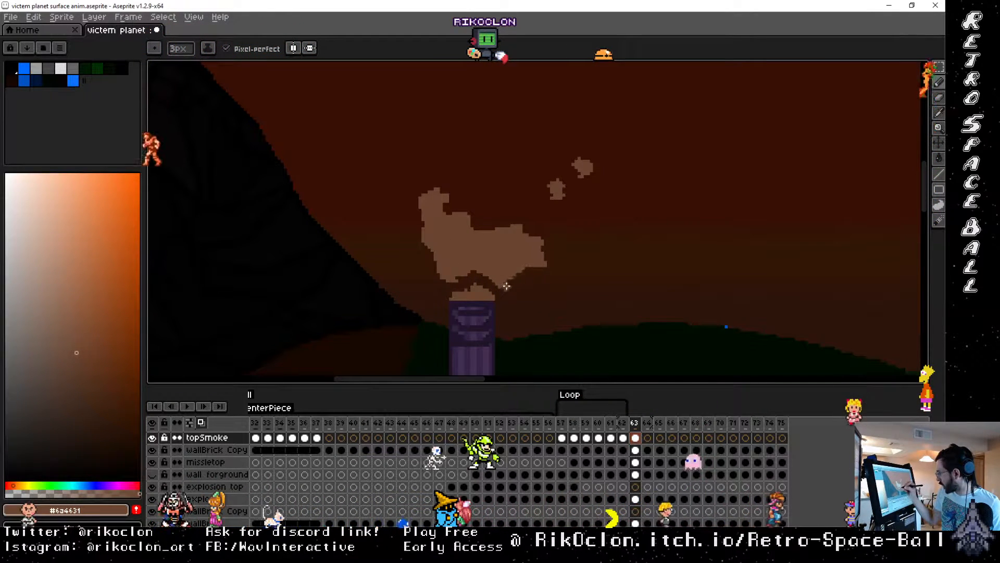
{"action": "key", "text": "b"}
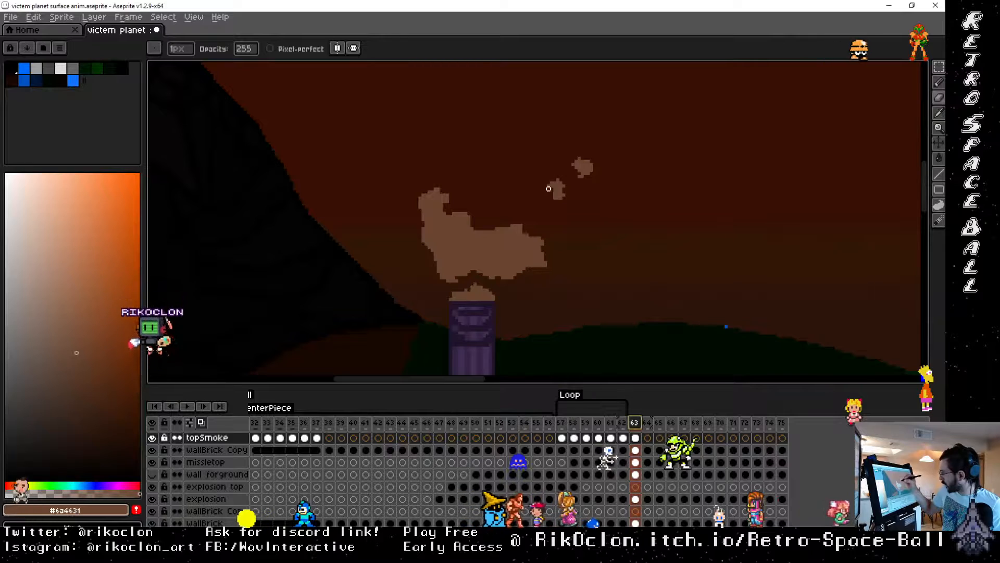
Step: Reshape the two drifting puffs beside the back left tower's plume on frame 63 and compare them with frame 62
{"action": "left_click_drag", "start_coordinate": [549, 187], "coordinate": [556, 200]}
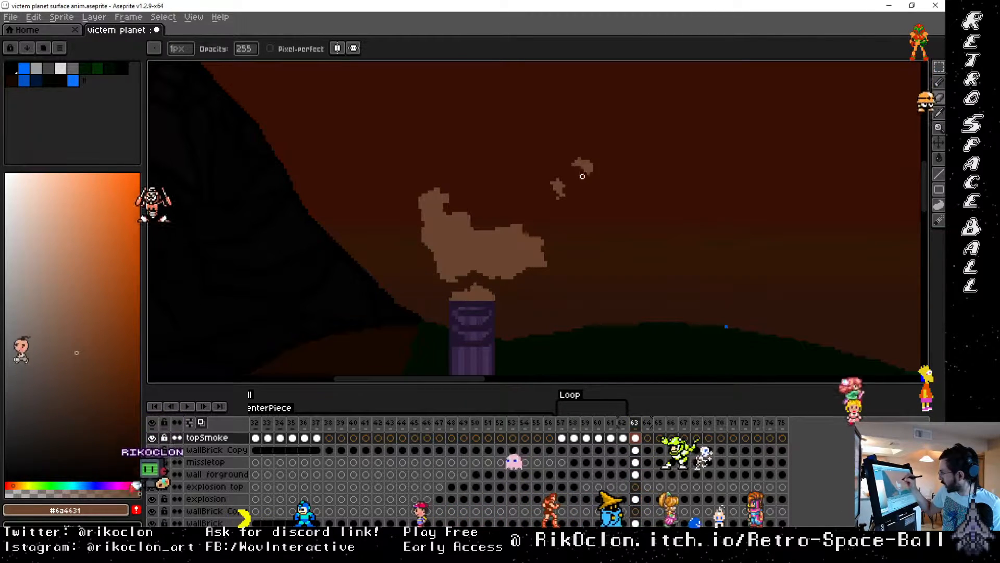
{"action": "left_click", "coordinate": [581, 162], "text": "alt"}
{"action": "key", "text": "b"}
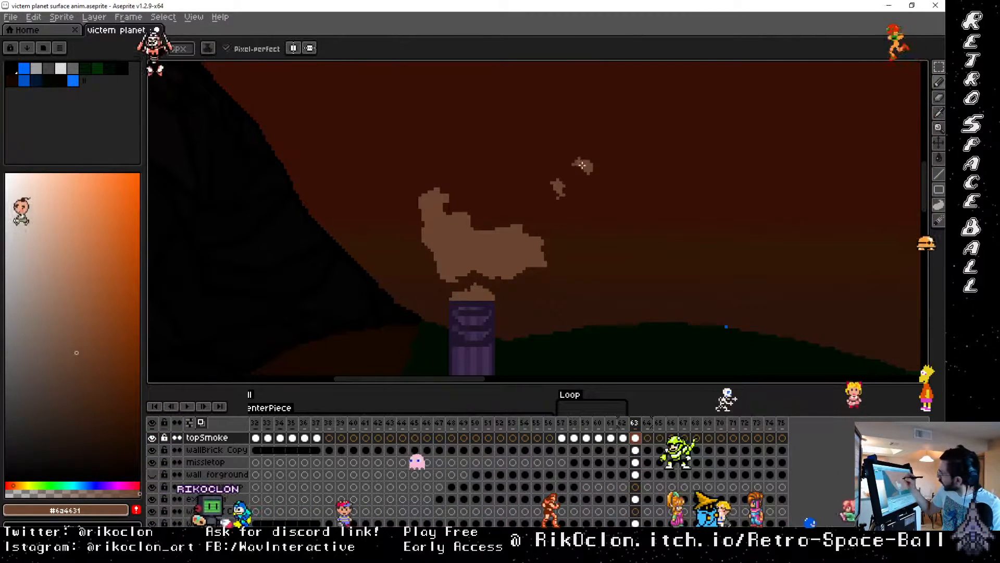
{"action": "mouse_move", "coordinate": [584, 161]}
{"action": "left_mouse_down"}
{"action": "mouse_move", "coordinate": [593, 170]}
{"action": "mouse_move", "coordinate": [566, 191]}
{"action": "left_mouse_up"}
{"action": "key", "text": "e"}
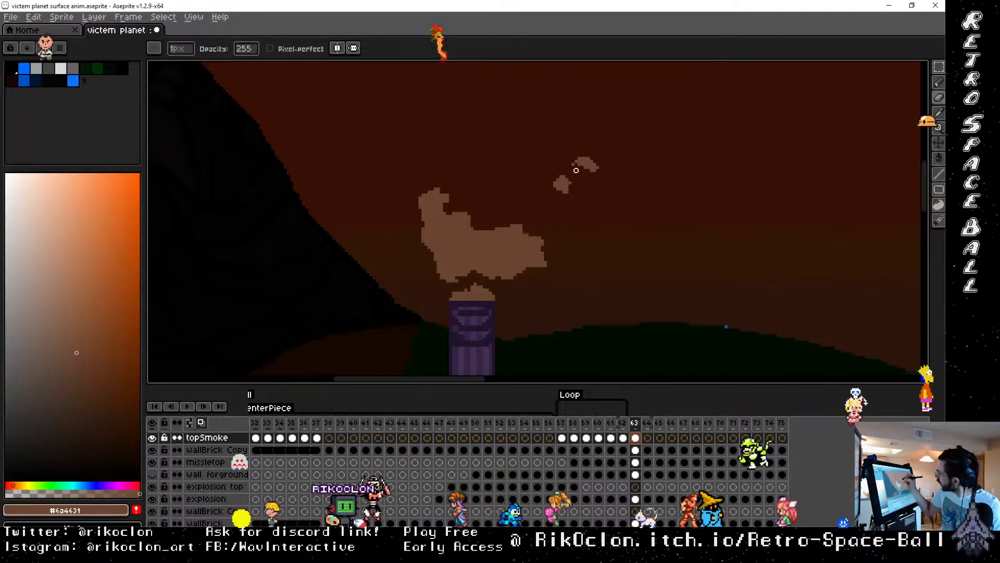
{"action": "left_click", "coordinate": [623, 423]}
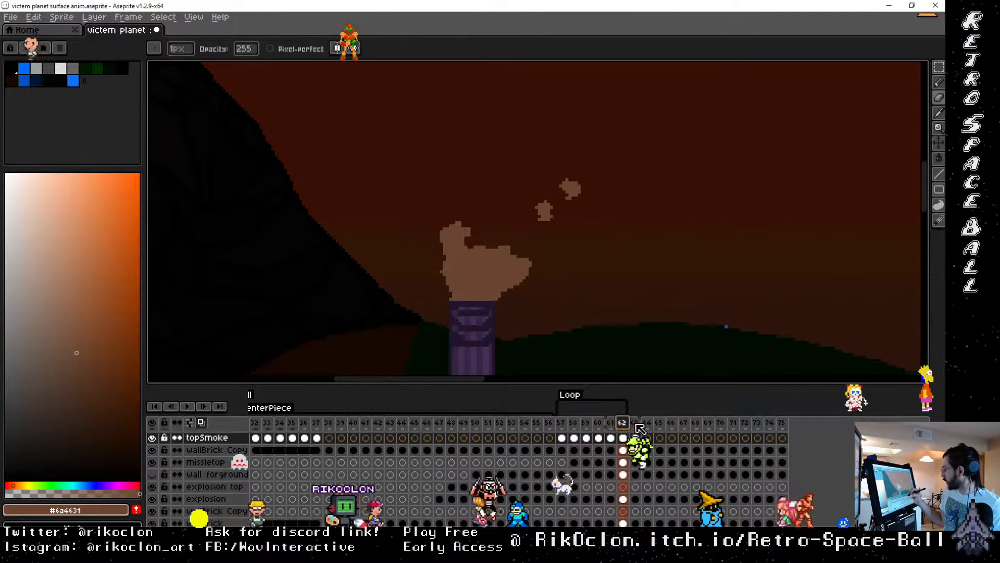
{"action": "left_click", "coordinate": [635, 423]}
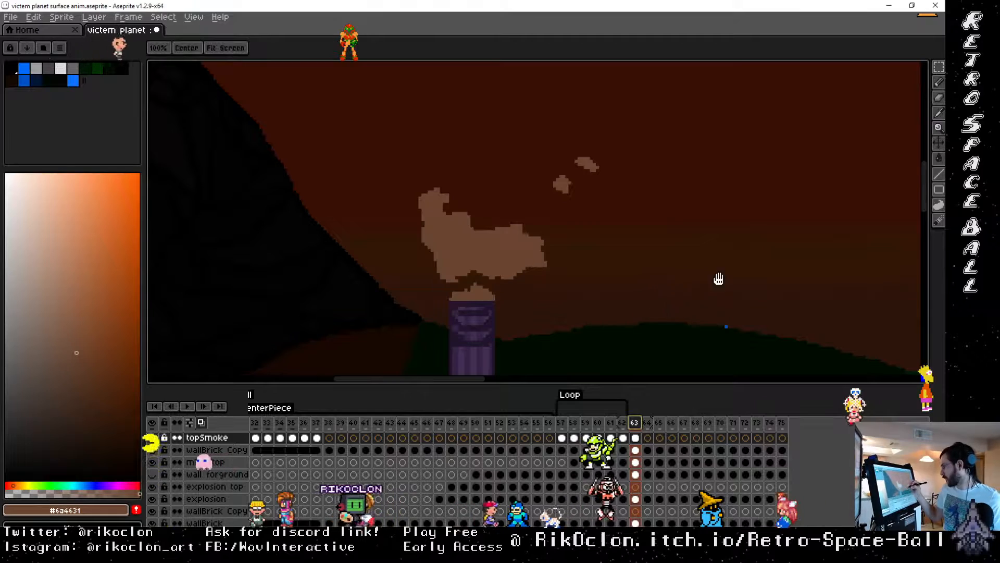
Step: Join the back right tower's smoke pieces on frame 63 into one solid plume and thicken its two drifting puffs
{"action": "mouse_move", "coordinate": [855, 284]}
{"action": "left_mouse_down"}
{"action": "mouse_move", "coordinate": [518, 255]}
{"action": "mouse_move", "coordinate": [154, 285]}
{"action": "mouse_move", "coordinate": [733, 266]}
{"action": "mouse_move", "coordinate": [217, 277]}
{"action": "mouse_move", "coordinate": [270, 263]}
{"action": "left_mouse_up"}
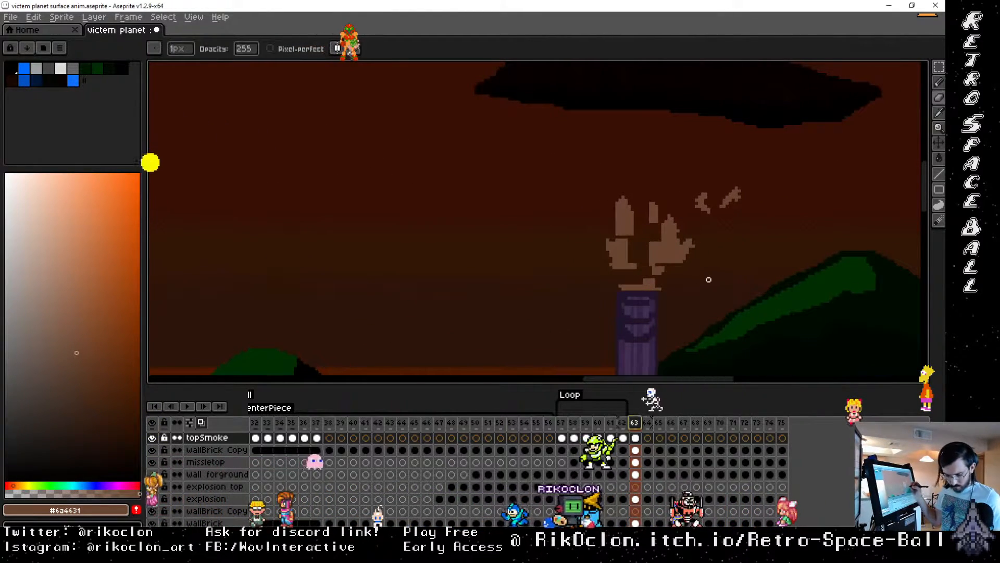
{"action": "key", "text": "b"}
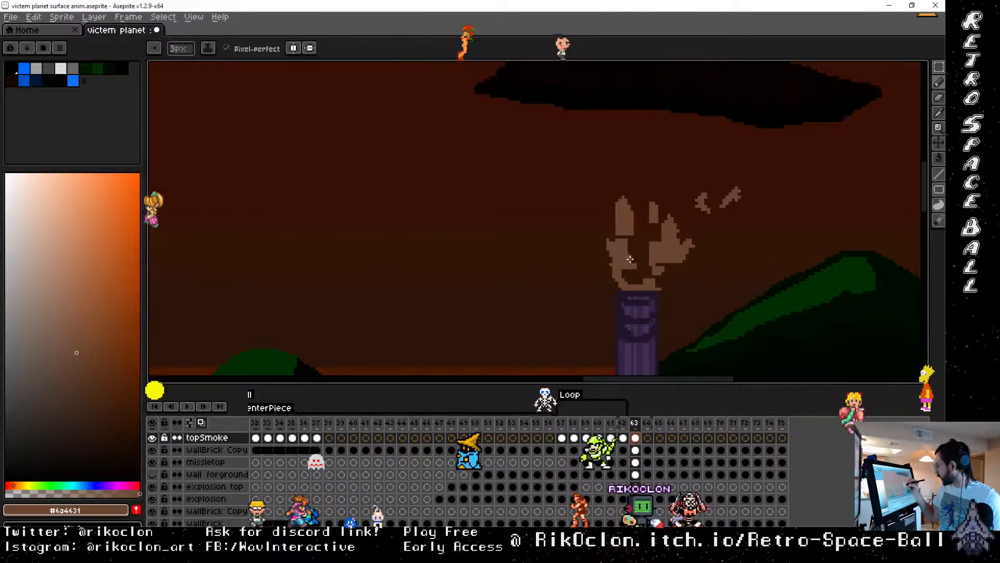
{"action": "key", "text": "ctrl+z"}
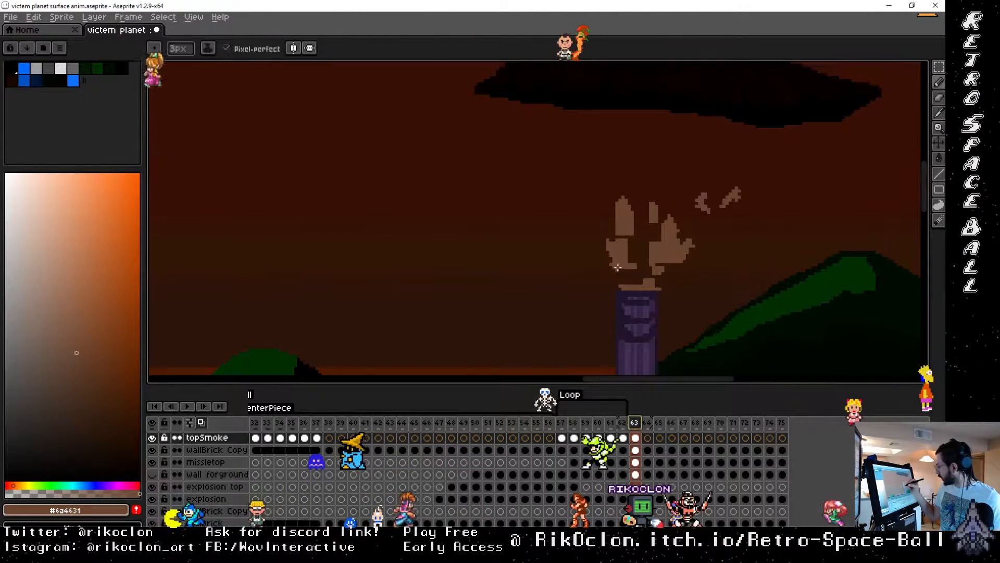
{"action": "mouse_move", "coordinate": [617, 270]}
{"action": "left_mouse_down"}
{"action": "mouse_move", "coordinate": [656, 273]}
{"action": "mouse_move", "coordinate": [671, 250]}
{"action": "mouse_move", "coordinate": [678, 263]}
{"action": "mouse_move", "coordinate": [652, 256]}
{"action": "mouse_move", "coordinate": [645, 264]}
{"action": "mouse_move", "coordinate": [619, 239]}
{"action": "mouse_move", "coordinate": [642, 222]}
{"action": "mouse_move", "coordinate": [633, 220]}
{"action": "mouse_move", "coordinate": [667, 225]}
{"action": "mouse_move", "coordinate": [656, 210]}
{"action": "mouse_move", "coordinate": [640, 219]}
{"action": "mouse_move", "coordinate": [653, 210]}
{"action": "mouse_move", "coordinate": [661, 230]}
{"action": "mouse_move", "coordinate": [647, 243]}
{"action": "mouse_move", "coordinate": [627, 235]}
{"action": "left_mouse_up"}
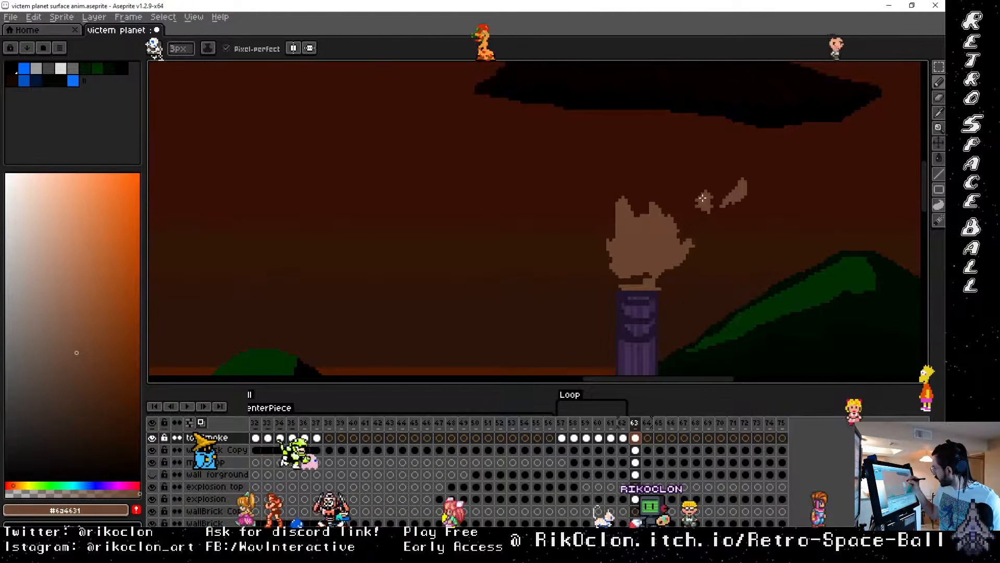
Step: Erase the edges of the back right tower's two drifting puffs to make them into thin slivers
{"action": "key", "text": "e"}
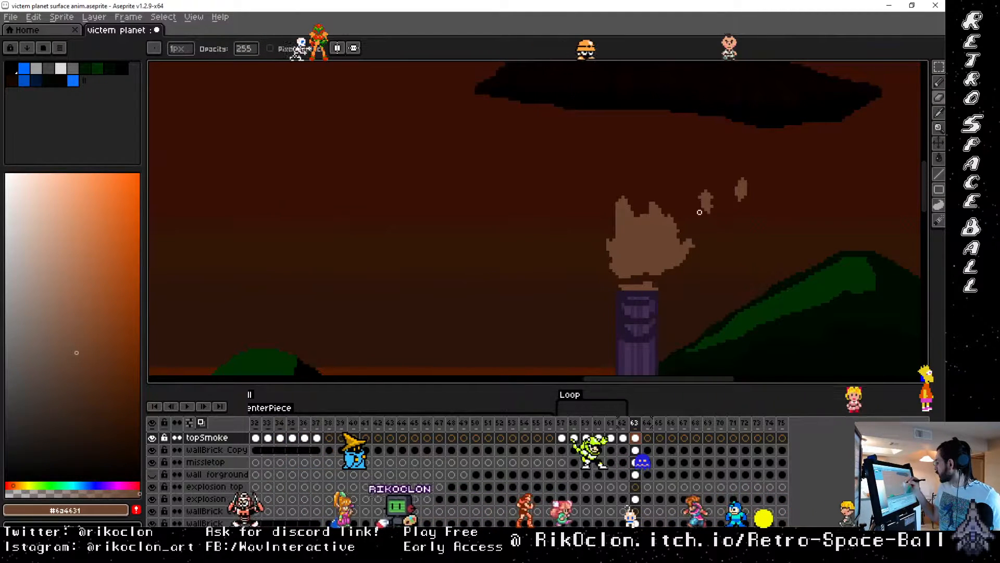
{"action": "left_click_drag", "start_coordinate": [700, 210], "coordinate": [702, 202]}
{"action": "left_click_drag", "start_coordinate": [711, 192], "coordinate": [712, 206]}
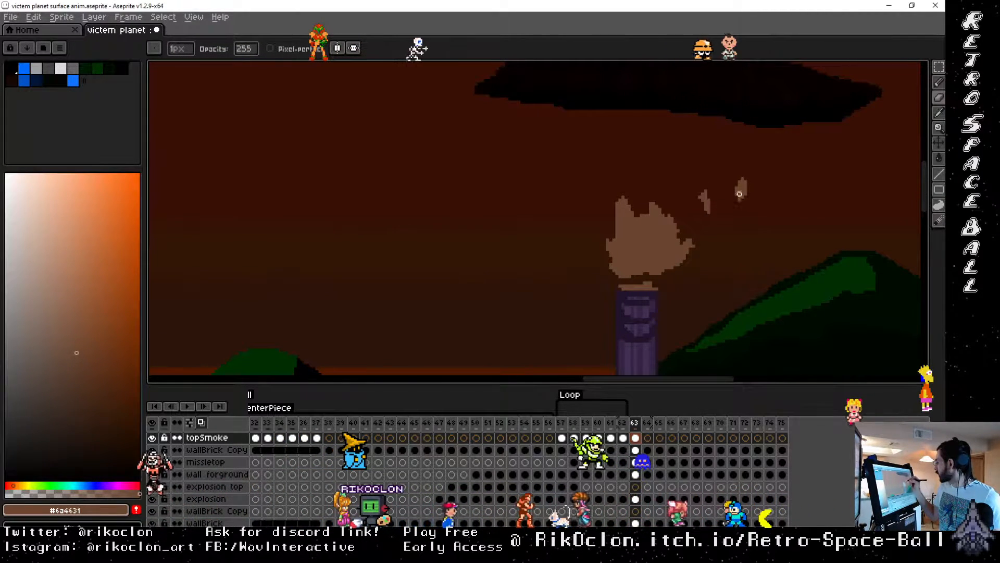
{"action": "key", "text": "space"}
{"action": "mouse_move", "coordinate": [615, 335]}
{"action": "left_mouse_down"}
{"action": "mouse_move", "coordinate": [732, 150]}
{"action": "mouse_move", "coordinate": [684, 301]}
{"action": "left_mouse_up"}
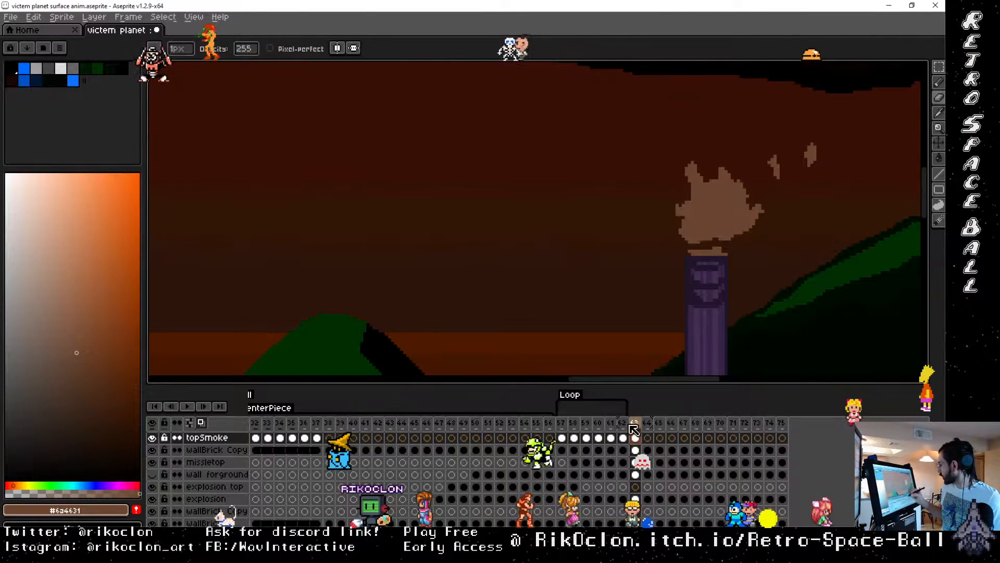
Step: Erase the smoke just above the front right tower's mouth on frame 63 to open a gap below the plume
{"action": "left_click", "coordinate": [623, 423]}
{"action": "left_click", "coordinate": [636, 423]}
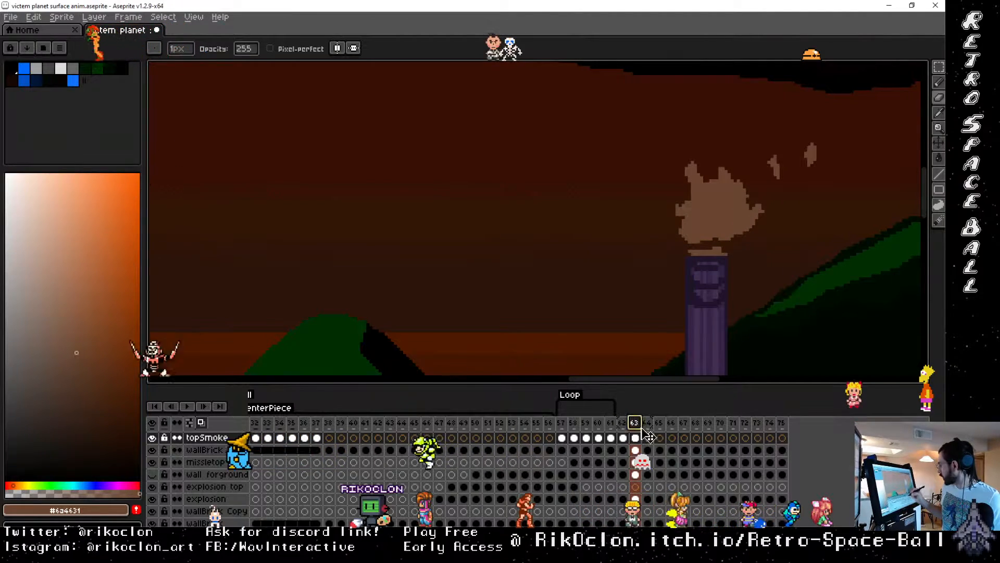
{"action": "key", "text": "space"}
{"action": "left_click_drag", "start_coordinate": [719, 306], "coordinate": [717, 267]}
{"action": "scroll", "coordinate": [717, 268], "scroll_direction": "up", "scroll_amount": 5}
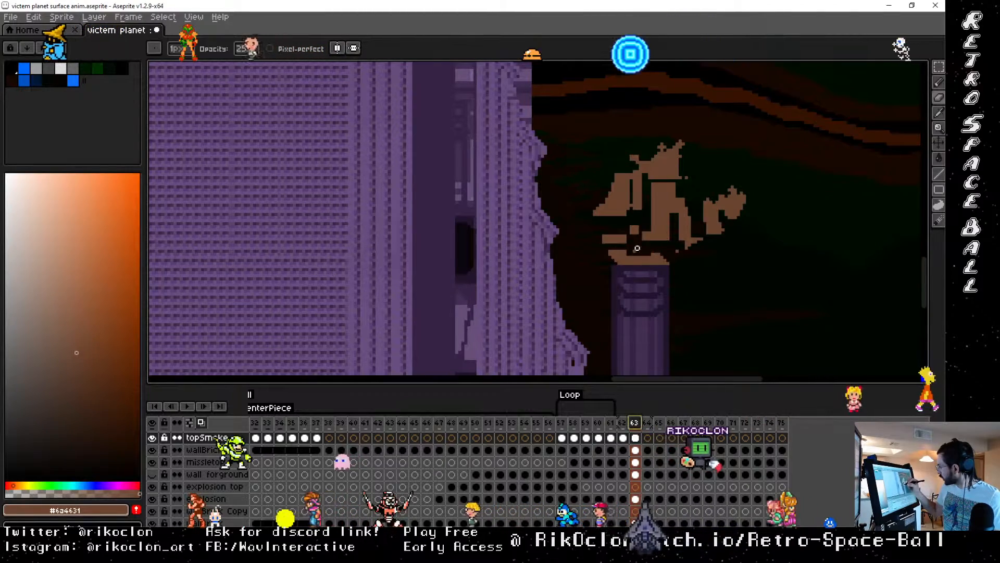
{"action": "left_click_drag", "start_coordinate": [609, 249], "coordinate": [625, 241]}
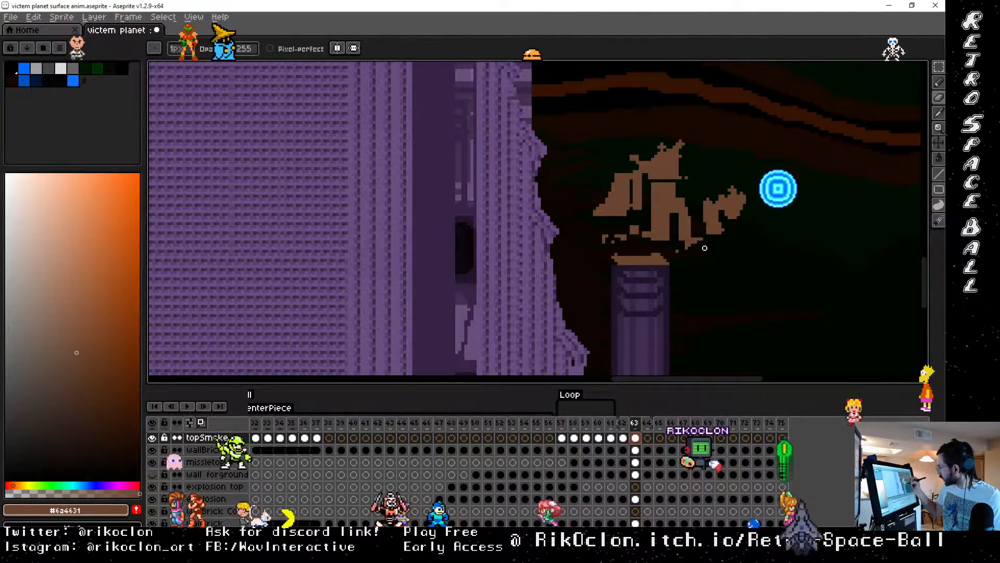
Step: Fill the front right tower's smoke pieces into one solid plume and erase the stray pixels beside it
{"action": "key", "text": "b"}
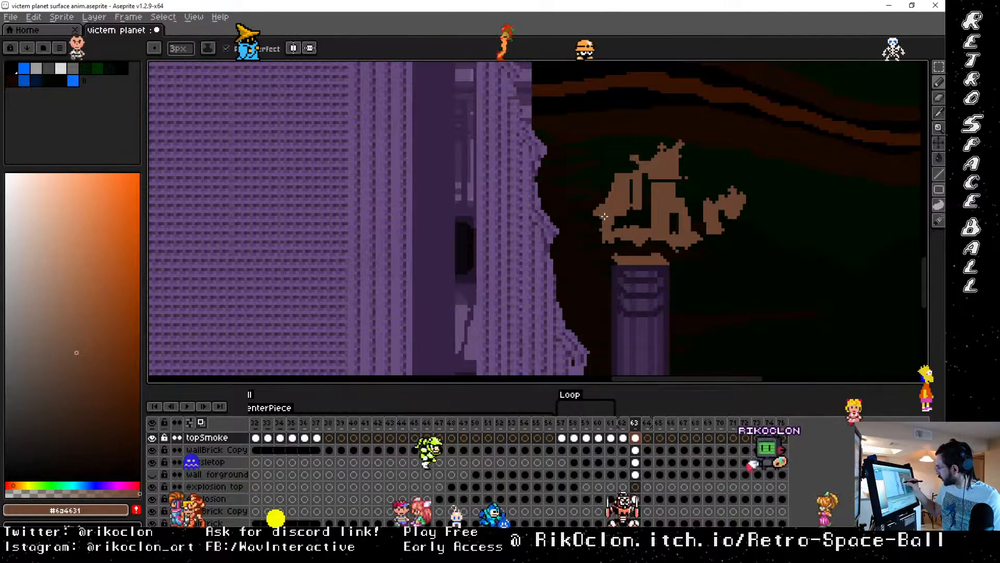
{"action": "mouse_move", "coordinate": [603, 215]}
{"action": "left_mouse_down"}
{"action": "mouse_move", "coordinate": [629, 200]}
{"action": "mouse_move", "coordinate": [616, 217]}
{"action": "mouse_move", "coordinate": [645, 220]}
{"action": "mouse_move", "coordinate": [632, 185]}
{"action": "mouse_move", "coordinate": [647, 192]}
{"action": "mouse_move", "coordinate": [645, 184]}
{"action": "mouse_move", "coordinate": [686, 158]}
{"action": "mouse_move", "coordinate": [680, 190]}
{"action": "mouse_move", "coordinate": [660, 193]}
{"action": "mouse_move", "coordinate": [671, 229]}
{"action": "mouse_move", "coordinate": [683, 180]}
{"action": "left_mouse_up"}
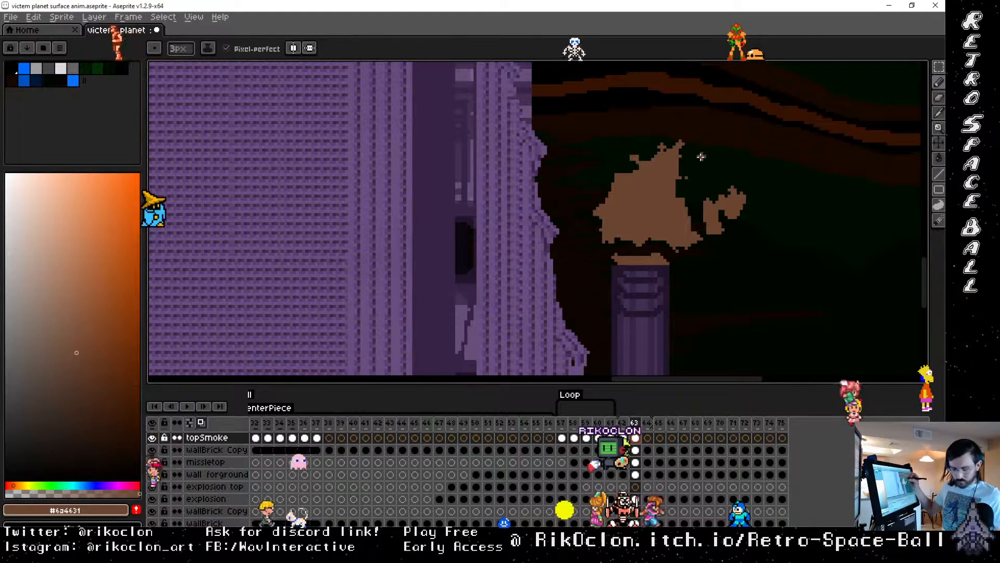
{"action": "key", "text": "e"}
{"action": "left_click", "coordinate": [686, 177]}
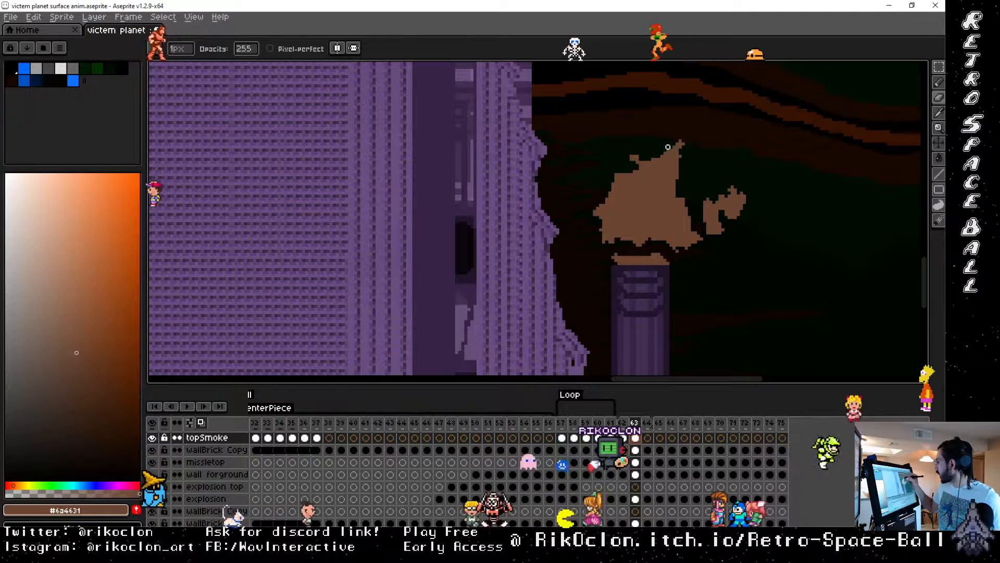
Step: Trim the tip, right edge and upper left side of the front right tower's plume and compare it with frame 62
{"action": "left_click_drag", "start_coordinate": [679, 146], "coordinate": [685, 158]}
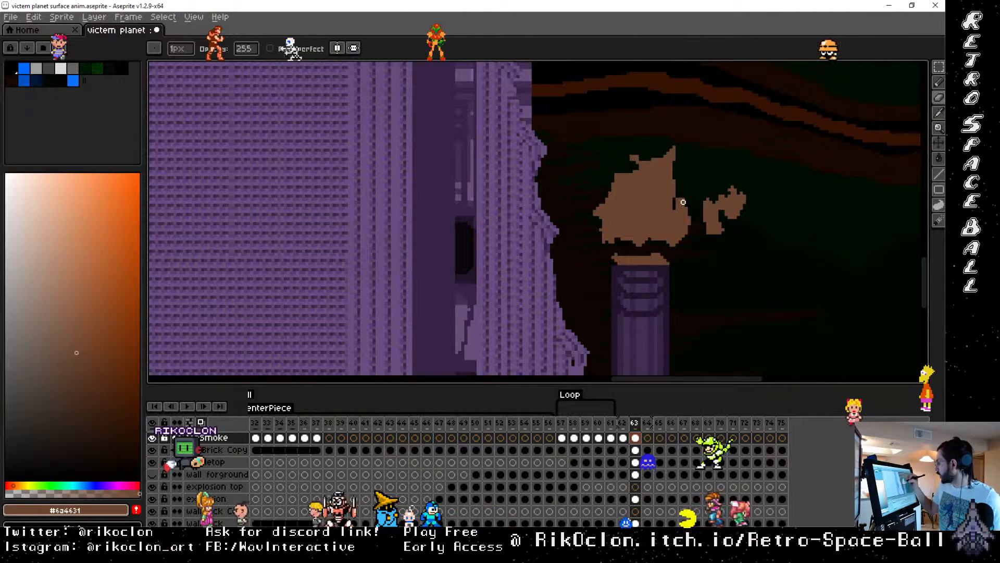
{"action": "key", "text": "ctrl+z"}
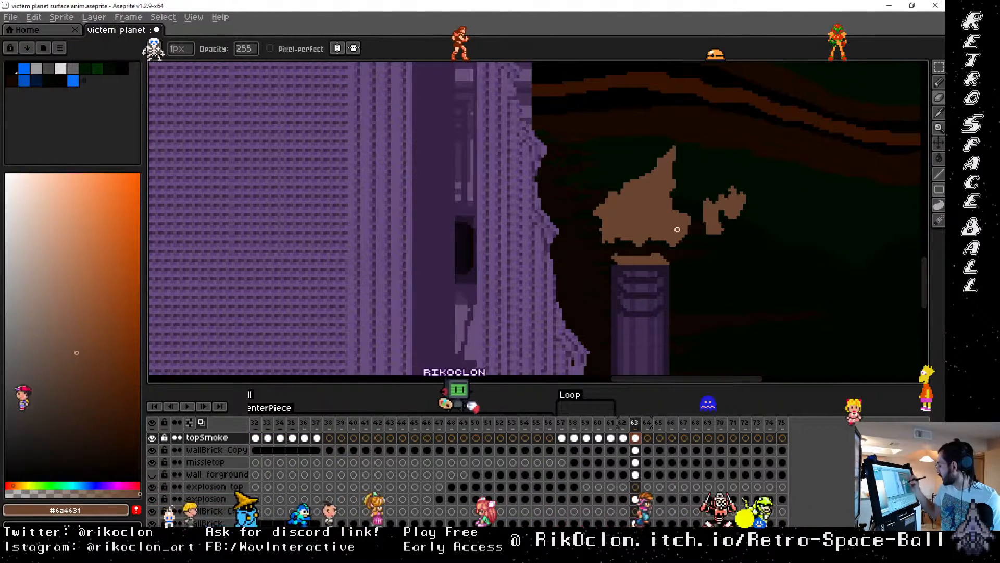
{"action": "left_click", "coordinate": [624, 423]}
{"action": "left_click", "coordinate": [635, 424]}
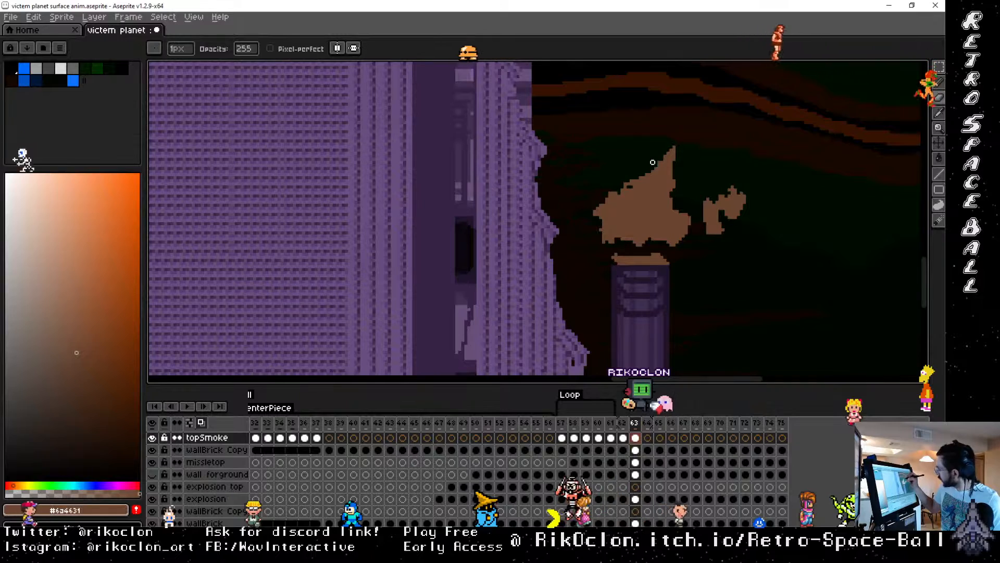
Step: Rebuild the upper left side of the front right tower's plume as a rounded lobe, trim its left edge and compare with the neighbouring frames
{"action": "key", "text": "e"}
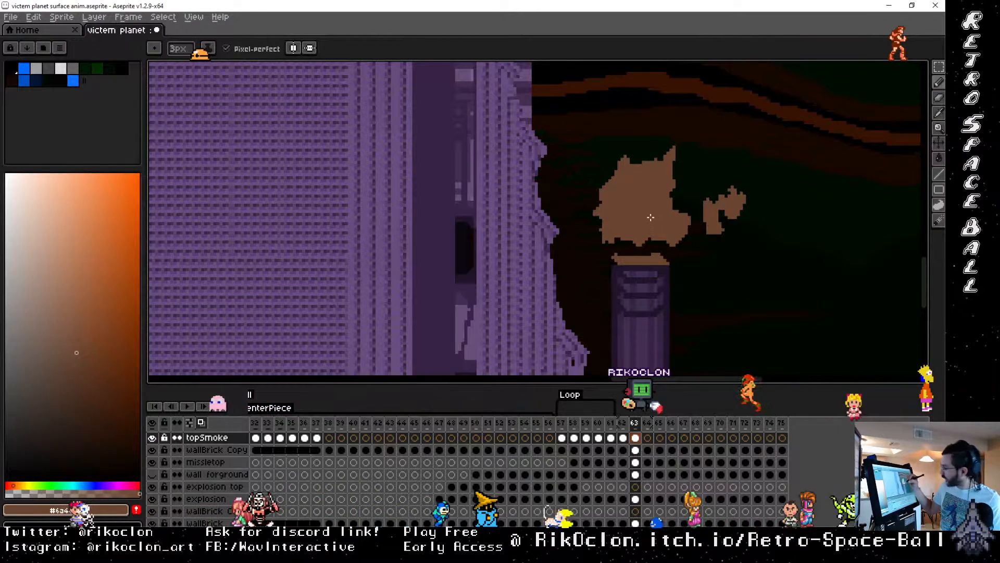
{"action": "key", "text": "b"}
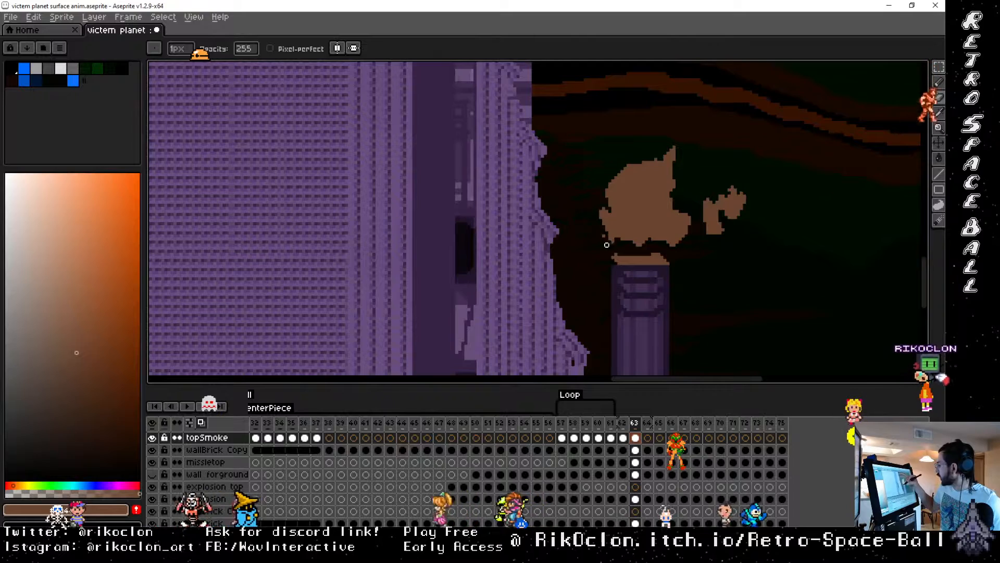
{"action": "left_click", "coordinate": [623, 423]}
{"action": "left_click", "coordinate": [635, 423]}
{"action": "left_click", "coordinate": [647, 423]}
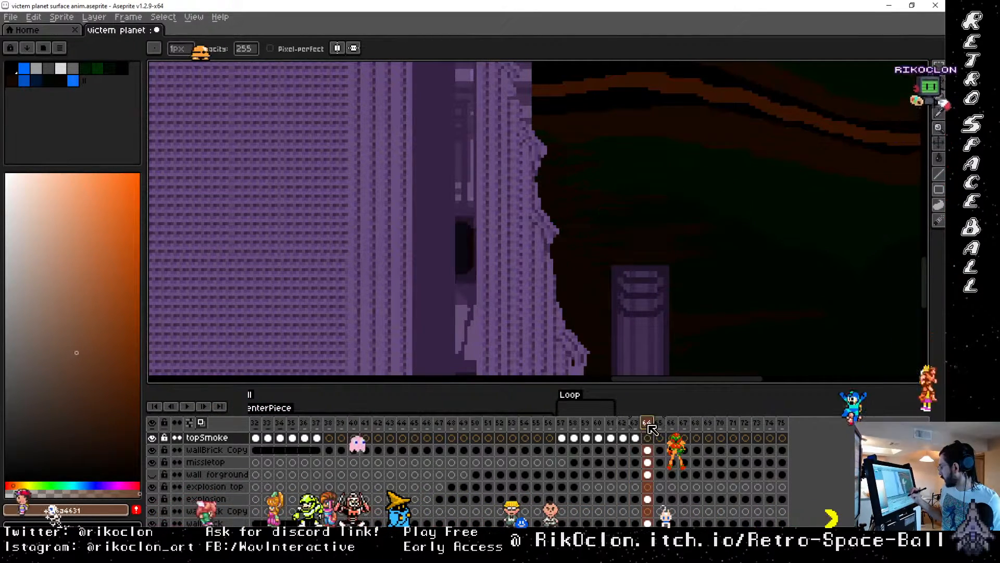
{"action": "left_click", "coordinate": [635, 423]}
{"action": "left_click", "coordinate": [623, 422]}
{"action": "left_click", "coordinate": [635, 423]}
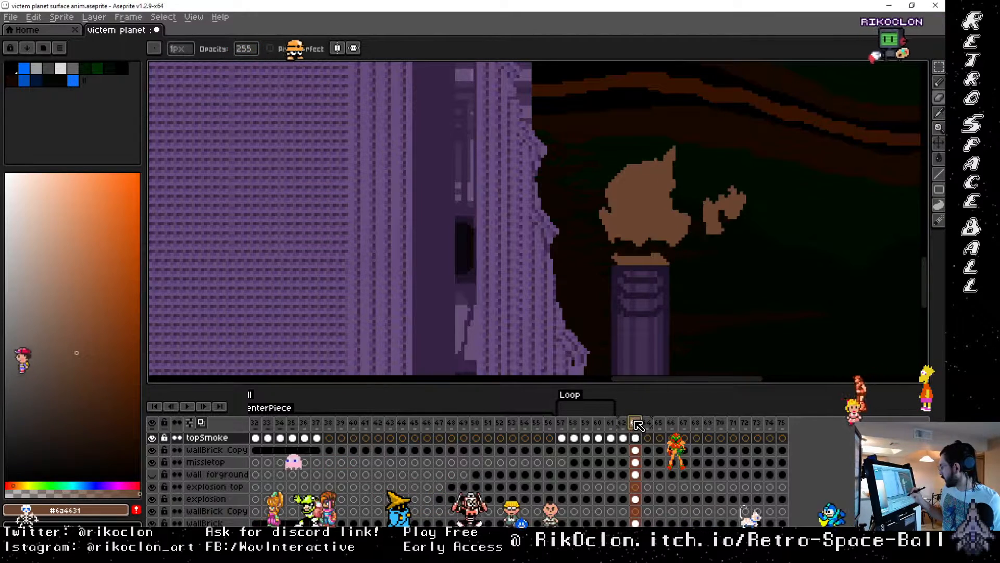
Step: Extend the tip of the front right tower's plume upward to the right on frame 63 and compare it with frame 62
{"action": "key", "text": "e"}
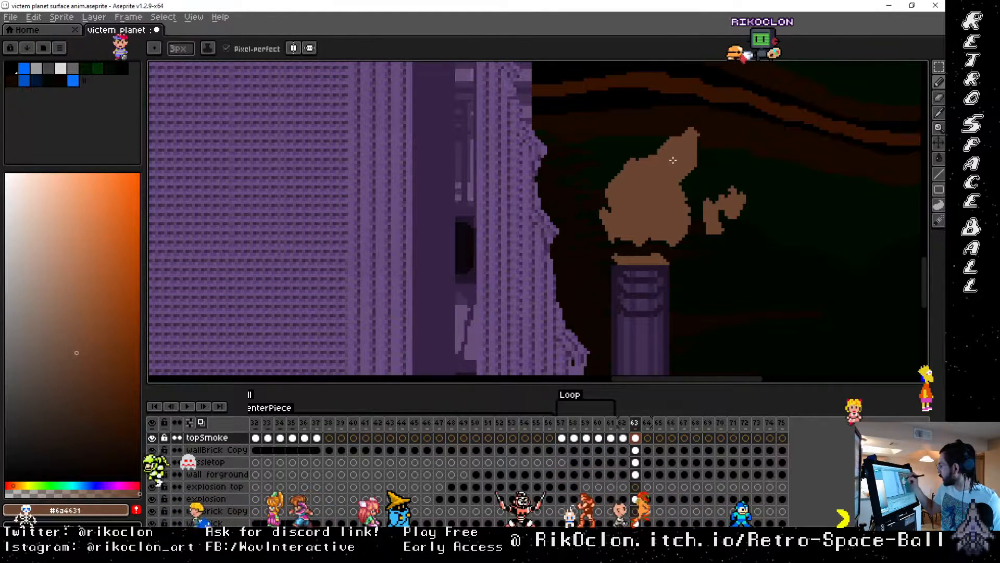
{"action": "left_click", "coordinate": [623, 423]}
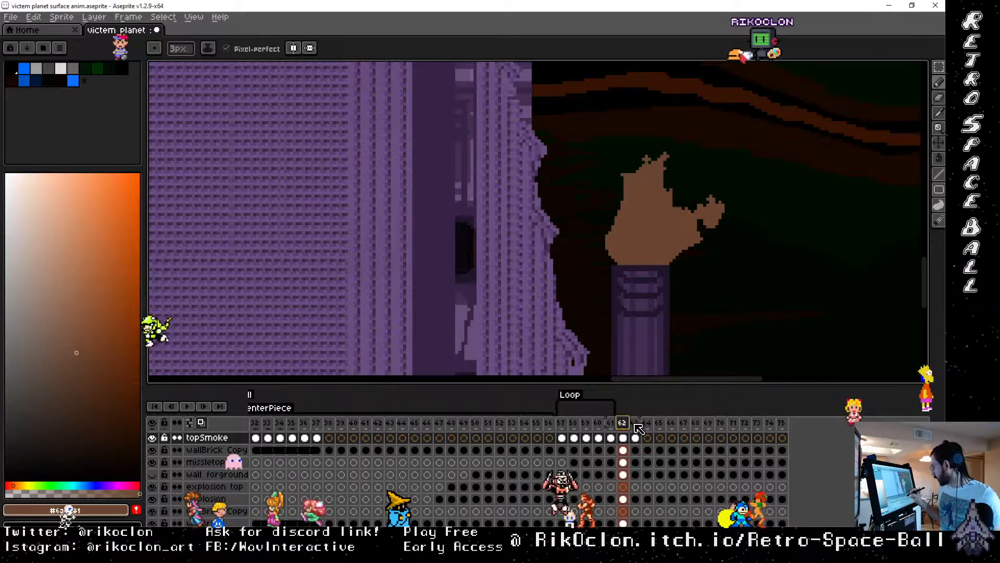
{"action": "left_click", "coordinate": [635, 423]}
{"action": "left_click", "coordinate": [624, 423]}
{"action": "left_click", "coordinate": [636, 423]}
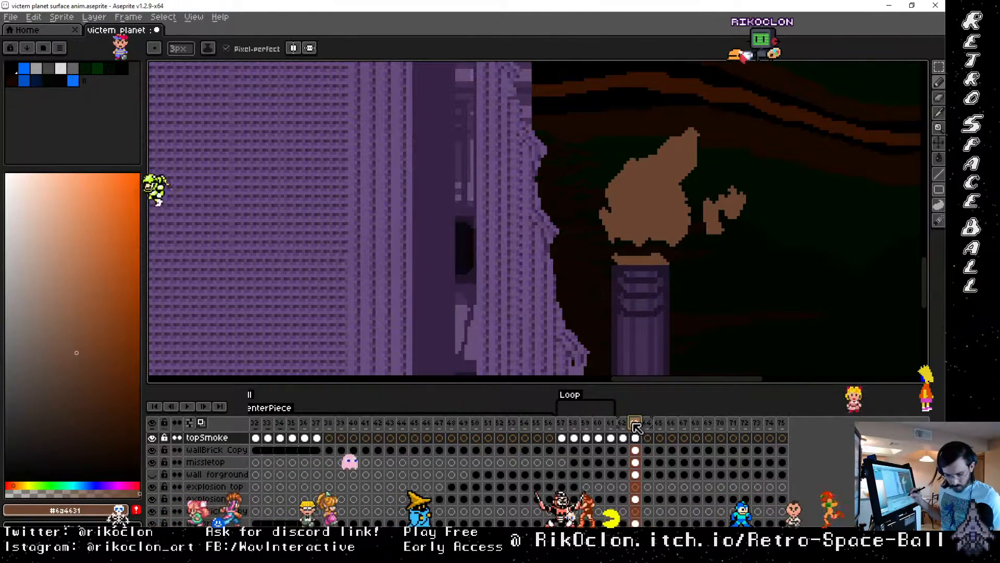
Step: Erase along the right edge of the front right tower's extended plume tip to make it a narrow point
{"action": "key", "text": "e"}
{"action": "left_click_drag", "start_coordinate": [697, 167], "coordinate": [696, 153]}
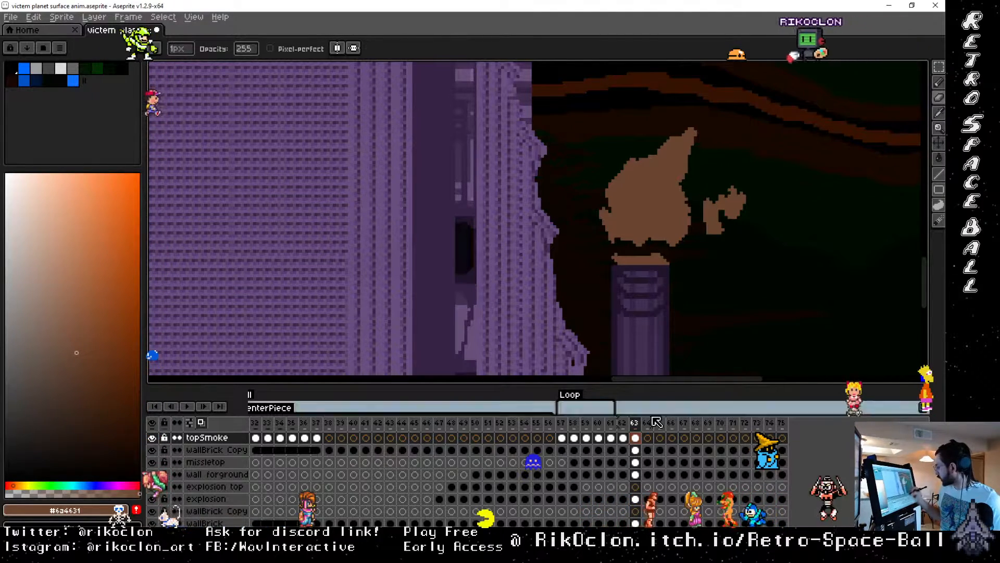
{"action": "key", "text": "Left"}
{"action": "key", "text": "Right"}
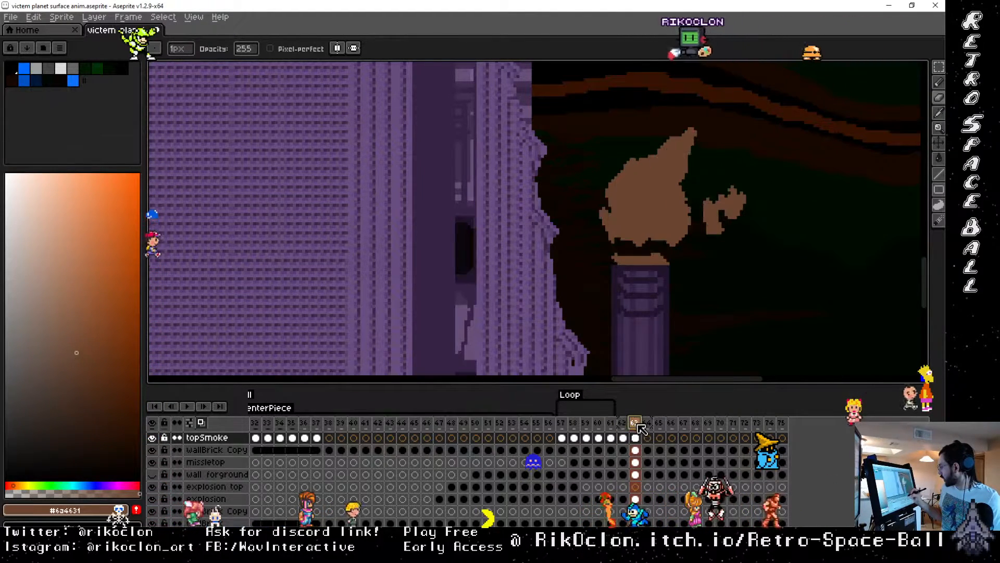
Step: Erase the left part of the drifting puff beside the front right tower's plume and compare frames 62 and 63
{"action": "left_click", "coordinate": [651, 423]}
{"action": "key", "text": "Left"}
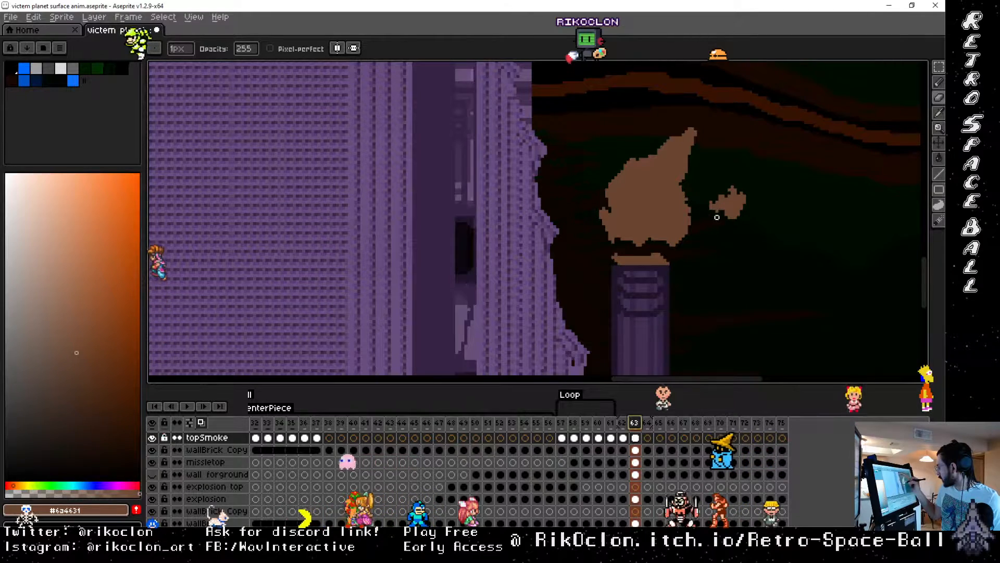
{"action": "key", "text": "Left"}
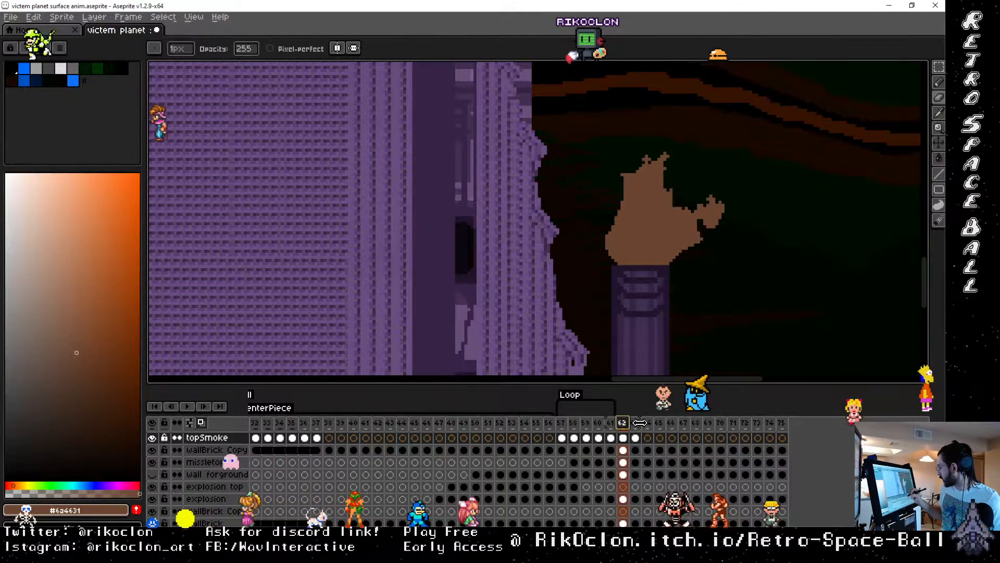
{"action": "key", "text": "Right"}
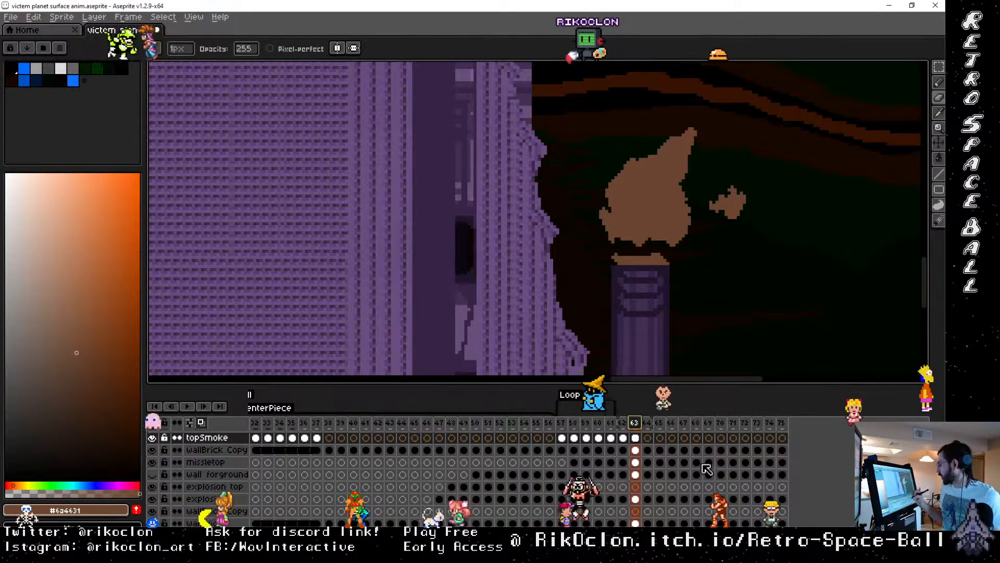
{"action": "key", "text": "Left"}
{"action": "key", "text": "Right"}
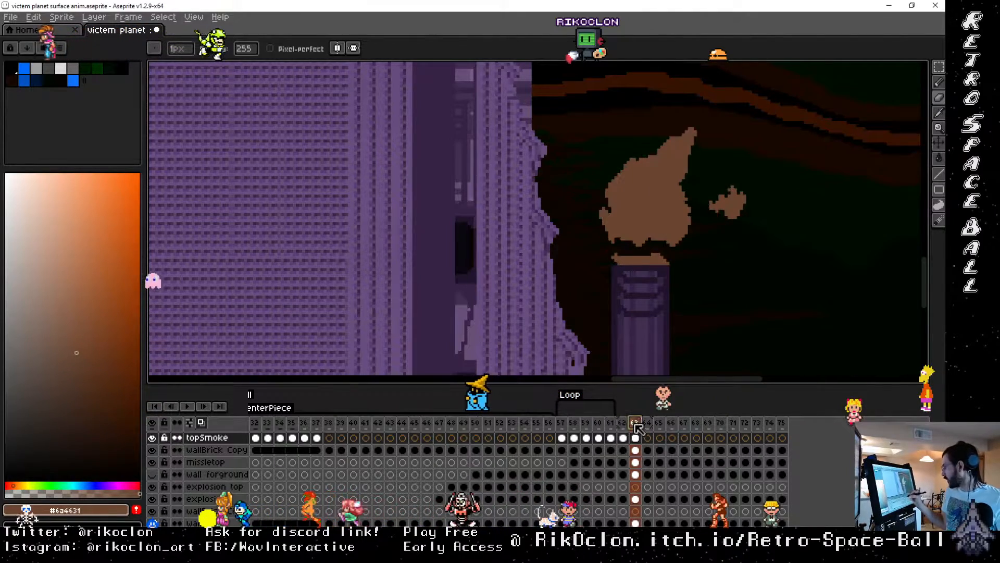
Step: Compare the smoke of all four towers across frames 61, 62 and 63
{"action": "left_click_drag", "start_coordinate": [309, 217], "coordinate": [914, 229]}
{"action": "left_click_drag", "start_coordinate": [320, 291], "coordinate": [943, 263]}
{"action": "left_click_drag", "start_coordinate": [275, 302], "coordinate": [648, 337]}
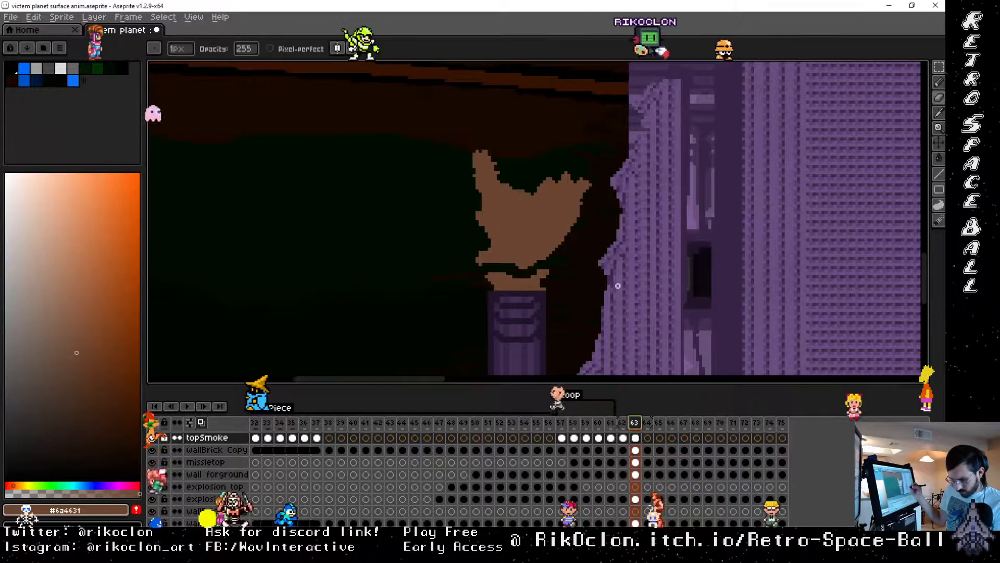
{"action": "scroll", "coordinate": [618, 285], "scroll_direction": "down", "scroll_amount": 3}
{"action": "left_click_drag", "start_coordinate": [821, 260], "coordinate": [521, 298]}
{"action": "left_click", "coordinate": [623, 423]}
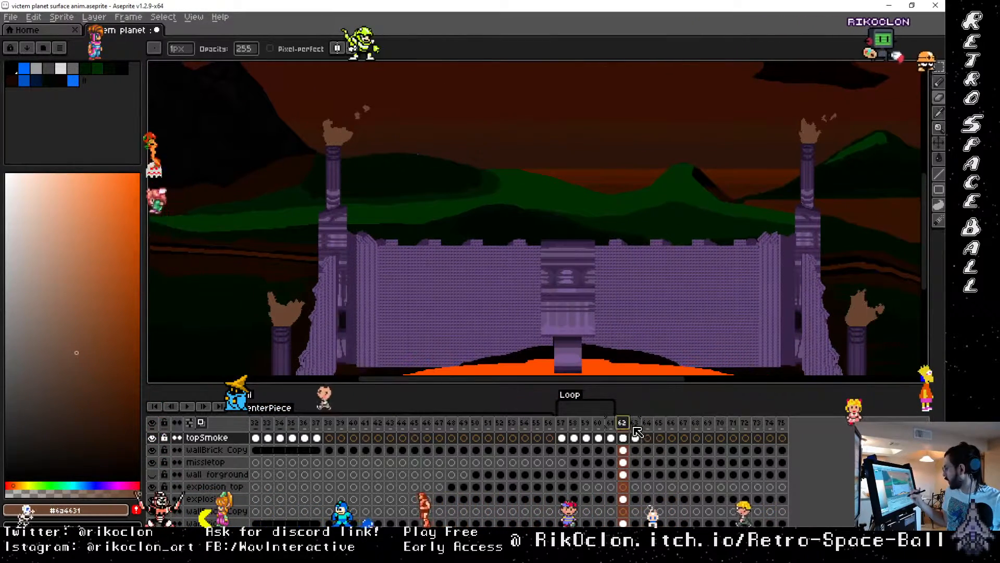
{"action": "left_click", "coordinate": [635, 423]}
{"action": "left_click", "coordinate": [622, 423]}
{"action": "left_click", "coordinate": [636, 424]}
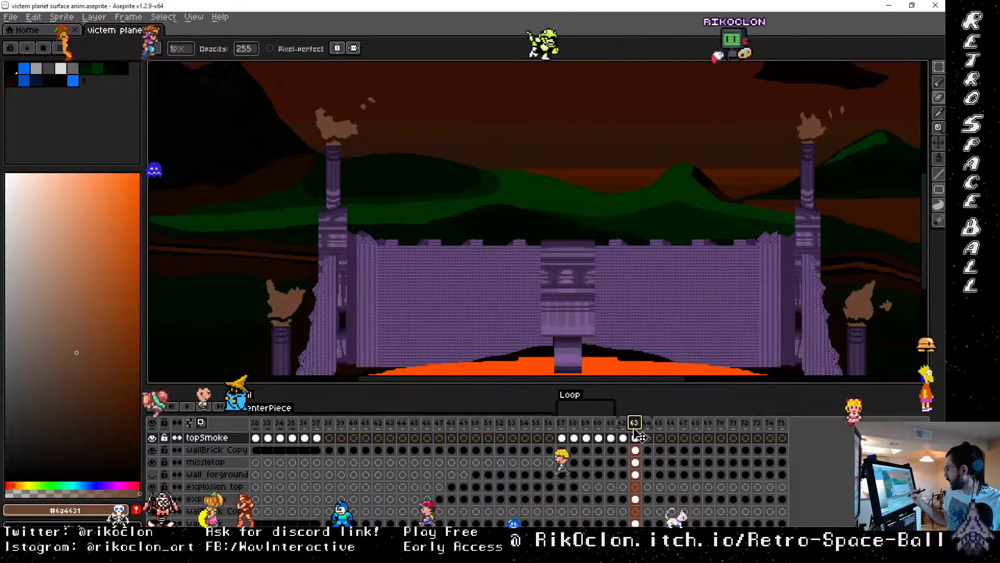
{"action": "left_click", "coordinate": [625, 424]}
{"action": "left_click", "coordinate": [635, 423]}
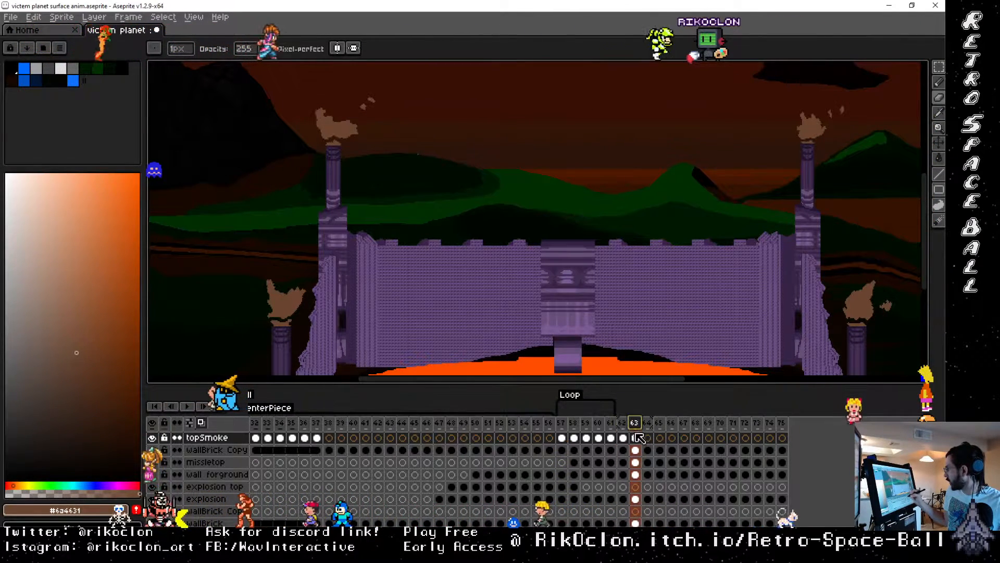
{"action": "left_click", "coordinate": [623, 423]}
{"action": "left_click", "coordinate": [611, 422]}
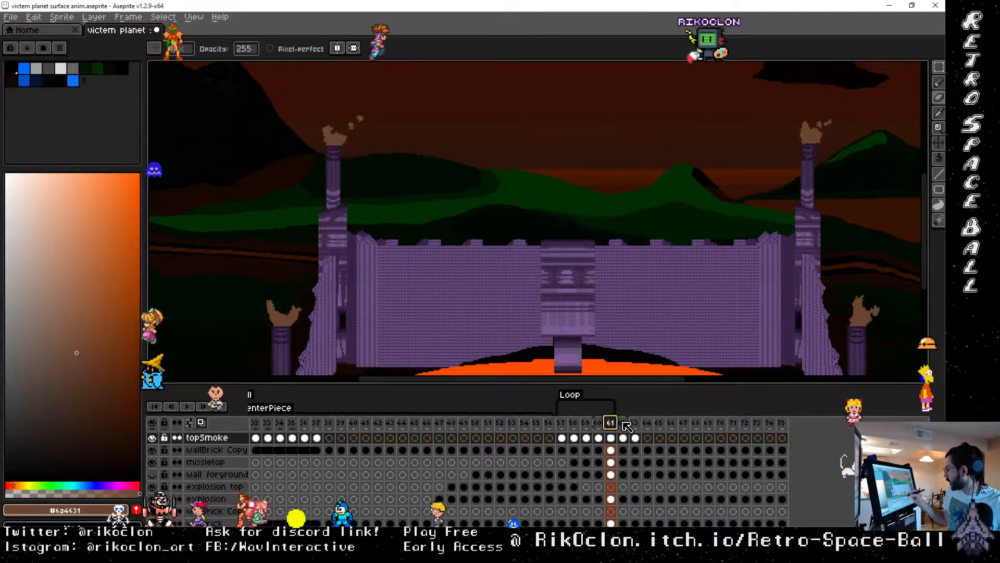
{"action": "left_click", "coordinate": [635, 424]}
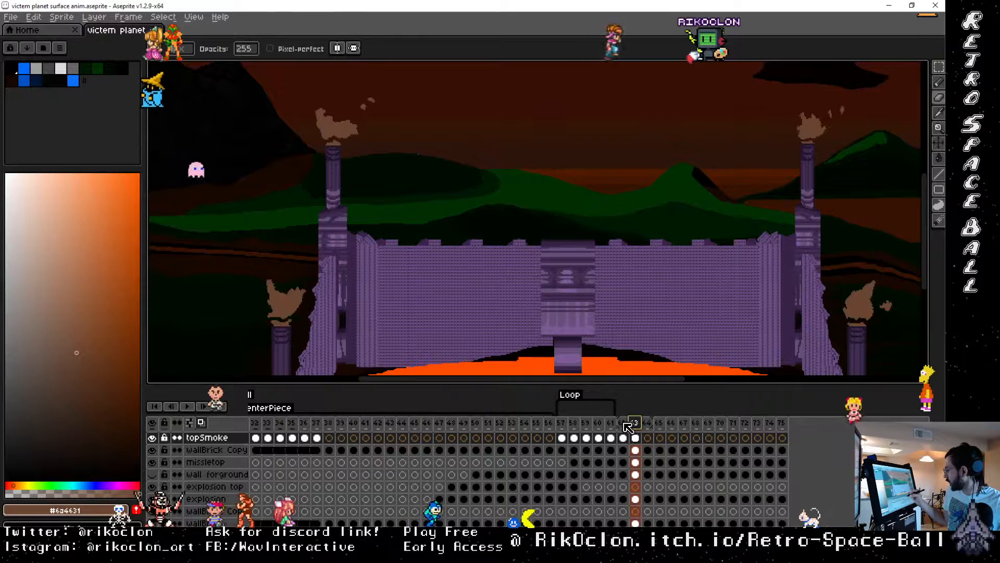
{"action": "left_click", "coordinate": [623, 423]}
{"action": "left_click", "coordinate": [613, 423]}
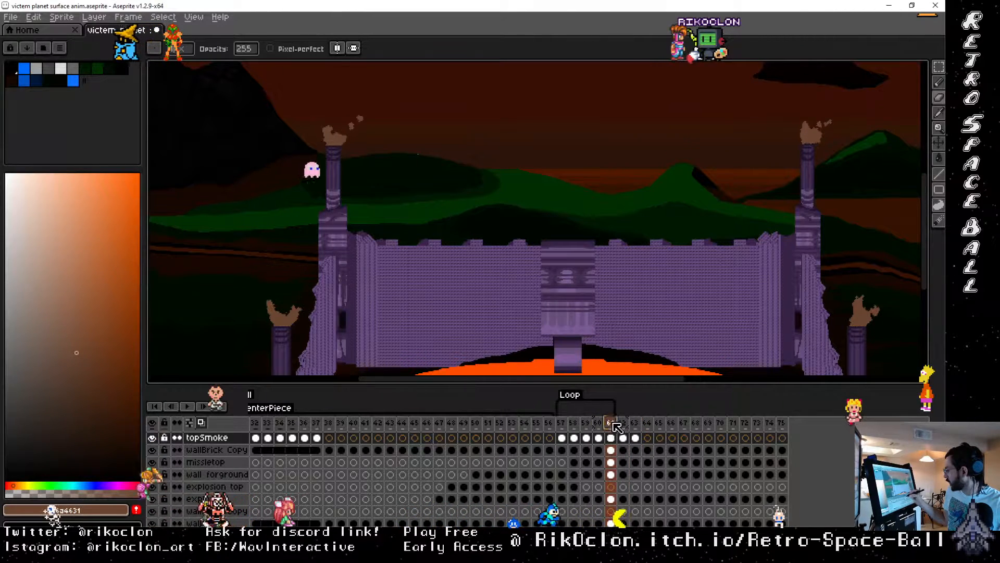
{"action": "left_click", "coordinate": [624, 423]}
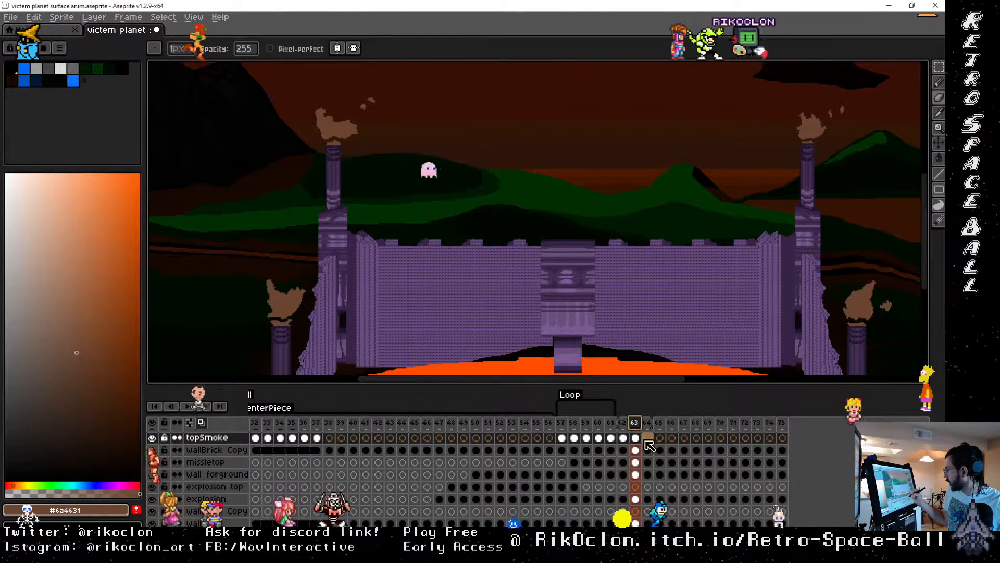
{"action": "left_click", "coordinate": [647, 437]}
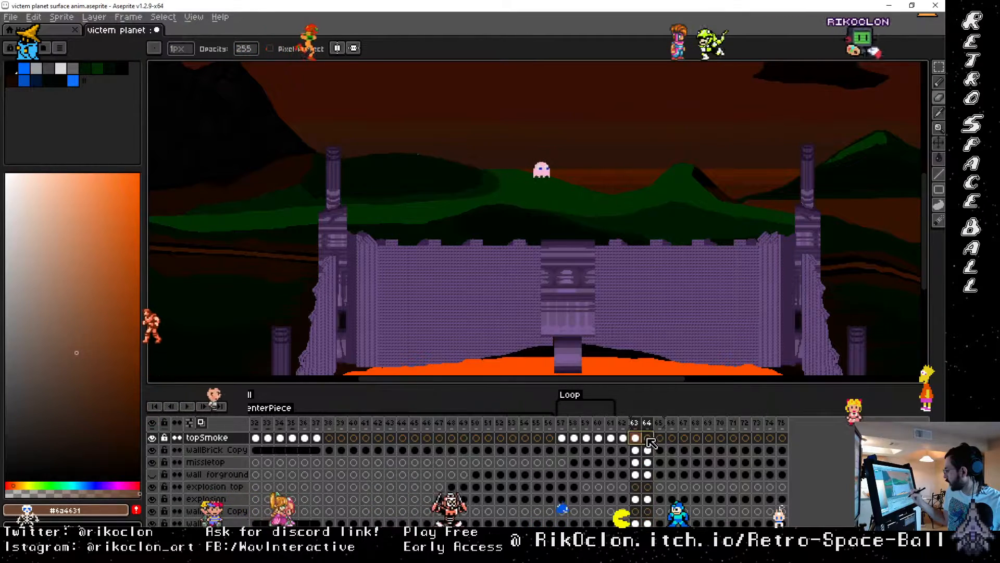
{"action": "right_click", "coordinate": [648, 441]}
{"action": "left_click", "coordinate": [672, 474]}
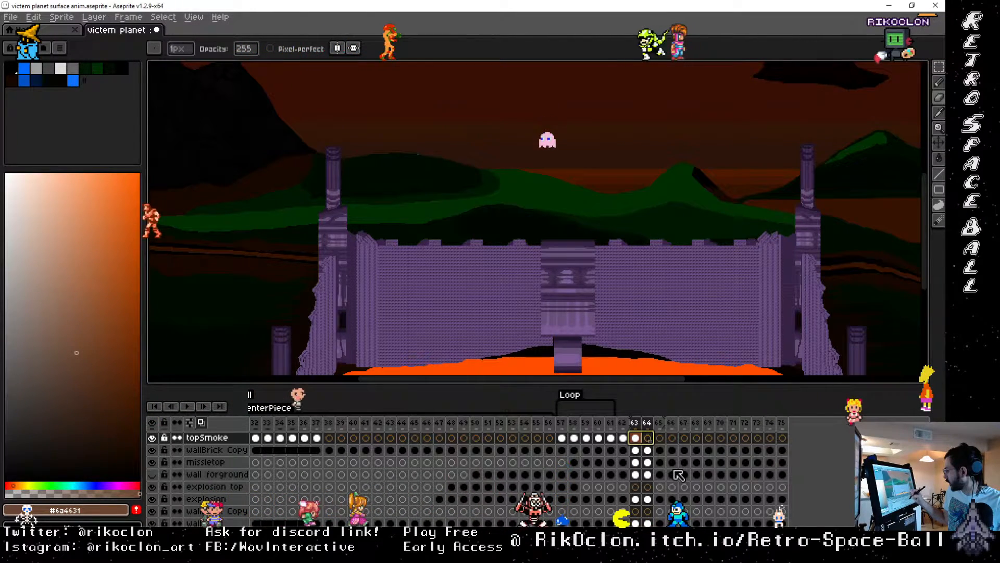
{"action": "right_click", "coordinate": [646, 438]}
{"action": "left_click", "coordinate": [640, 438]}
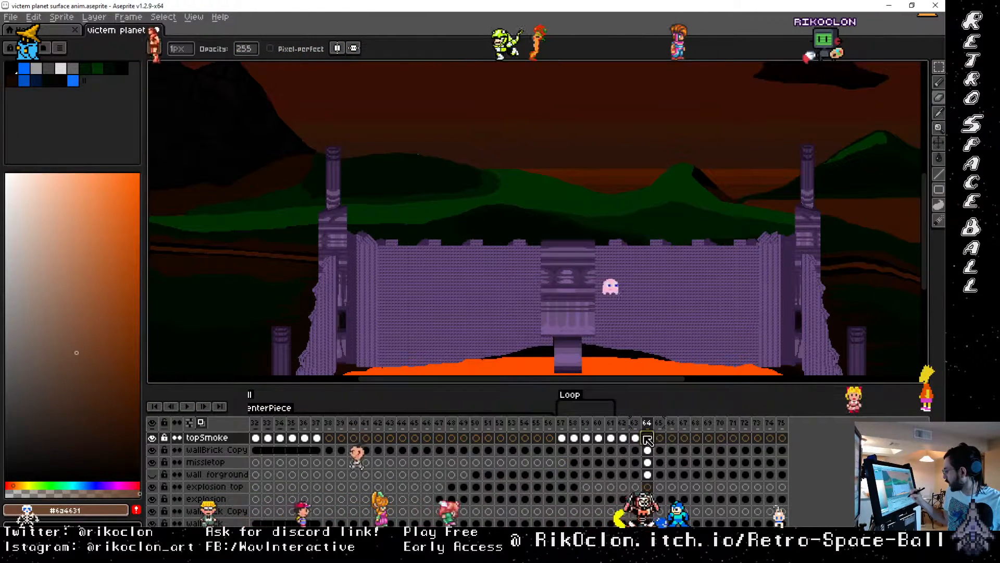
Step: Link the topSmoke cels of frames 63 and 64, and unlink frame 64 to make its smoke an independent copy
{"action": "left_click_drag", "start_coordinate": [648, 441], "coordinate": [635, 437]}
{"action": "right_click", "coordinate": [650, 441]}
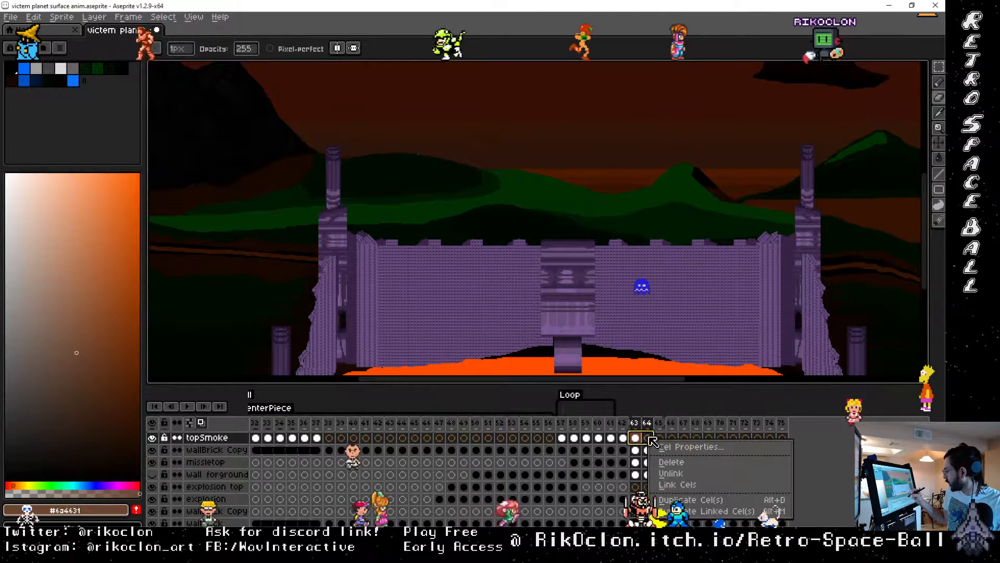
{"action": "left_click", "coordinate": [678, 486]}
{"action": "right_click", "coordinate": [648, 439]}
{"action": "left_click", "coordinate": [672, 474]}
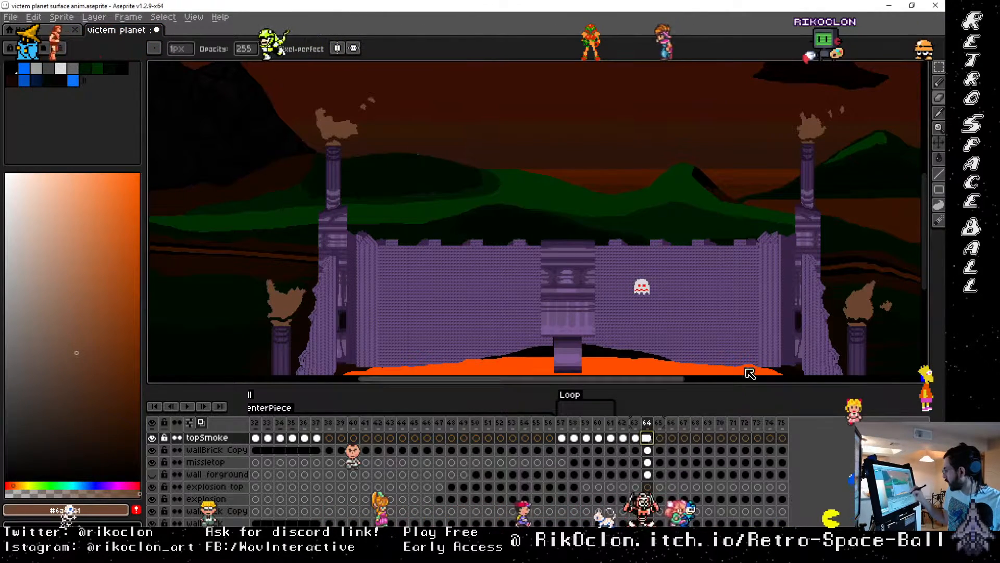
Step: Shift the smoke plumes of the rear right and front right towers up and to the right in frame 64
{"action": "key", "text": "m"}
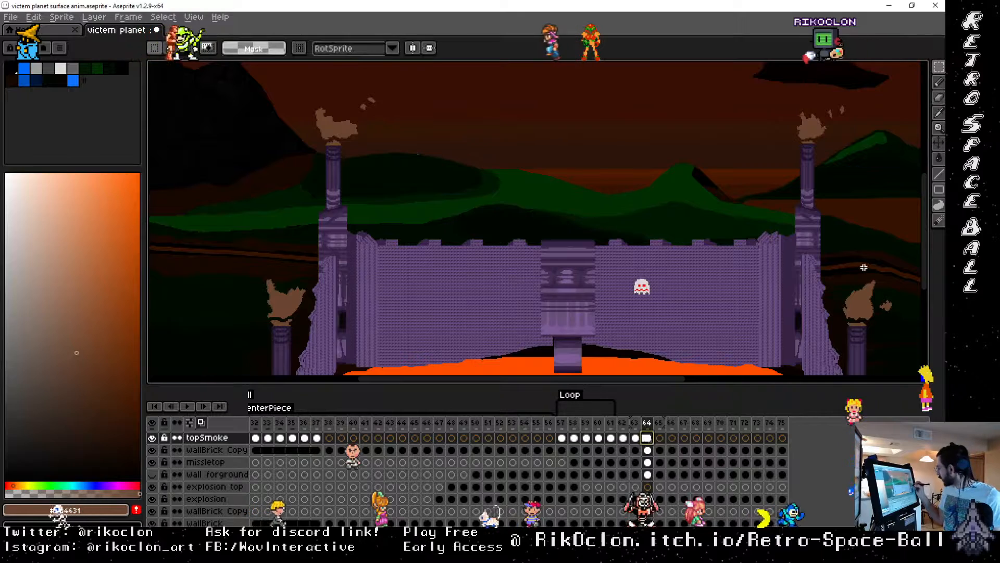
{"action": "left_click_drag", "start_coordinate": [903, 322], "coordinate": [903, 321]}
{"action": "left_click_drag", "start_coordinate": [891, 308], "coordinate": [894, 303]}
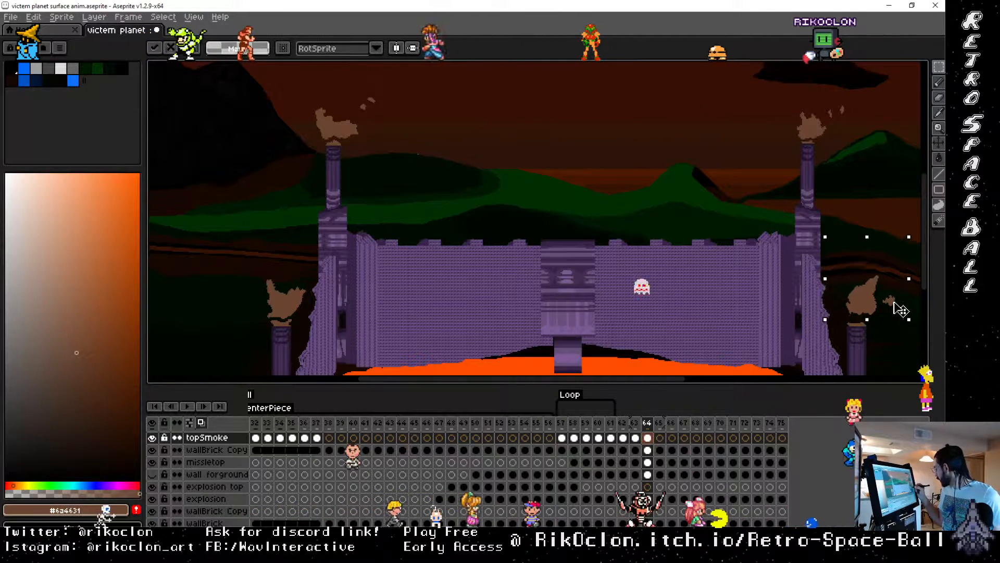
{"action": "left_click_drag", "start_coordinate": [764, 76], "coordinate": [872, 136]}
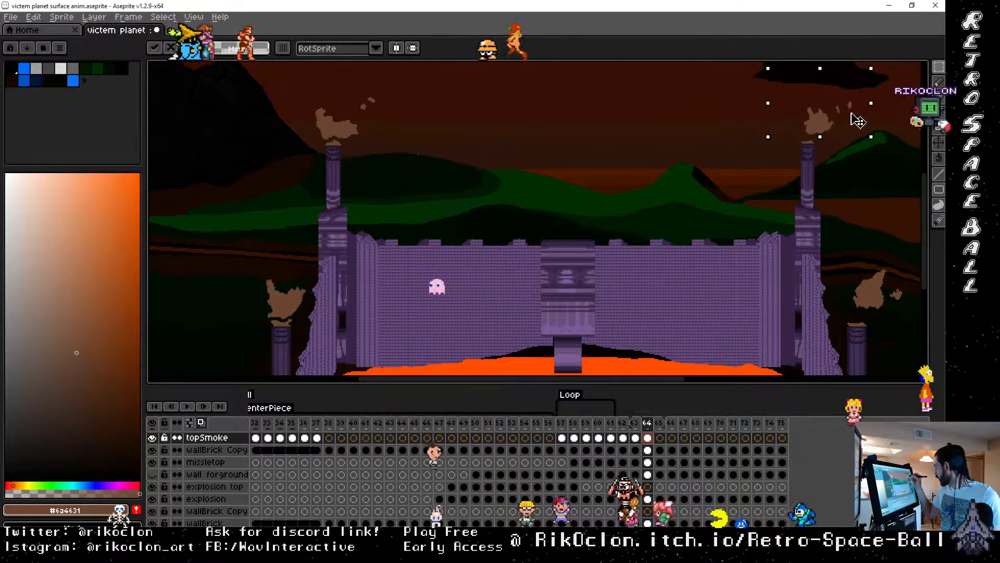
{"action": "left_click_drag", "start_coordinate": [834, 255], "coordinate": [907, 312]}
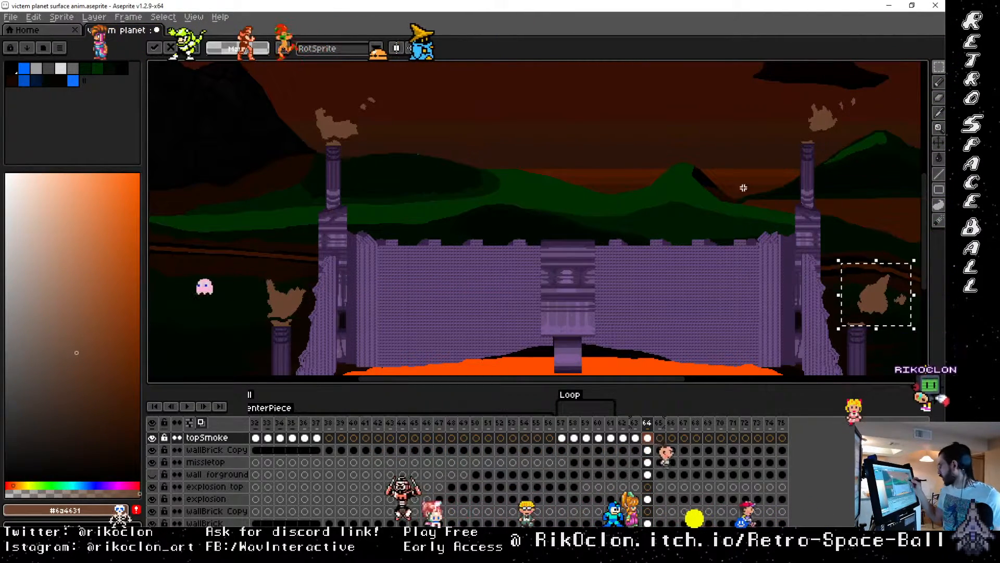
Step: Raise the smoke plumes of the rear left and front left towers off the tower tops, and compare frames 63 and 64
{"action": "left_click_drag", "start_coordinate": [378, 101], "coordinate": [533, 171]}
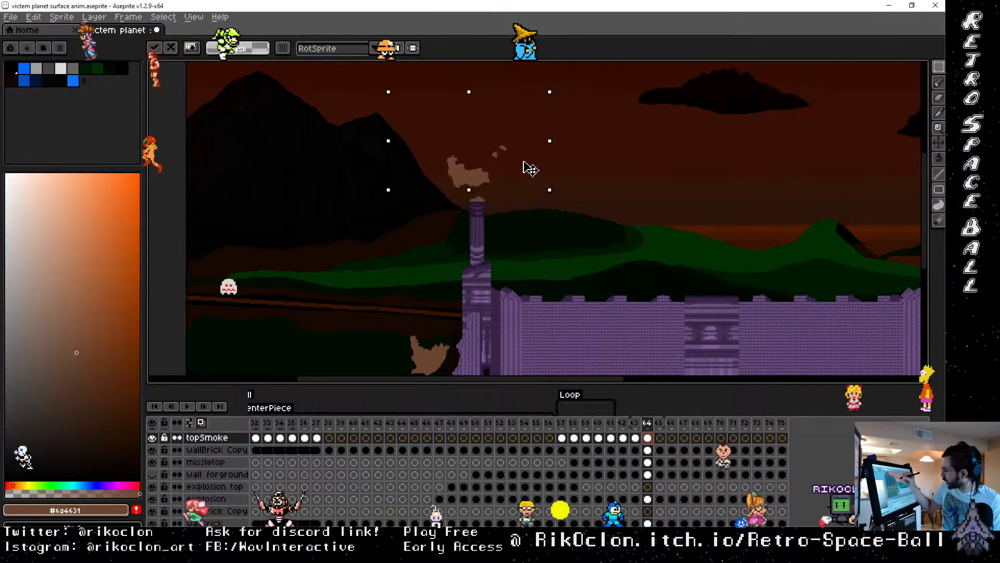
{"action": "left_click", "coordinate": [574, 254]}
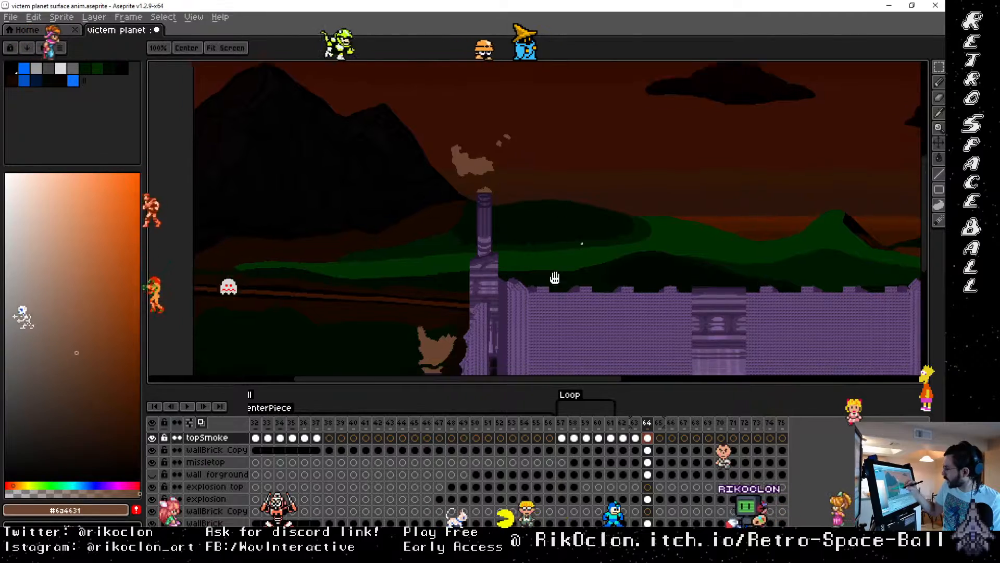
{"action": "left_click_drag", "start_coordinate": [553, 277], "coordinate": [660, 155]}
{"action": "left_click_drag", "start_coordinate": [468, 184], "coordinate": [563, 237]}
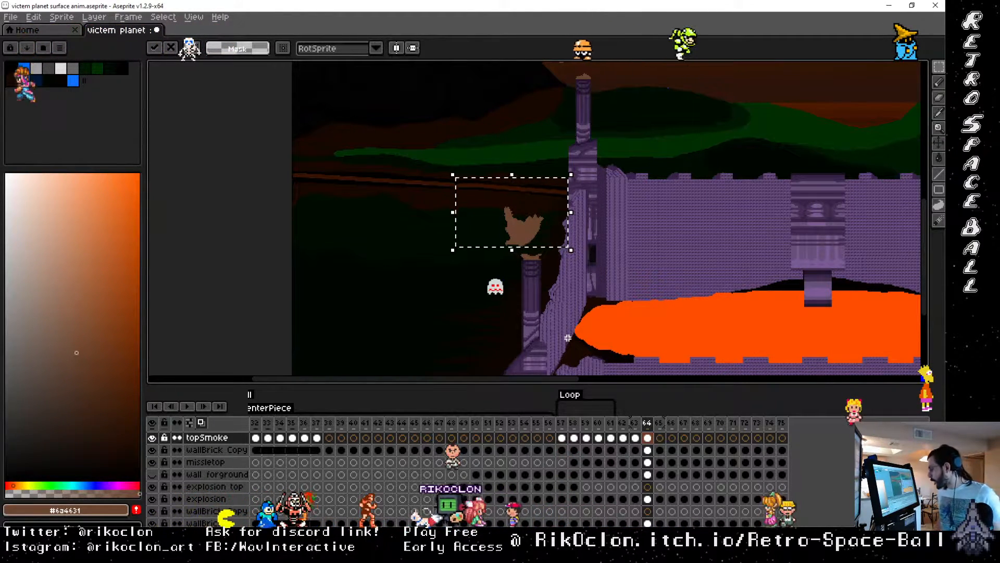
{"action": "left_click", "coordinate": [635, 424]}
{"action": "left_click", "coordinate": [648, 424]}
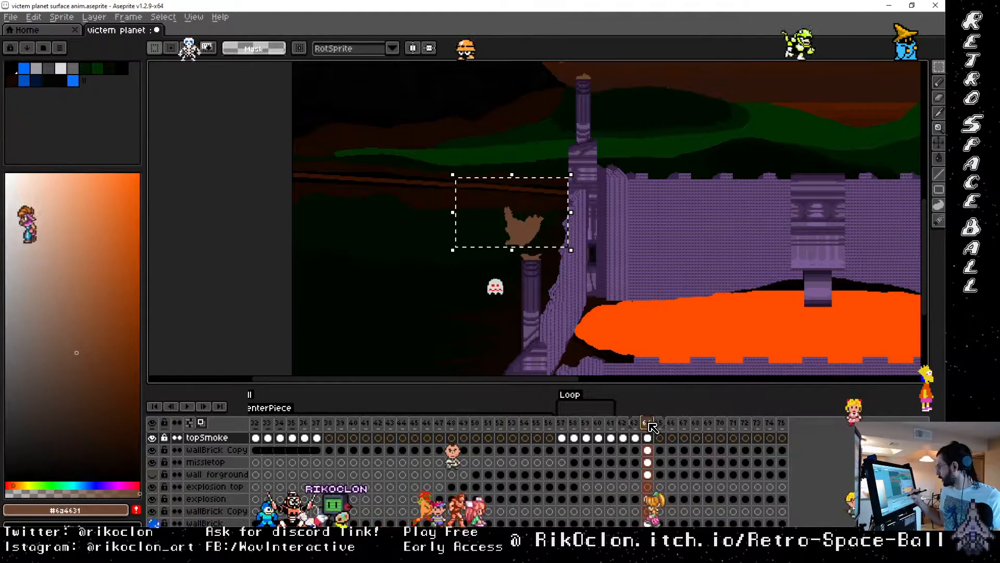
Step: Split the front left tower's plume into several pieces and shift them slightly apart in frame 64
{"action": "left_click", "coordinate": [617, 344]}
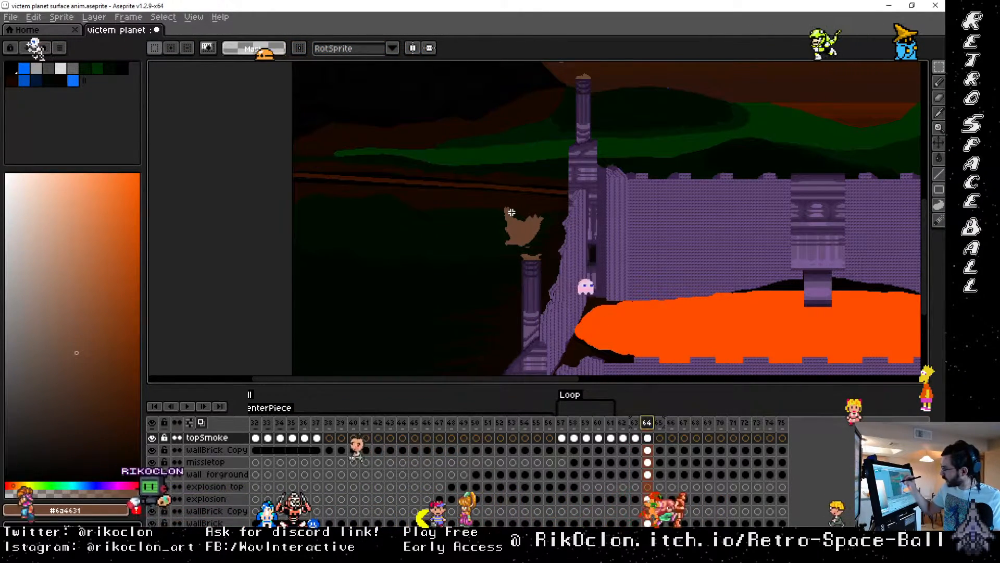
{"action": "left_click_drag", "start_coordinate": [520, 227], "coordinate": [474, 189]}
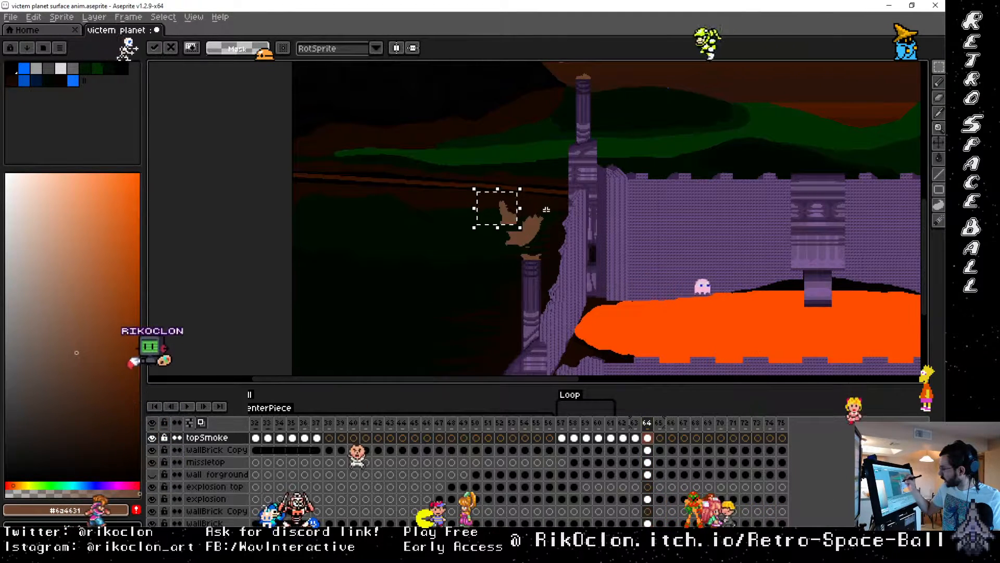
{"action": "left_click_drag", "start_coordinate": [551, 224], "coordinate": [518, 225]}
{"action": "left_click", "coordinate": [547, 241]}
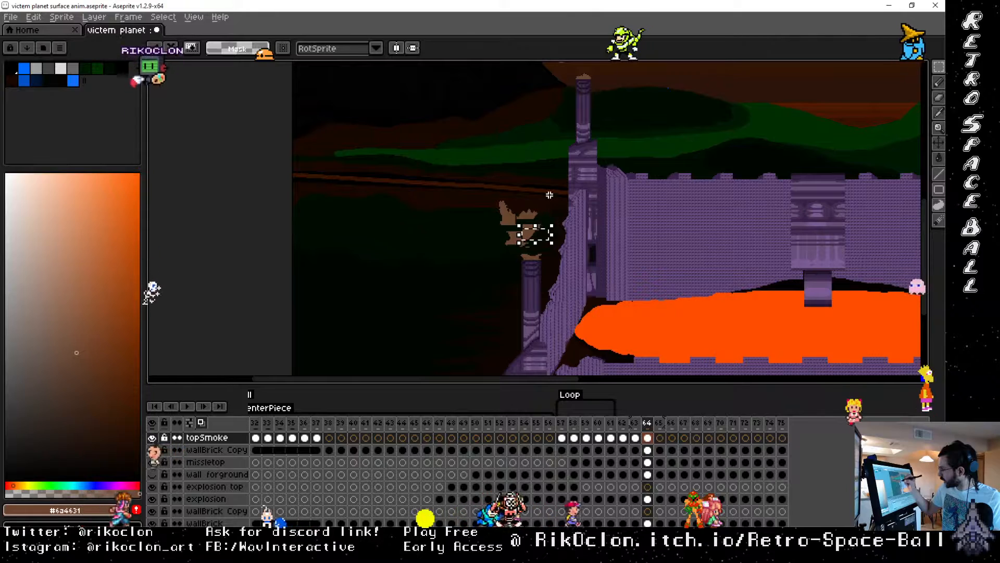
{"action": "left_click_drag", "start_coordinate": [550, 194], "coordinate": [536, 236]}
{"action": "left_click_drag", "start_coordinate": [543, 234], "coordinate": [521, 252]}
{"action": "left_click", "coordinate": [534, 248]}
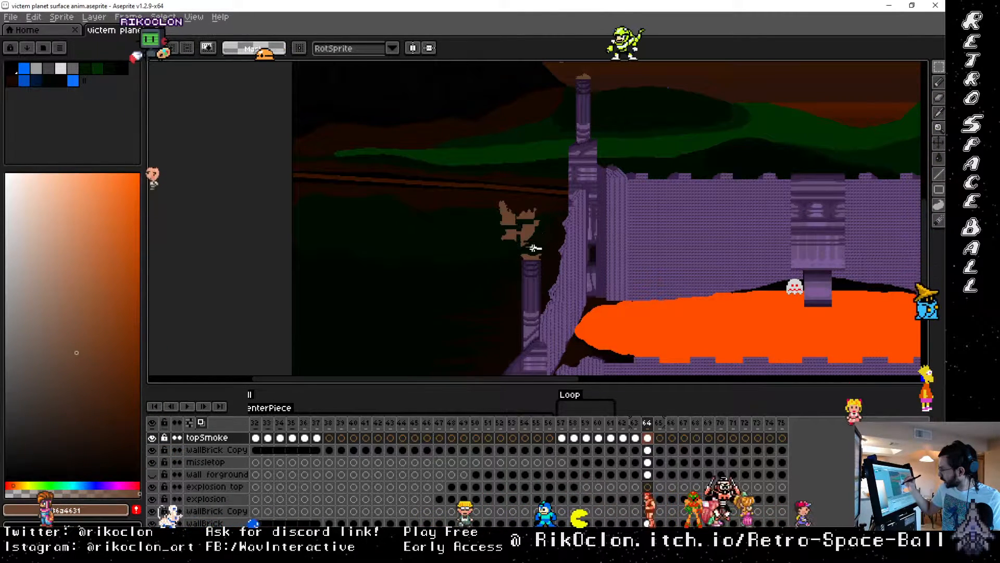
{"action": "left_click_drag", "start_coordinate": [534, 244], "coordinate": [535, 254]}
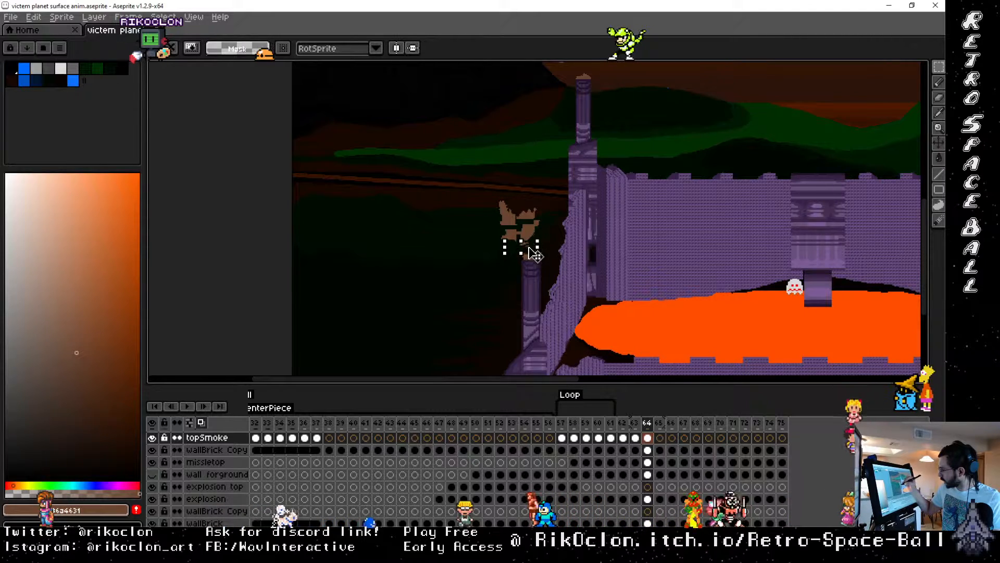
Step: Break up the rear left tower's plume and nudge its pieces and the small drifting puffs outward
{"action": "left_click_drag", "start_coordinate": [550, 167], "coordinate": [498, 308]}
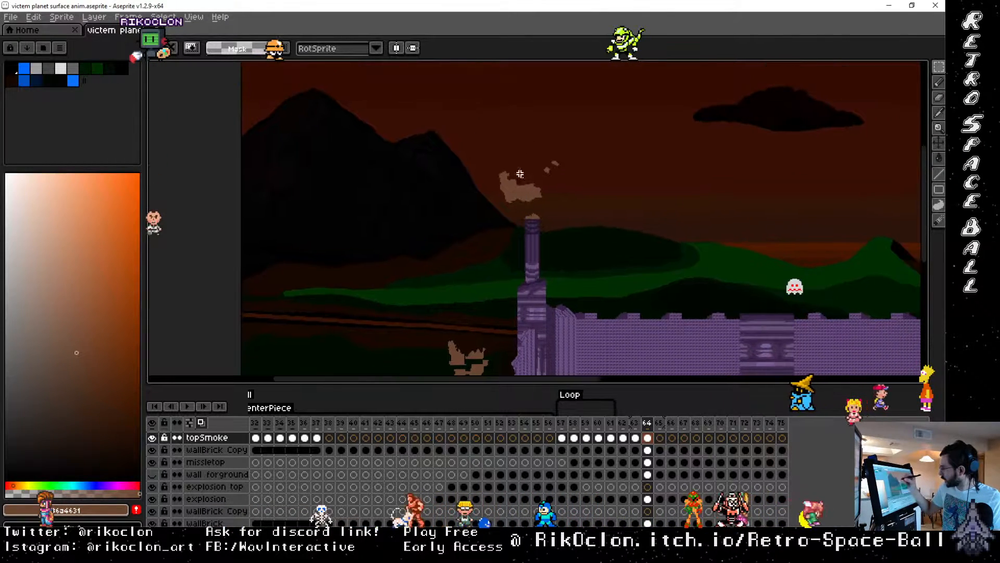
{"action": "left_click_drag", "start_coordinate": [482, 161], "coordinate": [507, 180]}
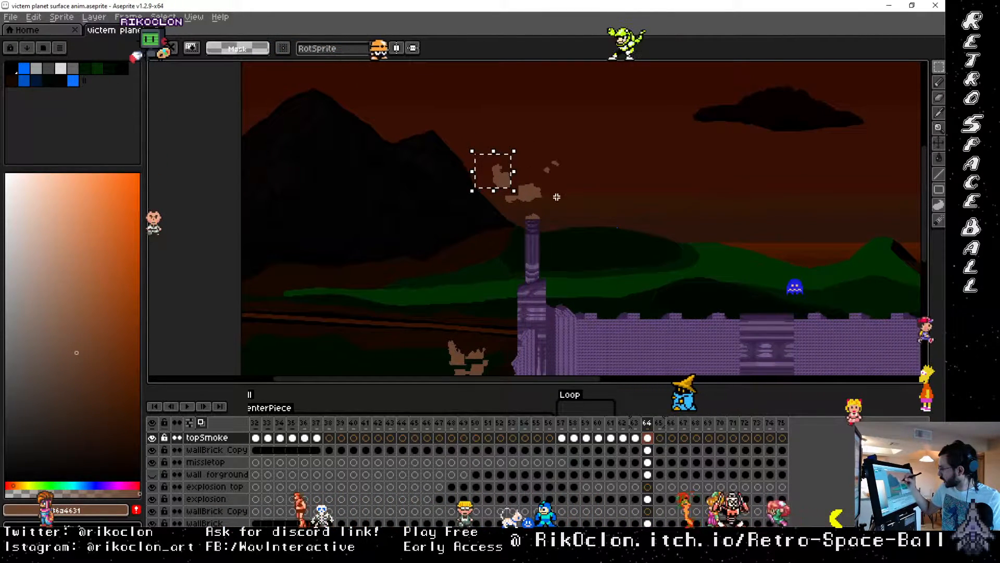
{"action": "left_click_drag", "start_coordinate": [556, 205], "coordinate": [563, 150]}
{"action": "left_click", "coordinate": [584, 166]}
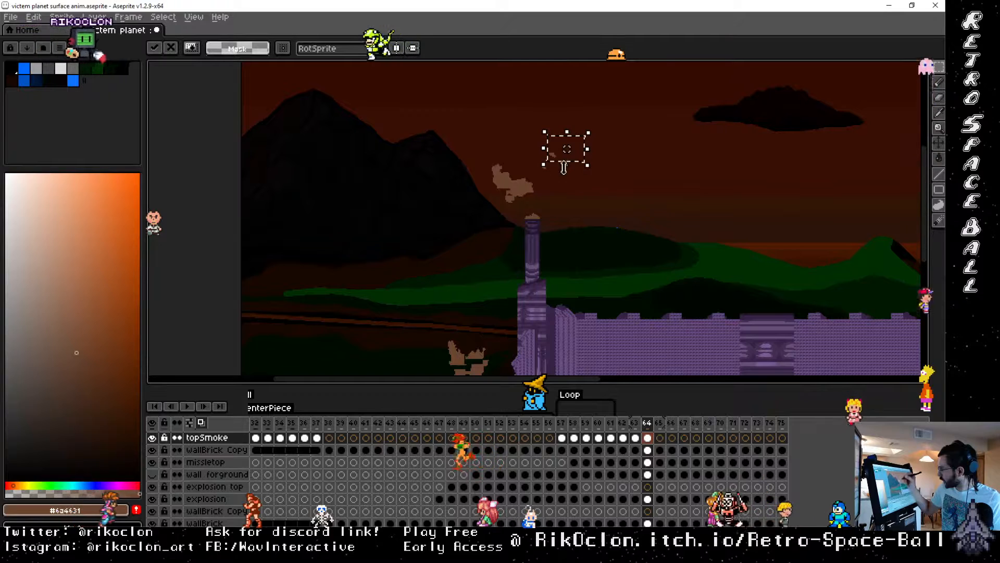
{"action": "left_click", "coordinate": [542, 198]}
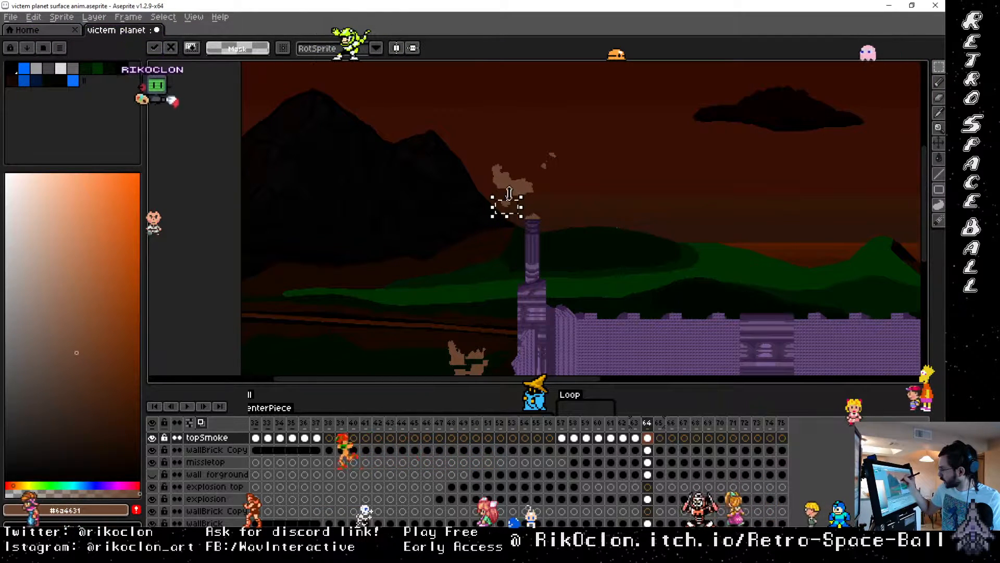
{"action": "left_click_drag", "start_coordinate": [483, 181], "coordinate": [524, 196]}
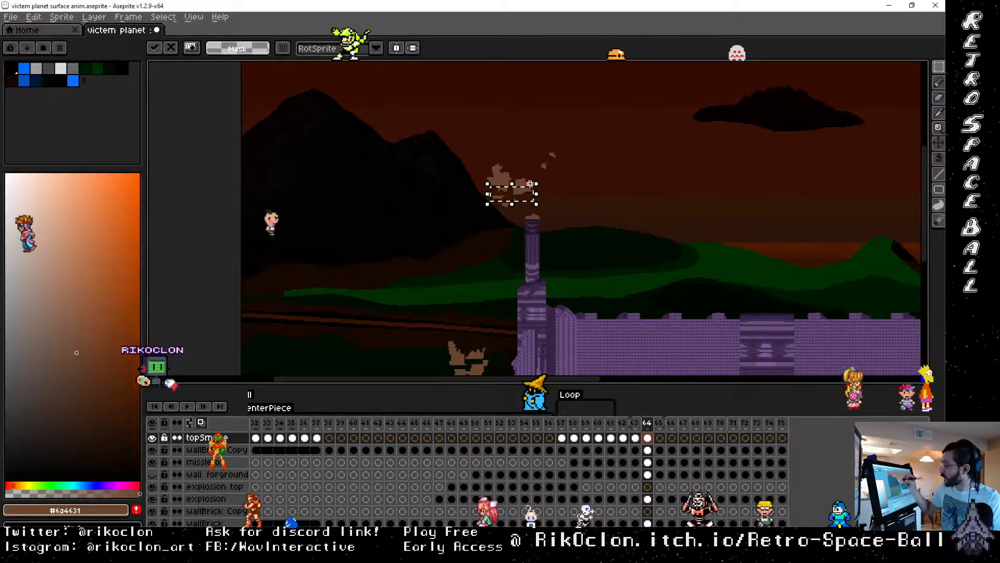
{"action": "left_click", "coordinate": [496, 229]}
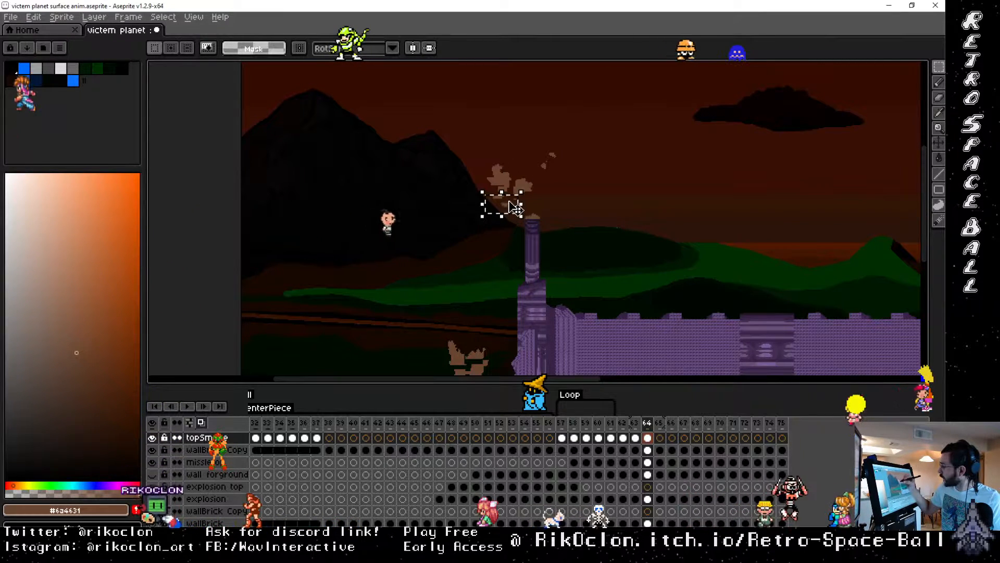
{"action": "left_click", "coordinate": [553, 198]}
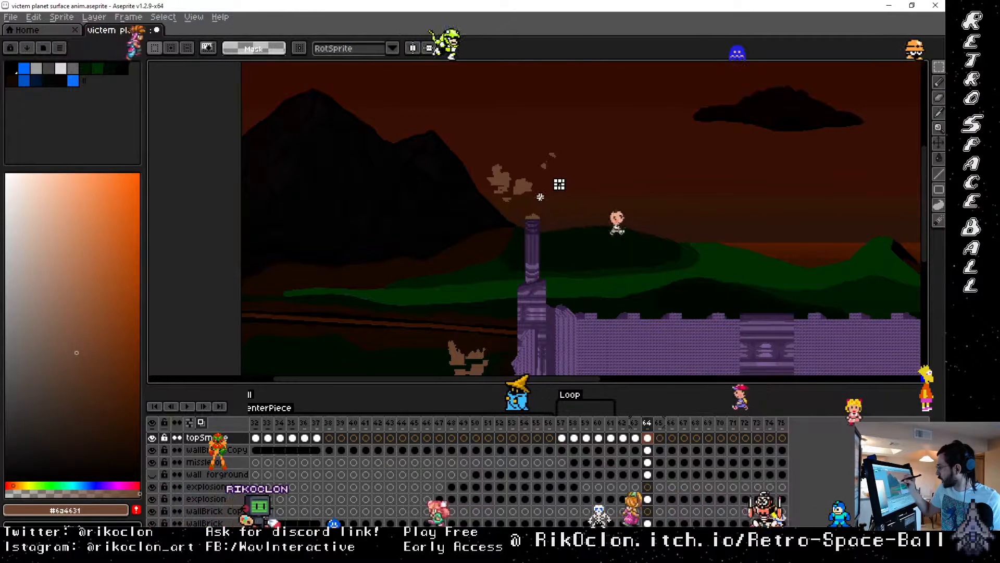
{"action": "mouse_move", "coordinate": [540, 200]}
{"action": "left_mouse_down"}
{"action": "mouse_move", "coordinate": [517, 175]}
{"action": "mouse_move", "coordinate": [534, 190]}
{"action": "left_mouse_up"}
Step: Split the rear right tower's plume into pieces and move them slightly apart in frame 64
{"action": "key", "text": "space"}
{"action": "left_click_drag", "start_coordinate": [662, 221], "coordinate": [320, 237]}
{"action": "left_click_drag", "start_coordinate": [642, 164], "coordinate": [748, 173]}
{"action": "left_click", "coordinate": [778, 176]}
{"action": "mouse_move", "coordinate": [698, 193]}
{"action": "left_mouse_down"}
{"action": "mouse_move", "coordinate": [719, 221]}
{"action": "mouse_move", "coordinate": [714, 211]}
{"action": "left_mouse_up"}
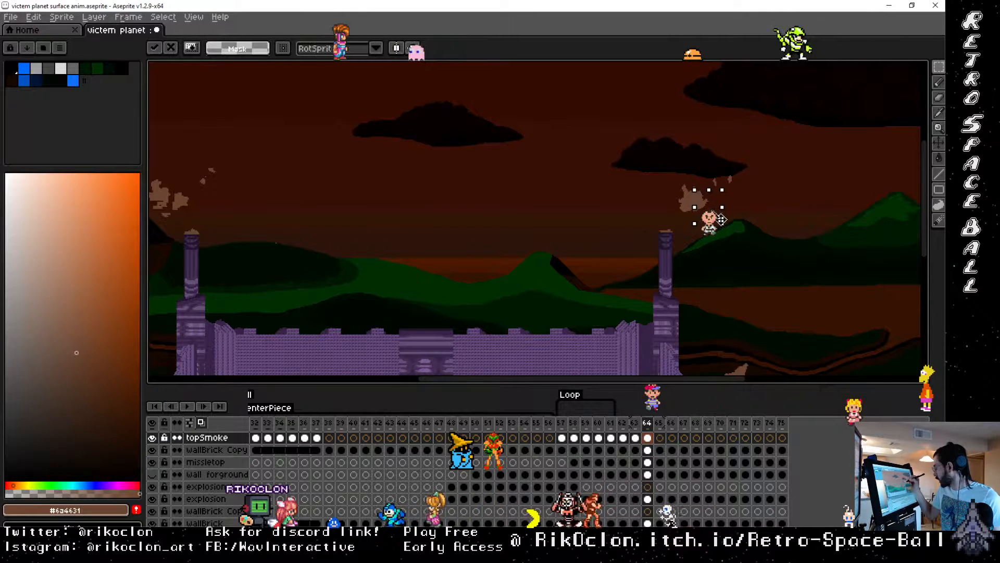
{"action": "left_click_drag", "start_coordinate": [678, 161], "coordinate": [681, 217]}
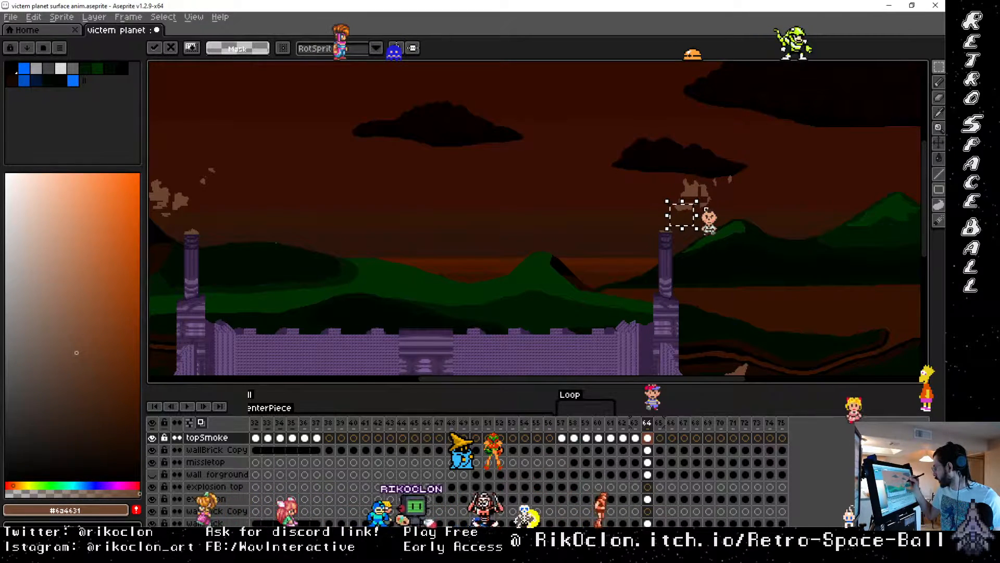
{"action": "left_click", "coordinate": [722, 229]}
Step: Separate sections of the front right tower's plume and reposition them together with the small puff beside it
{"action": "key", "text": "space"}
{"action": "mouse_move", "coordinate": [748, 309]}
{"action": "left_mouse_down"}
{"action": "mouse_move", "coordinate": [723, 265]}
{"action": "mouse_move", "coordinate": [684, 135]}
{"action": "mouse_move", "coordinate": [684, 147]}
{"action": "left_mouse_up"}
{"action": "mouse_move", "coordinate": [644, 180]}
{"action": "left_mouse_down"}
{"action": "mouse_move", "coordinate": [696, 215]}
{"action": "mouse_move", "coordinate": [684, 201]}
{"action": "left_mouse_up"}
{"action": "mouse_move", "coordinate": [717, 243]}
{"action": "left_mouse_down"}
{"action": "mouse_move", "coordinate": [686, 210]}
{"action": "mouse_move", "coordinate": [714, 223]}
{"action": "left_mouse_up"}
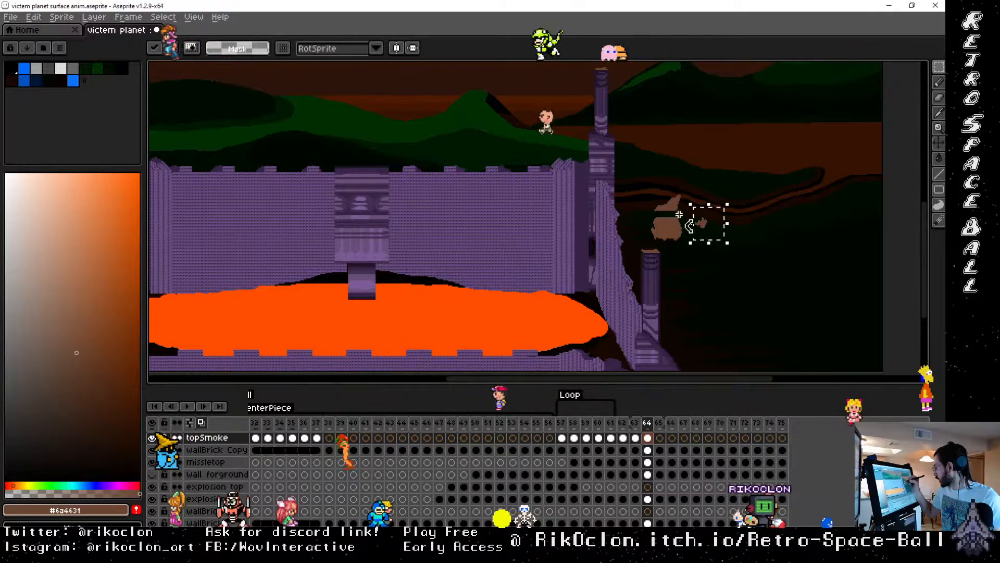
{"action": "mouse_move", "coordinate": [696, 261]}
{"action": "left_mouse_down"}
{"action": "mouse_move", "coordinate": [676, 233]}
{"action": "mouse_move", "coordinate": [677, 213]}
{"action": "mouse_move", "coordinate": [695, 233]}
{"action": "mouse_move", "coordinate": [687, 225]}
{"action": "mouse_move", "coordinate": [671, 243]}
{"action": "left_mouse_up"}
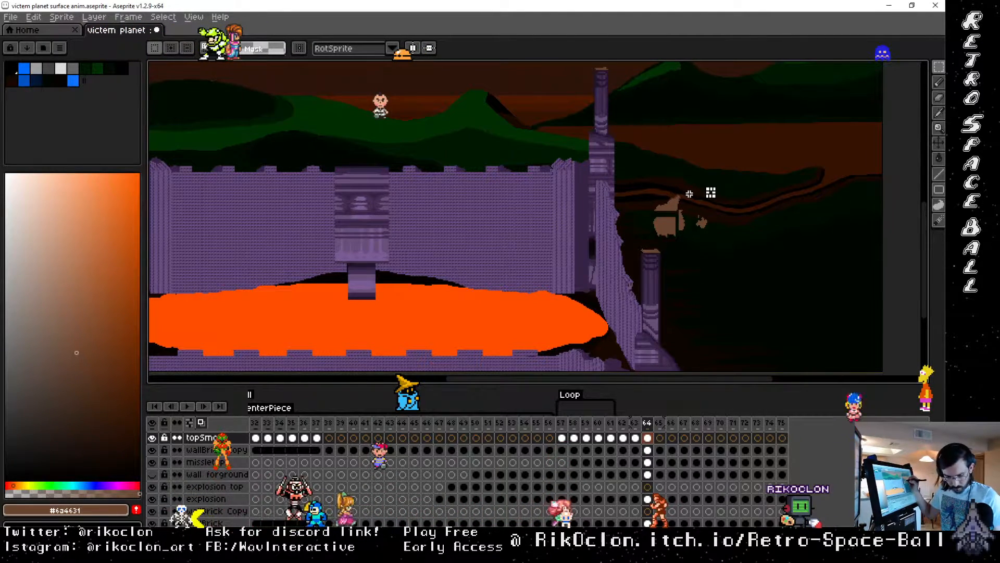
Step: Fill the gaps in the front right tower's plume, and erase the left part of its drifting puff to form a crescent
{"action": "key", "text": "b"}
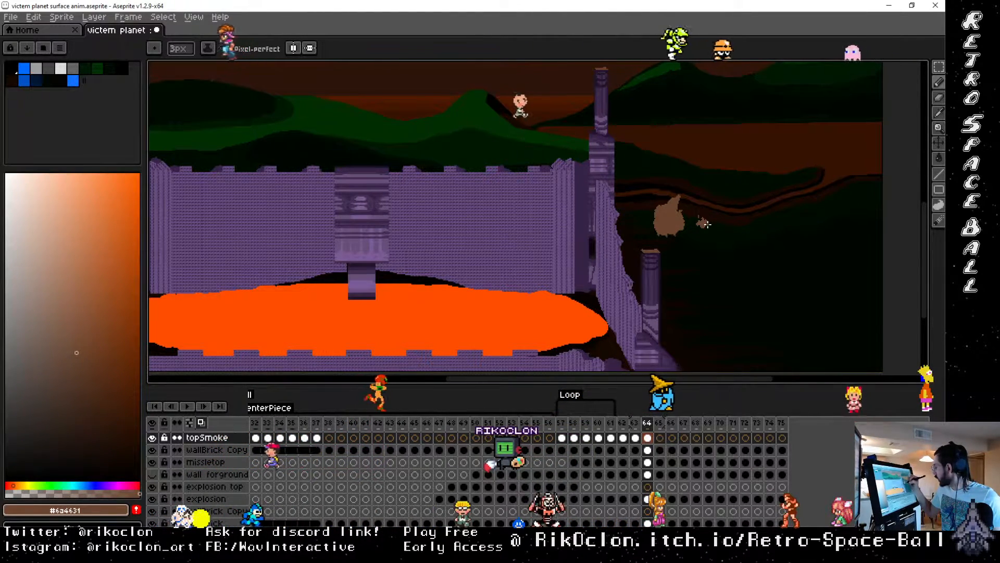
{"action": "scroll", "coordinate": [708, 219], "scroll_direction": "up", "scroll_amount": 2}
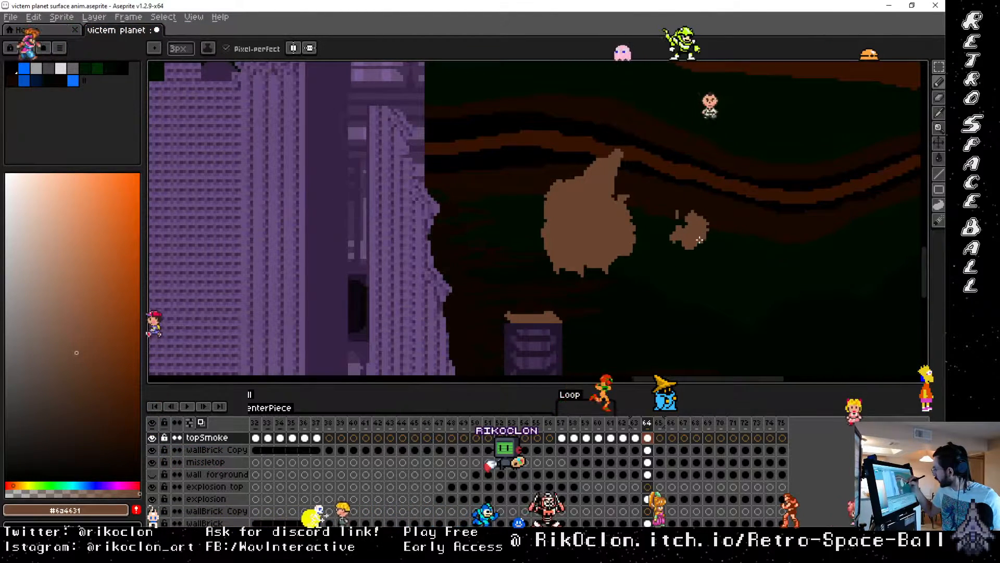
{"action": "key", "text": "e"}
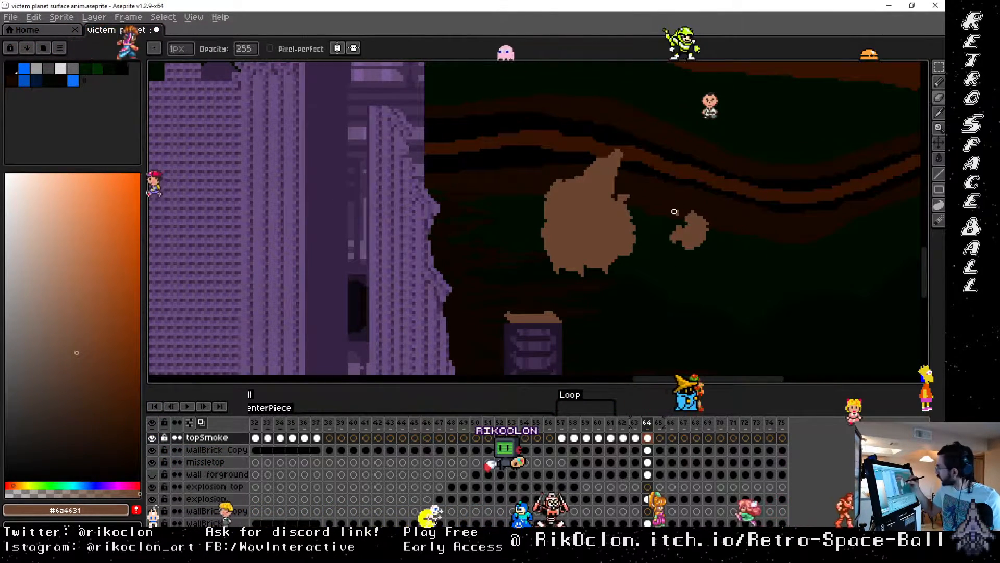
{"action": "left_click_drag", "start_coordinate": [683, 232], "coordinate": [676, 240]}
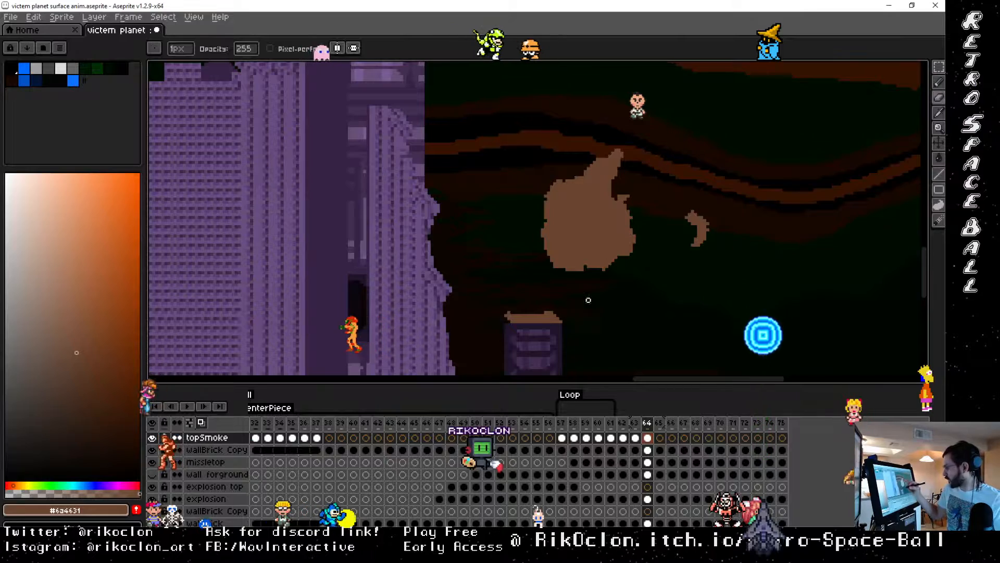
Step: Paint new smoke tufts in the brown smoke colour on the front right tower's top
{"action": "key", "text": "i"}
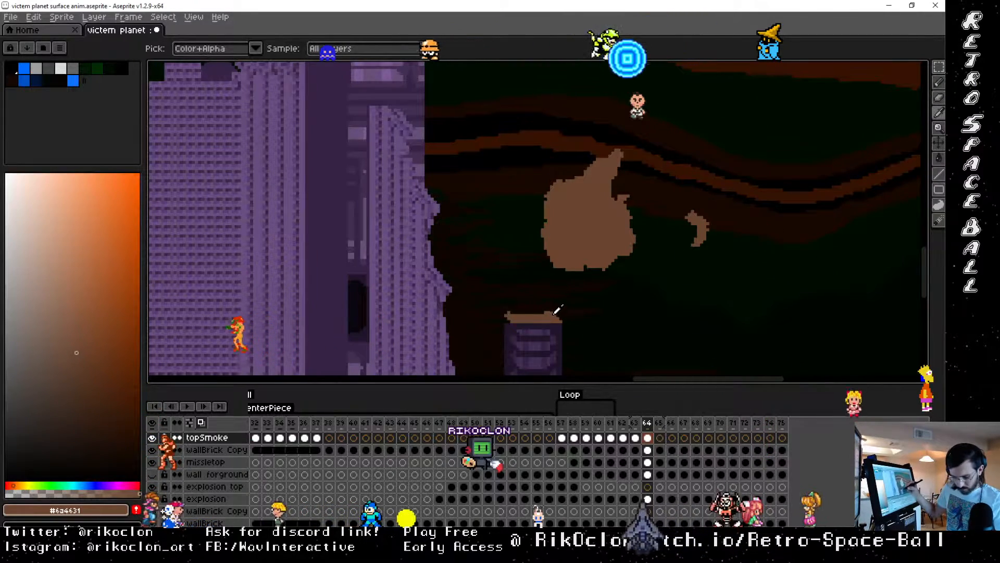
{"action": "key", "text": "b"}
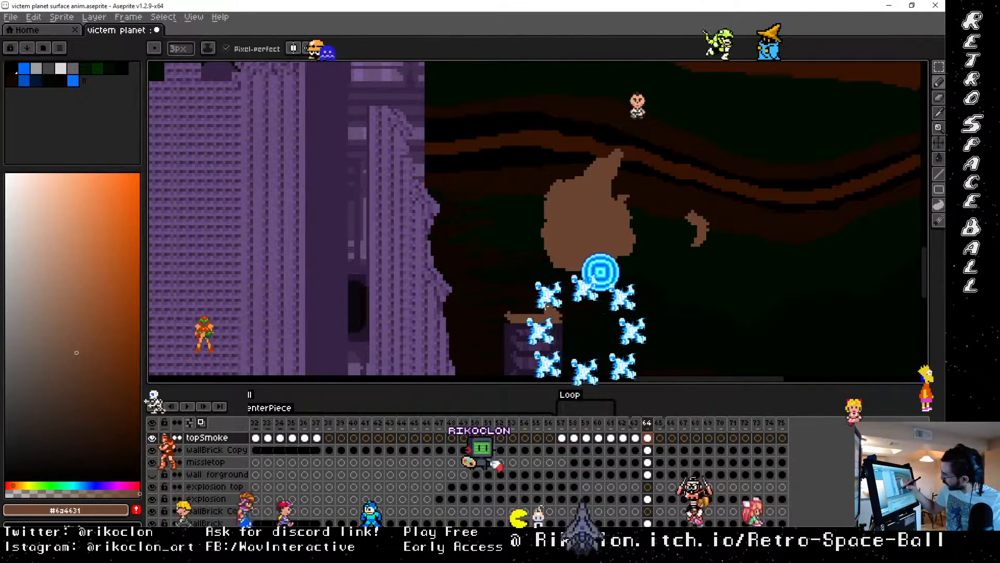
{"action": "left_click_drag", "start_coordinate": [547, 307], "coordinate": [511, 312]}
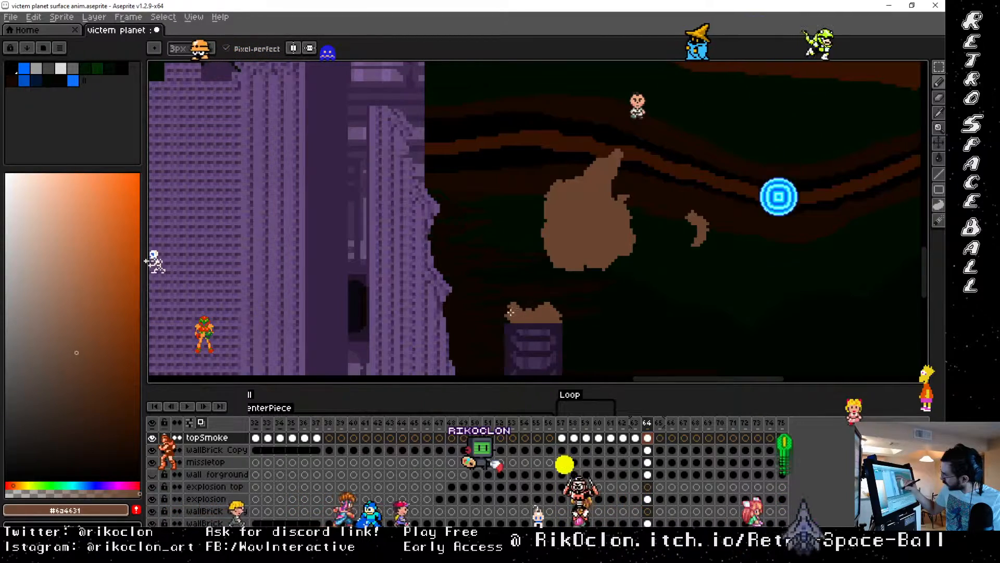
Step: Fill the gaps in the rear right tower's plume, and paint new smoke tufts on the tower top while reshaping the two drifting puffs
{"action": "key", "text": "h"}
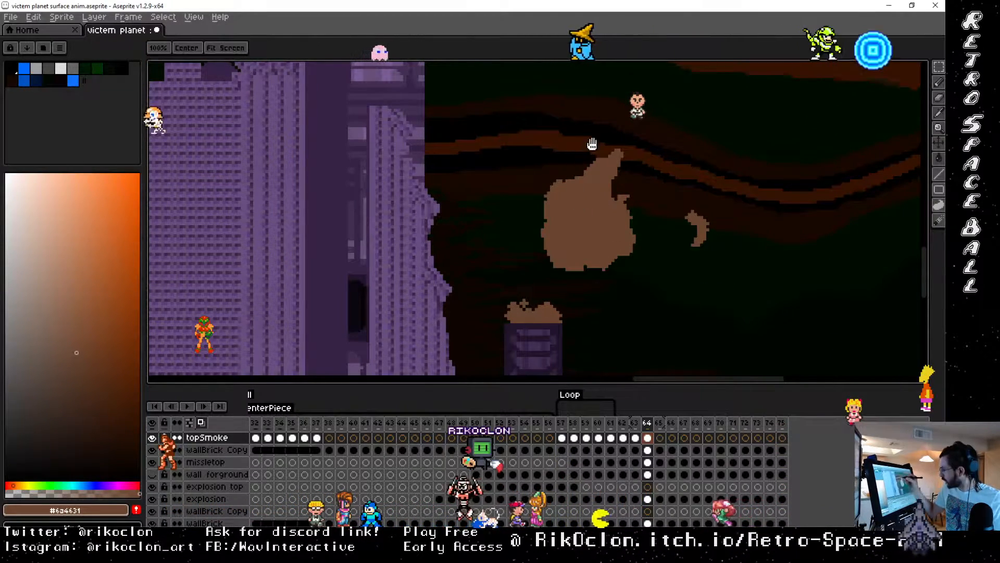
{"action": "mouse_move", "coordinate": [594, 124]}
{"action": "left_mouse_down"}
{"action": "mouse_move", "coordinate": [602, 276]}
{"action": "mouse_move", "coordinate": [587, 351]}
{"action": "left_mouse_up"}
{"action": "left_click_drag", "start_coordinate": [542, 171], "coordinate": [581, 314]}
{"action": "left_click_drag", "start_coordinate": [574, 242], "coordinate": [655, 262]}
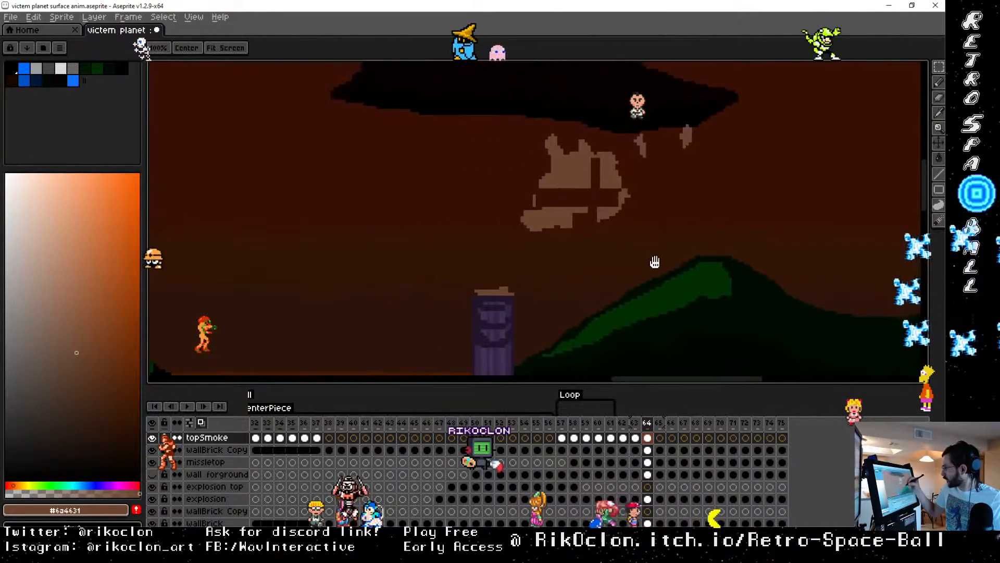
{"action": "key", "text": "b"}
{"action": "left_click_drag", "start_coordinate": [506, 281], "coordinate": [475, 290]}
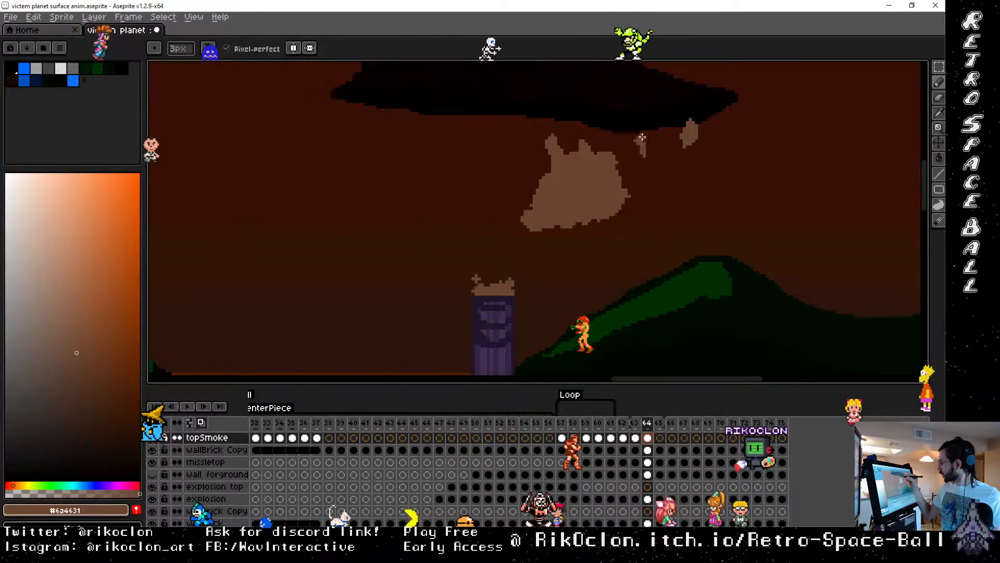
{"action": "key", "text": "e"}
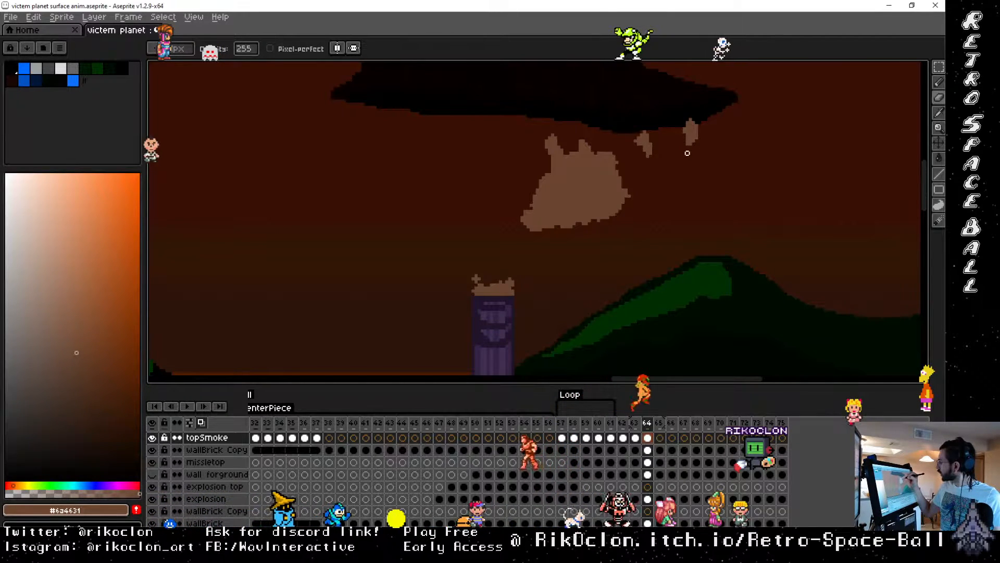
Step: Enlarge and round the two small puffs drifting beside the rear left tower's plume in frame 64
{"action": "left_click_drag", "start_coordinate": [527, 225], "coordinate": [911, 211]}
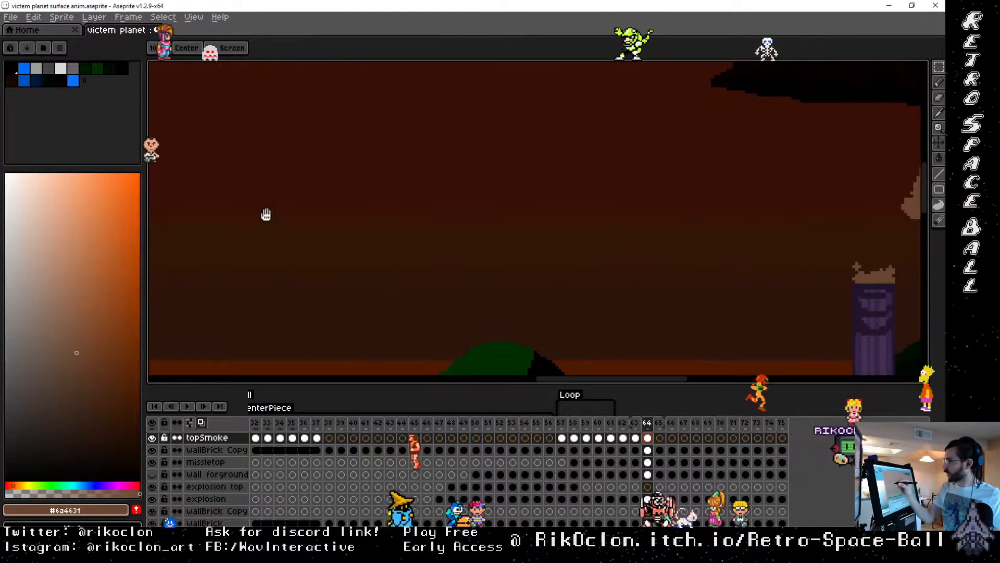
{"action": "left_click_drag", "start_coordinate": [266, 214], "coordinate": [878, 222]}
{"action": "mouse_move", "coordinate": [321, 223]}
{"action": "left_mouse_down"}
{"action": "mouse_move", "coordinate": [547, 252]}
{"action": "mouse_move", "coordinate": [750, 255]}
{"action": "left_mouse_up"}
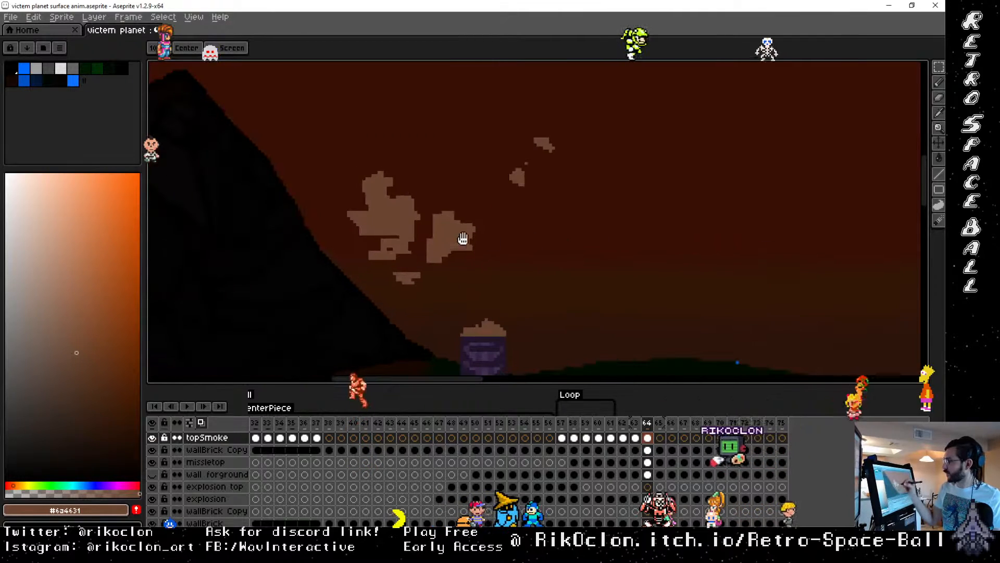
{"action": "left_click_drag", "start_coordinate": [501, 202], "coordinate": [583, 216]}
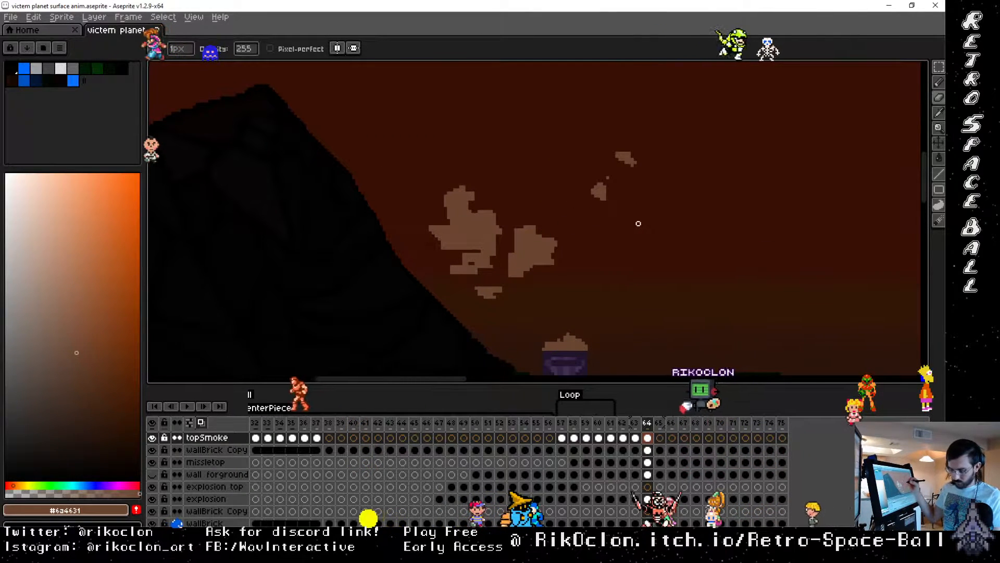
{"action": "key", "text": "b"}
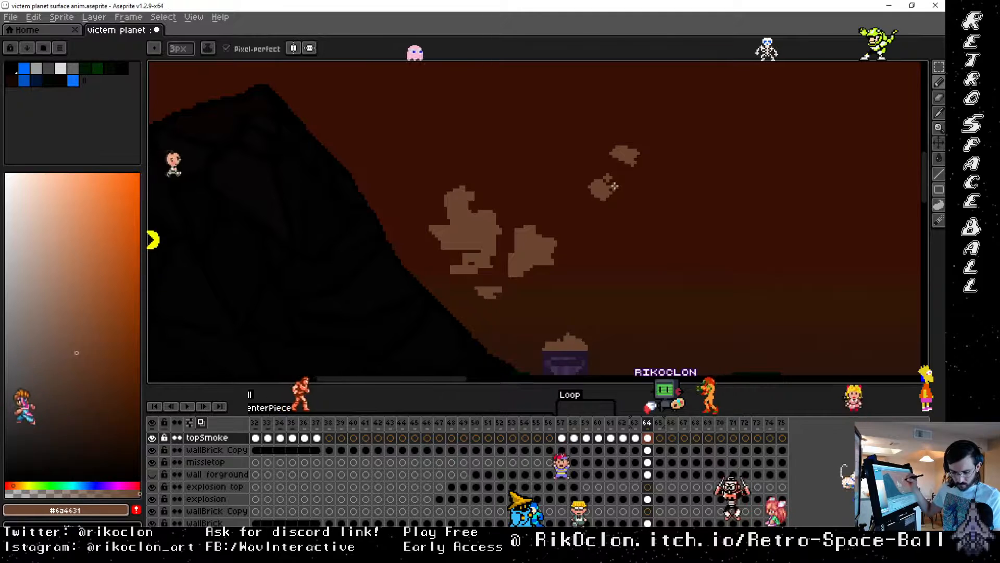
{"action": "key", "text": "e"}
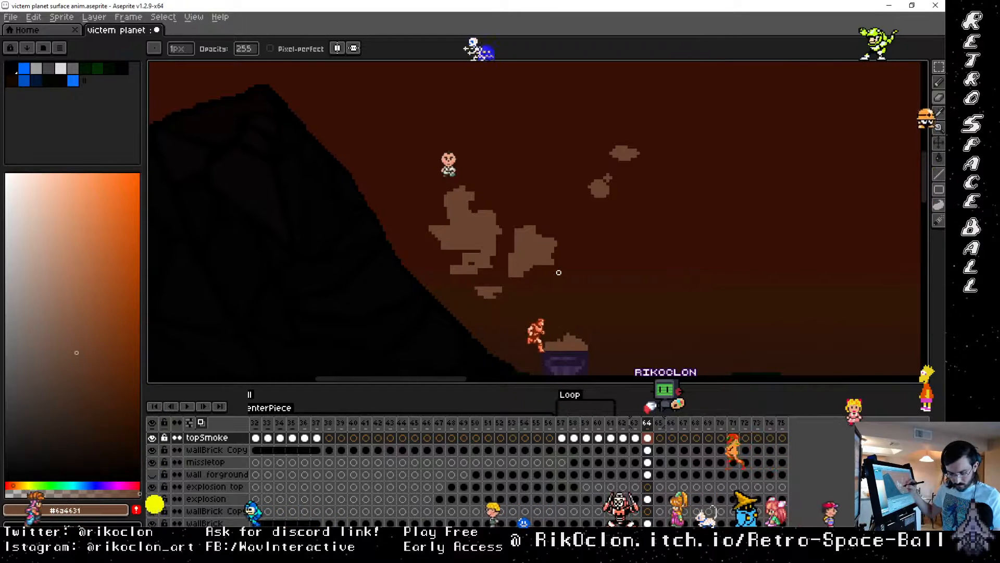
Step: Fill the rear left tower's plume pieces into one mass, and erase the protruding tip on its upper edge
{"action": "key", "text": "b"}
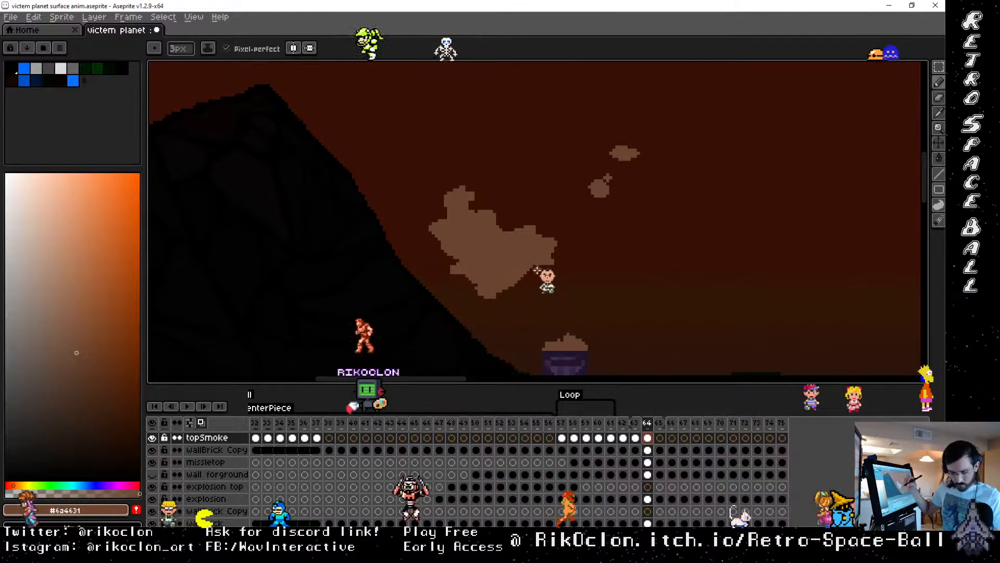
{"action": "key", "text": "e"}
{"action": "left_click_drag", "start_coordinate": [461, 263], "coordinate": [452, 272]}
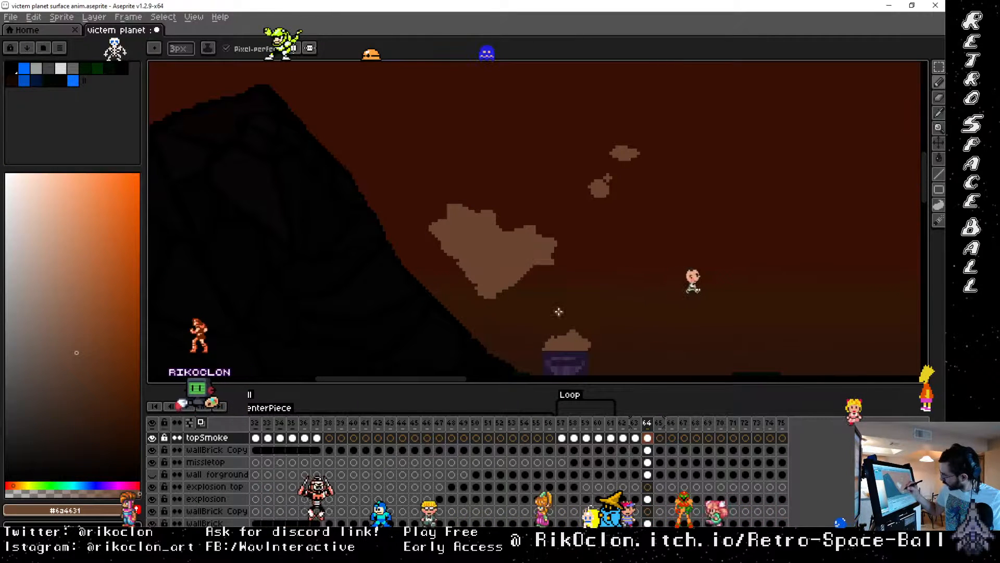
Step: Paint smoke tufts on the front left tower's top with a small detached fleck above them, and trim their edge
{"action": "left_click_drag", "start_coordinate": [613, 341], "coordinate": [661, 160]}
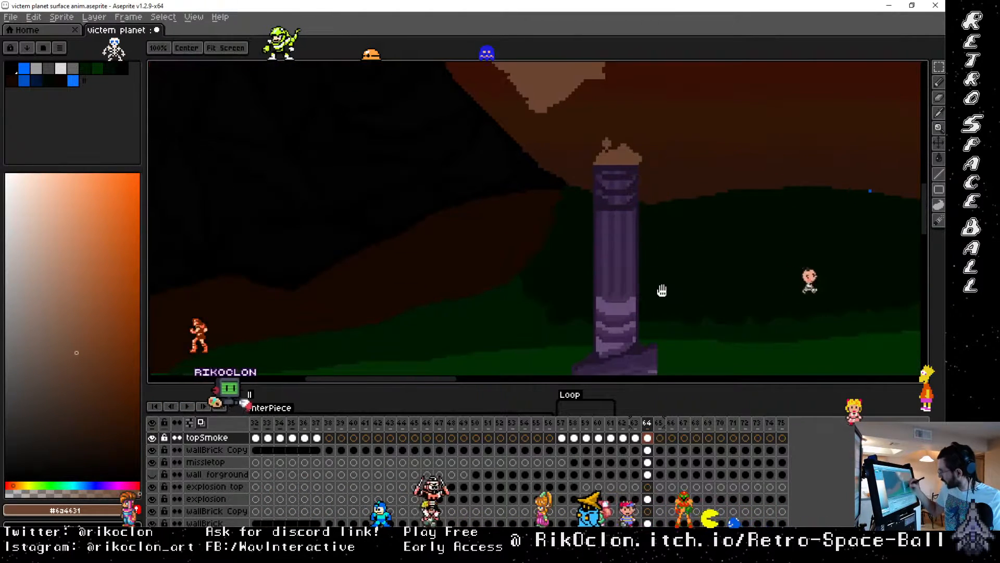
{"action": "left_click_drag", "start_coordinate": [660, 307], "coordinate": [643, 177]}
{"action": "mouse_move", "coordinate": [597, 280]}
{"action": "left_mouse_down"}
{"action": "mouse_move", "coordinate": [717, 170]}
{"action": "mouse_move", "coordinate": [616, 232]}
{"action": "mouse_move", "coordinate": [629, 202]}
{"action": "left_mouse_up"}
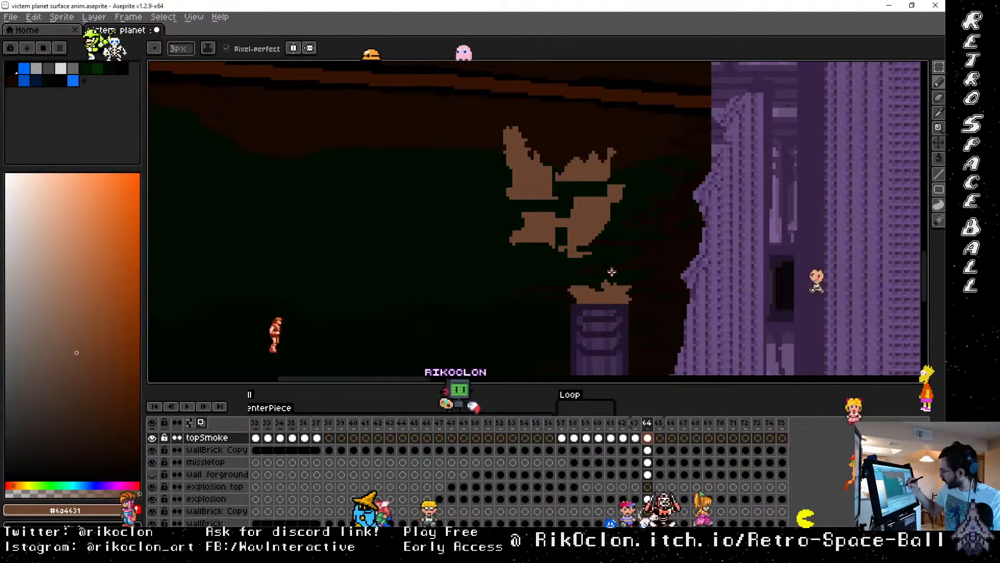
{"action": "mouse_move", "coordinate": [610, 284]}
{"action": "left_mouse_down"}
{"action": "mouse_move", "coordinate": [626, 290]}
{"action": "mouse_move", "coordinate": [593, 290]}
{"action": "left_mouse_up"}
{"action": "left_click", "coordinate": [615, 272]}
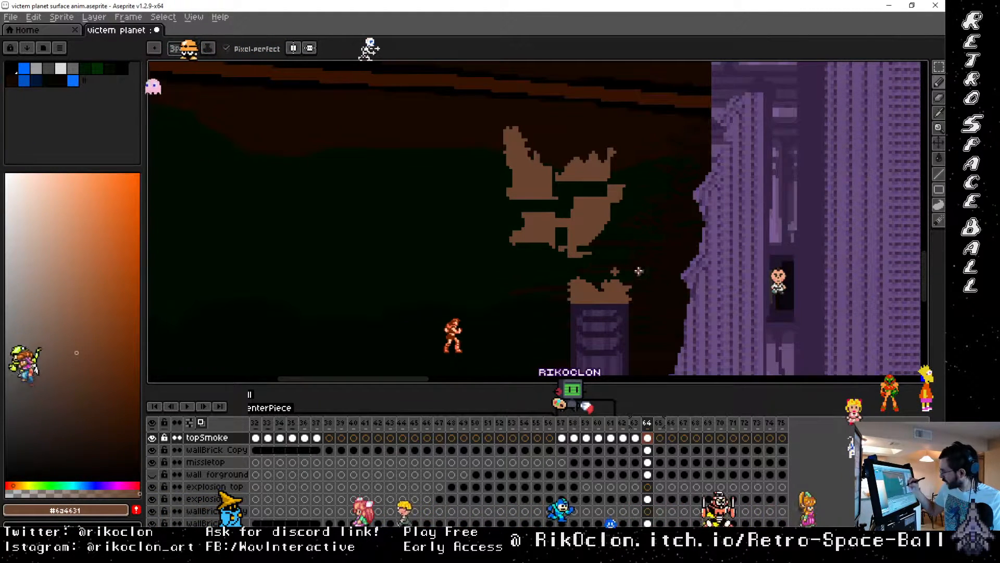
{"action": "key", "text": "e"}
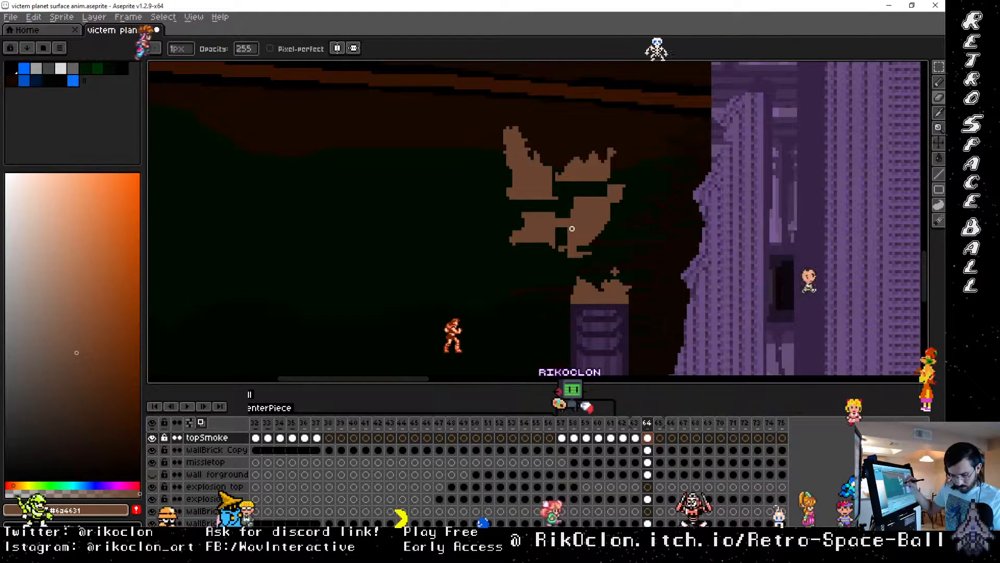
Step: Fill the gaps in the front left tower's plume, and erase its ragged edges to smooth the outline
{"action": "key", "text": "b"}
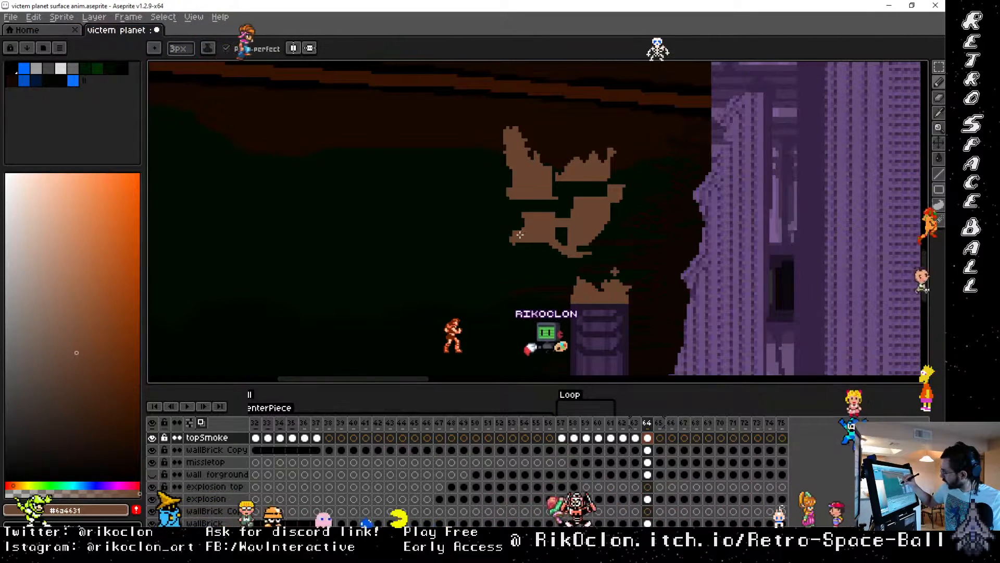
{"action": "mouse_move", "coordinate": [520, 235]}
{"action": "left_mouse_down"}
{"action": "mouse_move", "coordinate": [515, 204]}
{"action": "mouse_move", "coordinate": [526, 189]}
{"action": "mouse_move", "coordinate": [608, 173]}
{"action": "mouse_move", "coordinate": [614, 184]}
{"action": "mouse_move", "coordinate": [603, 174]}
{"action": "mouse_move", "coordinate": [614, 186]}
{"action": "mouse_move", "coordinate": [600, 178]}
{"action": "mouse_move", "coordinate": [597, 196]}
{"action": "mouse_move", "coordinate": [588, 179]}
{"action": "mouse_move", "coordinate": [576, 207]}
{"action": "mouse_move", "coordinate": [574, 185]}
{"action": "mouse_move", "coordinate": [560, 217]}
{"action": "mouse_move", "coordinate": [558, 185]}
{"action": "mouse_move", "coordinate": [543, 212]}
{"action": "mouse_move", "coordinate": [536, 193]}
{"action": "mouse_move", "coordinate": [558, 222]}
{"action": "left_mouse_up"}
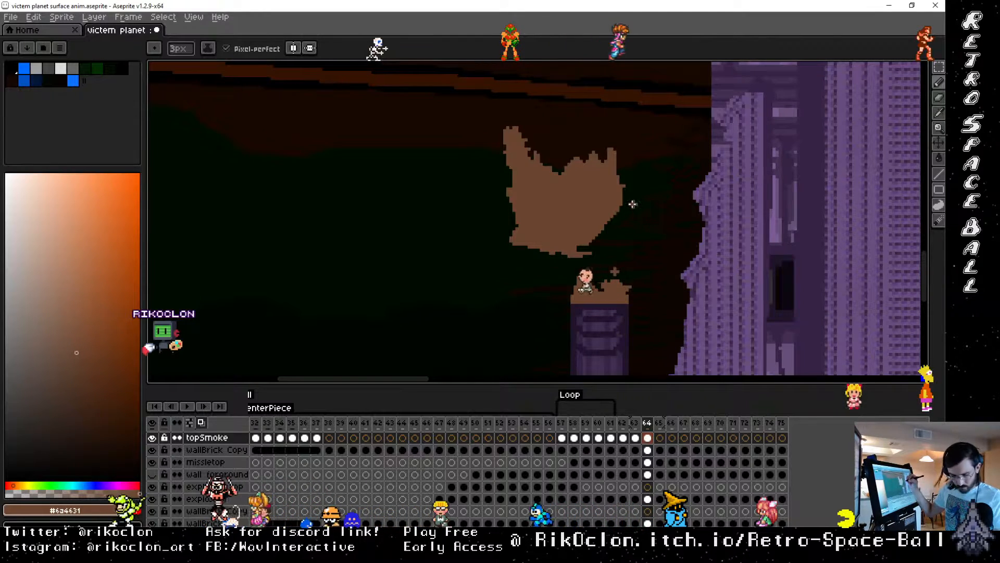
{"action": "key", "text": "e"}
{"action": "left_click_drag", "start_coordinate": [621, 180], "coordinate": [612, 149]}
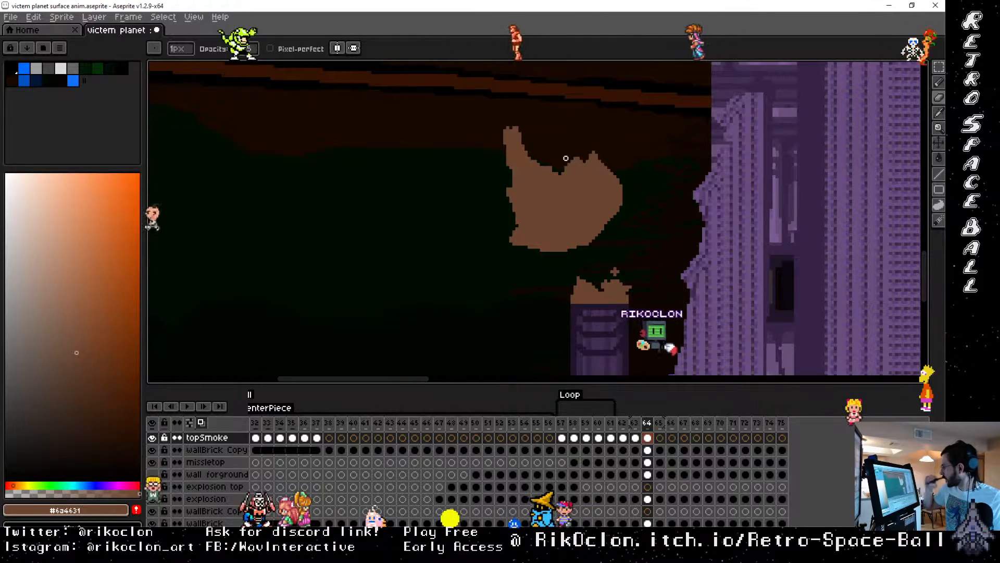
Step: Step through frames 57 to 64 with the whole scene in view to examine how the tower smoke moves
{"action": "key", "text": "v"}
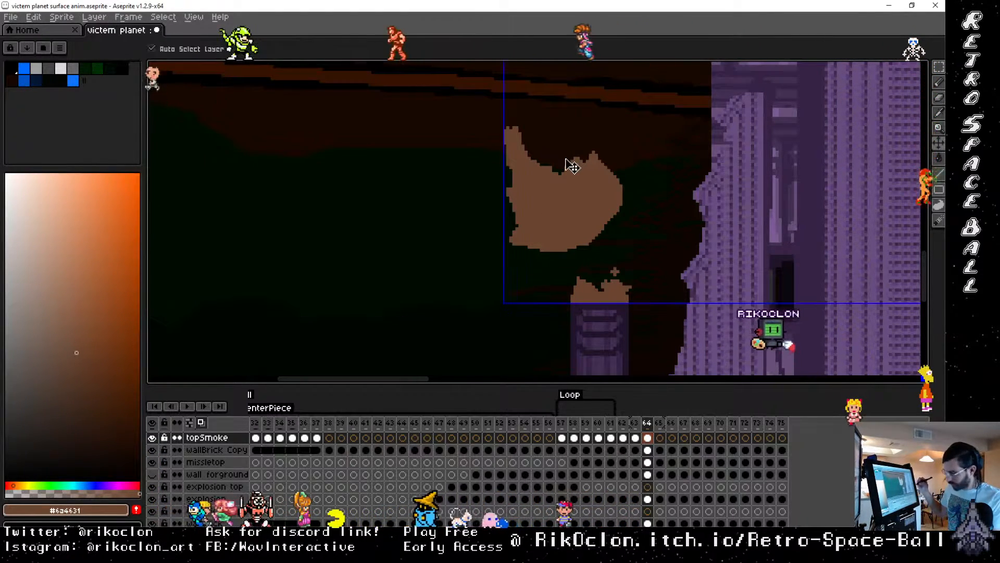
{"action": "scroll", "coordinate": [572, 166], "scroll_direction": "down", "scroll_amount": 4}
{"action": "key", "text": "e"}
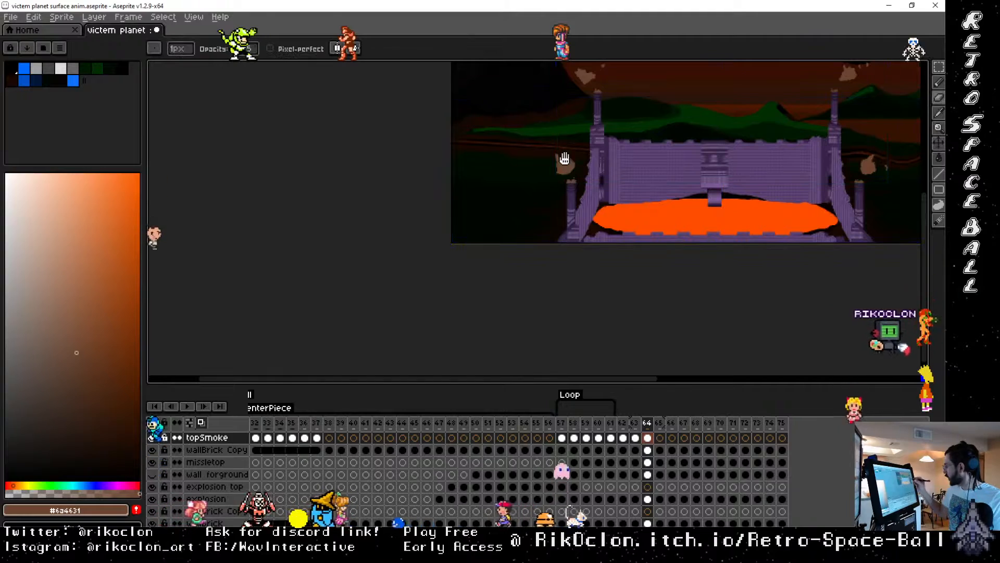
{"action": "left_click_drag", "start_coordinate": [565, 159], "coordinate": [489, 242]}
{"action": "key", "text": "Left"}
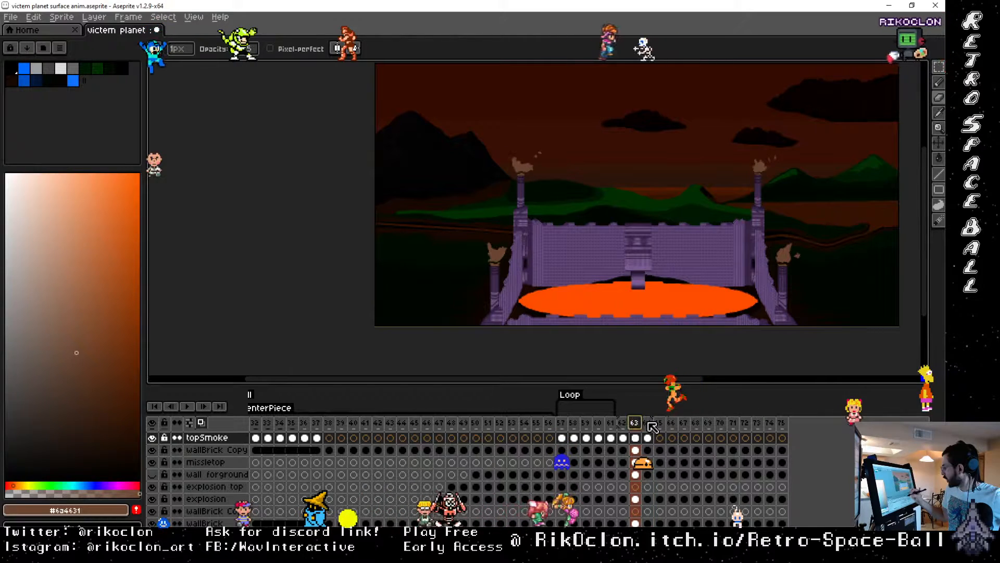
{"action": "left_click", "coordinate": [648, 423]}
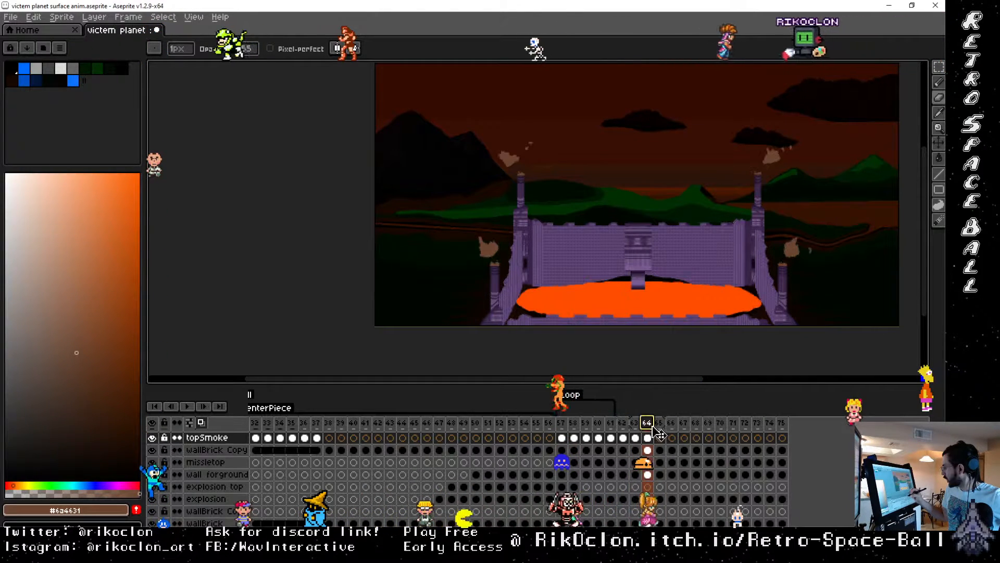
{"action": "left_click", "coordinate": [634, 423]}
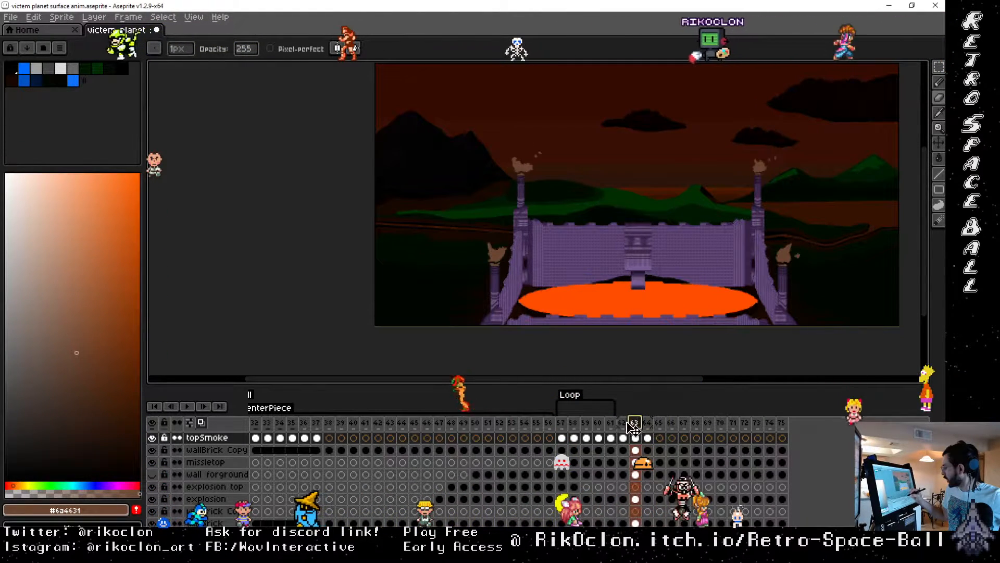
{"action": "left_click", "coordinate": [623, 423]}
{"action": "left_click", "coordinate": [648, 424]}
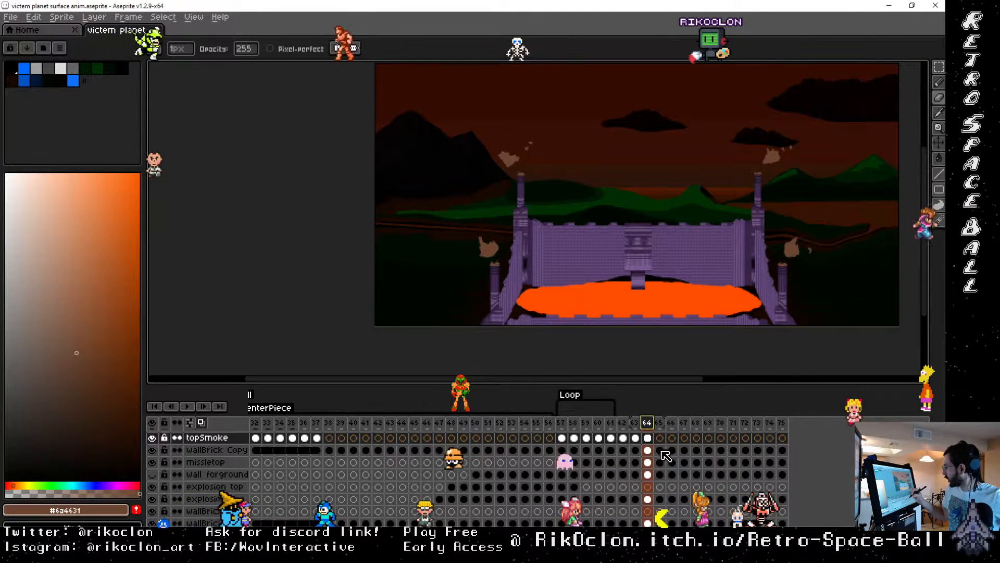
{"action": "left_click", "coordinate": [623, 423]}
{"action": "left_click", "coordinate": [606, 424]}
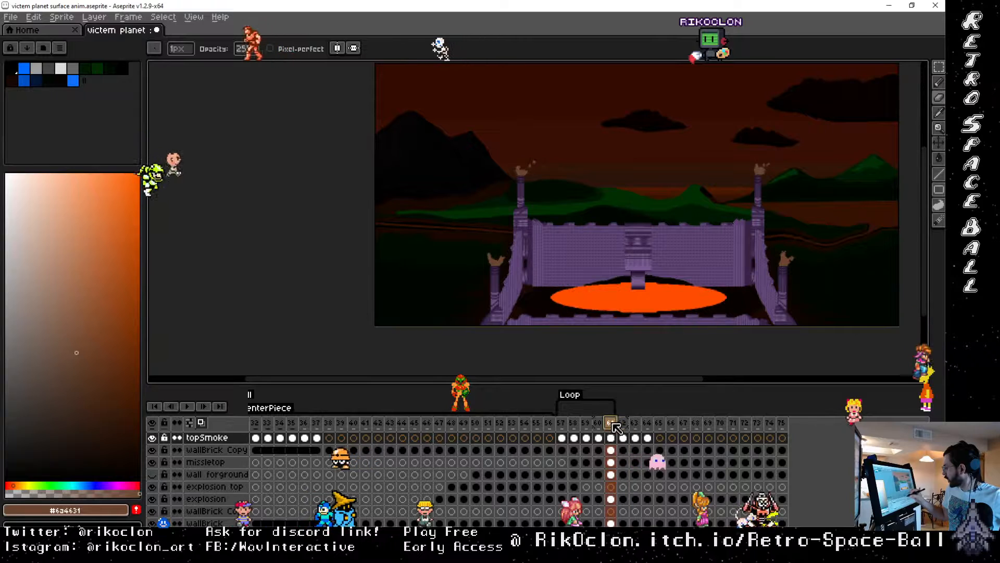
{"action": "left_click", "coordinate": [598, 424]}
{"action": "left_click", "coordinate": [586, 424]}
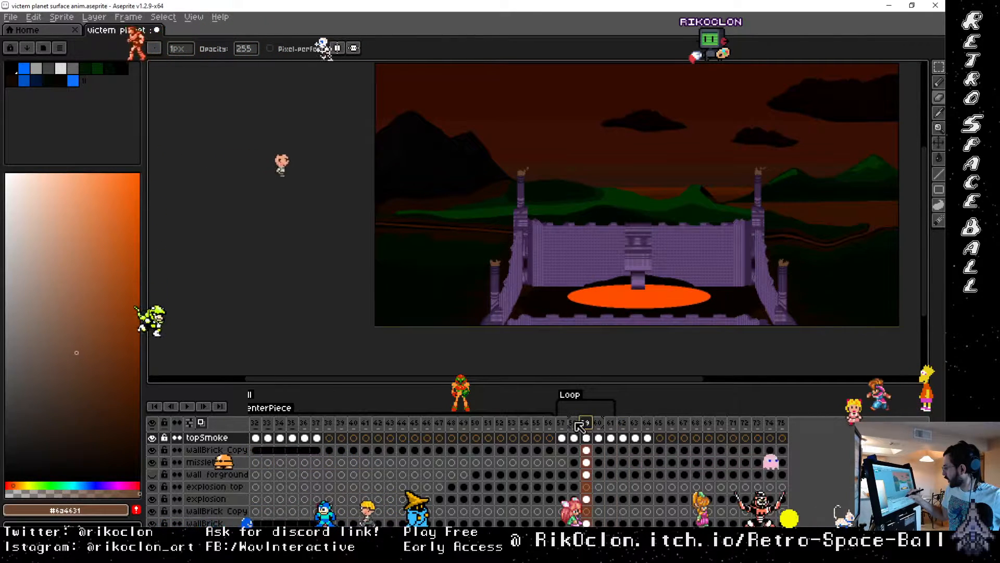
{"action": "left_click", "coordinate": [574, 424]}
{"action": "left_click", "coordinate": [562, 423]}
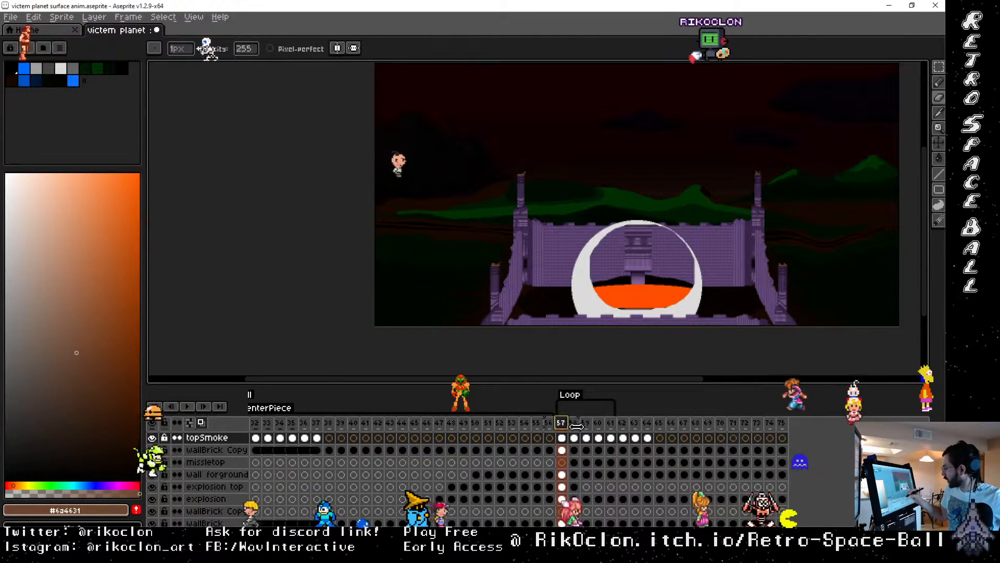
Step: Set the end frame of the Loop tag to 64 and play back the loop
{"action": "double_click", "coordinate": [576, 398]}
{"action": "double_click", "coordinate": [525, 271]}
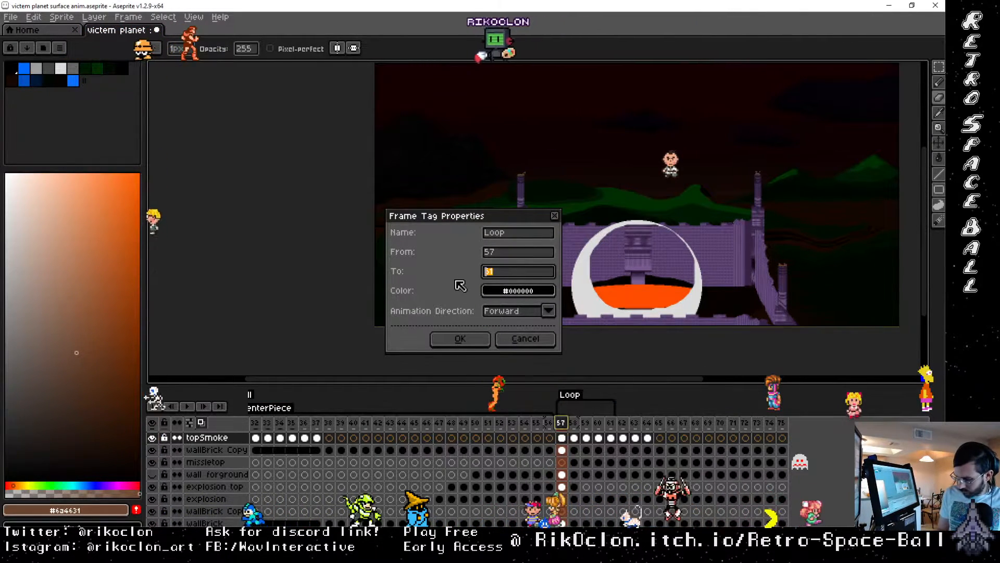
{"action": "type", "text": "64"}
{"action": "key", "text": "Return"}
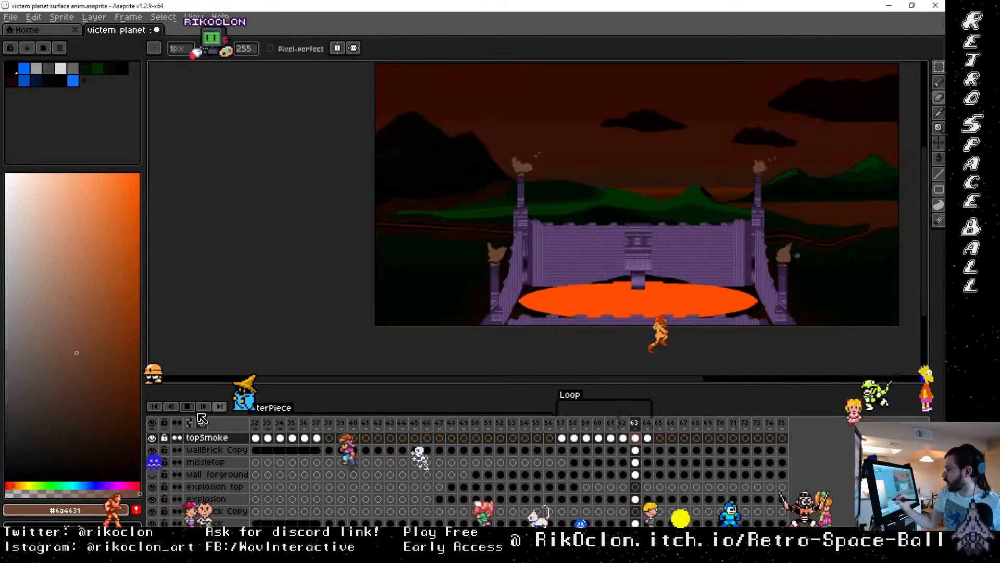
{"action": "left_click", "coordinate": [189, 406]}
Step: Link the topSmoke cels of frames 64 and 65 to carry the smoke over, and unlink the frame 65 cel
{"action": "left_click", "coordinate": [660, 423]}
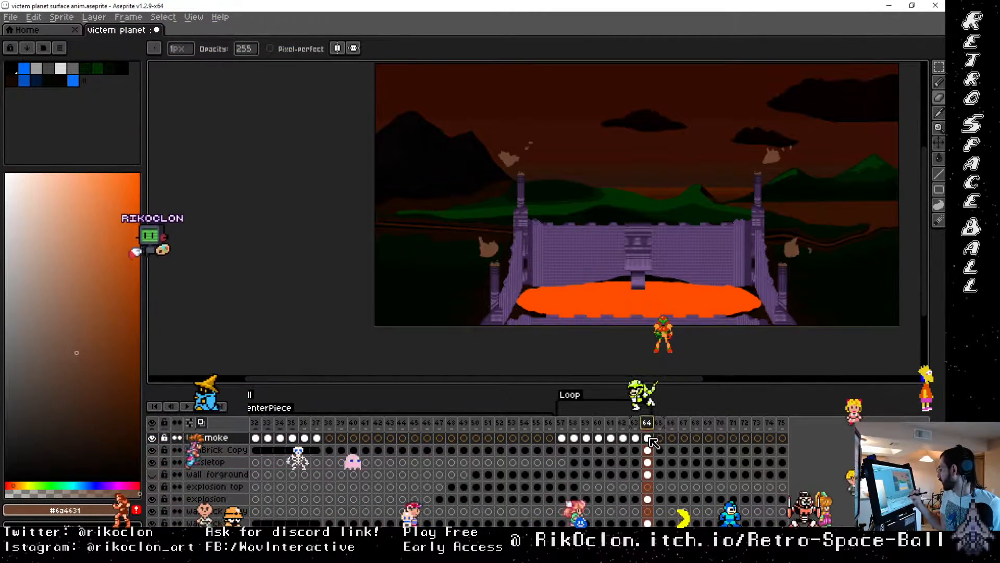
{"action": "right_click", "coordinate": [661, 437]}
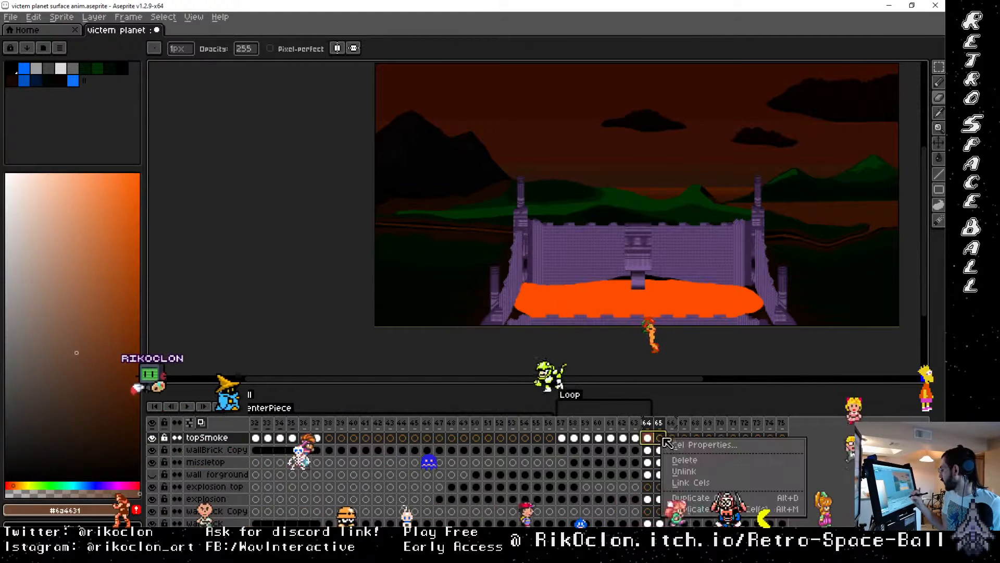
{"action": "left_click", "coordinate": [695, 481]}
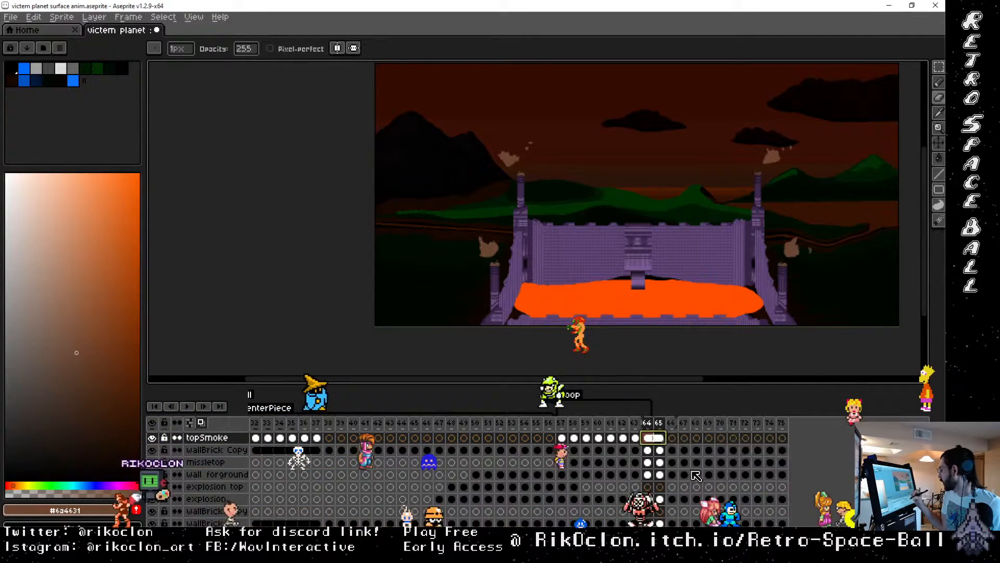
{"action": "right_click", "coordinate": [662, 439]}
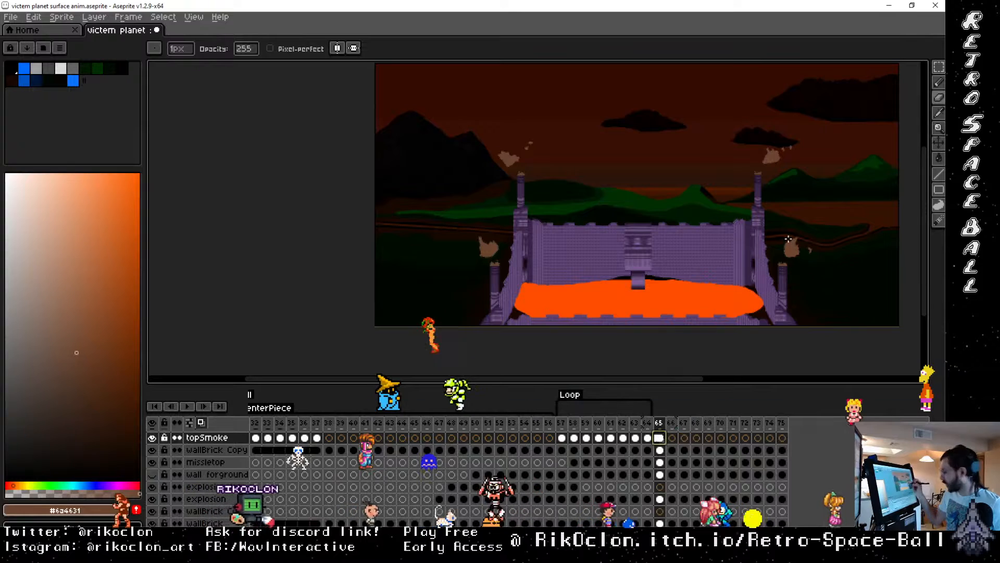
Step: On frame 65, move the smoke puffs of all four towers slightly upward and outward from the fortress
{"action": "key", "text": "m"}
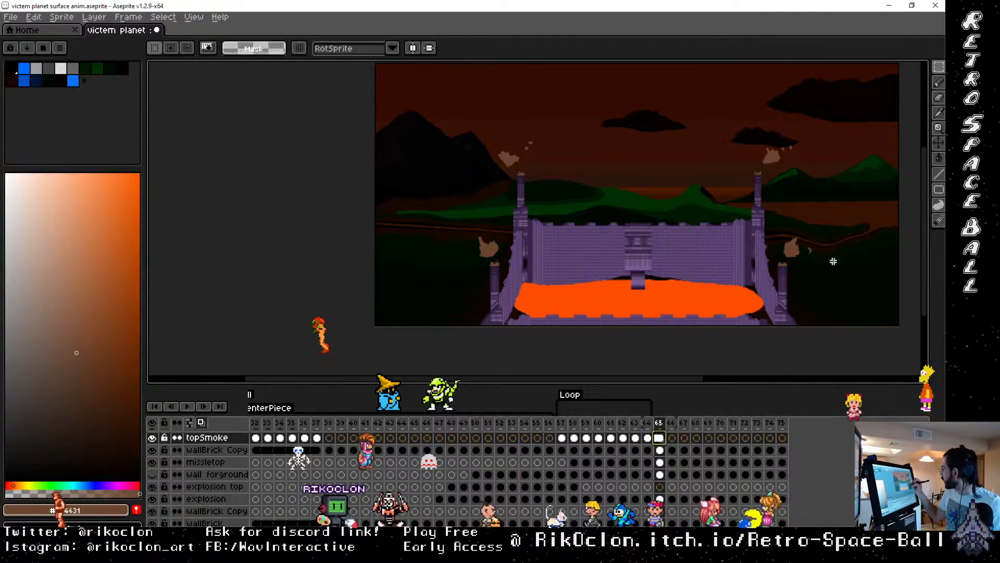
{"action": "left_click_drag", "start_coordinate": [810, 245], "coordinate": [818, 242]}
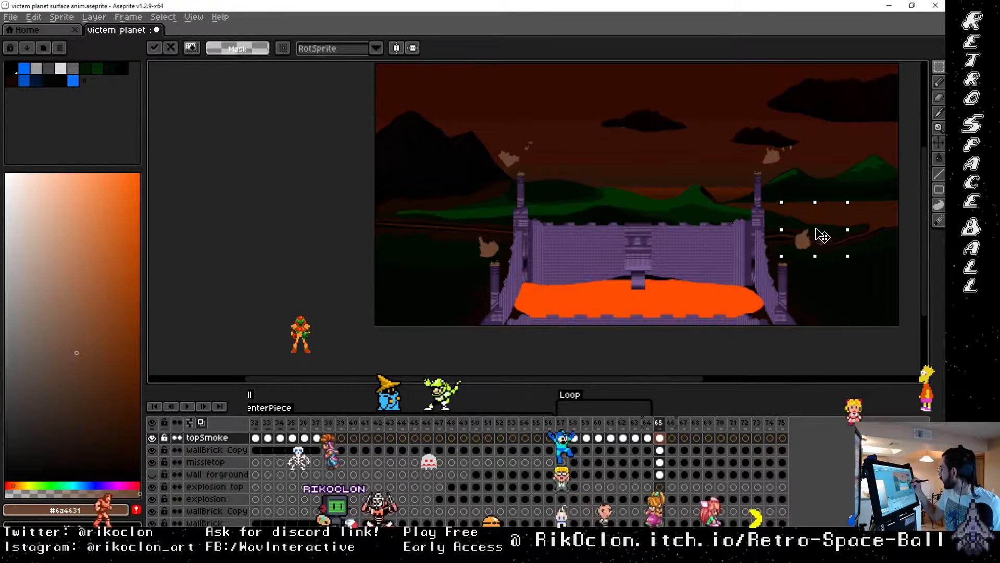
{"action": "left_click_drag", "start_coordinate": [742, 113], "coordinate": [791, 154]}
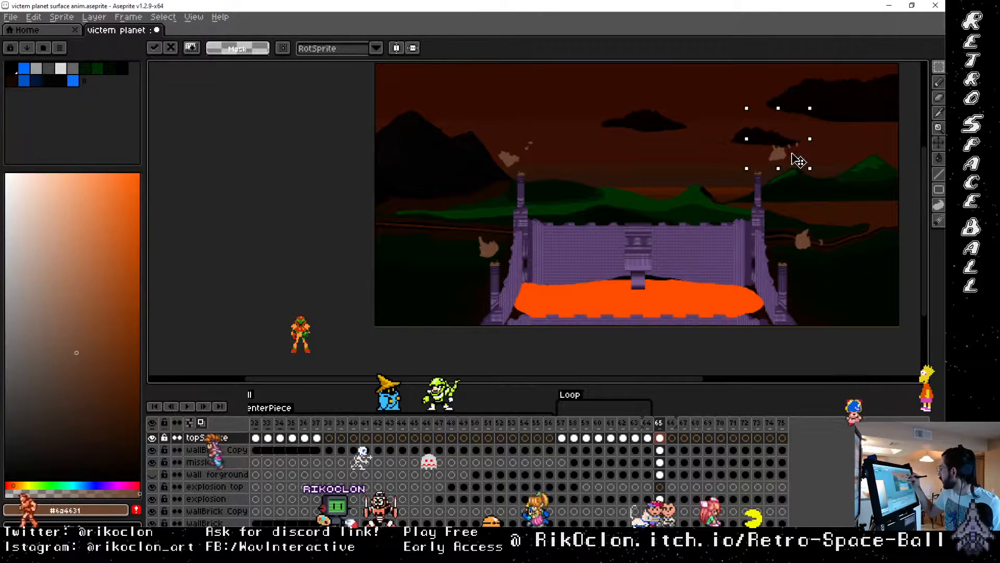
{"action": "left_click_drag", "start_coordinate": [463, 128], "coordinate": [554, 152]}
{"action": "left_click_drag", "start_coordinate": [444, 216], "coordinate": [496, 251]}
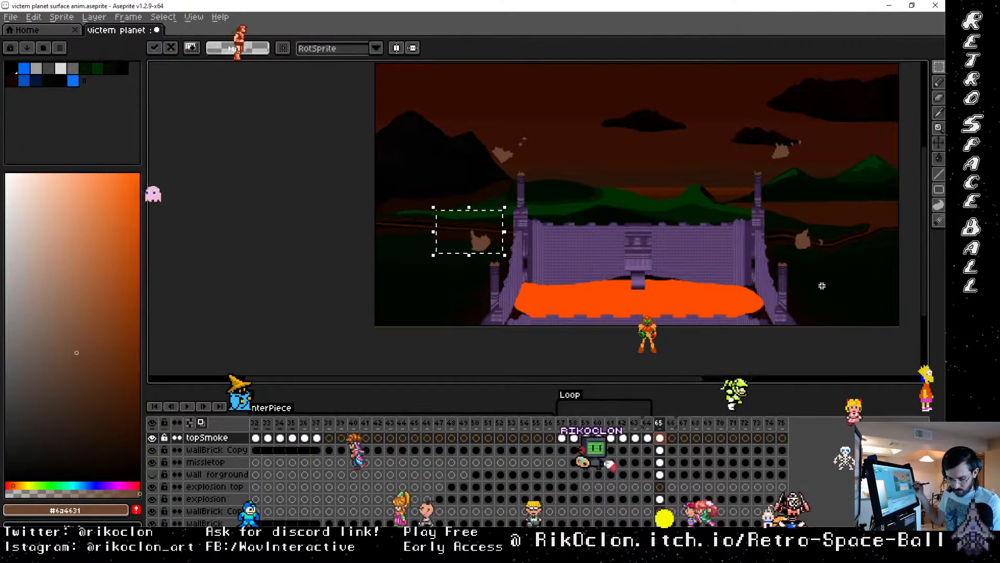
Step: Draw taller, jagged new smoke rising from the top of the front right tower
{"action": "scroll", "coordinate": [824, 287], "scroll_direction": "up", "scroll_amount": 1}
{"action": "scroll", "coordinate": [823, 283], "scroll_direction": "up", "scroll_amount": 1}
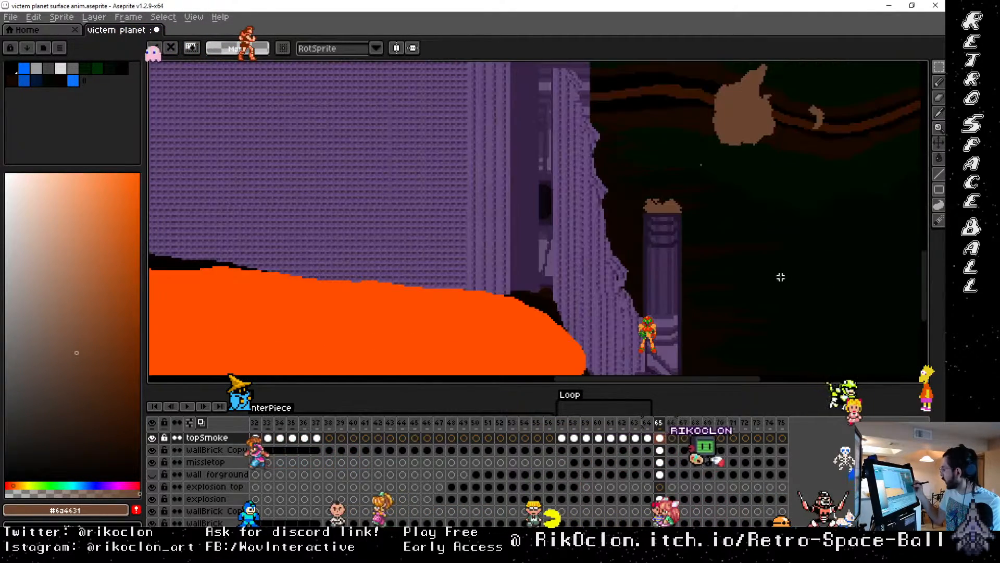
{"action": "left_click_drag", "start_coordinate": [697, 188], "coordinate": [679, 251]}
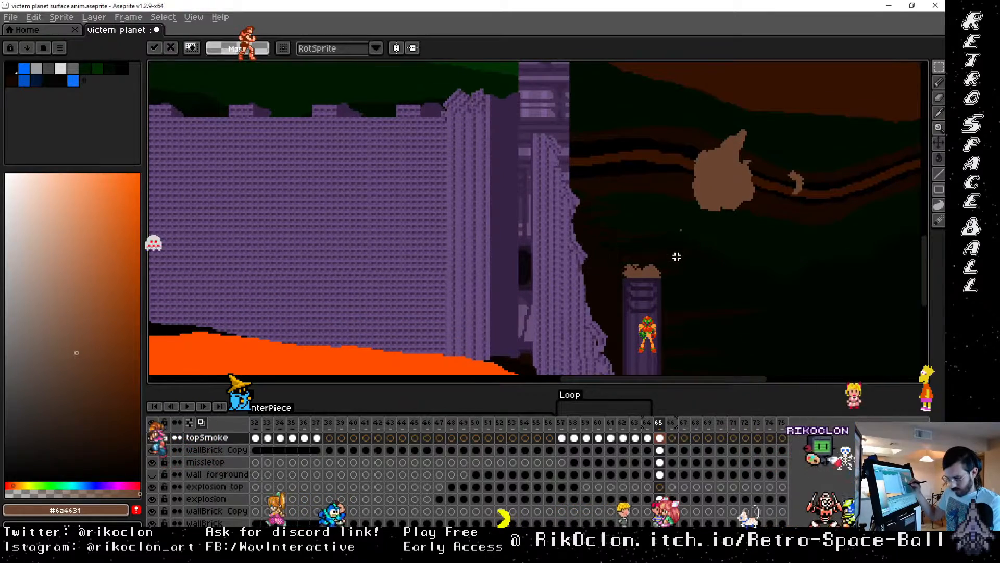
{"action": "scroll", "coordinate": [676, 256], "scroll_direction": "up", "scroll_amount": 1}
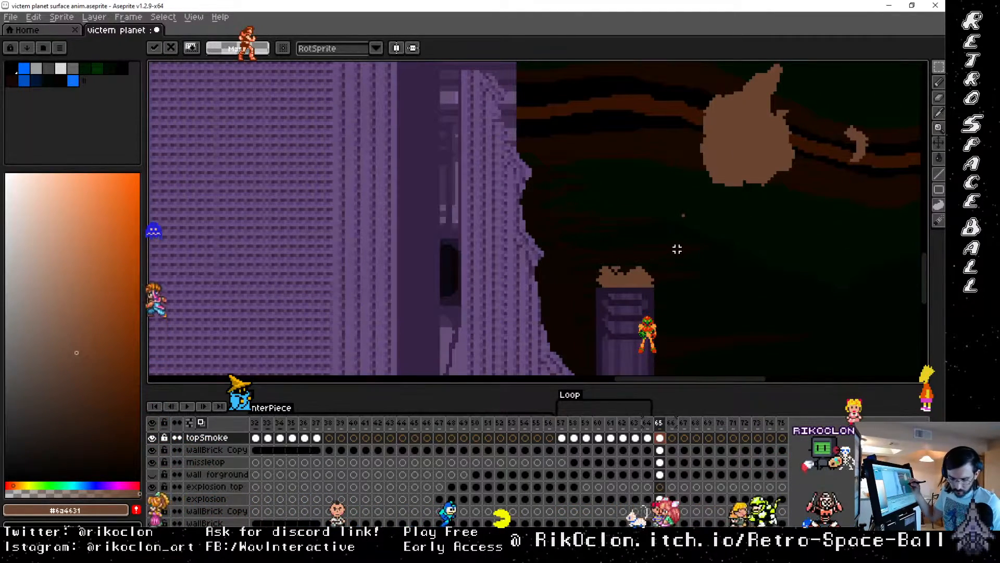
{"action": "key", "text": "Return"}
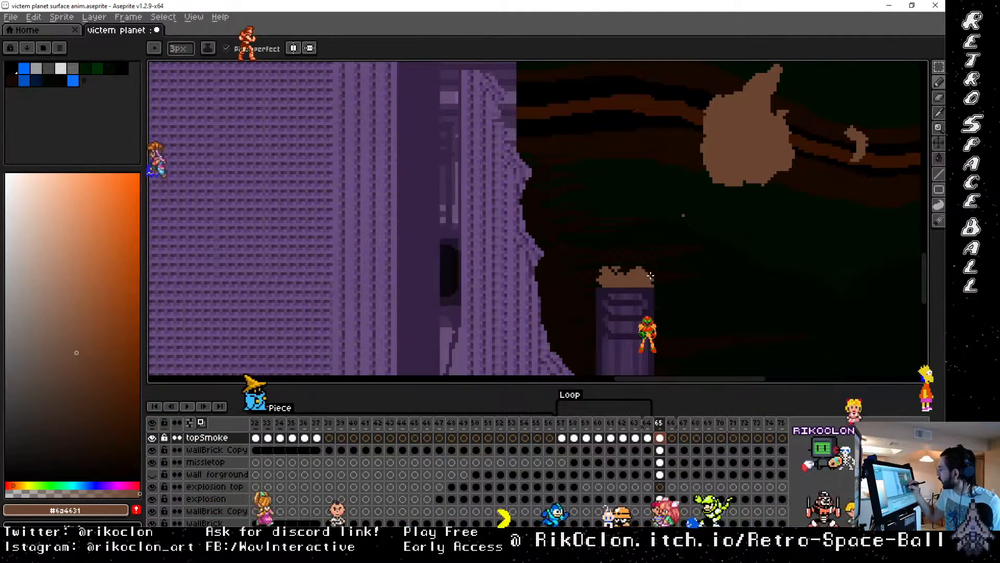
{"action": "key", "text": "ctrl"}
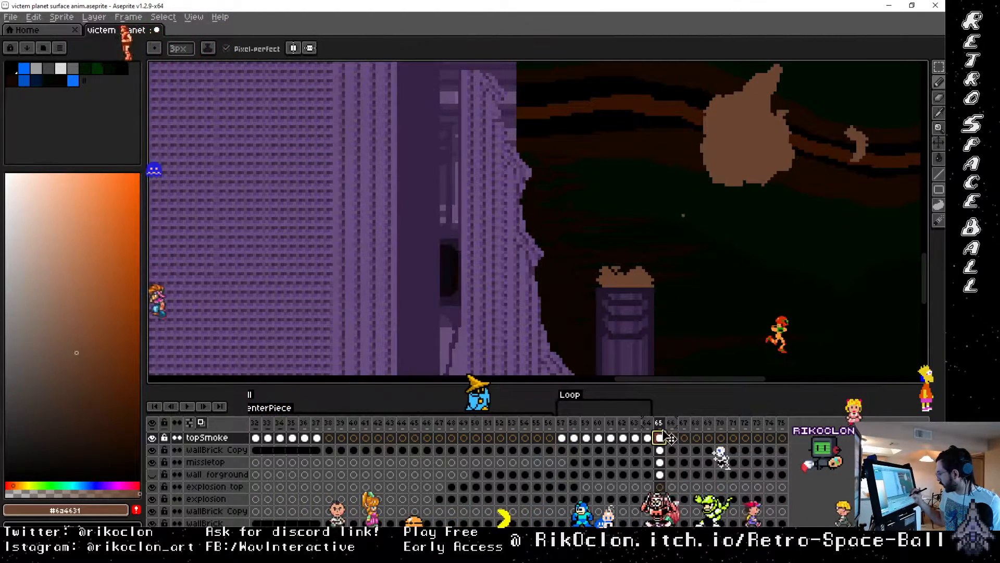
{"action": "left_click_drag", "start_coordinate": [650, 281], "coordinate": [652, 267]}
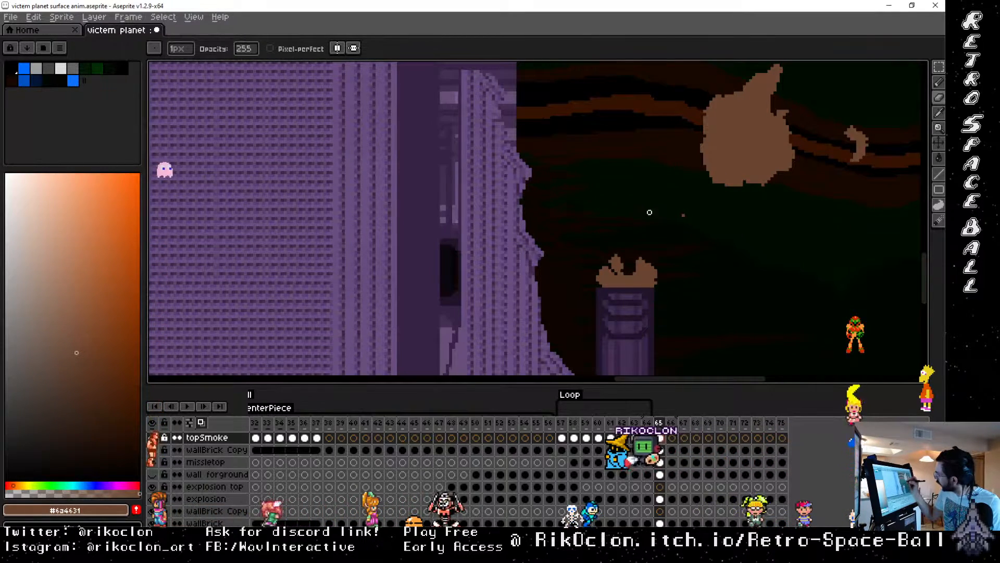
{"action": "key", "text": "b"}
{"action": "left_click_drag", "start_coordinate": [640, 260], "coordinate": [634, 253]}
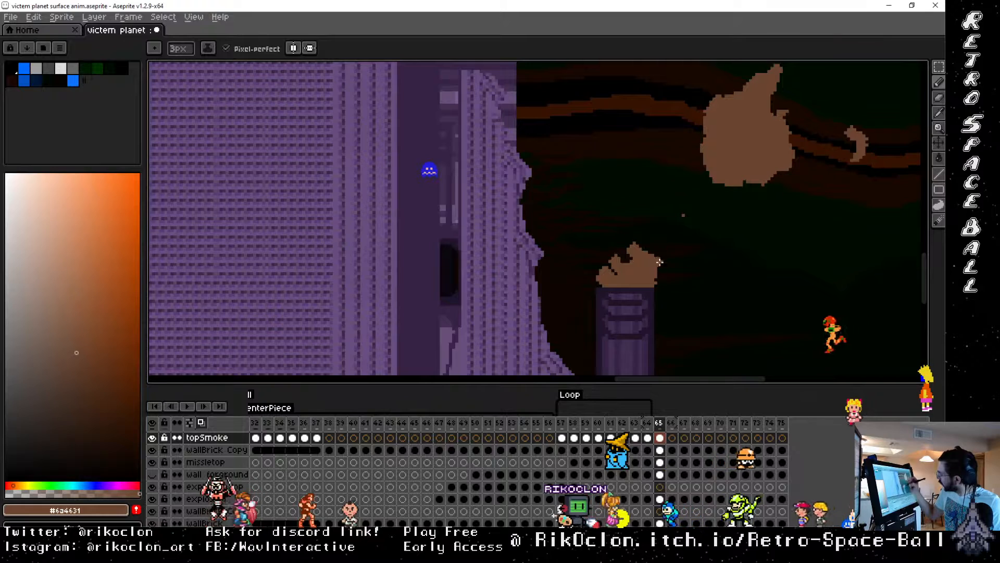
{"action": "key", "text": "e"}
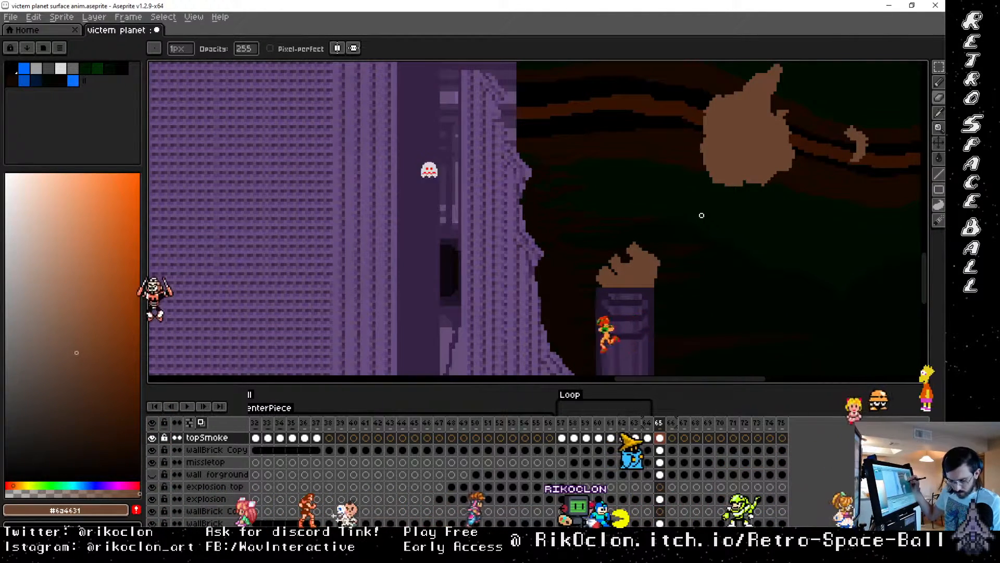
Step: Thicken the front right tower's small wisp, reshape its large puff with a rounded upper lobe and trimmed base, and compare with frame 64
{"action": "key", "text": "space"}
{"action": "left_click_drag", "start_coordinate": [761, 161], "coordinate": [645, 308]}
{"action": "key", "text": "b"}
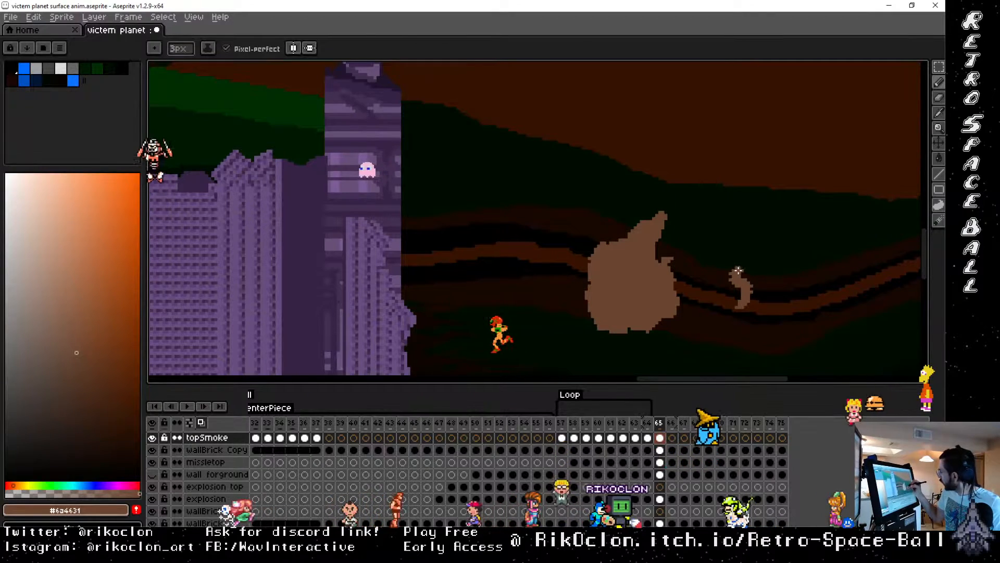
{"action": "mouse_move", "coordinate": [738, 270]}
{"action": "left_mouse_down"}
{"action": "mouse_move", "coordinate": [751, 297]}
{"action": "mouse_move", "coordinate": [741, 273]}
{"action": "left_mouse_up"}
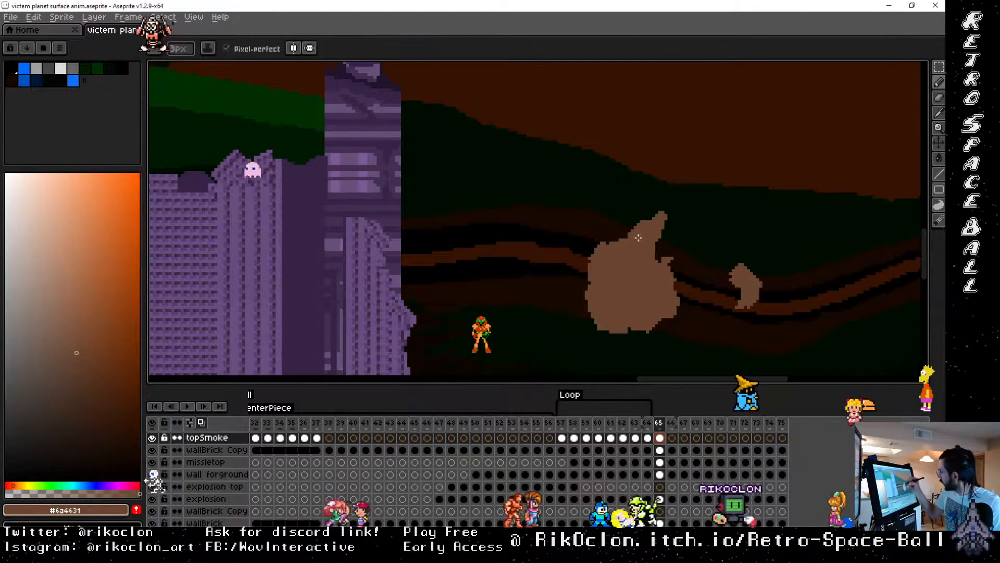
{"action": "mouse_move", "coordinate": [599, 243]}
{"action": "left_mouse_down"}
{"action": "mouse_move", "coordinate": [661, 204]}
{"action": "mouse_move", "coordinate": [681, 307]}
{"action": "left_mouse_up"}
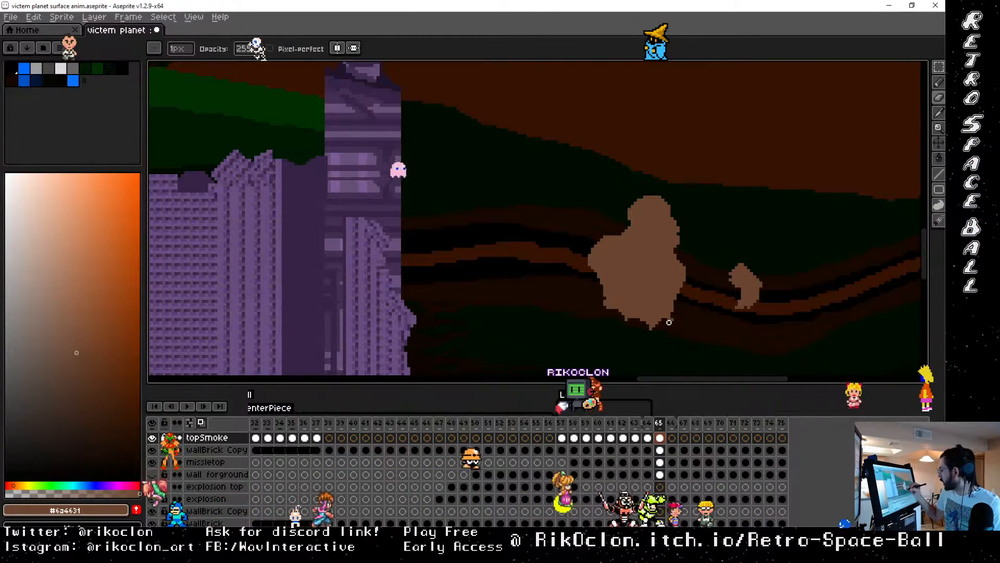
{"action": "left_click_drag", "start_coordinate": [698, 334], "coordinate": [725, 267]}
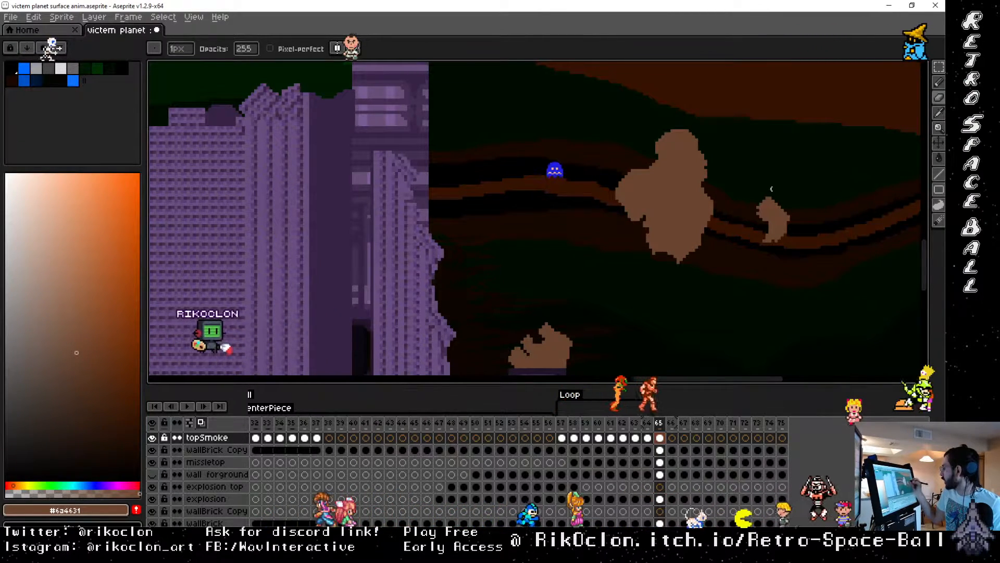
{"action": "scroll", "coordinate": [677, 237], "scroll_direction": "down", "scroll_amount": 3}
{"action": "scroll", "coordinate": [709, 258], "scroll_direction": "down", "scroll_amount": 2}
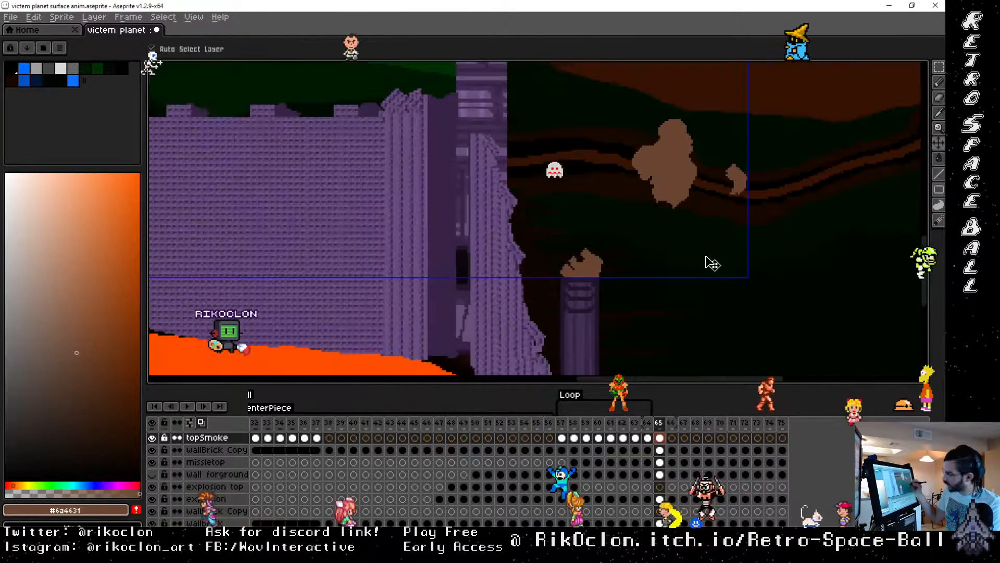
{"action": "left_click", "coordinate": [648, 425]}
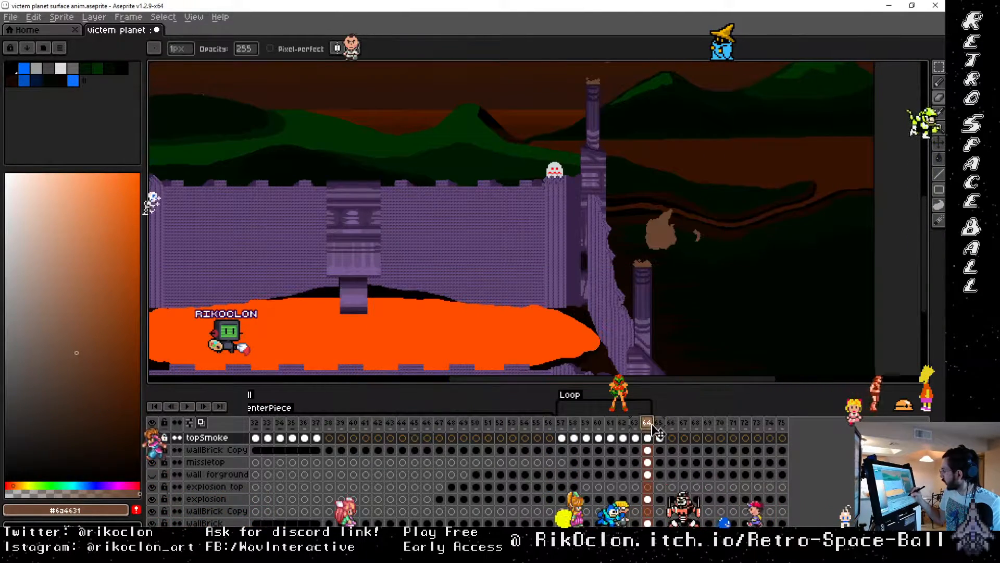
{"action": "left_click", "coordinate": [660, 425]}
Step: Reshape the back right tower's large puff with rounded upper lobes and erase its lower edges to taper them
{"action": "key", "text": "space"}
{"action": "left_click_drag", "start_coordinate": [654, 149], "coordinate": [649, 278]}
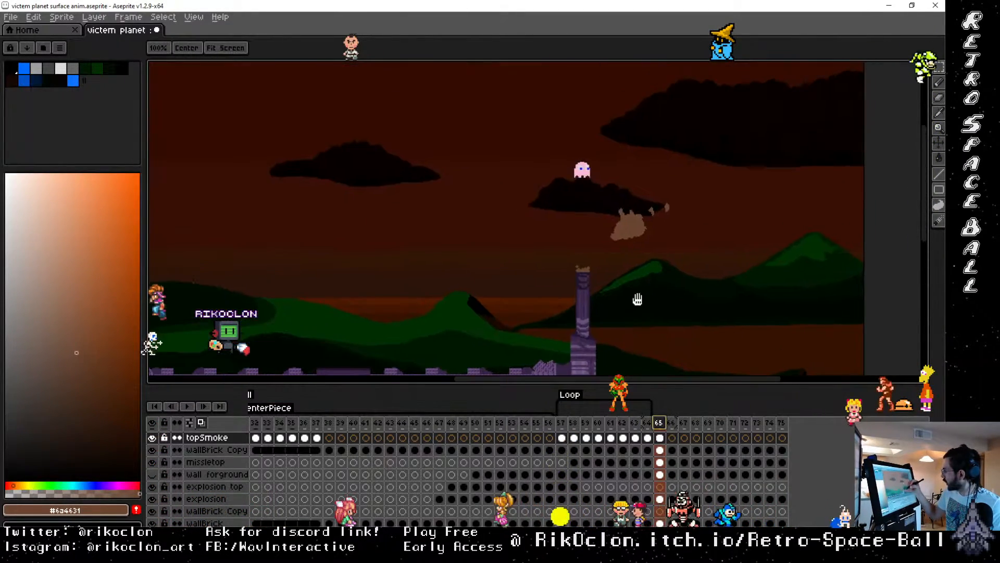
{"action": "scroll", "coordinate": [645, 284], "scroll_direction": "up", "scroll_amount": 2}
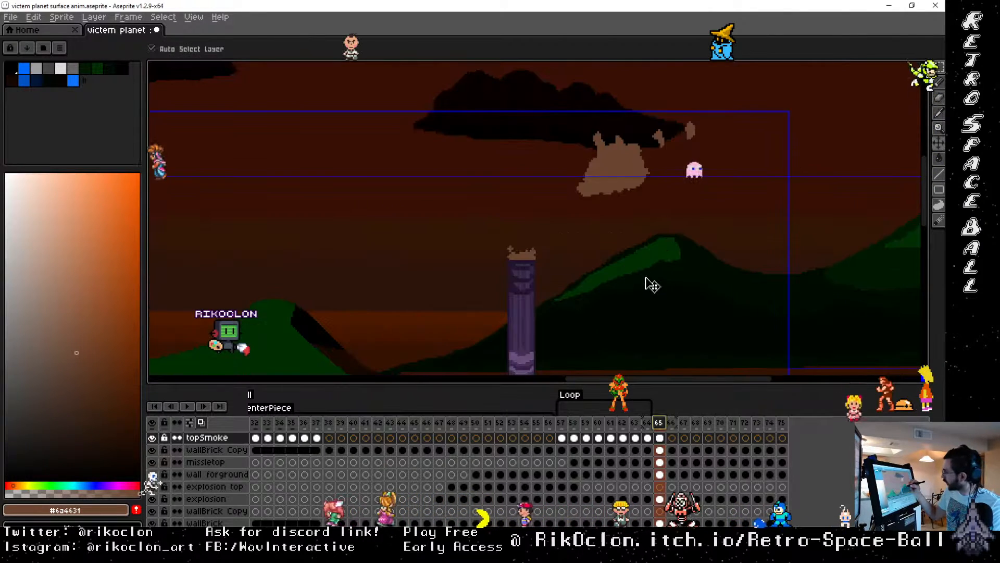
{"action": "key", "text": "b"}
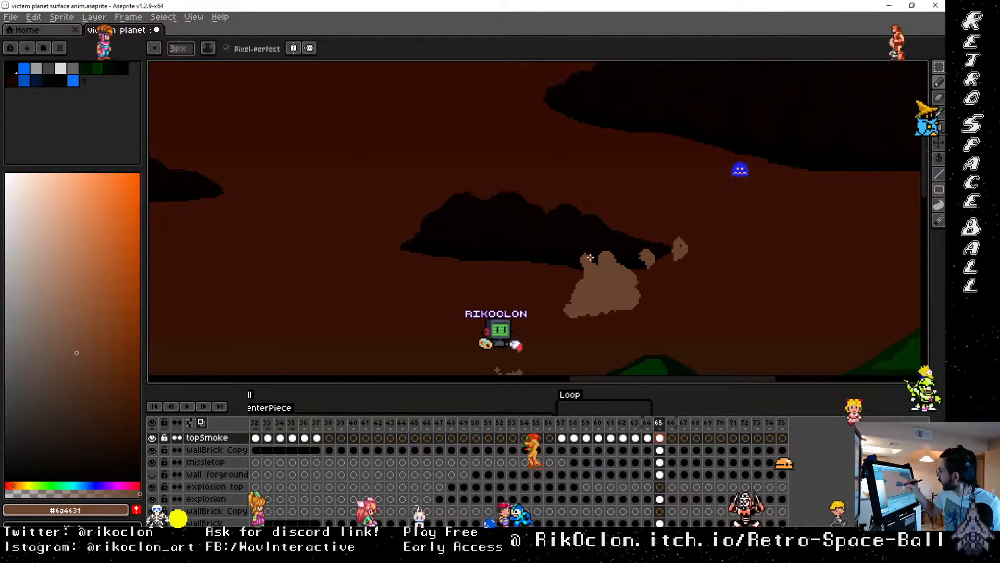
{"action": "key", "text": "b"}
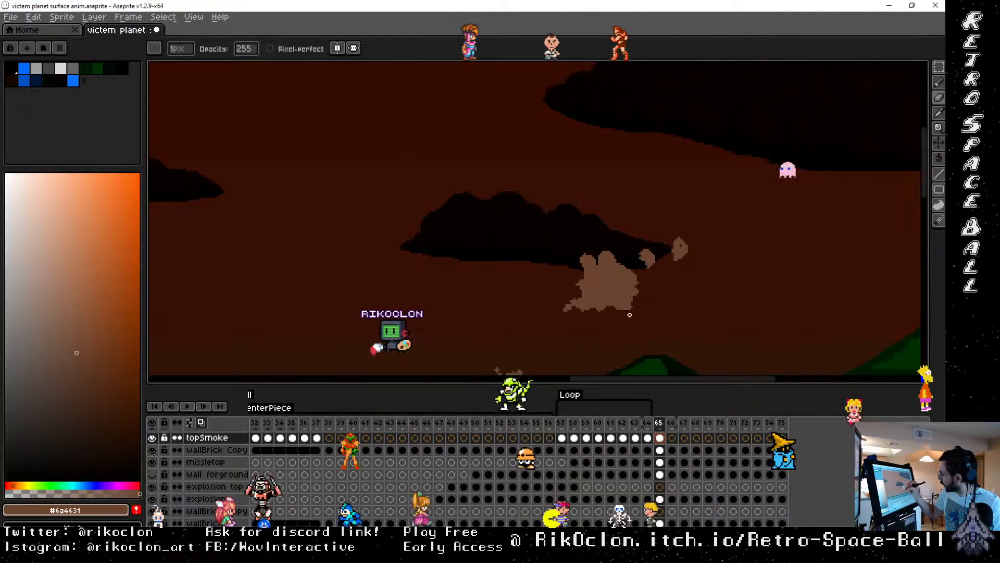
Step: Move the back right tower's puff and wisps up and outward, and shift the two small wisps farther from the puff
{"action": "key", "text": "v"}
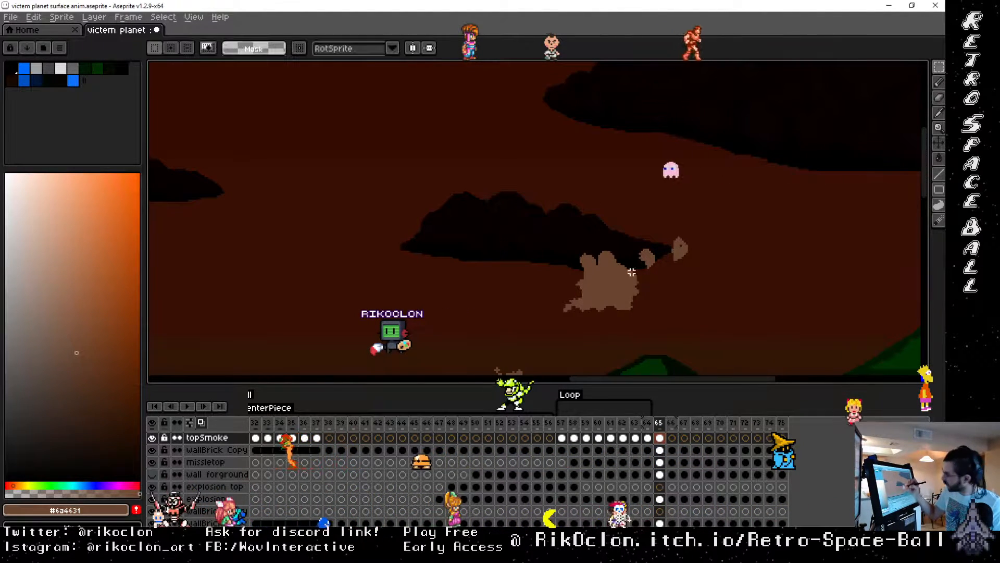
{"action": "mouse_move", "coordinate": [706, 306]}
{"action": "left_mouse_down"}
{"action": "mouse_move", "coordinate": [734, 335]}
{"action": "mouse_move", "coordinate": [727, 282]}
{"action": "left_mouse_up"}
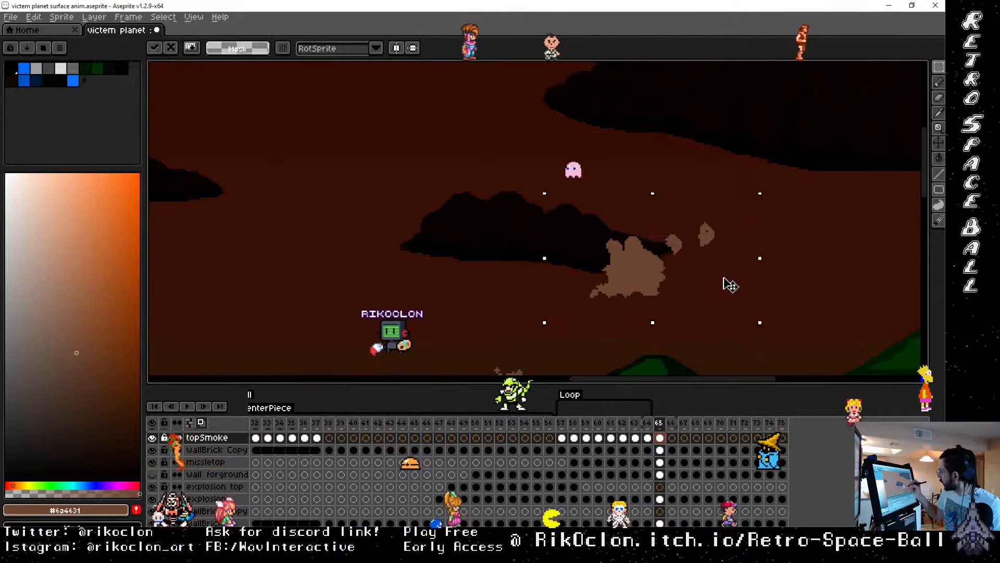
{"action": "left_click", "coordinate": [794, 254]}
{"action": "left_click_drag", "start_coordinate": [790, 280], "coordinate": [689, 190]}
{"action": "left_click_drag", "start_coordinate": [724, 221], "coordinate": [738, 214]}
{"action": "mouse_move", "coordinate": [656, 200]}
{"action": "left_mouse_down"}
{"action": "mouse_move", "coordinate": [698, 262]}
{"action": "mouse_move", "coordinate": [699, 239]}
{"action": "mouse_move", "coordinate": [663, 255]}
{"action": "left_mouse_up"}
{"action": "left_click", "coordinate": [652, 192]}
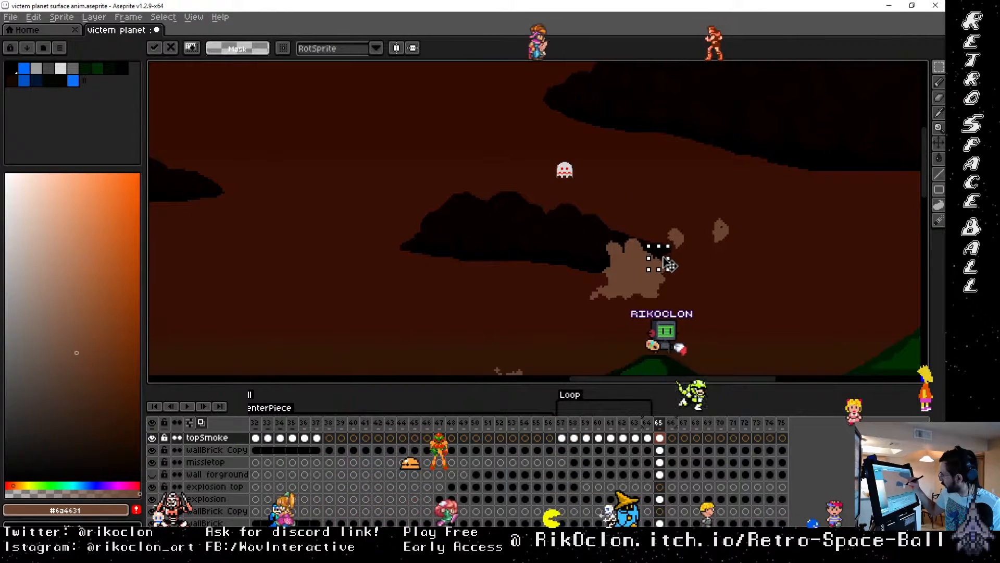
{"action": "left_click", "coordinate": [697, 267]}
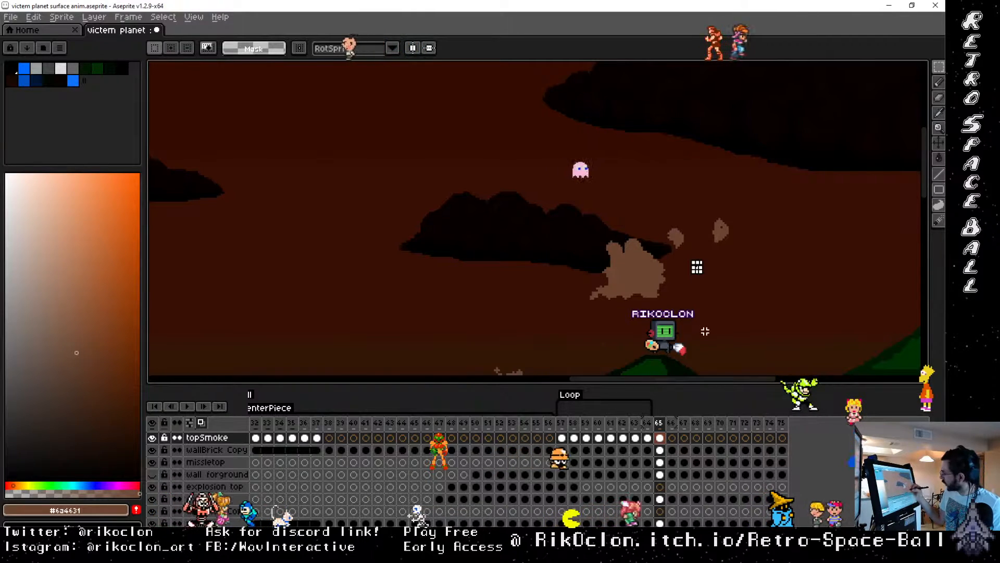
Step: Draw taller smoke with small pointed tips at the mouth of the back right tower
{"action": "left_click_drag", "start_coordinate": [641, 315], "coordinate": [704, 229]}
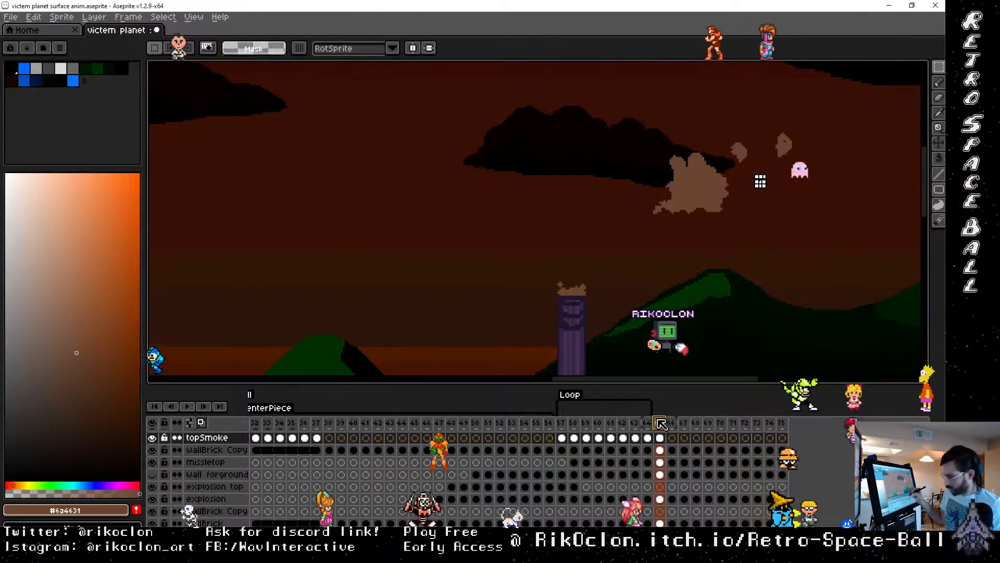
{"action": "key", "text": "b"}
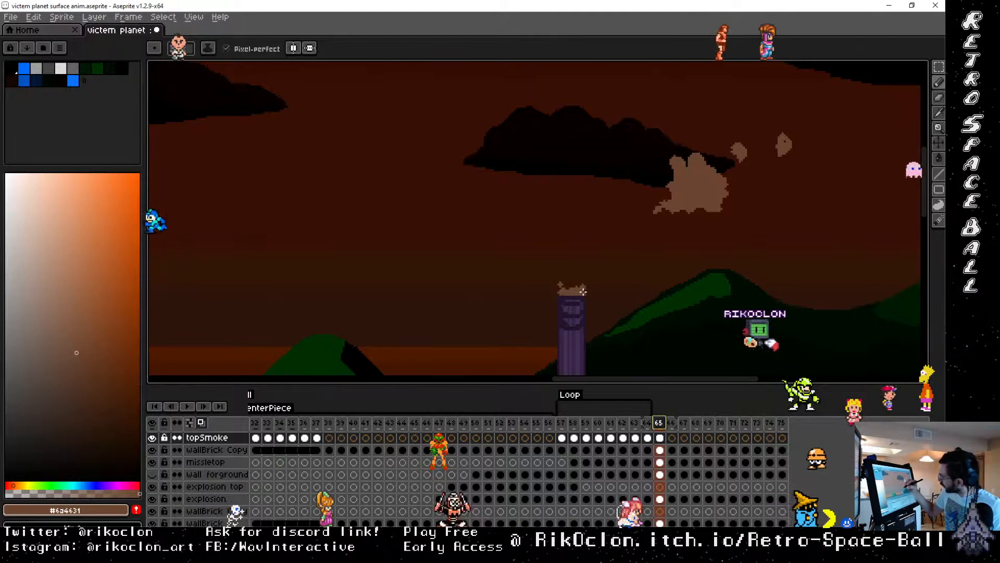
{"action": "left_click_drag", "start_coordinate": [585, 281], "coordinate": [567, 288]}
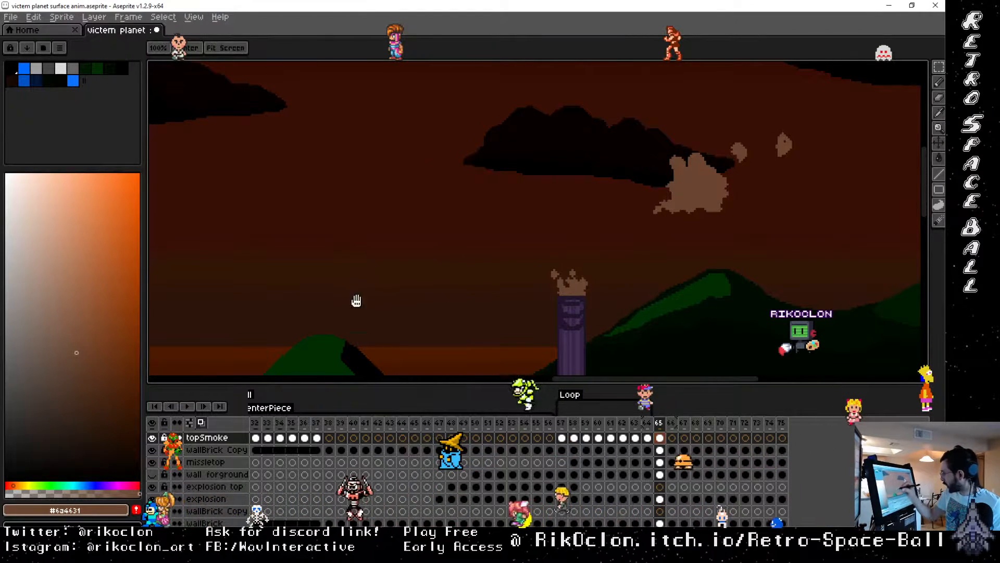
Step: Move the back left tower's large puff and wisps together up and left, over the mountain slope
{"action": "left_click_drag", "start_coordinate": [293, 298], "coordinate": [707, 297]}
{"action": "left_click_drag", "start_coordinate": [194, 266], "coordinate": [613, 251]}
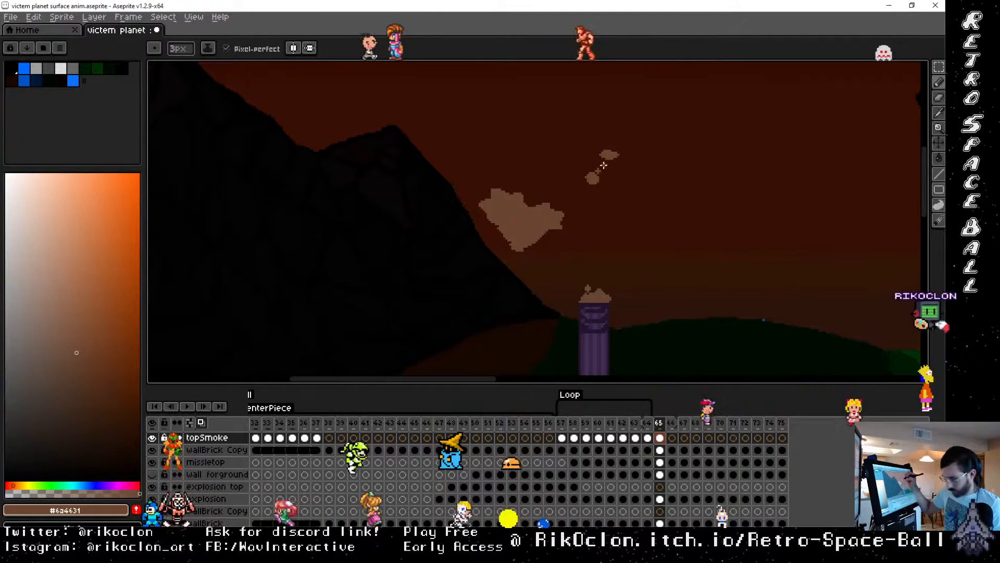
{"action": "key", "text": "m"}
{"action": "left_click_drag", "start_coordinate": [404, 123], "coordinate": [698, 259]}
{"action": "left_click_drag", "start_coordinate": [665, 216], "coordinate": [598, 164]}
{"action": "left_click", "coordinate": [684, 155]}
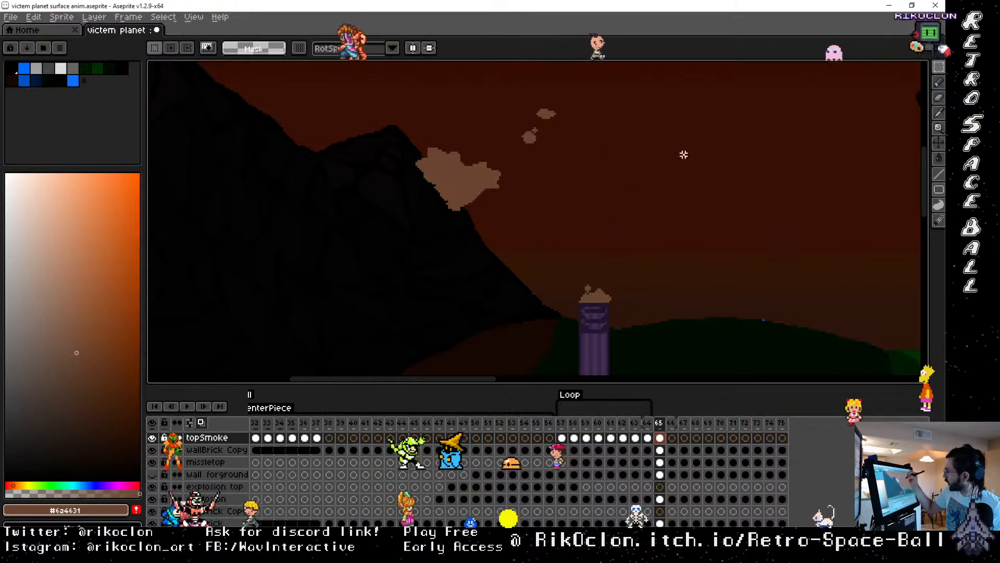
Step: Shift the back left tower's two small wisps left, and raise the upper wisp farther from the lower one
{"action": "mouse_move", "coordinate": [502, 85]}
{"action": "left_mouse_down"}
{"action": "mouse_move", "coordinate": [596, 169]}
{"action": "mouse_move", "coordinate": [562, 139]}
{"action": "left_mouse_up"}
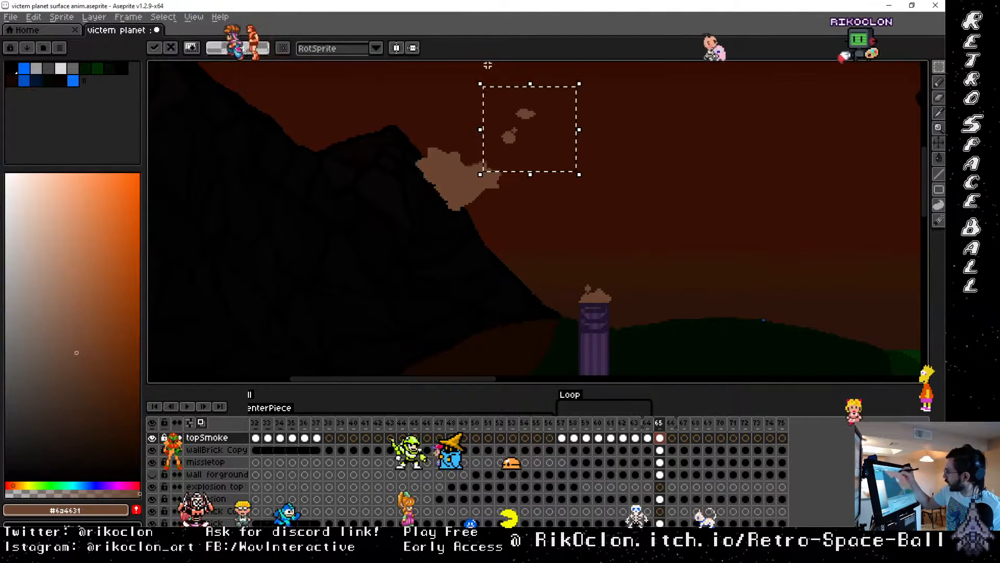
{"action": "left_click", "coordinate": [465, 78]}
{"action": "left_click_drag", "start_coordinate": [498, 86], "coordinate": [558, 125]}
{"action": "left_click_drag", "start_coordinate": [549, 115], "coordinate": [541, 105]}
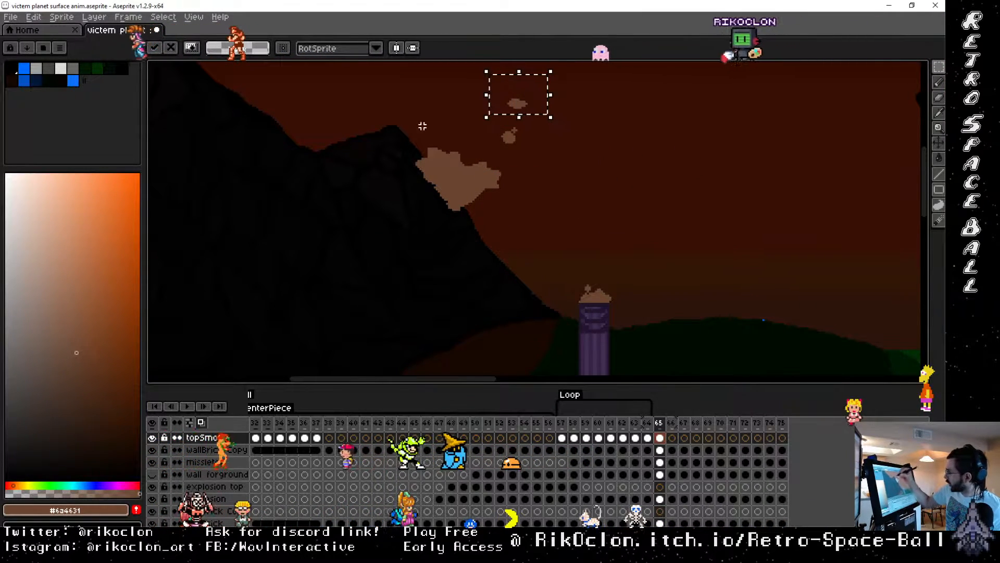
Step: Draw rounded lobes along the upper and left edges of the back left tower's large puff, and fill the gaps
{"action": "left_click_drag", "start_coordinate": [368, 124], "coordinate": [460, 184]}
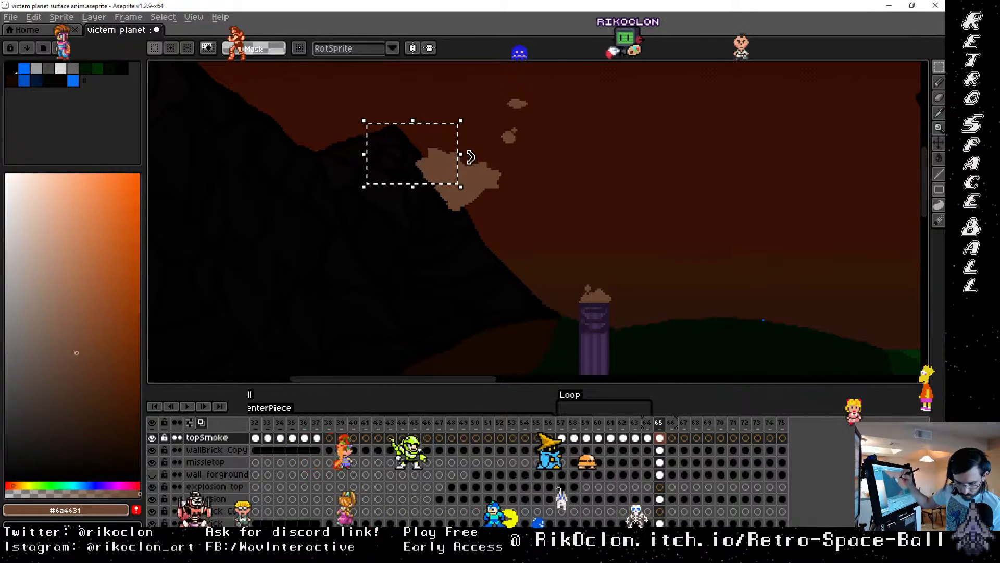
{"action": "key", "text": "ctrl+d"}
{"action": "key", "text": "b"}
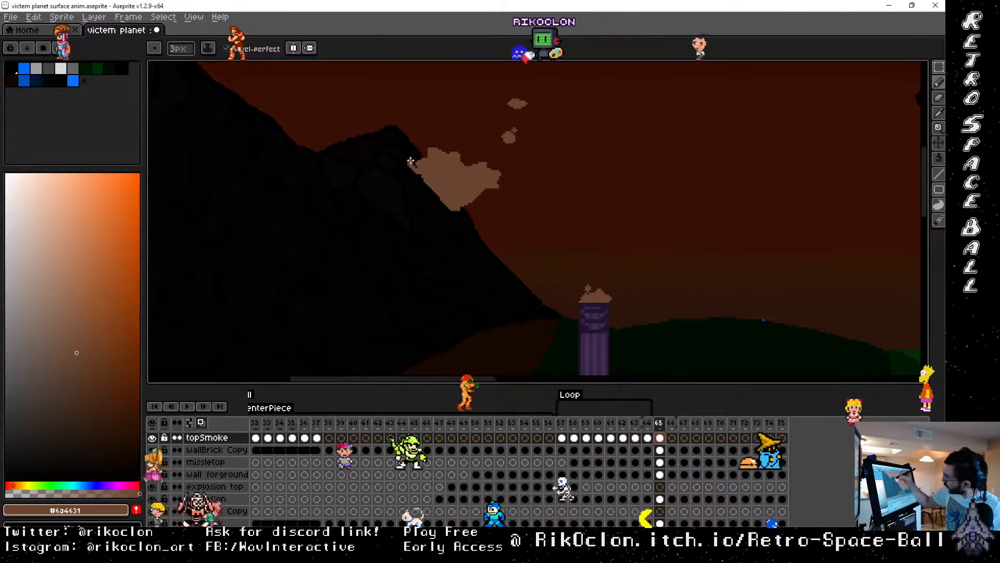
{"action": "mouse_move", "coordinate": [415, 150]}
{"action": "left_mouse_down"}
{"action": "mouse_move", "coordinate": [430, 140]}
{"action": "mouse_move", "coordinate": [469, 169]}
{"action": "mouse_move", "coordinate": [473, 161]}
{"action": "left_mouse_up"}
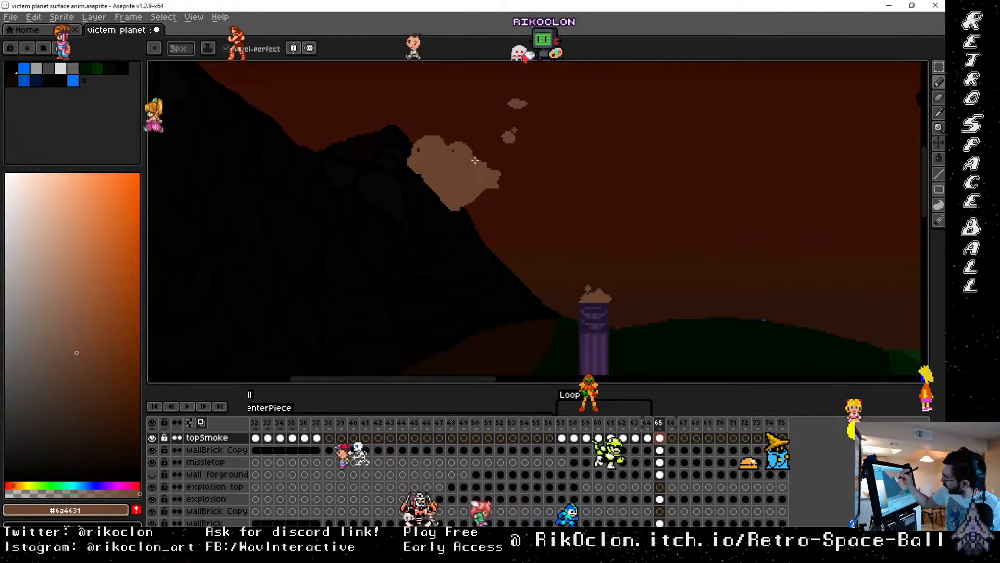
{"action": "left_click", "coordinate": [418, 150]}
Step: Trim the large puff's right side to a ragged point, and draw taller smoke with a detached wisp at the back left tower's mouth
{"action": "key", "text": "e"}
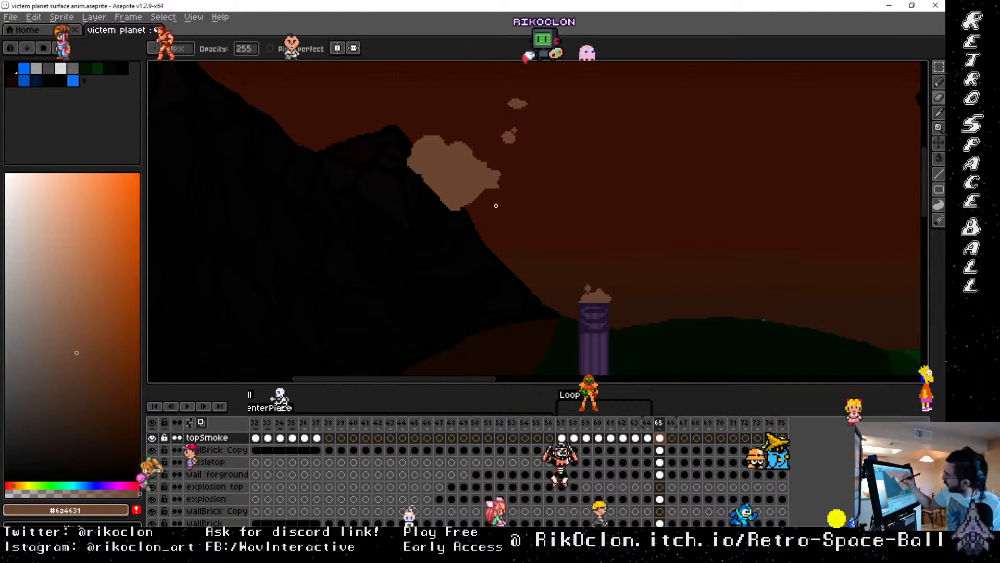
{"action": "mouse_move", "coordinate": [479, 192]}
{"action": "left_mouse_down"}
{"action": "mouse_move", "coordinate": [471, 198]}
{"action": "mouse_move", "coordinate": [501, 182]}
{"action": "mouse_move", "coordinate": [483, 167]}
{"action": "left_mouse_up"}
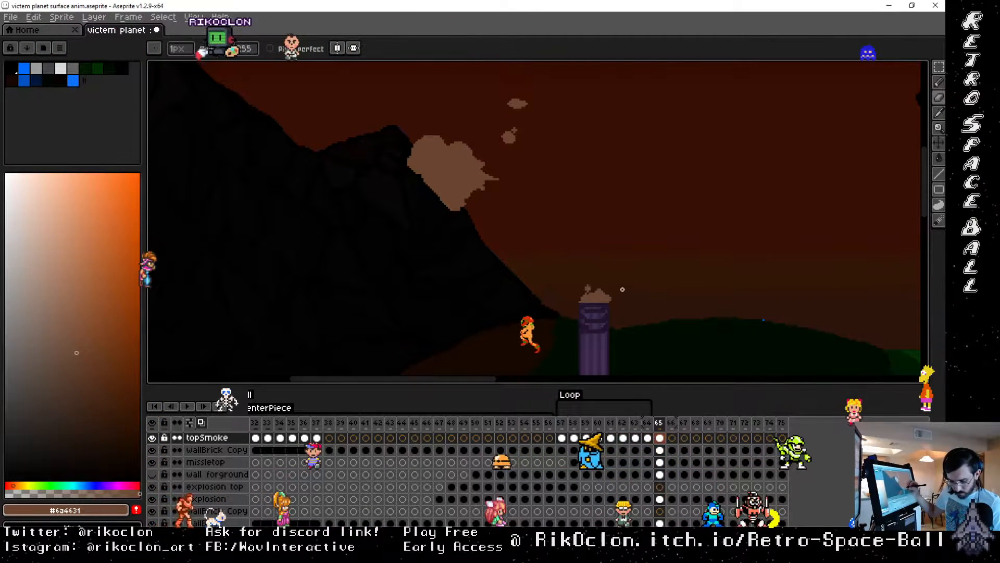
{"action": "key", "text": "e"}
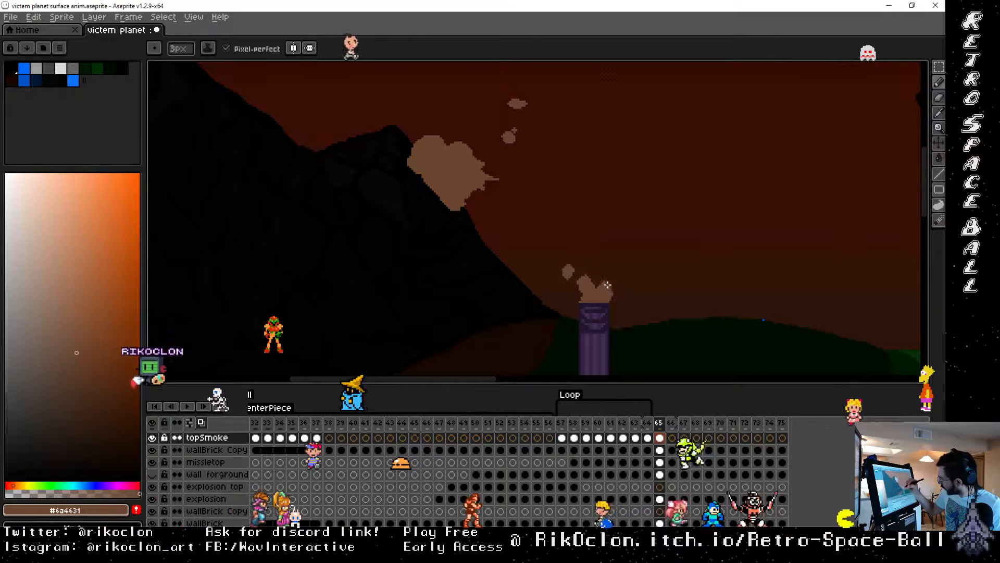
Step: Draw taller smoke with pointed tips and a small diamond-shaped wisp at the front left tower's mouth
{"action": "key", "text": "space"}
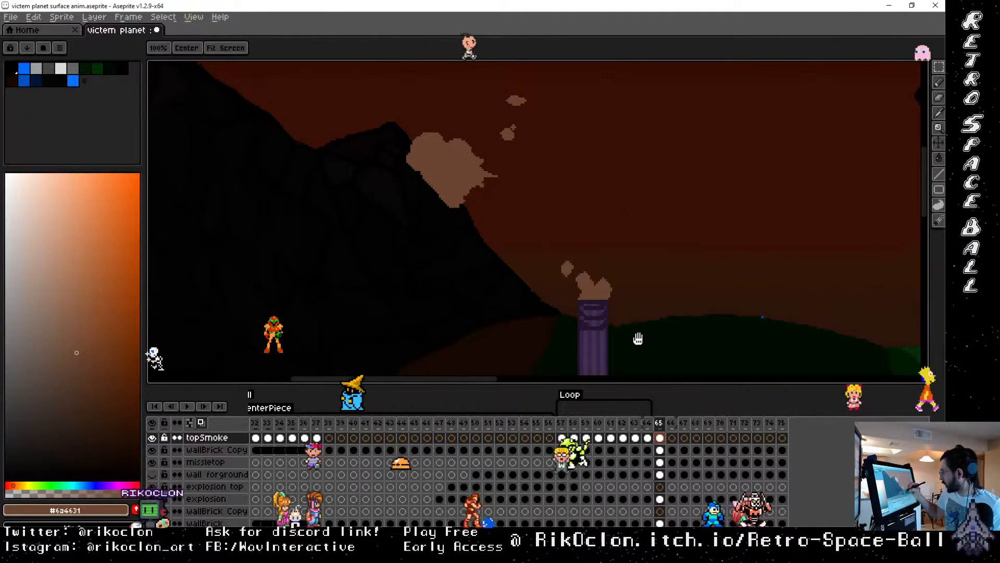
{"action": "left_click_drag", "start_coordinate": [640, 338], "coordinate": [627, 170]}
{"action": "left_click_drag", "start_coordinate": [664, 289], "coordinate": [694, 125]}
{"action": "mouse_move", "coordinate": [643, 199]}
{"action": "left_mouse_down"}
{"action": "mouse_move", "coordinate": [670, 176]}
{"action": "mouse_move", "coordinate": [727, 157]}
{"action": "left_mouse_up"}
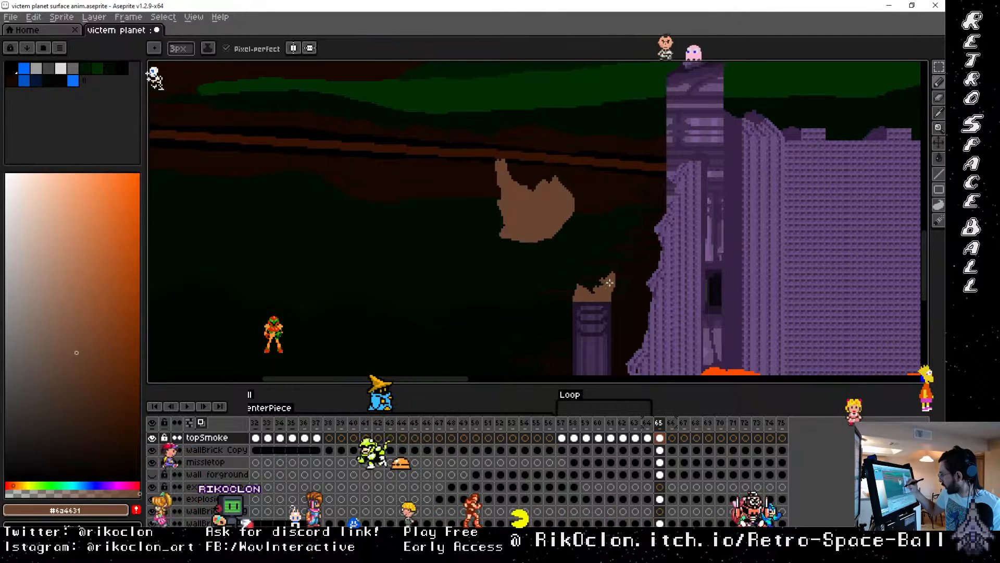
{"action": "mouse_move", "coordinate": [604, 265]}
{"action": "left_mouse_down"}
{"action": "mouse_move", "coordinate": [602, 300]}
{"action": "mouse_move", "coordinate": [579, 283]}
{"action": "left_mouse_up"}
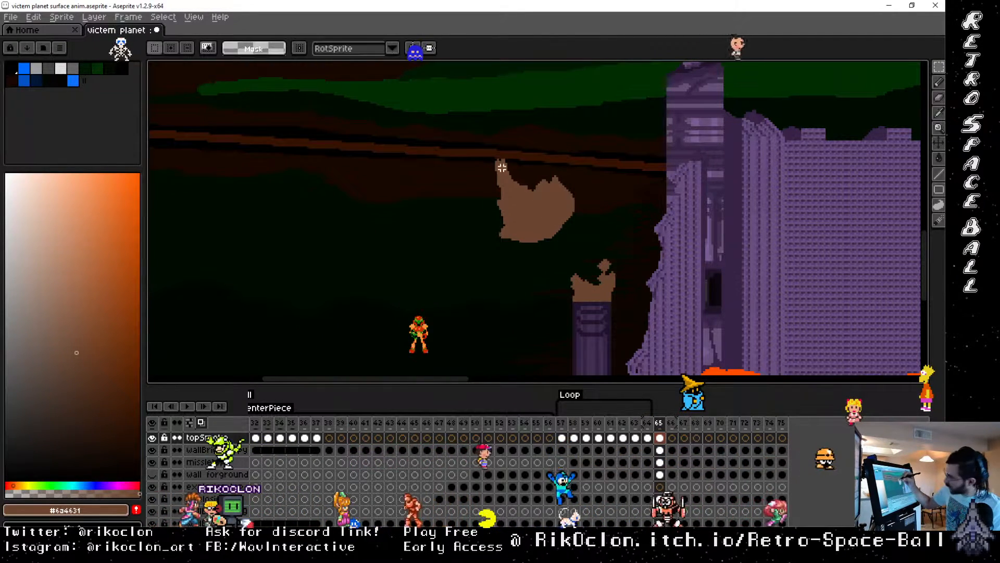
Step: Move the front left tower's large puff up and left, away from the tower
{"action": "left_click_drag", "start_coordinate": [505, 159], "coordinate": [552, 211]}
{"action": "mouse_move", "coordinate": [450, 152]}
{"action": "left_mouse_down"}
{"action": "mouse_move", "coordinate": [503, 201]}
{"action": "mouse_move", "coordinate": [652, 303]}
{"action": "left_mouse_up"}
{"action": "left_click_drag", "start_coordinate": [630, 254], "coordinate": [599, 242]}
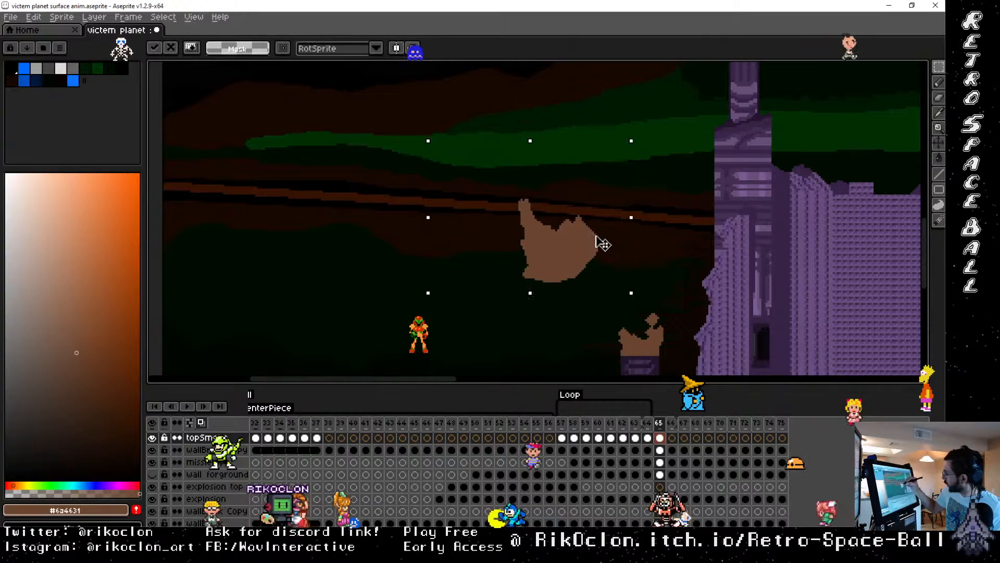
{"action": "left_click", "coordinate": [558, 125]}
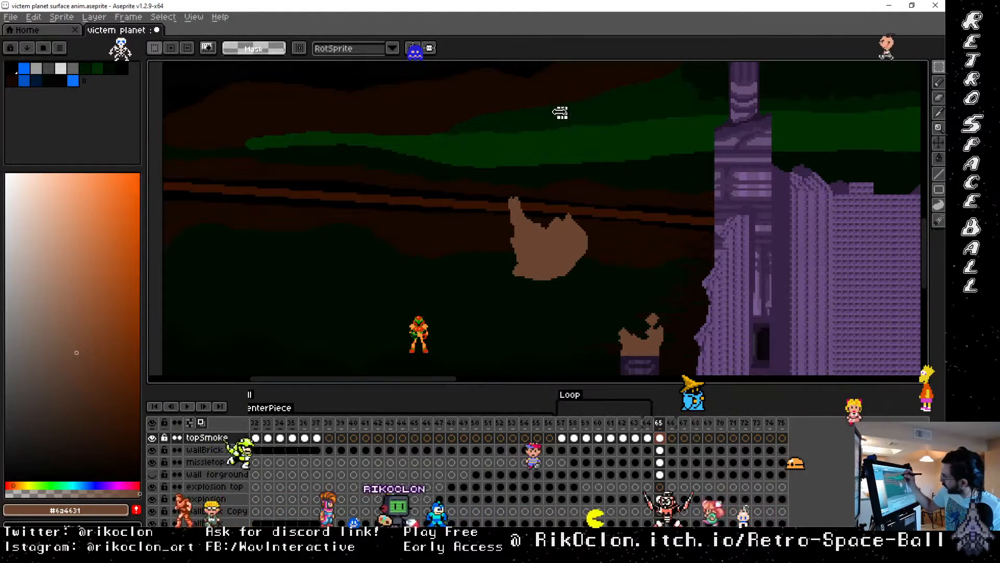
{"action": "key", "text": "v"}
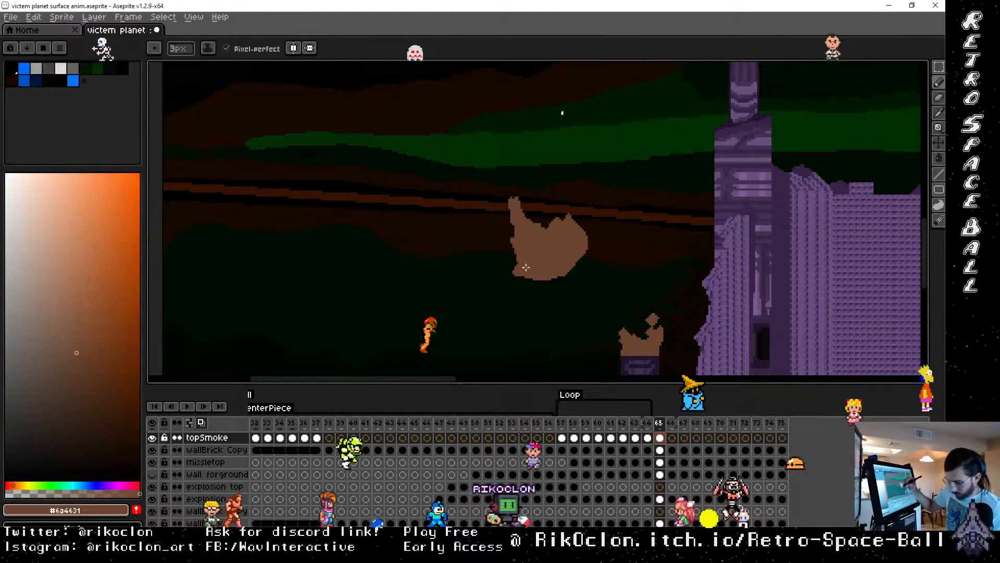
{"action": "key", "text": "b"}
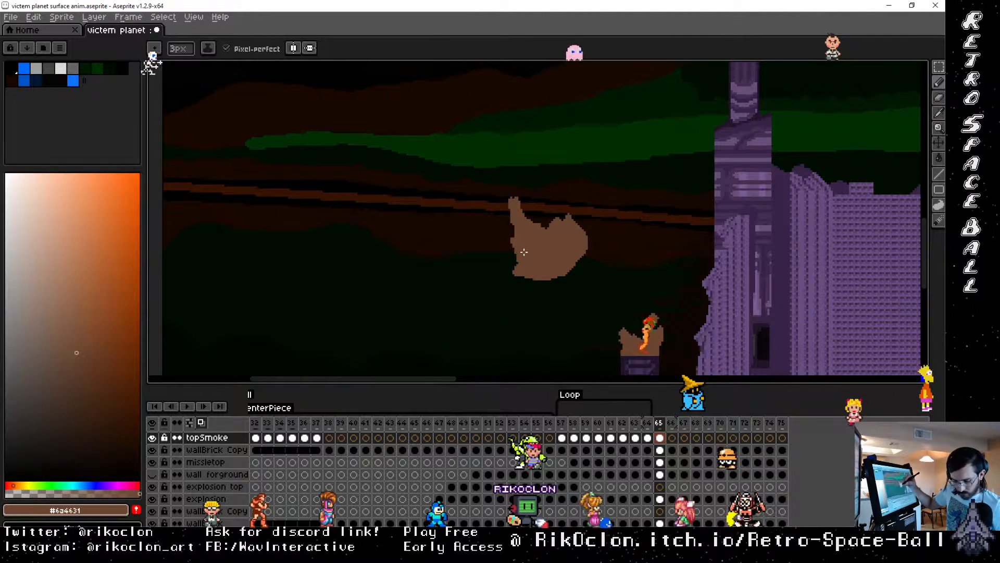
{"action": "left_click", "coordinate": [511, 270], "text": "alt"}
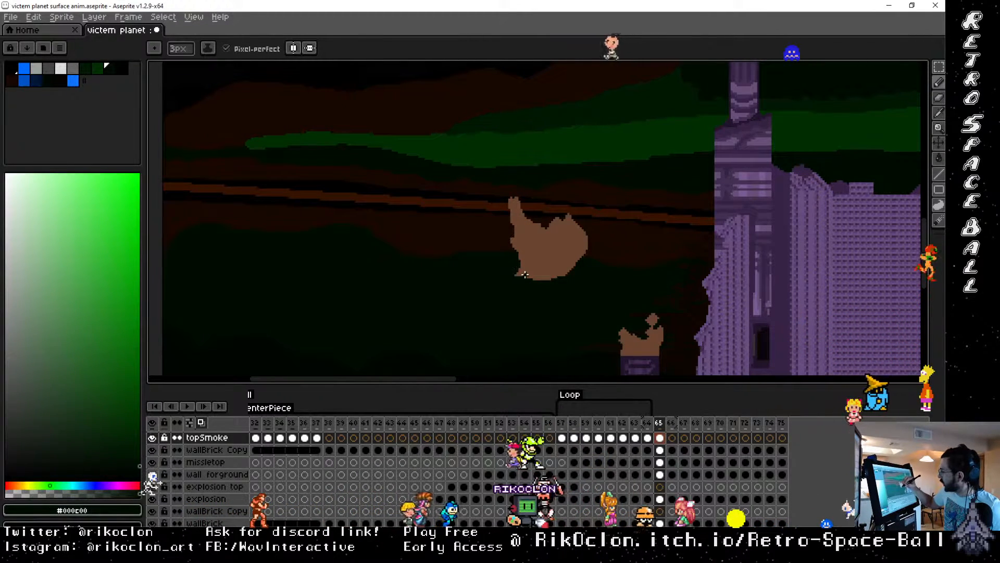
{"action": "left_click", "coordinate": [528, 260], "text": "alt"}
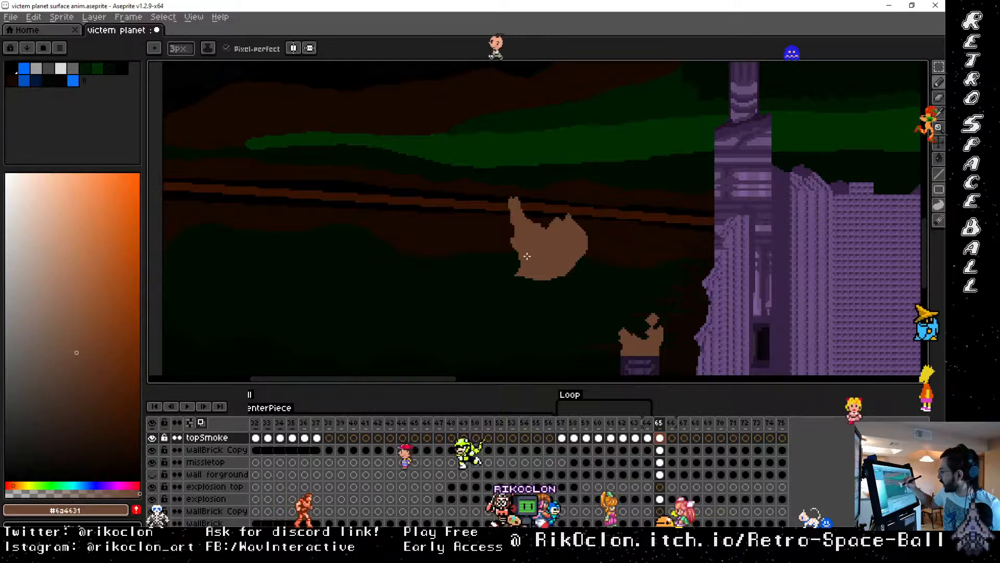
{"action": "key", "text": "v"}
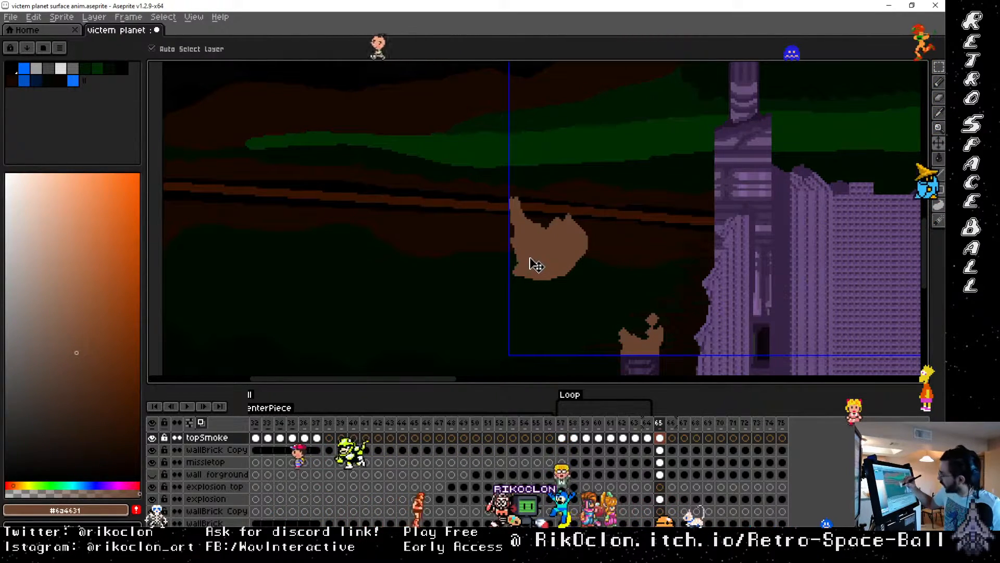
Step: Round out the left side of the front left tower's large puff and thicken its upper left tip in brown #6a4631
{"action": "key", "text": "b"}
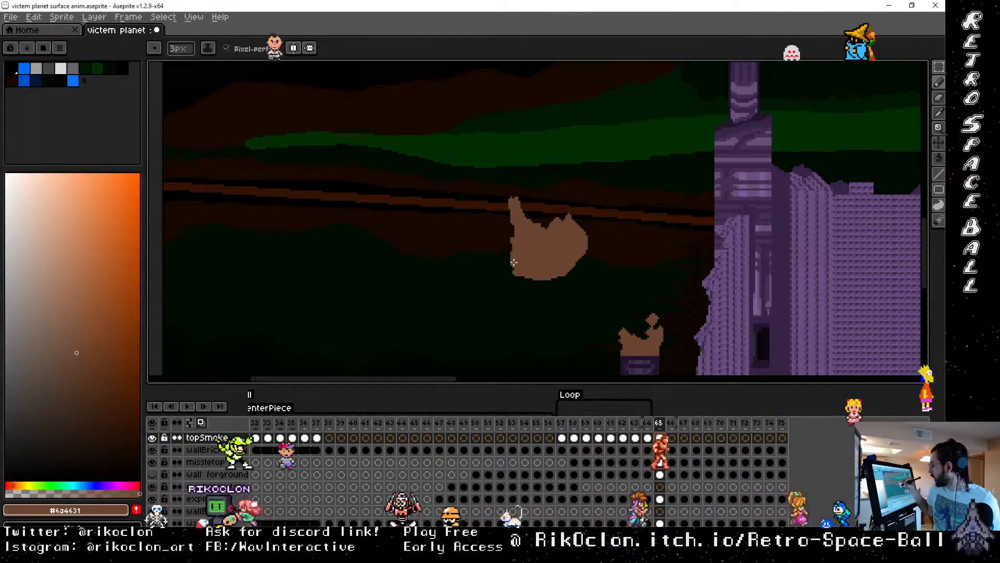
{"action": "left_click_drag", "start_coordinate": [514, 271], "coordinate": [513, 224]}
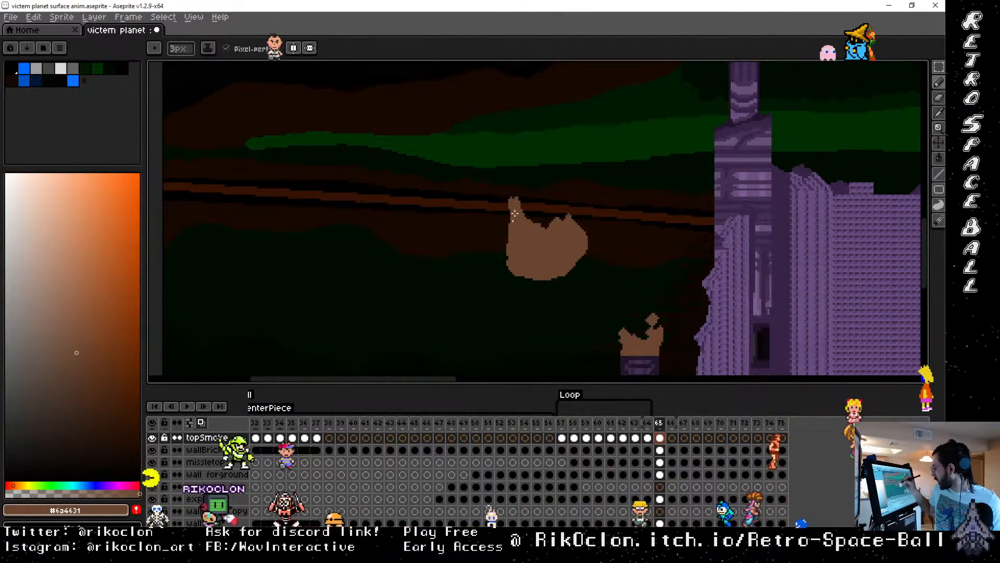
{"action": "left_click_drag", "start_coordinate": [515, 262], "coordinate": [513, 234]}
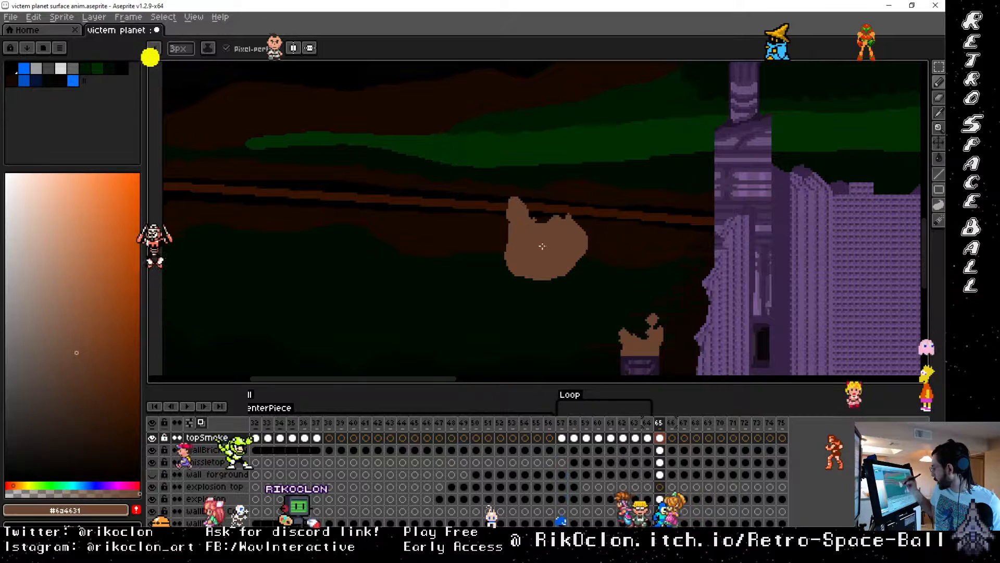
Step: Erase notches into the puff's right and lower edges, and shorten its tall upper left tip, checking against frame 64
{"action": "key", "text": "e"}
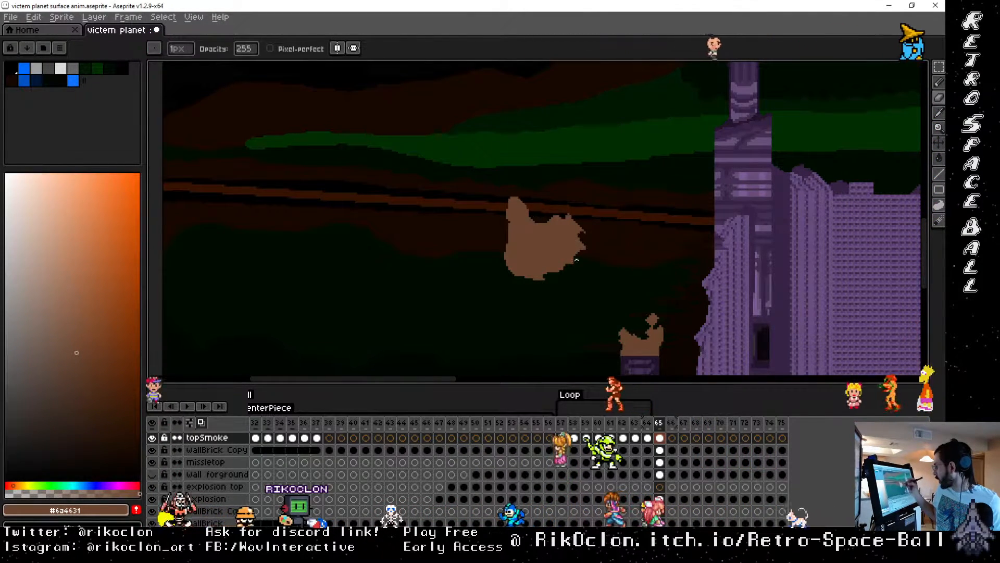
{"action": "left_click", "coordinate": [648, 423]}
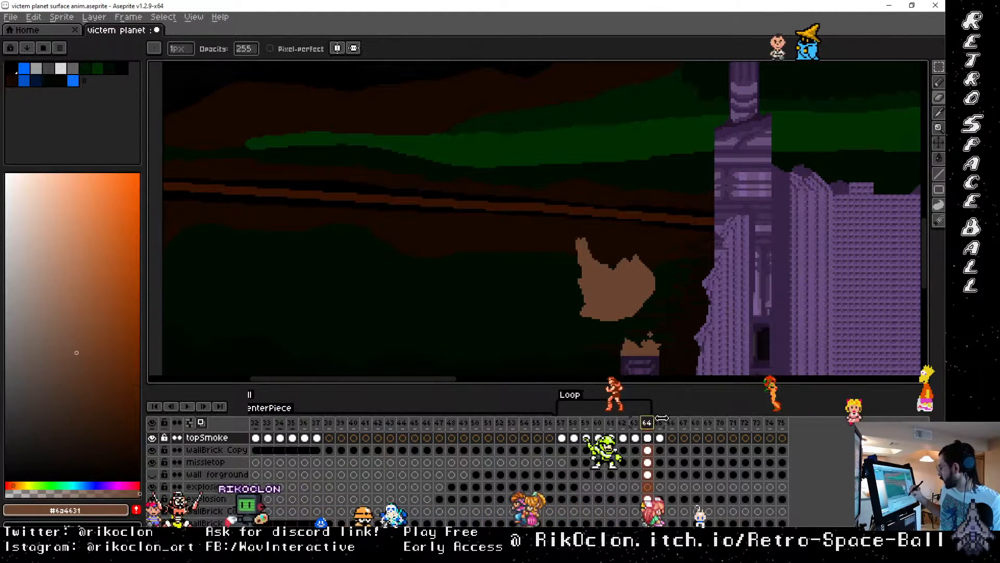
{"action": "left_click", "coordinate": [661, 423]}
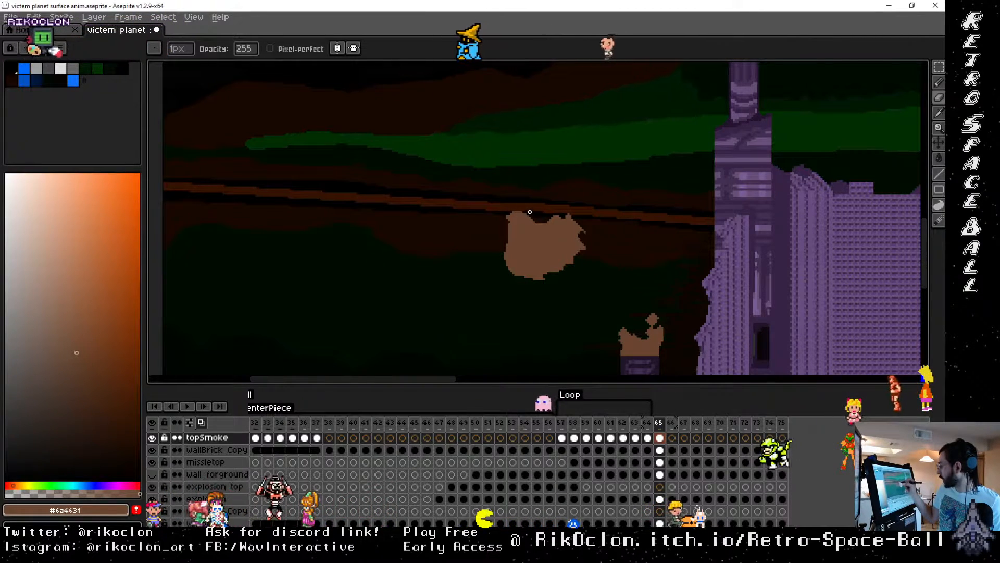
Step: Compare the front left tower's smoke between frames 64 and 65, and check frame 66
{"action": "left_click", "coordinate": [647, 423]}
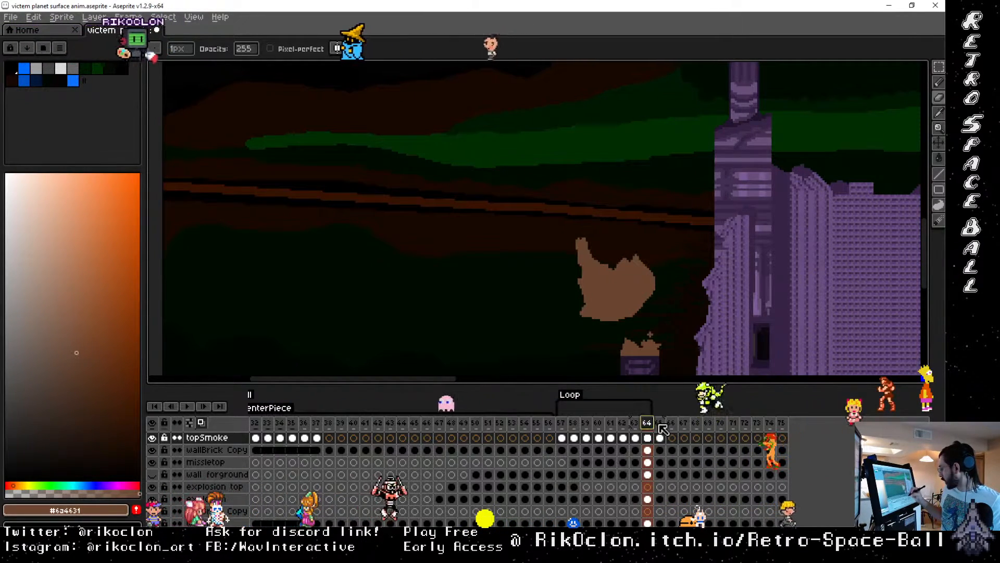
{"action": "left_click", "coordinate": [660, 422]}
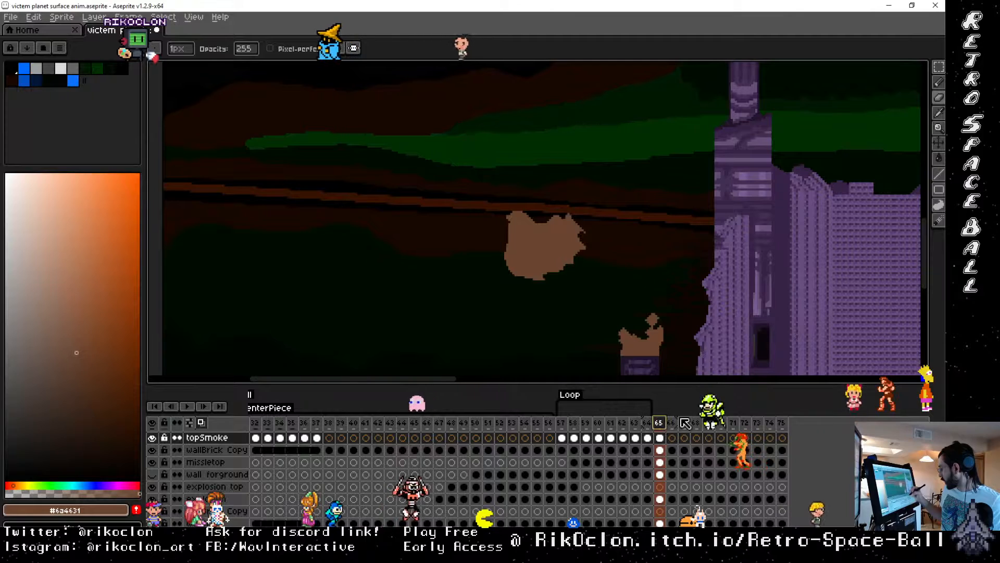
{"action": "left_click", "coordinate": [649, 423]}
{"action": "left_click", "coordinate": [660, 423]}
{"action": "left_click", "coordinate": [672, 424]}
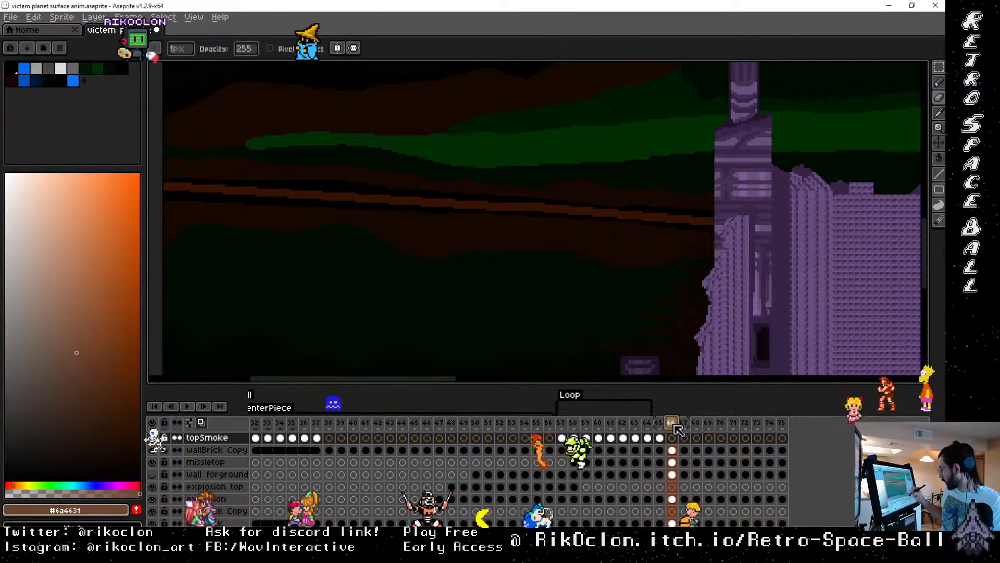
{"action": "left_click", "coordinate": [660, 424]}
{"action": "left_click", "coordinate": [648, 423]}
{"action": "left_click", "coordinate": [661, 424]}
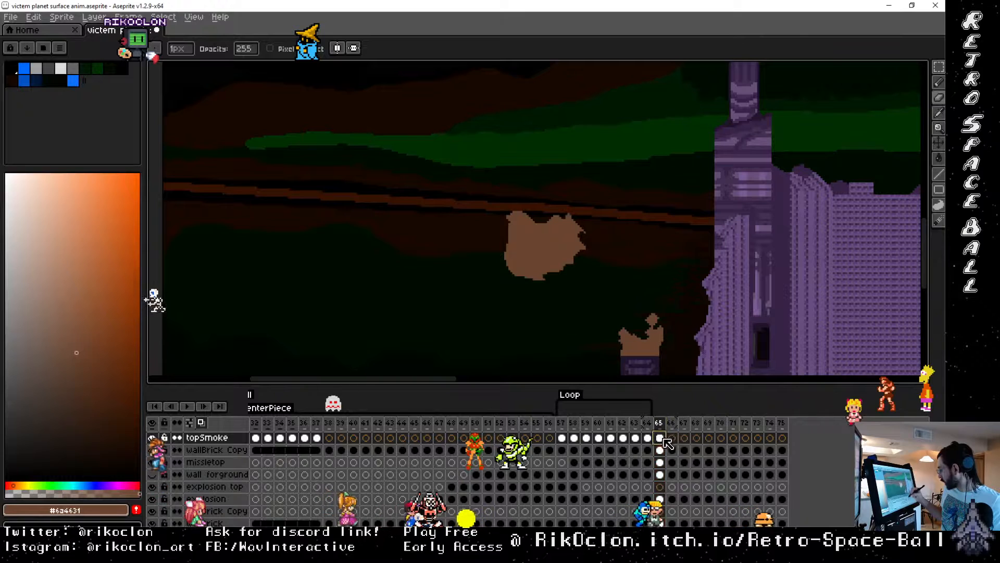
Step: Copy the topSmoke cel from frame 65 to frame 66 by linking the two cels, and unlink frame 66
{"action": "left_click_drag", "start_coordinate": [664, 438], "coordinate": [672, 438]}
{"action": "right_click", "coordinate": [672, 439]}
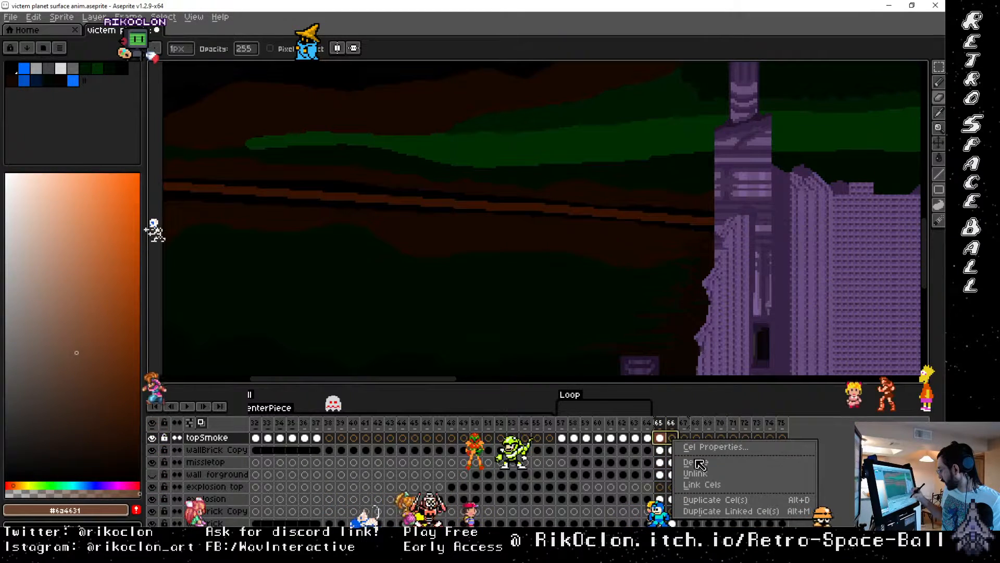
{"action": "left_click", "coordinate": [711, 484]}
{"action": "right_click", "coordinate": [672, 439]}
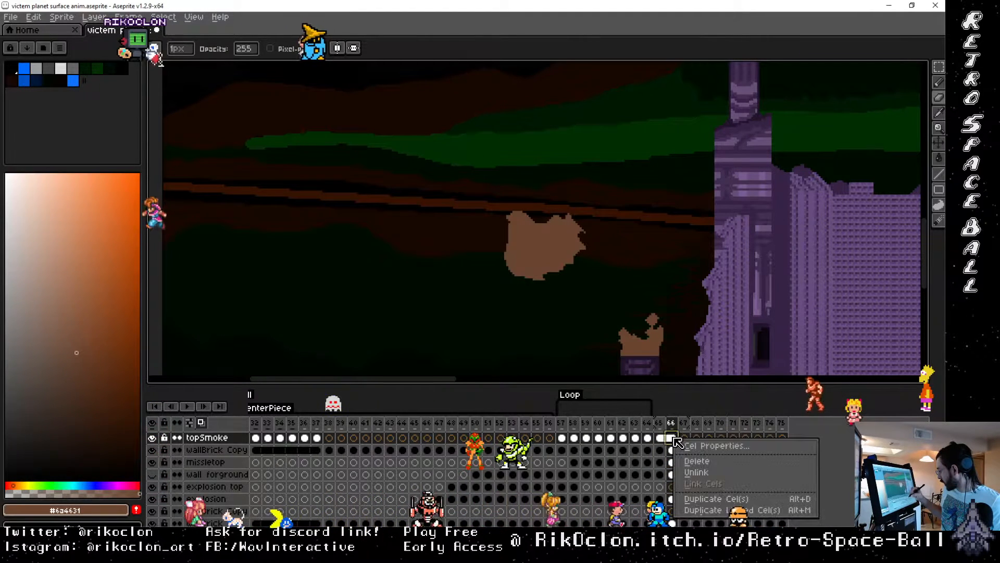
{"action": "left_click", "coordinate": [698, 473]}
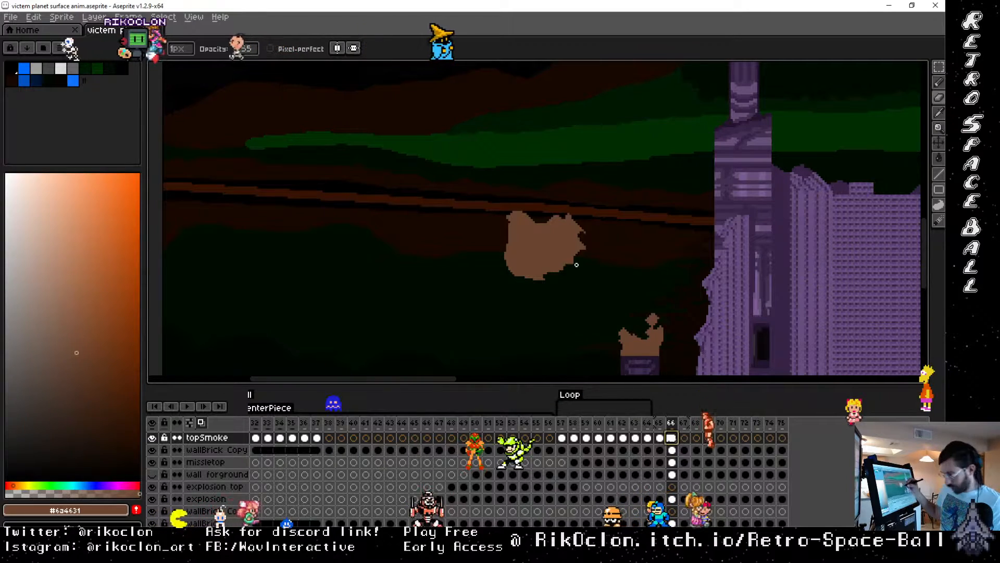
Step: Move the front left tower's large puff farther up and left on frame 66
{"action": "key", "text": "v"}
{"action": "left_click_drag", "start_coordinate": [442, 156], "coordinate": [644, 314]}
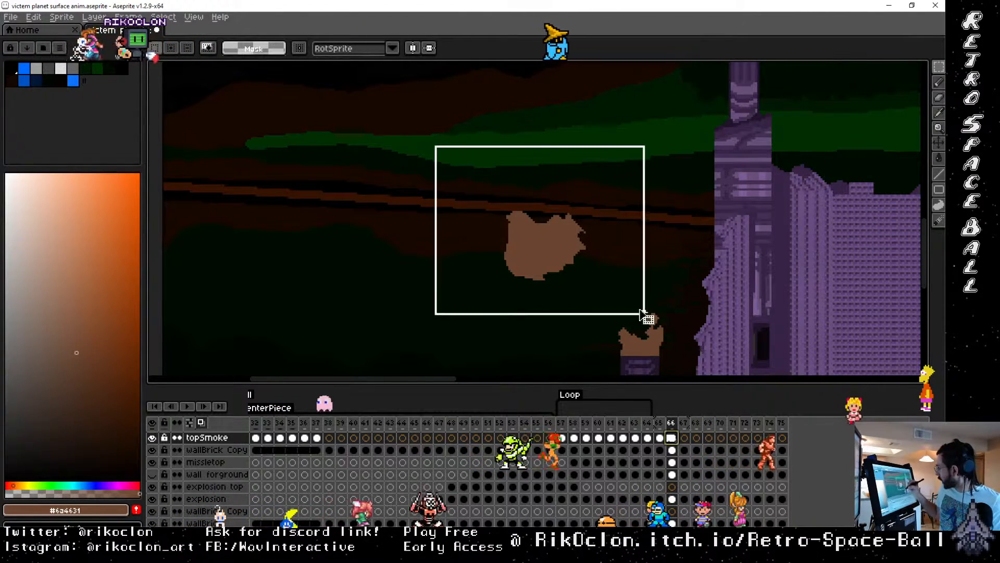
{"action": "left_click_drag", "start_coordinate": [632, 270], "coordinate": [540, 214]}
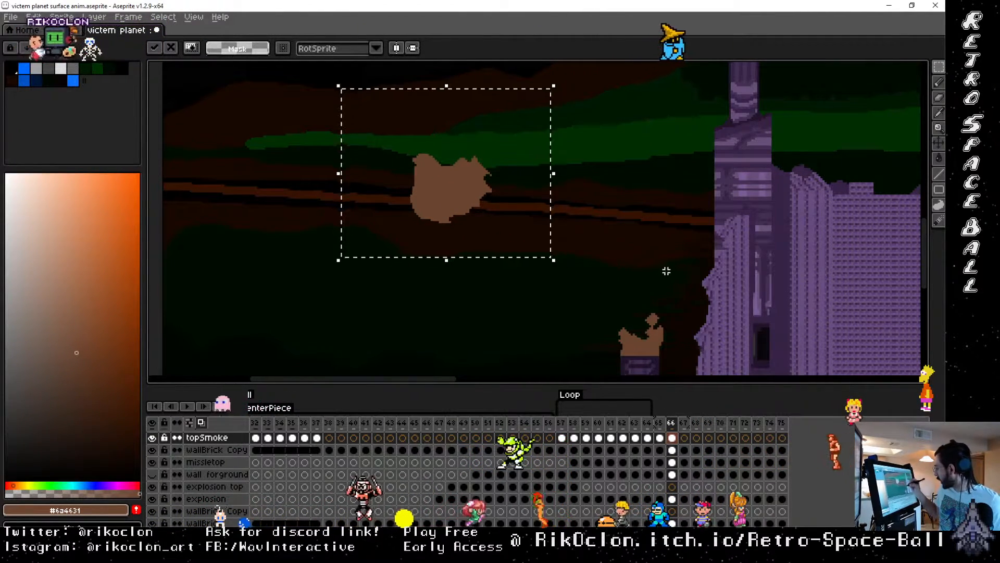
{"action": "key", "text": "ctrl+d"}
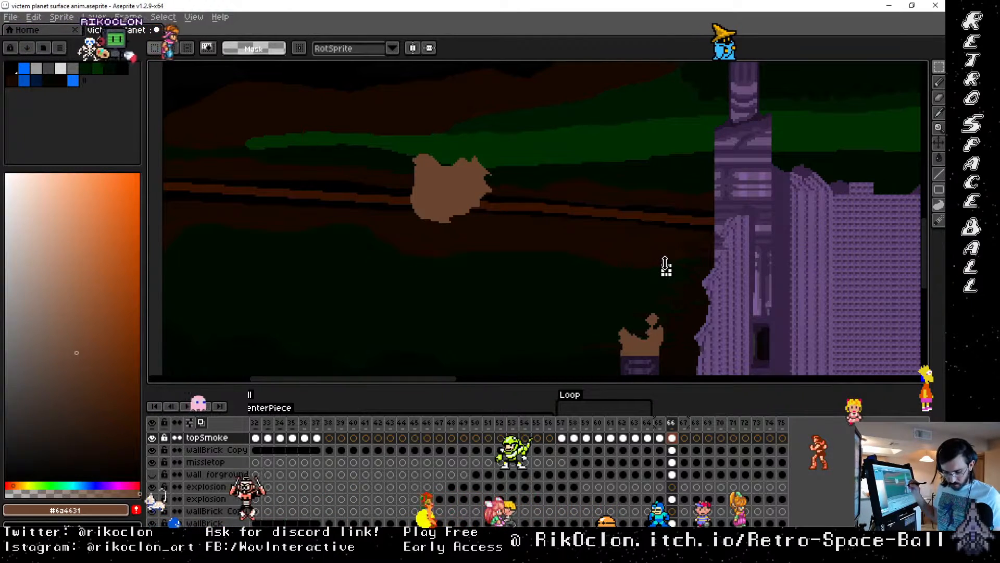
Step: Add rounded bulges to the puff's top and left side on frame 66, and erase its lower right side into ragged streaks
{"action": "key", "text": "b"}
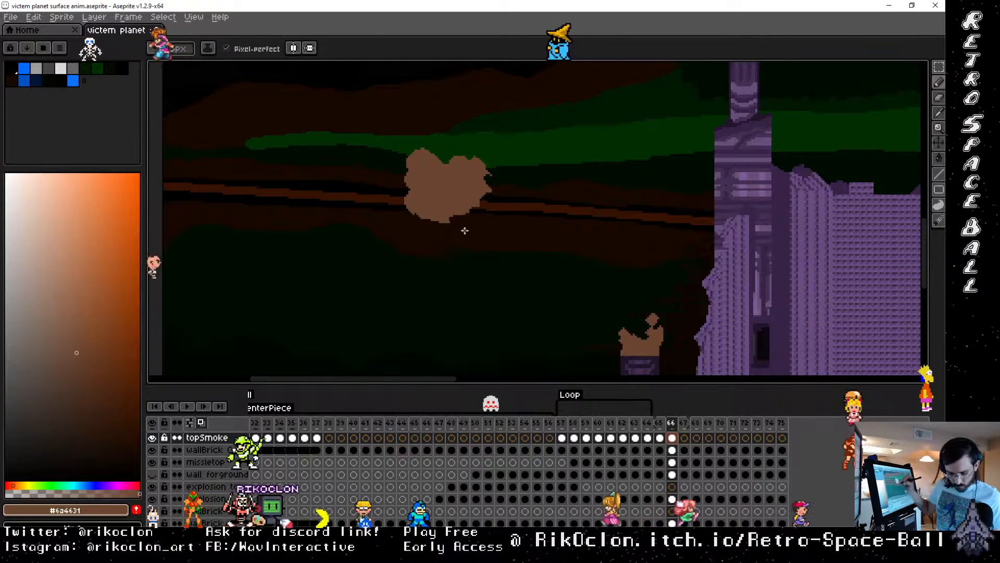
{"action": "key", "text": "e"}
{"action": "left_click_drag", "start_coordinate": [456, 217], "coordinate": [442, 212]}
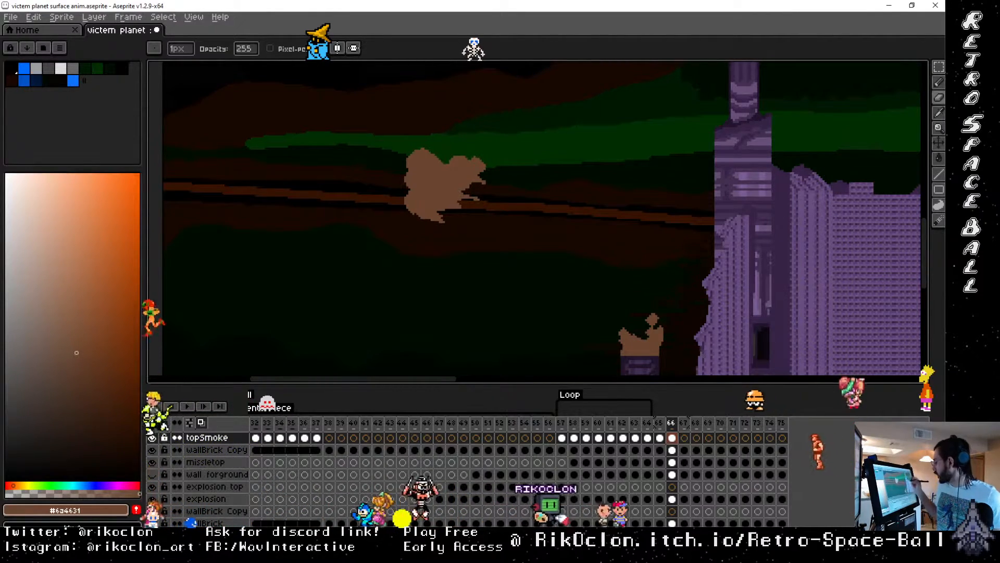
{"action": "left_click_drag", "start_coordinate": [791, 297], "coordinate": [655, 174]}
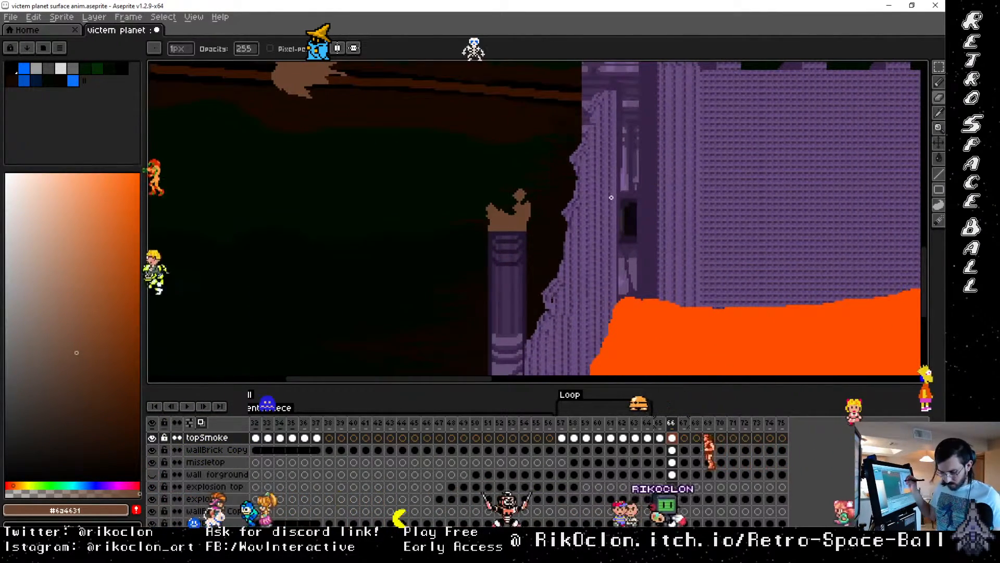
Step: Raise the smoke at the front left tower's mouth on frame 66 and erase its middle and right edge into a curling, two-pronged shape
{"action": "key", "text": "b"}
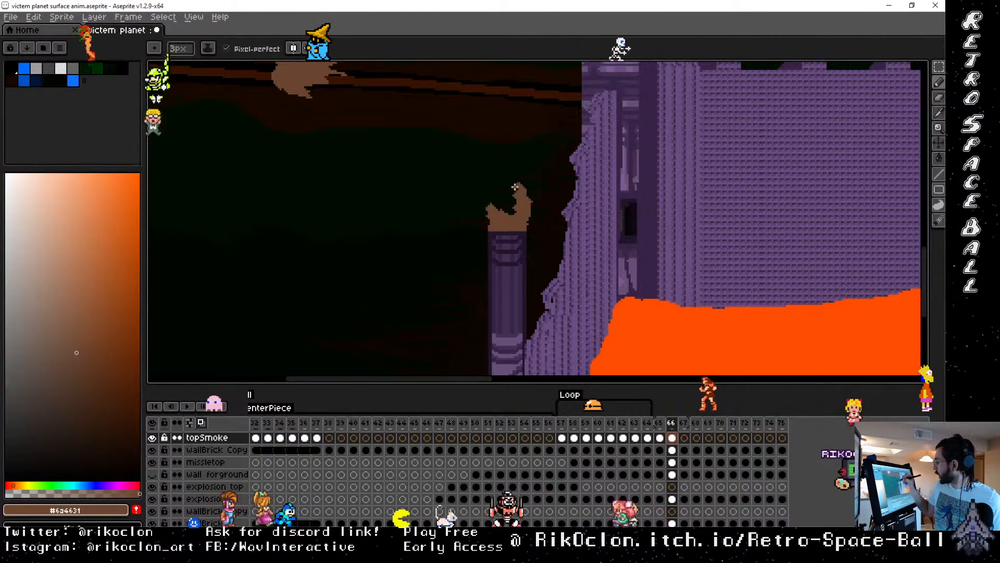
{"action": "mouse_move", "coordinate": [516, 186]}
{"action": "left_mouse_down"}
{"action": "mouse_move", "coordinate": [507, 205]}
{"action": "mouse_move", "coordinate": [489, 199]}
{"action": "mouse_move", "coordinate": [506, 215]}
{"action": "left_mouse_up"}
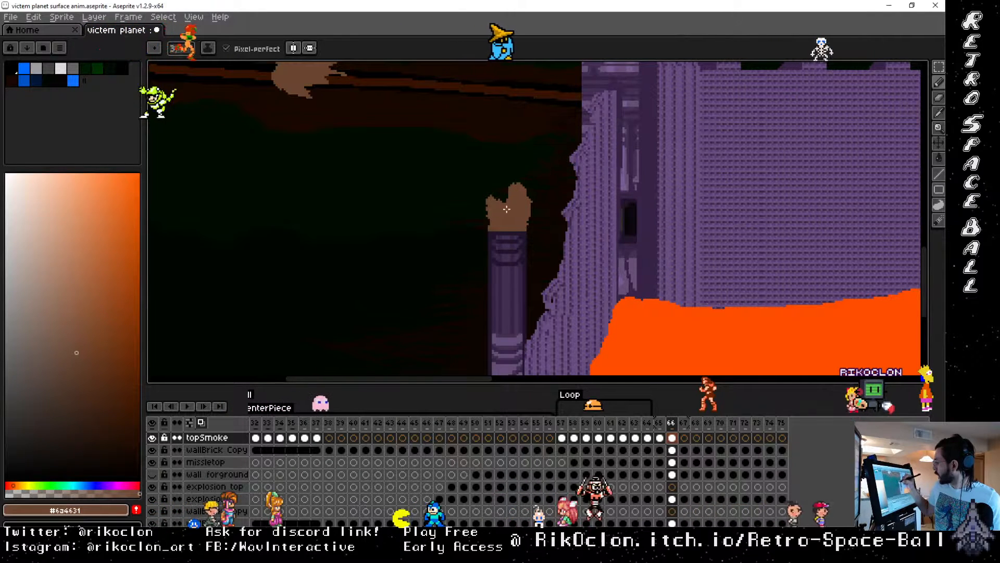
{"action": "key", "text": "e"}
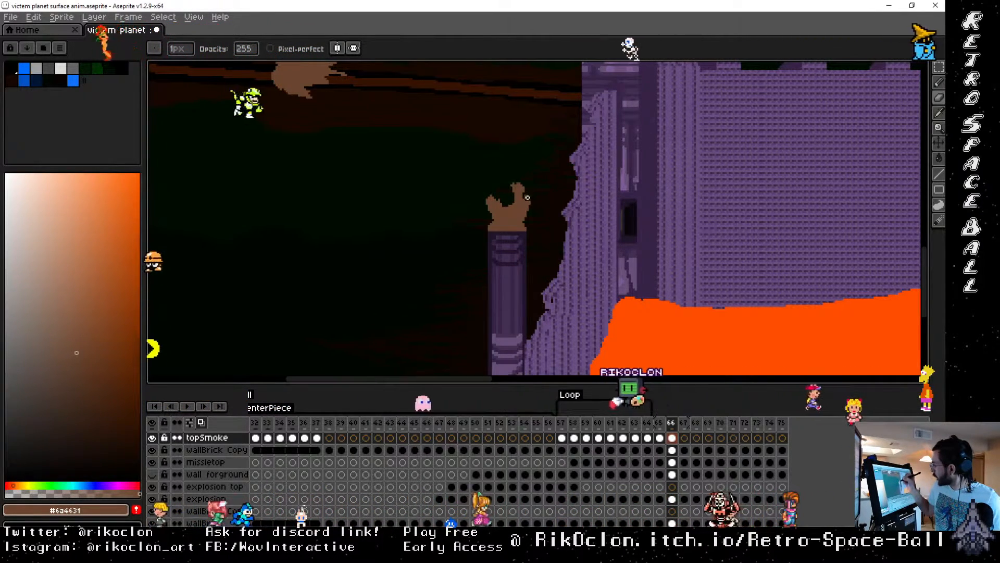
{"action": "left_click_drag", "start_coordinate": [527, 196], "coordinate": [490, 242]}
Step: Move the back left tower's two small wisps higher on frame 66, shifting the upper one farther up and left
{"action": "mouse_move", "coordinate": [471, 111]}
{"action": "left_mouse_down"}
{"action": "mouse_move", "coordinate": [468, 230]}
{"action": "mouse_move", "coordinate": [506, 350]}
{"action": "left_mouse_up"}
{"action": "key", "text": "b"}
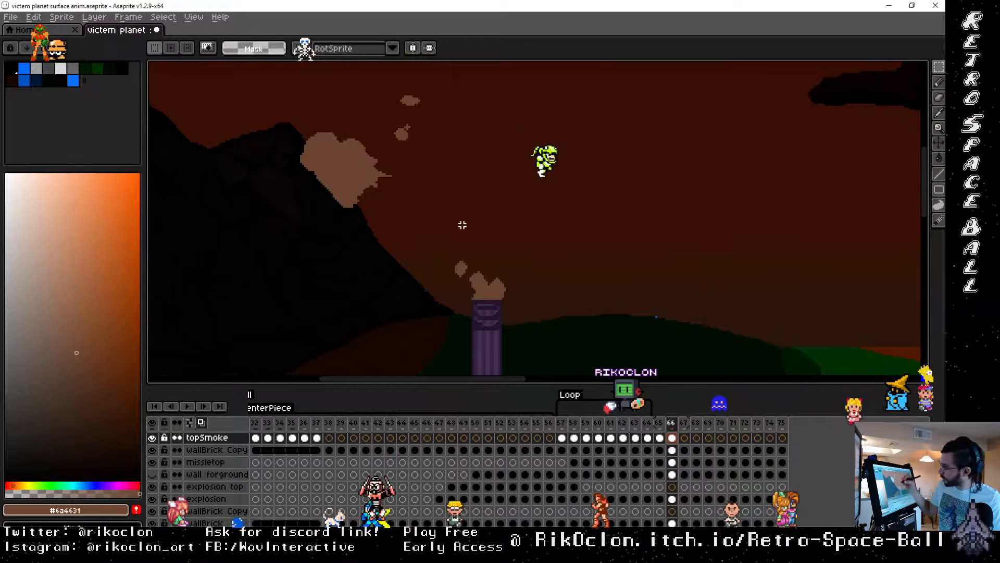
{"action": "mouse_move", "coordinate": [425, 156]}
{"action": "left_mouse_down"}
{"action": "mouse_move", "coordinate": [515, 216]}
{"action": "mouse_move", "coordinate": [499, 209]}
{"action": "left_mouse_up"}
{"action": "key", "text": "m"}
{"action": "left_click", "coordinate": [528, 177]}
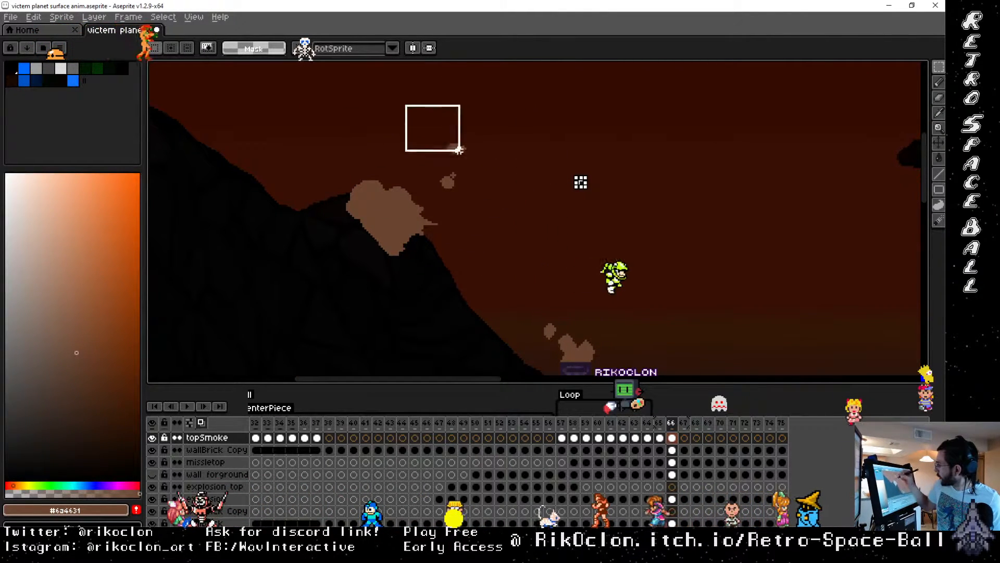
{"action": "left_click", "coordinate": [477, 179]}
{"action": "left_click", "coordinate": [509, 145]}
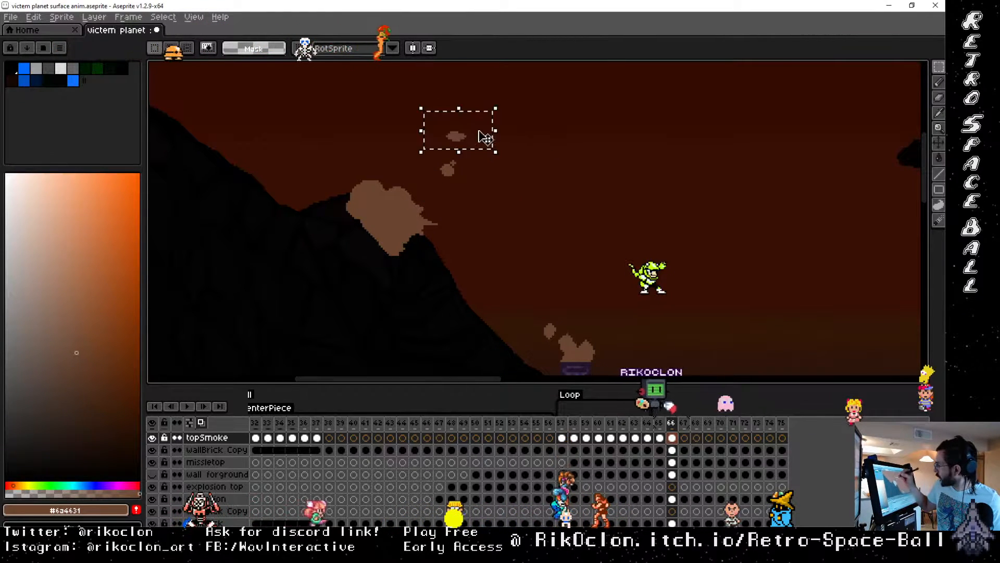
{"action": "left_click_drag", "start_coordinate": [484, 137], "coordinate": [469, 122]}
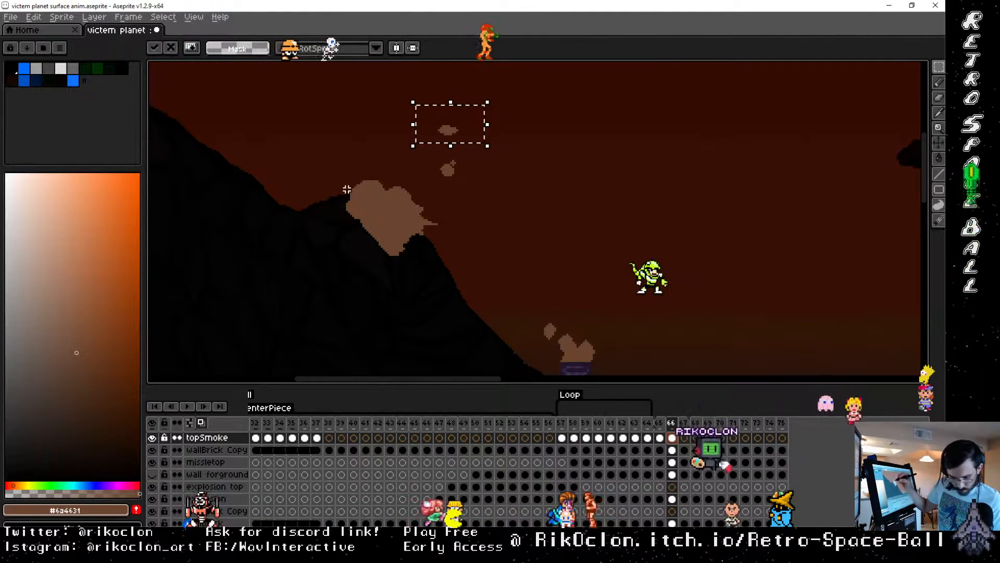
{"action": "left_click", "coordinate": [347, 190]}
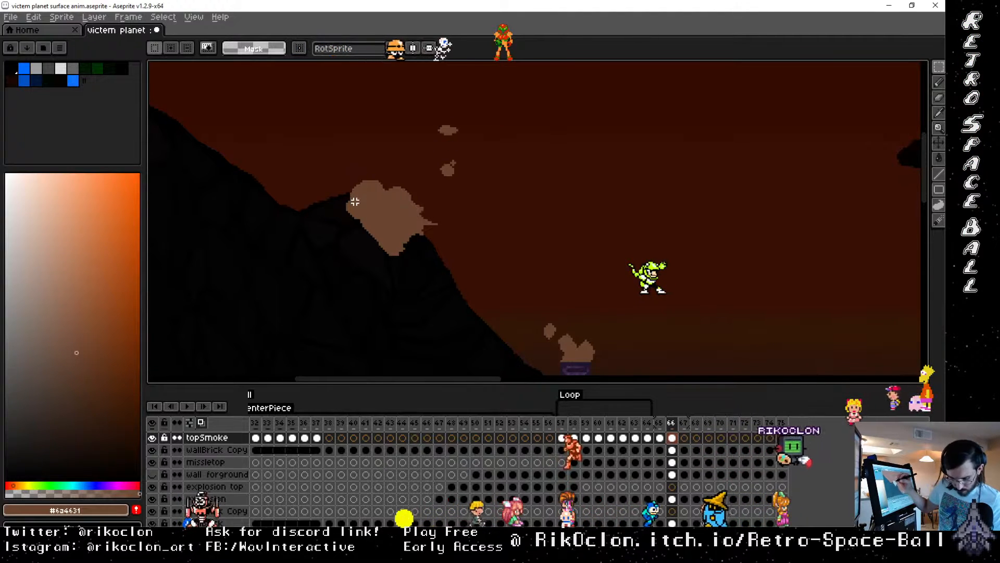
Step: Add rounded bulges to the top and left of the back left tower's large puff on frame 66, and erase its lower right side
{"action": "key", "text": "b"}
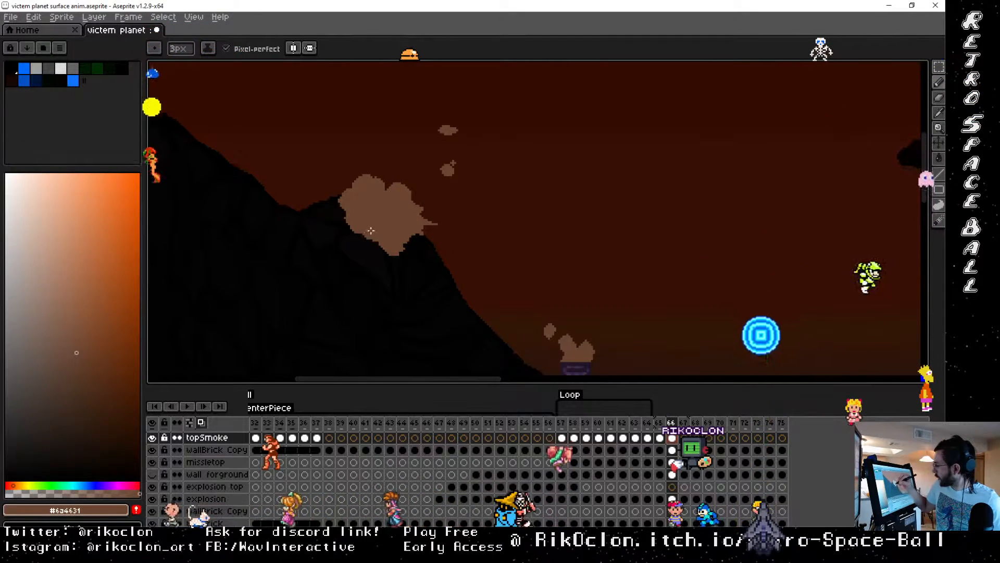
{"action": "key", "text": "e"}
{"action": "mouse_move", "coordinate": [402, 254]}
{"action": "left_mouse_down"}
{"action": "mouse_move", "coordinate": [391, 248]}
{"action": "mouse_move", "coordinate": [426, 226]}
{"action": "mouse_move", "coordinate": [410, 223]}
{"action": "mouse_move", "coordinate": [429, 224]}
{"action": "left_mouse_up"}
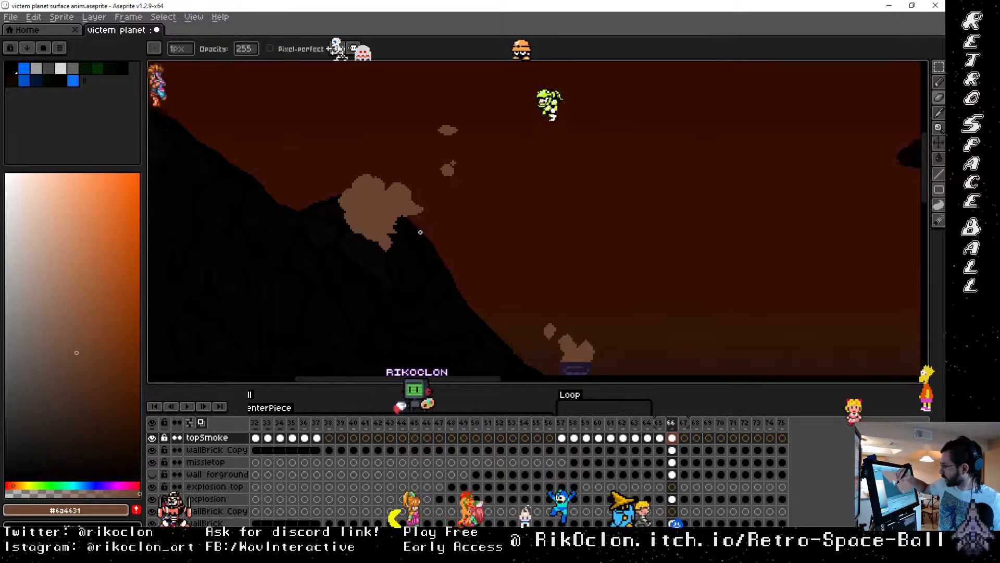
{"action": "left_click", "coordinate": [672, 423]}
{"action": "left_click", "coordinate": [684, 423]}
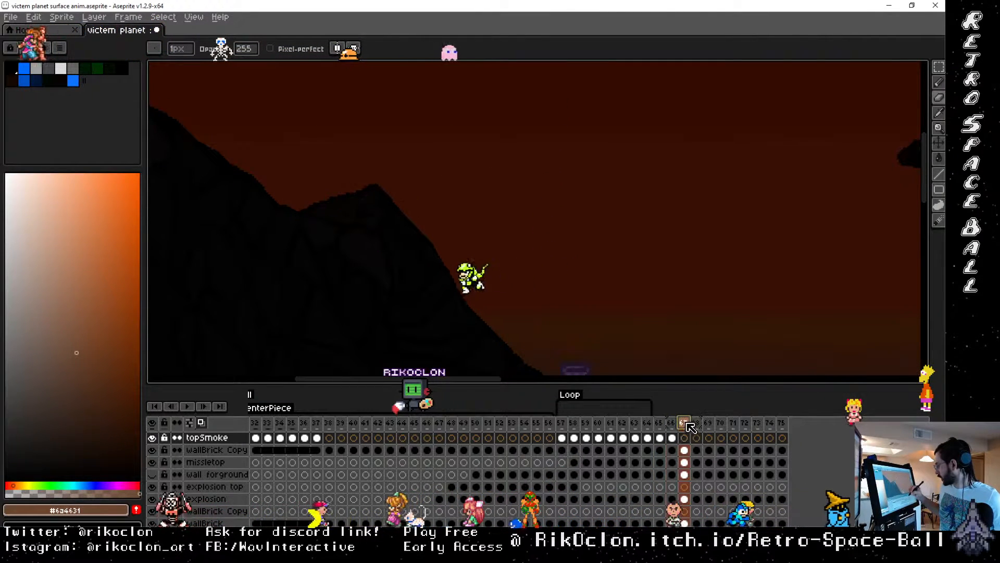
{"action": "left_click", "coordinate": [672, 423]}
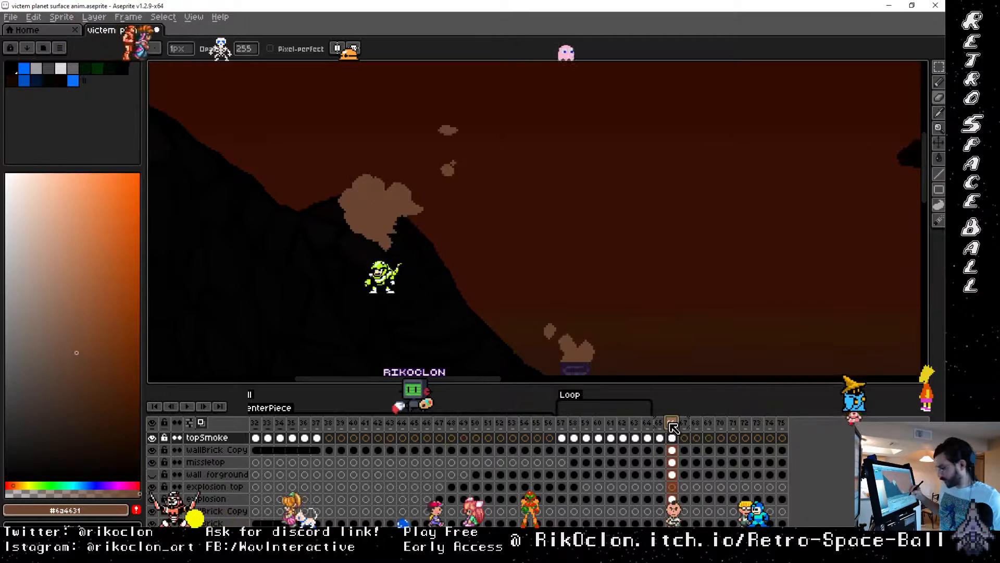
Step: Paint the smoke at the back left tower's mouth on frame 66 into a plume curling left, and stretch the detached wisp above it
{"action": "key", "text": "space"}
{"action": "left_click_drag", "start_coordinate": [621, 293], "coordinate": [522, 176]}
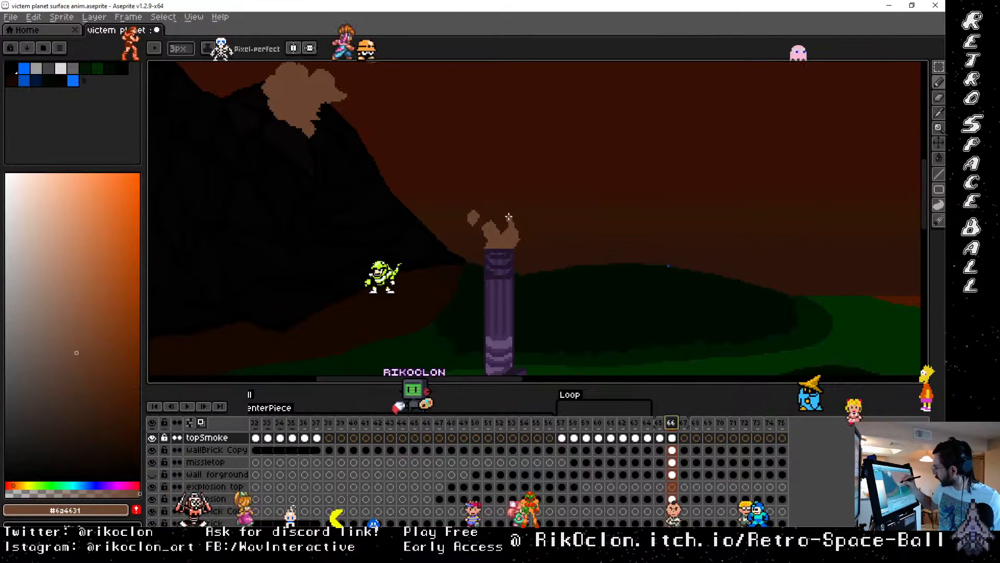
{"action": "mouse_move", "coordinate": [508, 216]}
{"action": "left_mouse_down"}
{"action": "mouse_move", "coordinate": [500, 230]}
{"action": "mouse_move", "coordinate": [493, 216]}
{"action": "mouse_move", "coordinate": [487, 222]}
{"action": "left_mouse_up"}
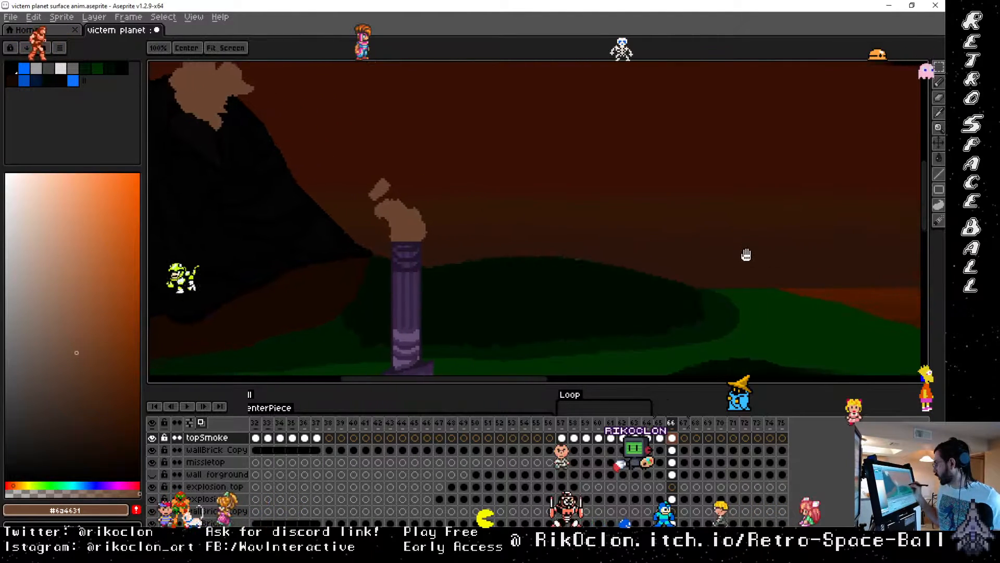
Step: Extend the back right tower's mouth smoke up and left on frame 66, and erase a curved hollow into its top
{"action": "left_click_drag", "start_coordinate": [680, 210], "coordinate": [639, 252]}
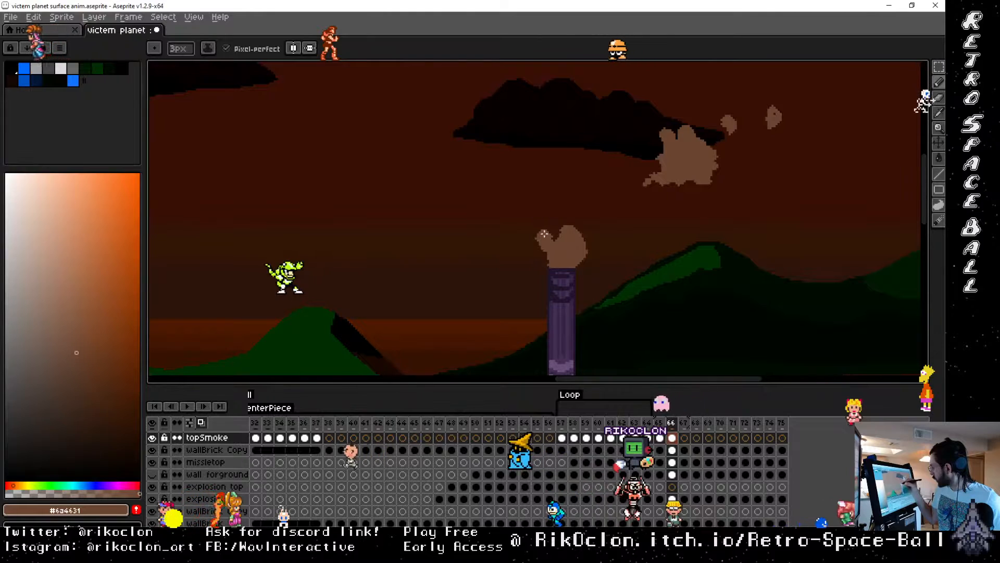
{"action": "left_click_drag", "start_coordinate": [541, 218], "coordinate": [530, 229]}
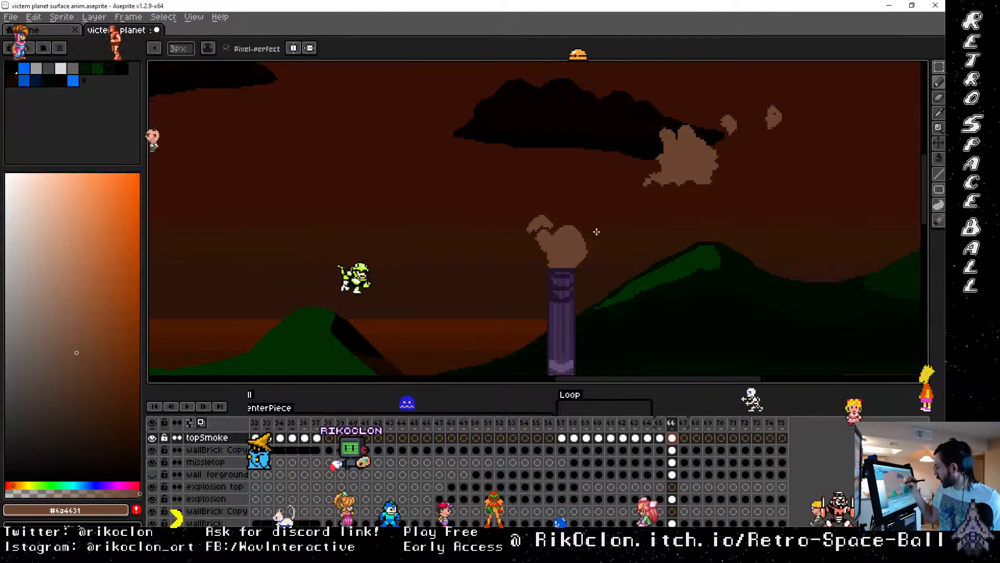
{"action": "key", "text": "e"}
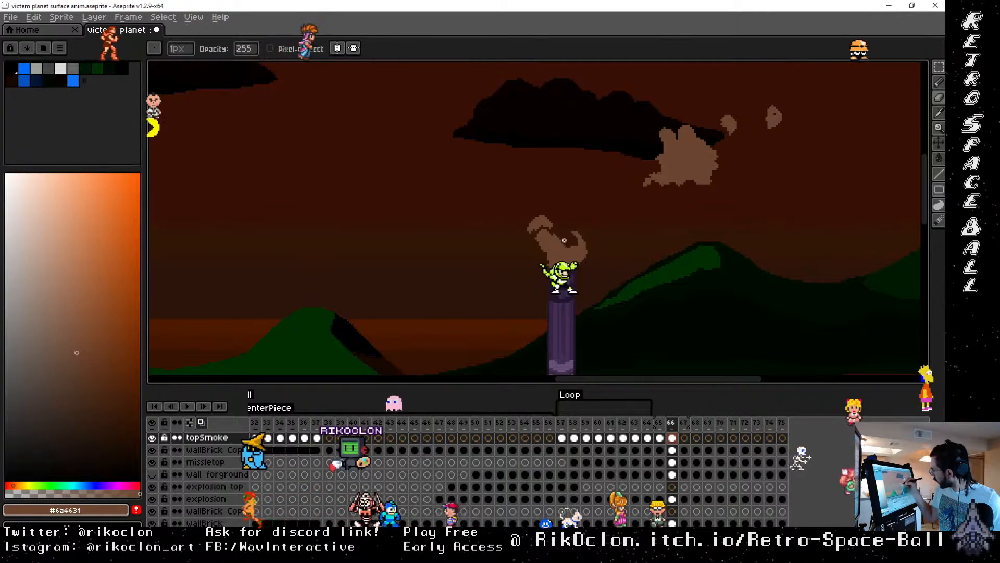
Step: Enlarge the smoke at the front right tower's mouth on frame 66 into a wider, taller peaked mound and fill its gaps
{"action": "key", "text": "space"}
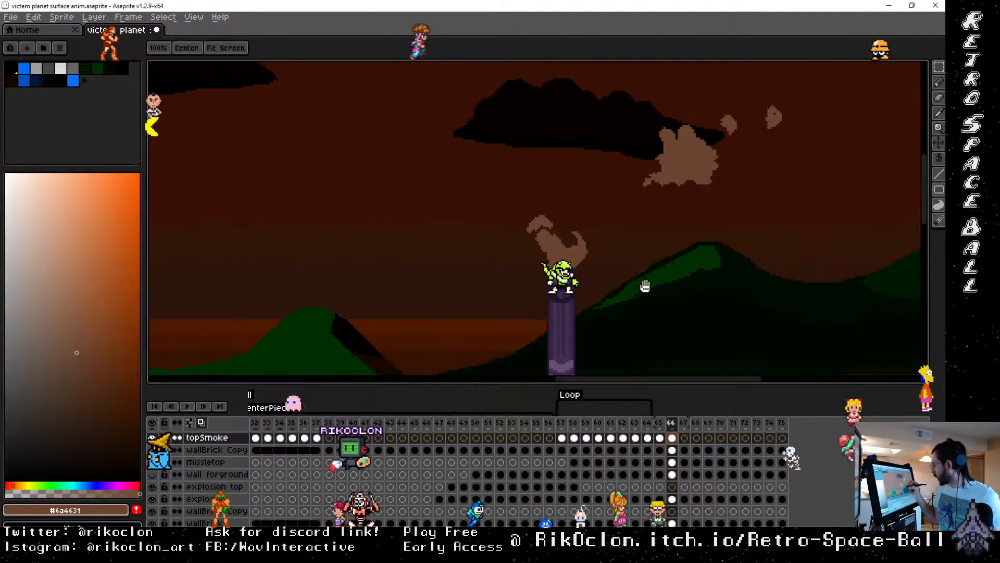
{"action": "left_click_drag", "start_coordinate": [634, 319], "coordinate": [637, 142]}
{"action": "left_click_drag", "start_coordinate": [724, 276], "coordinate": [682, 145]}
{"action": "mouse_move", "coordinate": [750, 226]}
{"action": "left_mouse_down"}
{"action": "mouse_move", "coordinate": [672, 203]}
{"action": "mouse_move", "coordinate": [633, 141]}
{"action": "left_mouse_up"}
{"action": "left_click_drag", "start_coordinate": [672, 202], "coordinate": [657, 209]}
{"action": "key", "text": "b"}
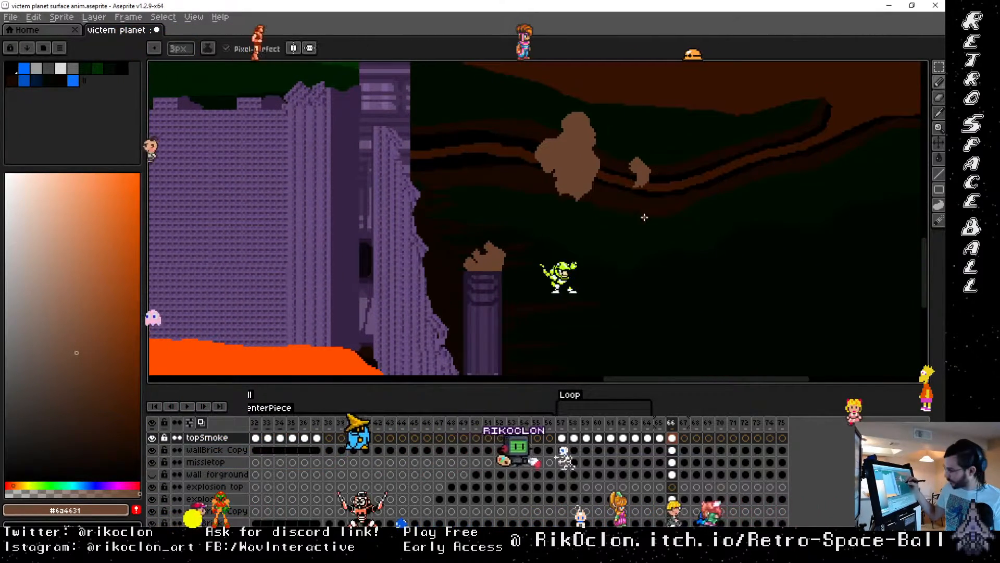
{"action": "mouse_move", "coordinate": [503, 268]}
{"action": "left_mouse_down"}
{"action": "mouse_move", "coordinate": [499, 221]}
{"action": "mouse_move", "coordinate": [500, 235]}
{"action": "mouse_move", "coordinate": [475, 234]}
{"action": "mouse_move", "coordinate": [463, 250]}
{"action": "mouse_move", "coordinate": [466, 264]}
{"action": "mouse_move", "coordinate": [465, 252]}
{"action": "mouse_move", "coordinate": [476, 261]}
{"action": "mouse_move", "coordinate": [499, 247]}
{"action": "left_mouse_up"}
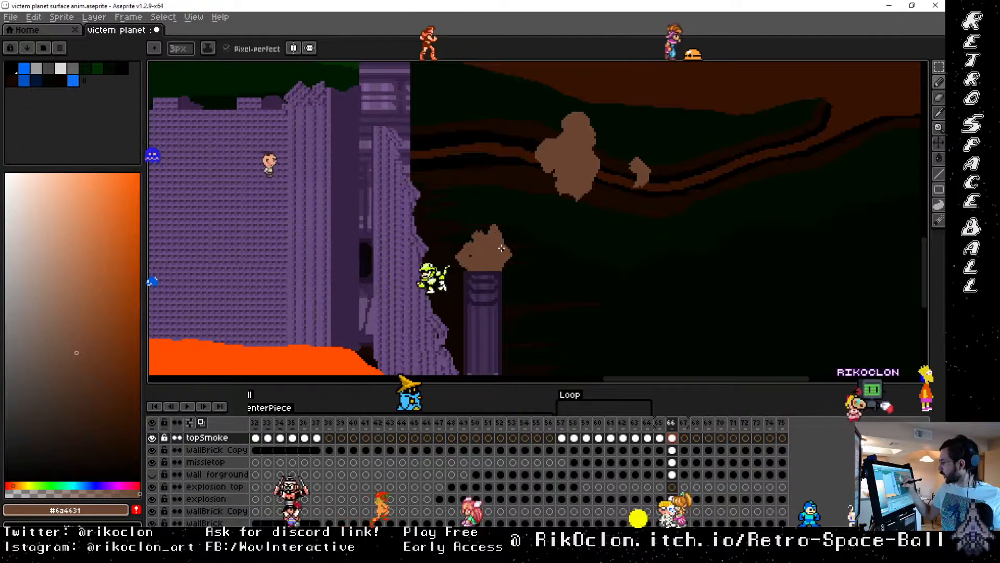
{"action": "left_click", "coordinate": [471, 255]}
Step: Move the front right tower's large puff and small wisp up and right on frame 66, shifting the wisp a little farther
{"action": "key", "text": "space"}
{"action": "left_click_drag", "start_coordinate": [624, 162], "coordinate": [570, 256]}
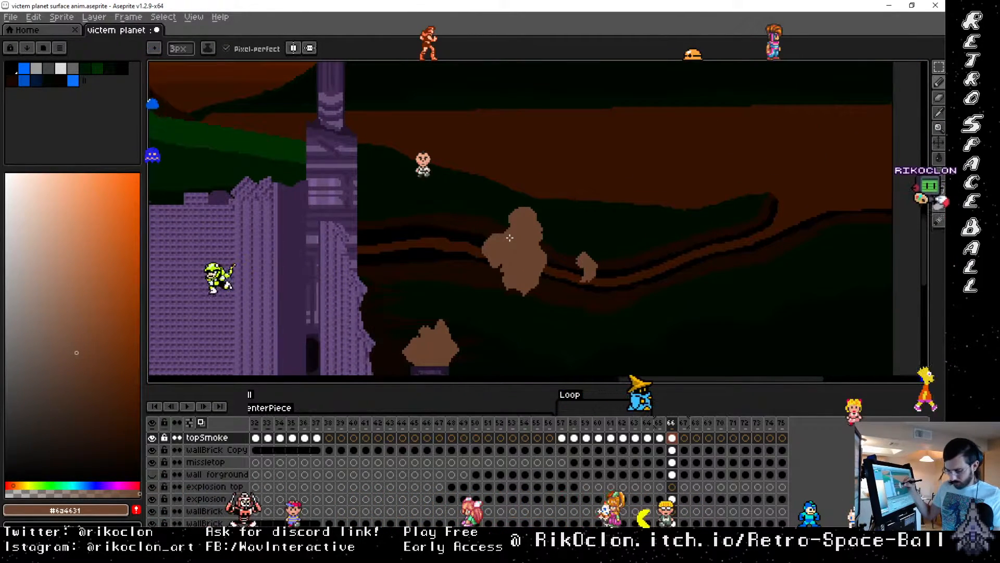
{"action": "key", "text": "m"}
{"action": "mouse_move", "coordinate": [438, 167]}
{"action": "left_mouse_down"}
{"action": "mouse_move", "coordinate": [554, 229]}
{"action": "mouse_move", "coordinate": [633, 300]}
{"action": "left_mouse_up"}
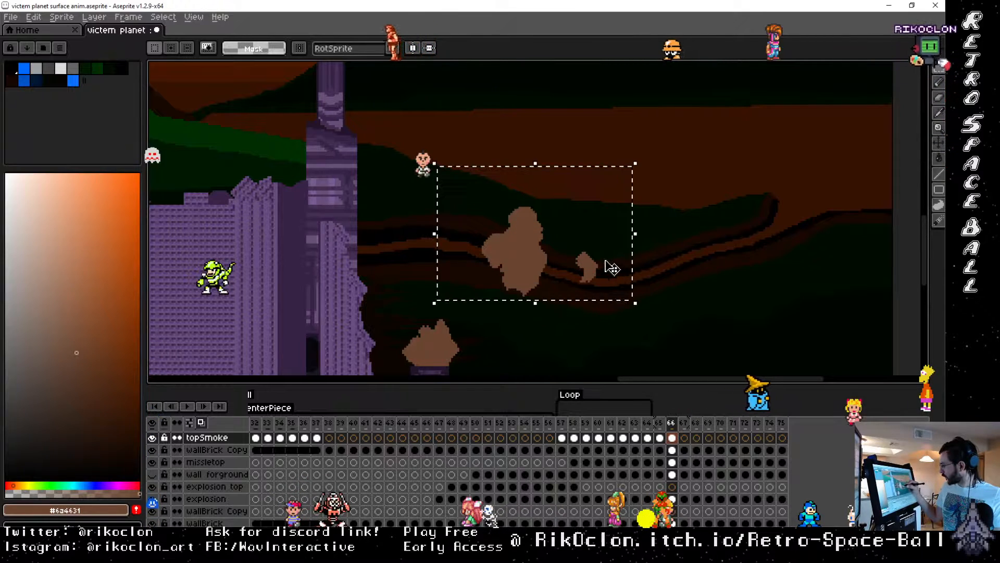
{"action": "left_click_drag", "start_coordinate": [611, 266], "coordinate": [645, 252]}
{"action": "left_click", "coordinate": [737, 236]}
{"action": "left_click_drag", "start_coordinate": [679, 284], "coordinate": [602, 189]}
{"action": "left_click_drag", "start_coordinate": [640, 221], "coordinate": [654, 213]}
Step: Round out the front right tower's large puff and wisp on frame 66, erase their undersides into ragged streaks, and compare with frame 65
{"action": "key", "text": "b"}
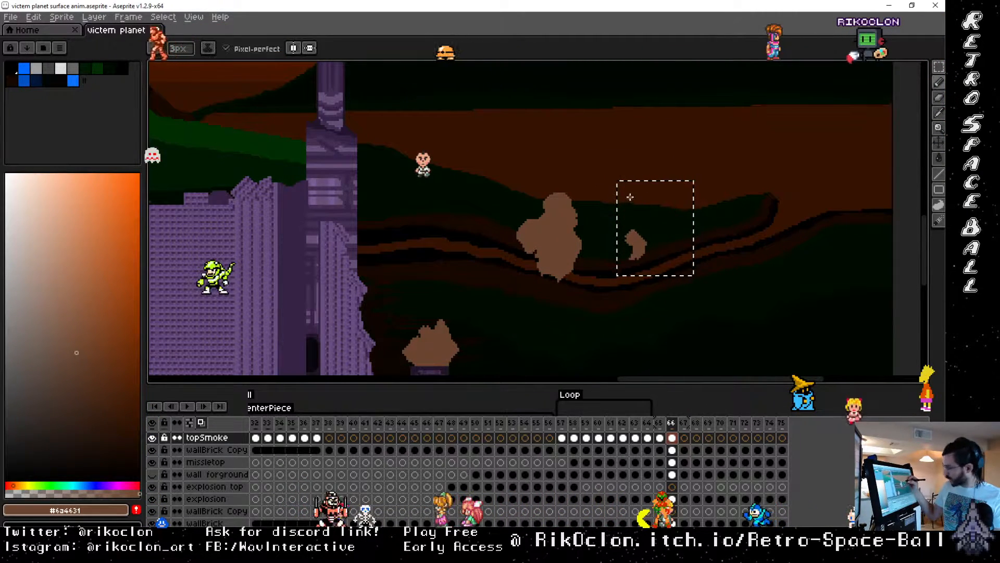
{"action": "key", "text": "ctrl+d"}
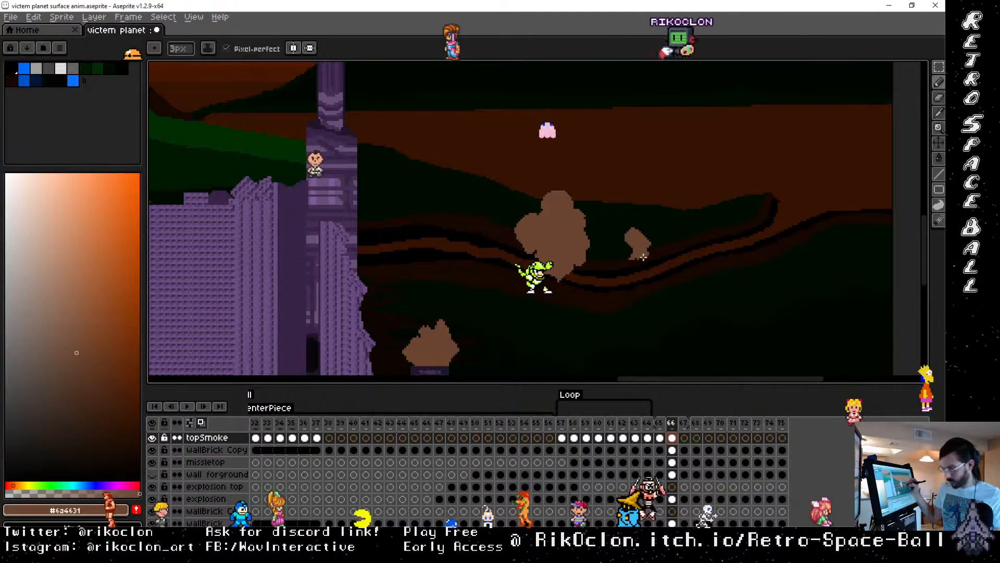
{"action": "key", "text": "e"}
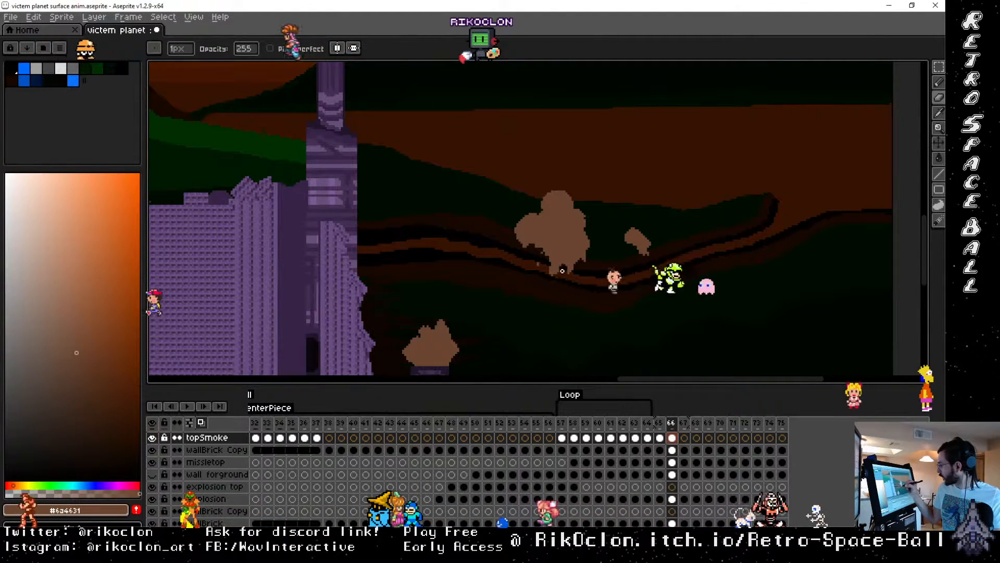
{"action": "left_click_drag", "start_coordinate": [598, 338], "coordinate": [687, 249]}
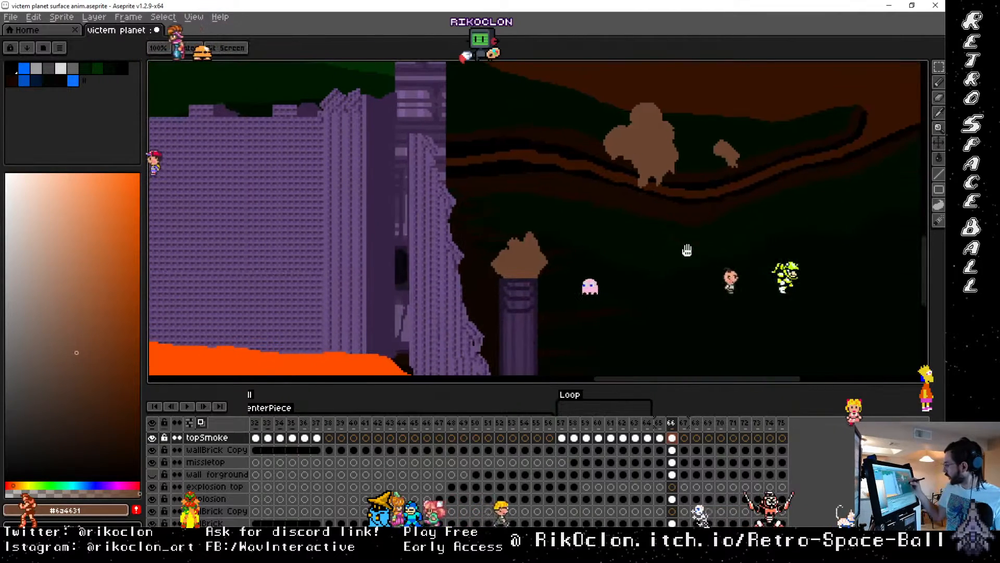
{"action": "left_click", "coordinate": [662, 423]}
{"action": "left_click", "coordinate": [672, 423]}
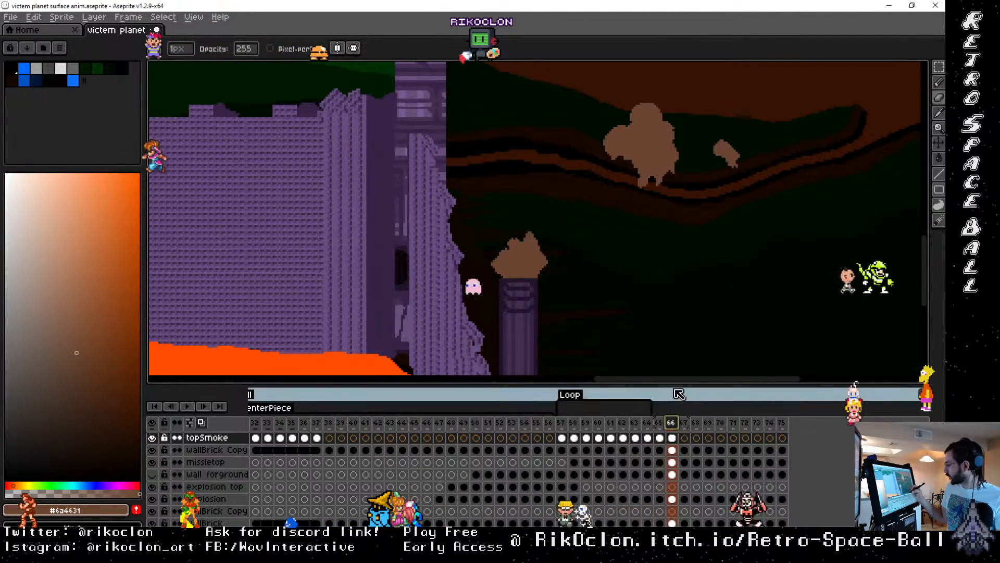
{"action": "left_click", "coordinate": [661, 423]}
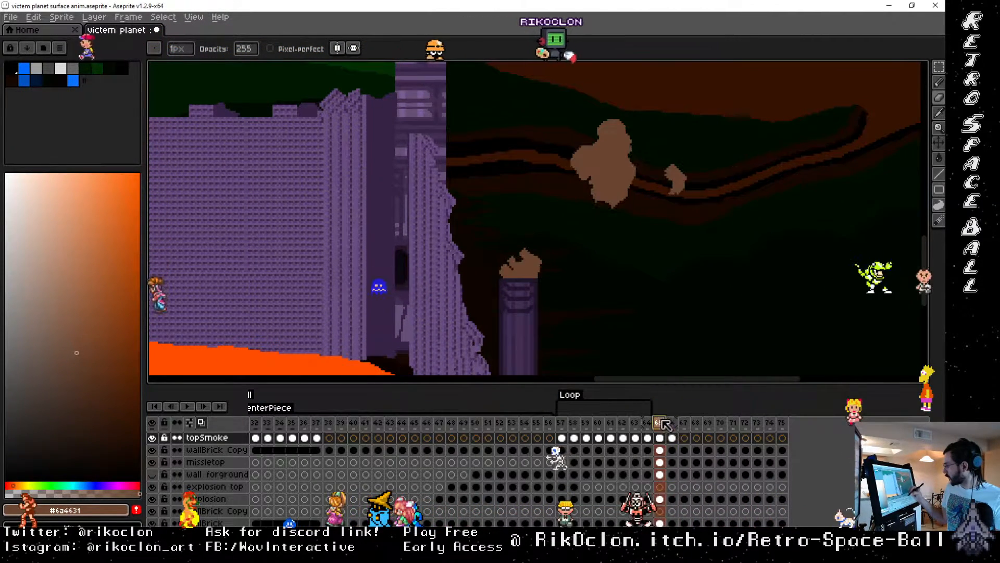
{"action": "left_click", "coordinate": [675, 424]}
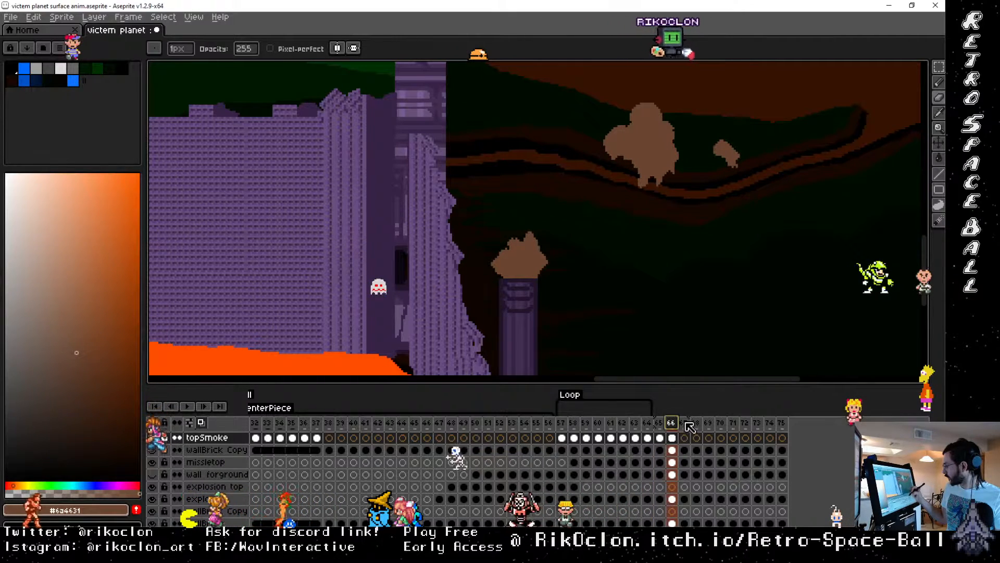
Step: Copy the topSmoke cel from frame 66 to frame 67 by linking the two cels, and unlink frame 67
{"action": "left_click", "coordinate": [684, 423]}
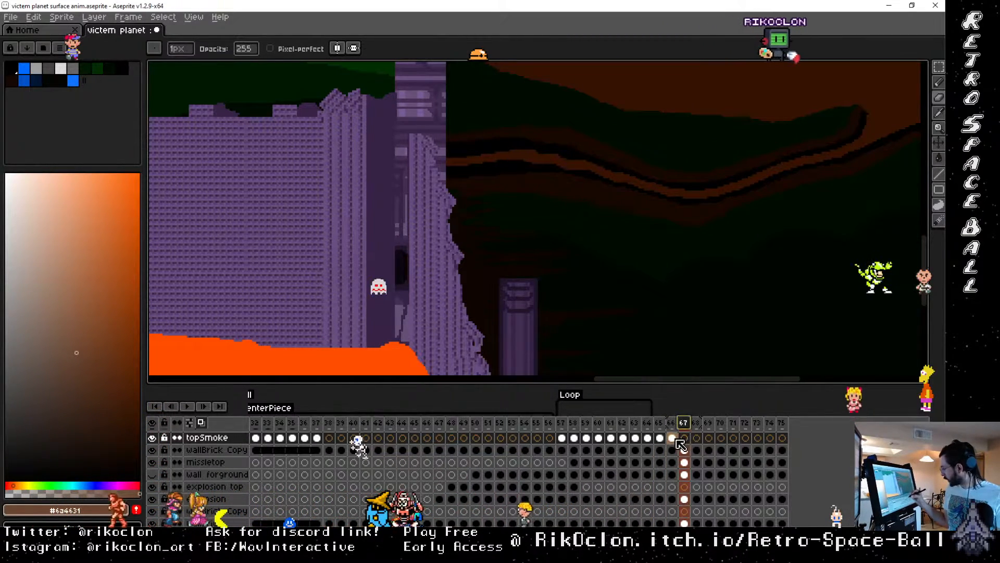
{"action": "left_click_drag", "start_coordinate": [673, 439], "coordinate": [685, 438]}
{"action": "right_click", "coordinate": [685, 438]}
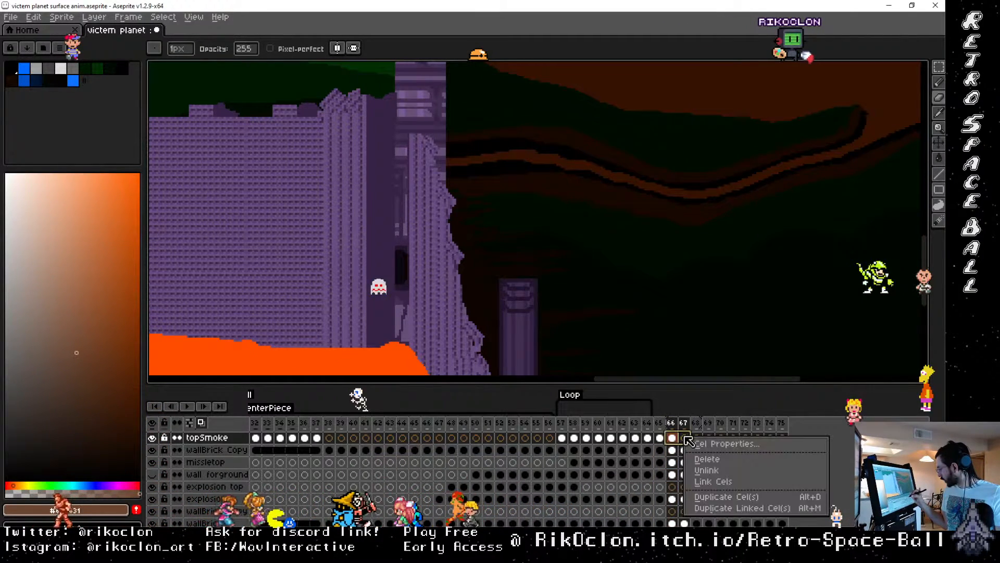
{"action": "left_click", "coordinate": [724, 484]}
{"action": "right_click", "coordinate": [690, 441]}
{"action": "left_click", "coordinate": [719, 473]}
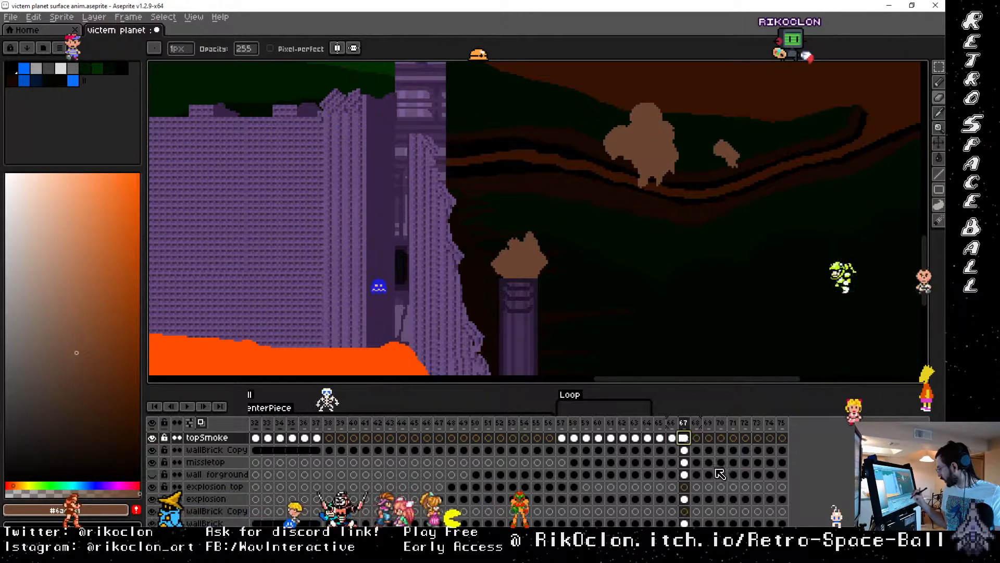
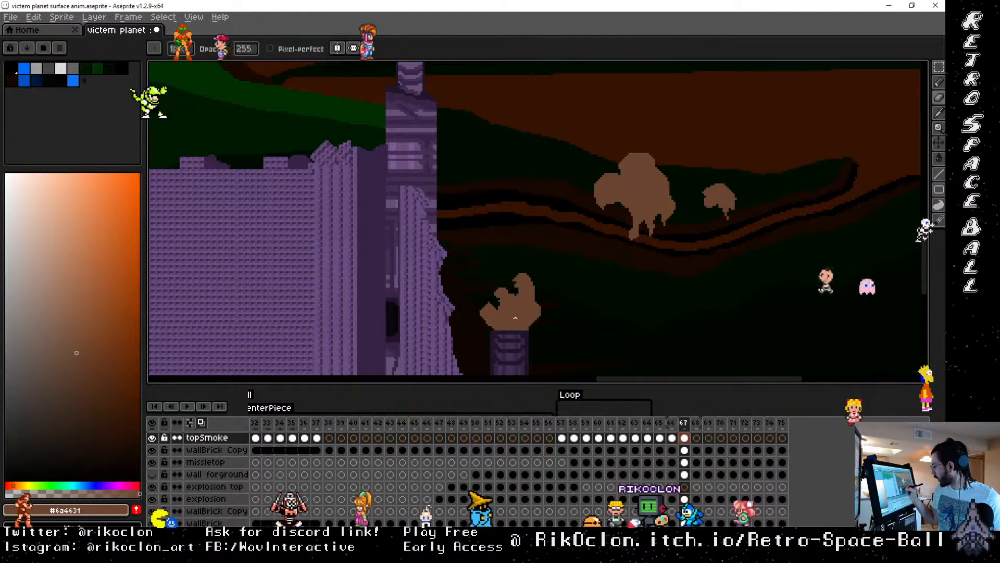
Step: Move the front right tower's large puff and small wisp farther up and right on frame 67
{"action": "left_click_drag", "start_coordinate": [767, 201], "coordinate": [659, 252]}
{"action": "key", "text": "m"}
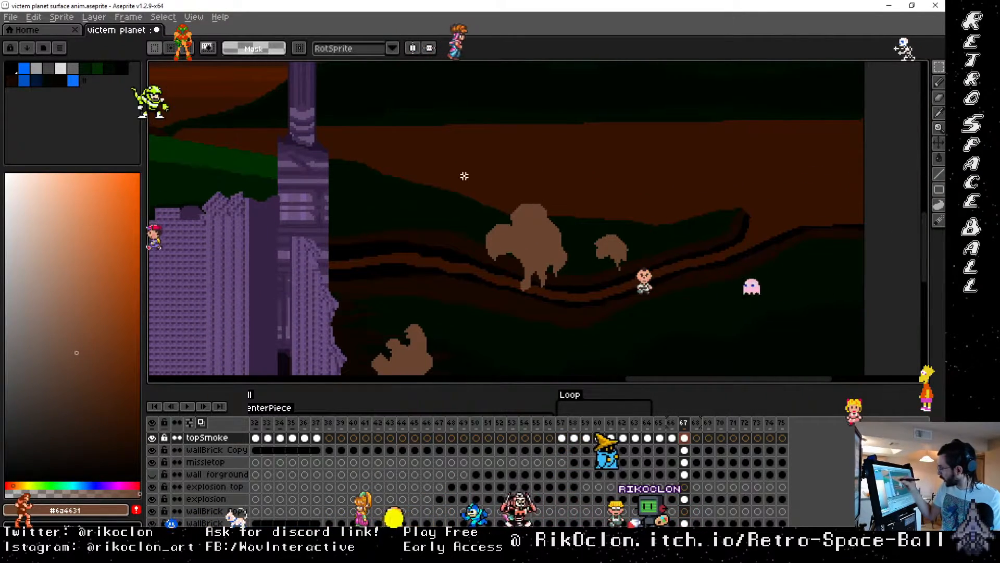
{"action": "left_click_drag", "start_coordinate": [464, 176], "coordinate": [686, 324]}
{"action": "mouse_move", "coordinate": [651, 283]}
{"action": "left_mouse_down"}
{"action": "mouse_move", "coordinate": [698, 257]}
{"action": "mouse_move", "coordinate": [634, 155]}
{"action": "left_mouse_up"}
{"action": "left_click_drag", "start_coordinate": [685, 221], "coordinate": [730, 184]}
Step: Move the back right tower's large puff and its two wisps together up and right on frame 67
{"action": "left_click_drag", "start_coordinate": [594, 141], "coordinate": [569, 345]}
{"action": "left_click_drag", "start_coordinate": [518, 143], "coordinate": [597, 288]}
{"action": "mouse_move", "coordinate": [674, 288]}
{"action": "left_mouse_down"}
{"action": "mouse_move", "coordinate": [391, 169]}
{"action": "mouse_move", "coordinate": [388, 157]}
{"action": "left_mouse_up"}
{"action": "left_click_drag", "start_coordinate": [629, 226], "coordinate": [668, 207]}
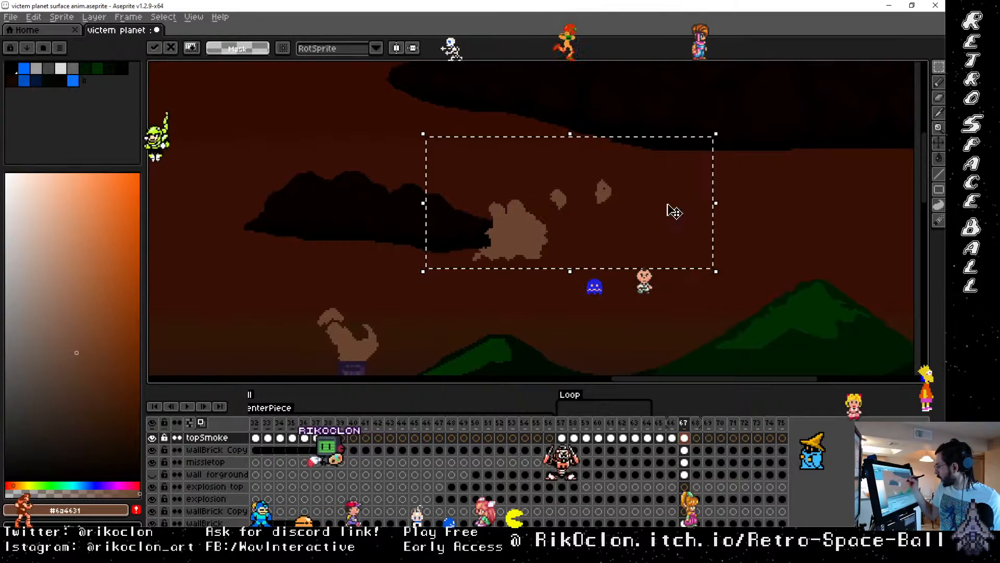
Step: Shift the back right tower's two drifting wisps slightly right on frame 67, and move the farther wisp a little more to separate them
{"action": "left_click", "coordinate": [747, 184]}
{"action": "mouse_move", "coordinate": [537, 114]}
{"action": "left_mouse_down"}
{"action": "mouse_move", "coordinate": [647, 215]}
{"action": "mouse_move", "coordinate": [639, 188]}
{"action": "left_mouse_up"}
{"action": "left_click", "coordinate": [641, 246]}
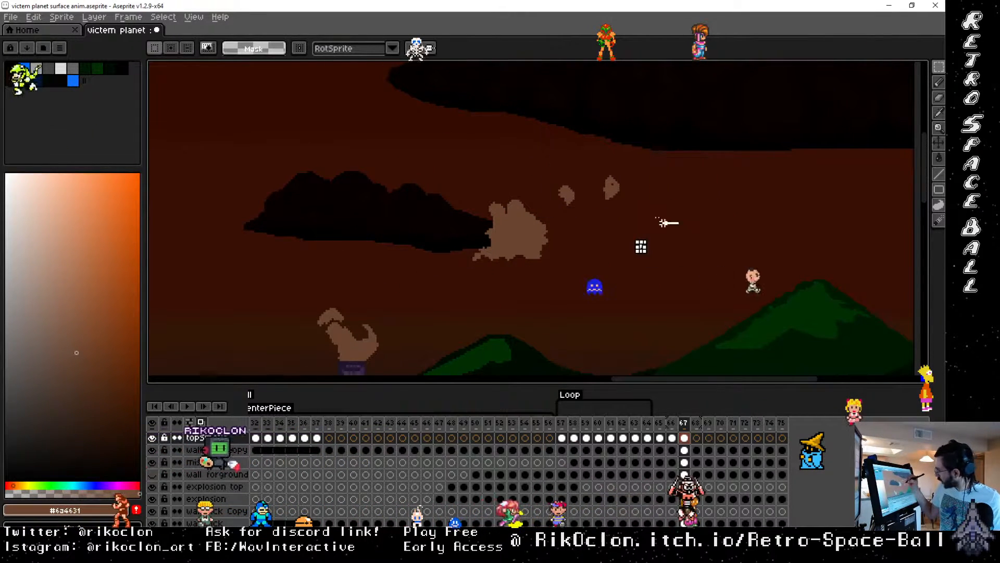
{"action": "left_click_drag", "start_coordinate": [663, 223], "coordinate": [581, 141]}
{"action": "left_click_drag", "start_coordinate": [632, 186], "coordinate": [638, 185]}
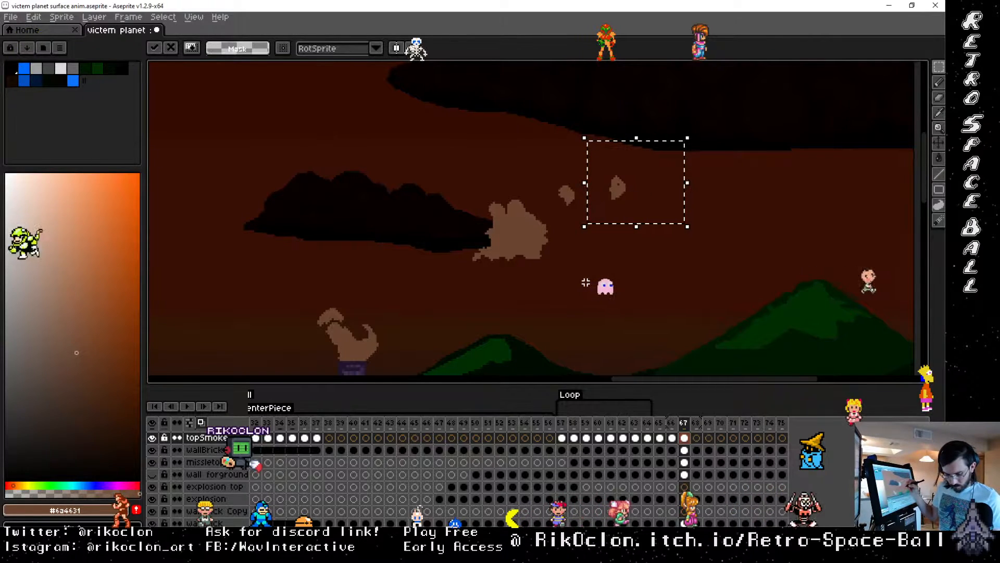
Step: Round out the back right tower's drifting puff and two wisps on frame 67, and fill its tower-top plume with a detached wisp above
{"action": "key", "text": "b"}
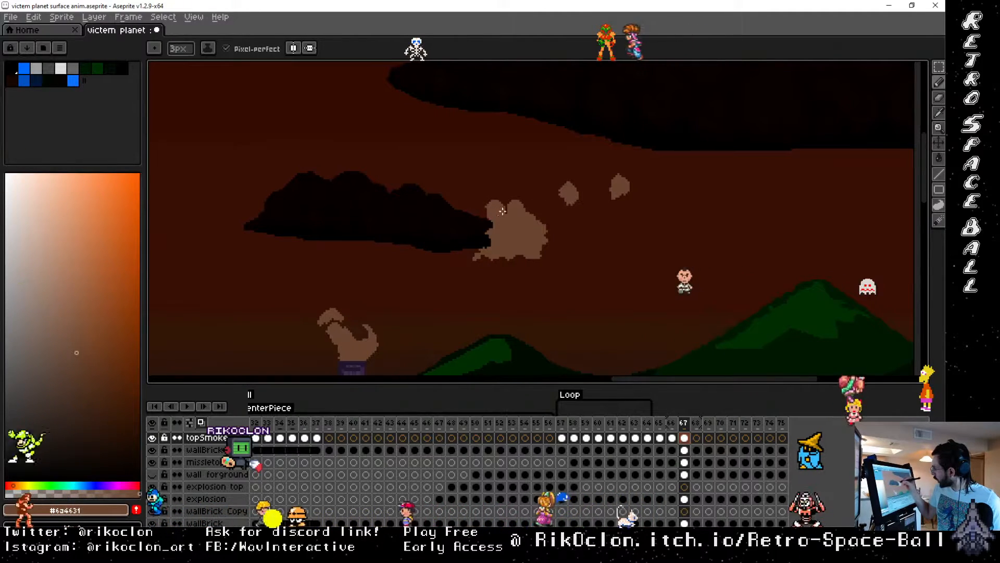
{"action": "mouse_move", "coordinate": [534, 212]}
{"action": "left_mouse_down"}
{"action": "mouse_move", "coordinate": [551, 223]}
{"action": "mouse_move", "coordinate": [547, 252]}
{"action": "mouse_move", "coordinate": [541, 246]}
{"action": "left_mouse_up"}
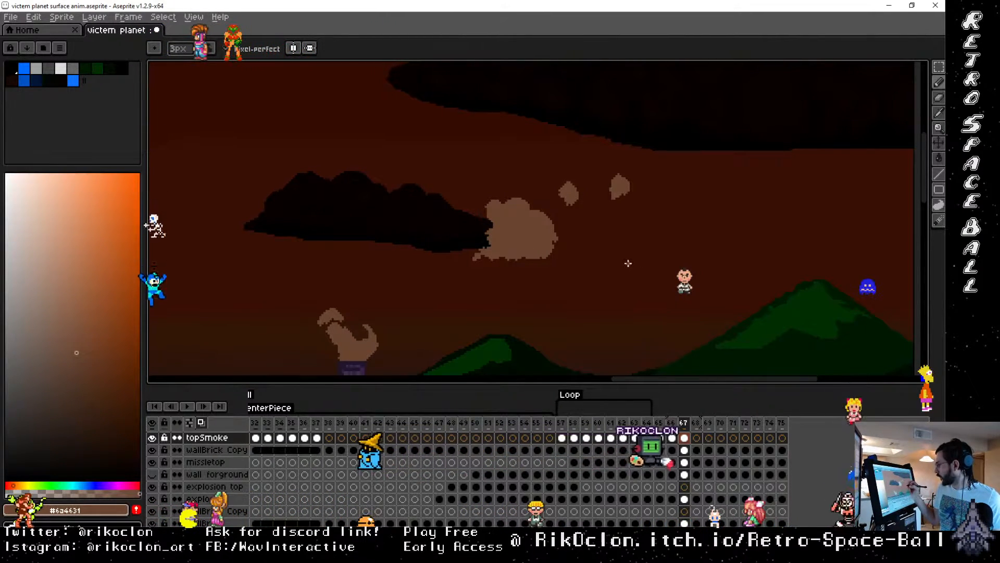
{"action": "left_click_drag", "start_coordinate": [554, 274], "coordinate": [756, 205]}
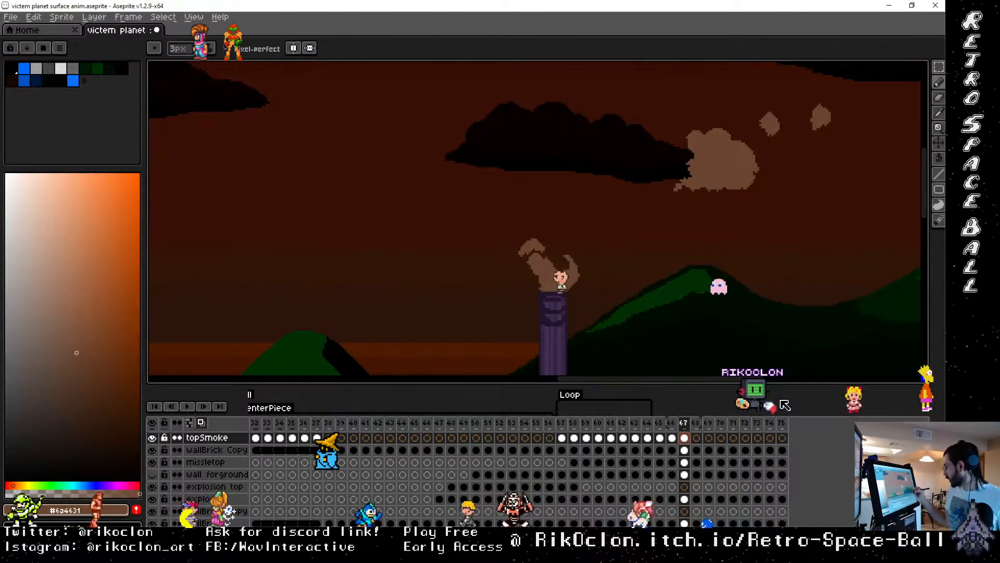
{"action": "scroll", "coordinate": [469, 474], "scroll_direction": "up", "scroll_amount": 2}
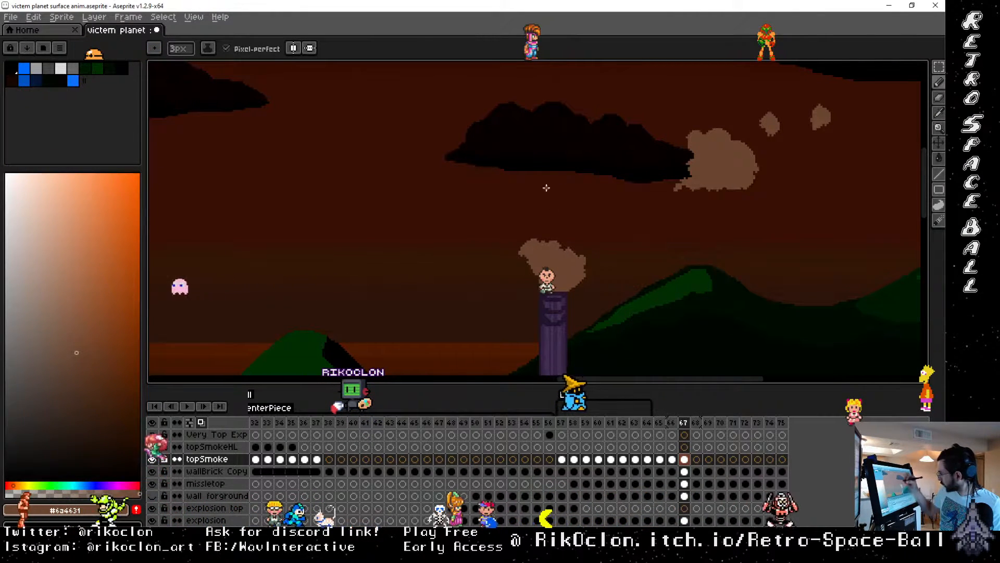
{"action": "left_click_drag", "start_coordinate": [527, 225], "coordinate": [520, 234]}
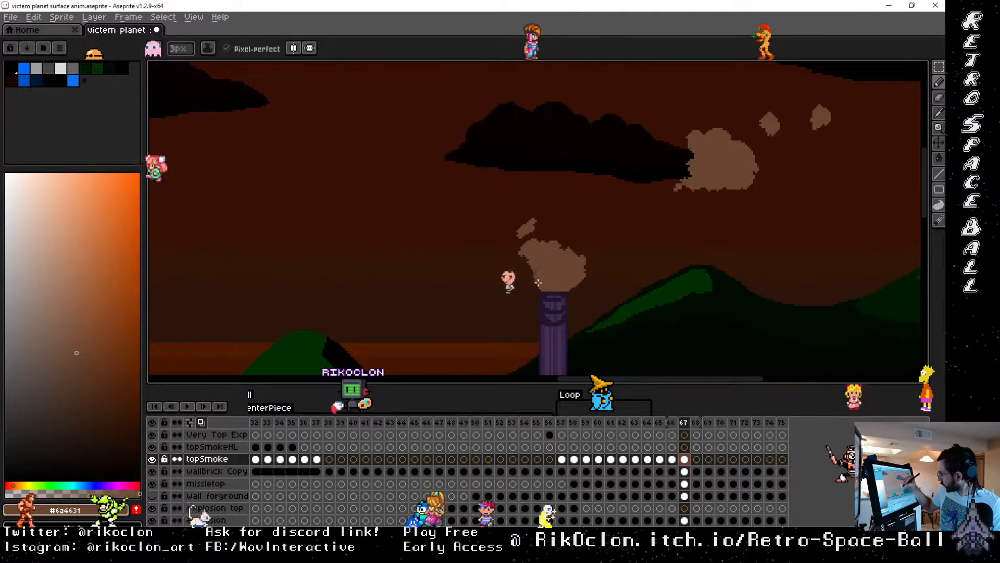
Step: Enlarge the plume on top of the tower beside the dark mountain on frame 67, and paint its small wisp farther up and left
{"action": "left_click_drag", "start_coordinate": [407, 290], "coordinate": [873, 254]}
{"action": "left_click_drag", "start_coordinate": [373, 261], "coordinate": [849, 237]}
{"action": "left_click_drag", "start_coordinate": [584, 205], "coordinate": [610, 234]}
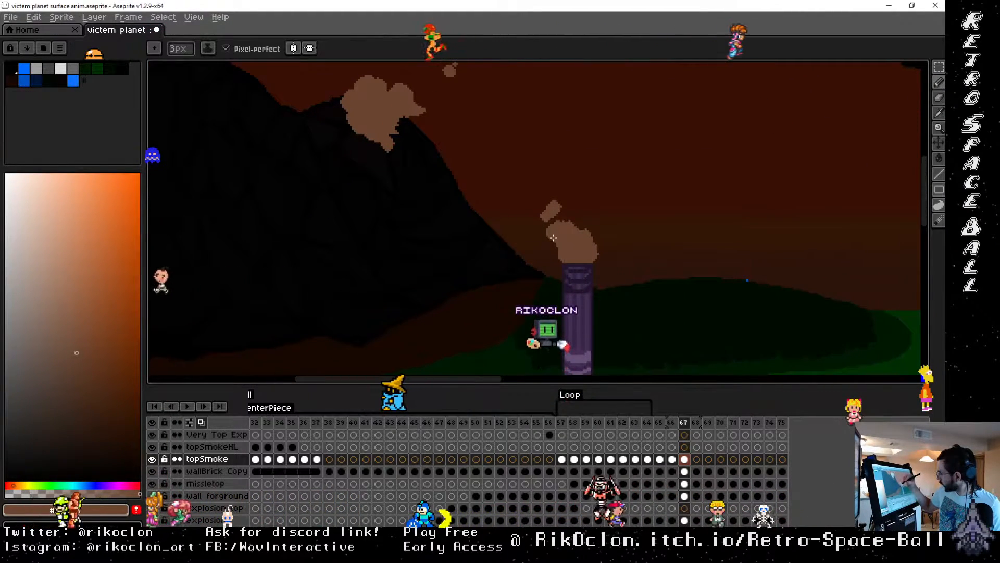
{"action": "mouse_move", "coordinate": [551, 209]}
{"action": "left_mouse_down"}
{"action": "mouse_move", "coordinate": [599, 217]}
{"action": "mouse_move", "coordinate": [608, 229]}
{"action": "mouse_move", "coordinate": [599, 251]}
{"action": "mouse_move", "coordinate": [596, 226]}
{"action": "left_mouse_up"}
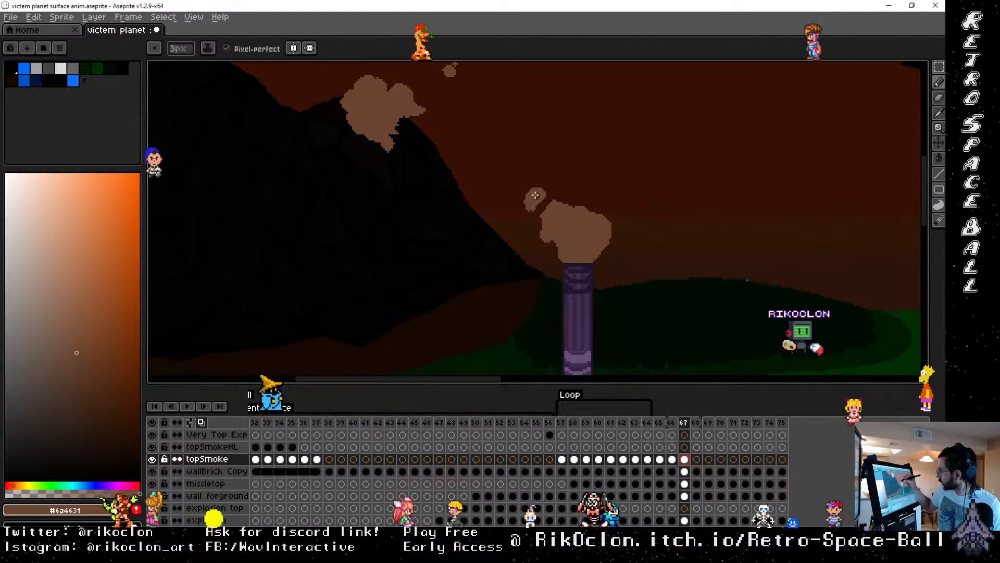
Step: Move the large puff over the dark mountain's slope and its wisps together up and left on frame 67
{"action": "left_click_drag", "start_coordinate": [513, 205], "coordinate": [566, 296]}
{"action": "key", "text": "m"}
{"action": "left_click_drag", "start_coordinate": [351, 164], "coordinate": [632, 335]}
{"action": "left_click_drag", "start_coordinate": [603, 281], "coordinate": [564, 261]}
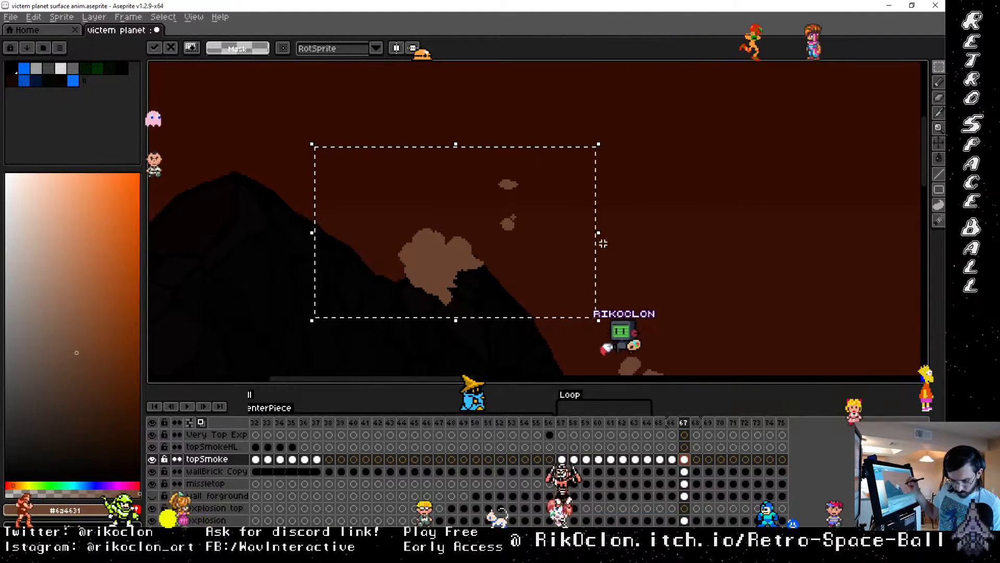
Step: Reposition the mountain puff's two wisps separately on frame 67, the upper one up and left and the lower one slightly right
{"action": "mouse_move", "coordinate": [462, 103]}
{"action": "left_mouse_down"}
{"action": "mouse_move", "coordinate": [545, 217]}
{"action": "mouse_move", "coordinate": [545, 197]}
{"action": "mouse_move", "coordinate": [512, 163]}
{"action": "left_mouse_up"}
{"action": "mouse_move", "coordinate": [565, 243]}
{"action": "left_mouse_down"}
{"action": "mouse_move", "coordinate": [484, 203]}
{"action": "mouse_move", "coordinate": [531, 225]}
{"action": "left_mouse_up"}
{"action": "left_click", "coordinate": [556, 152]}
{"action": "left_click", "coordinate": [540, 287]}
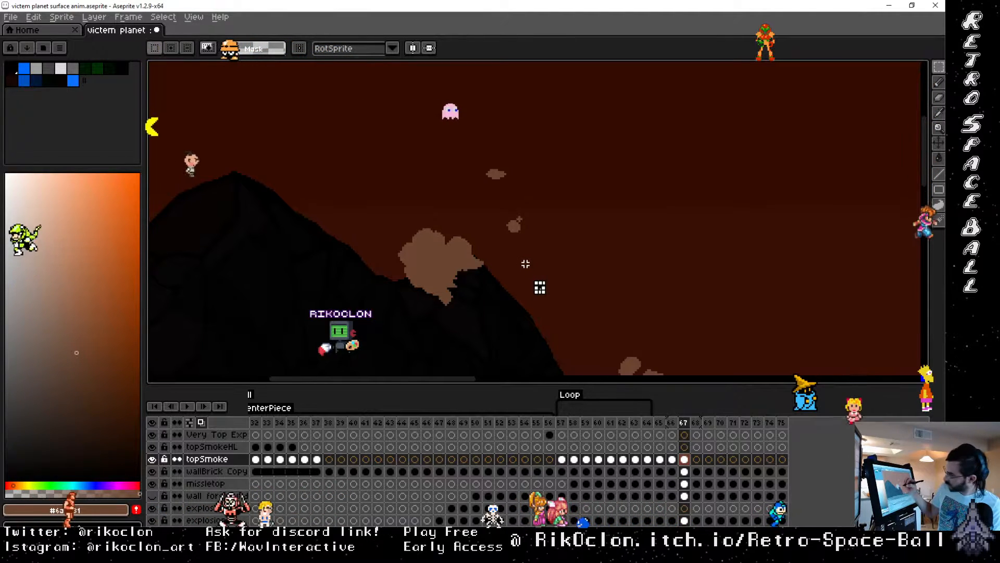
Step: Thicken the mountain puff and its two wisps on frame 67, and erase their right edges and undersides into ragged shapes
{"action": "key", "text": "b"}
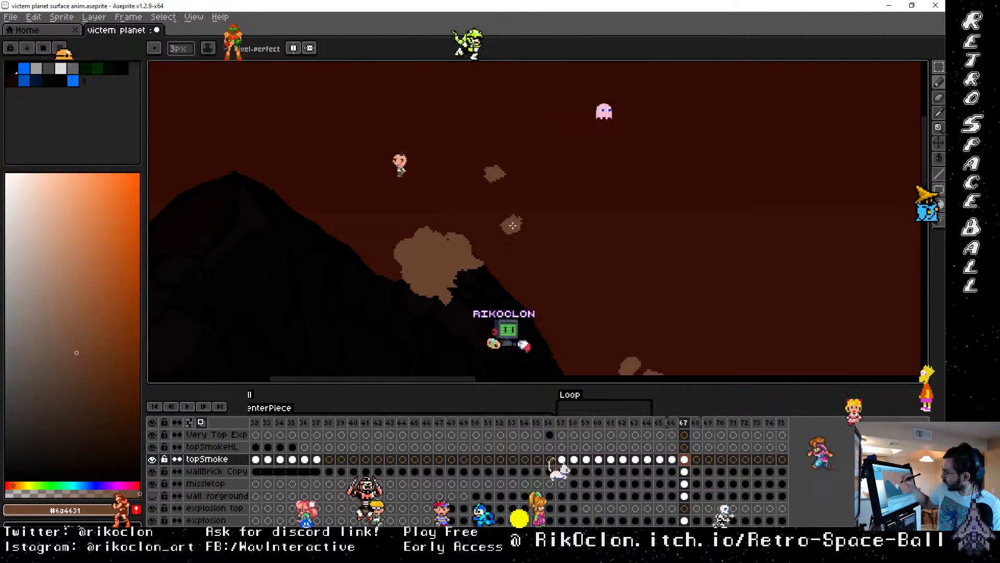
{"action": "key", "text": "e"}
{"action": "left_click_drag", "start_coordinate": [504, 174], "coordinate": [495, 182]}
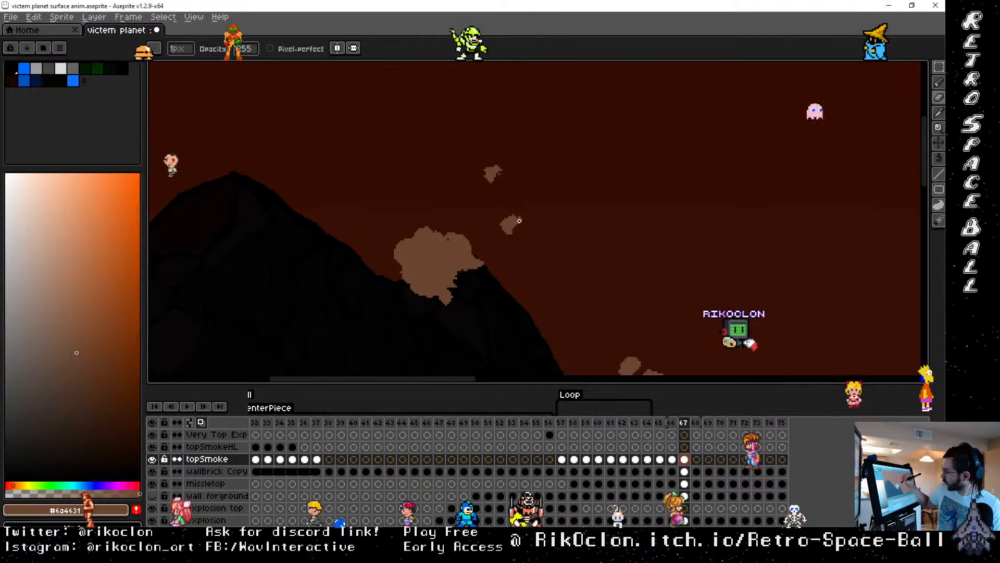
{"action": "mouse_move", "coordinate": [480, 266]}
{"action": "left_mouse_down"}
{"action": "mouse_move", "coordinate": [458, 270]}
{"action": "mouse_move", "coordinate": [471, 263]}
{"action": "left_mouse_up"}
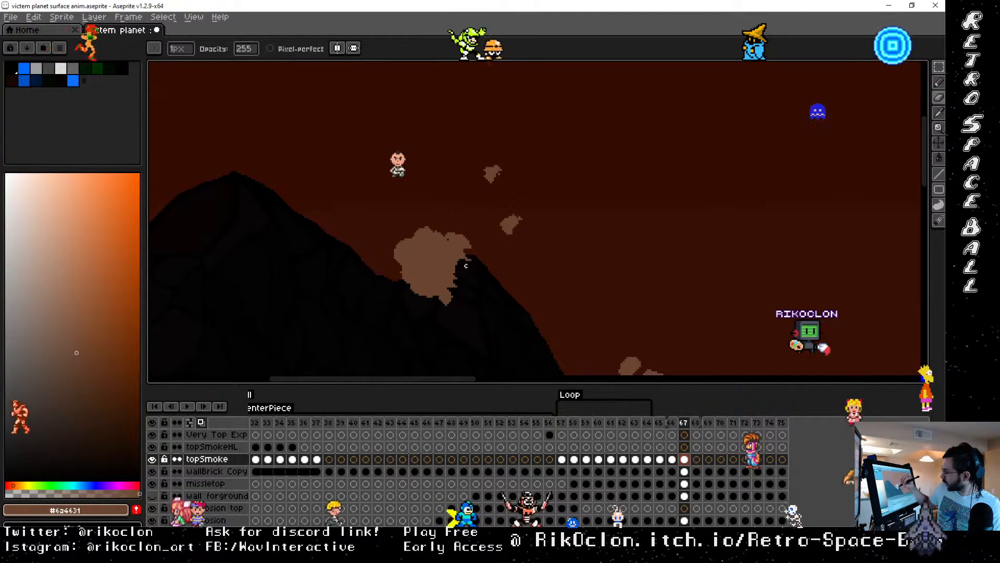
Step: Touch up the lower edge of the large smoke puff beside the black mountain peak on frame 67
{"action": "left_click_drag", "start_coordinate": [461, 263], "coordinate": [455, 281]}
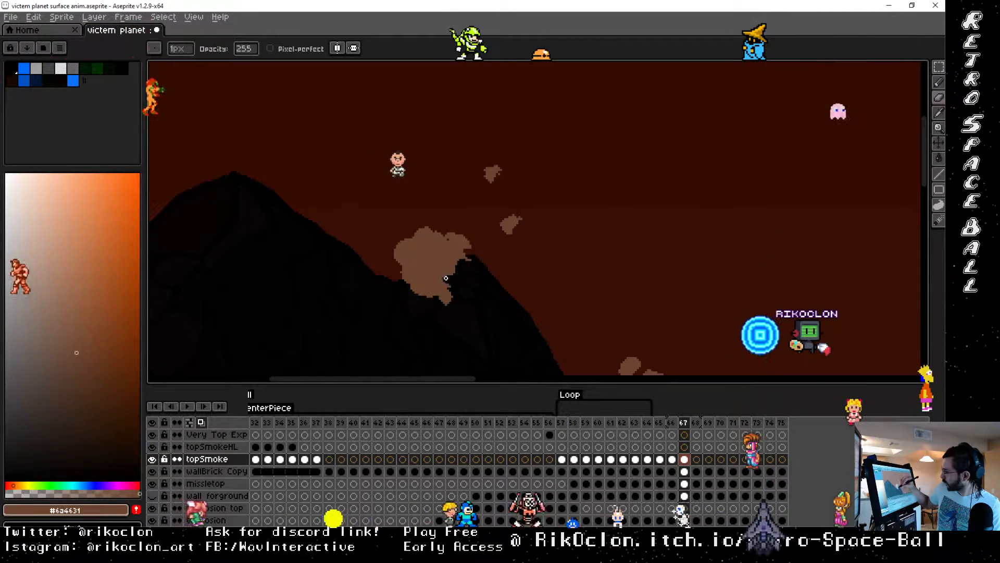
{"action": "key", "text": "b"}
{"action": "left_click", "coordinate": [449, 239]}
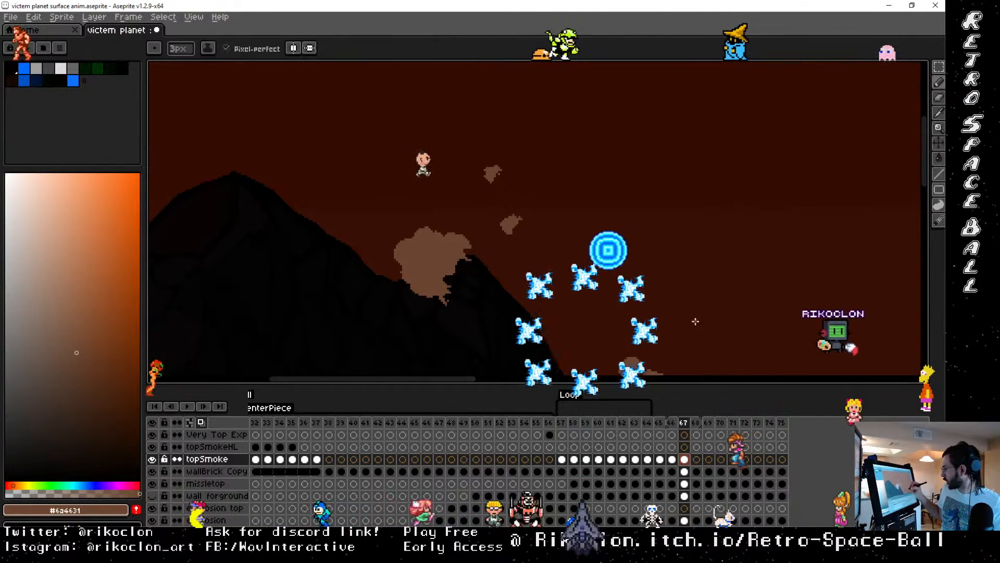
Step: Move the smoke puff over the dirt road west of the castle slightly up and outward, and deselect it
{"action": "mouse_move", "coordinate": [680, 327]}
{"action": "left_mouse_down"}
{"action": "mouse_move", "coordinate": [583, 158]}
{"action": "mouse_move", "coordinate": [560, 141]}
{"action": "left_mouse_up"}
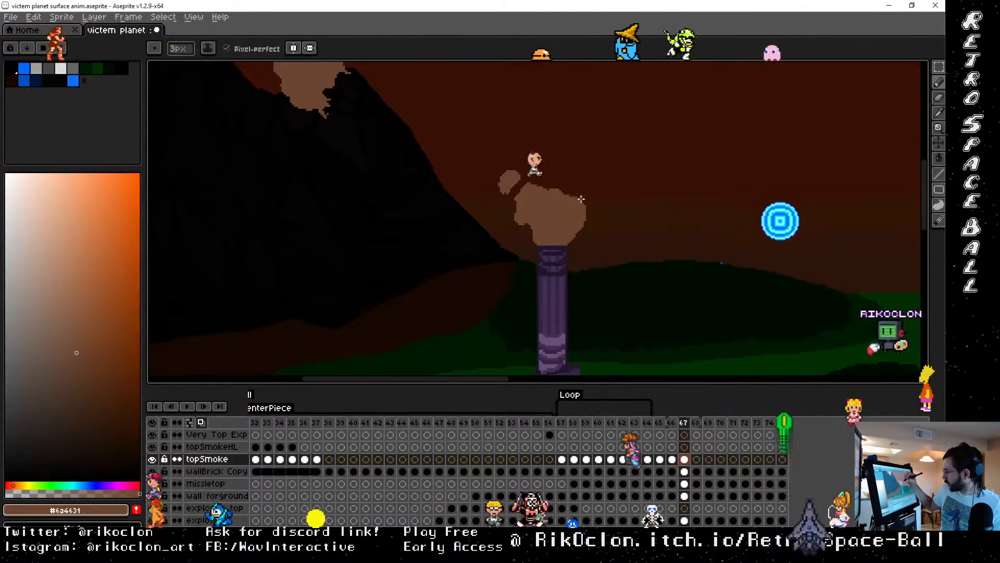
{"action": "left_click_drag", "start_coordinate": [558, 289], "coordinate": [630, 88]}
{"action": "left_click_drag", "start_coordinate": [639, 271], "coordinate": [746, 208]}
{"action": "left_click_drag", "start_coordinate": [655, 205], "coordinate": [668, 220]}
{"action": "key", "text": "m"}
{"action": "left_click_drag", "start_coordinate": [351, 112], "coordinate": [580, 246]}
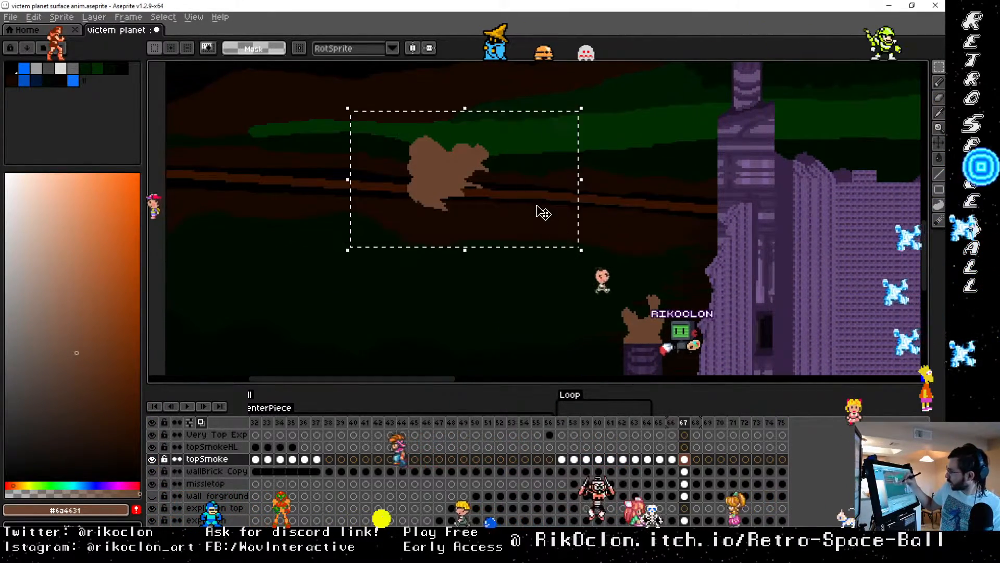
{"action": "left_click_drag", "start_coordinate": [541, 212], "coordinate": [514, 201]}
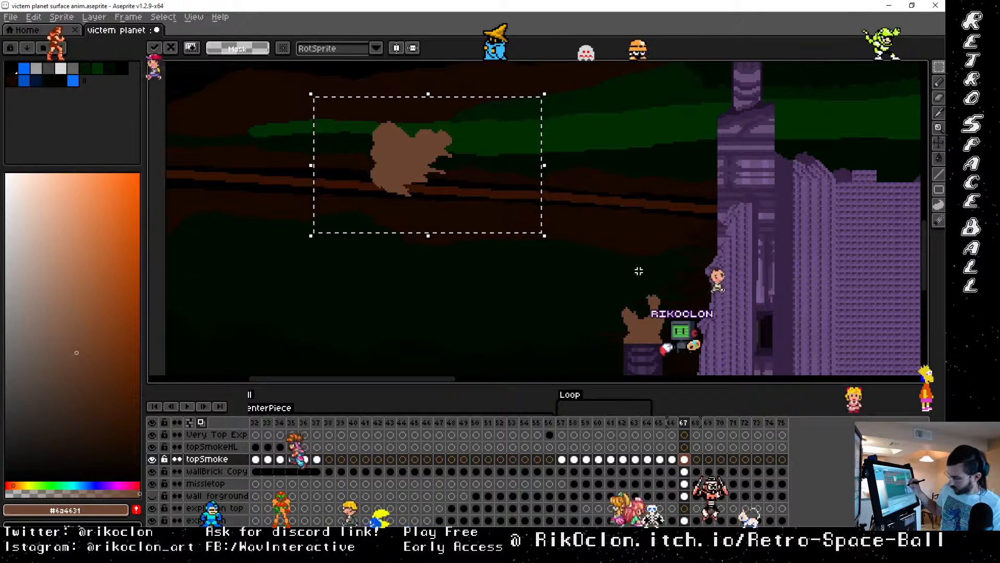
{"action": "key", "text": "ctrl+d"}
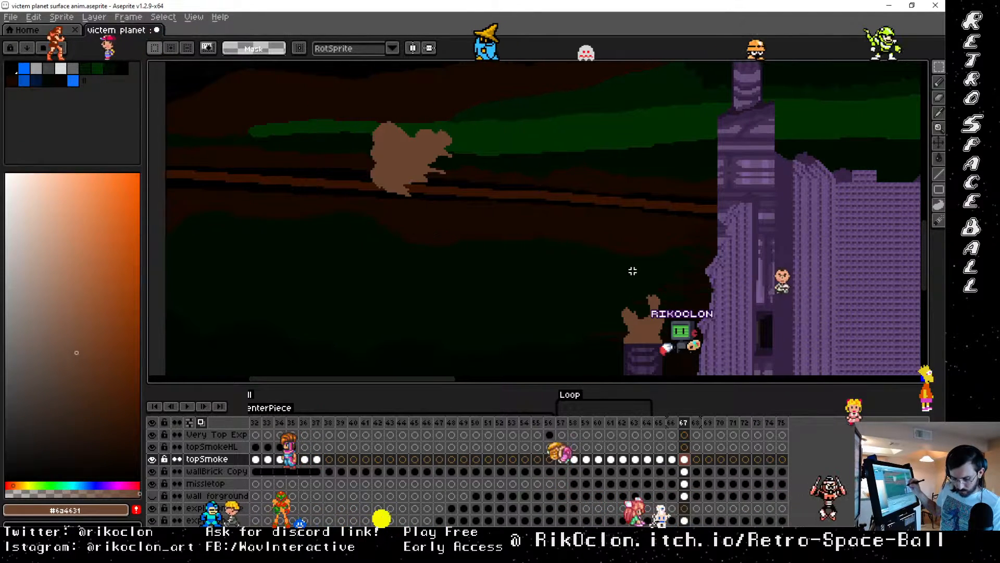
Step: Round out the road puff's left side with new lobes and erase the jagged wisps along its right edge
{"action": "key", "text": "b"}
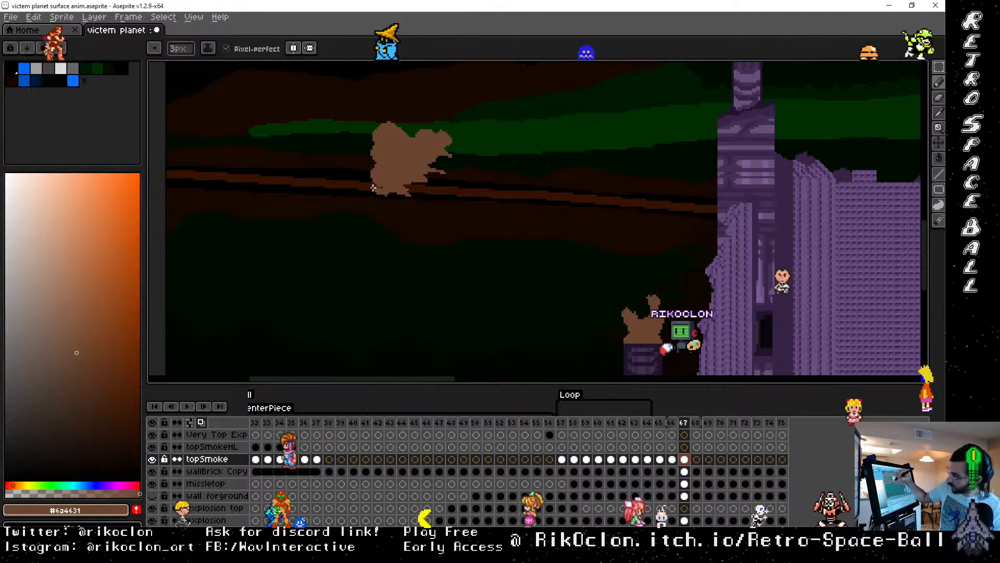
{"action": "mouse_move", "coordinate": [373, 188]}
{"action": "left_mouse_down"}
{"action": "mouse_move", "coordinate": [363, 164]}
{"action": "mouse_move", "coordinate": [379, 153]}
{"action": "left_mouse_up"}
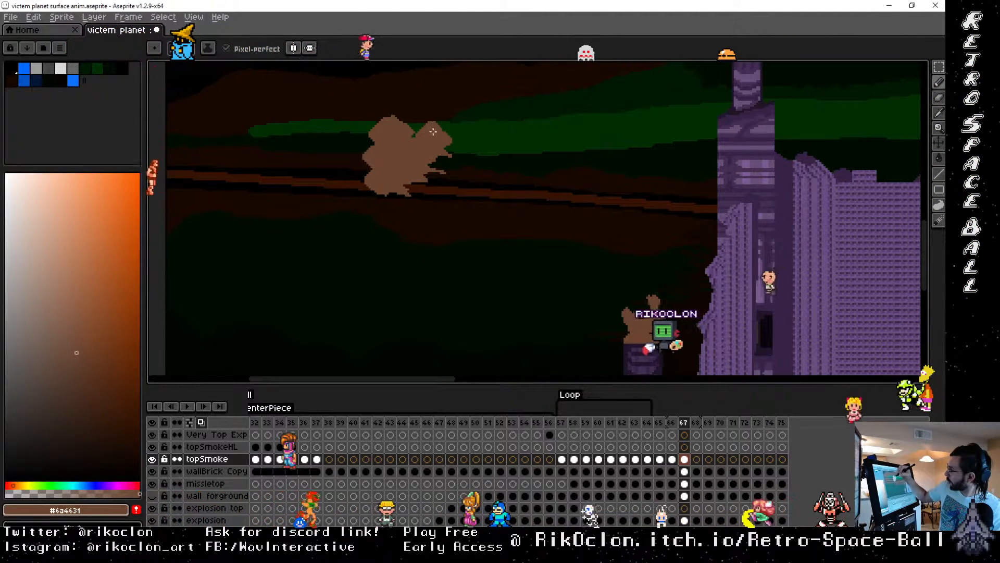
{"action": "key", "text": "e"}
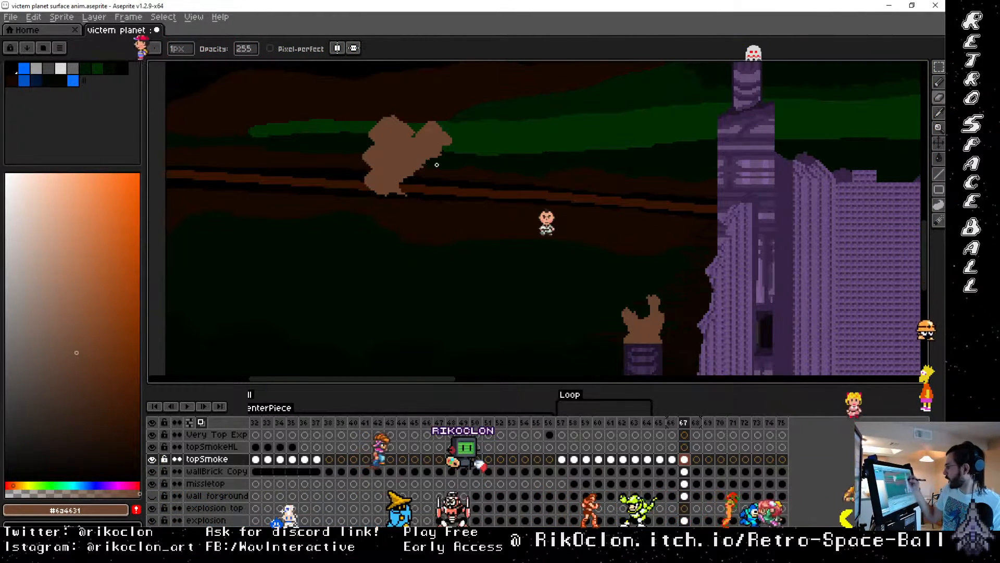
Step: Reshape the smoke on the castle's front-left tower into a taller, fuller plume with a carved notch on its left side
{"action": "key", "text": "v"}
{"action": "key", "text": "e"}
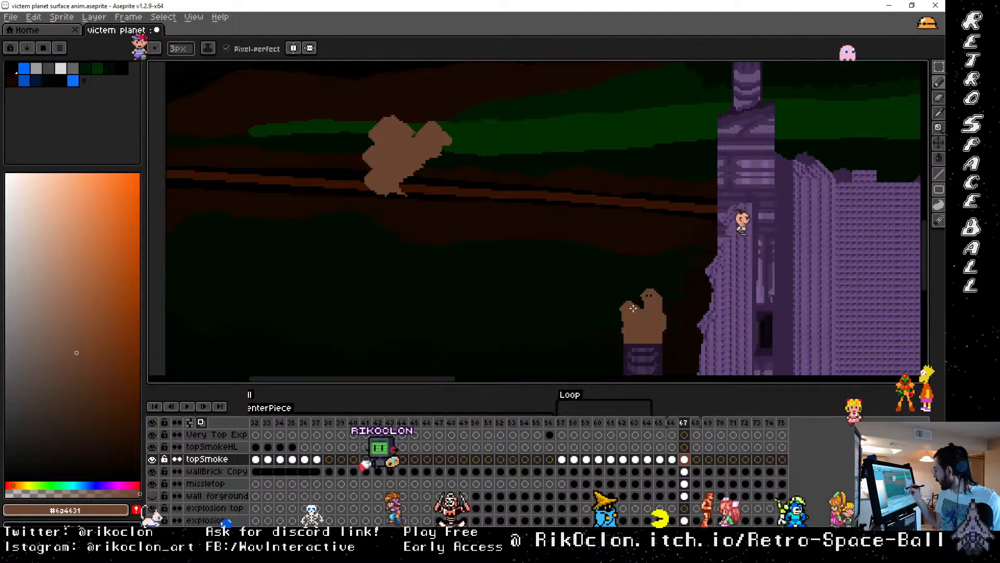
{"action": "key", "text": "b"}
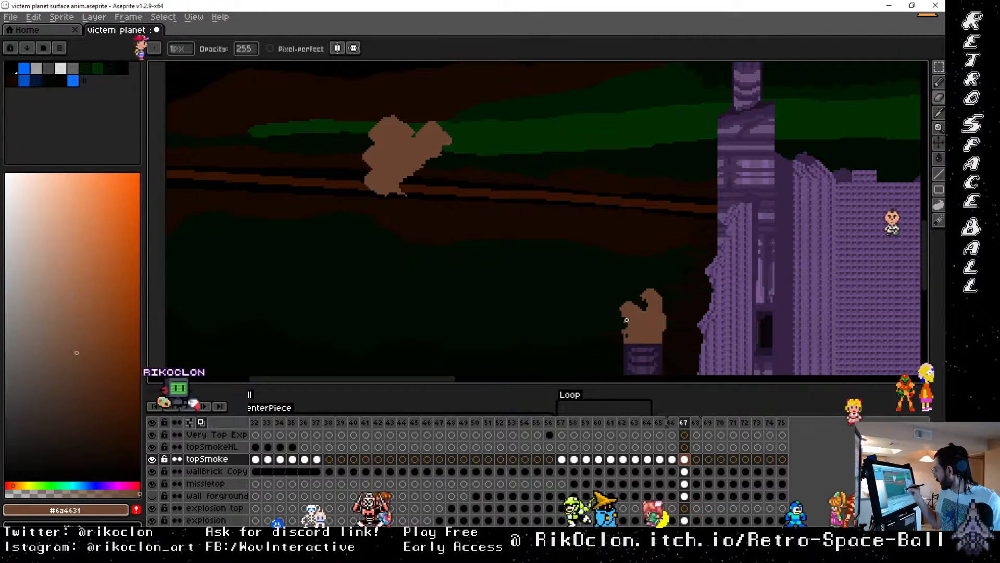
{"action": "key", "text": "e"}
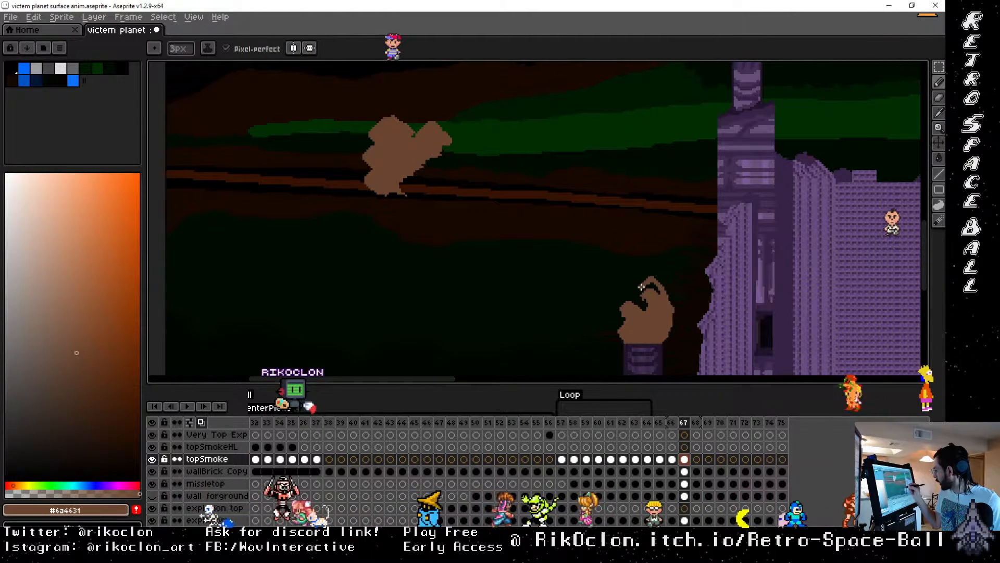
{"action": "left_click_drag", "start_coordinate": [637, 299], "coordinate": [645, 288]}
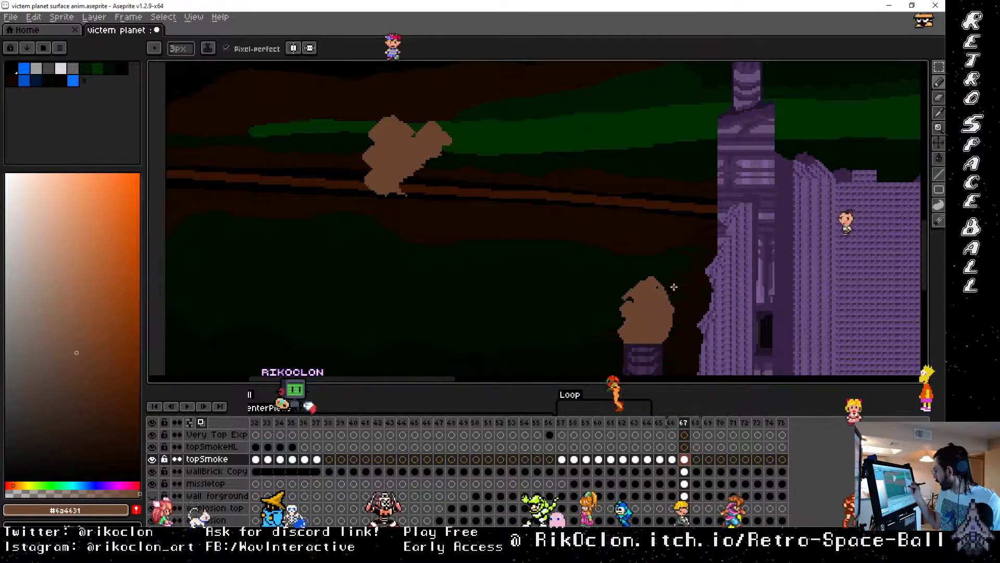
{"action": "key", "text": "b"}
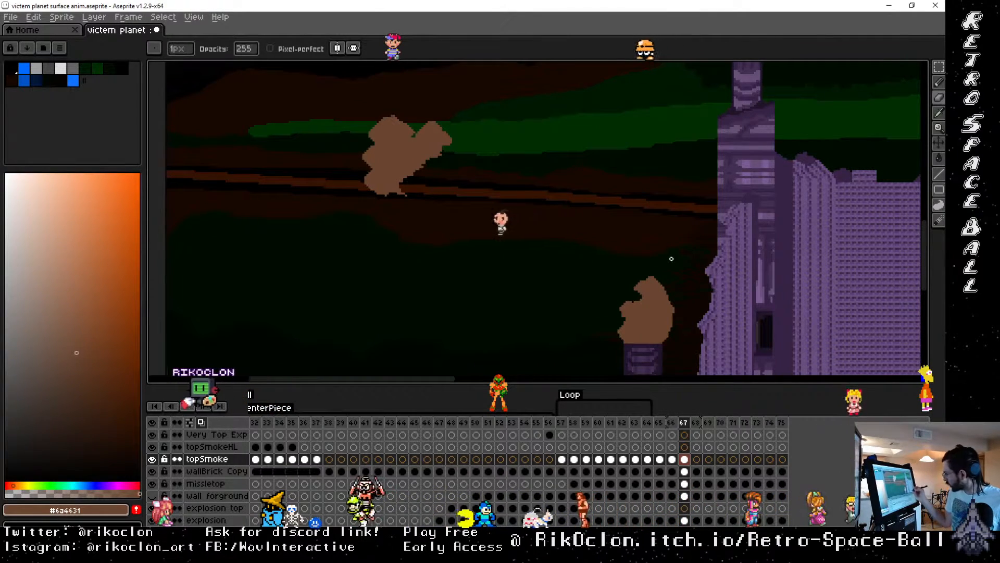
Step: Extend the Loop frame tag so it ends at frame 67
{"action": "key", "text": "space"}
{"action": "mouse_move", "coordinate": [744, 284]}
{"action": "left_mouse_down"}
{"action": "mouse_move", "coordinate": [603, 152]}
{"action": "mouse_move", "coordinate": [602, 167]}
{"action": "left_mouse_up"}
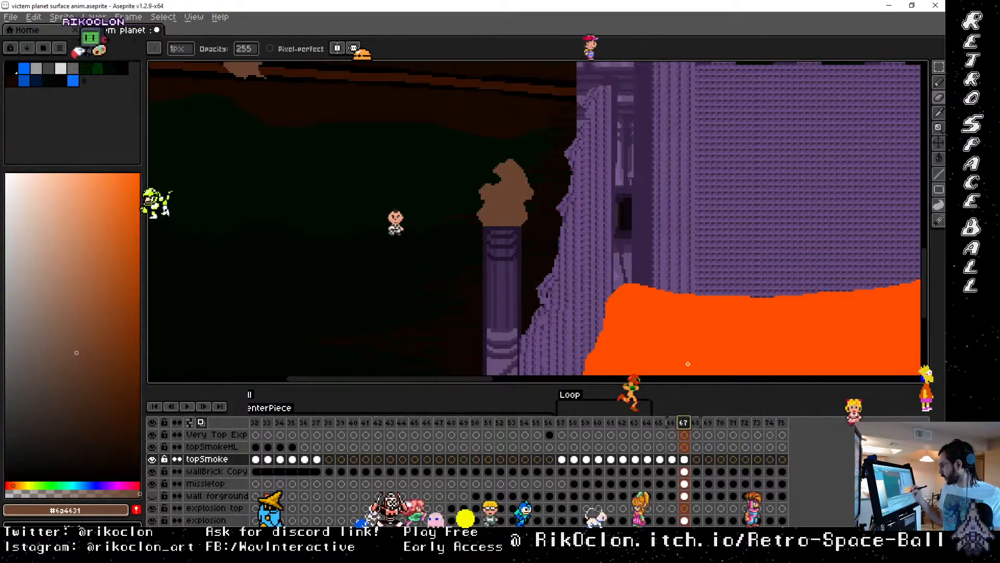
{"action": "scroll", "coordinate": [698, 307], "scroll_direction": "down", "scroll_amount": 3}
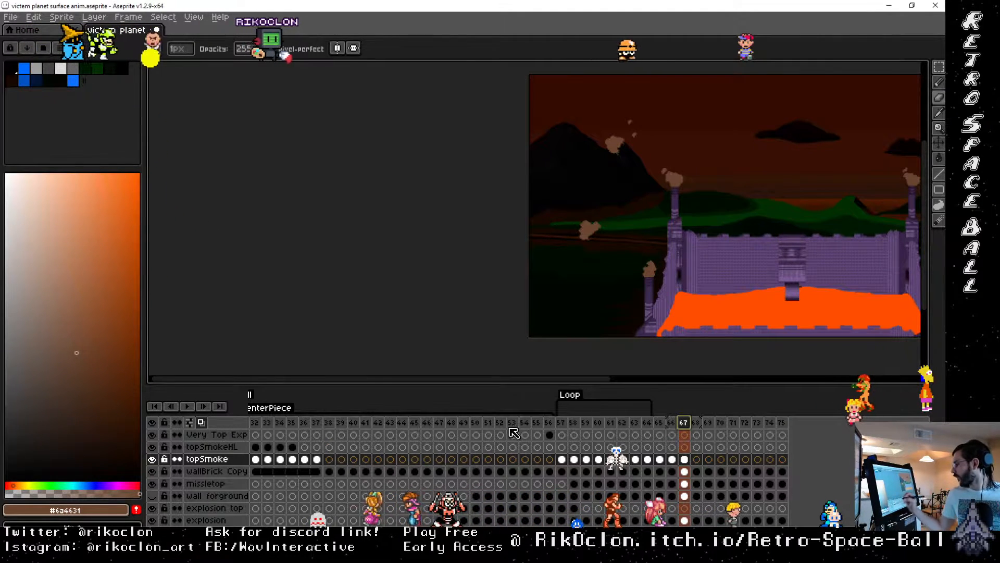
{"action": "double_click", "coordinate": [582, 397]}
{"action": "left_click", "coordinate": [511, 271]}
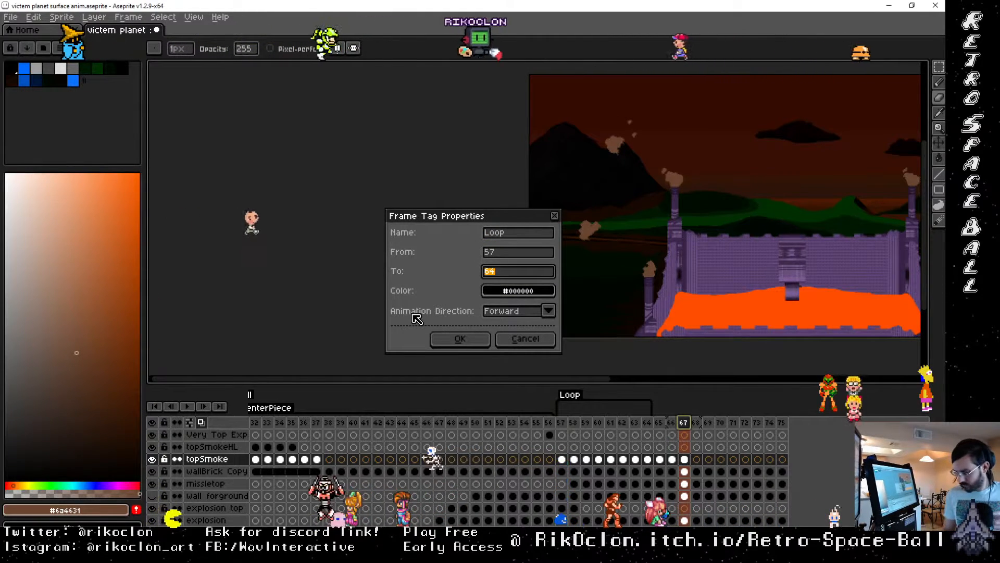
{"action": "type", "text": "67"}
{"action": "key", "text": "Return"}
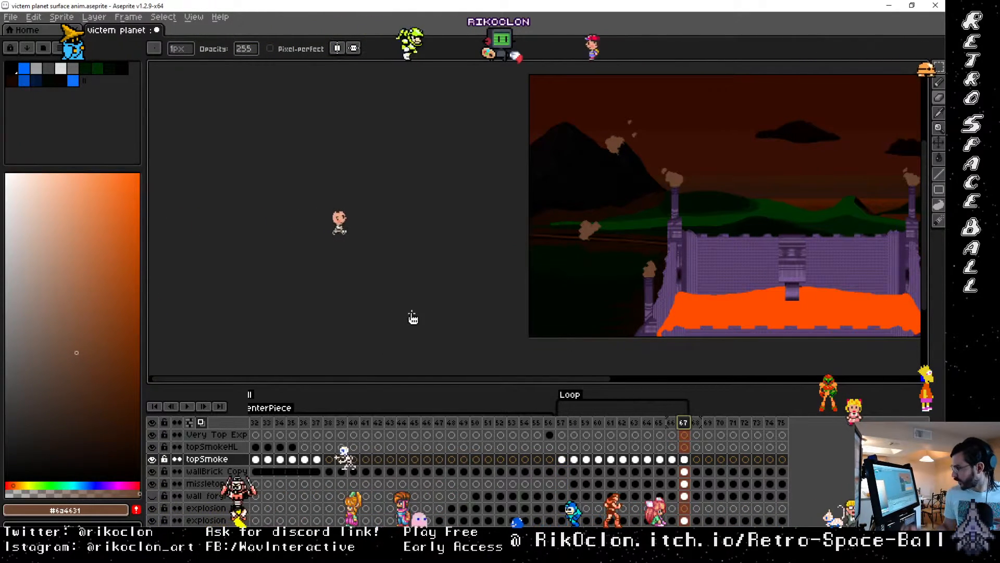
Step: Play back the animation to review the smoke, and compare the topSmoke drawings on frames 67 and 66
{"action": "left_click", "coordinate": [191, 405]}
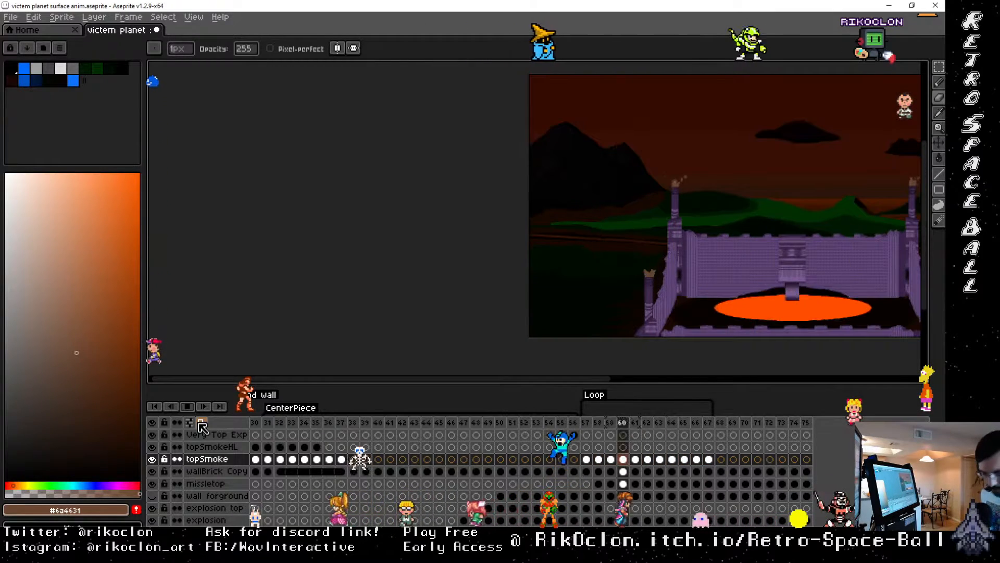
{"action": "left_click_drag", "start_coordinate": [738, 250], "coordinate": [487, 270]}
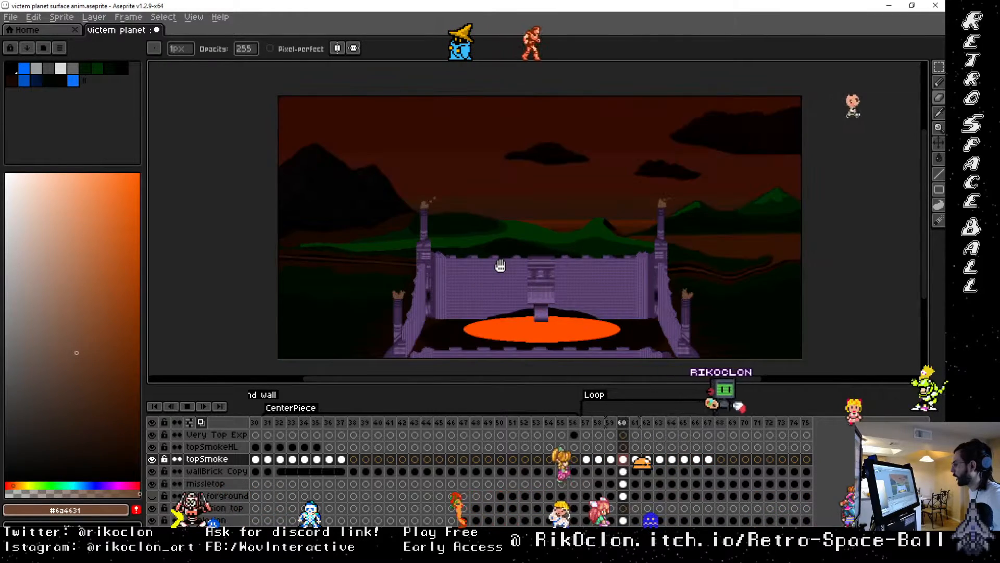
{"action": "left_click", "coordinate": [187, 407]}
{"action": "left_click", "coordinate": [709, 460]}
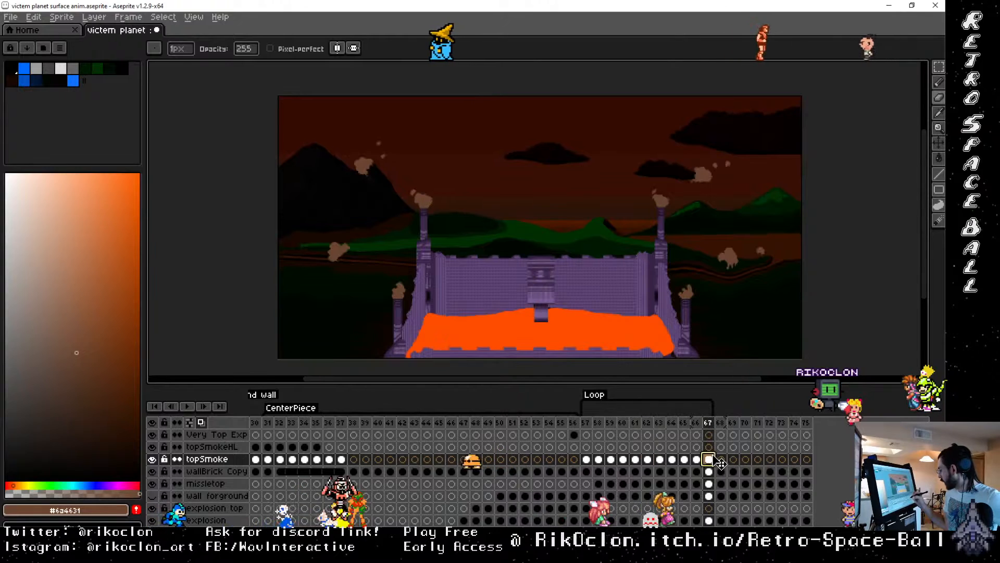
{"action": "left_click", "coordinate": [694, 461]}
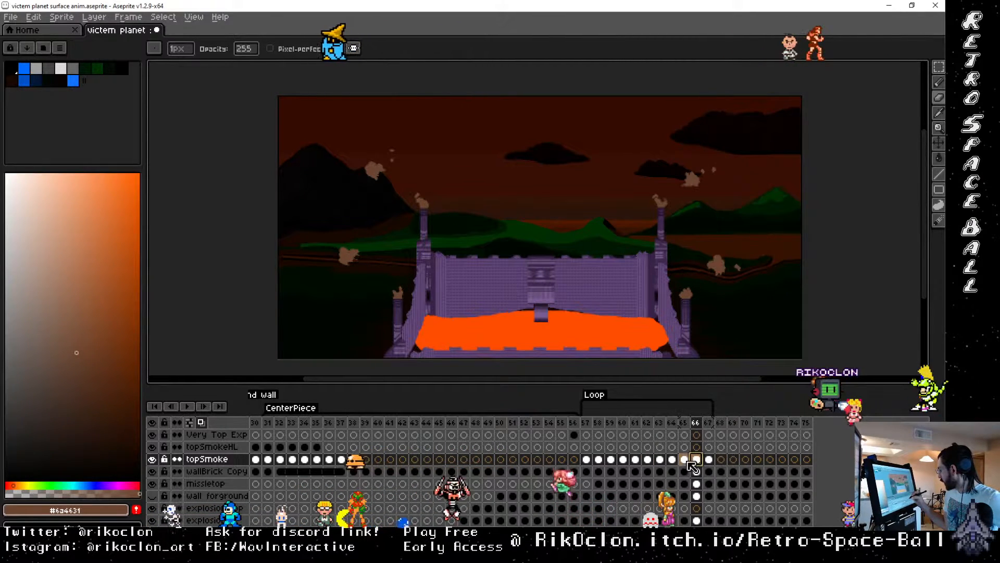
Step: Carry the topSmoke drawing from frame 67 into frame 68 by linking the two cels, and unlink the frame 68 cel
{"action": "left_click", "coordinate": [709, 460]}
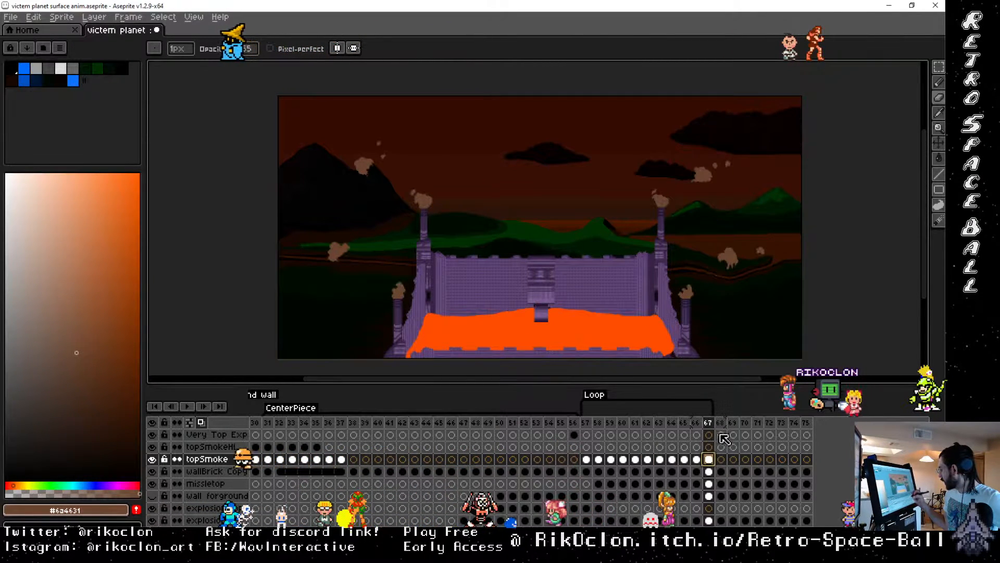
{"action": "key", "text": "alt+n"}
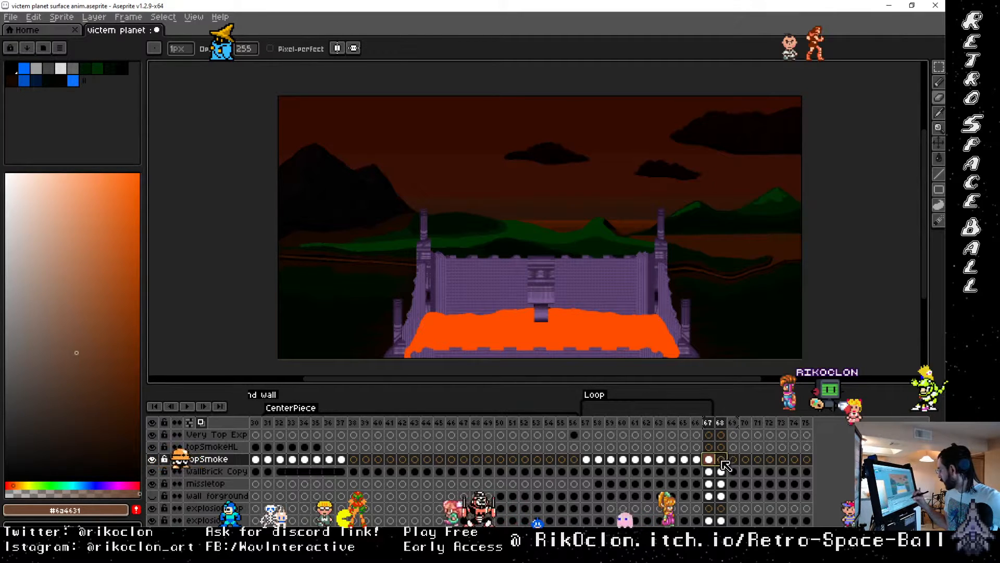
{"action": "right_click", "coordinate": [722, 460]}
{"action": "left_click", "coordinate": [756, 505]}
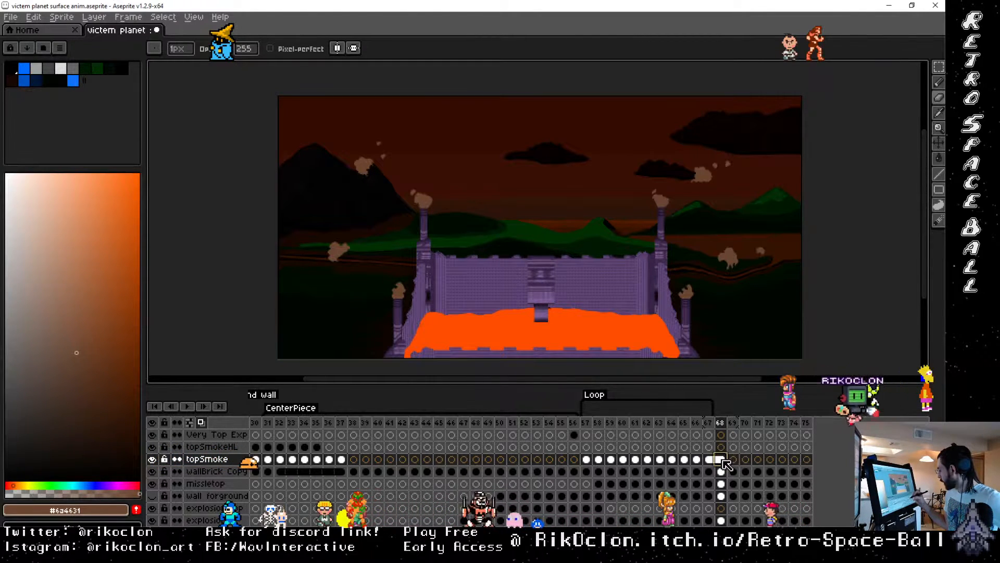
{"action": "right_click", "coordinate": [723, 461]}
{"action": "left_click", "coordinate": [748, 495]}
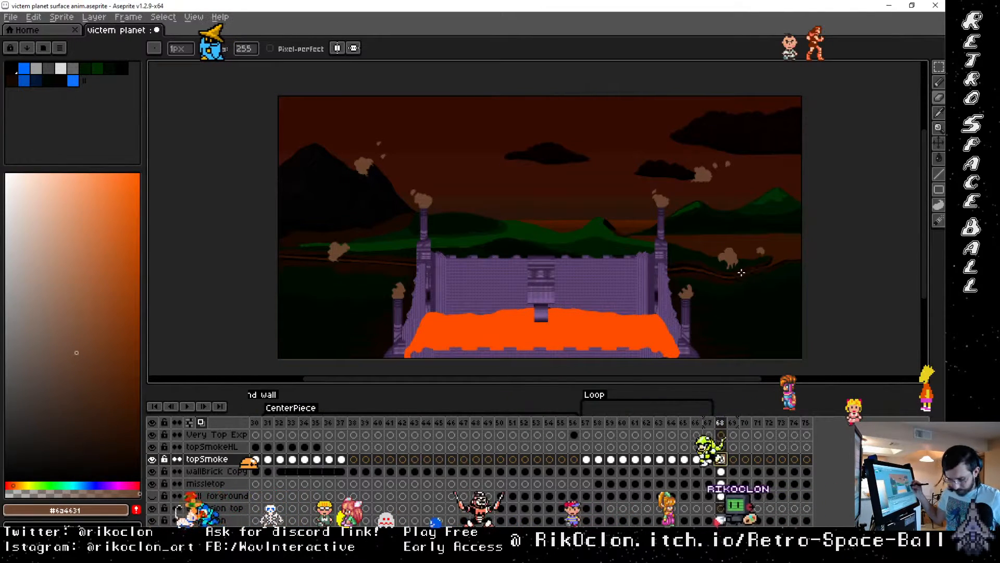
Step: On frame 68, shift the four drifting smoke groups on both sides of the castle slightly outward and upward
{"action": "left_click_drag", "start_coordinate": [796, 280], "coordinate": [708, 213]}
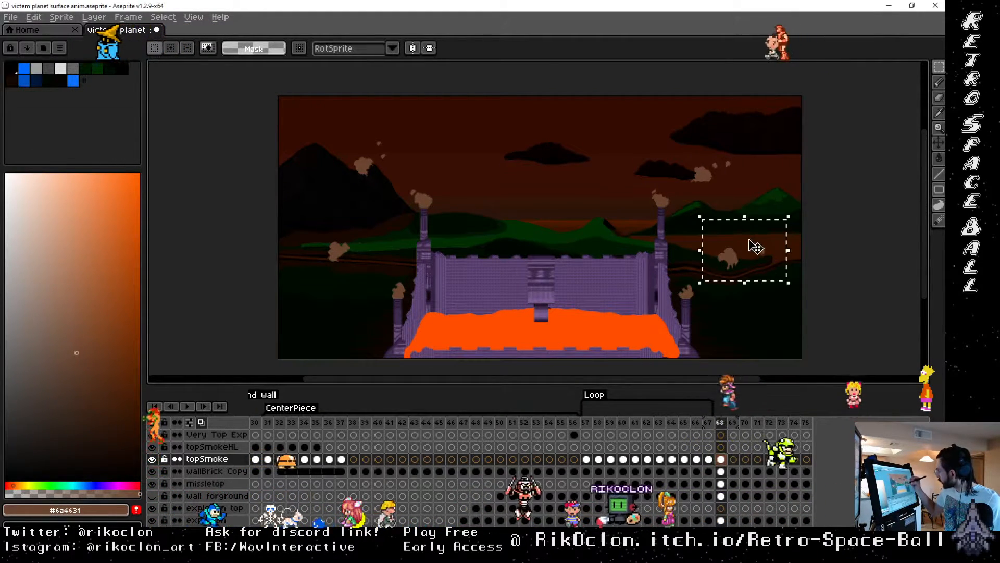
{"action": "left_click_drag", "start_coordinate": [678, 125], "coordinate": [771, 193]}
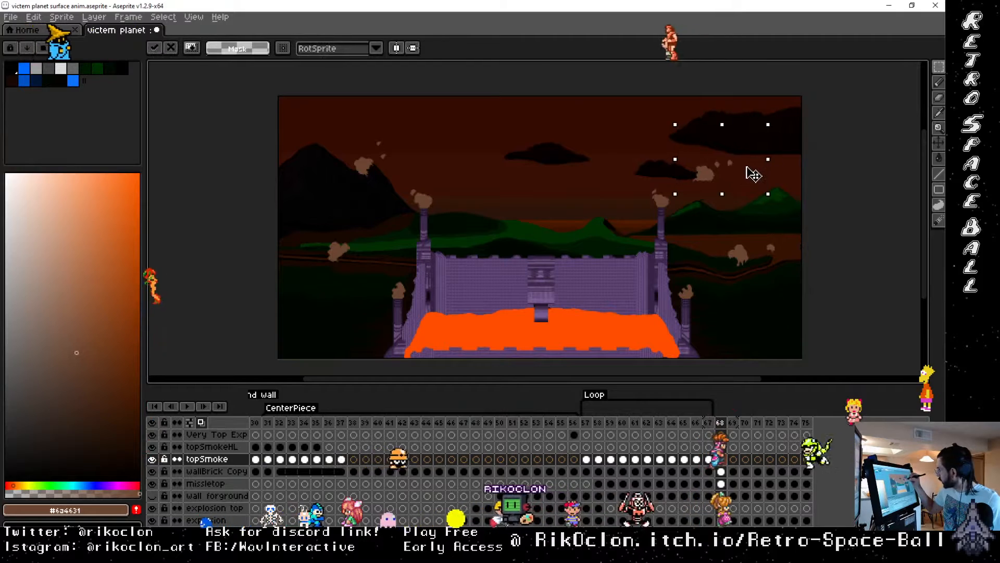
{"action": "left_click_drag", "start_coordinate": [417, 178], "coordinate": [309, 129]}
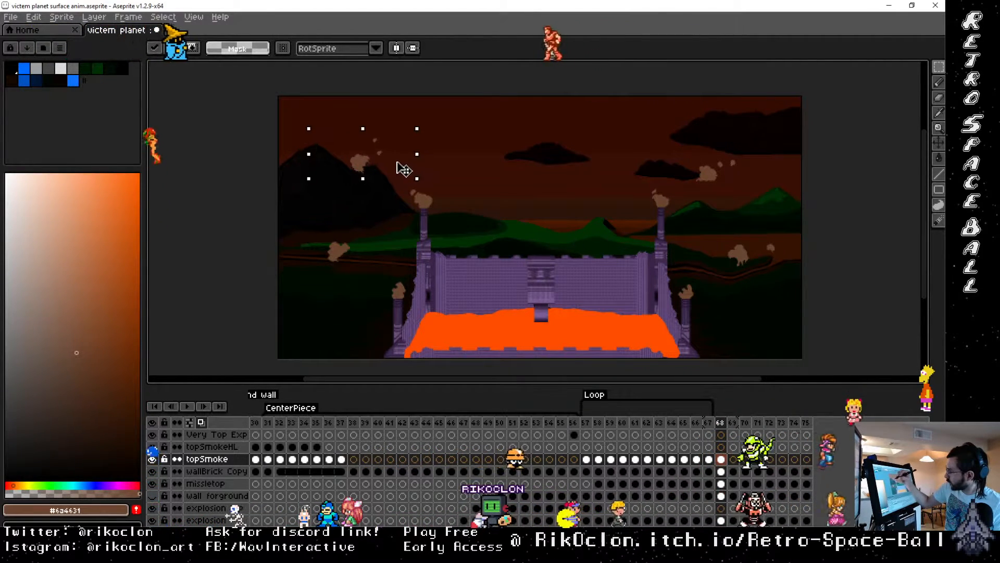
{"action": "left_click_drag", "start_coordinate": [288, 223], "coordinate": [378, 270]}
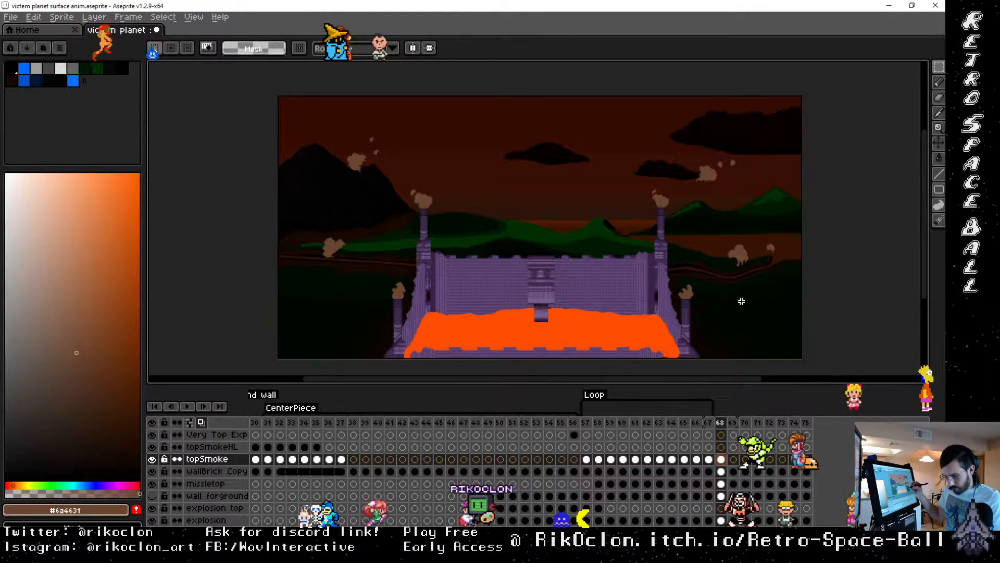
Step: Fill out the smoke on the front-right tower into a wide rounded plume and erase a notch into its lower right side
{"action": "scroll", "coordinate": [743, 293], "scroll_direction": "up", "scroll_amount": 3}
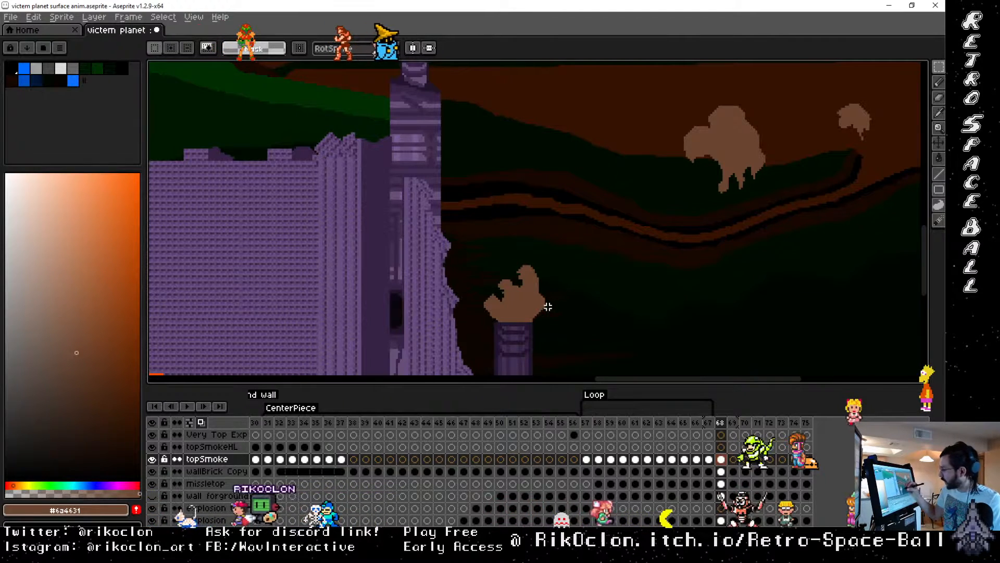
{"action": "key", "text": "b"}
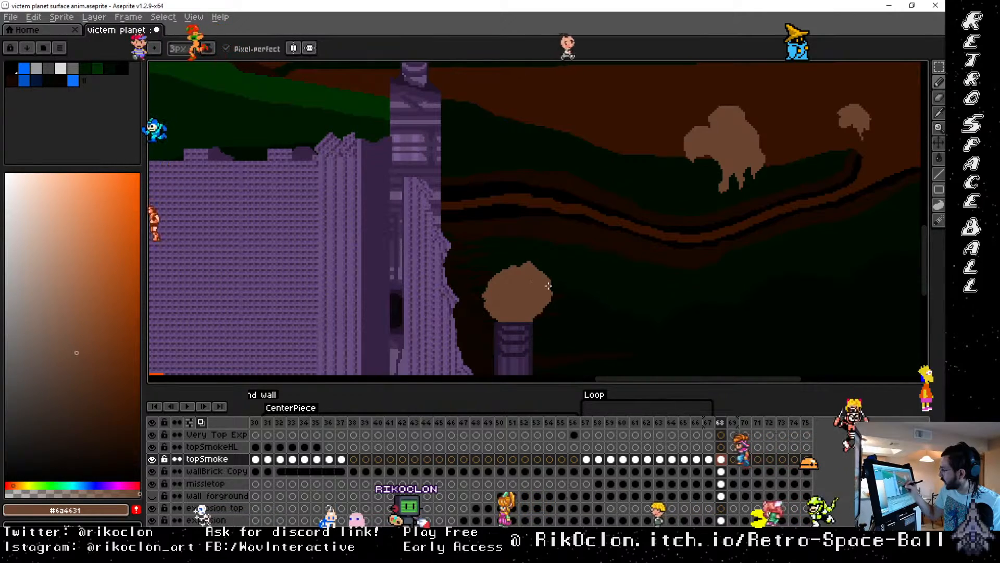
{"action": "key", "text": "space"}
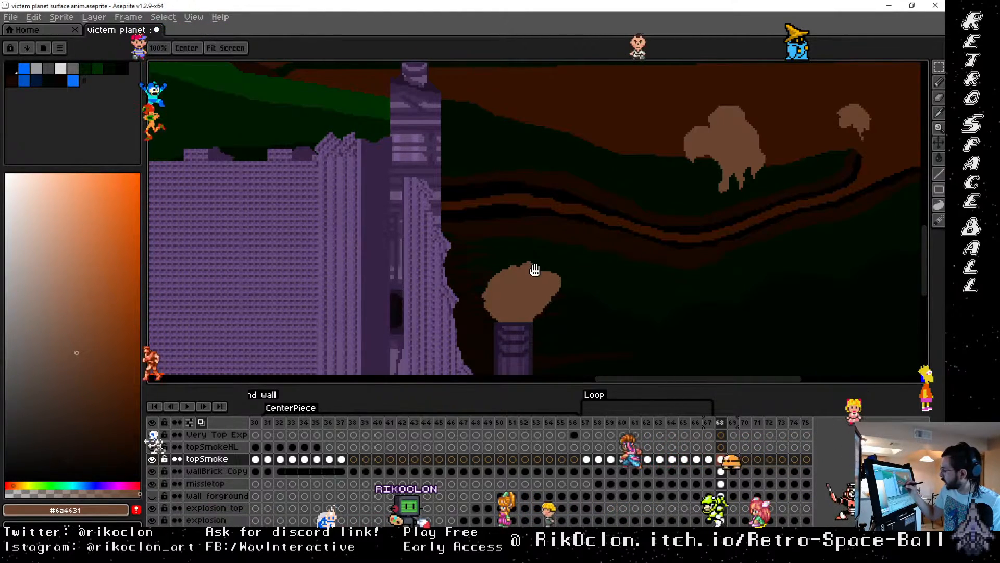
{"action": "key", "text": "e"}
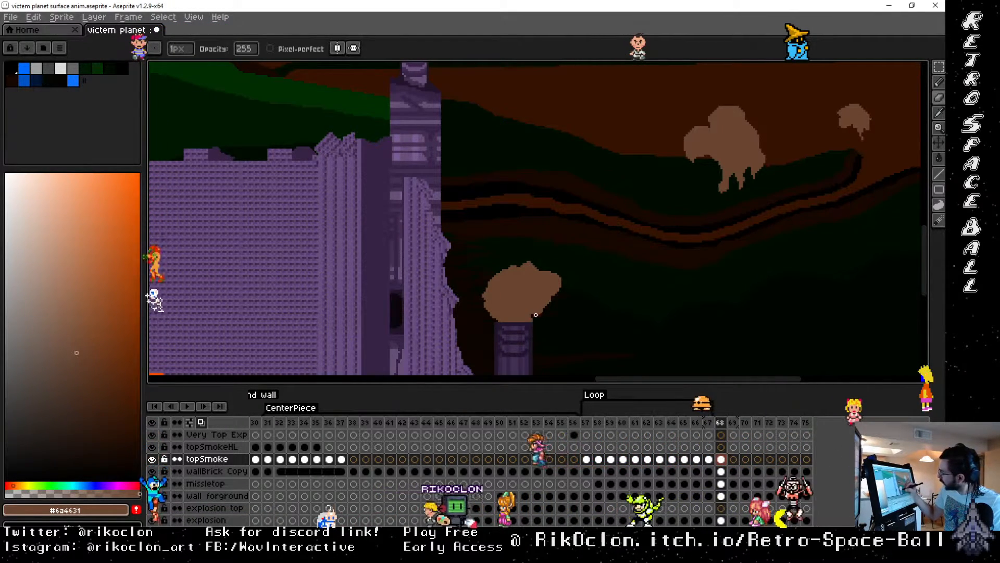
{"action": "mouse_move", "coordinate": [530, 309]}
{"action": "left_mouse_down"}
{"action": "mouse_move", "coordinate": [520, 305]}
{"action": "mouse_move", "coordinate": [536, 307]}
{"action": "left_mouse_up"}
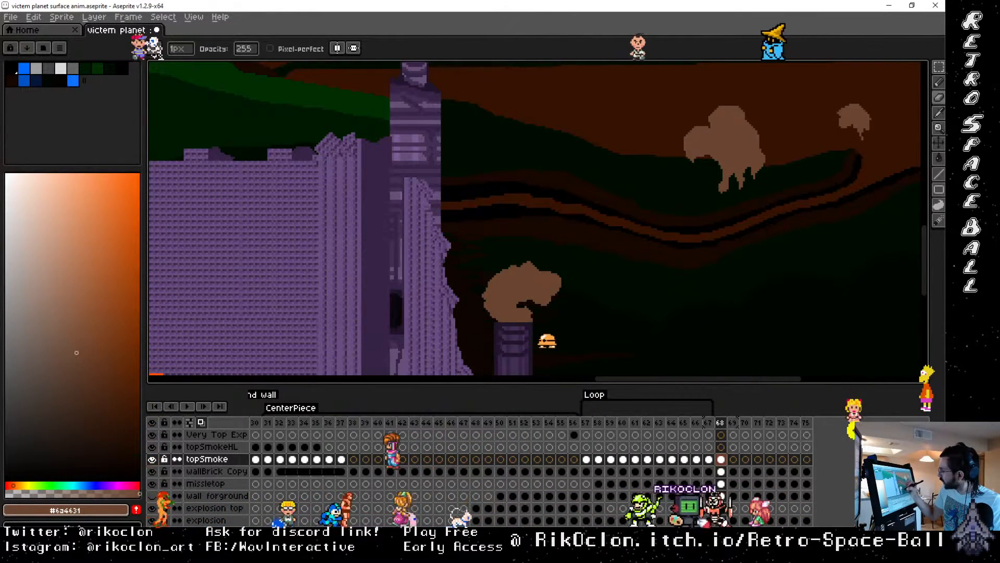
Step: On frame 68, fill out the back-right tower's smoke toward the right and erase a small notch into its lower left side
{"action": "key", "text": "space"}
{"action": "left_click_drag", "start_coordinate": [534, 223], "coordinate": [557, 345]}
{"action": "left_click_drag", "start_coordinate": [514, 124], "coordinate": [572, 328]}
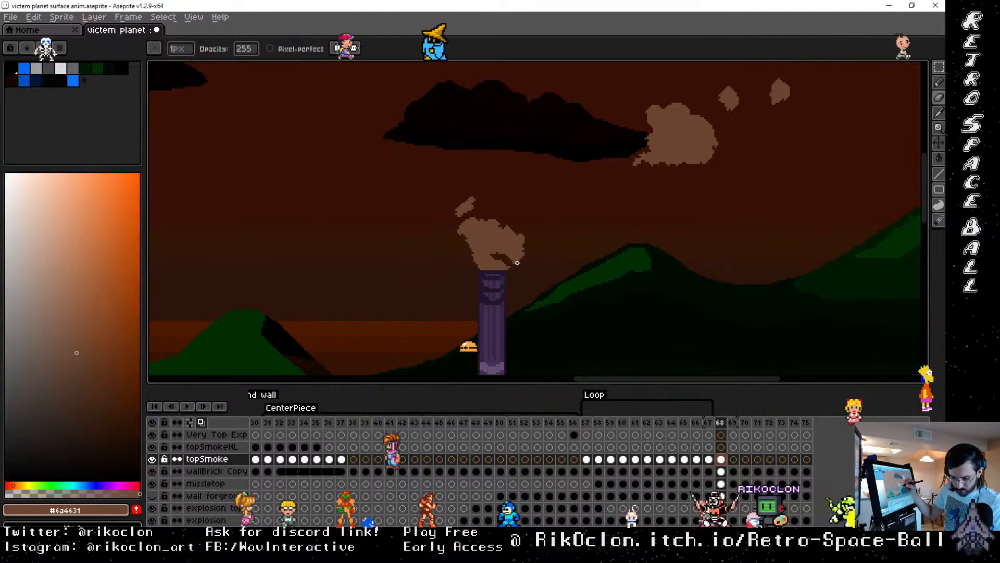
{"action": "key", "text": "e"}
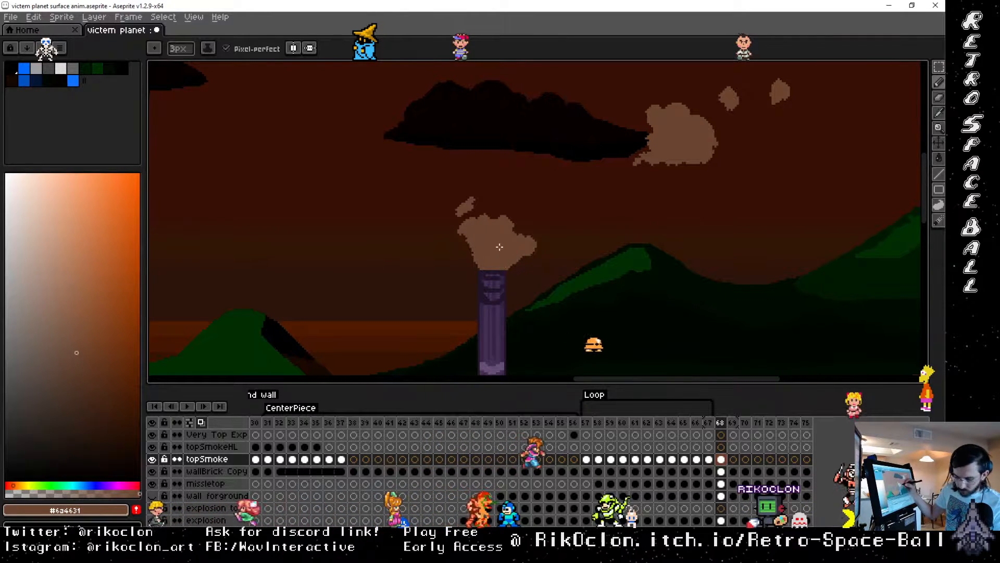
{"action": "key", "text": "b"}
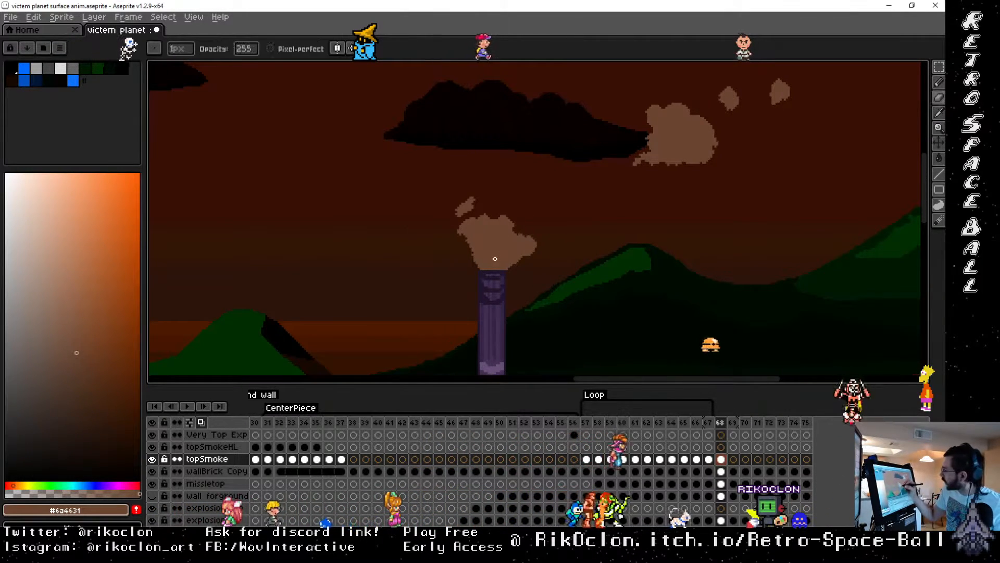
Step: Fill out the back-left tower's smoke into a rounded plume and erase a small notch at its lower right
{"action": "key", "text": "space"}
{"action": "left_click_drag", "start_coordinate": [412, 308], "coordinate": [712, 243]}
{"action": "left_click_drag", "start_coordinate": [513, 288], "coordinate": [759, 255]}
{"action": "left_click_drag", "start_coordinate": [485, 260], "coordinate": [771, 302]}
{"action": "left_click_drag", "start_coordinate": [486, 260], "coordinate": [606, 271]}
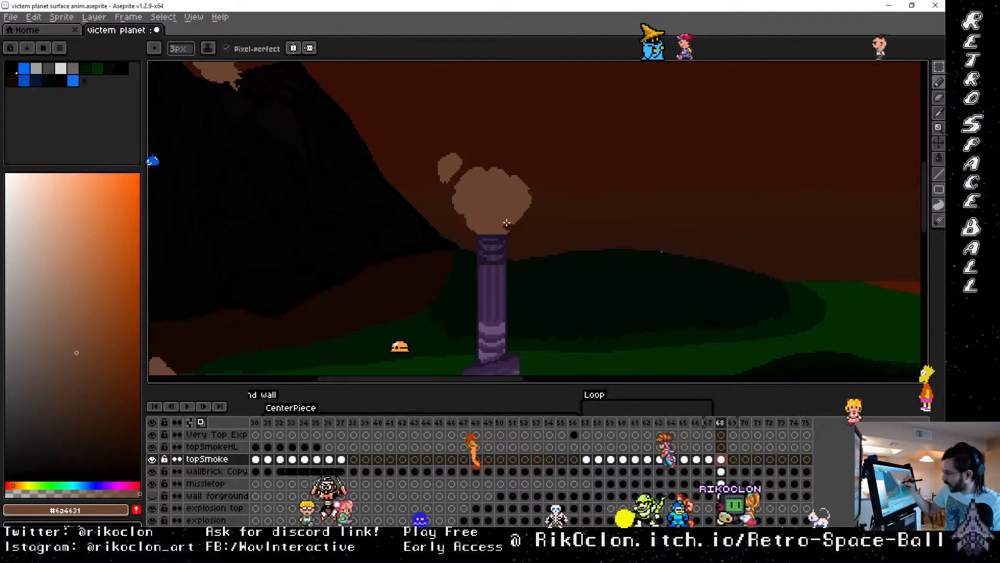
{"action": "key", "text": "e"}
{"action": "left_click_drag", "start_coordinate": [507, 227], "coordinate": [504, 229]}
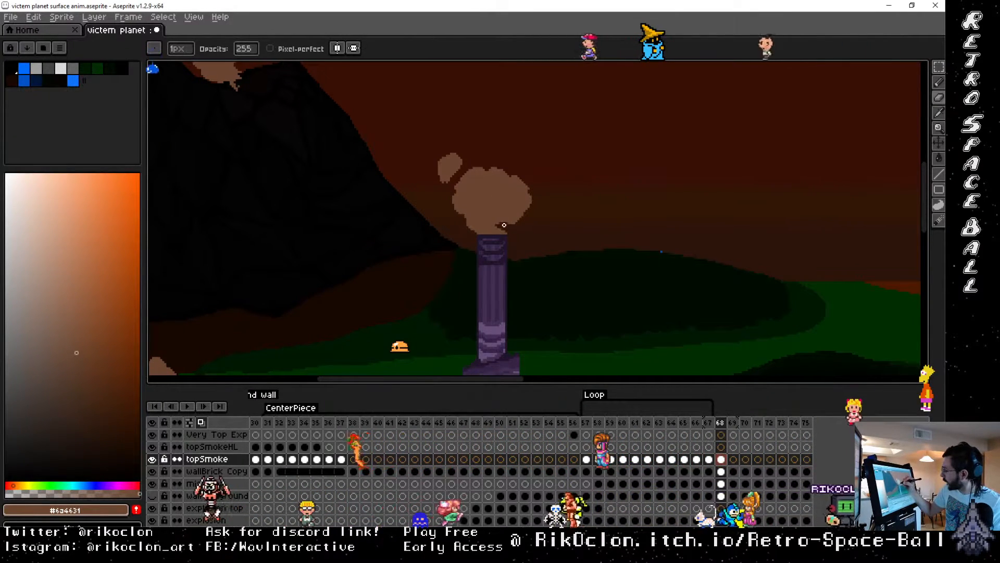
Step: Widen the front-left tower's smoke with rounded bulges and erase a notch into its lower left side
{"action": "left_click_drag", "start_coordinate": [441, 201], "coordinate": [607, 340]}
{"action": "mouse_move", "coordinate": [502, 235]}
{"action": "left_mouse_down"}
{"action": "mouse_move", "coordinate": [554, 307]}
{"action": "mouse_move", "coordinate": [600, 154]}
{"action": "left_mouse_up"}
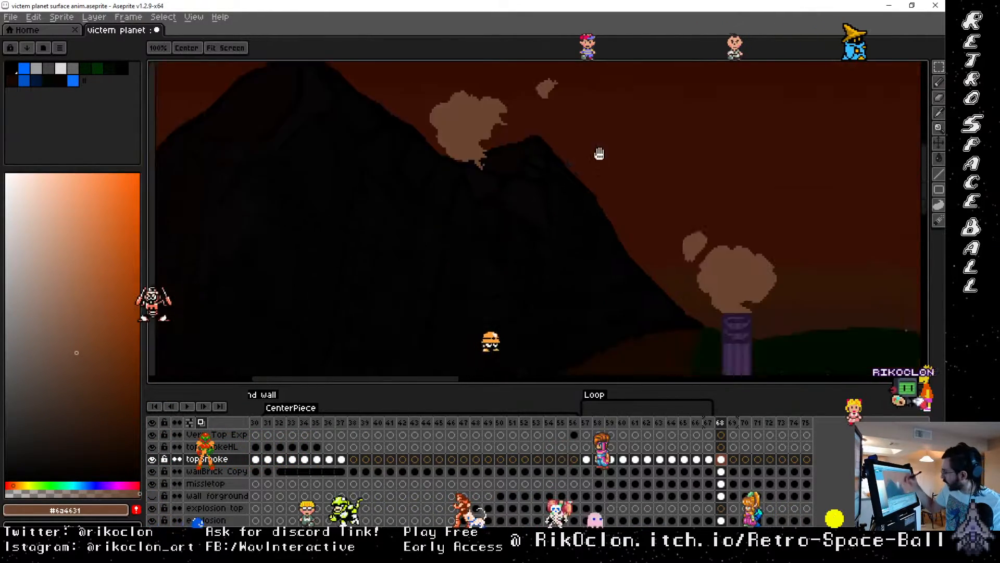
{"action": "mouse_move", "coordinate": [602, 365]}
{"action": "left_mouse_down"}
{"action": "mouse_move", "coordinate": [621, 210]}
{"action": "mouse_move", "coordinate": [620, 239]}
{"action": "left_mouse_up"}
{"action": "left_click_drag", "start_coordinate": [682, 354], "coordinate": [598, 216]}
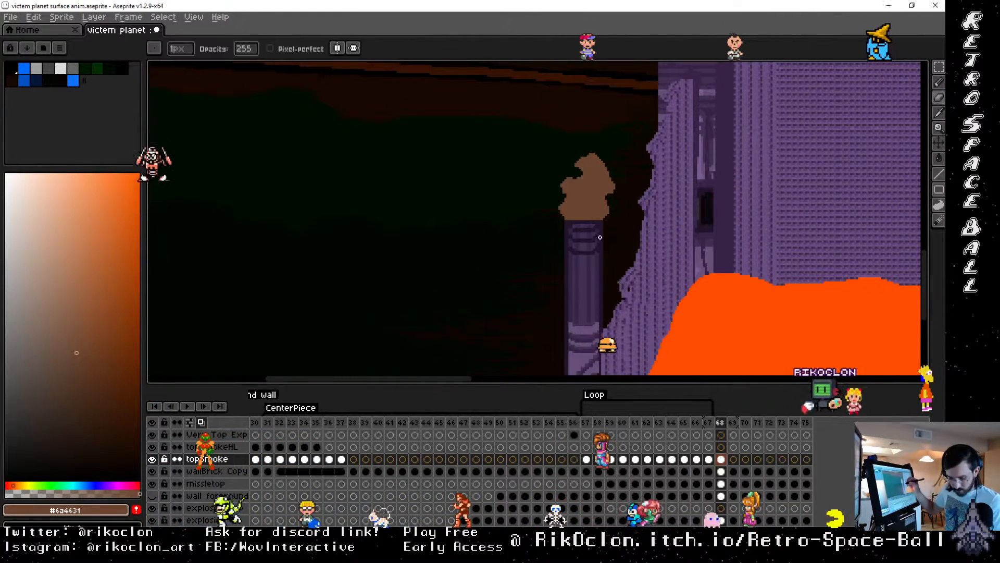
{"action": "key", "text": "b"}
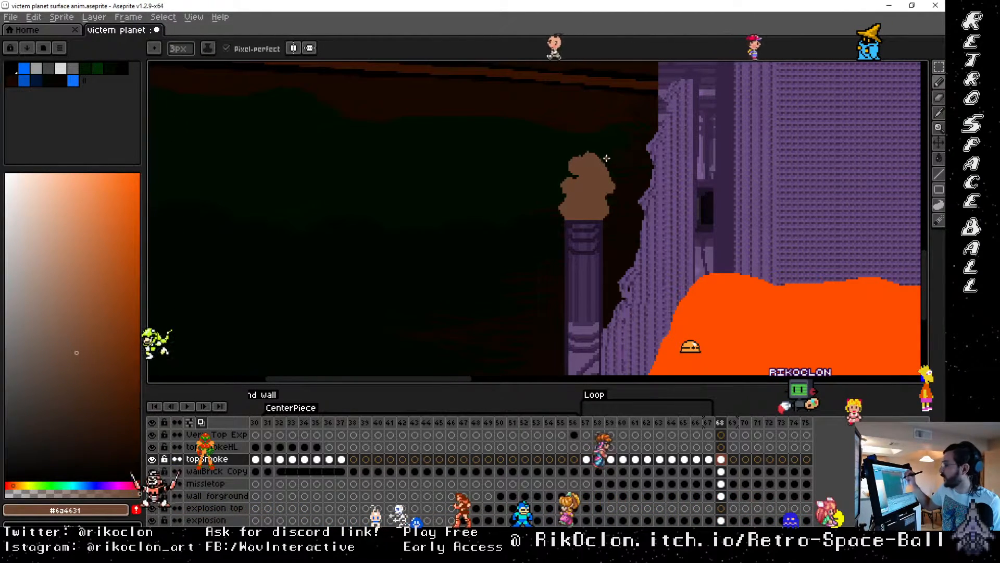
{"action": "mouse_move", "coordinate": [591, 152]}
{"action": "left_mouse_down"}
{"action": "mouse_move", "coordinate": [611, 185]}
{"action": "mouse_move", "coordinate": [587, 176]}
{"action": "mouse_move", "coordinate": [575, 184]}
{"action": "mouse_move", "coordinate": [572, 175]}
{"action": "mouse_move", "coordinate": [565, 204]}
{"action": "left_mouse_up"}
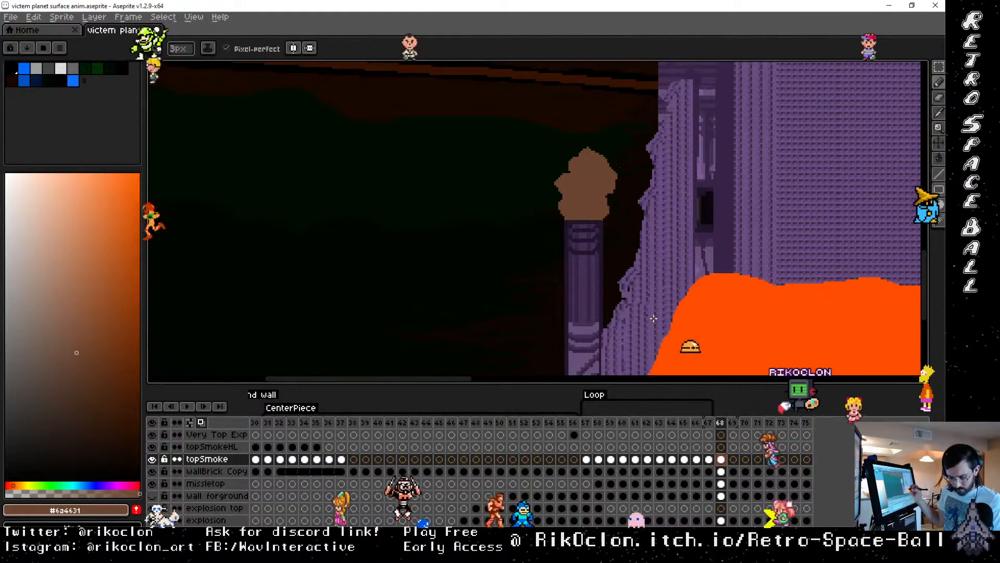
{"action": "key", "text": "e"}
{"action": "left_click_drag", "start_coordinate": [609, 197], "coordinate": [606, 212]}
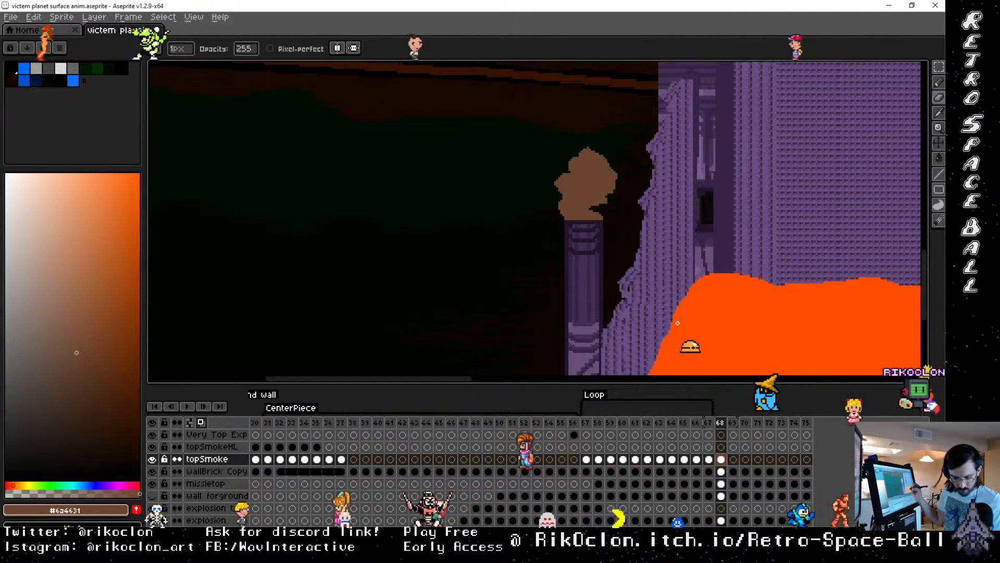
{"action": "key", "text": "v"}
{"action": "key", "text": "e"}
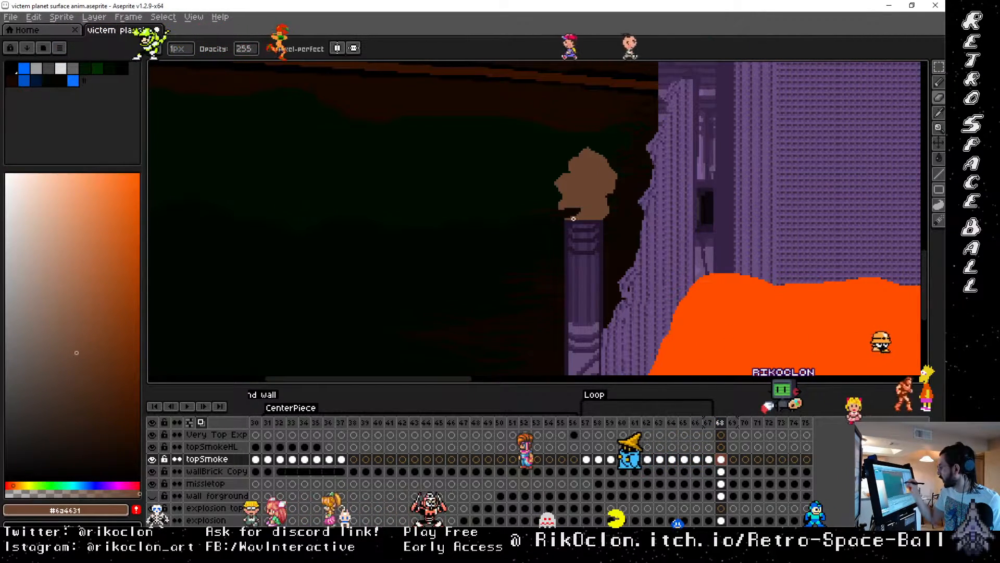
Step: Carry the topSmoke drawing from frame 68 into frame 69 by linking the two cels, and unlink the frame 69 cel
{"action": "left_click", "coordinate": [734, 461]}
{"action": "right_click", "coordinate": [734, 461]}
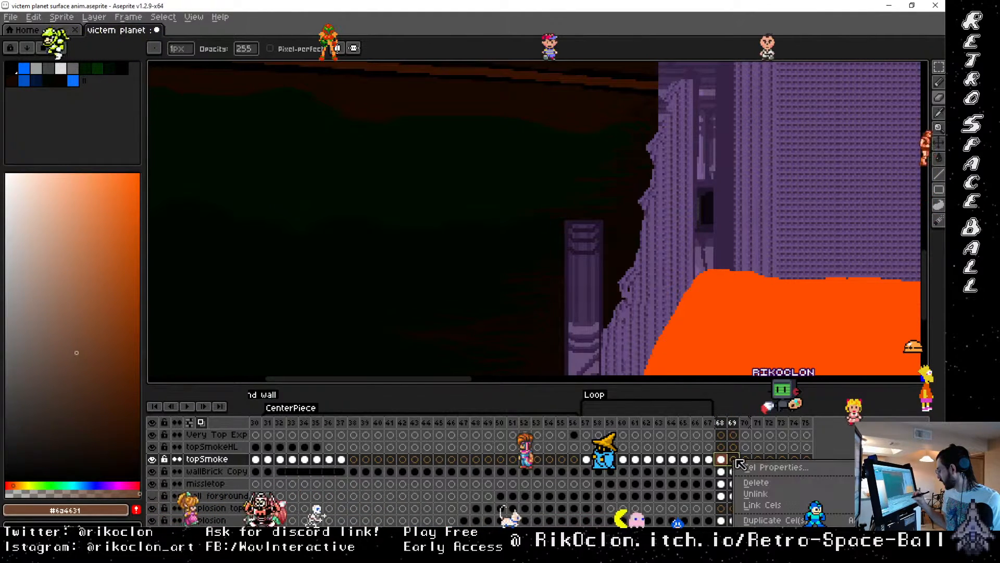
{"action": "left_click", "coordinate": [759, 504]}
{"action": "left_click", "coordinate": [736, 460]}
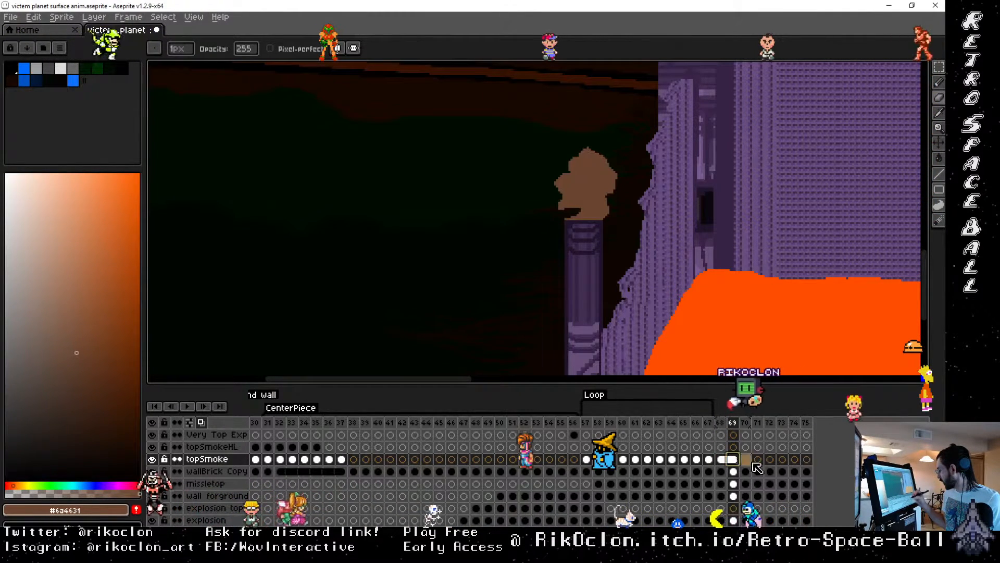
{"action": "right_click", "coordinate": [736, 459]}
{"action": "left_click", "coordinate": [767, 495]}
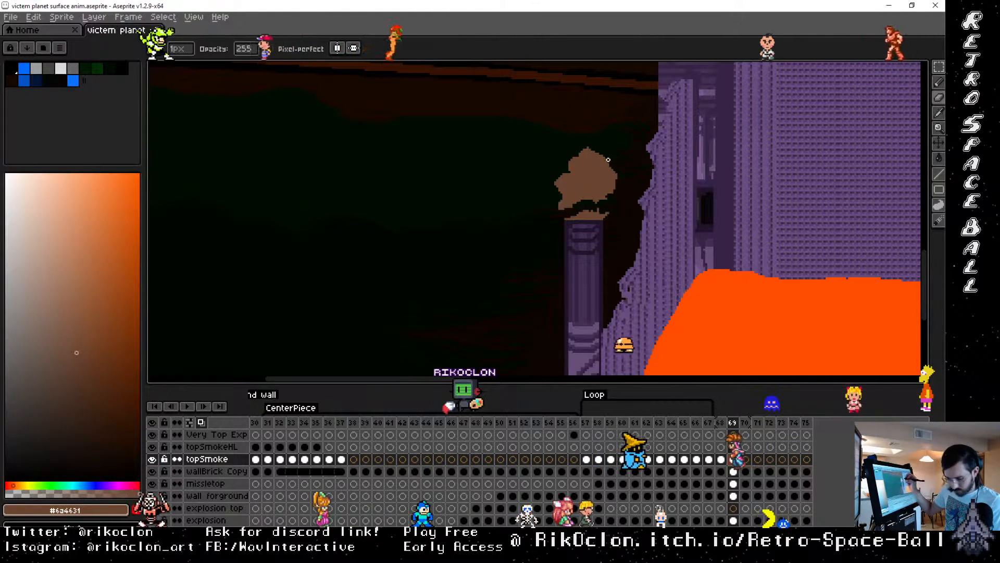
Step: On frame 69, enlarge the front-left tower's smoke into a rounded puff and erase its underside to separate it from the tower
{"action": "key", "text": "b"}
{"action": "mouse_move", "coordinate": [568, 163]}
{"action": "left_mouse_down"}
{"action": "mouse_move", "coordinate": [553, 170]}
{"action": "mouse_move", "coordinate": [566, 166]}
{"action": "mouse_move", "coordinate": [573, 143]}
{"action": "mouse_move", "coordinate": [595, 153]}
{"action": "mouse_move", "coordinate": [599, 139]}
{"action": "mouse_move", "coordinate": [613, 165]}
{"action": "left_mouse_up"}
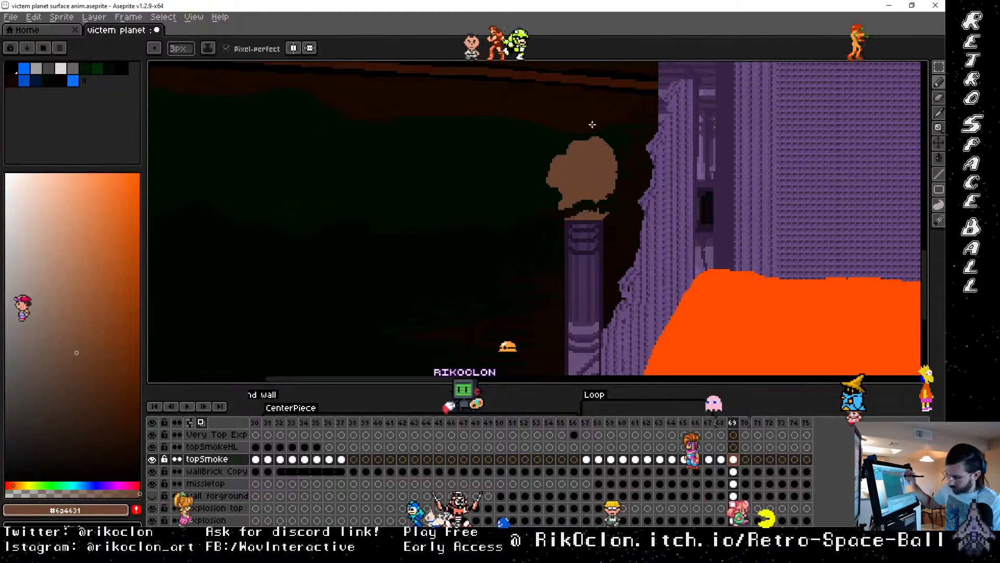
{"action": "key", "text": "m"}
{"action": "key", "text": "e"}
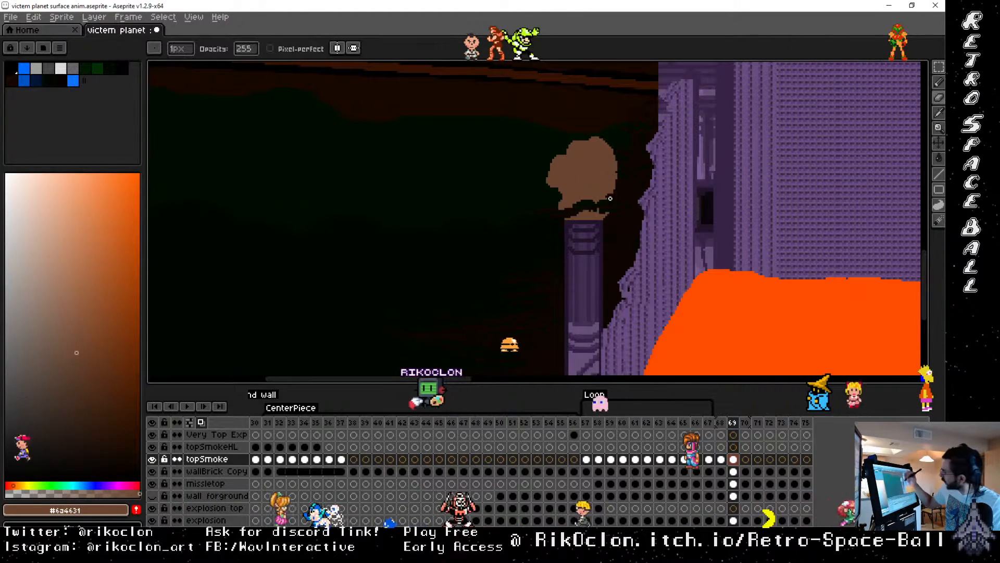
{"action": "left_click_drag", "start_coordinate": [597, 191], "coordinate": [601, 188]}
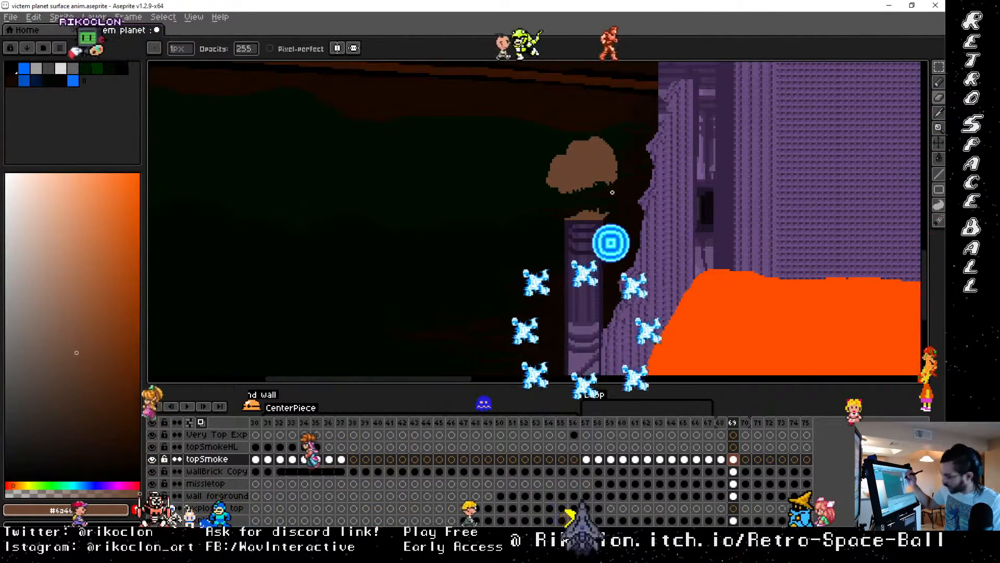
Step: Move the detached puff above the front-left tower slightly up and to the left, and clear the selection
{"action": "key", "text": "v"}
{"action": "mouse_move", "coordinate": [508, 120]}
{"action": "left_mouse_down"}
{"action": "mouse_move", "coordinate": [628, 187]}
{"action": "mouse_move", "coordinate": [627, 199]}
{"action": "mouse_move", "coordinate": [602, 167]}
{"action": "left_mouse_up"}
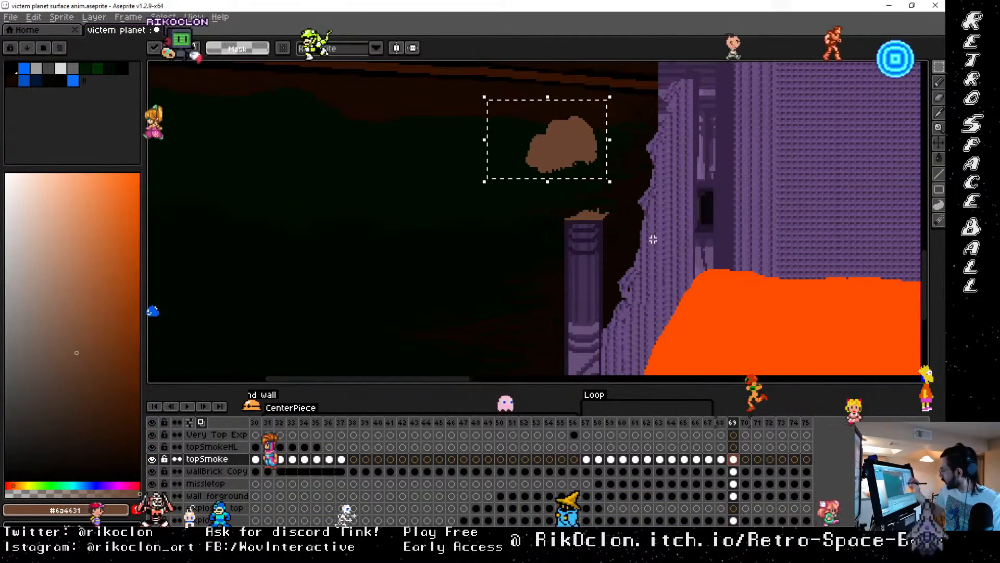
{"action": "left_click_drag", "start_coordinate": [760, 209], "coordinate": [429, 251]}
{"action": "left_click_drag", "start_coordinate": [805, 288], "coordinate": [415, 312]}
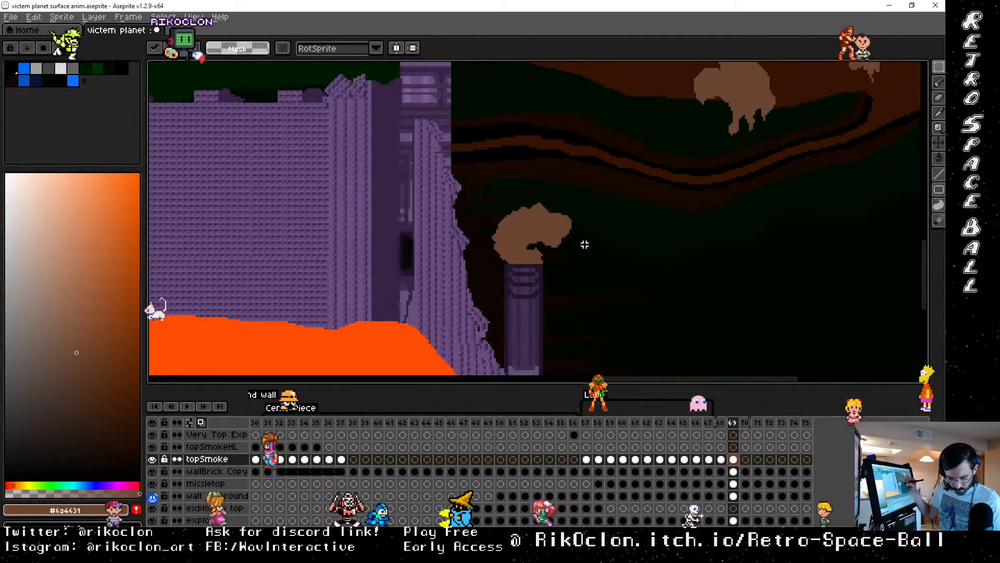
{"action": "key", "text": "ctrl+d"}
Step: Add rounded lobes to the front-right tower's smoke and erase a gap that detaches the puff from the tower
{"action": "key", "text": "b"}
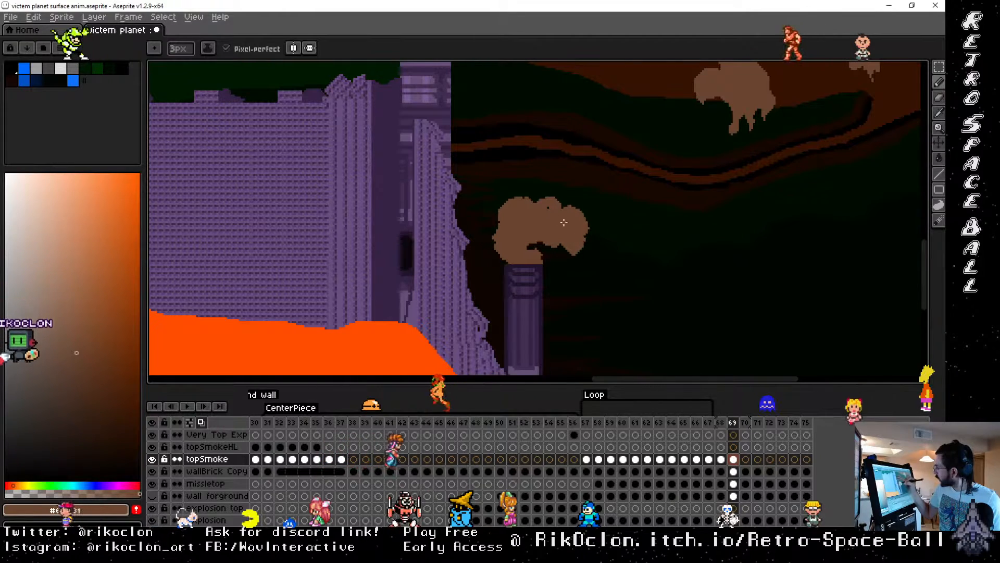
{"action": "key", "text": "e"}
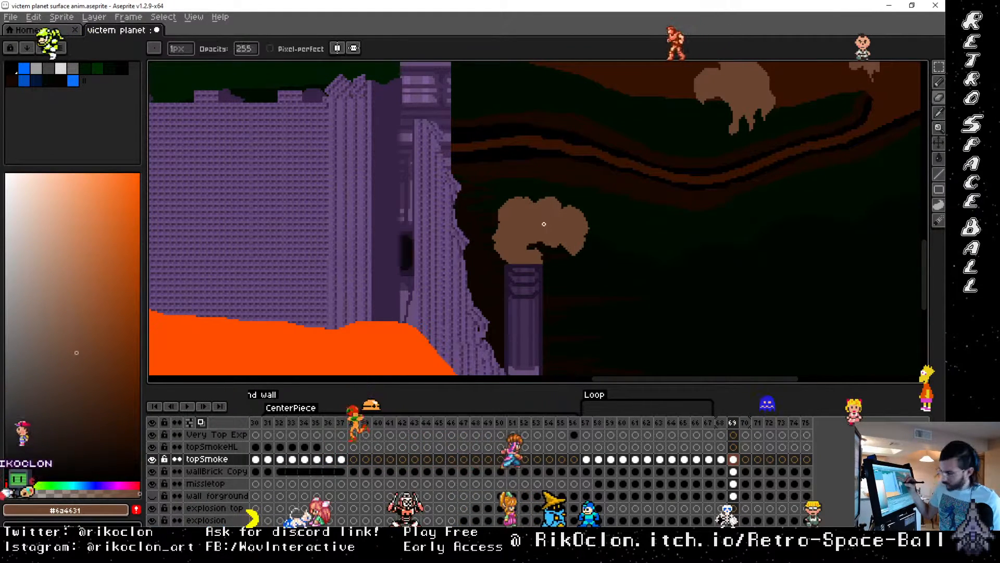
{"action": "left_click_drag", "start_coordinate": [529, 245], "coordinate": [505, 247]}
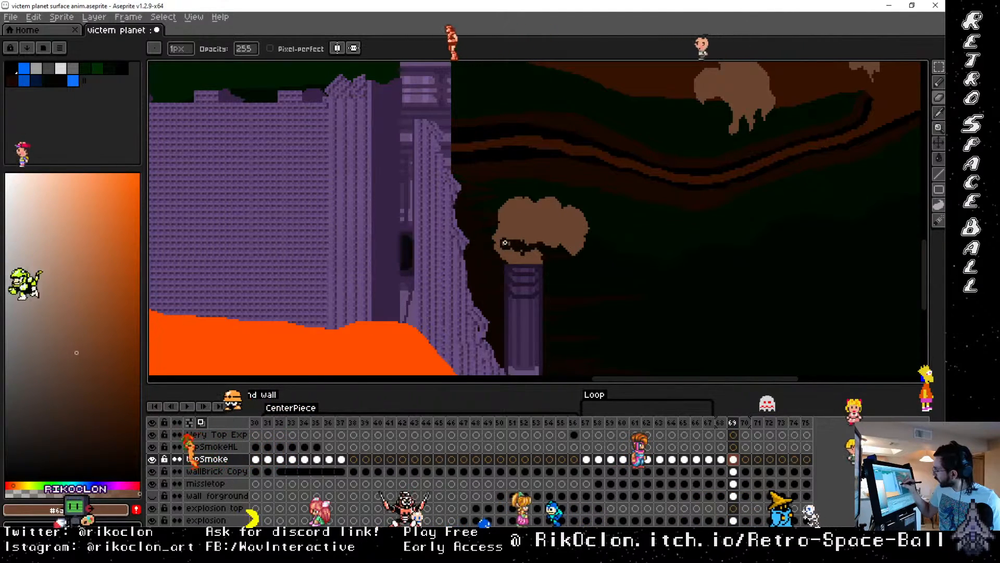
{"action": "left_click_drag", "start_coordinate": [511, 244], "coordinate": [553, 247]}
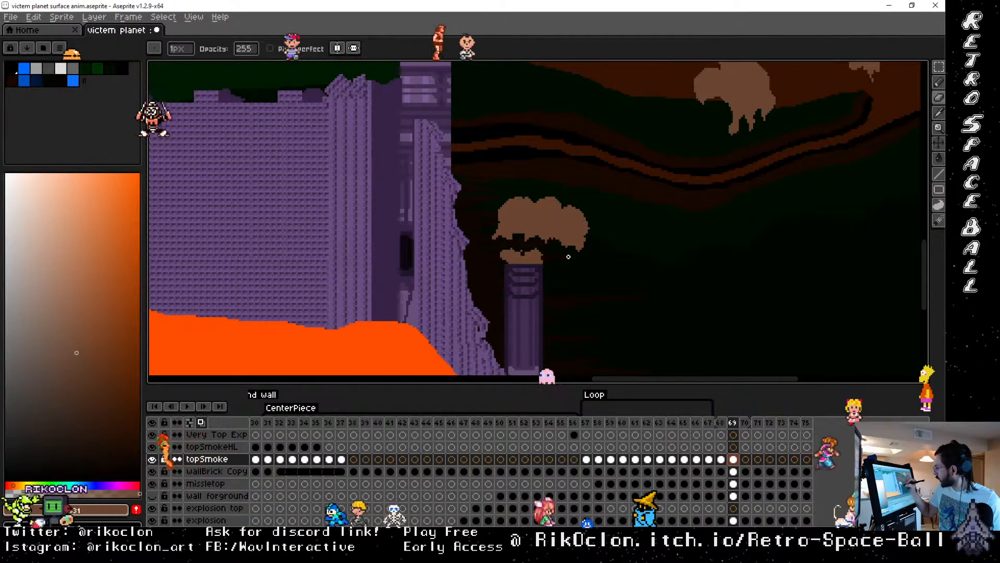
Step: Move the detached front-right puff up and to the right, leaving the smoke remnant on the tower top
{"action": "key", "text": "m"}
{"action": "mouse_move", "coordinate": [479, 161]}
{"action": "left_mouse_down"}
{"action": "mouse_move", "coordinate": [536, 214]}
{"action": "mouse_move", "coordinate": [607, 246]}
{"action": "mouse_move", "coordinate": [563, 208]}
{"action": "left_mouse_up"}
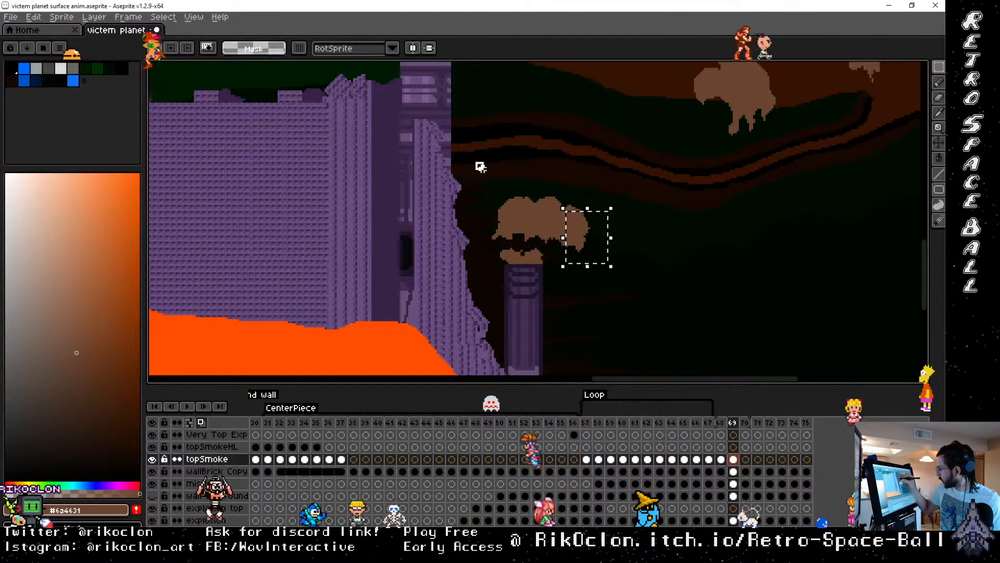
{"action": "left_click_drag", "start_coordinate": [474, 161], "coordinate": [627, 216]}
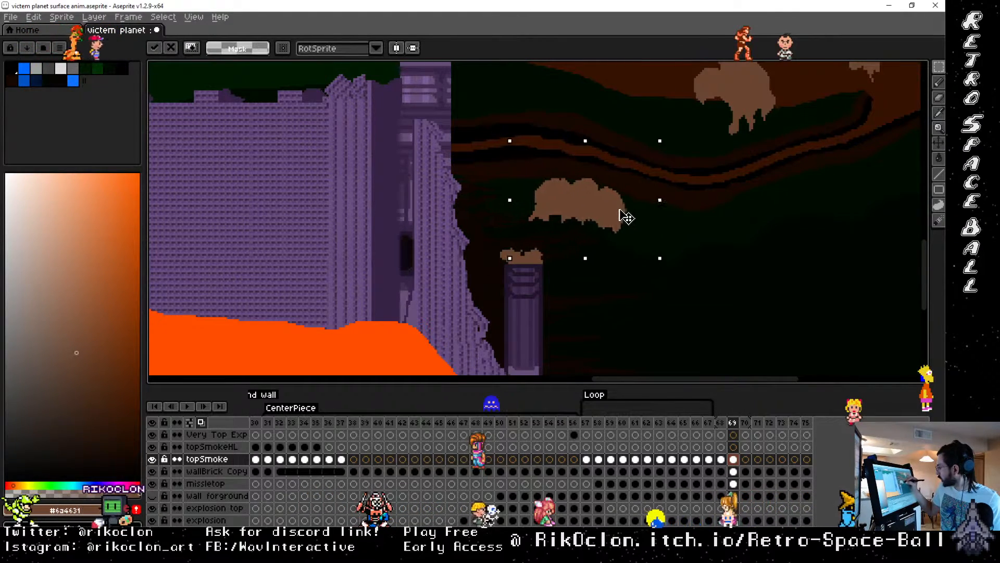
{"action": "left_click", "coordinate": [632, 275]}
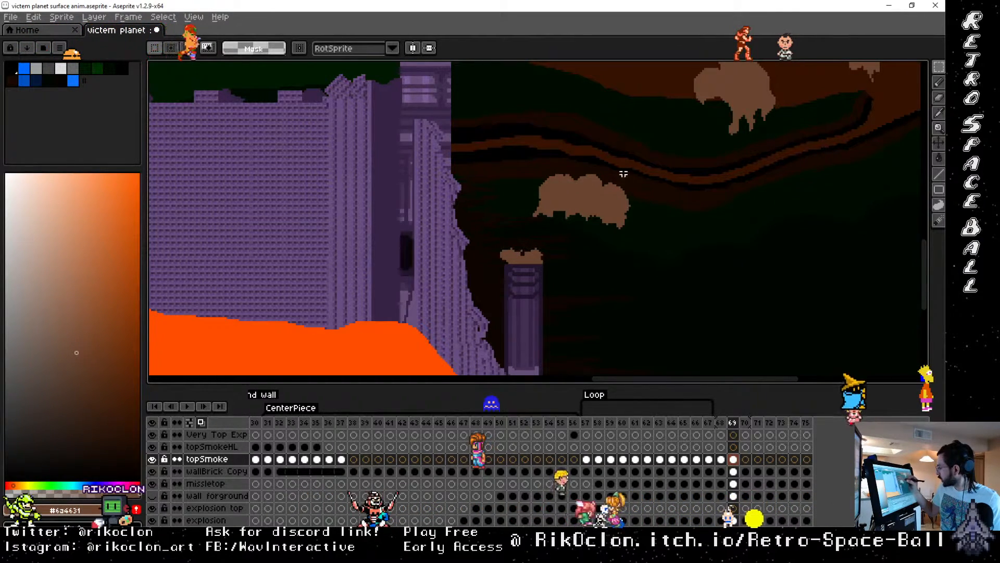
Step: Enlarge the back-right tower's smoke upward and outward, and erase a gap between the puff and the tower top
{"action": "left_click_drag", "start_coordinate": [623, 173], "coordinate": [652, 265]}
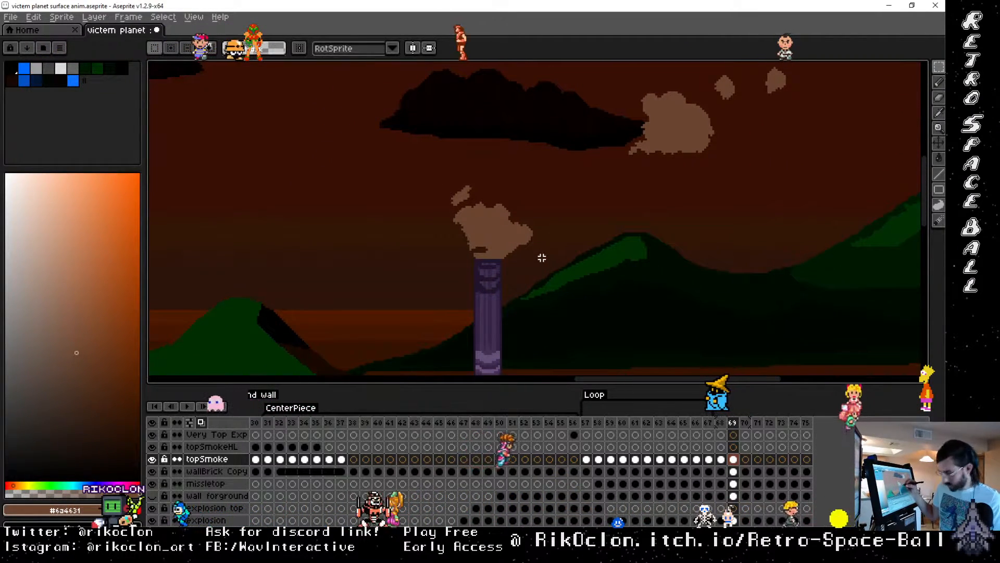
{"action": "key", "text": "b"}
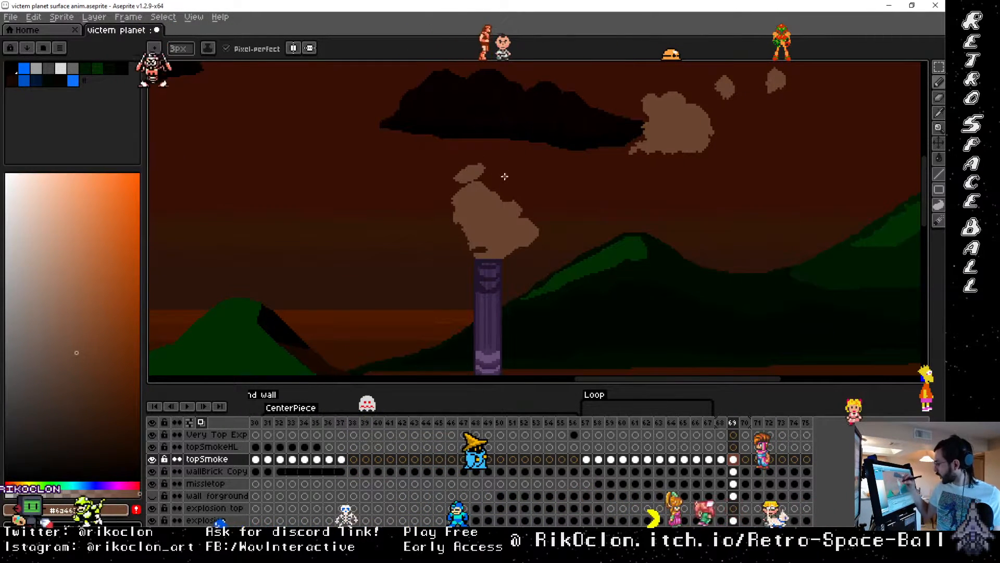
{"action": "key", "text": "b"}
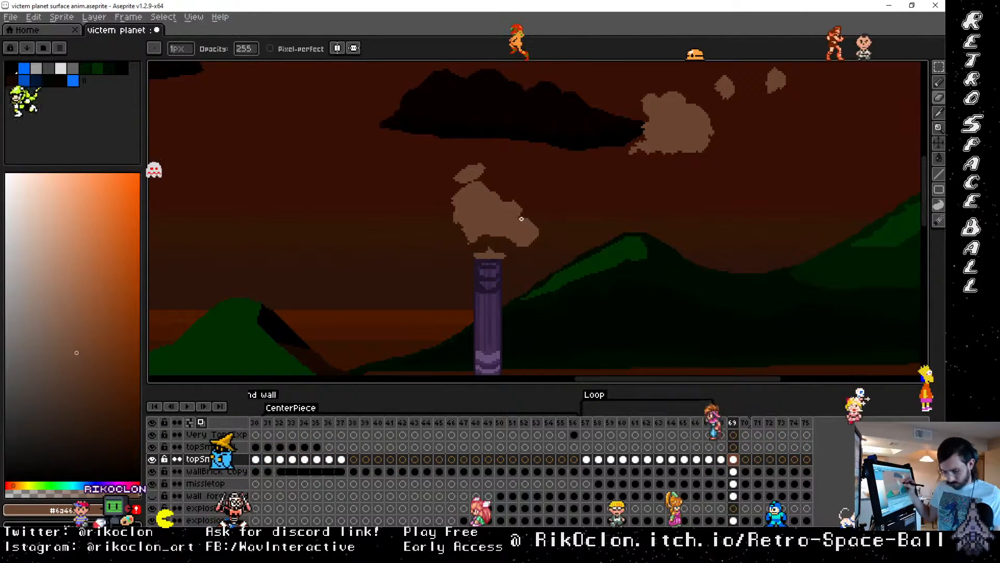
Step: Move the detached back-right puff up and to the right, and draw small jagged wisps on the tower top
{"action": "key", "text": "m"}
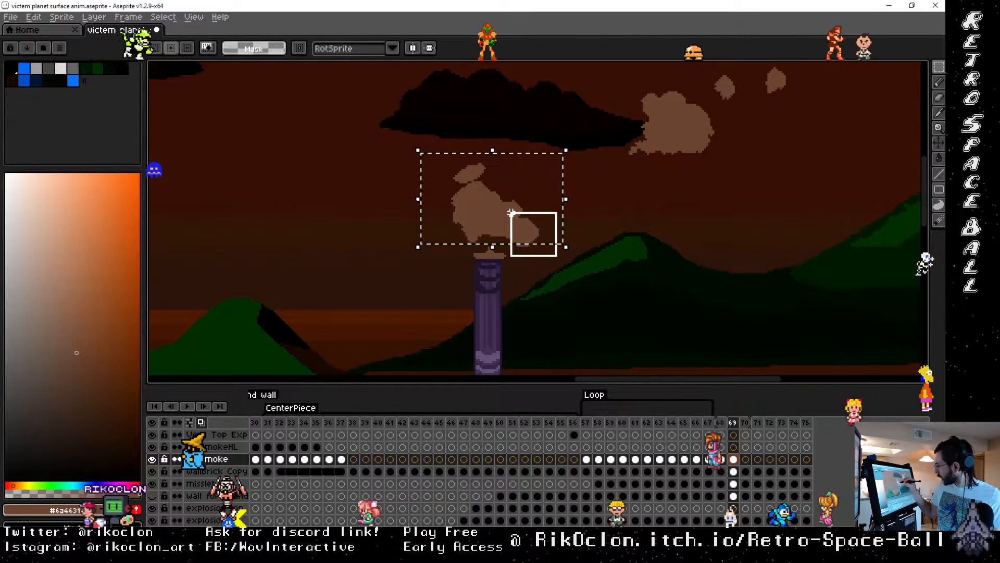
{"action": "left_click_drag", "start_coordinate": [511, 212], "coordinate": [570, 215]}
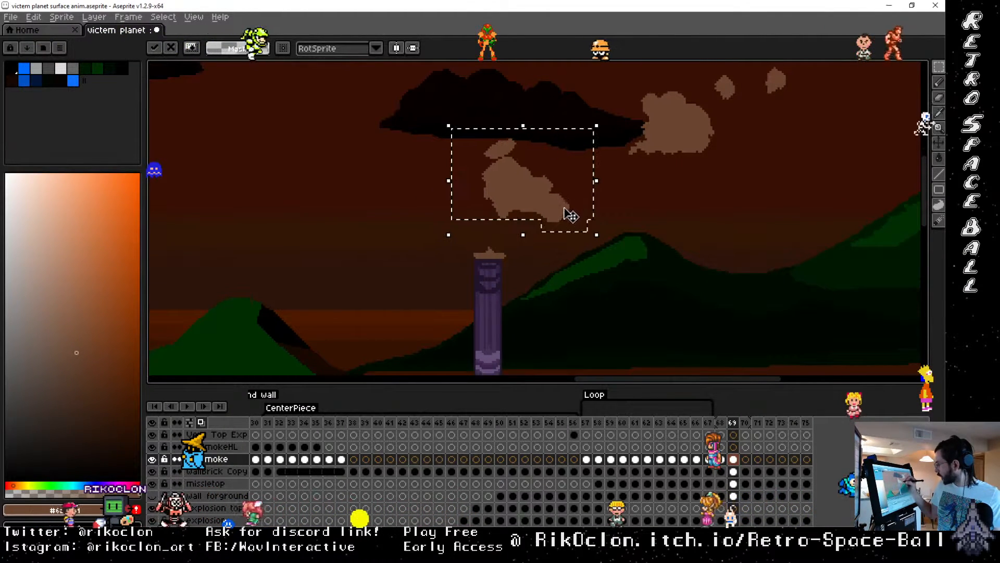
{"action": "key", "text": "ctrl+d"}
{"action": "key", "text": "b"}
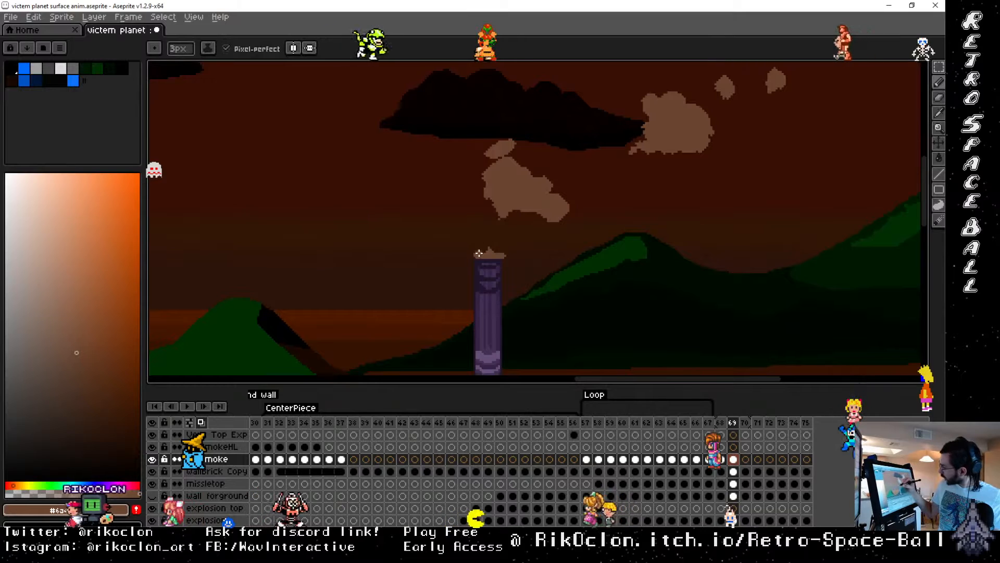
{"action": "left_click_drag", "start_coordinate": [479, 253], "coordinate": [478, 246]}
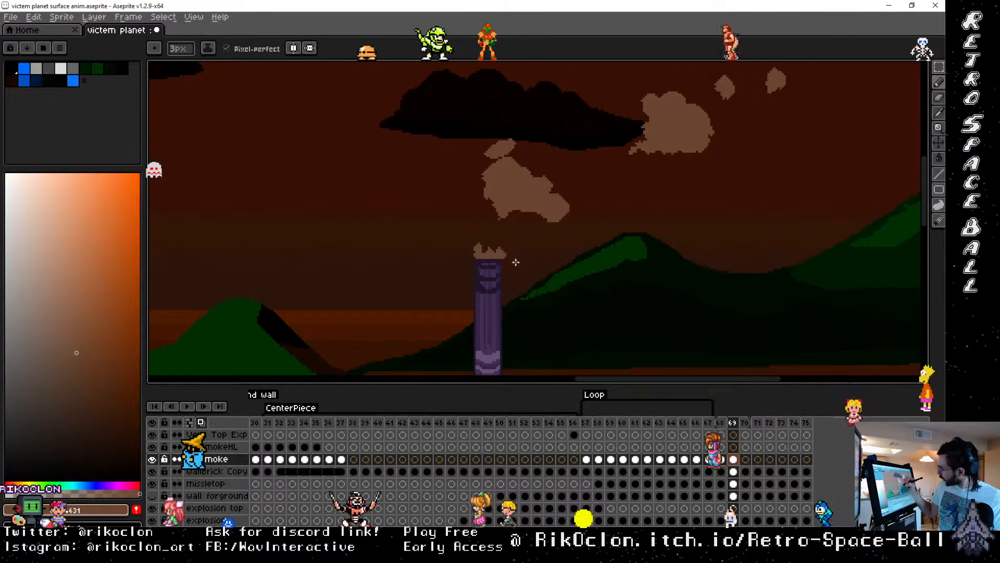
Step: Enlarge the back-left tower's smoke and its small wisp upward and to the left, and erase a gap above the tower top
{"action": "key", "text": "h"}
{"action": "left_click_drag", "start_coordinate": [440, 313], "coordinate": [727, 259]}
{"action": "left_click_drag", "start_coordinate": [461, 290], "coordinate": [890, 250]}
{"action": "left_click_drag", "start_coordinate": [445, 267], "coordinate": [677, 332]}
{"action": "left_click_drag", "start_coordinate": [557, 276], "coordinate": [564, 284]}
{"action": "key", "text": "b"}
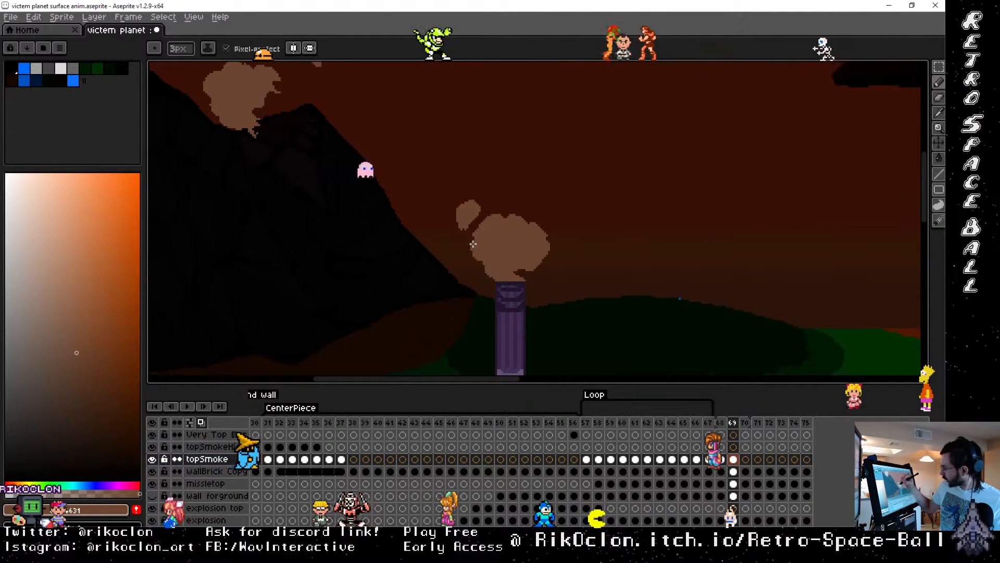
{"action": "mouse_move", "coordinate": [496, 207]}
{"action": "left_mouse_down"}
{"action": "mouse_move", "coordinate": [530, 209]}
{"action": "mouse_move", "coordinate": [551, 227]}
{"action": "mouse_move", "coordinate": [542, 219]}
{"action": "mouse_move", "coordinate": [545, 247]}
{"action": "mouse_move", "coordinate": [525, 222]}
{"action": "mouse_move", "coordinate": [481, 222]}
{"action": "mouse_move", "coordinate": [475, 241]}
{"action": "mouse_move", "coordinate": [488, 205]}
{"action": "mouse_move", "coordinate": [527, 210]}
{"action": "left_mouse_up"}
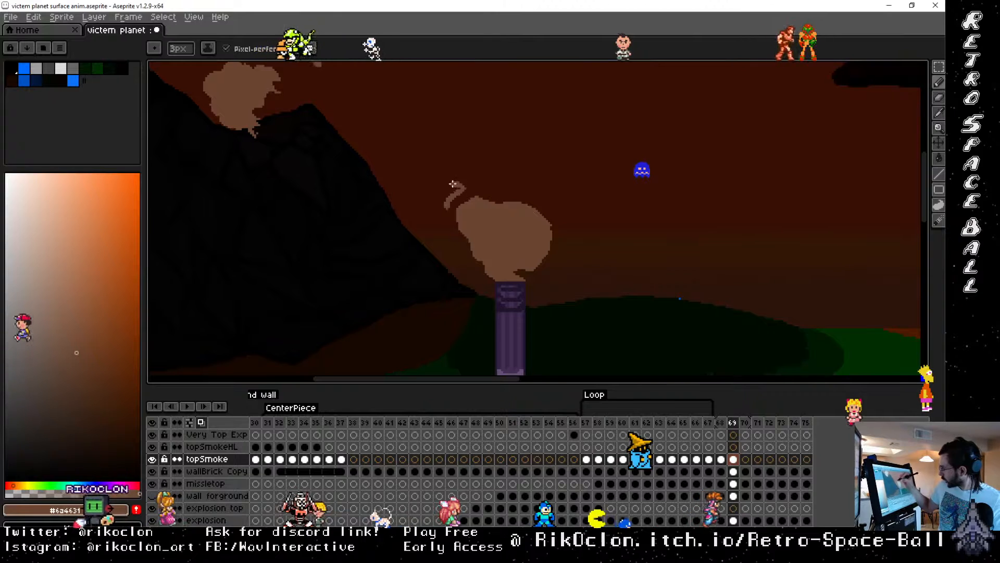
{"action": "mouse_move", "coordinate": [448, 204]}
{"action": "left_mouse_down"}
{"action": "mouse_move", "coordinate": [443, 194]}
{"action": "mouse_move", "coordinate": [455, 188]}
{"action": "left_mouse_up"}
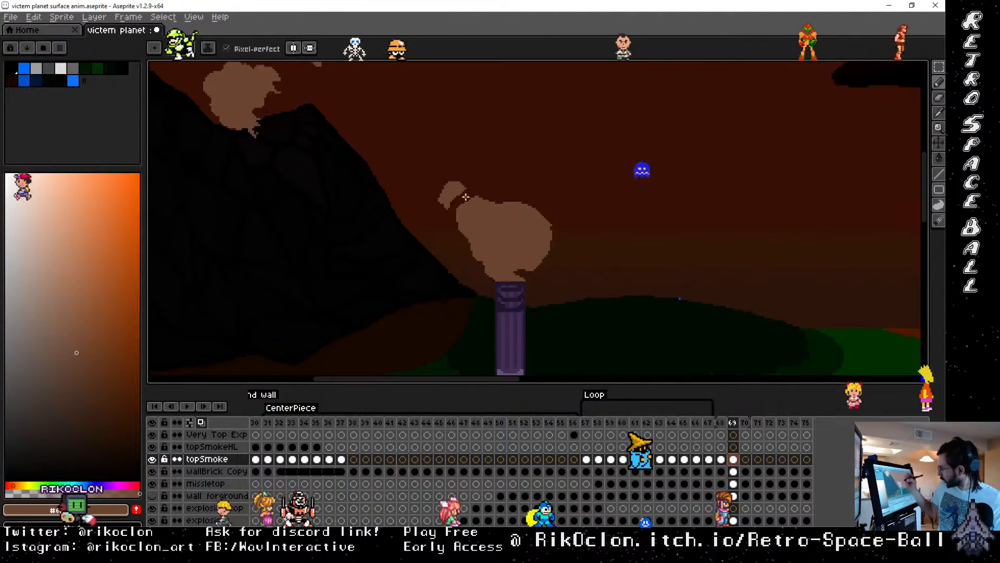
{"action": "key", "text": "e"}
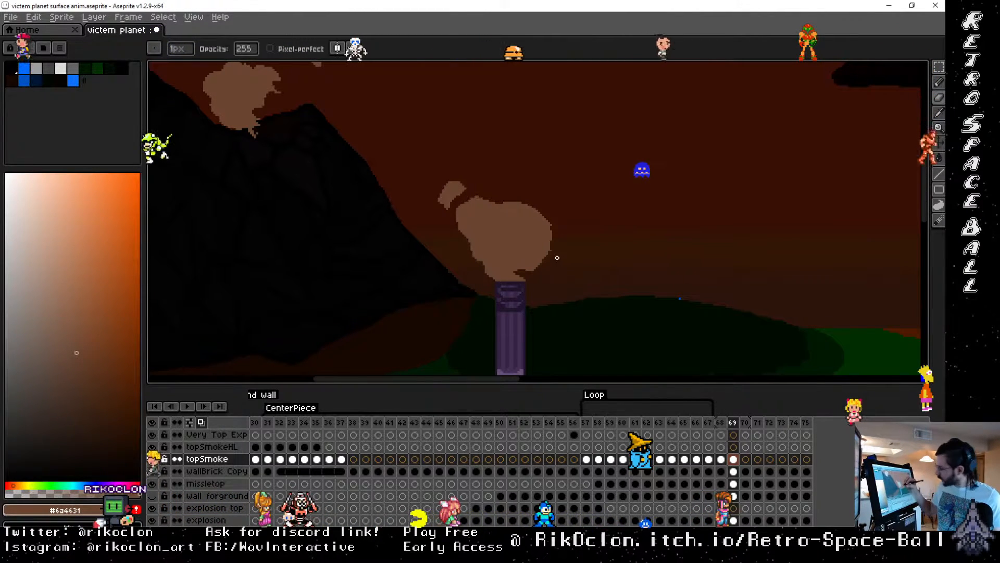
{"action": "left_click_drag", "start_coordinate": [510, 268], "coordinate": [488, 259]}
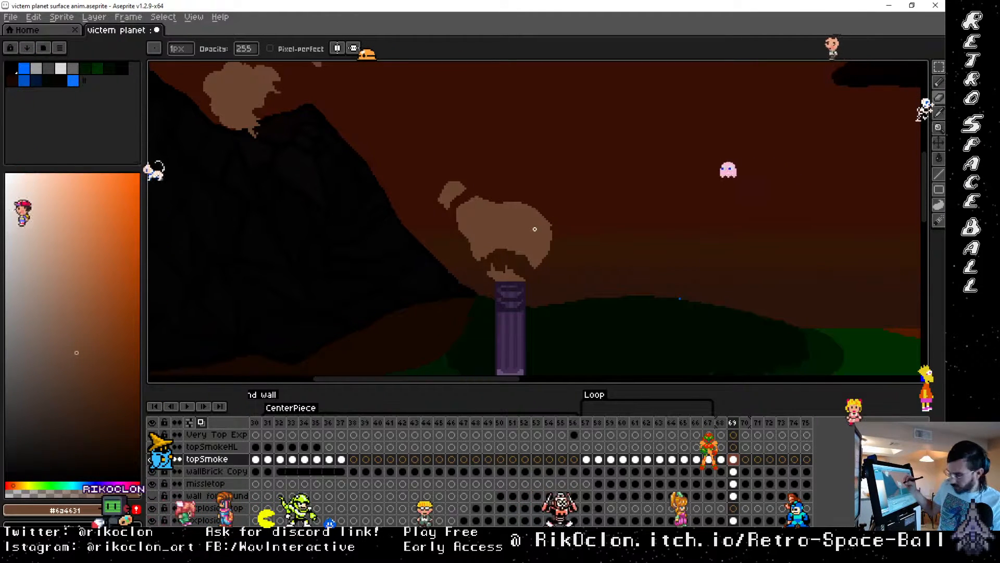
Step: Move the detached back-left puff up and to the left, and trim the jagged smoke remnant on the tower top
{"action": "key", "text": "m"}
{"action": "left_click_drag", "start_coordinate": [411, 151], "coordinate": [512, 214]}
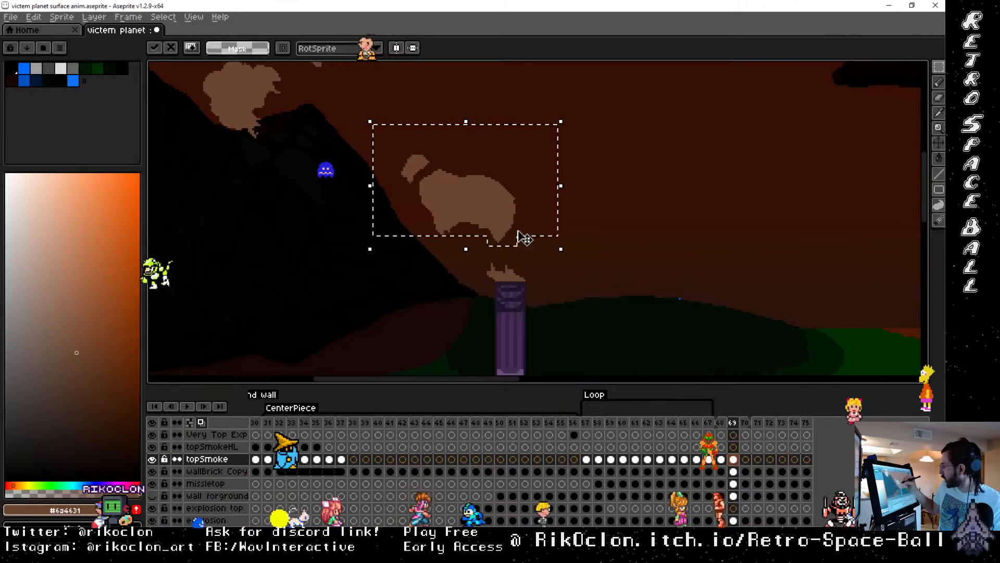
{"action": "left_click", "coordinate": [549, 262]}
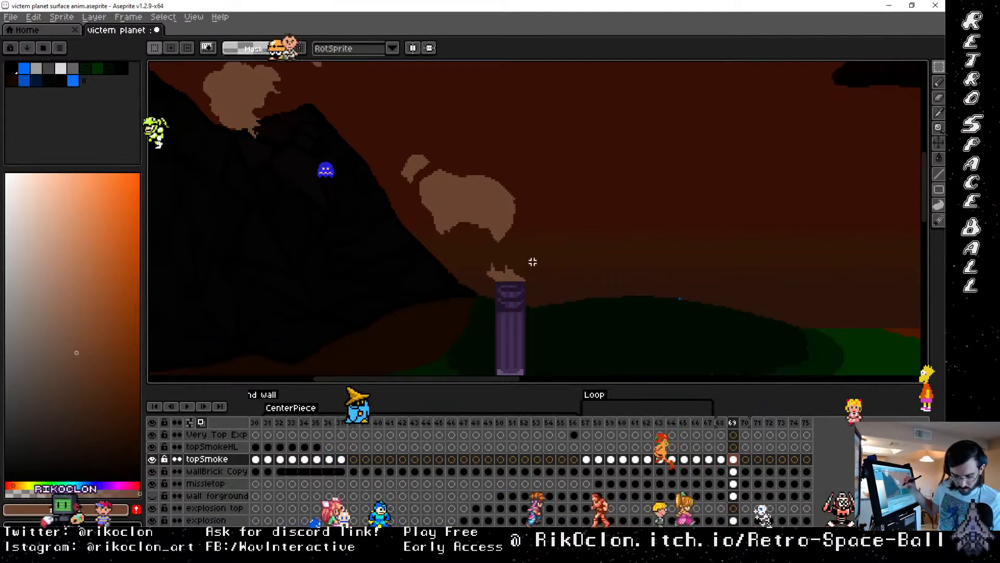
{"action": "key", "text": "b"}
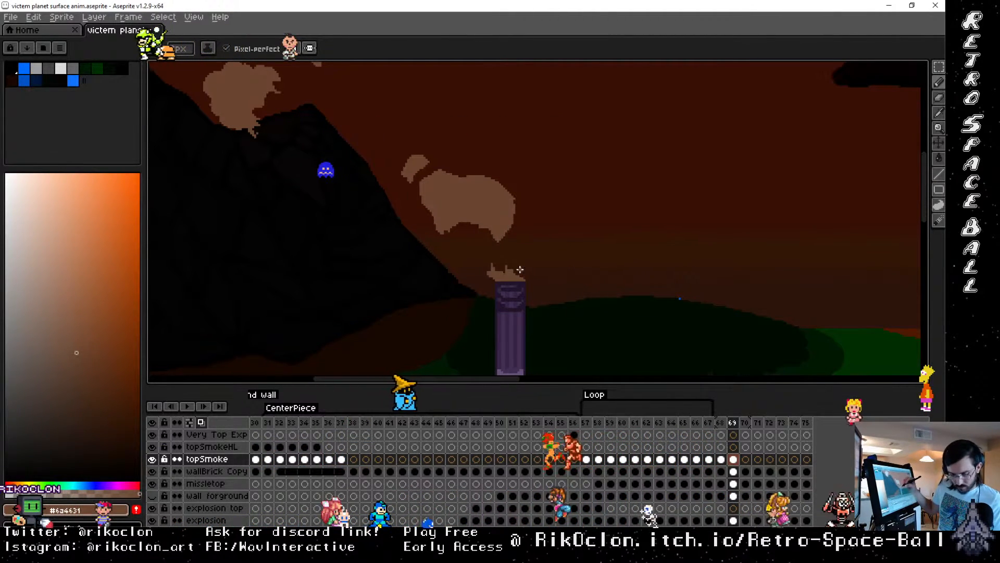
{"action": "key", "text": "e"}
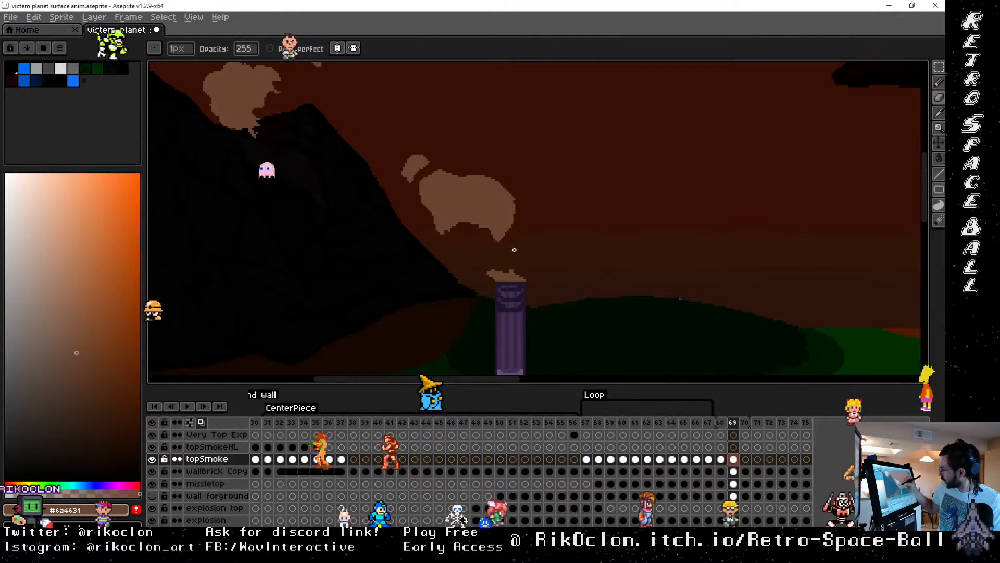
Step: Compare the front-left tower's smoke in frames 68 and 69, and examine all the smoke puffs across the whole scene
{"action": "key", "text": "space"}
{"action": "left_click_drag", "start_coordinate": [594, 328], "coordinate": [646, 130]}
{"action": "mouse_move", "coordinate": [618, 351]}
{"action": "left_mouse_down"}
{"action": "mouse_move", "coordinate": [714, 170]}
{"action": "mouse_move", "coordinate": [706, 227]}
{"action": "left_mouse_up"}
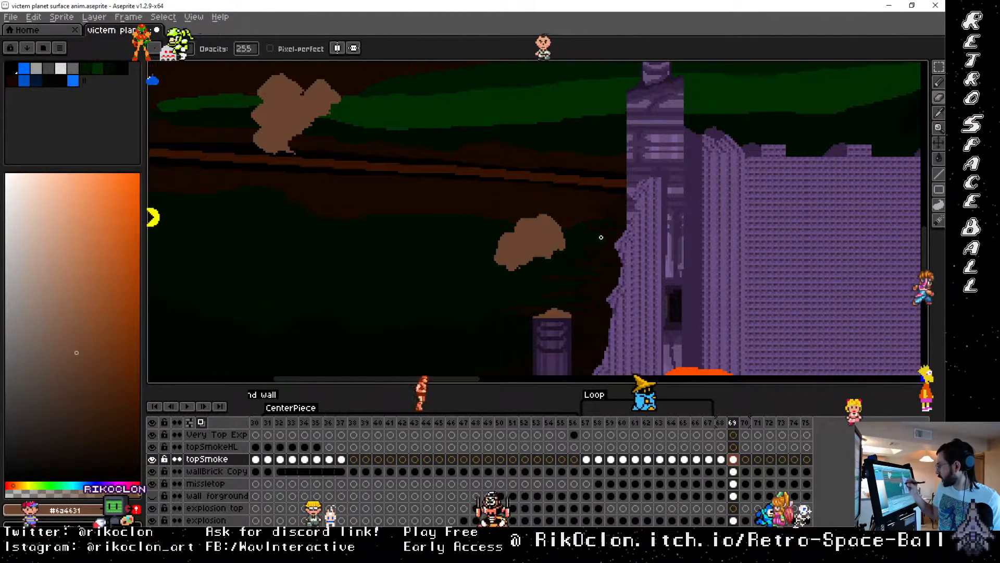
{"action": "left_click_drag", "start_coordinate": [697, 242], "coordinate": [579, 241]}
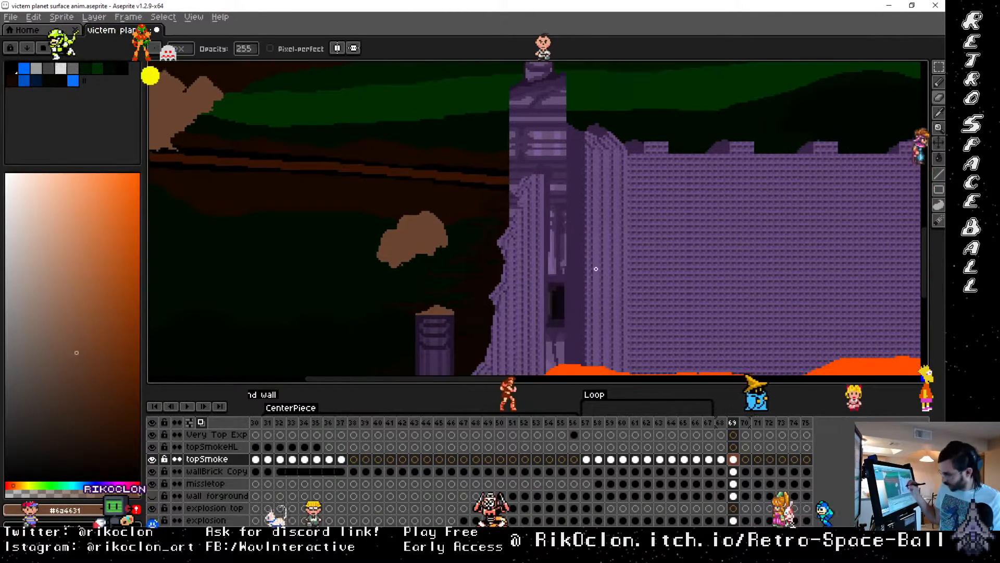
{"action": "left_click", "coordinate": [723, 423]}
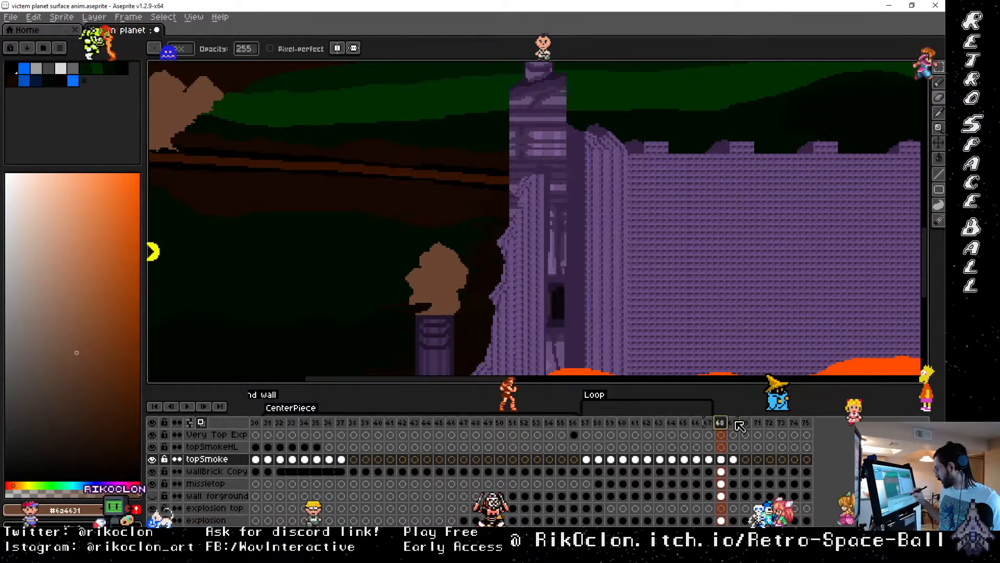
{"action": "left_click", "coordinate": [735, 422]}
{"action": "key", "text": "1"}
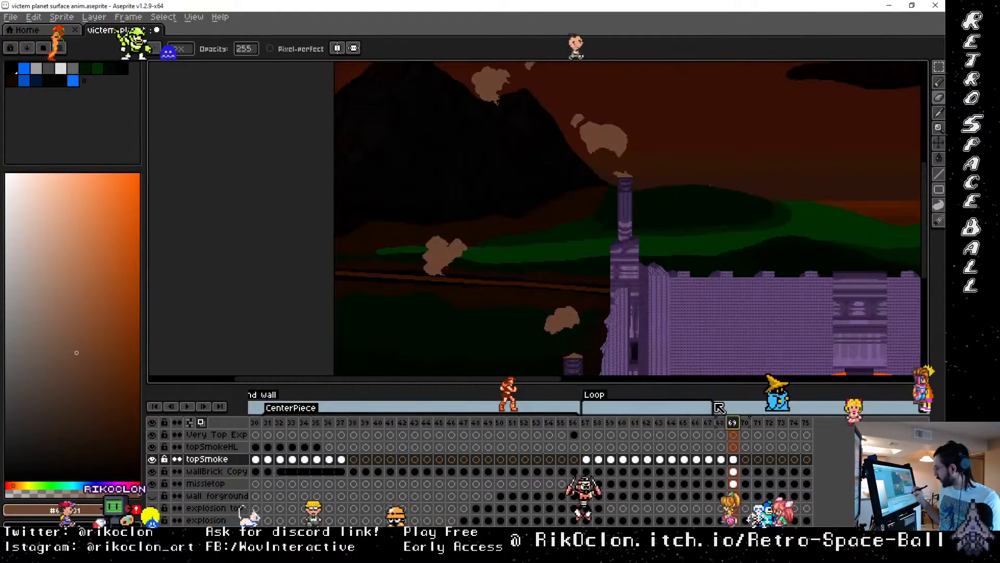
{"action": "key", "text": "1"}
{"action": "left_click_drag", "start_coordinate": [802, 322], "coordinate": [604, 252]}
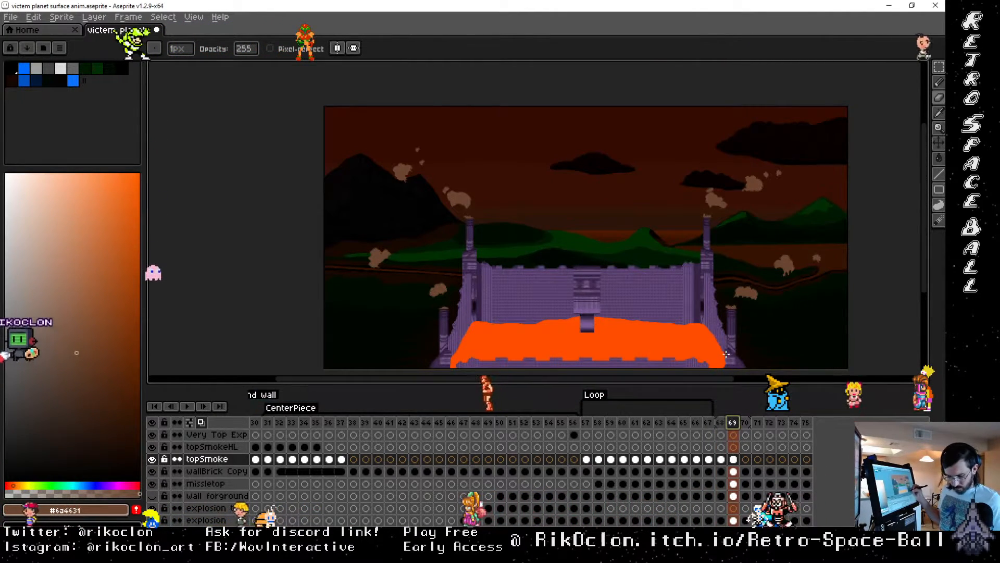
Step: Shift the older drifting puffs and small wisps on the scene's right side farther up and to the right in frame 69
{"action": "key", "text": "m"}
{"action": "mouse_move", "coordinate": [804, 224]}
{"action": "left_mouse_down"}
{"action": "mouse_move", "coordinate": [847, 286]}
{"action": "mouse_move", "coordinate": [838, 255]}
{"action": "mouse_move", "coordinate": [792, 264]}
{"action": "mouse_move", "coordinate": [803, 264]}
{"action": "left_mouse_up"}
{"action": "mouse_move", "coordinate": [816, 188]}
{"action": "left_mouse_down"}
{"action": "mouse_move", "coordinate": [758, 155]}
{"action": "mouse_move", "coordinate": [803, 180]}
{"action": "mouse_move", "coordinate": [738, 124]}
{"action": "left_mouse_up"}
{"action": "left_click_drag", "start_coordinate": [786, 174], "coordinate": [795, 169]}
{"action": "left_click_drag", "start_coordinate": [730, 124], "coordinate": [734, 127]}
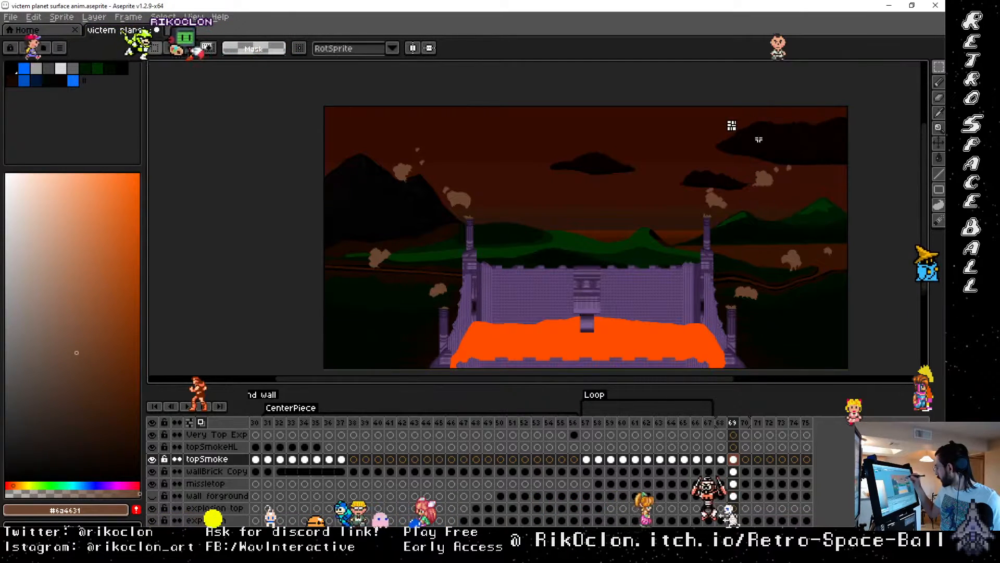
{"action": "mouse_move", "coordinate": [808, 179]}
{"action": "left_mouse_down"}
{"action": "mouse_move", "coordinate": [783, 150]}
{"action": "mouse_move", "coordinate": [811, 167]}
{"action": "mouse_move", "coordinate": [789, 173]}
{"action": "mouse_move", "coordinate": [779, 158]}
{"action": "left_mouse_up"}
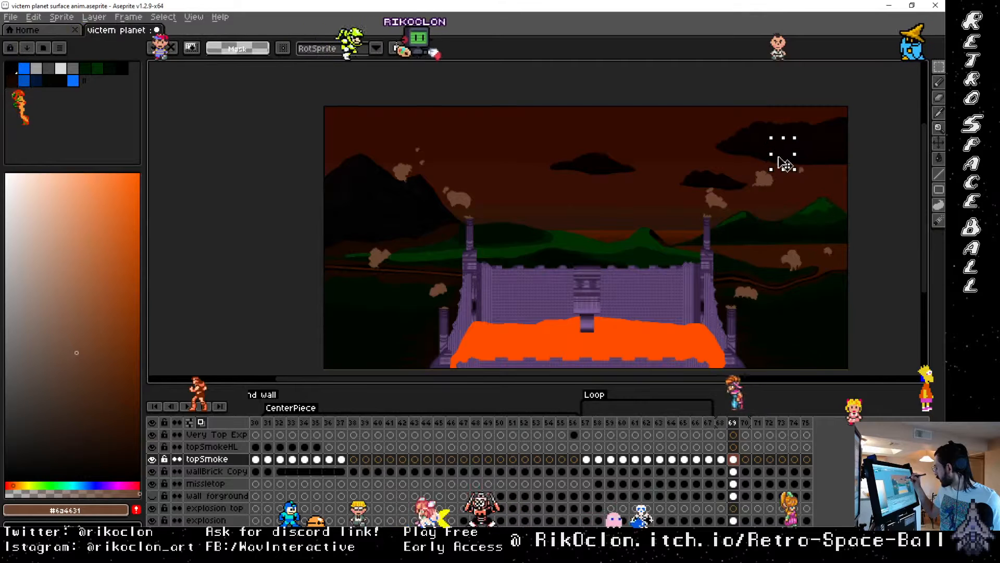
{"action": "mouse_move", "coordinate": [687, 159]}
{"action": "left_mouse_down"}
{"action": "mouse_move", "coordinate": [728, 192]}
{"action": "mouse_move", "coordinate": [706, 158]}
{"action": "left_mouse_up"}
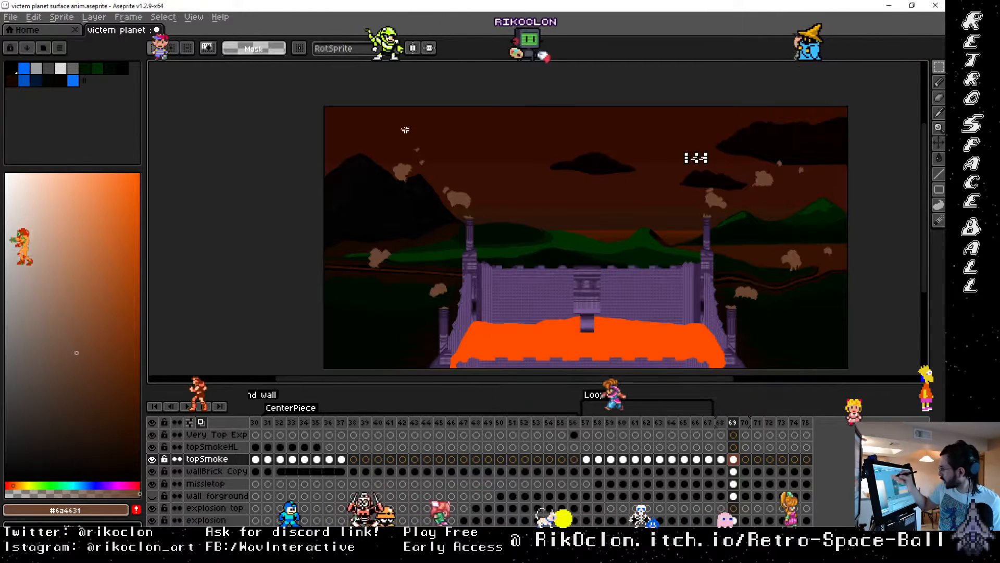
Step: Shift the older drifting puffs on the scene's left side up and to the left in frame 69, and check against frame 68
{"action": "mouse_move", "coordinate": [405, 130]}
{"action": "left_mouse_down"}
{"action": "mouse_move", "coordinate": [440, 166]}
{"action": "mouse_move", "coordinate": [432, 157]}
{"action": "mouse_move", "coordinate": [403, 170]}
{"action": "left_mouse_up"}
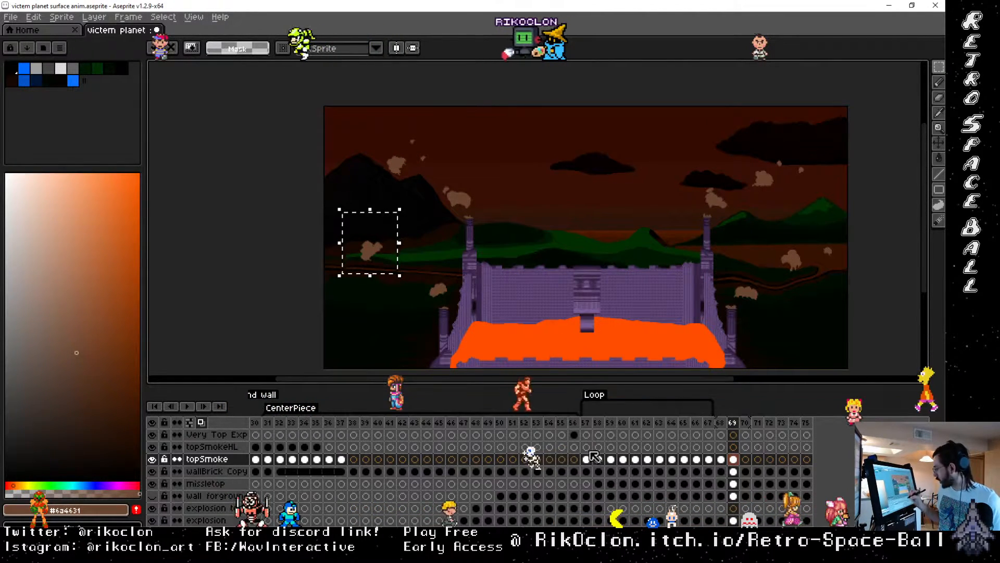
{"action": "left_click", "coordinate": [721, 424]}
{"action": "left_click", "coordinate": [734, 424]}
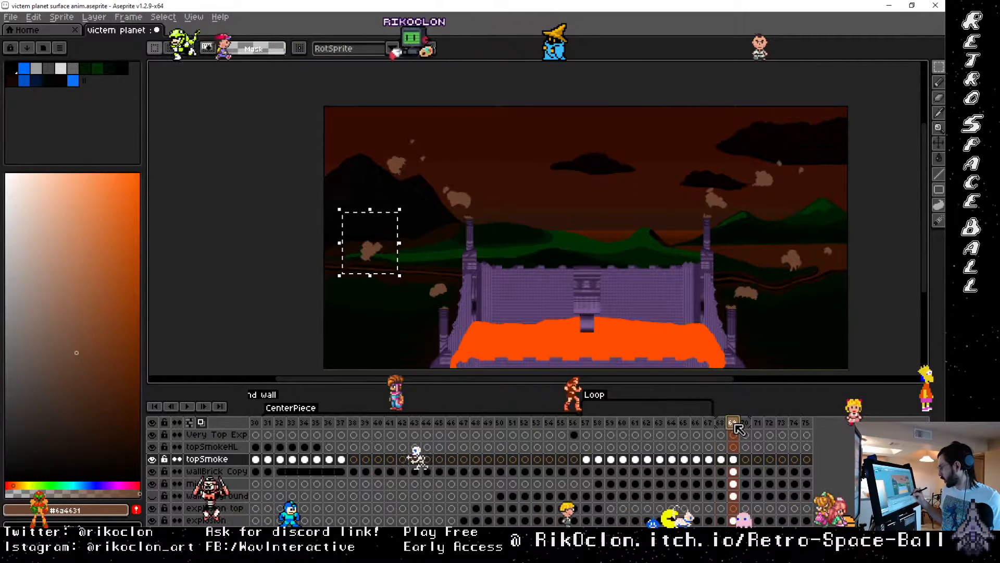
{"action": "left_click", "coordinate": [722, 423]}
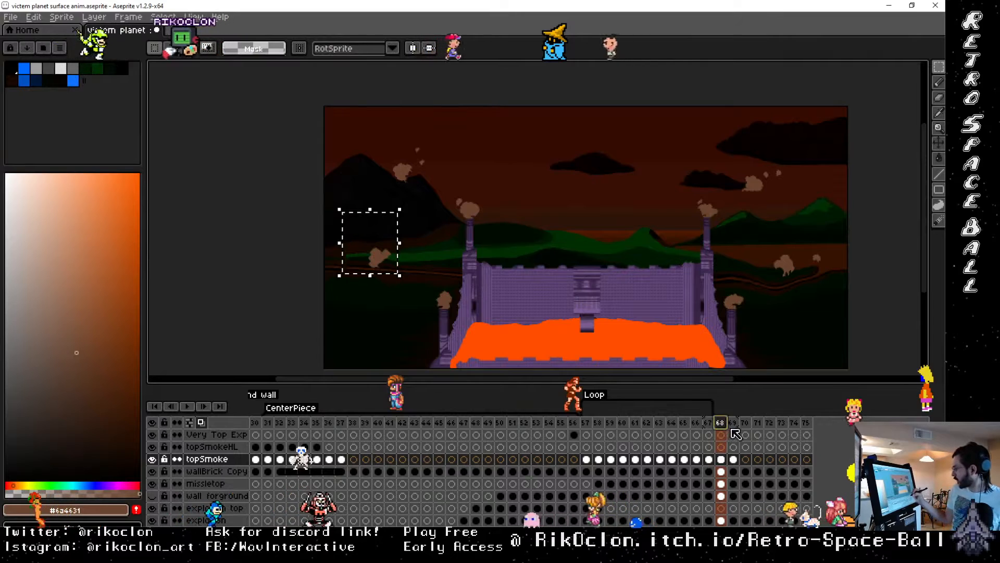
Step: Link the topSmoke cels of frames 69 and 70, and unlink the frame 70 cel so it holds an independent copy
{"action": "left_click", "coordinate": [745, 423]}
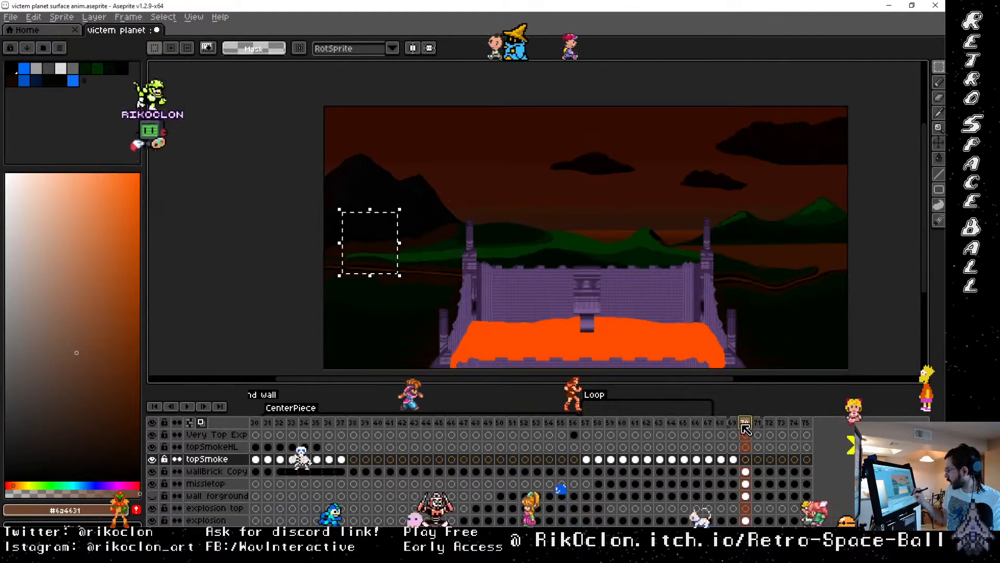
{"action": "left_click", "coordinate": [734, 423]}
{"action": "left_click_drag", "start_coordinate": [734, 424], "coordinate": [747, 458]}
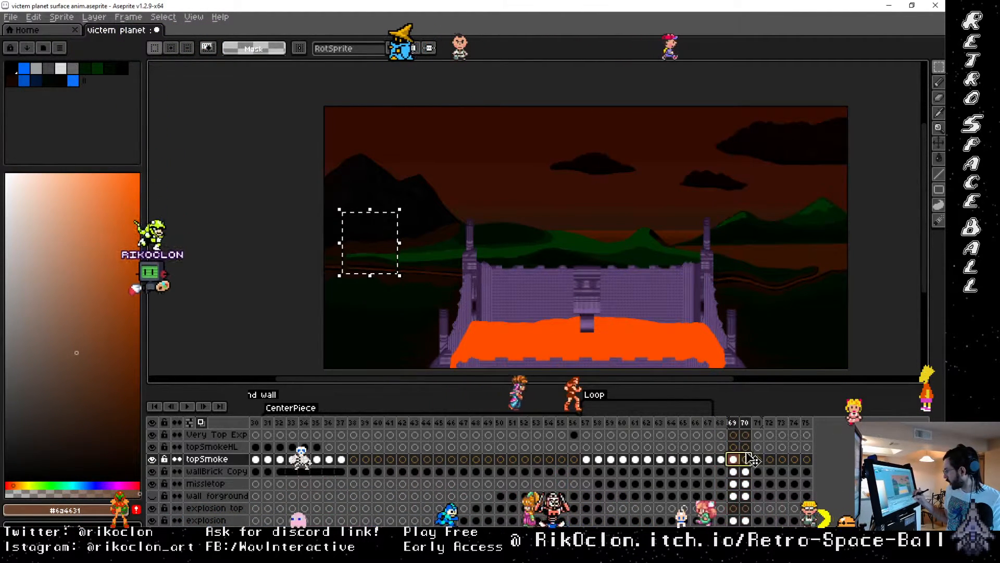
{"action": "right_click", "coordinate": [751, 459]}
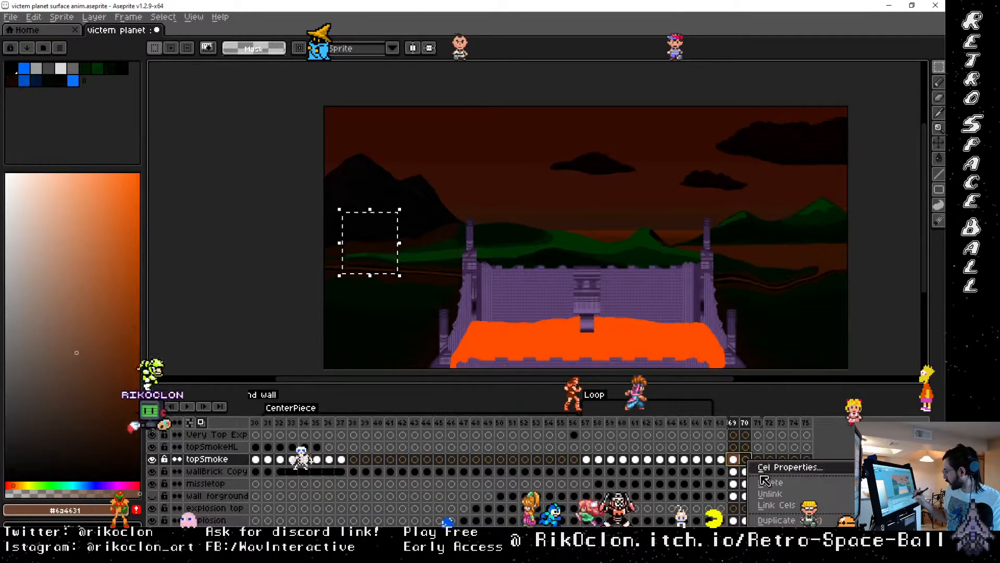
{"action": "left_click", "coordinate": [780, 505]}
{"action": "right_click", "coordinate": [749, 461]}
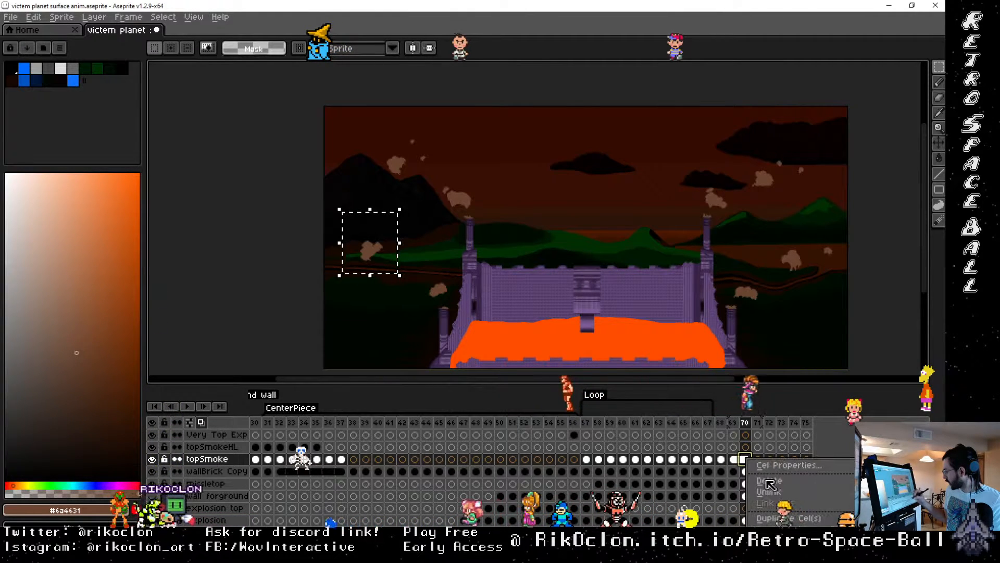
{"action": "left_click", "coordinate": [778, 496]}
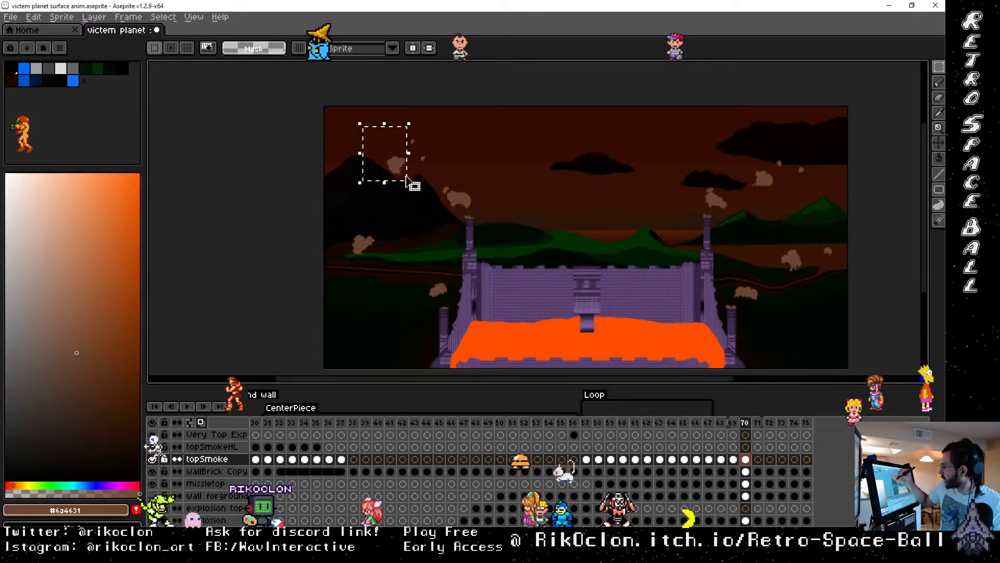
Step: In frame 70, move the left side's drifting puffs, small specks and both left towers' detached puffs farther up and to the left
{"action": "left_click_drag", "start_coordinate": [408, 183], "coordinate": [389, 165]}
{"action": "left_click", "coordinate": [402, 136]}
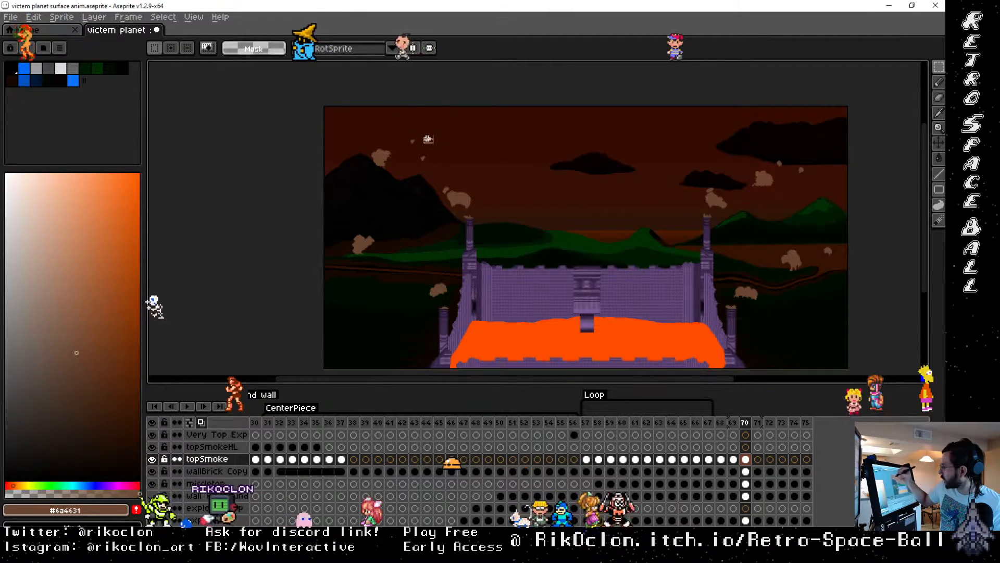
{"action": "left_click_drag", "start_coordinate": [400, 129], "coordinate": [422, 146]}
{"action": "left_click_drag", "start_coordinate": [413, 141], "coordinate": [410, 132]}
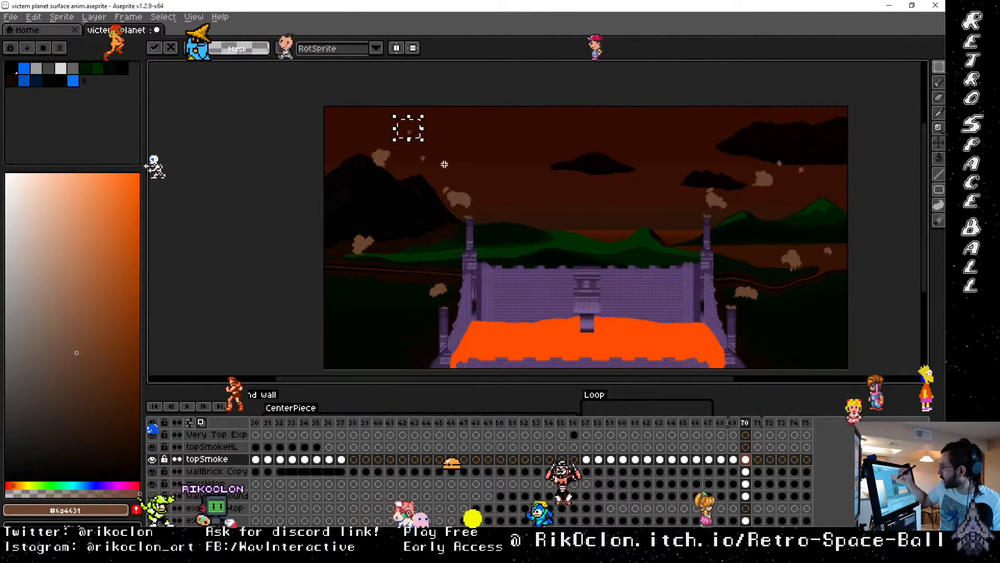
{"action": "mouse_move", "coordinate": [445, 165]}
{"action": "left_mouse_down"}
{"action": "mouse_move", "coordinate": [406, 149]}
{"action": "mouse_move", "coordinate": [426, 154]}
{"action": "left_mouse_up"}
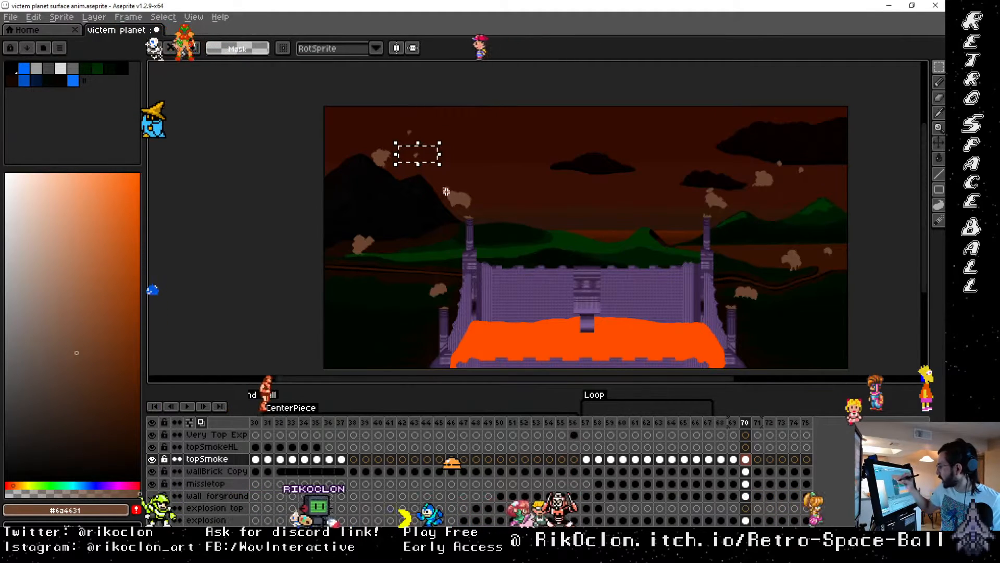
{"action": "left_click", "coordinate": [427, 183]}
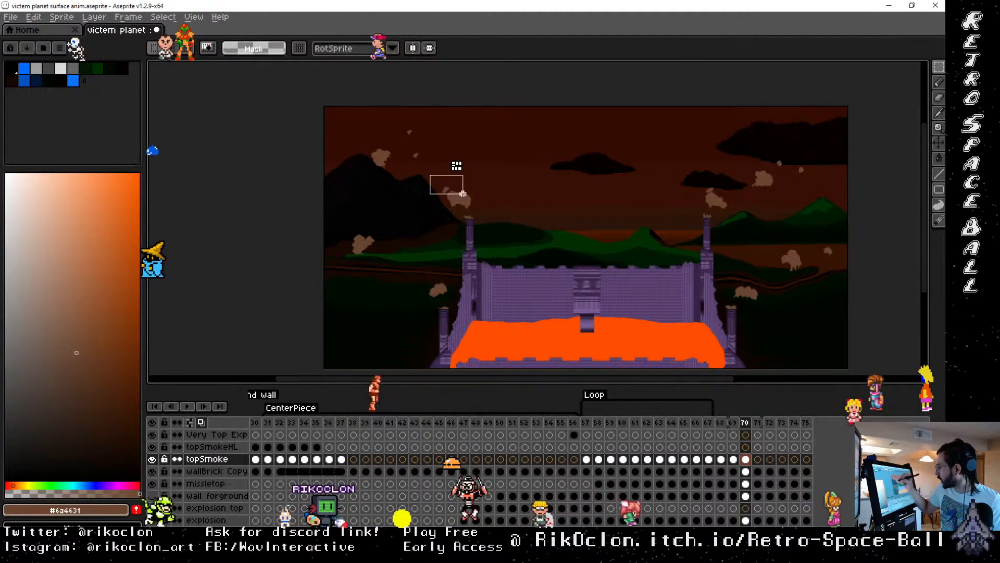
{"action": "mouse_move", "coordinate": [463, 194]}
{"action": "left_mouse_down"}
{"action": "mouse_move", "coordinate": [486, 211]}
{"action": "mouse_move", "coordinate": [468, 202]}
{"action": "left_mouse_up"}
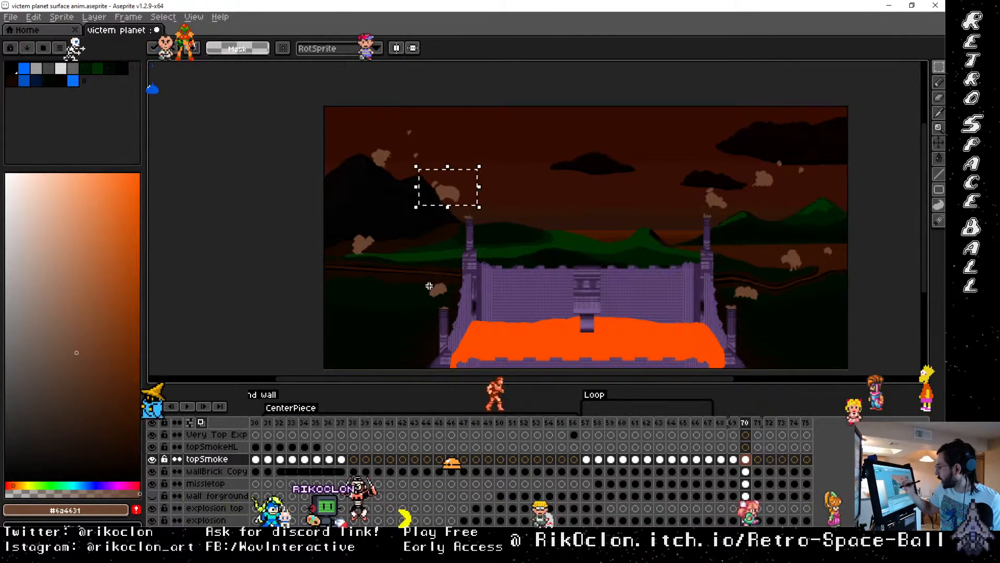
{"action": "left_click_drag", "start_coordinate": [408, 275], "coordinate": [428, 287]}
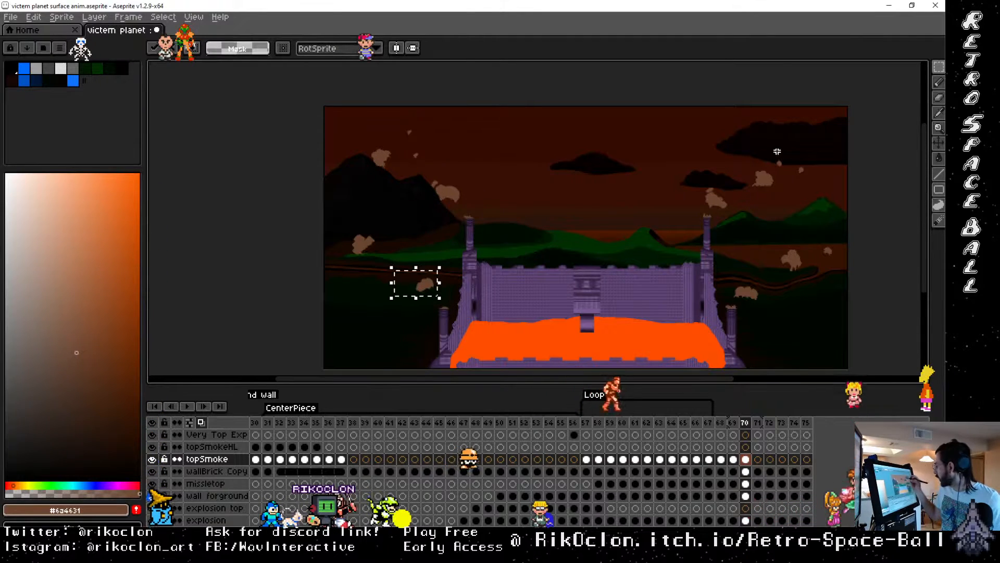
Step: In frame 70, move the two small upper-right wisps, the larger puff beside them and the back-right tower's puff up and to the right
{"action": "left_click_drag", "start_coordinate": [784, 155], "coordinate": [789, 145]}
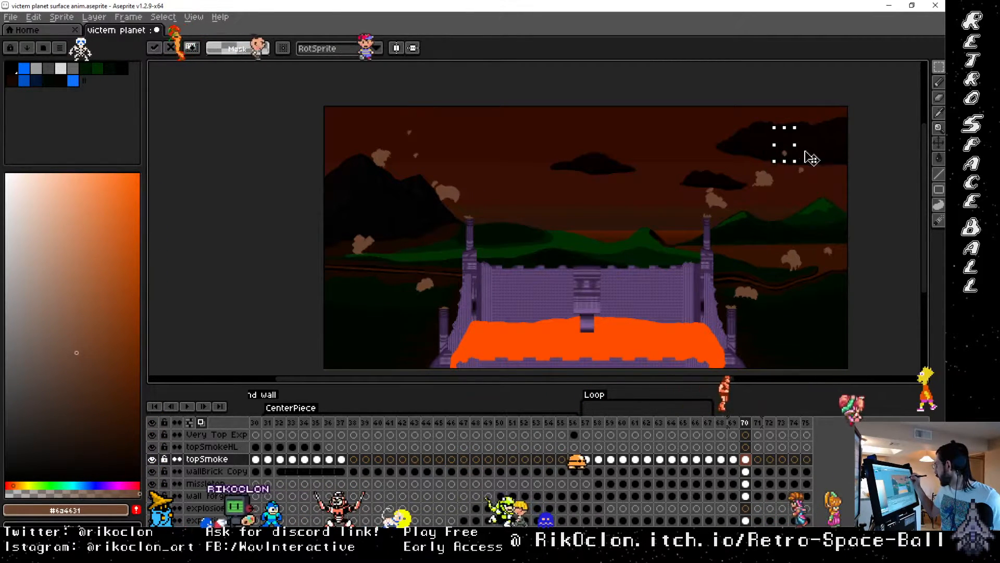
{"action": "mouse_move", "coordinate": [813, 188]}
{"action": "left_mouse_down"}
{"action": "mouse_move", "coordinate": [791, 160]}
{"action": "mouse_move", "coordinate": [813, 175]}
{"action": "left_mouse_up"}
{"action": "mouse_move", "coordinate": [746, 164]}
{"action": "left_mouse_down"}
{"action": "mouse_move", "coordinate": [779, 196]}
{"action": "mouse_move", "coordinate": [763, 164]}
{"action": "left_mouse_up"}
{"action": "left_click_drag", "start_coordinate": [702, 167], "coordinate": [736, 198]}
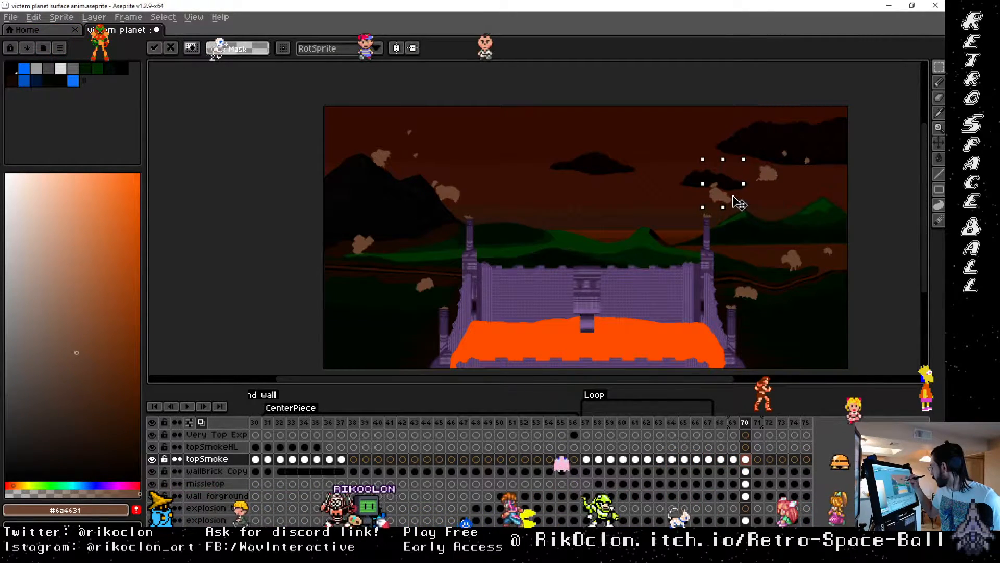
{"action": "left_click", "coordinate": [822, 239]}
Step: Compare frame 70 with frame 69, and move the small far-right wisp above the road up and to the right in frame 70
{"action": "left_click", "coordinate": [734, 423]}
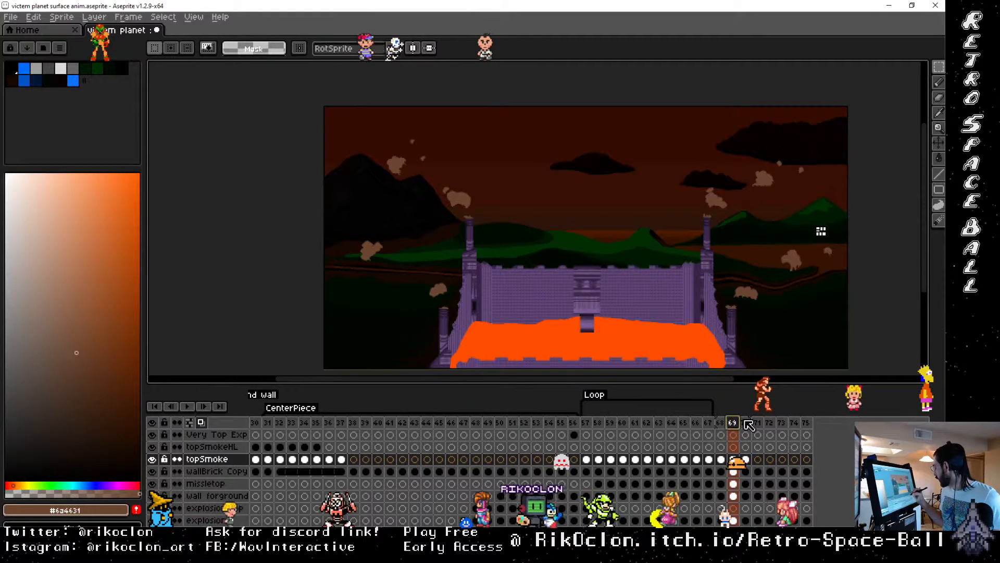
{"action": "left_click", "coordinate": [746, 423]}
{"action": "left_click_drag", "start_coordinate": [838, 261], "coordinate": [845, 256]}
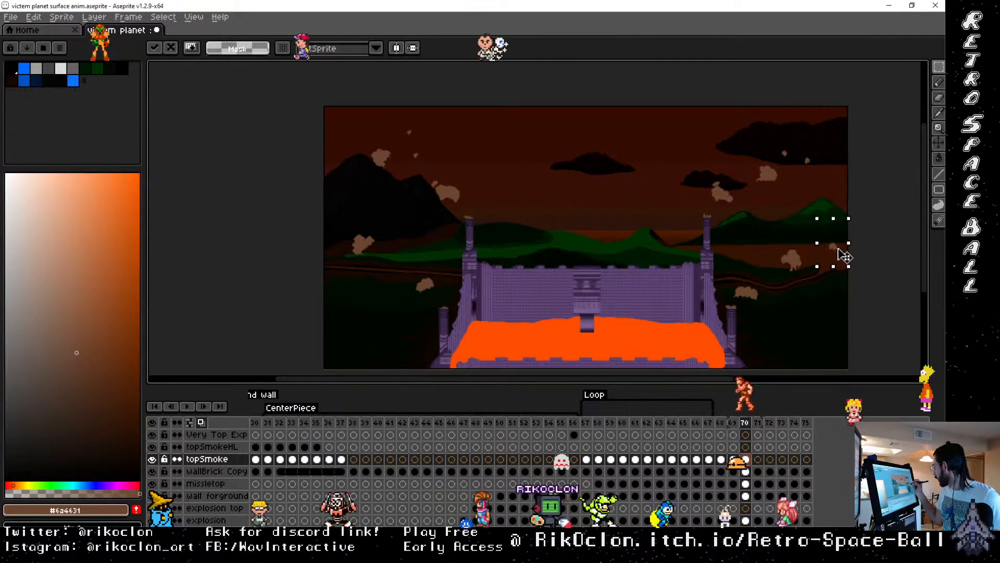
Step: In frame 70, move the far-right puff above the road and the front-right tower's detached puff up and to the right, checking against frame 69
{"action": "mouse_move", "coordinate": [776, 231]}
{"action": "left_mouse_down"}
{"action": "mouse_move", "coordinate": [809, 282]}
{"action": "mouse_move", "coordinate": [803, 260]}
{"action": "left_mouse_up"}
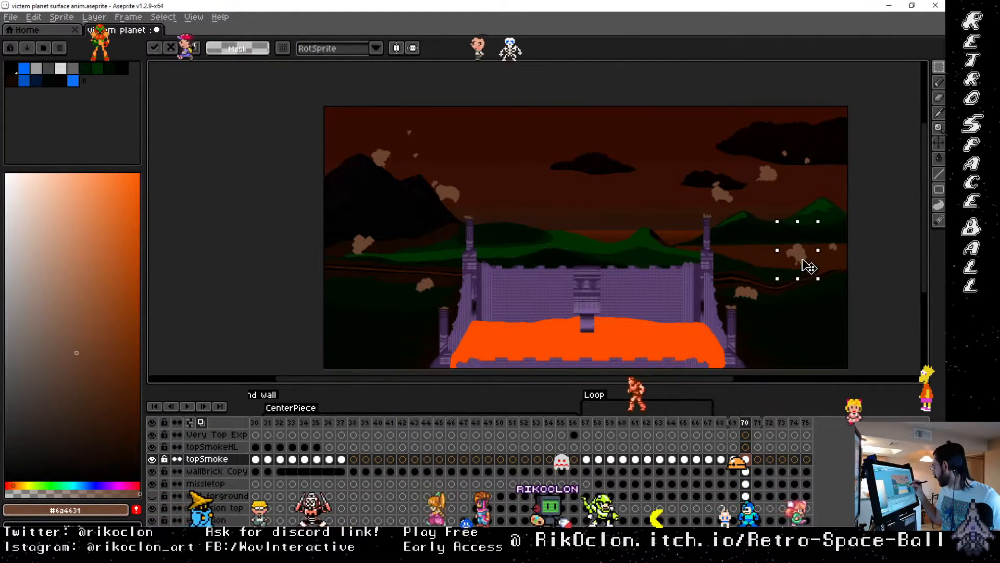
{"action": "left_click_drag", "start_coordinate": [727, 269], "coordinate": [771, 306]}
{"action": "left_click_drag", "start_coordinate": [764, 304], "coordinate": [765, 297]}
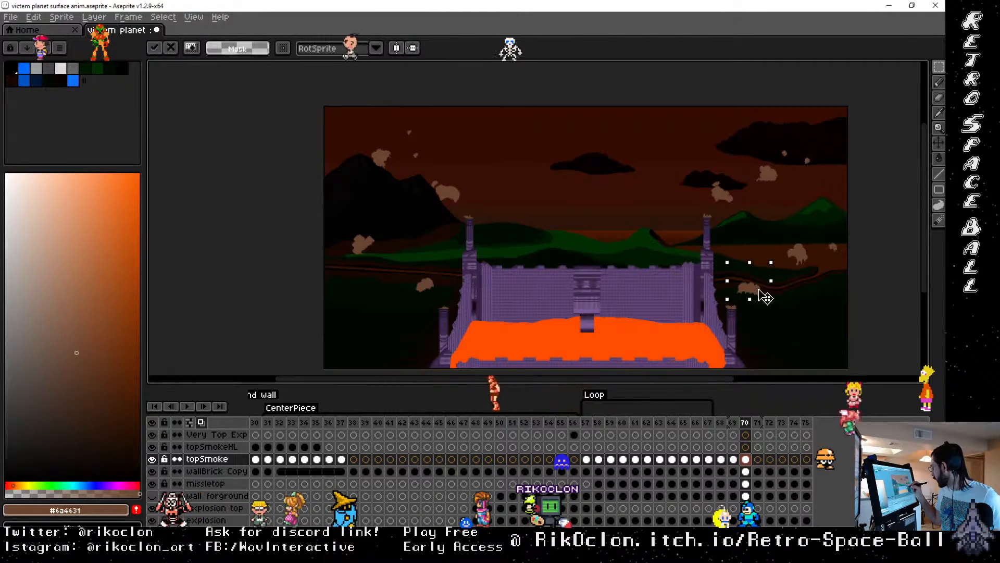
{"action": "left_click", "coordinate": [746, 424]}
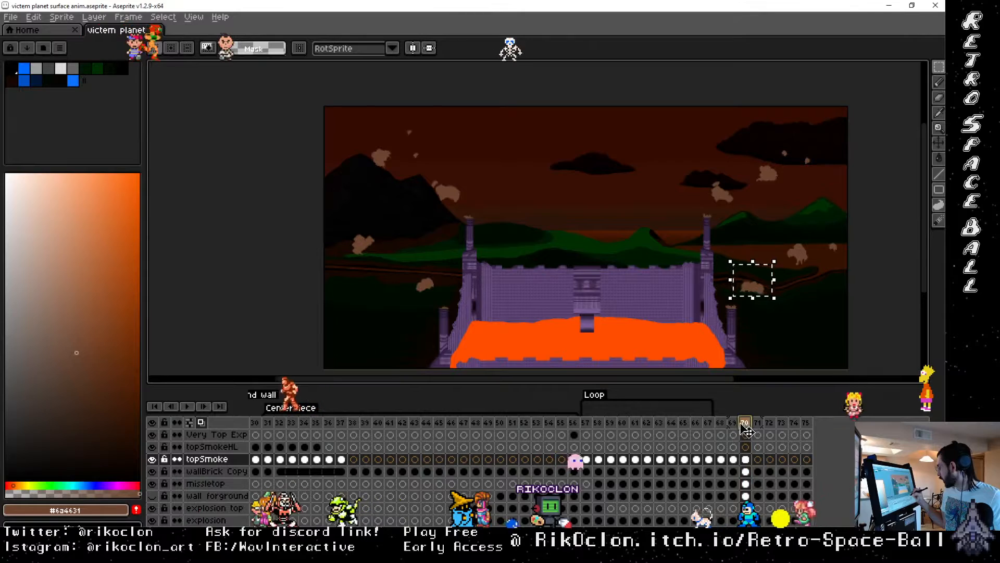
{"action": "left_click", "coordinate": [738, 423]}
{"action": "left_click", "coordinate": [745, 423]}
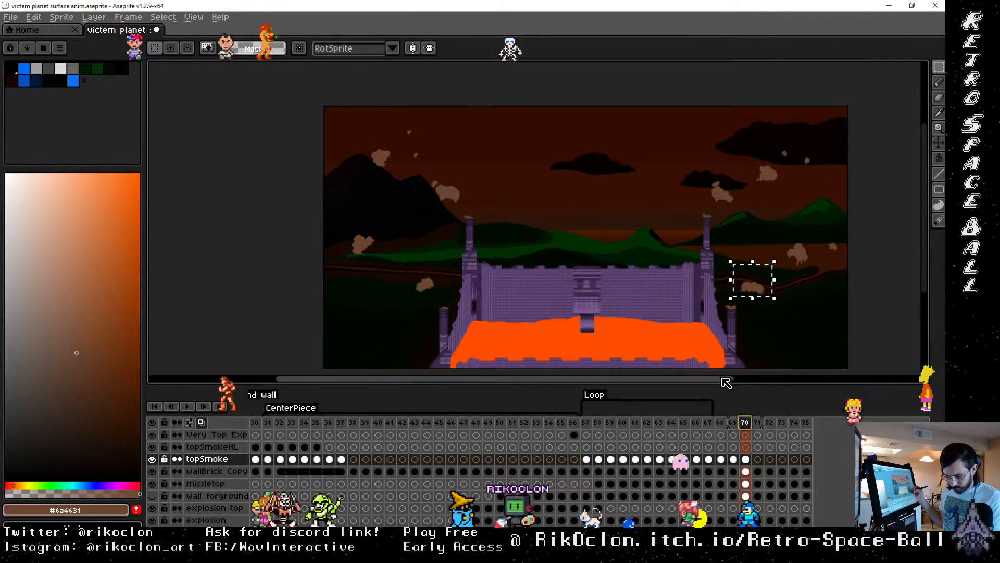
Step: In frame 70, paint fresh rounded brown smoke lumps rising from the tops of the front-right and back-right towers with the 3px brush
{"action": "scroll", "coordinate": [732, 351], "scroll_direction": "up", "scroll_amount": 3}
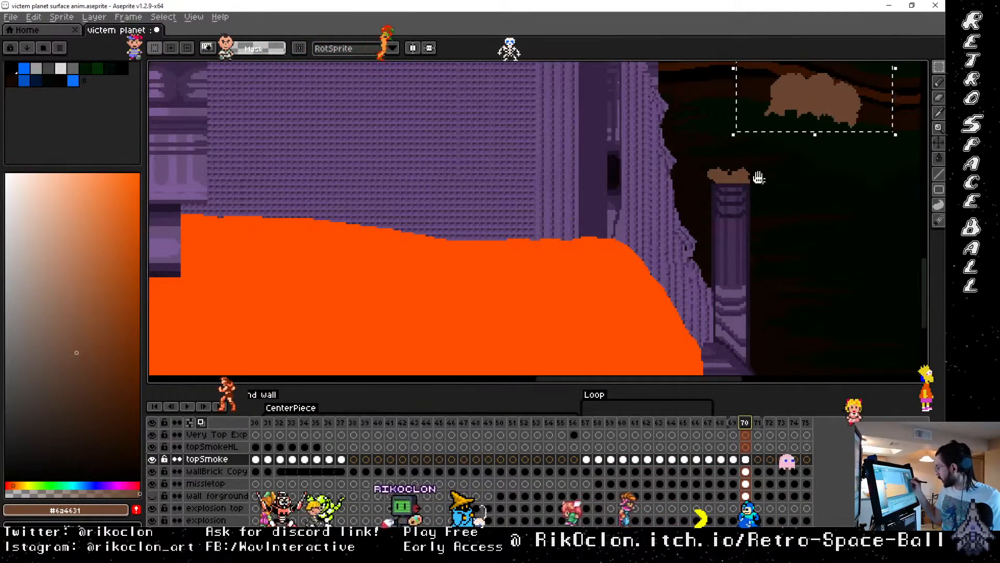
{"action": "left_click_drag", "start_coordinate": [757, 175], "coordinate": [712, 236]}
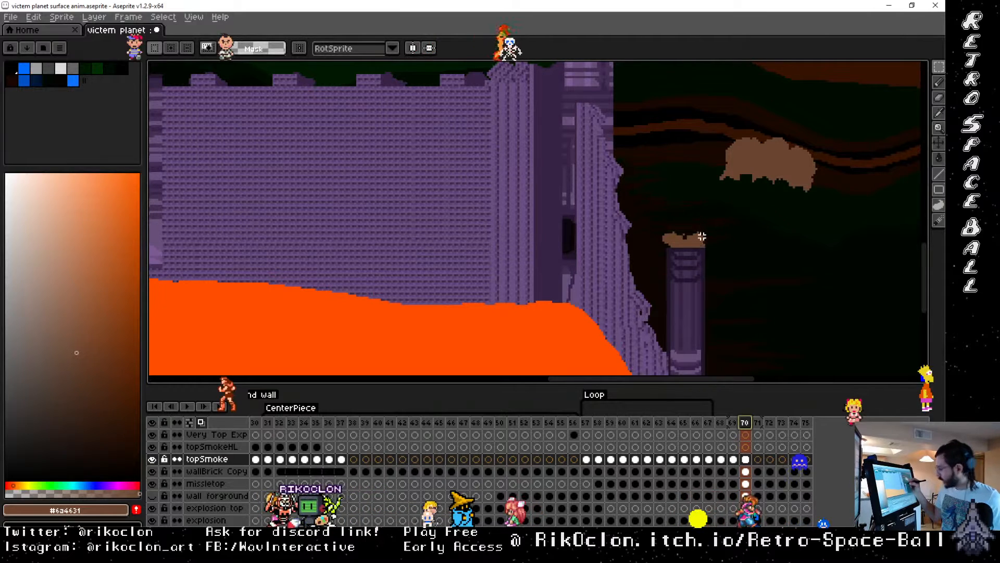
{"action": "key", "text": "b"}
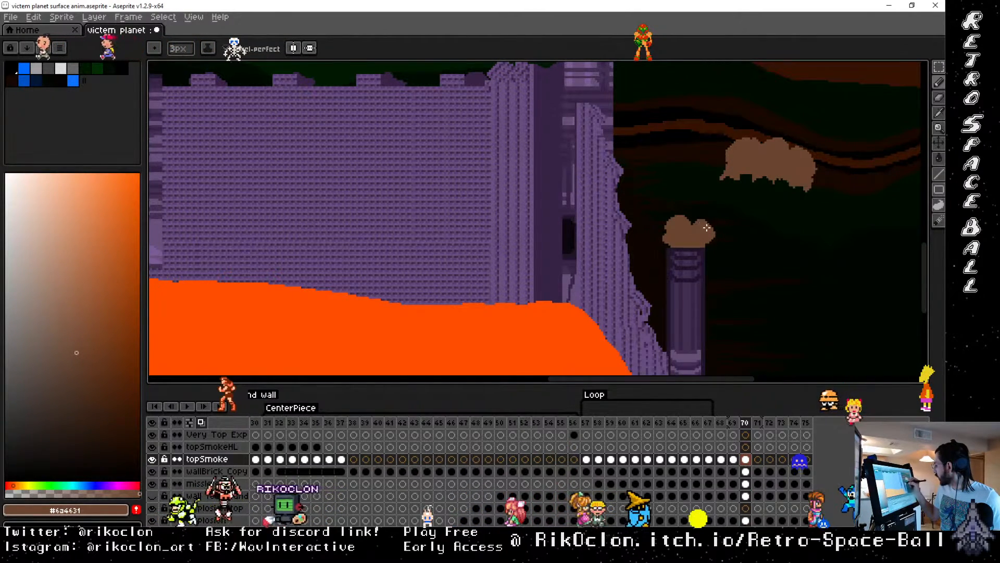
{"action": "left_click_drag", "start_coordinate": [670, 134], "coordinate": [635, 320]}
{"action": "left_click_drag", "start_coordinate": [634, 194], "coordinate": [634, 365]}
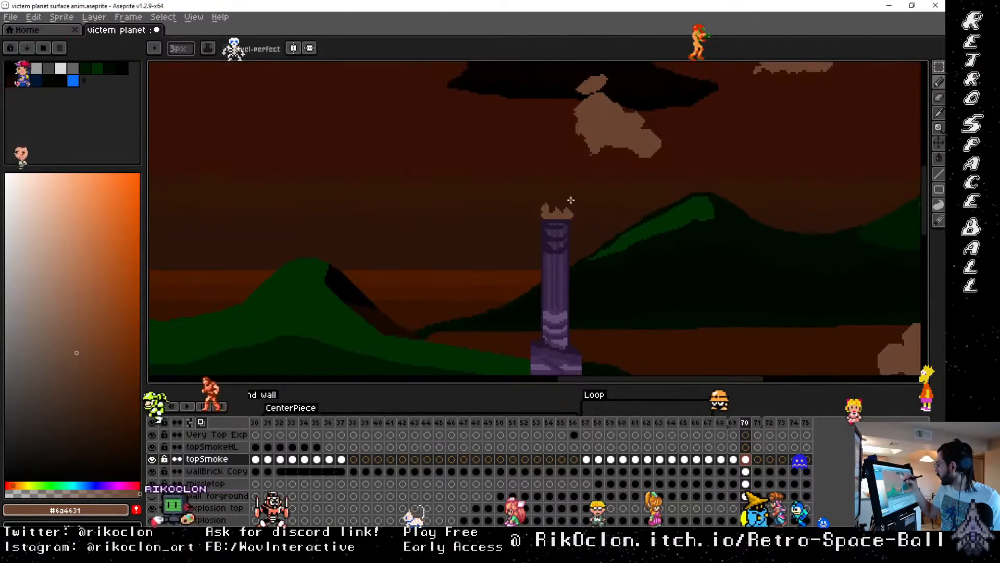
{"action": "mouse_move", "coordinate": [571, 200]}
{"action": "left_mouse_down"}
{"action": "mouse_move", "coordinate": [549, 214]}
{"action": "mouse_move", "coordinate": [542, 203]}
{"action": "mouse_move", "coordinate": [555, 209]}
{"action": "mouse_move", "coordinate": [547, 201]}
{"action": "mouse_move", "coordinate": [565, 194]}
{"action": "left_mouse_up"}
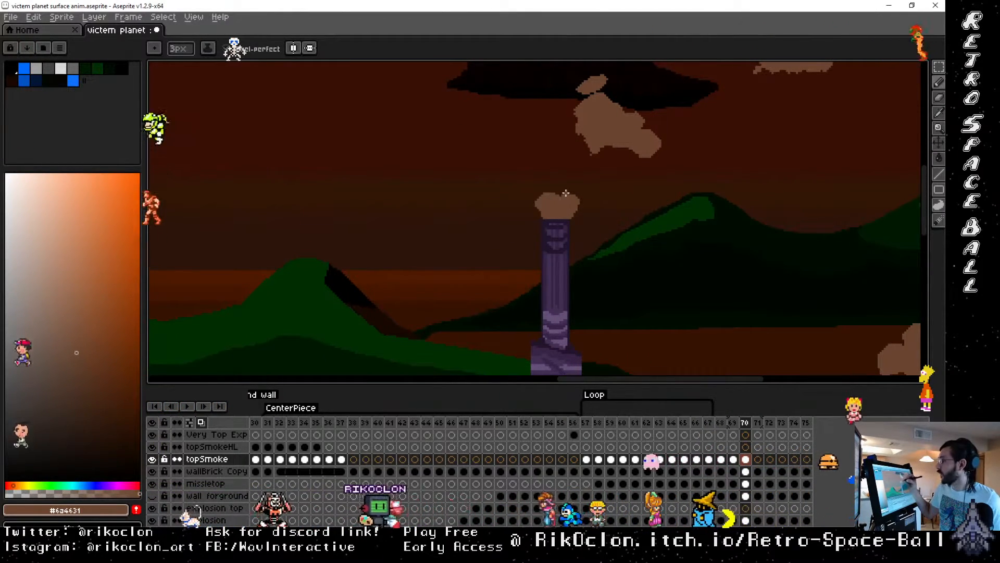
{"action": "key", "text": "space"}
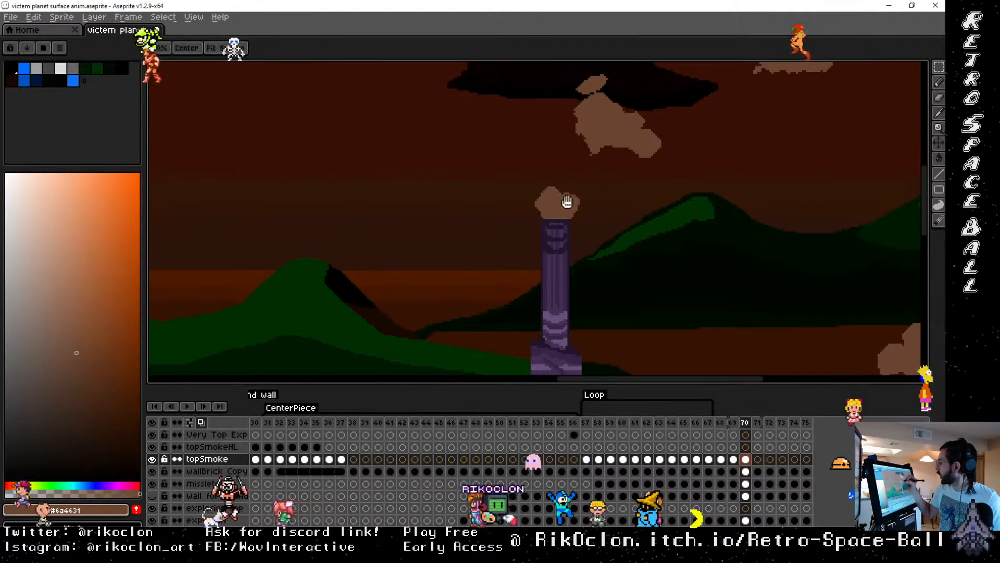
Step: In frame 70, paint fresh brown smoke billows on top of the back-left and front-left towers, and compare the result with frame 69
{"action": "left_click_drag", "start_coordinate": [387, 319], "coordinate": [892, 268]}
{"action": "left_click_drag", "start_coordinate": [391, 230], "coordinate": [868, 275]}
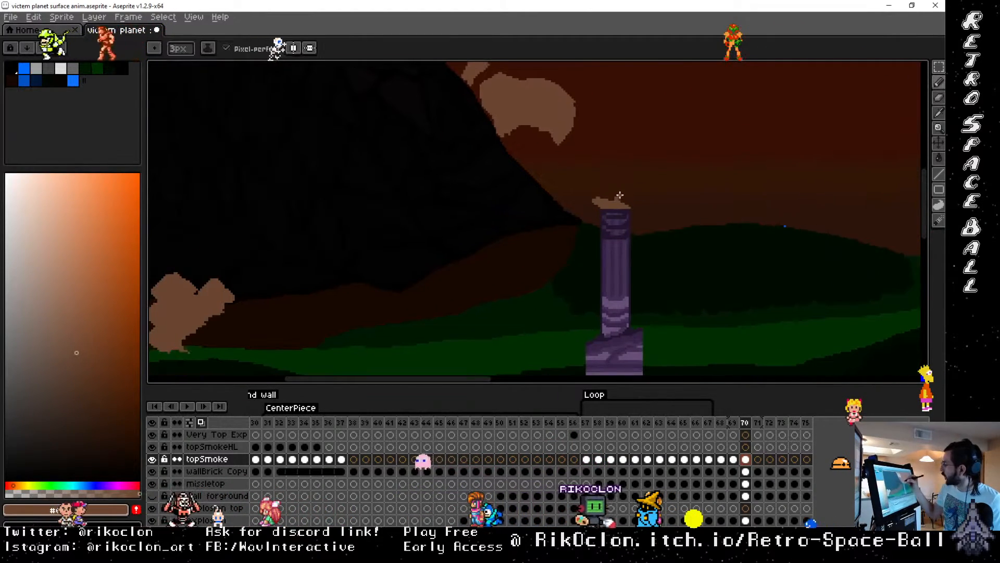
{"action": "left_click_drag", "start_coordinate": [620, 195], "coordinate": [625, 201]}
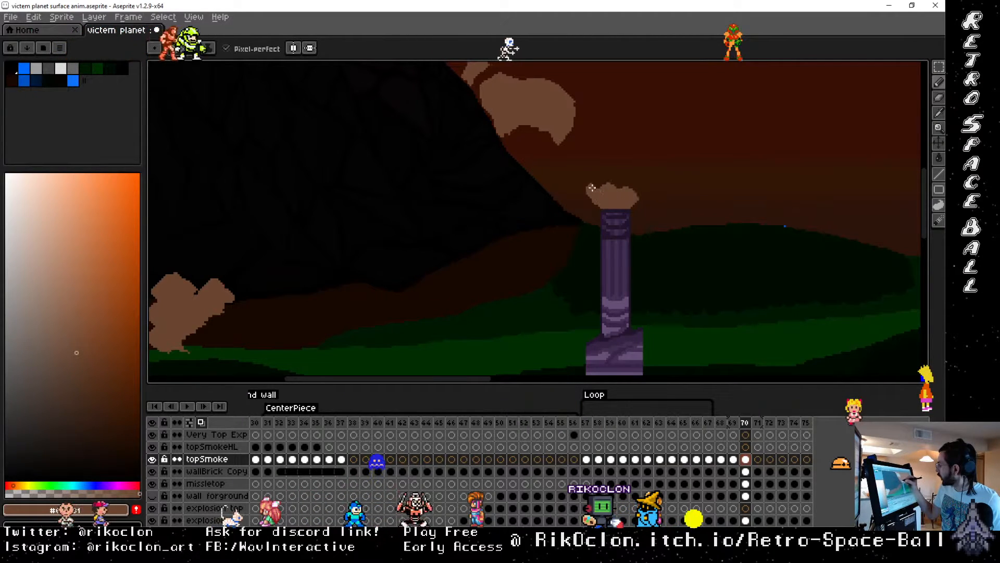
{"action": "key", "text": "space"}
{"action": "left_click_drag", "start_coordinate": [640, 334], "coordinate": [706, 76]}
{"action": "mouse_move", "coordinate": [616, 295]}
{"action": "left_mouse_down"}
{"action": "mouse_move", "coordinate": [645, 213]}
{"action": "mouse_move", "coordinate": [651, 230]}
{"action": "mouse_move", "coordinate": [652, 219]}
{"action": "mouse_move", "coordinate": [617, 225]}
{"action": "mouse_move", "coordinate": [642, 197]}
{"action": "mouse_move", "coordinate": [660, 217]}
{"action": "left_mouse_up"}
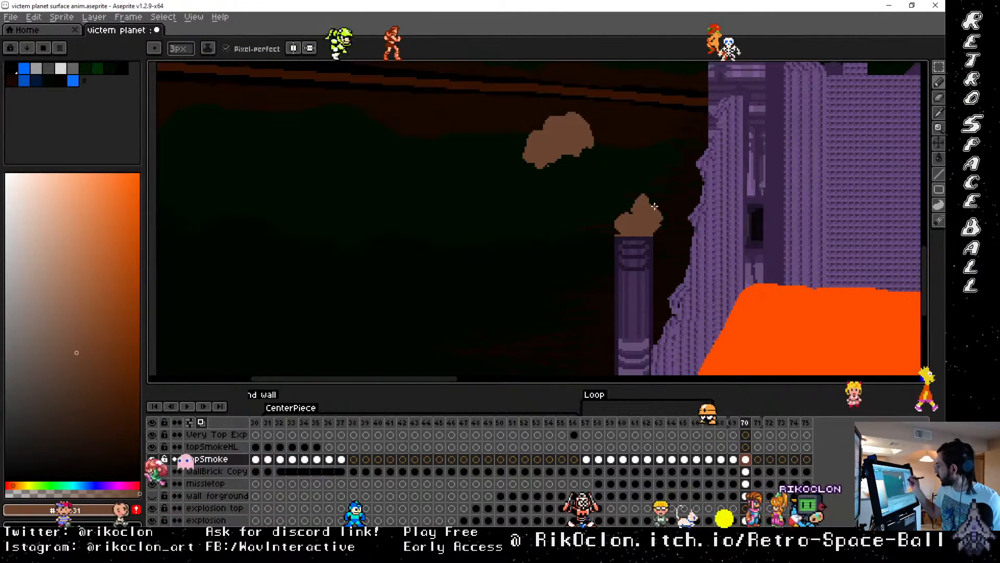
{"action": "left_click", "coordinate": [734, 423]}
{"action": "left_click", "coordinate": [748, 423]}
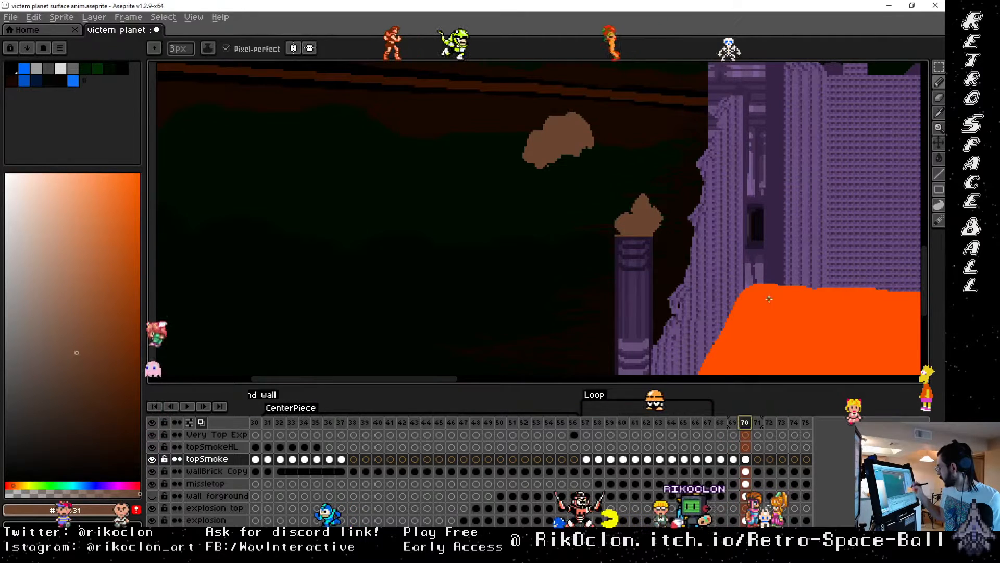
Step: Link the topSmoke cels of frames 70 and 71, and unlink the frame 71 cel so it holds an independent copy
{"action": "left_click_drag", "start_coordinate": [749, 460], "coordinate": [758, 460]}
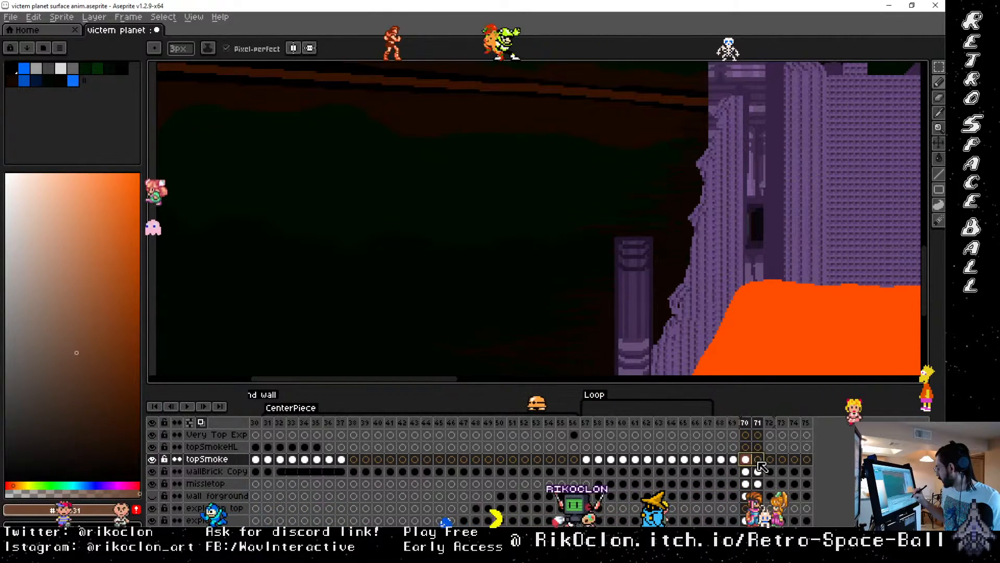
{"action": "right_click", "coordinate": [759, 460]}
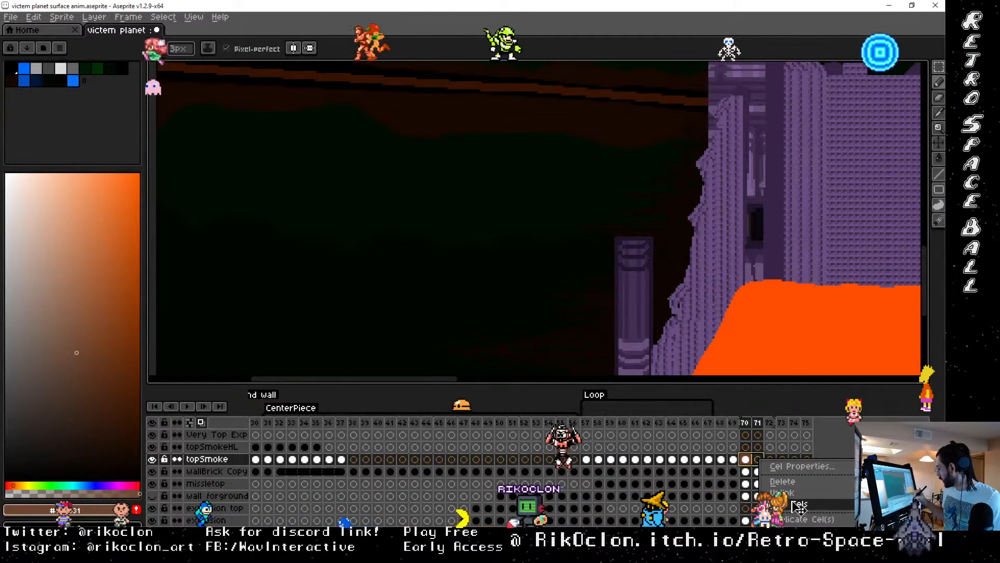
{"action": "left_click", "coordinate": [780, 482]}
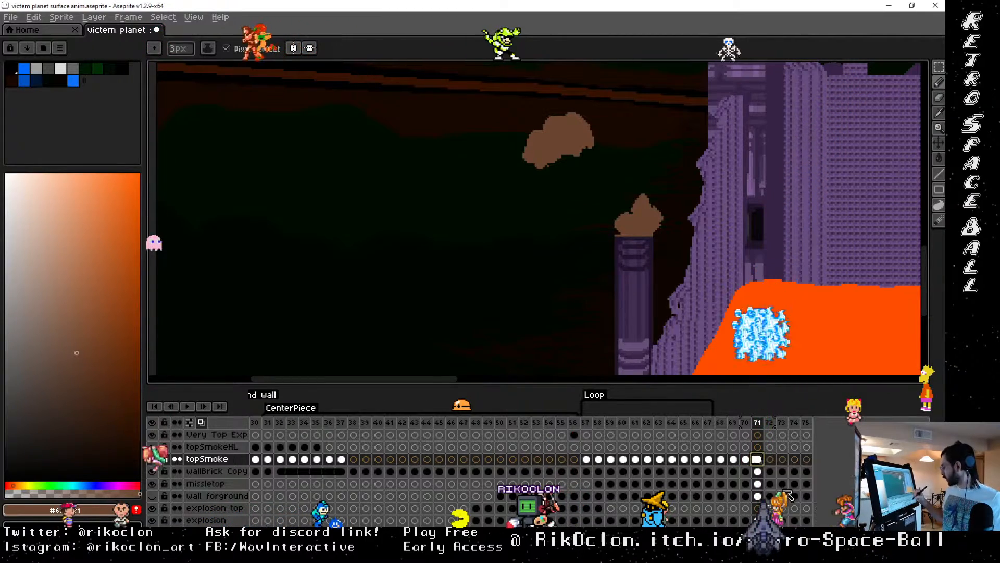
Step: In frame 71, move the far-left puff and the front-left tower's detached puff up and to the left, and try repositioning the mountain puff
{"action": "key", "text": "space"}
{"action": "left_click_drag", "start_coordinate": [615, 131], "coordinate": [621, 272]}
{"action": "scroll", "coordinate": [623, 267], "scroll_direction": "down", "scroll_amount": 2}
{"action": "scroll", "coordinate": [635, 271], "scroll_direction": "down", "scroll_amount": 1}
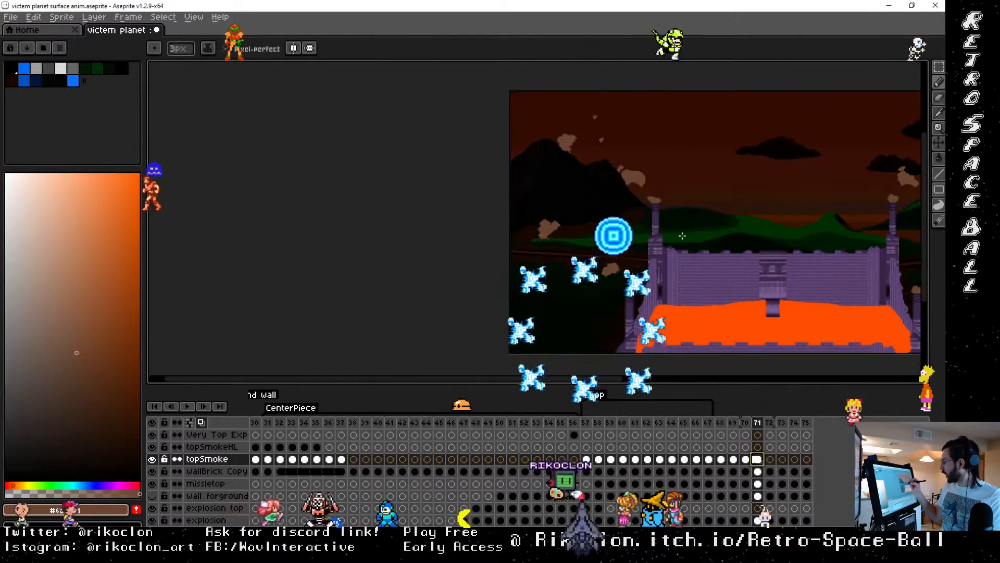
{"action": "key", "text": "b"}
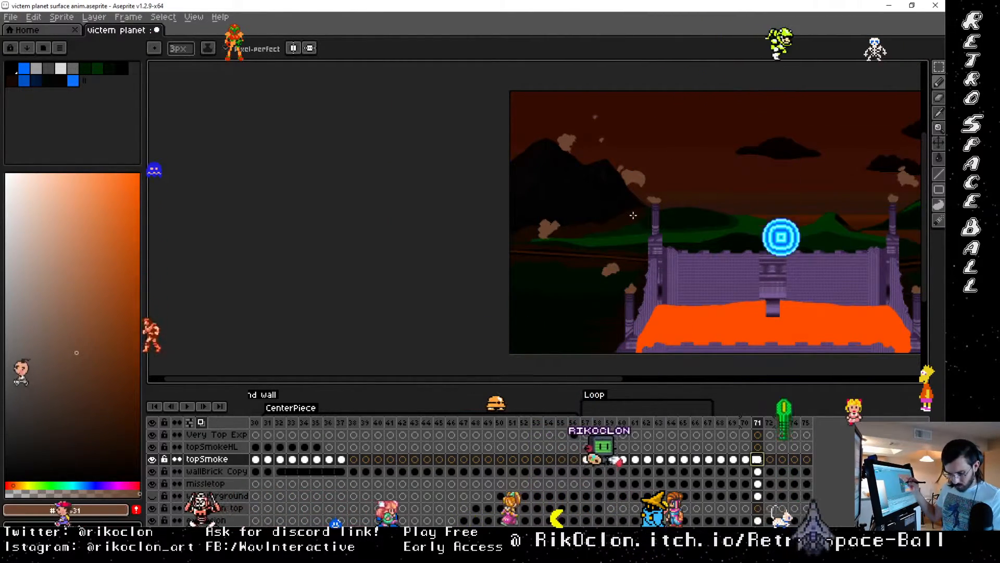
{"action": "key", "text": "m"}
{"action": "left_click_drag", "start_coordinate": [520, 197], "coordinate": [554, 137]}
{"action": "left_click_drag", "start_coordinate": [584, 106], "coordinate": [614, 139]}
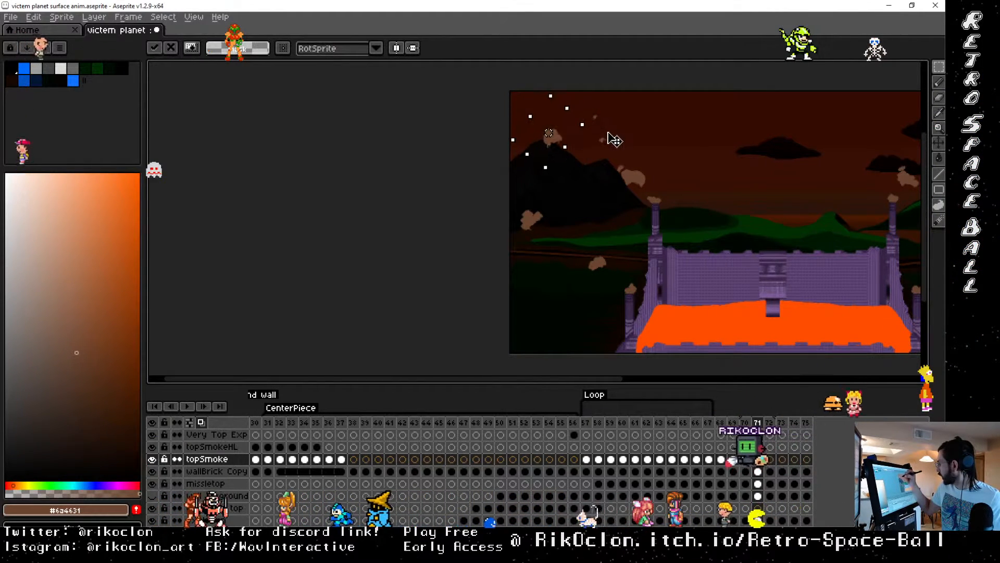
Step: In frame 71, discard the mountain puff's rotation and shift that puff, the two small specks and the back-left tower's detached puff up-left
{"action": "key", "text": "Delete"}
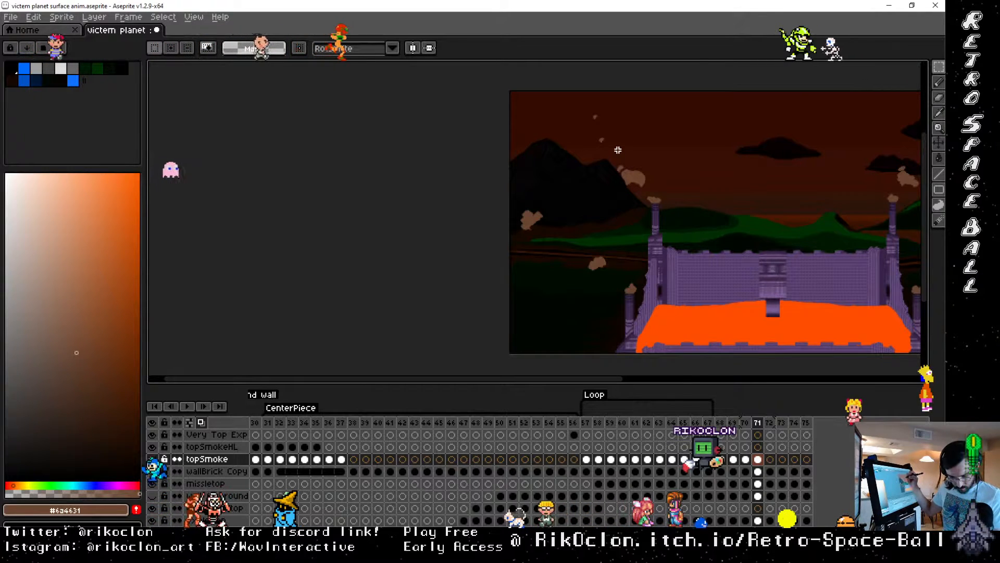
{"action": "left_click_drag", "start_coordinate": [567, 151], "coordinate": [617, 150]}
{"action": "left_click", "coordinate": [638, 138]}
{"action": "left_click", "coordinate": [607, 135]}
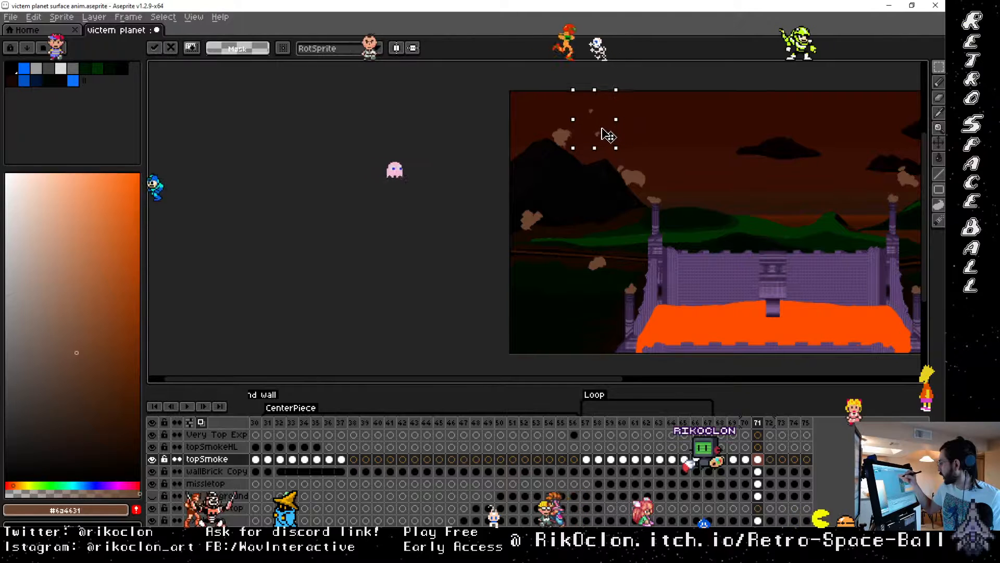
{"action": "left_click", "coordinate": [640, 154]}
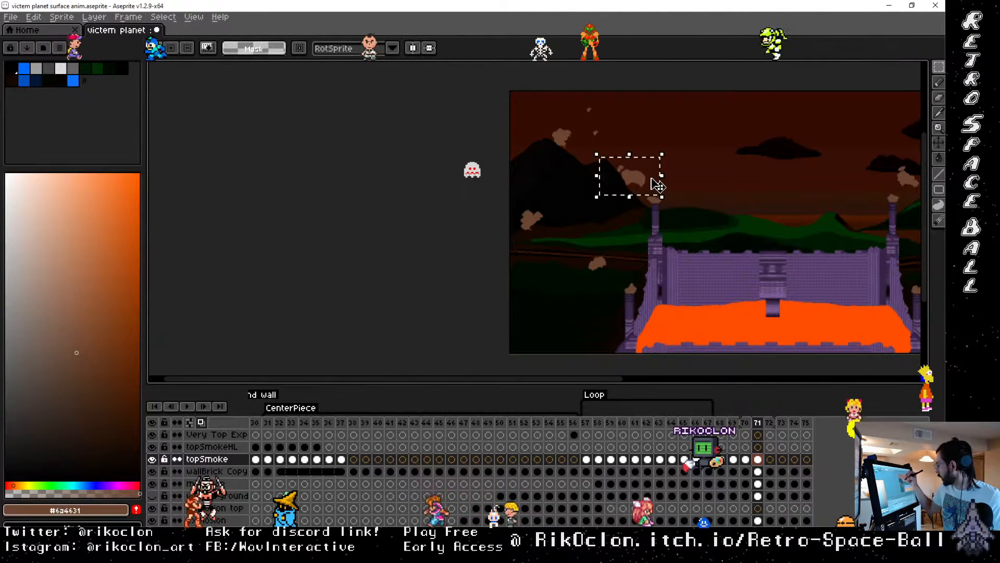
{"action": "left_click_drag", "start_coordinate": [649, 171], "coordinate": [639, 163]}
Step: In frame 71, move the two small upper-right wisps, the larger puff beside them and the back-right tower's detached puff up and to the right
{"action": "left_click_drag", "start_coordinate": [847, 208], "coordinate": [592, 234]}
{"action": "left_click", "coordinate": [719, 197]}
{"action": "left_click_drag", "start_coordinate": [714, 128], "coordinate": [753, 182]}
{"action": "left_click", "coordinate": [724, 154]}
{"action": "left_click_drag", "start_coordinate": [679, 170], "coordinate": [712, 188]}
{"action": "left_click_drag", "start_coordinate": [638, 170], "coordinate": [674, 195]}
Step: In frame 71, move the far-right wisp, the puff above the road and the front-right tower's detached puff up-right, and compare with frame 70
{"action": "left_click_drag", "start_coordinate": [779, 281], "coordinate": [775, 256]}
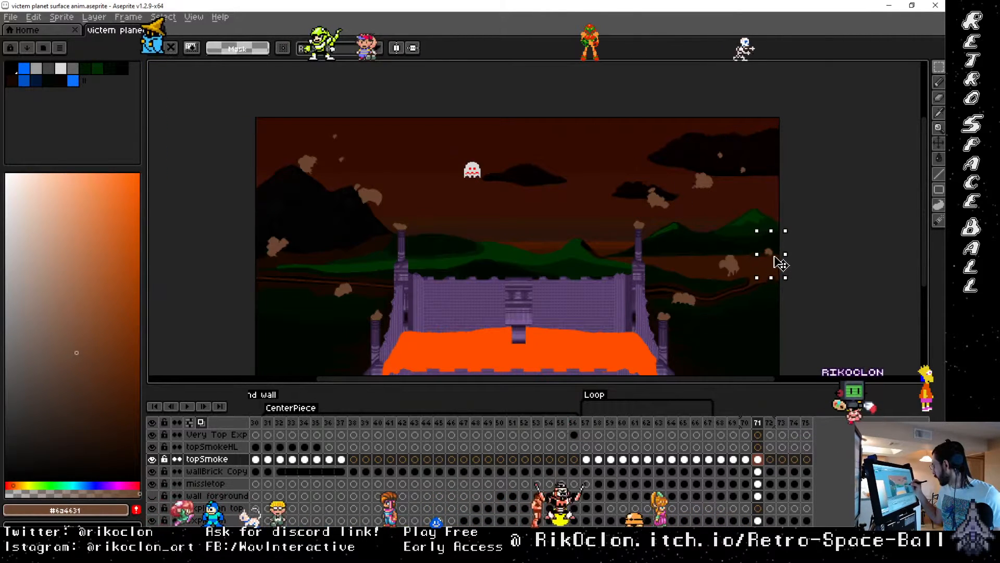
{"action": "left_click_drag", "start_coordinate": [709, 225], "coordinate": [756, 289]}
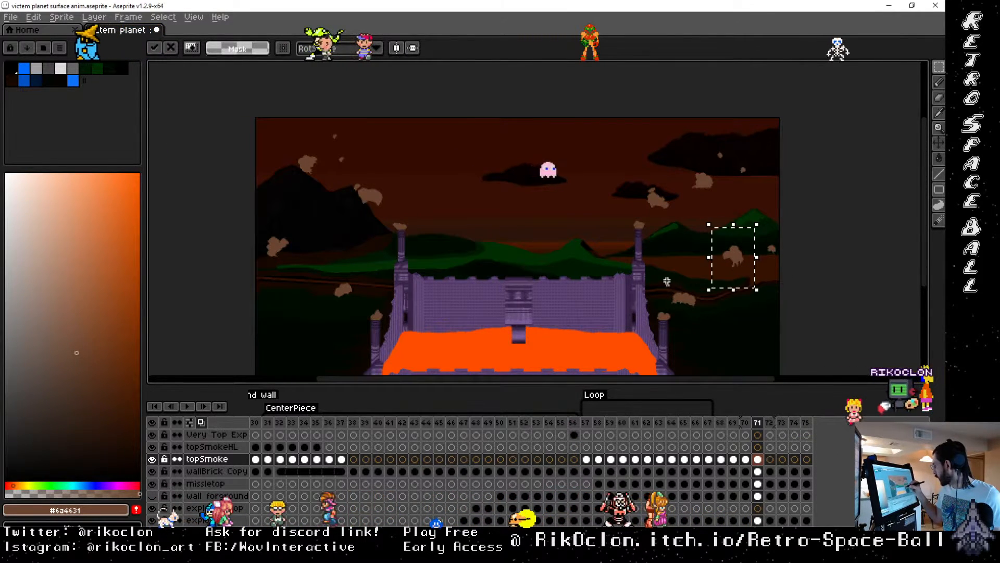
{"action": "left_click_drag", "start_coordinate": [664, 279], "coordinate": [705, 297]}
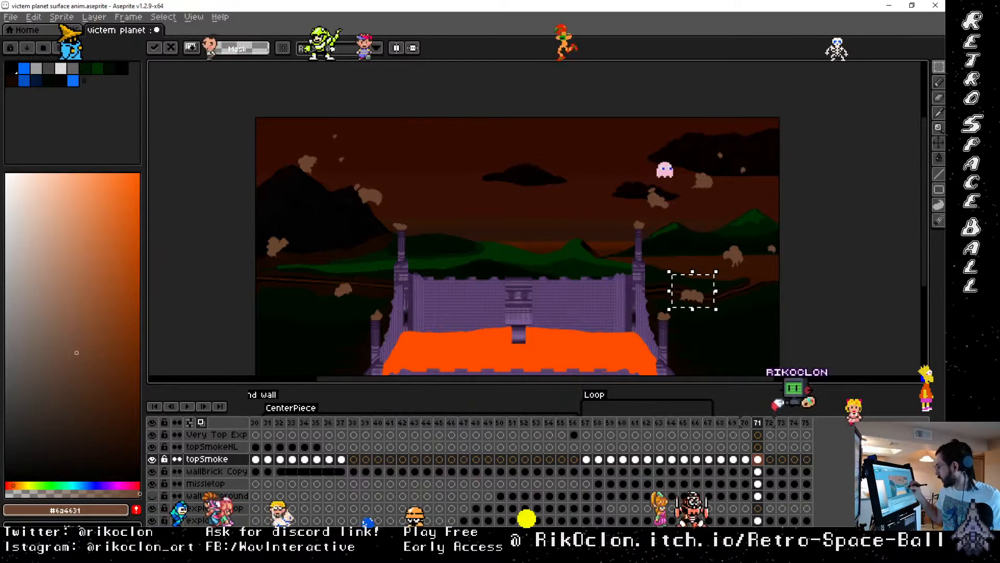
{"action": "left_click", "coordinate": [745, 422]}
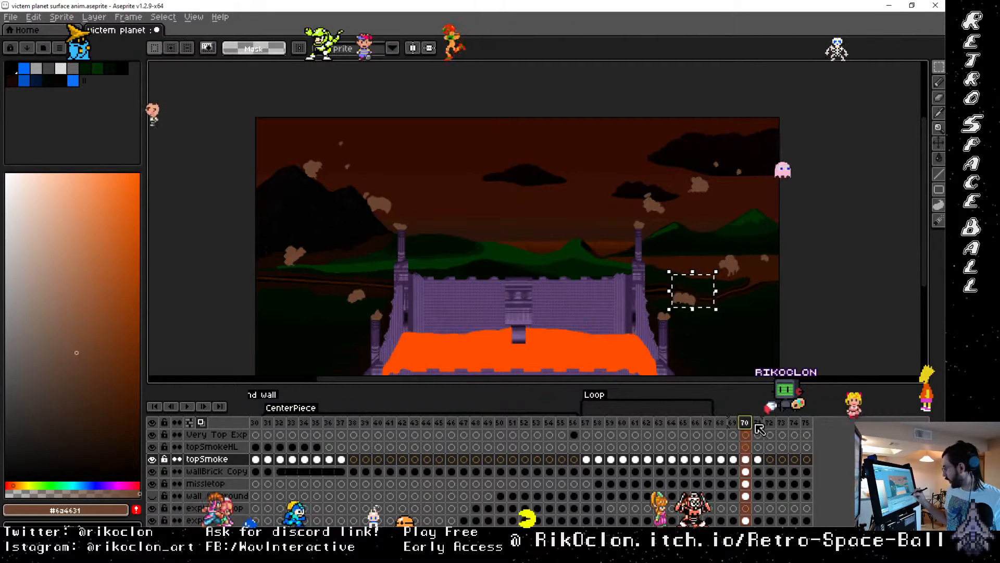
{"action": "left_click", "coordinate": [758, 422]}
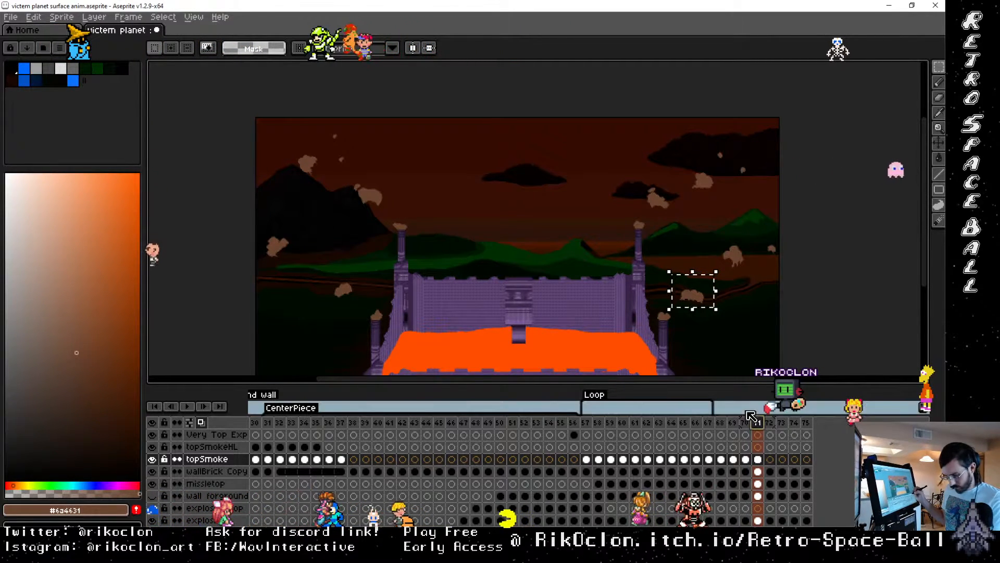
Step: In frame 71, enlarge the smoke on top of the front-right tower into a taller, wider brown cloud with the 3px brush
{"action": "key", "text": "3"}
{"action": "key", "text": "space"}
{"action": "left_click_drag", "start_coordinate": [498, 162], "coordinate": [627, 309]}
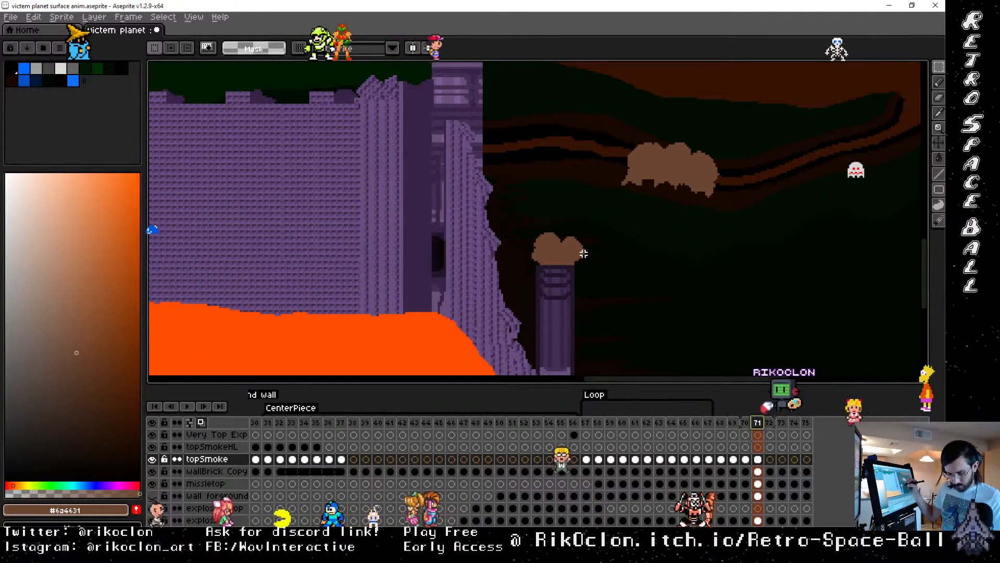
{"action": "key", "text": "b"}
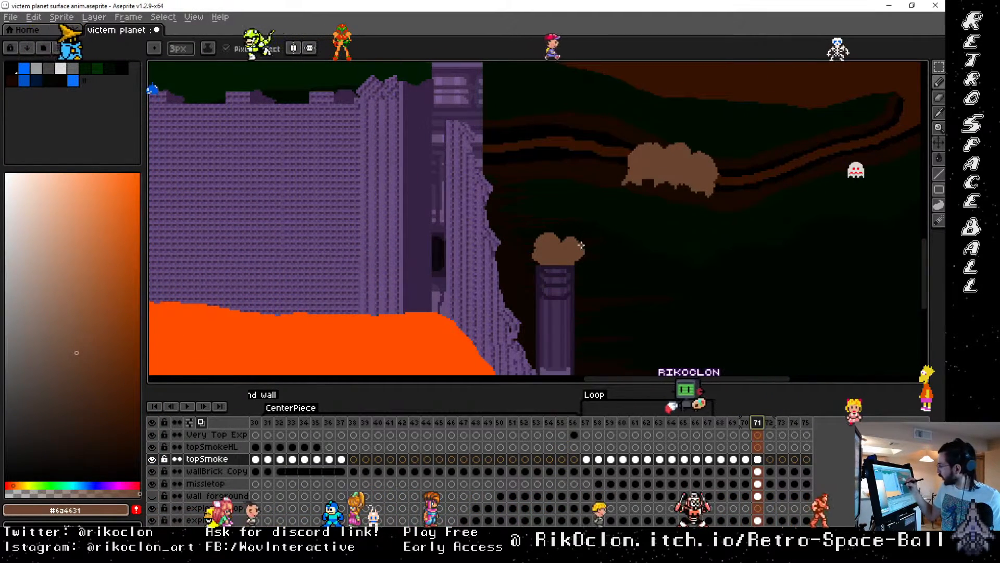
{"action": "mouse_move", "coordinate": [581, 244]}
{"action": "left_mouse_down"}
{"action": "mouse_move", "coordinate": [587, 222]}
{"action": "mouse_move", "coordinate": [590, 234]}
{"action": "mouse_move", "coordinate": [563, 237]}
{"action": "mouse_move", "coordinate": [545, 221]}
{"action": "mouse_move", "coordinate": [561, 219]}
{"action": "mouse_move", "coordinate": [562, 243]}
{"action": "mouse_move", "coordinate": [550, 234]}
{"action": "mouse_move", "coordinate": [560, 226]}
{"action": "mouse_move", "coordinate": [558, 236]}
{"action": "mouse_move", "coordinate": [541, 223]}
{"action": "mouse_move", "coordinate": [545, 247]}
{"action": "left_mouse_up"}
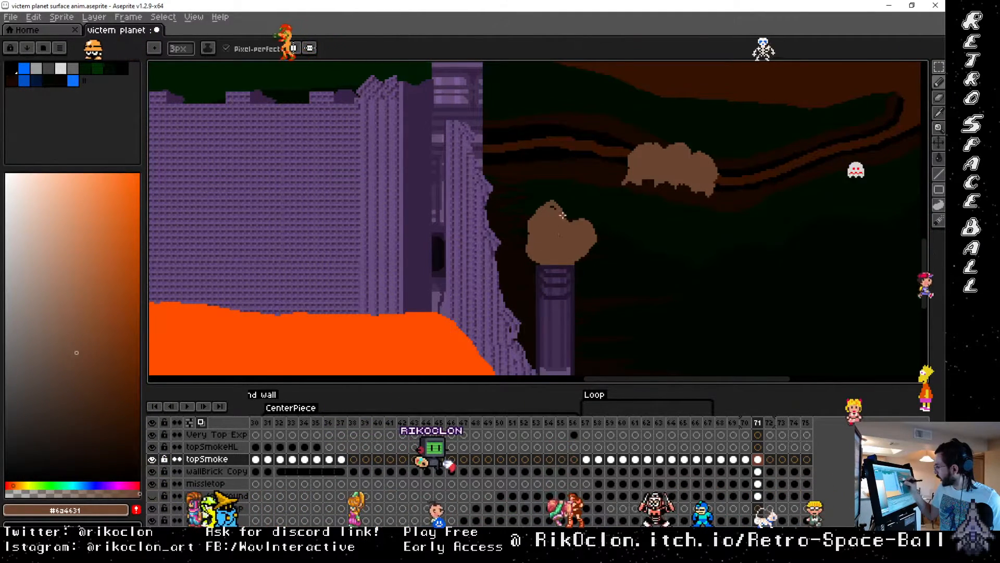
{"action": "key", "text": "space"}
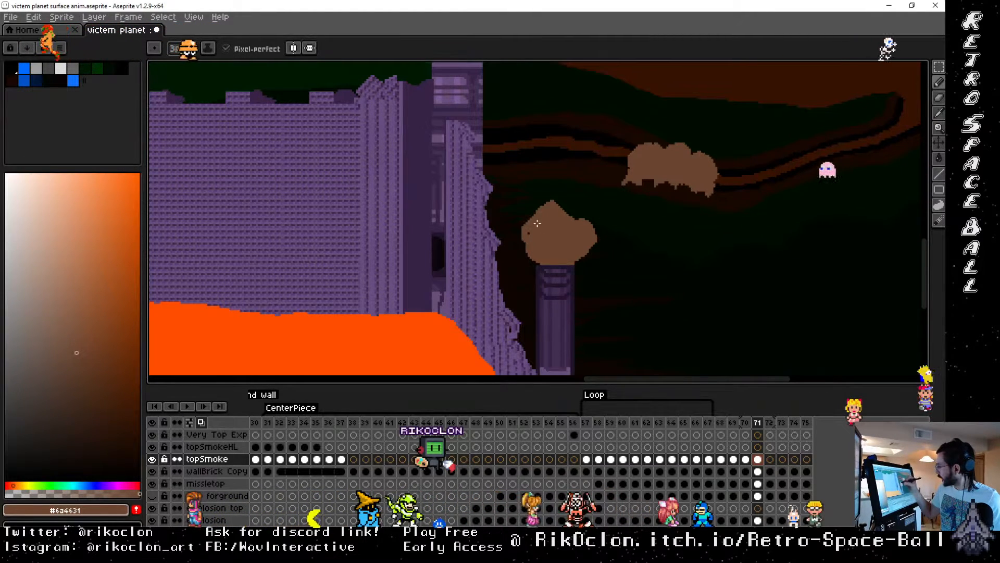
Step: In frame 71, enlarge the smoke on top of the back-right tower into a wide two-lobed brown cloud
{"action": "key", "text": "space"}
{"action": "left_click_drag", "start_coordinate": [537, 165], "coordinate": [549, 255]}
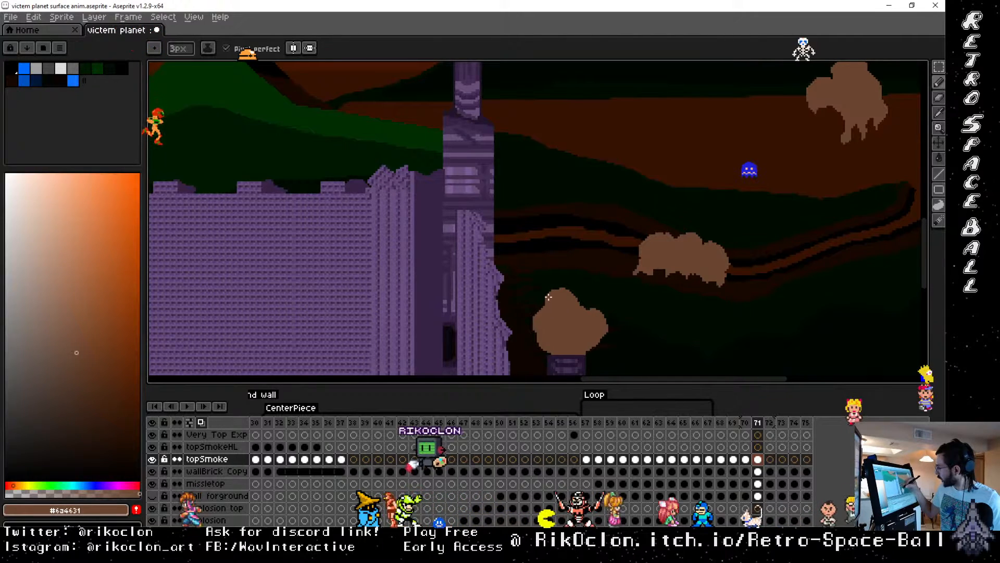
{"action": "key", "text": "space"}
{"action": "left_click_drag", "start_coordinate": [540, 196], "coordinate": [540, 270]}
{"action": "left_click_drag", "start_coordinate": [525, 75], "coordinate": [547, 277]}
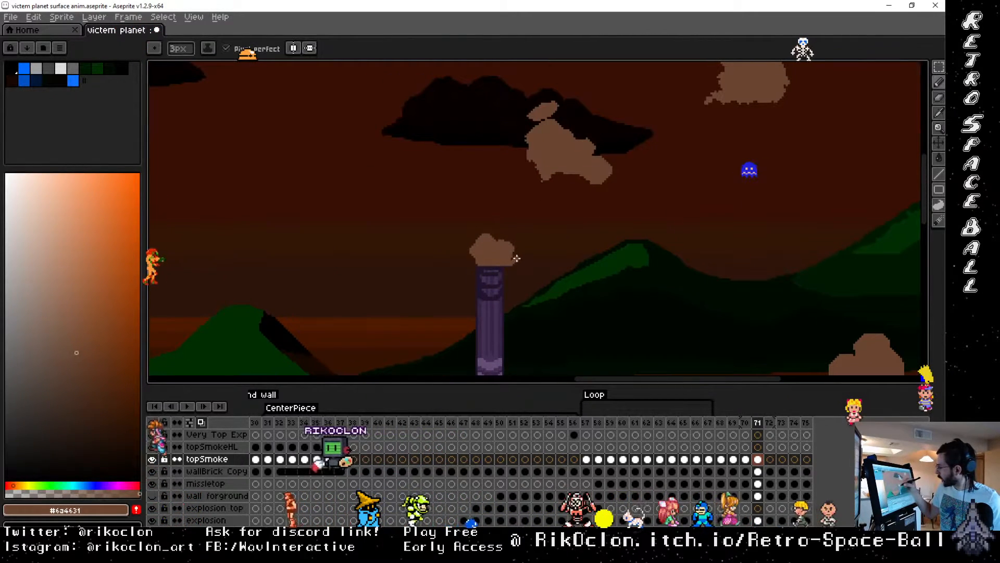
{"action": "mouse_move", "coordinate": [501, 241]}
{"action": "left_mouse_down"}
{"action": "mouse_move", "coordinate": [529, 239]}
{"action": "mouse_move", "coordinate": [524, 251]}
{"action": "mouse_move", "coordinate": [519, 235]}
{"action": "mouse_move", "coordinate": [521, 243]}
{"action": "mouse_move", "coordinate": [509, 237]}
{"action": "mouse_move", "coordinate": [514, 252]}
{"action": "mouse_move", "coordinate": [472, 220]}
{"action": "mouse_move", "coordinate": [446, 236]}
{"action": "mouse_move", "coordinate": [469, 254]}
{"action": "mouse_move", "coordinate": [472, 247]}
{"action": "mouse_move", "coordinate": [475, 260]}
{"action": "mouse_move", "coordinate": [451, 237]}
{"action": "mouse_move", "coordinate": [463, 250]}
{"action": "mouse_move", "coordinate": [483, 233]}
{"action": "left_mouse_up"}
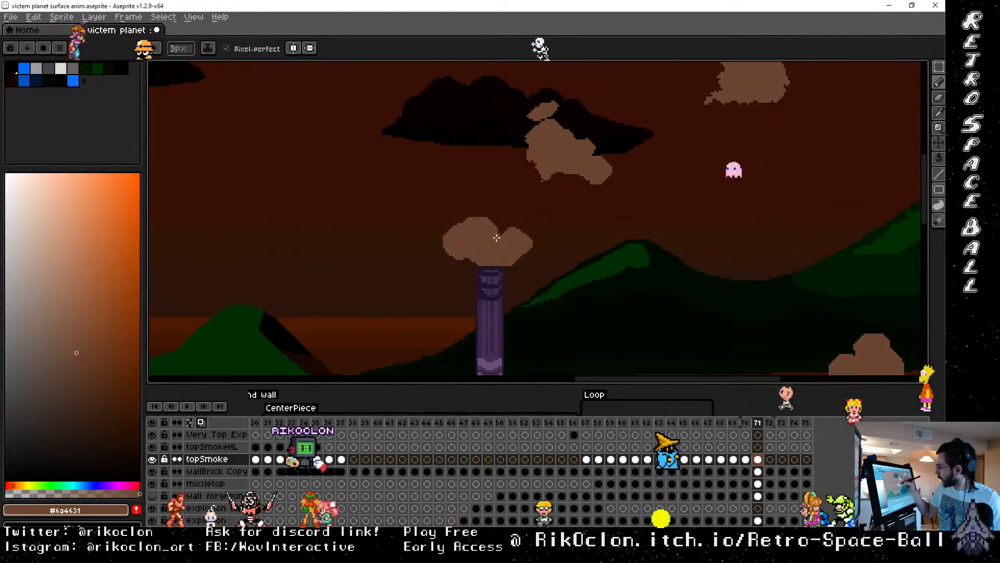
Step: In frame 71, enlarge the smoke on top of the back-left tower into a solid, wide two-lobed brown cloud
{"action": "key", "text": "space"}
{"action": "left_click_drag", "start_coordinate": [315, 297], "coordinate": [888, 261]}
{"action": "left_click_drag", "start_coordinate": [337, 276], "coordinate": [839, 258]}
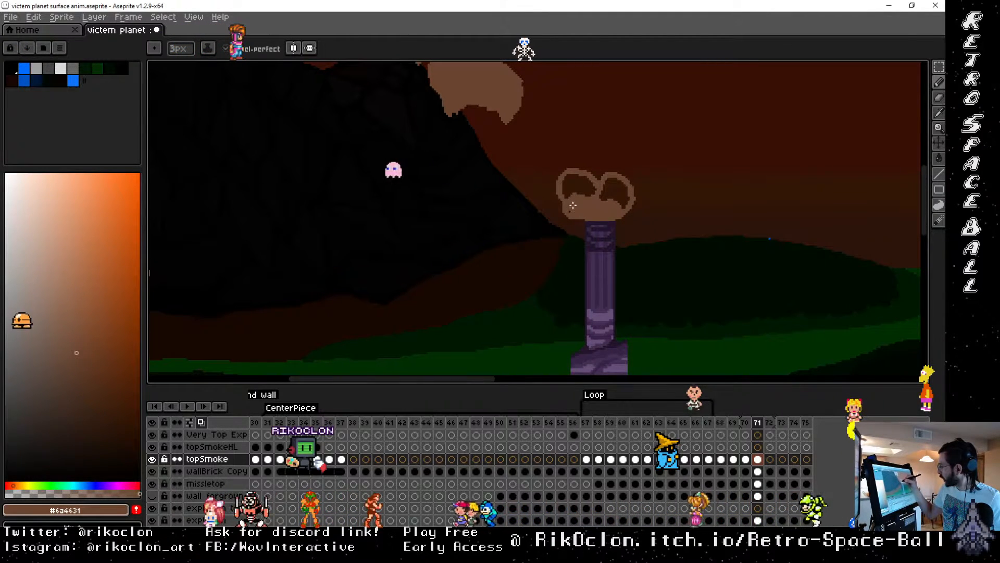
{"action": "left_click_drag", "start_coordinate": [572, 178], "coordinate": [607, 192]}
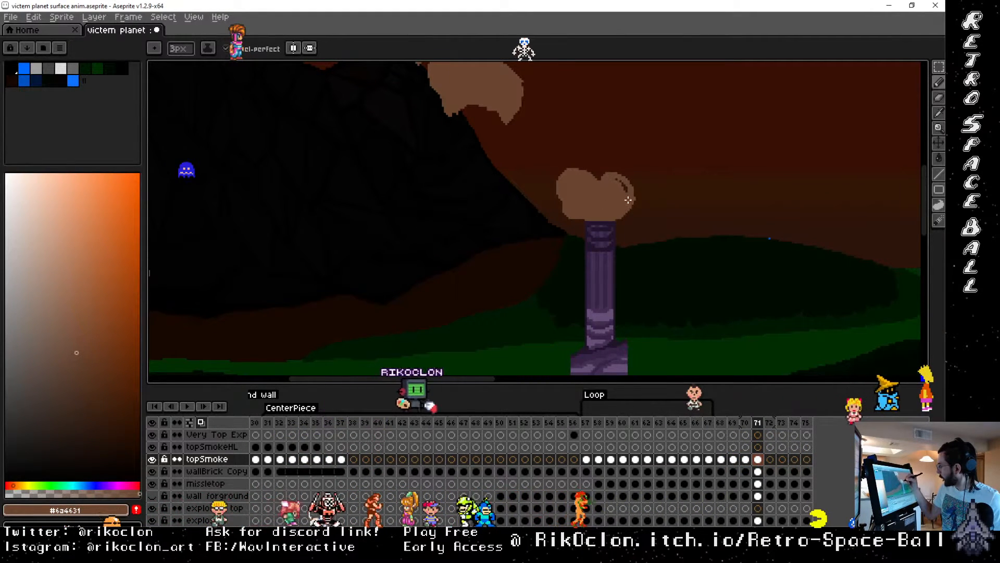
Step: In frame 71, enlarge the smoke on top of the front-left tower into a wide, lumpy brown cloud with the 3px brush
{"action": "left_click_drag", "start_coordinate": [609, 336], "coordinate": [694, 81]}
{"action": "left_click_drag", "start_coordinate": [628, 282], "coordinate": [648, 189]}
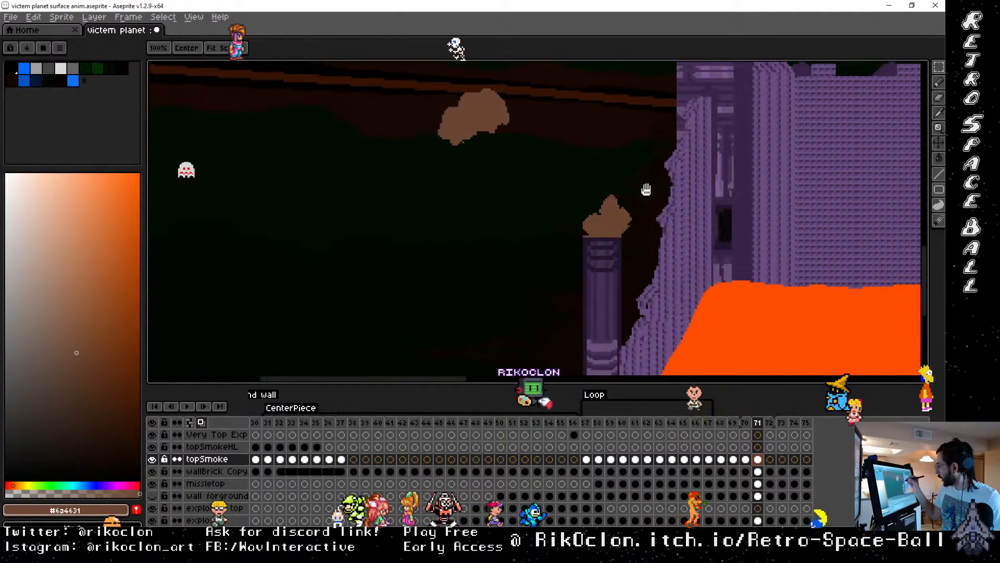
{"action": "mouse_move", "coordinate": [622, 230]}
{"action": "left_mouse_down"}
{"action": "mouse_move", "coordinate": [634, 203]}
{"action": "mouse_move", "coordinate": [612, 189]}
{"action": "mouse_move", "coordinate": [564, 198]}
{"action": "left_mouse_up"}
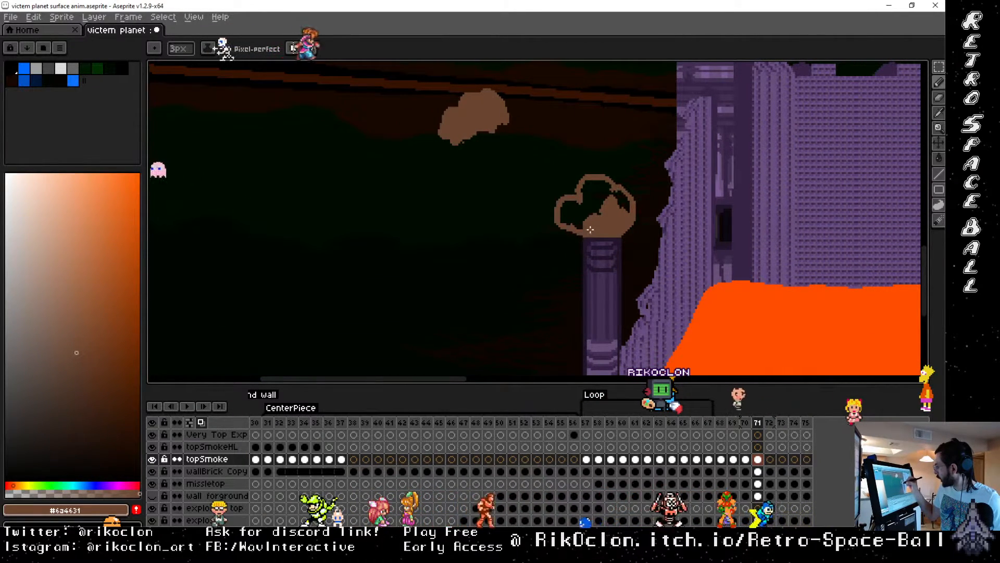
{"action": "left_click_drag", "start_coordinate": [591, 230], "coordinate": [561, 211]}
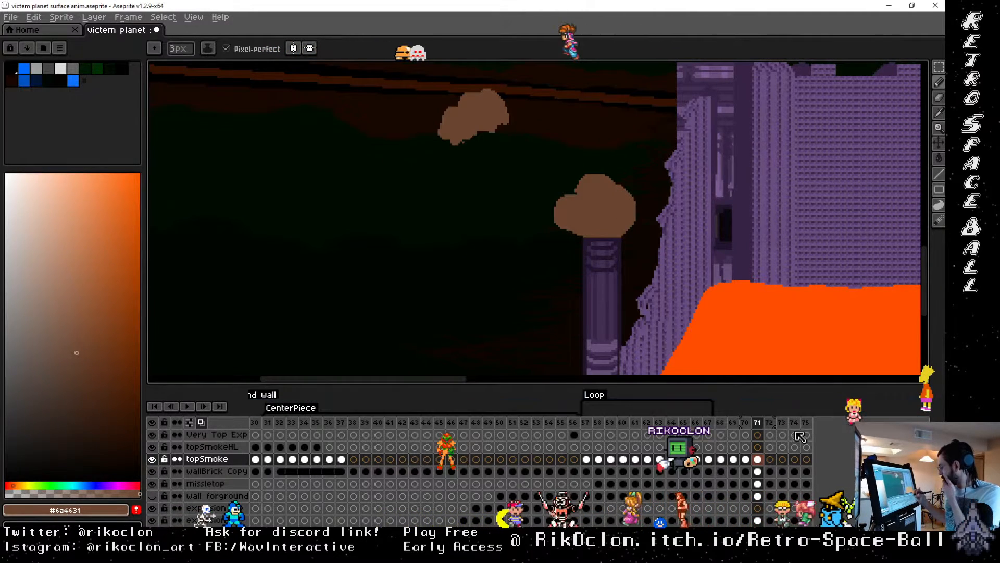
Step: Copy the topSmoke cel from frame 71 into frame 72 by linking the two cels and unlinking them again
{"action": "left_click", "coordinate": [770, 464]}
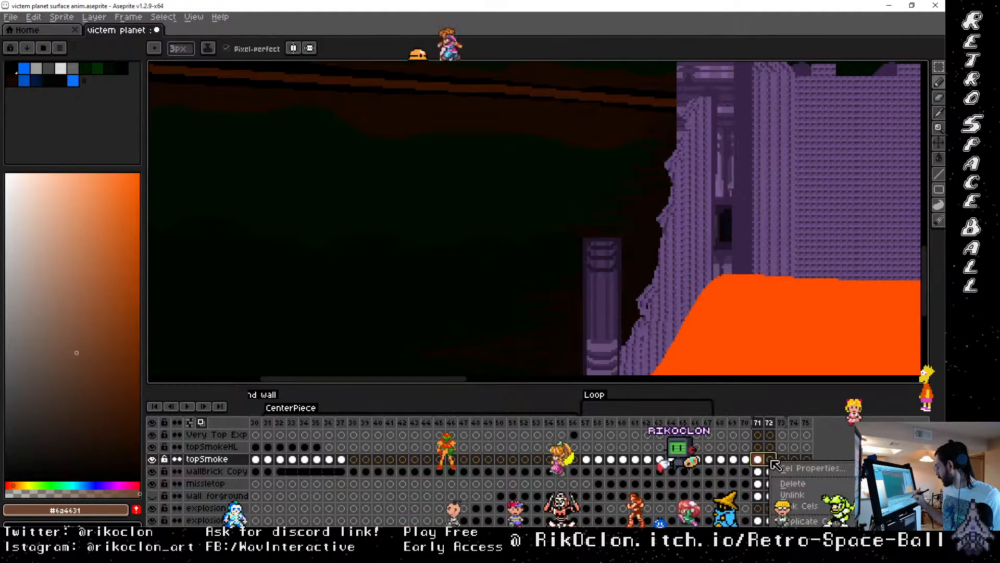
{"action": "left_click", "coordinate": [806, 506]}
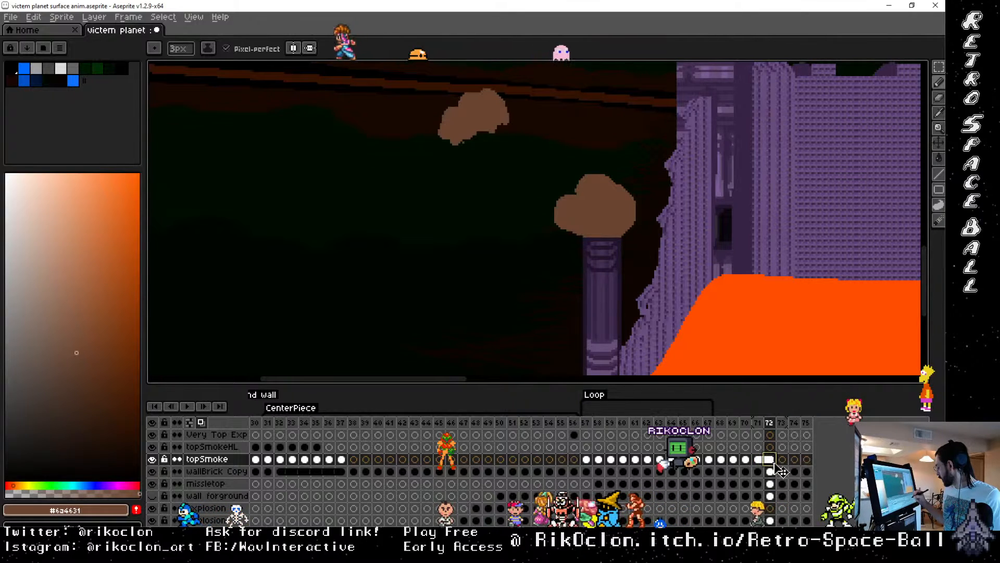
{"action": "left_click", "coordinate": [806, 494]}
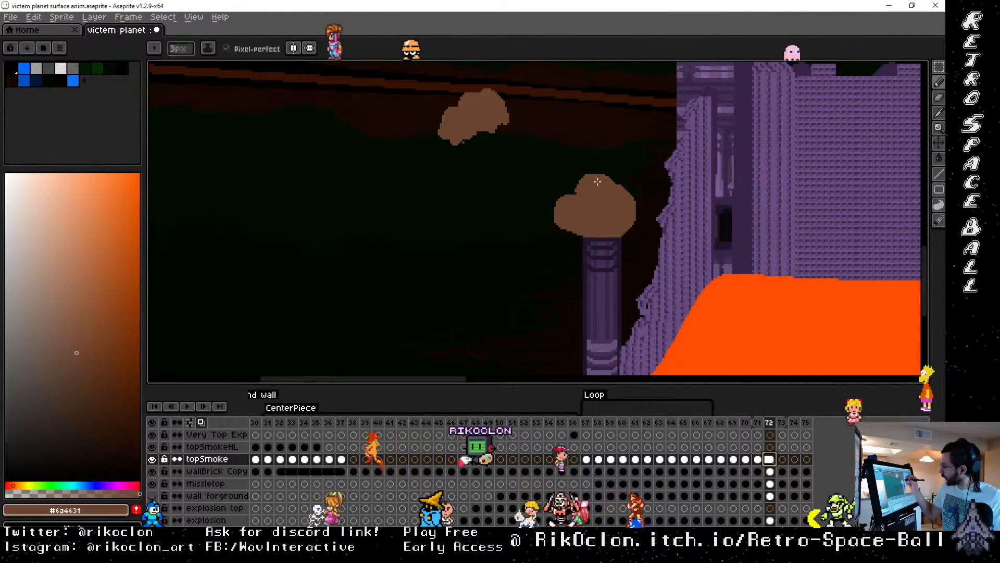
Step: In frame 72, move the upper-left wisps with their larger puff, and the far-left puff above the road, up and to the left
{"action": "scroll", "coordinate": [560, 162], "scroll_direction": "down", "scroll_amount": 3}
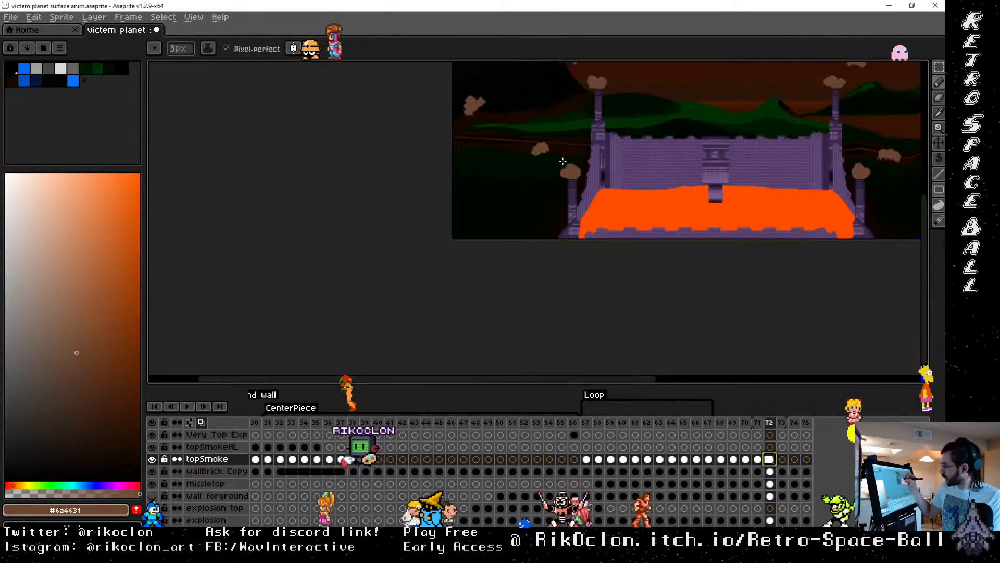
{"action": "left_click_drag", "start_coordinate": [563, 162], "coordinate": [508, 328]}
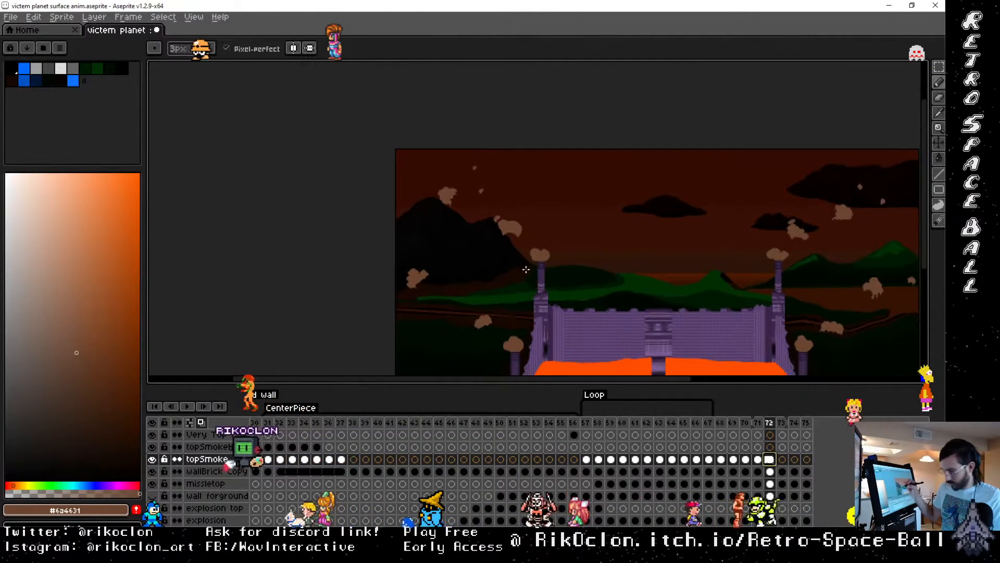
{"action": "key", "text": "m"}
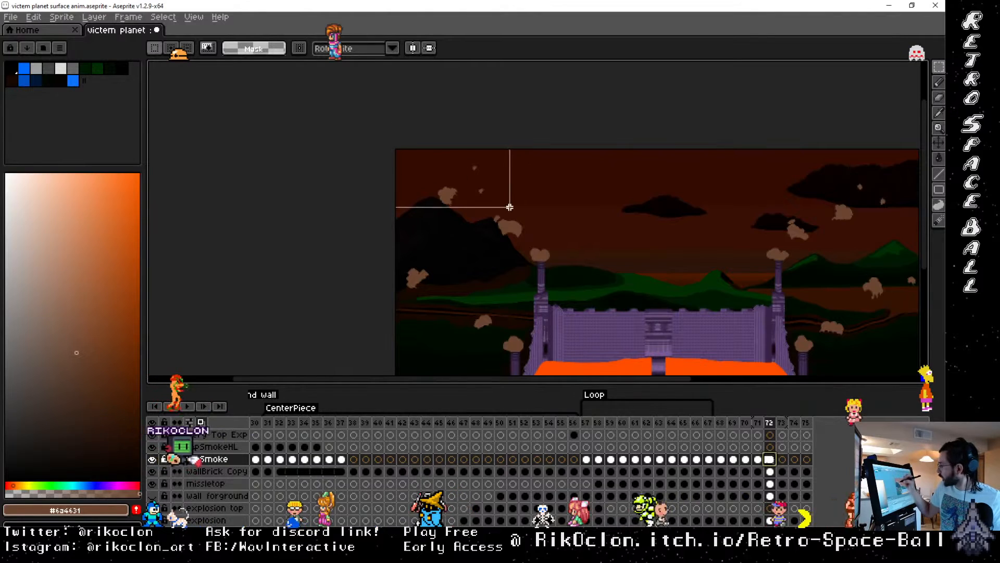
{"action": "left_click_drag", "start_coordinate": [510, 207], "coordinate": [495, 186]}
{"action": "left_click_drag", "start_coordinate": [396, 239], "coordinate": [429, 273]}
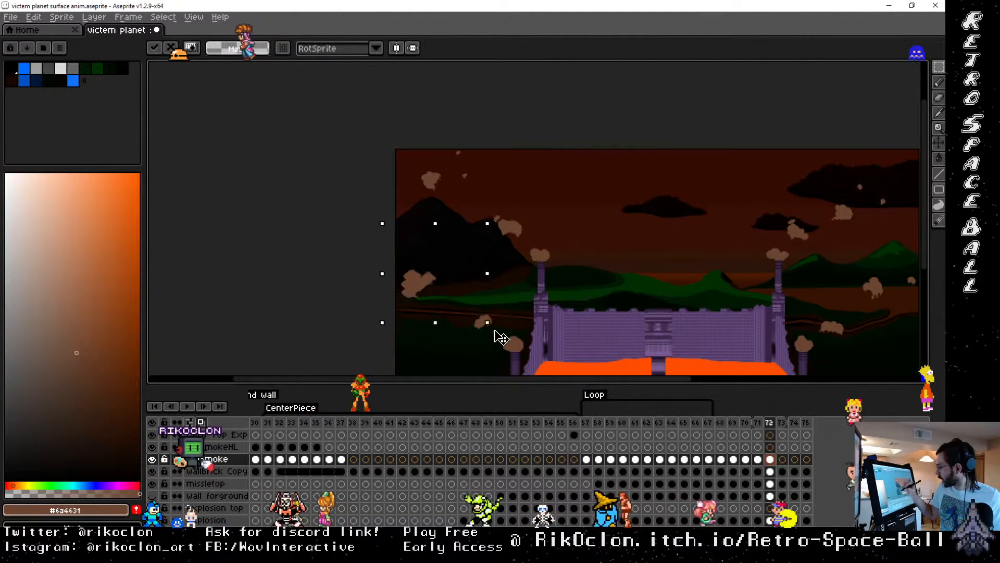
{"action": "left_click", "coordinate": [489, 326]}
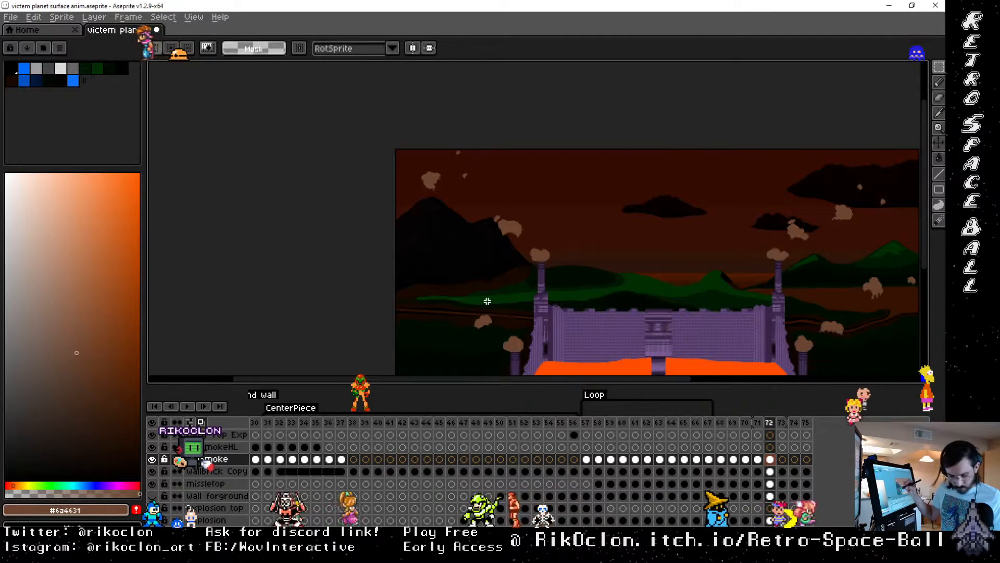
{"action": "left_click_drag", "start_coordinate": [449, 285], "coordinate": [435, 276]}
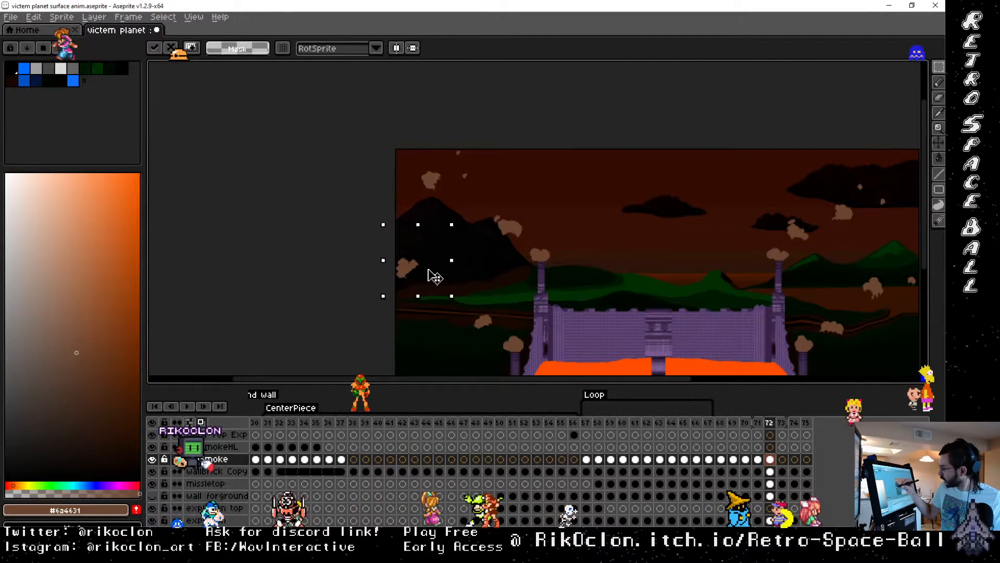
Step: In frame 72, move the detached puffs of the front-left and back-left towers up and to the left
{"action": "left_click", "coordinate": [477, 304]}
{"action": "left_click_drag", "start_coordinate": [490, 319], "coordinate": [462, 303]}
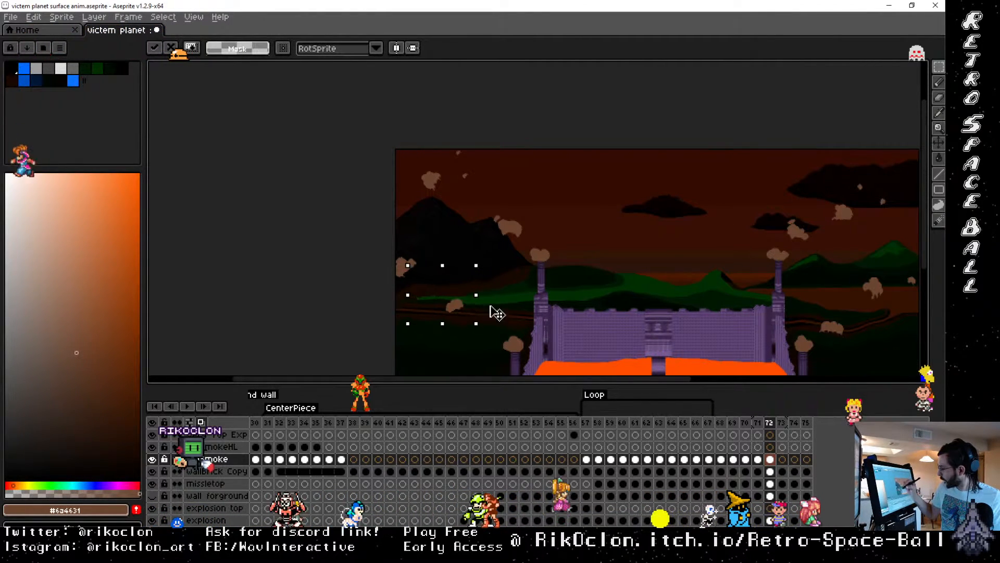
{"action": "left_click", "coordinate": [518, 309]}
{"action": "left_click_drag", "start_coordinate": [527, 240], "coordinate": [500, 221]}
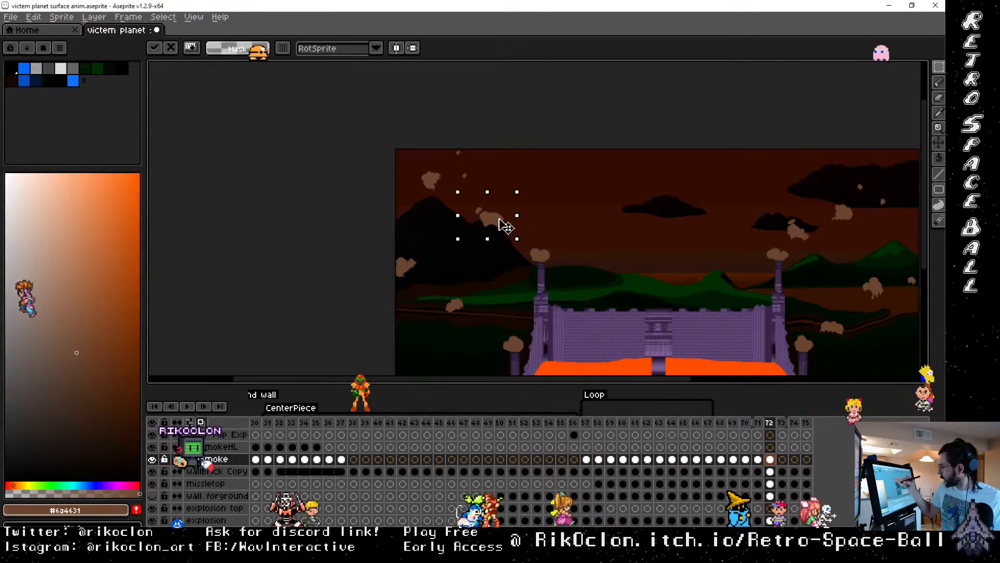
Step: In frame 72, move the two small upper-right wisps, the larger puff beside them and the back-right tower's detached puff up-right
{"action": "mouse_move", "coordinate": [780, 190]}
{"action": "left_mouse_down"}
{"action": "mouse_move", "coordinate": [818, 246]}
{"action": "mouse_move", "coordinate": [823, 227]}
{"action": "mouse_move", "coordinate": [696, 244]}
{"action": "mouse_move", "coordinate": [650, 167]}
{"action": "left_mouse_up"}
{"action": "left_click", "coordinate": [727, 237]}
{"action": "mouse_move", "coordinate": [692, 213]}
{"action": "left_mouse_down"}
{"action": "mouse_move", "coordinate": [713, 196]}
{"action": "mouse_move", "coordinate": [694, 166]}
{"action": "mouse_move", "coordinate": [709, 177]}
{"action": "mouse_move", "coordinate": [719, 159]}
{"action": "left_mouse_up"}
{"action": "key", "text": "ctrl+z"}
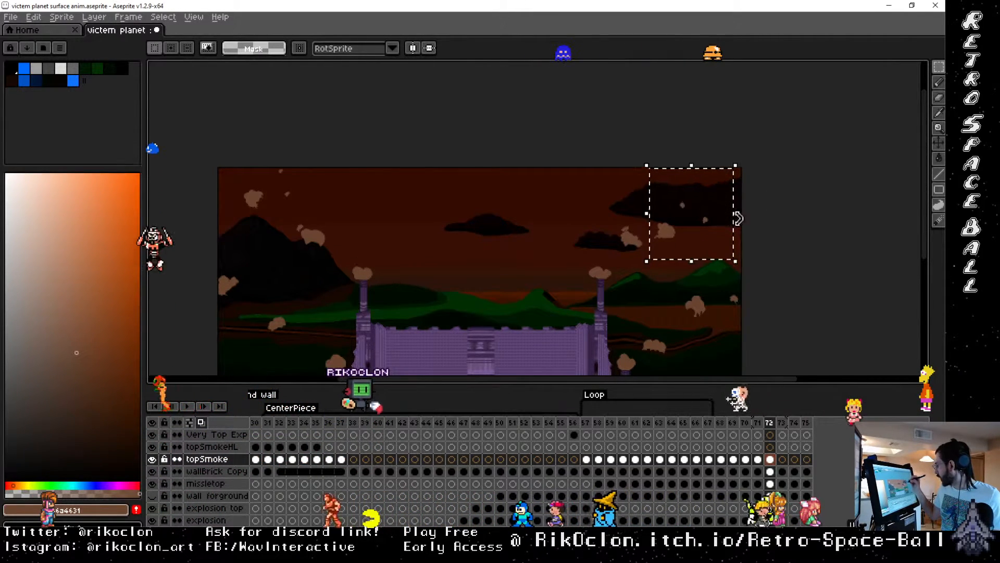
{"action": "left_click_drag", "start_coordinate": [699, 225], "coordinate": [715, 211]}
{"action": "left_click", "coordinate": [648, 194]}
{"action": "left_click_drag", "start_coordinate": [684, 175], "coordinate": [711, 199]}
{"action": "left_click_drag", "start_coordinate": [700, 188], "coordinate": [703, 181]}
Step: In frame 72, move the far-right wisp, the puff above the road and the front-right tower's detached puff up-right, and deselect
{"action": "left_click_drag", "start_coordinate": [748, 319], "coordinate": [718, 269]}
{"action": "left_click_drag", "start_coordinate": [734, 296], "coordinate": [750, 284]}
{"action": "left_click_drag", "start_coordinate": [671, 269], "coordinate": [716, 333]}
{"action": "left_click_drag", "start_coordinate": [714, 288], "coordinate": [739, 264]}
{"action": "mouse_move", "coordinate": [630, 319]}
{"action": "left_mouse_down"}
{"action": "mouse_move", "coordinate": [678, 355]}
{"action": "mouse_move", "coordinate": [692, 329]}
{"action": "left_mouse_up"}
{"action": "key", "text": "space"}
{"action": "left_click_drag", "start_coordinate": [645, 358], "coordinate": [720, 234]}
{"action": "scroll", "coordinate": [731, 240], "scroll_direction": "up", "scroll_amount": 3}
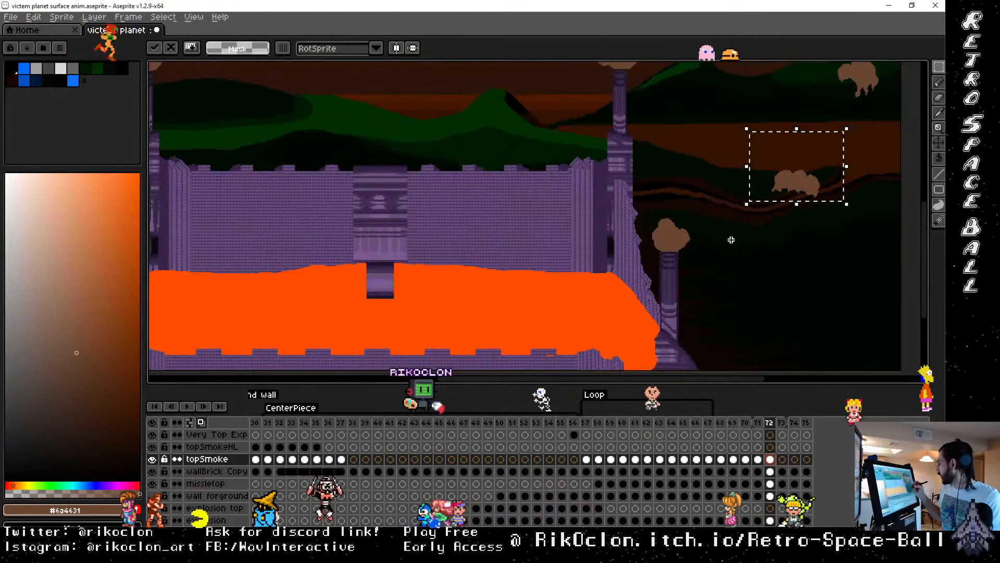
{"action": "key", "text": "ctrl+d"}
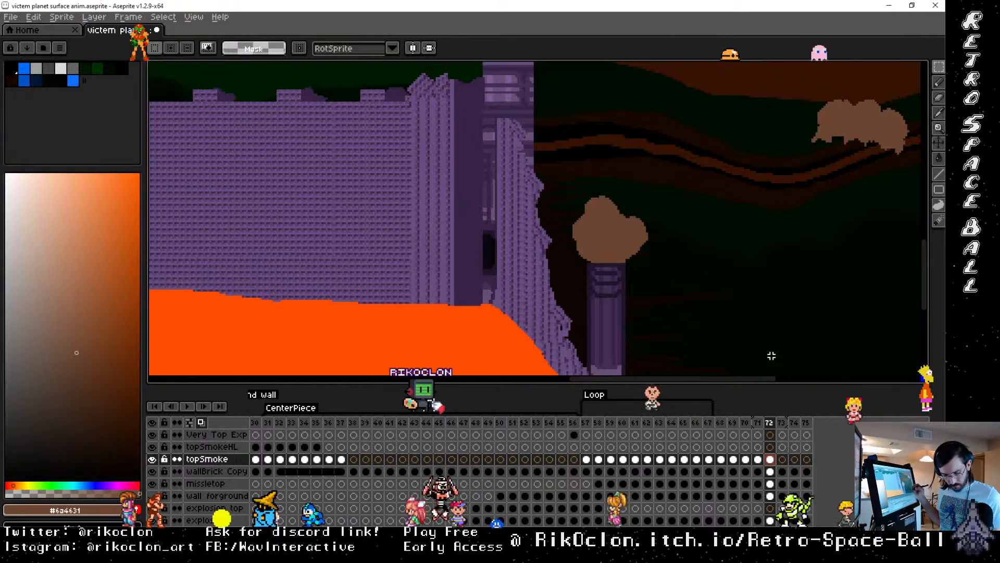
Step: In frame 72, enlarge the smoke on top of the front-right tower with the 3px brush and erase a small gap near its base
{"action": "key", "text": "b"}
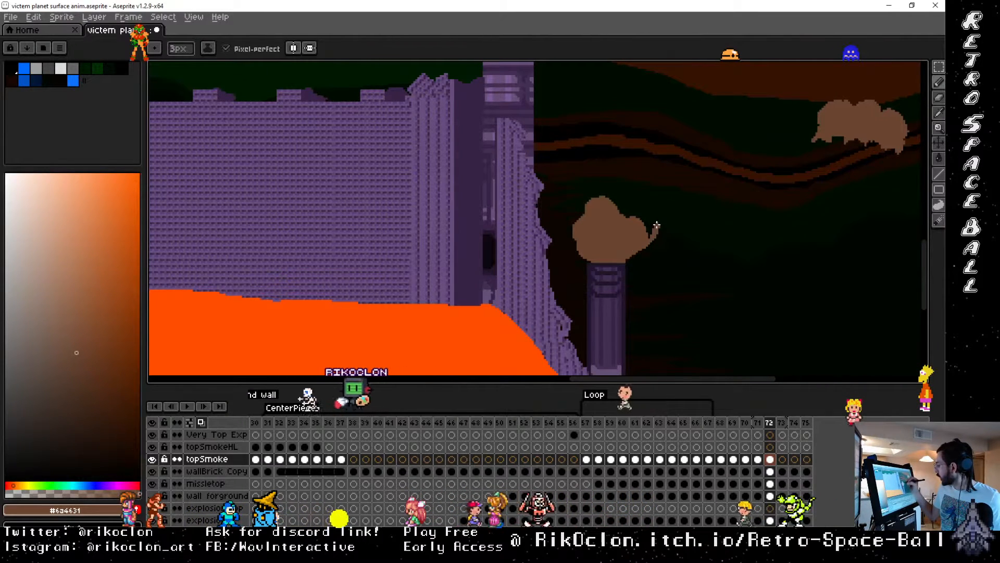
{"action": "mouse_move", "coordinate": [657, 229]}
{"action": "left_mouse_down"}
{"action": "mouse_move", "coordinate": [613, 181]}
{"action": "mouse_move", "coordinate": [584, 184]}
{"action": "left_mouse_up"}
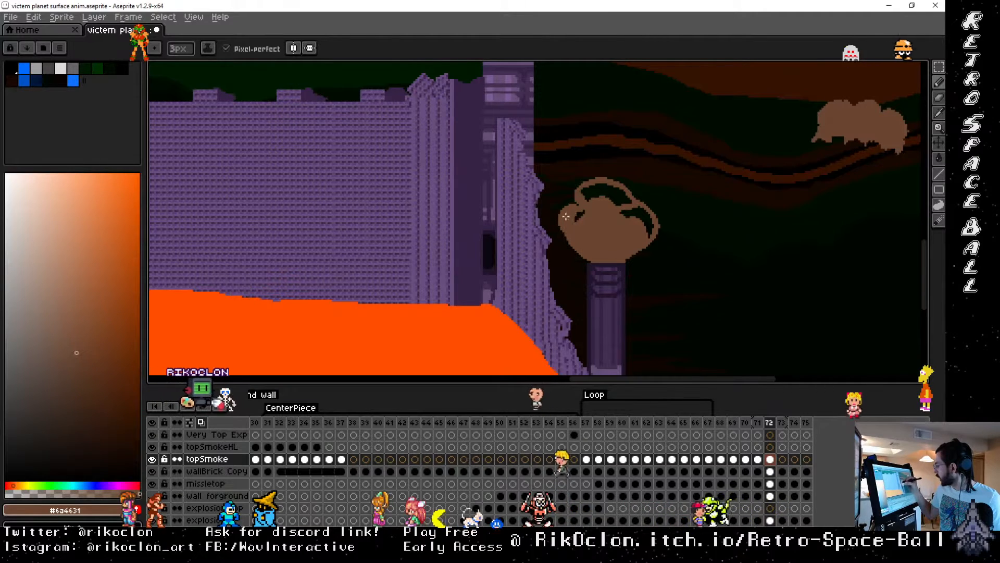
{"action": "mouse_move", "coordinate": [566, 216]}
{"action": "left_mouse_down"}
{"action": "mouse_move", "coordinate": [589, 192]}
{"action": "mouse_move", "coordinate": [581, 203]}
{"action": "mouse_move", "coordinate": [617, 193]}
{"action": "mouse_move", "coordinate": [648, 229]}
{"action": "left_mouse_up"}
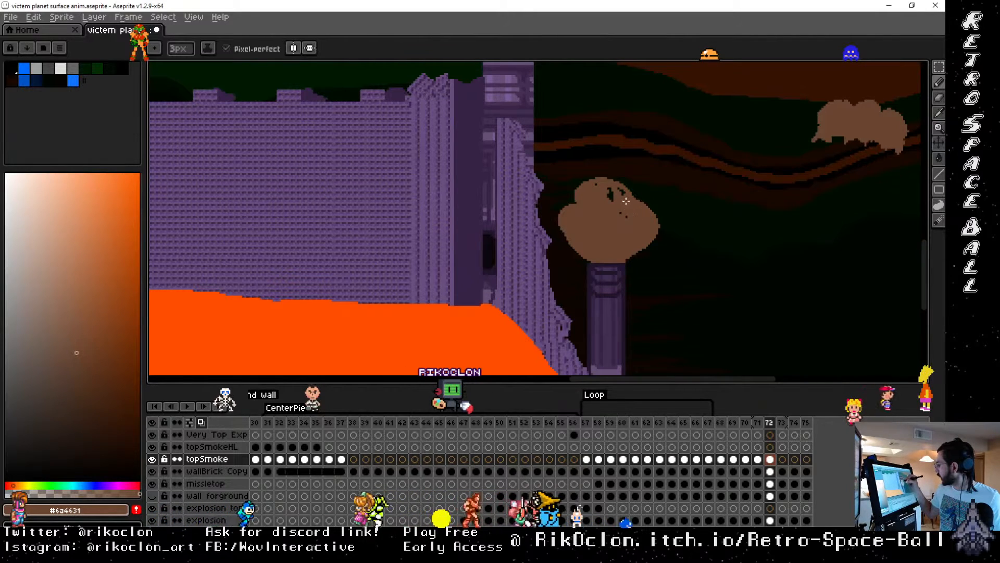
{"action": "left_click_drag", "start_coordinate": [624, 198], "coordinate": [608, 191]}
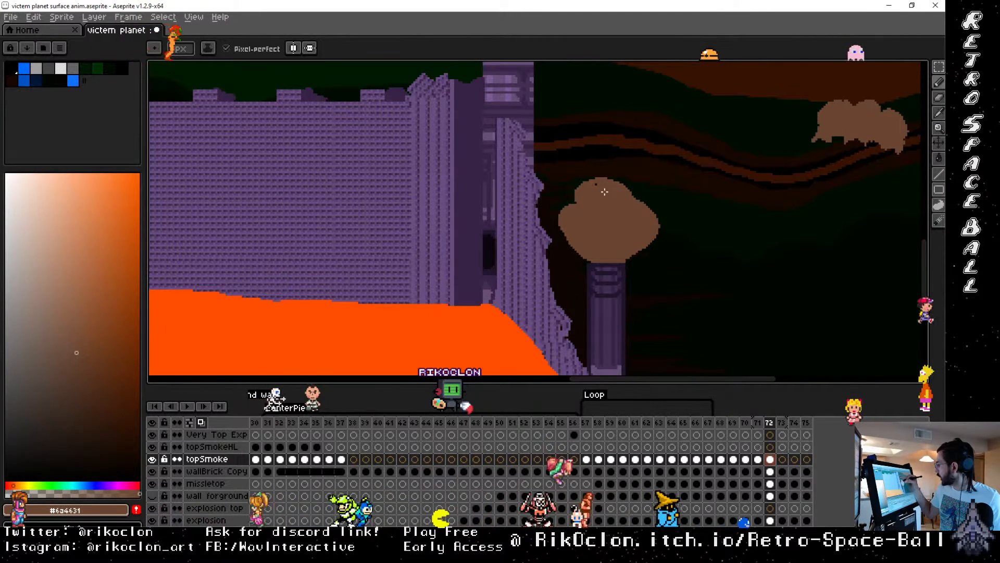
{"action": "key", "text": "e"}
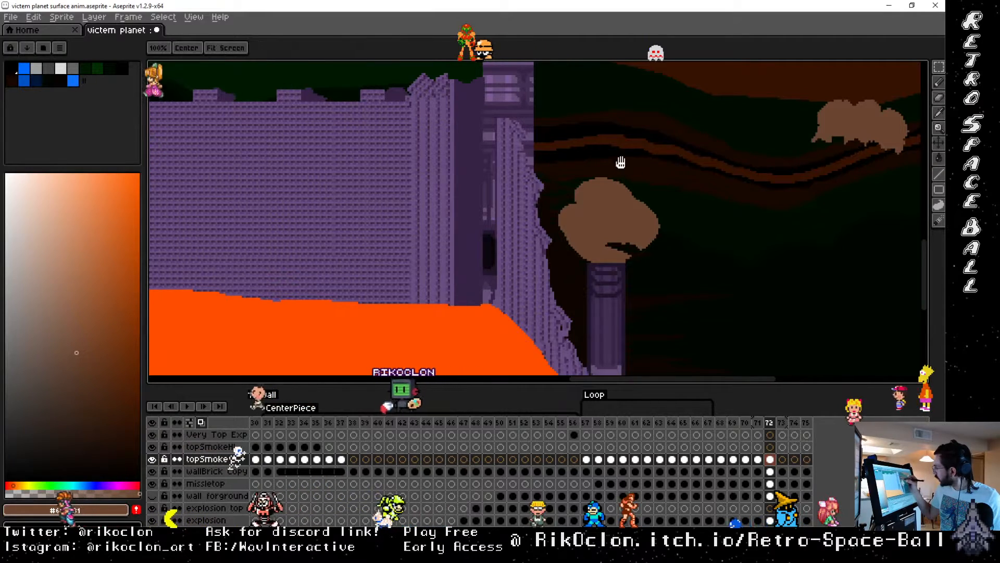
Step: In frame 72, widen the back-right tower's smoke into a large solid cloud, and erase notches at its base and upper edge
{"action": "key", "text": "space"}
{"action": "mouse_move", "coordinate": [619, 81]}
{"action": "left_mouse_down"}
{"action": "mouse_move", "coordinate": [609, 186]}
{"action": "mouse_move", "coordinate": [582, 277]}
{"action": "mouse_move", "coordinate": [603, 304]}
{"action": "left_mouse_up"}
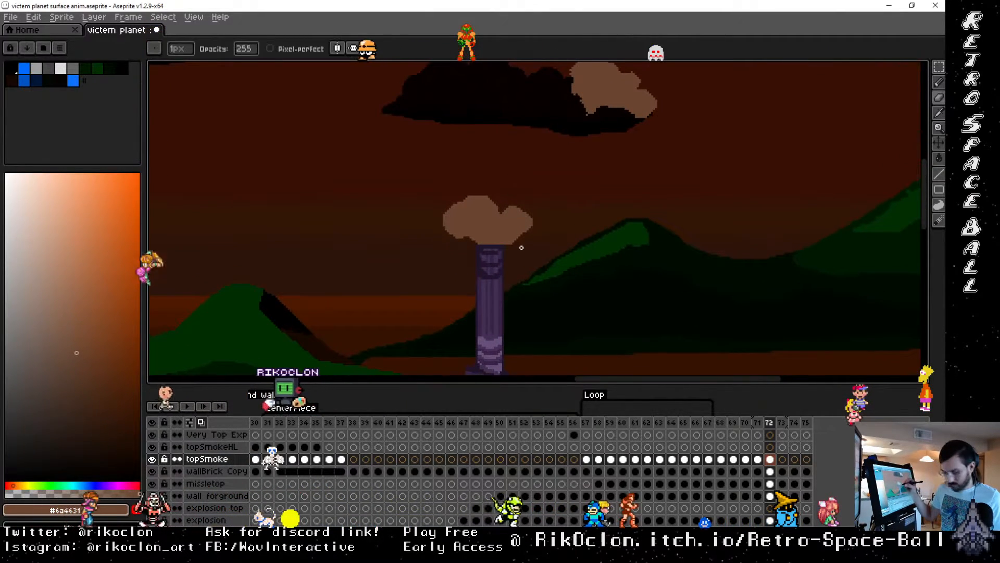
{"action": "key", "text": "alt"}
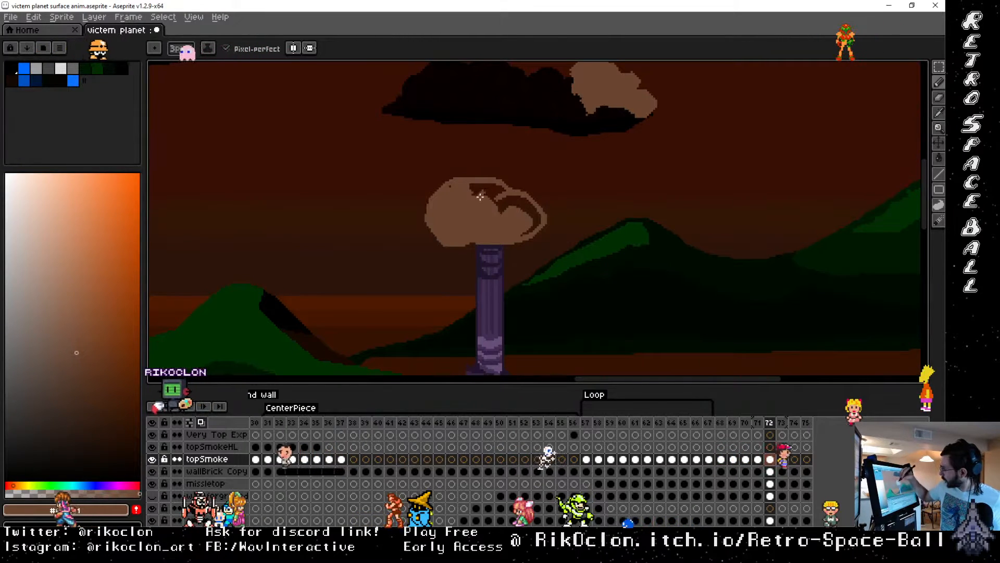
{"action": "mouse_move", "coordinate": [505, 200]}
{"action": "left_mouse_down"}
{"action": "mouse_move", "coordinate": [491, 185]}
{"action": "mouse_move", "coordinate": [520, 235]}
{"action": "mouse_move", "coordinate": [537, 218]}
{"action": "mouse_move", "coordinate": [511, 199]}
{"action": "mouse_move", "coordinate": [536, 207]}
{"action": "left_mouse_up"}
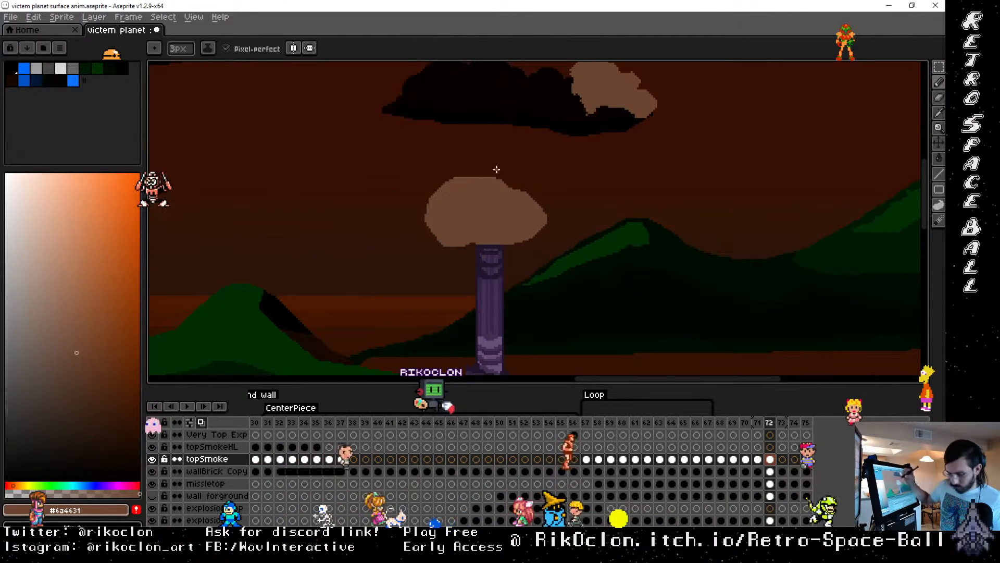
{"action": "key", "text": "e"}
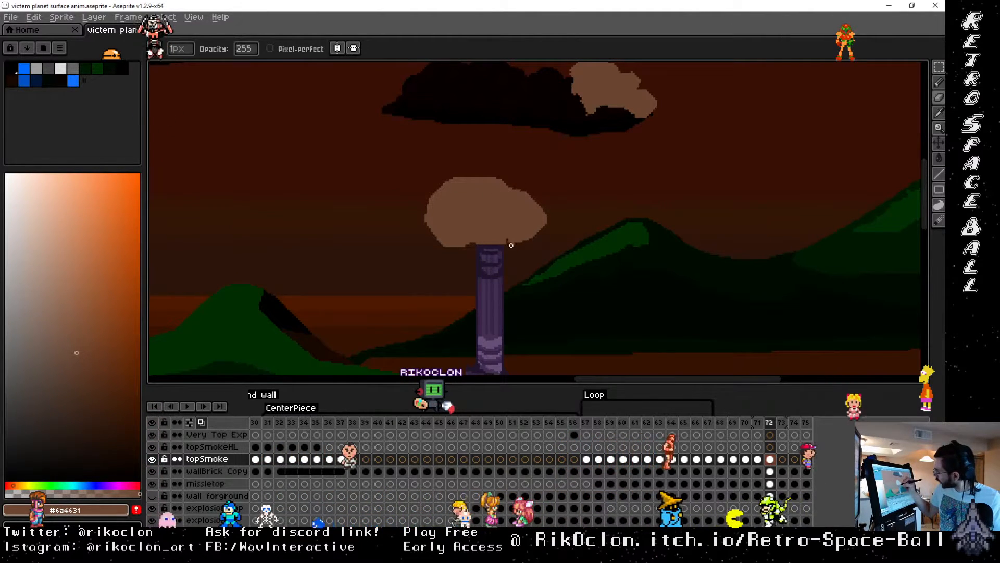
{"action": "left_click_drag", "start_coordinate": [503, 235], "coordinate": [507, 241]}
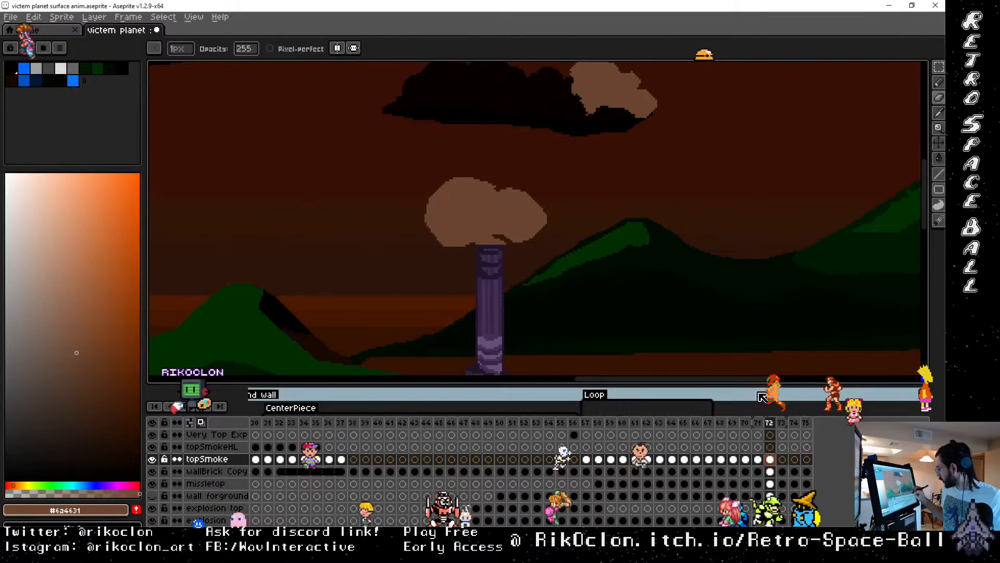
Step: In frame 72, enlarge the back-left tower's smoke into a bigger two-lobed cloud and erase a gap just above the tower top
{"action": "left_click_drag", "start_coordinate": [752, 379], "coordinate": [465, 393]}
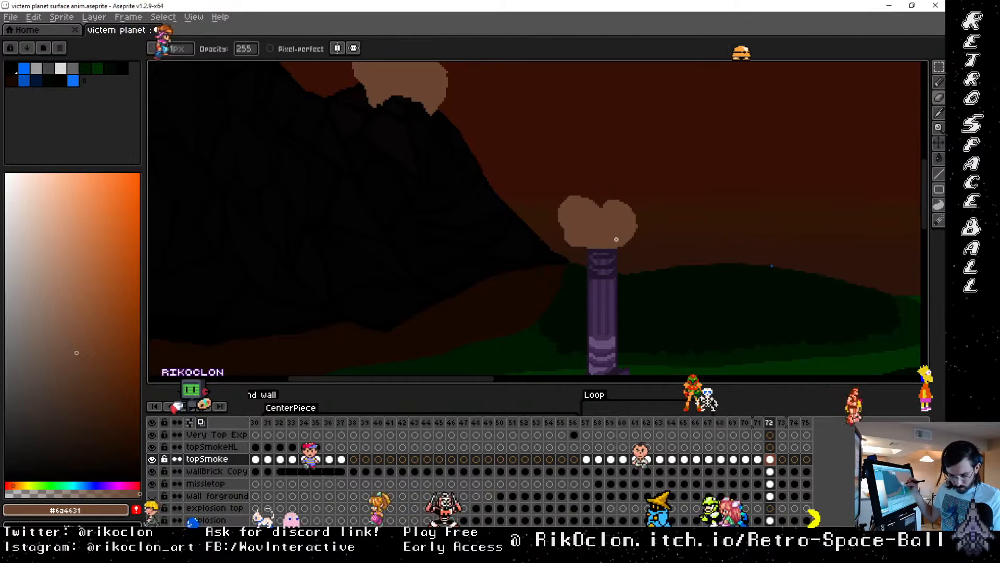
{"action": "key", "text": "i"}
{"action": "key", "text": "b"}
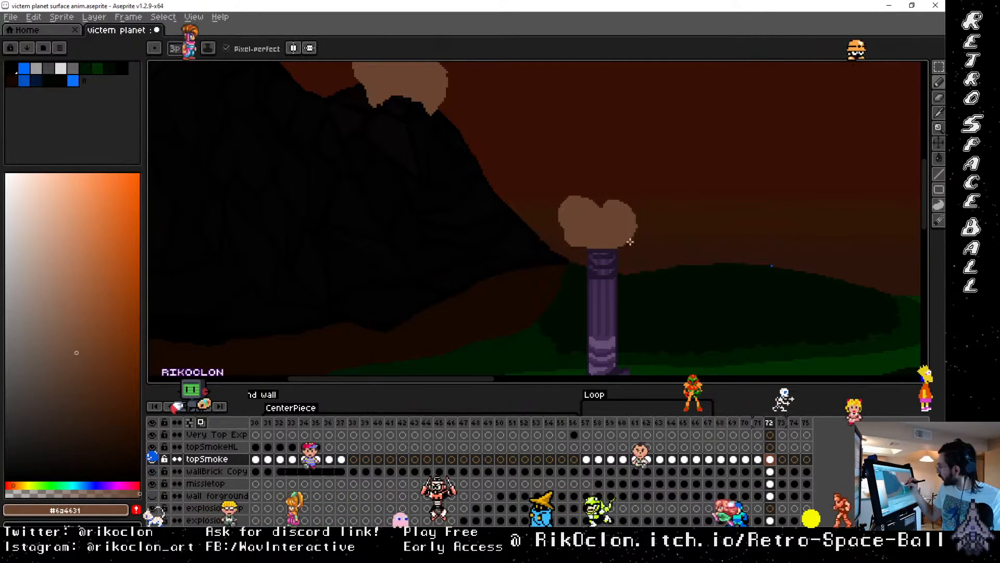
{"action": "mouse_move", "coordinate": [648, 227]}
{"action": "left_mouse_down"}
{"action": "mouse_move", "coordinate": [640, 204]}
{"action": "mouse_move", "coordinate": [612, 192]}
{"action": "mouse_move", "coordinate": [608, 204]}
{"action": "mouse_move", "coordinate": [579, 180]}
{"action": "mouse_move", "coordinate": [544, 196]}
{"action": "mouse_move", "coordinate": [561, 218]}
{"action": "left_mouse_up"}
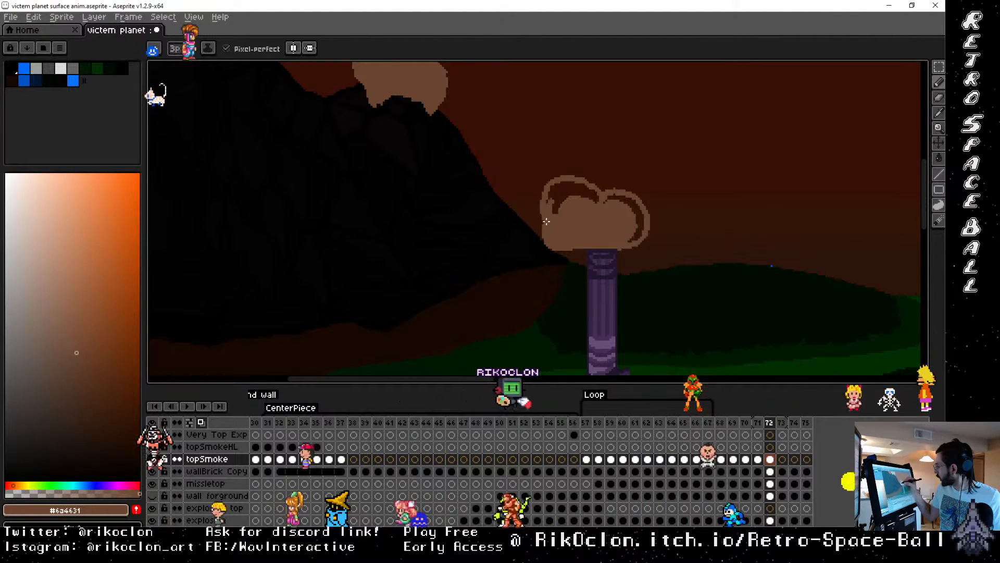
{"action": "mouse_move", "coordinate": [560, 214]}
{"action": "left_mouse_down"}
{"action": "mouse_move", "coordinate": [565, 183]}
{"action": "mouse_move", "coordinate": [569, 194]}
{"action": "mouse_move", "coordinate": [575, 186]}
{"action": "mouse_move", "coordinate": [595, 204]}
{"action": "mouse_move", "coordinate": [582, 187]}
{"action": "mouse_move", "coordinate": [628, 204]}
{"action": "left_mouse_up"}
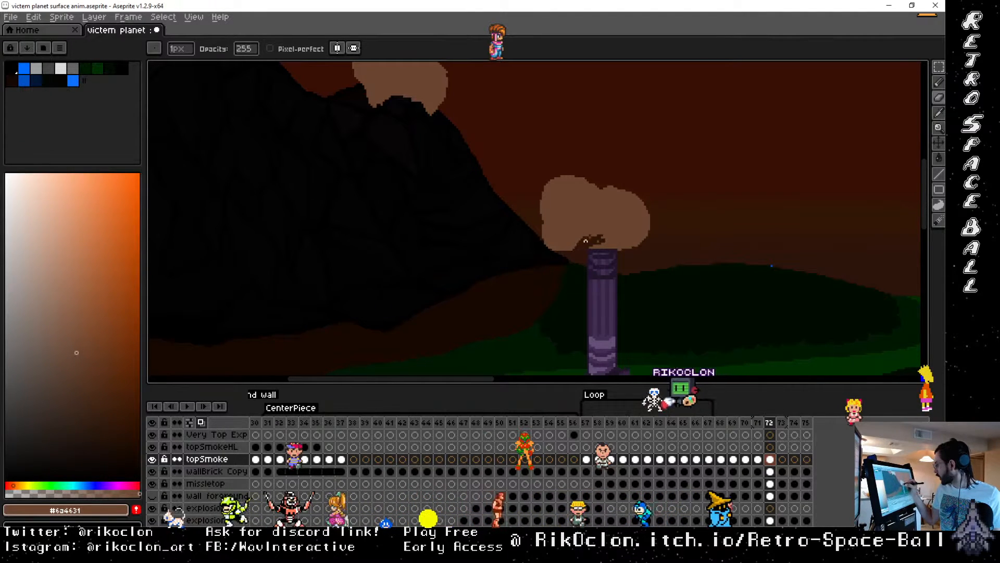
{"action": "left_click_drag", "start_coordinate": [585, 241], "coordinate": [600, 239]}
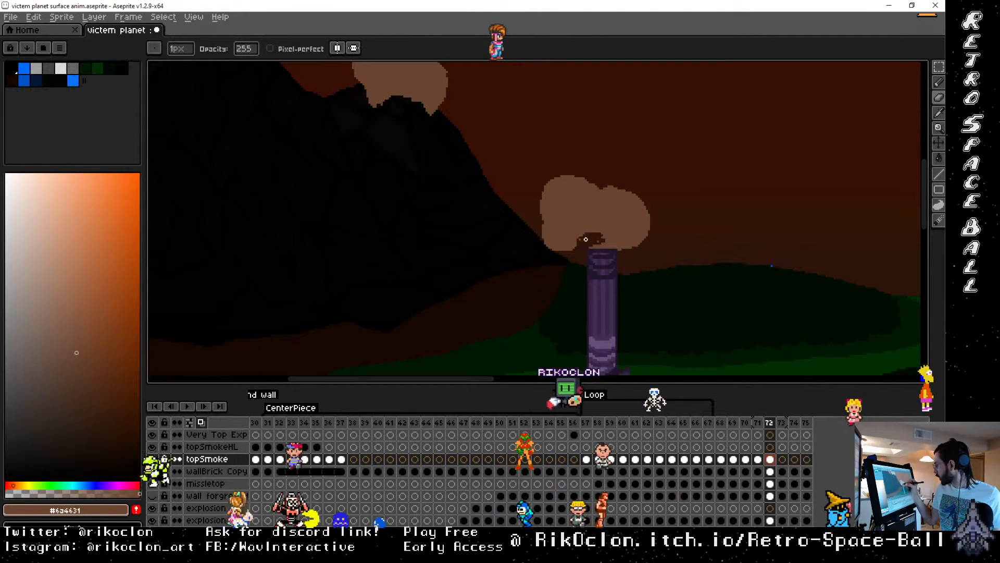
{"action": "scroll", "coordinate": [585, 240], "scroll_direction": "down", "scroll_amount": 10}
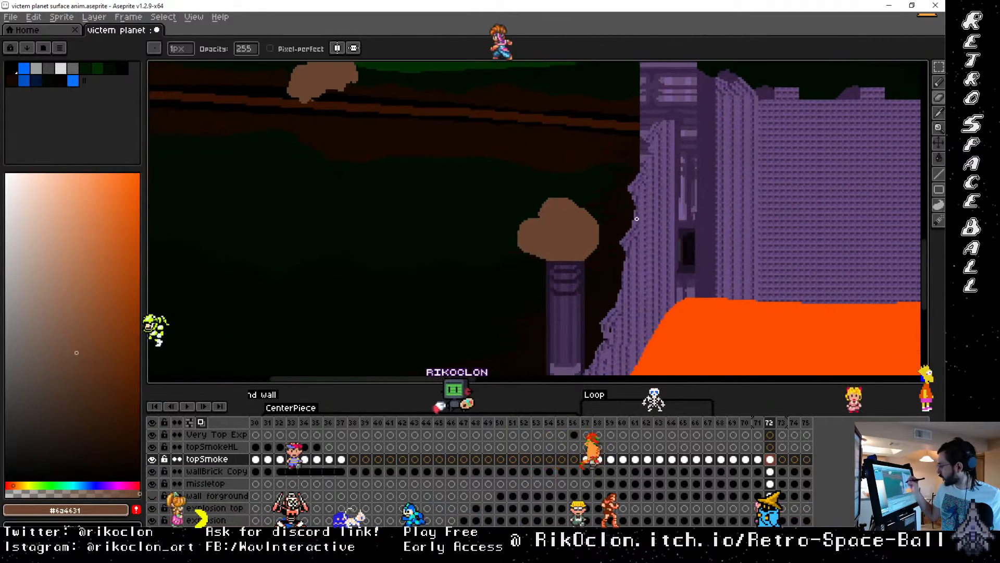
Step: In frame 72, enlarge the front-left tower's smoke into a rounder cloud with the 3px brush and erase a jagged gap near its base
{"action": "key", "text": "i"}
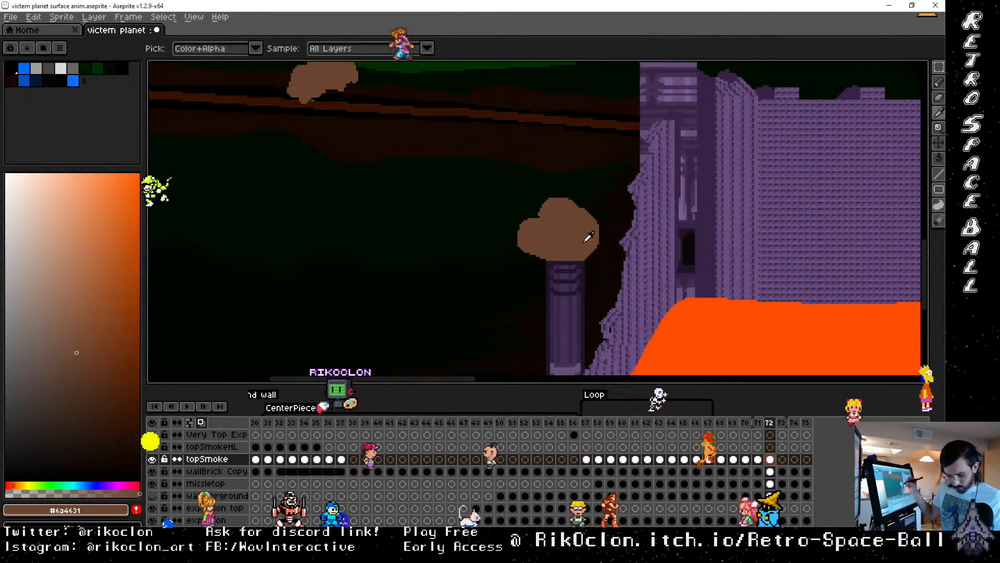
{"action": "key", "text": "b"}
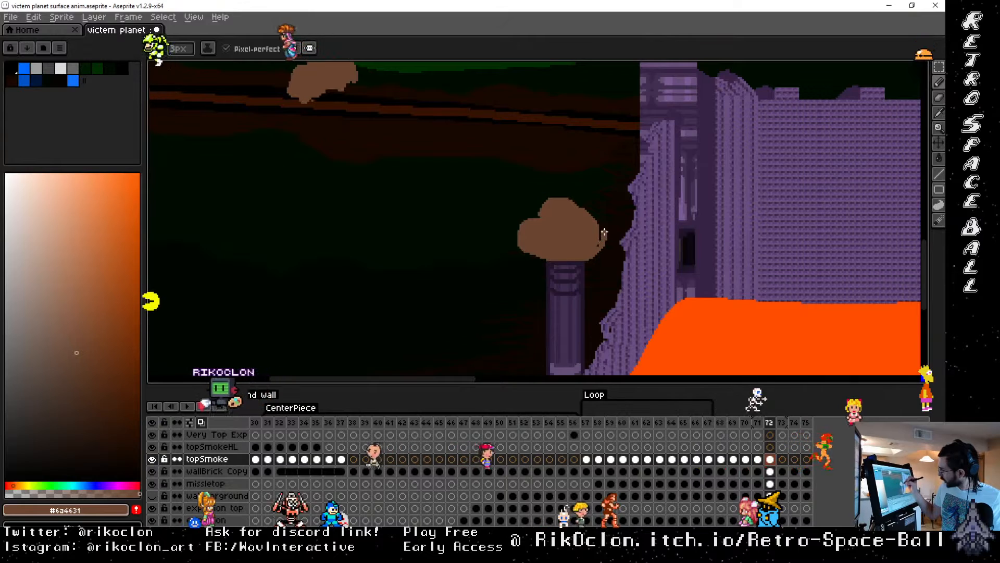
{"action": "mouse_move", "coordinate": [604, 232]}
{"action": "left_mouse_down"}
{"action": "mouse_move", "coordinate": [574, 188]}
{"action": "mouse_move", "coordinate": [581, 193]}
{"action": "mouse_move", "coordinate": [564, 207]}
{"action": "mouse_move", "coordinate": [587, 180]}
{"action": "mouse_move", "coordinate": [615, 195]}
{"action": "mouse_move", "coordinate": [598, 251]}
{"action": "left_mouse_up"}
{"action": "mouse_move", "coordinate": [589, 183]}
{"action": "left_mouse_down"}
{"action": "mouse_move", "coordinate": [571, 172]}
{"action": "mouse_move", "coordinate": [547, 231]}
{"action": "mouse_move", "coordinate": [551, 191]}
{"action": "mouse_move", "coordinate": [524, 200]}
{"action": "mouse_move", "coordinate": [549, 237]}
{"action": "mouse_move", "coordinate": [520, 227]}
{"action": "left_mouse_up"}
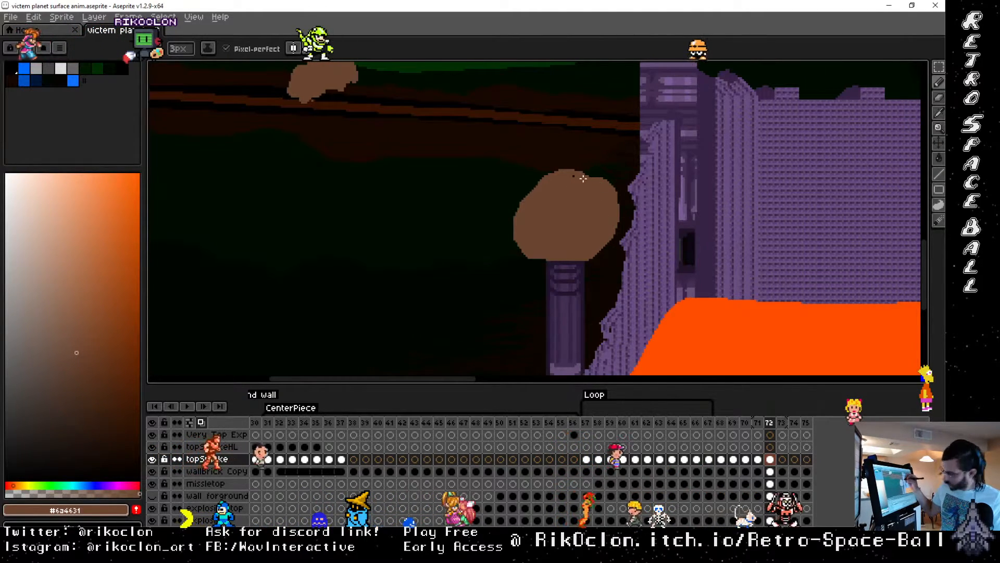
{"action": "key", "text": "e"}
{"action": "mouse_move", "coordinate": [589, 254]}
{"action": "left_mouse_down"}
{"action": "mouse_move", "coordinate": [594, 235]}
{"action": "mouse_move", "coordinate": [554, 248]}
{"action": "left_mouse_up"}
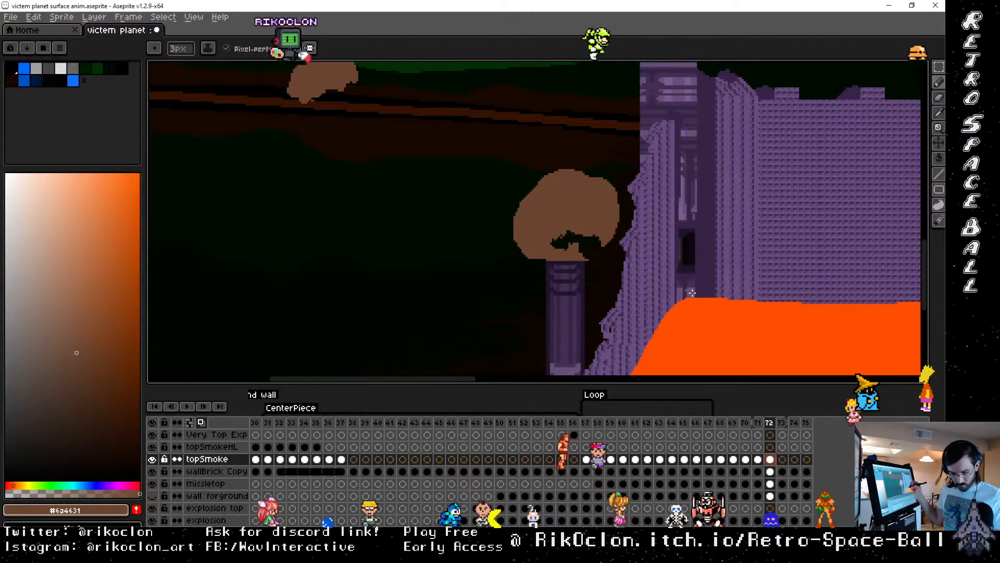
{"action": "key", "text": "e"}
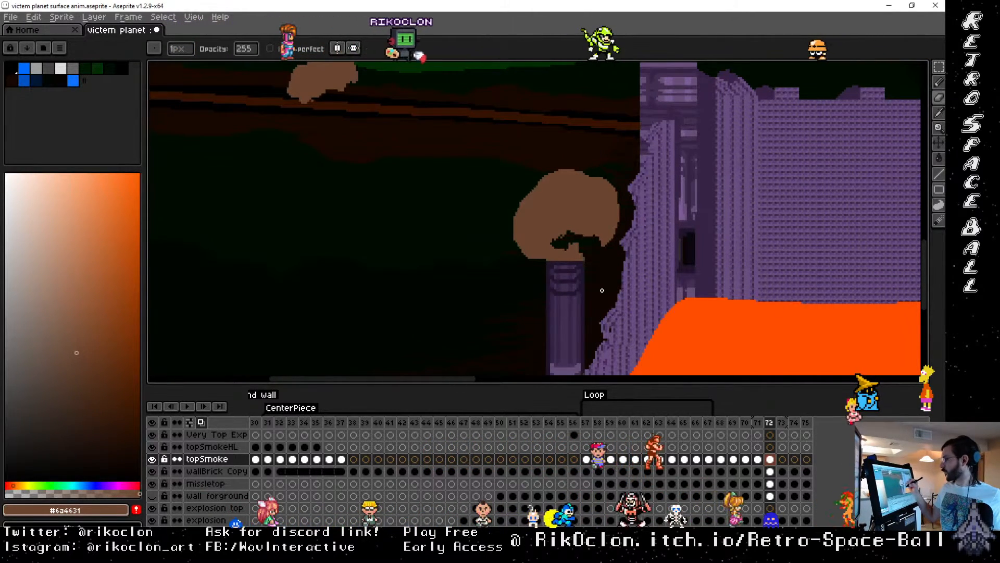
Step: Compare frames 71 and 72, then extend the topSmoke cel into frame 73 by linking the cels and unlinking the frame 73 copy
{"action": "key", "text": "space"}
{"action": "left_click_drag", "start_coordinate": [719, 254], "coordinate": [604, 273]}
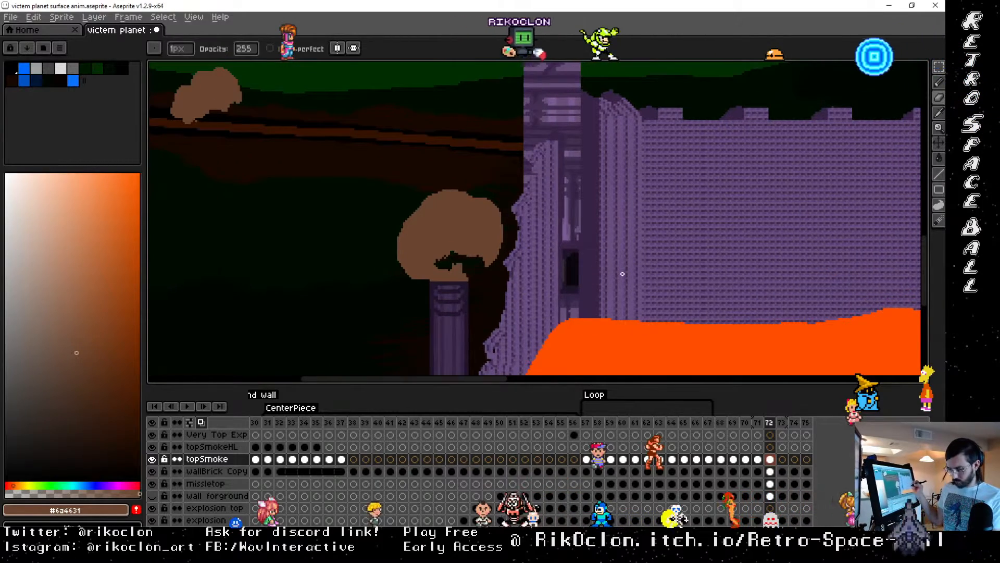
{"action": "scroll", "coordinate": [623, 274], "scroll_direction": "down", "scroll_amount": 5}
{"action": "left_click_drag", "start_coordinate": [817, 288], "coordinate": [727, 273]}
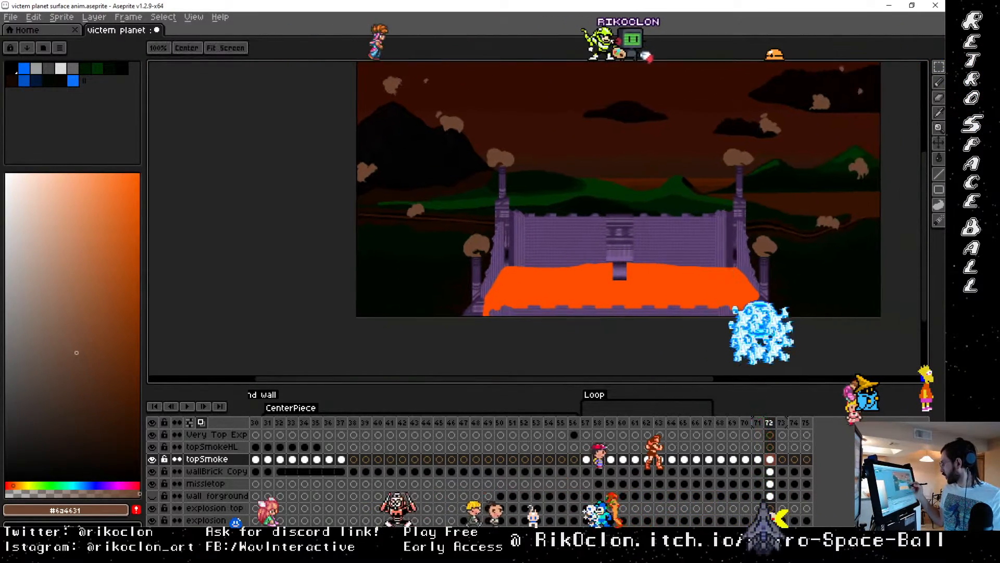
{"action": "left_click", "coordinate": [758, 423]}
{"action": "left_click", "coordinate": [770, 423]}
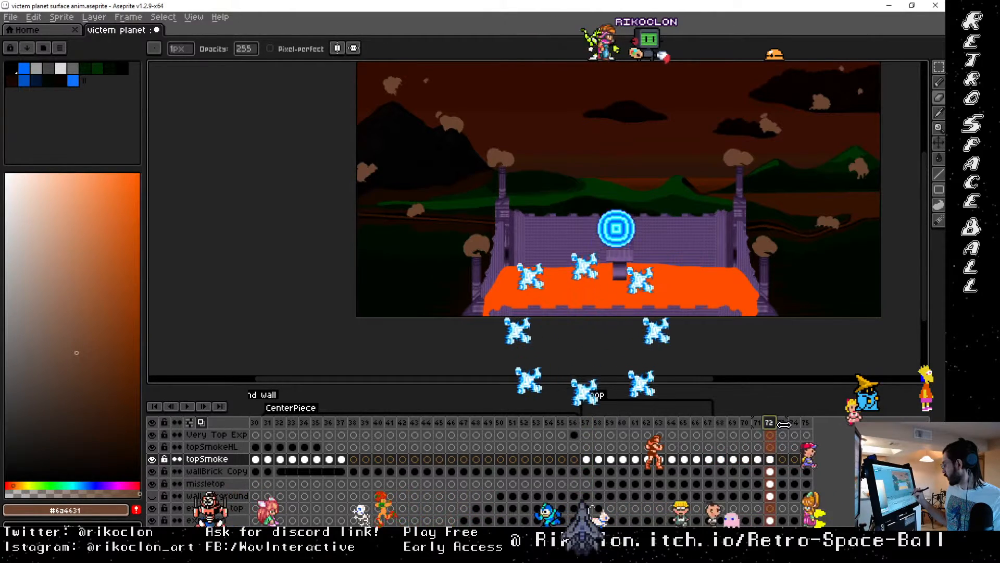
{"action": "right_click", "coordinate": [783, 459]}
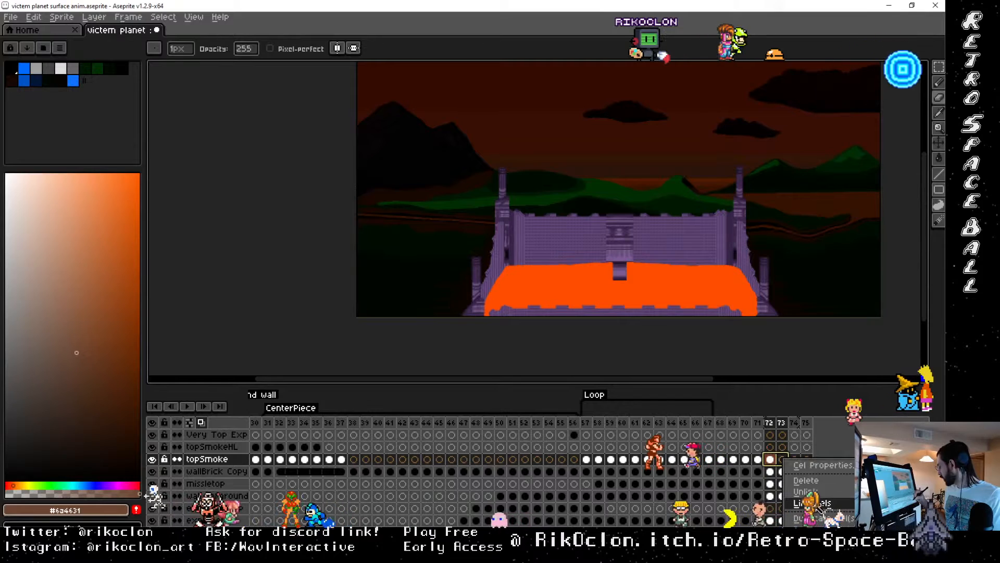
{"action": "left_click", "coordinate": [812, 503]}
{"action": "left_click", "coordinate": [782, 459]}
{"action": "right_click", "coordinate": [785, 459]}
{"action": "left_click", "coordinate": [811, 493]}
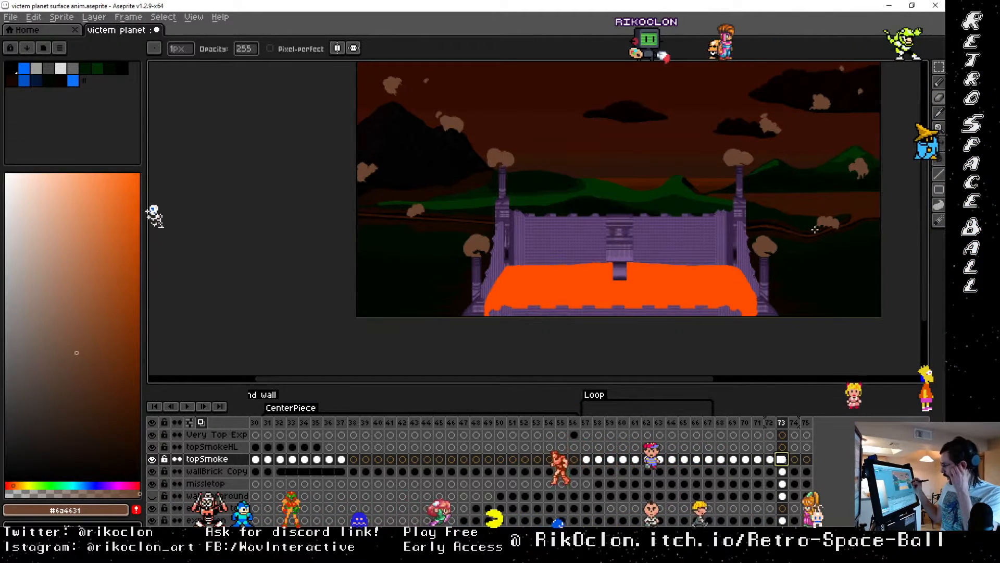
Step: In frame 73, shift the detached puffs and tiny wisp on the scene's right side outward, including the road puff and far-right puff
{"action": "key", "text": "m"}
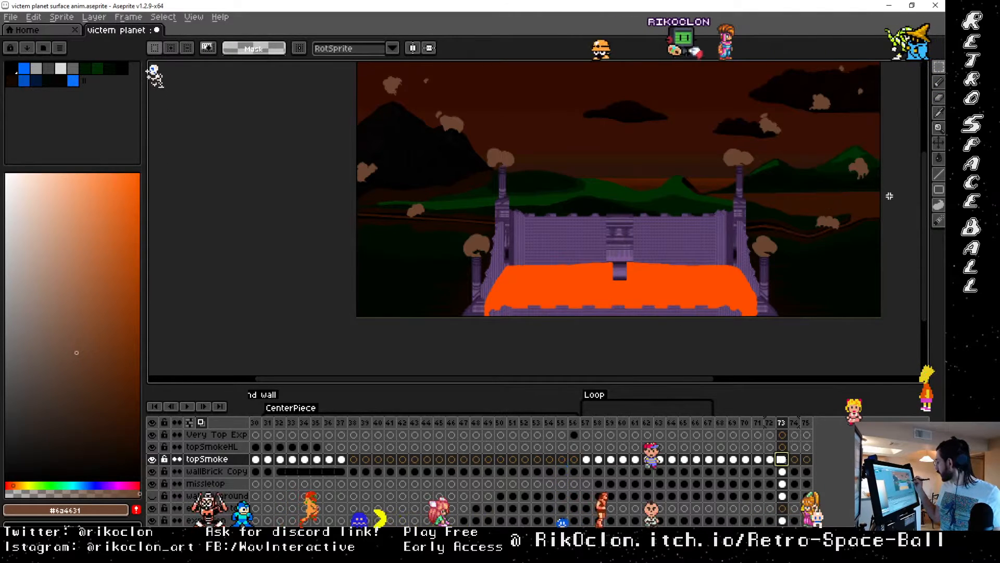
{"action": "left_click_drag", "start_coordinate": [888, 196], "coordinate": [837, 131]}
{"action": "left_click_drag", "start_coordinate": [872, 167], "coordinate": [889, 162]}
{"action": "mouse_move", "coordinate": [803, 190]}
{"action": "left_mouse_down"}
{"action": "mouse_move", "coordinate": [865, 256]}
{"action": "mouse_move", "coordinate": [860, 216]}
{"action": "left_mouse_up"}
{"action": "left_click_drag", "start_coordinate": [840, 141], "coordinate": [781, 263]}
{"action": "left_click_drag", "start_coordinate": [844, 236], "coordinate": [777, 150]}
{"action": "left_click_drag", "start_coordinate": [803, 194], "coordinate": [815, 188]}
{"action": "left_click_drag", "start_coordinate": [736, 188], "coordinate": [779, 244]}
{"action": "left_click_drag", "start_coordinate": [767, 224], "coordinate": [777, 214]}
{"action": "left_click_drag", "start_coordinate": [687, 214], "coordinate": [730, 257]}
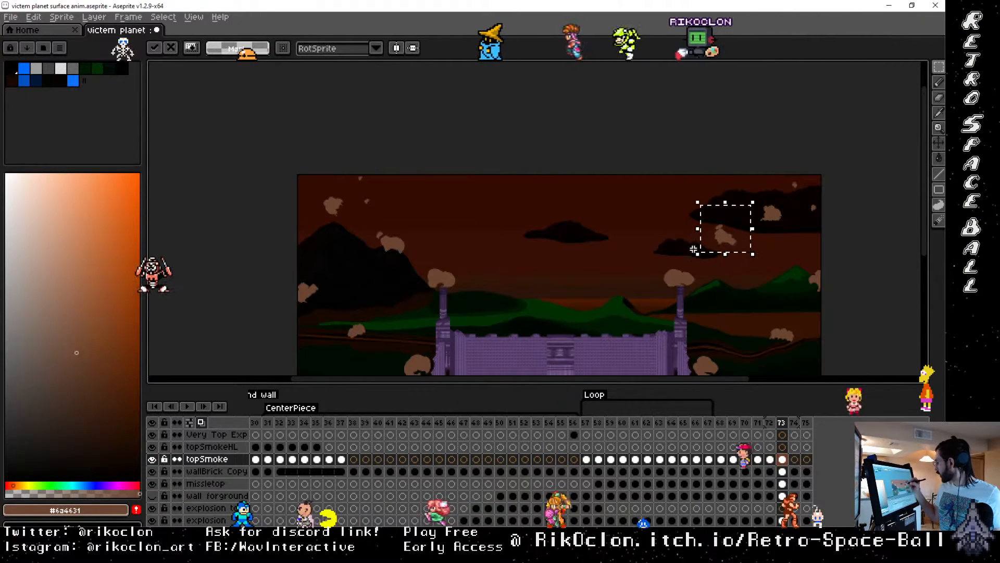
Step: In frame 73, move the upper-left puff and the tiny wisp beside it up-left
{"action": "left_click_drag", "start_coordinate": [442, 217], "coordinate": [650, 229]}
{"action": "mouse_move", "coordinate": [557, 200]}
{"action": "left_mouse_down"}
{"action": "mouse_move", "coordinate": [613, 234]}
{"action": "mouse_move", "coordinate": [552, 187]}
{"action": "mouse_move", "coordinate": [576, 195]}
{"action": "left_mouse_up"}
{"action": "left_click", "coordinate": [628, 217]}
{"action": "left_click_drag", "start_coordinate": [622, 249], "coordinate": [620, 200]}
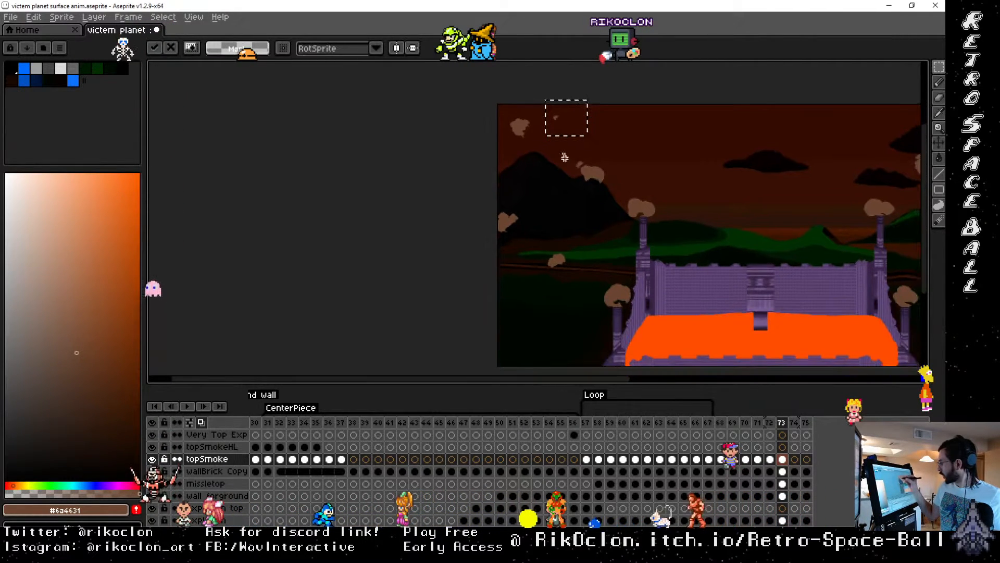
{"action": "left_click", "coordinate": [607, 168]}
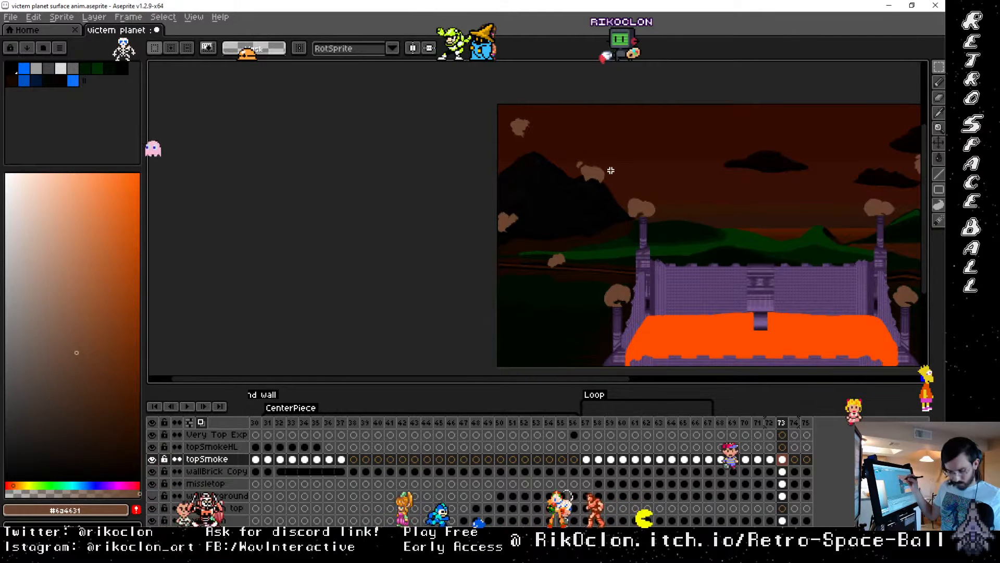
Step: In frame 73, move the puff over the mountain and the left road puff up-left, and push the far-left puff mostly off the canvas
{"action": "left_click_drag", "start_coordinate": [572, 128], "coordinate": [616, 191]}
{"action": "left_click", "coordinate": [616, 134]}
{"action": "mouse_move", "coordinate": [598, 177]}
{"action": "left_mouse_down"}
{"action": "mouse_move", "coordinate": [562, 160]}
{"action": "mouse_move", "coordinate": [571, 166]}
{"action": "left_mouse_up"}
{"action": "left_click", "coordinate": [620, 127]}
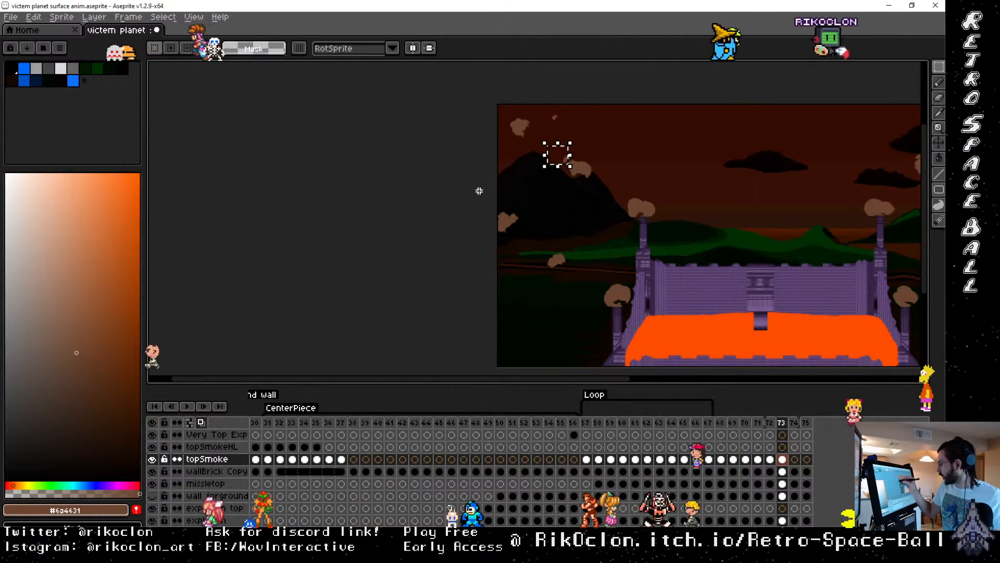
{"action": "left_click_drag", "start_coordinate": [478, 193], "coordinate": [518, 259]}
{"action": "mouse_move", "coordinate": [527, 224]}
{"action": "left_mouse_down"}
{"action": "mouse_move", "coordinate": [578, 281]}
{"action": "mouse_move", "coordinate": [531, 258]}
{"action": "left_mouse_up"}
Step: In frame 73, enlarge the front-right tower's smoke with the 3px brush and erase an arched gap above its base
{"action": "key", "text": "space"}
{"action": "left_click_drag", "start_coordinate": [837, 252], "coordinate": [552, 226]}
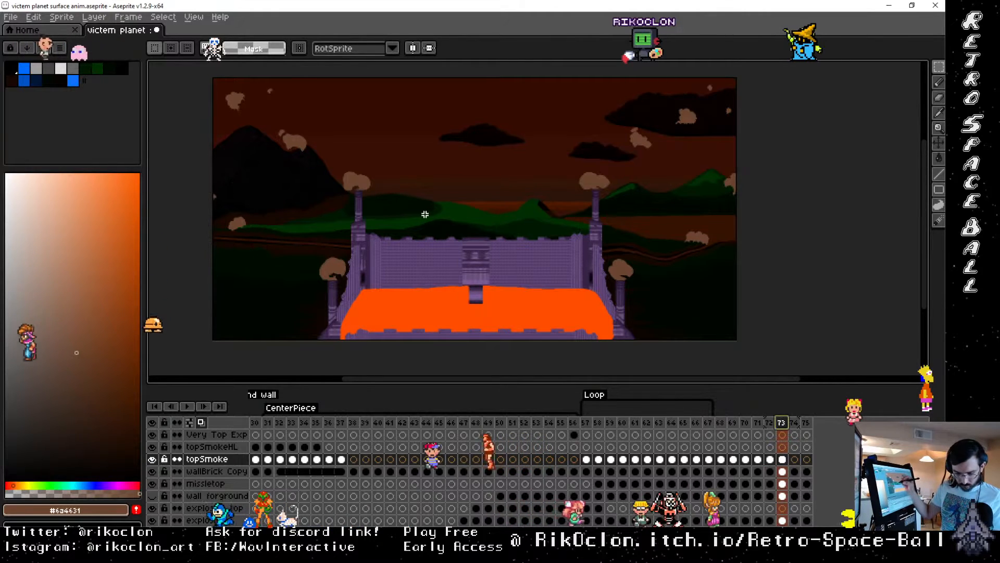
{"action": "key", "text": "b"}
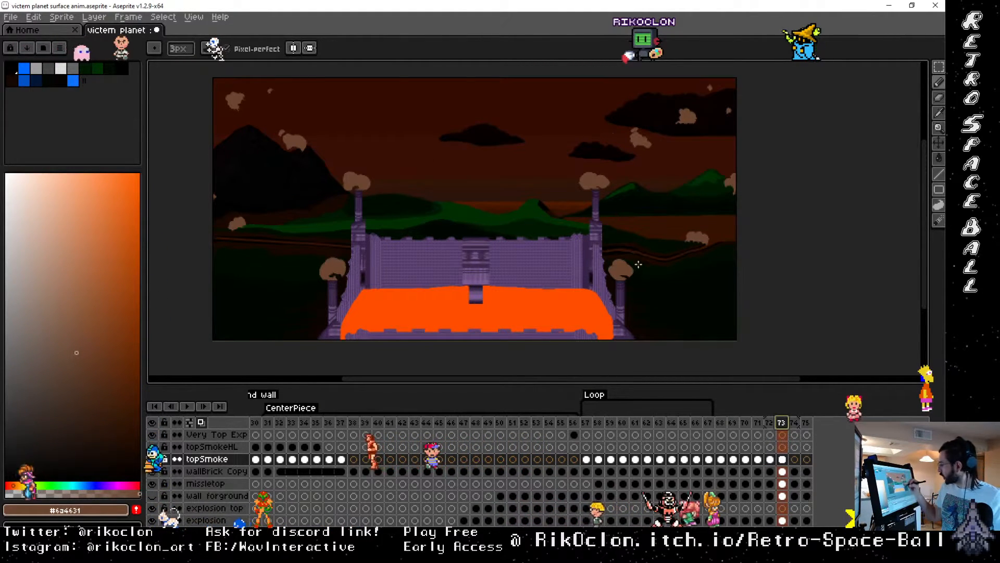
{"action": "scroll", "coordinate": [631, 275], "scroll_direction": "up", "scroll_amount": 3}
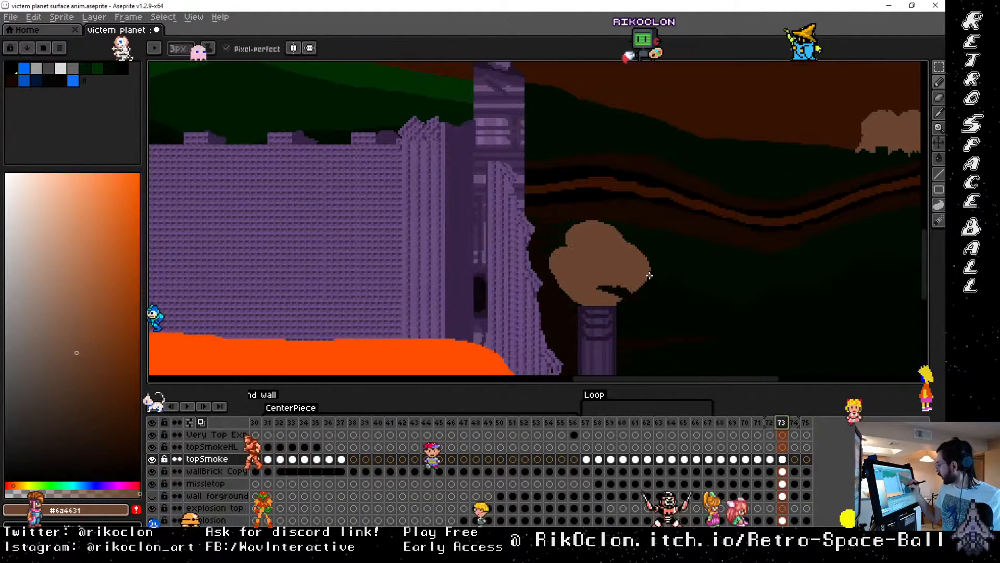
{"action": "mouse_move", "coordinate": [640, 284]}
{"action": "left_mouse_down"}
{"action": "mouse_move", "coordinate": [653, 254]}
{"action": "mouse_move", "coordinate": [618, 218]}
{"action": "mouse_move", "coordinate": [570, 207]}
{"action": "mouse_move", "coordinate": [573, 239]}
{"action": "mouse_move", "coordinate": [550, 233]}
{"action": "mouse_move", "coordinate": [572, 273]}
{"action": "mouse_move", "coordinate": [552, 252]}
{"action": "mouse_move", "coordinate": [568, 215]}
{"action": "mouse_move", "coordinate": [588, 214]}
{"action": "mouse_move", "coordinate": [598, 229]}
{"action": "mouse_move", "coordinate": [600, 217]}
{"action": "mouse_move", "coordinate": [642, 246]}
{"action": "mouse_move", "coordinate": [648, 278]}
{"action": "mouse_move", "coordinate": [639, 245]}
{"action": "mouse_move", "coordinate": [651, 253]}
{"action": "mouse_move", "coordinate": [595, 213]}
{"action": "left_mouse_up"}
{"action": "key", "text": "e"}
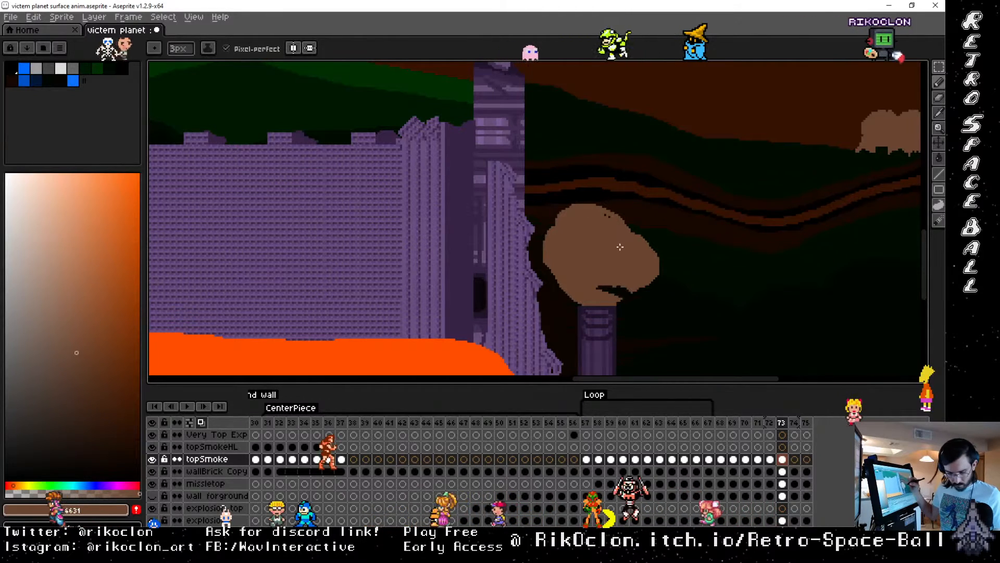
{"action": "mouse_move", "coordinate": [614, 286]}
{"action": "left_mouse_down"}
{"action": "mouse_move", "coordinate": [609, 273]}
{"action": "mouse_move", "coordinate": [577, 290]}
{"action": "left_mouse_up"}
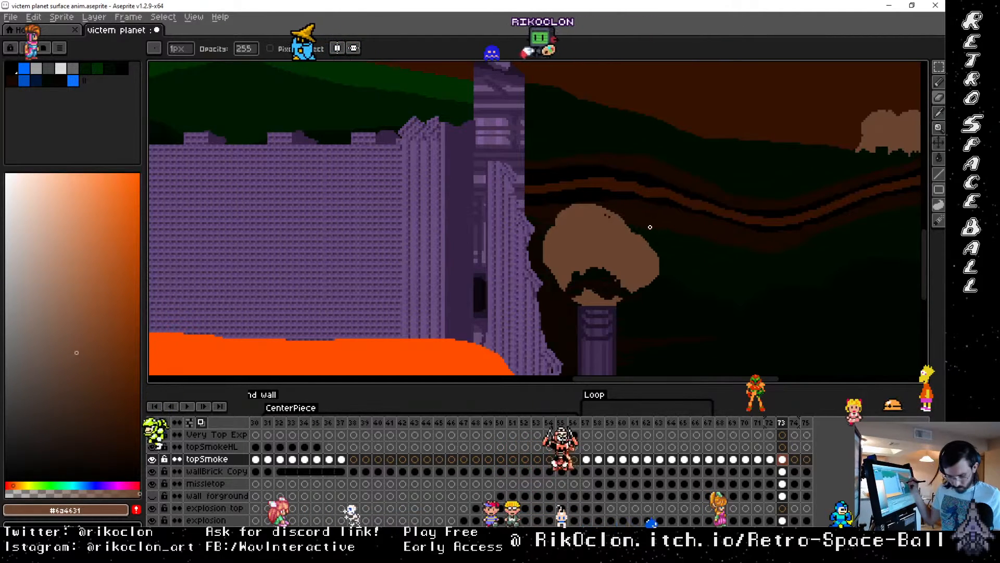
{"action": "key", "text": "e"}
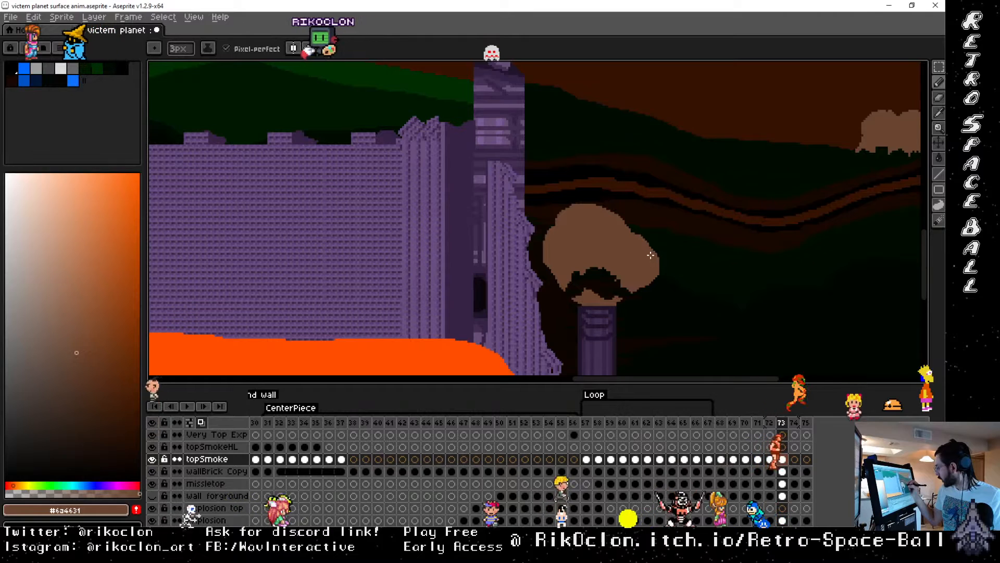
Step: In frame 73, enlarge the back-right tower's smoke into a wide cloud, erase an arched gap above the tower top, and compare with frame 72
{"action": "left_click_drag", "start_coordinate": [632, 132], "coordinate": [621, 284]}
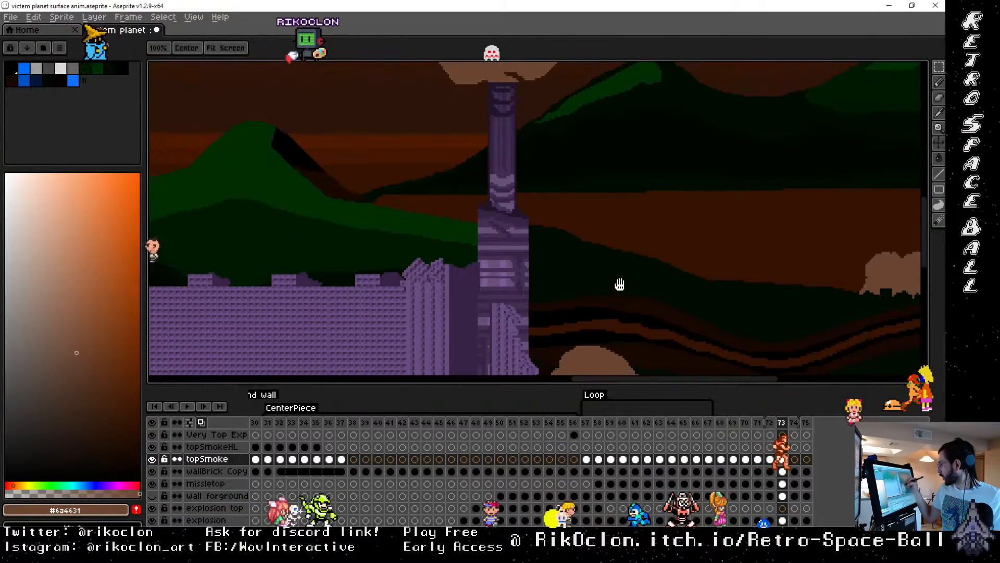
{"action": "mouse_move", "coordinate": [609, 186]}
{"action": "left_mouse_down"}
{"action": "mouse_move", "coordinate": [603, 295]}
{"action": "mouse_move", "coordinate": [596, 261]}
{"action": "mouse_move", "coordinate": [568, 246]}
{"action": "left_mouse_up"}
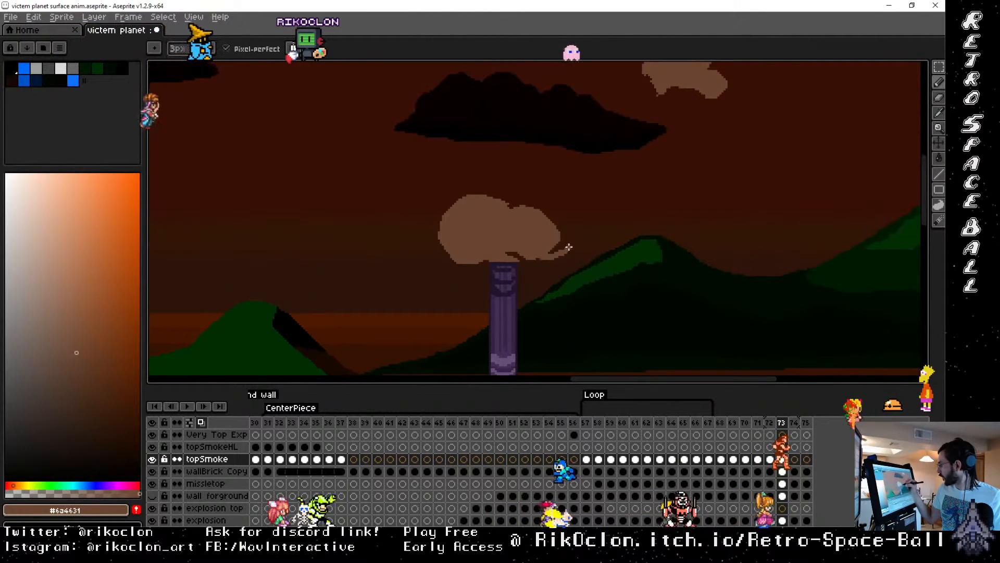
{"action": "mouse_move", "coordinate": [517, 206]}
{"action": "left_mouse_down"}
{"action": "mouse_move", "coordinate": [463, 182]}
{"action": "mouse_move", "coordinate": [443, 199]}
{"action": "mouse_move", "coordinate": [438, 239]}
{"action": "mouse_move", "coordinate": [440, 230]}
{"action": "mouse_move", "coordinate": [472, 261]}
{"action": "mouse_move", "coordinate": [487, 258]}
{"action": "mouse_move", "coordinate": [445, 254]}
{"action": "mouse_move", "coordinate": [450, 204]}
{"action": "mouse_move", "coordinate": [445, 226]}
{"action": "mouse_move", "coordinate": [477, 176]}
{"action": "mouse_move", "coordinate": [458, 213]}
{"action": "left_mouse_up"}
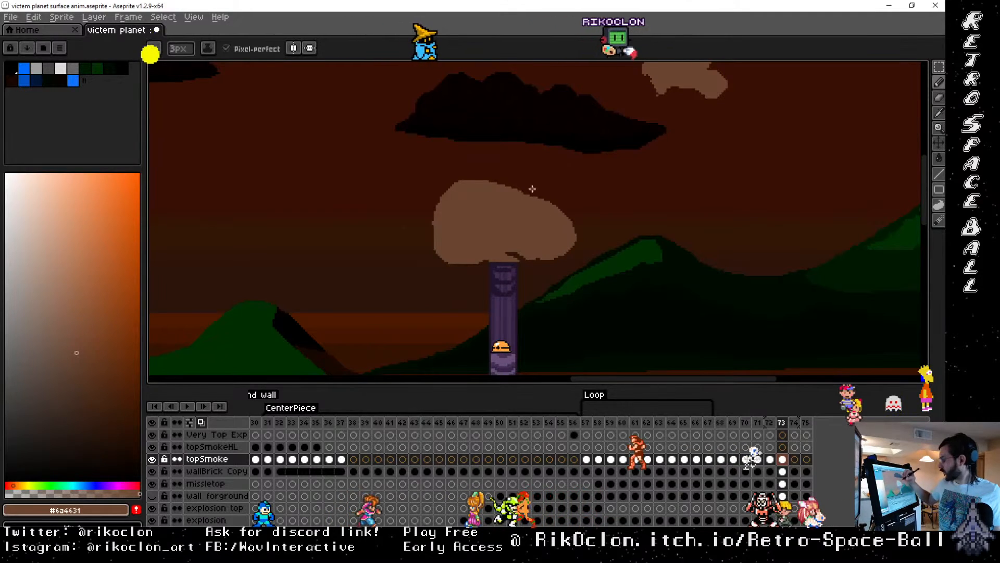
{"action": "key", "text": "e"}
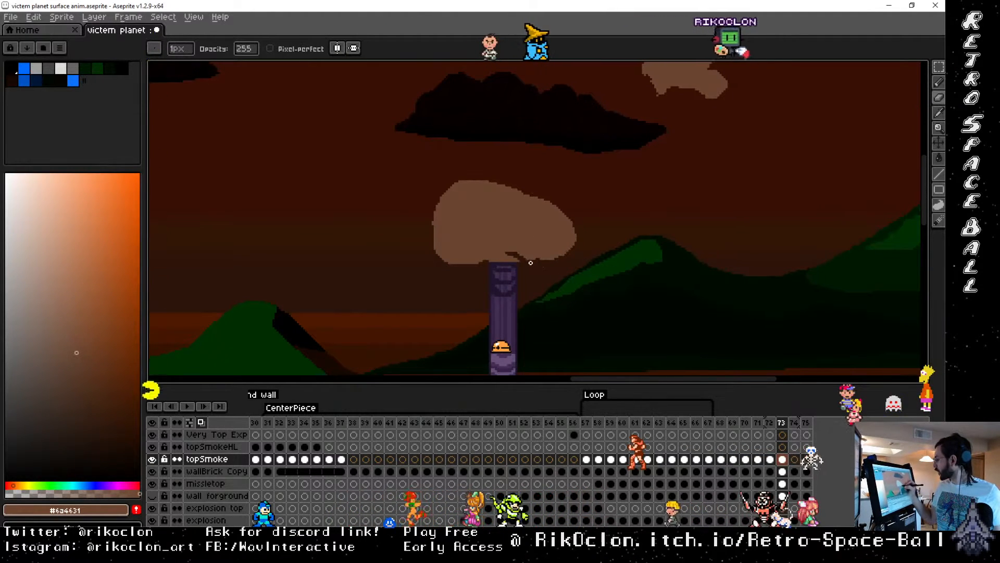
{"action": "mouse_move", "coordinate": [520, 255]}
{"action": "left_mouse_down"}
{"action": "mouse_move", "coordinate": [499, 244]}
{"action": "mouse_move", "coordinate": [481, 258]}
{"action": "left_mouse_up"}
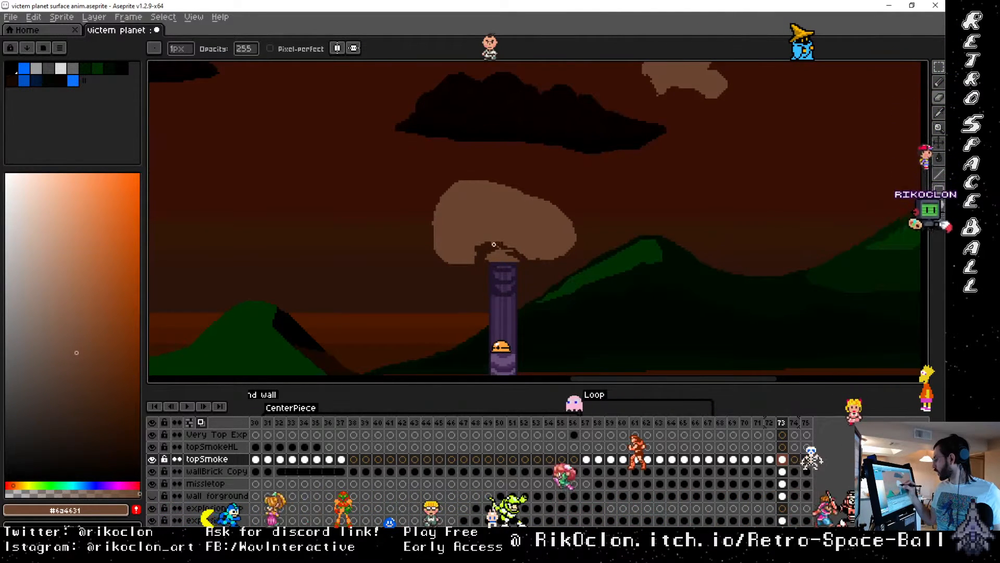
{"action": "mouse_move", "coordinate": [502, 246]}
{"action": "left_mouse_down"}
{"action": "mouse_move", "coordinate": [523, 247]}
{"action": "mouse_move", "coordinate": [514, 246]}
{"action": "left_mouse_up"}
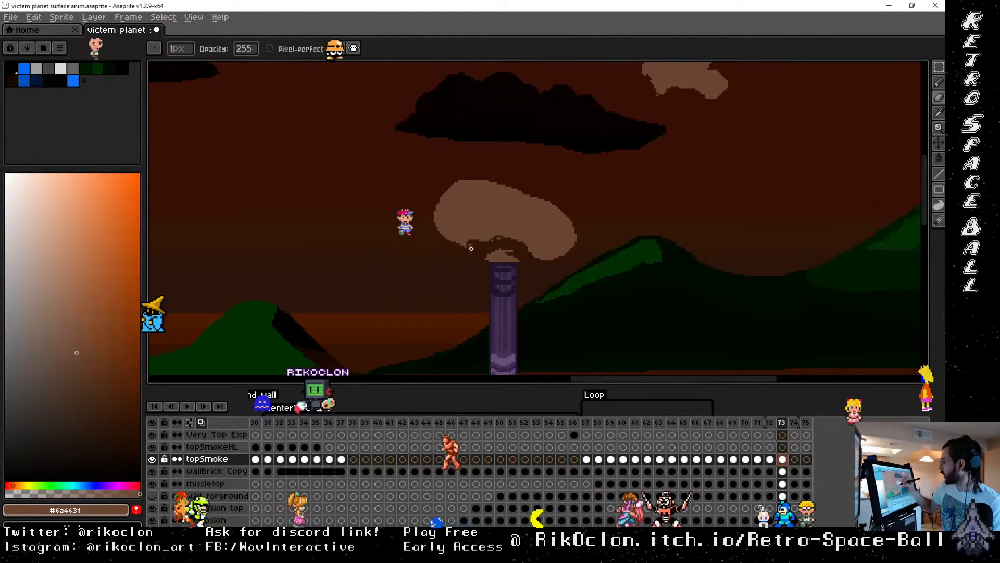
{"action": "left_click", "coordinate": [771, 422]}
{"action": "left_click", "coordinate": [782, 424]}
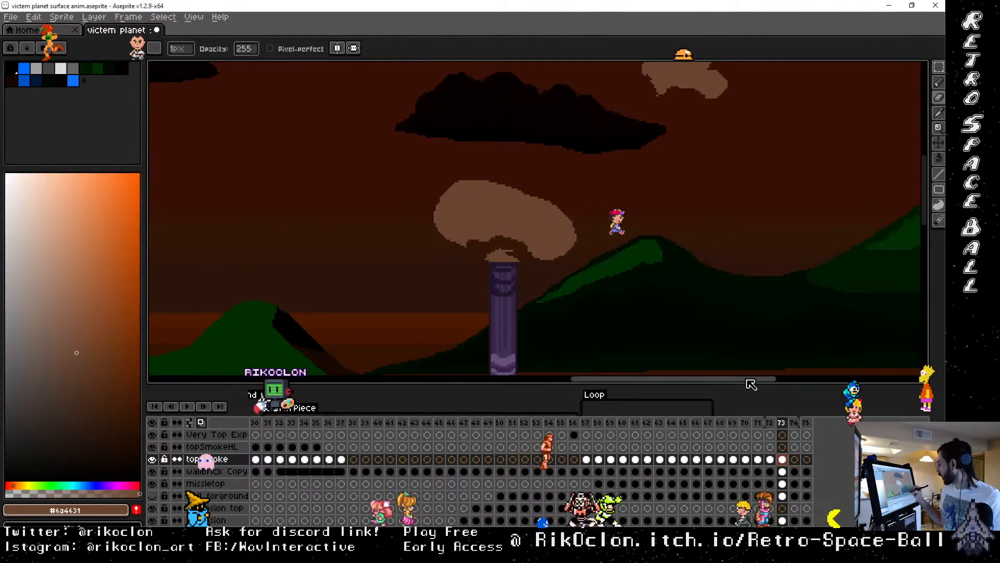
Step: In frame 73, extend the back-left tower's smoke outward to the left, then trim its right side and erase a gap above the tower top
{"action": "left_click_drag", "start_coordinate": [753, 382], "coordinate": [494, 369]}
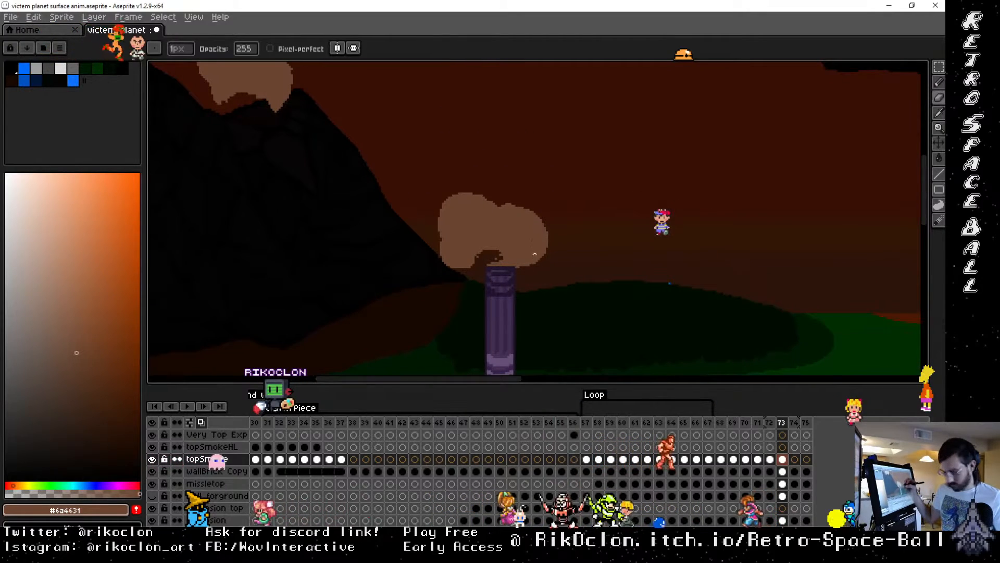
{"action": "key", "text": "b"}
{"action": "mouse_move", "coordinate": [547, 226]}
{"action": "left_mouse_down"}
{"action": "mouse_move", "coordinate": [539, 209]}
{"action": "mouse_move", "coordinate": [498, 193]}
{"action": "left_mouse_up"}
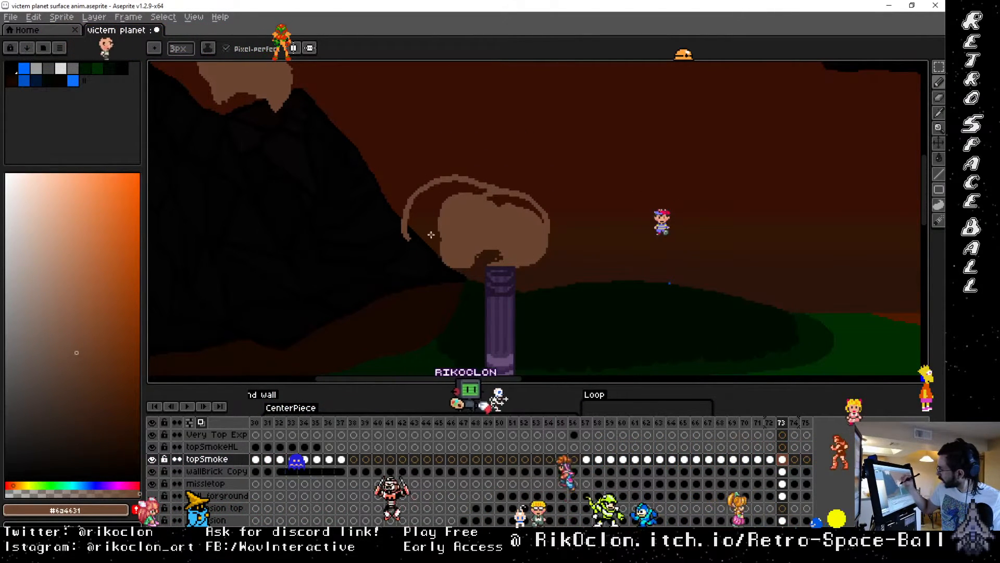
{"action": "left_click_drag", "start_coordinate": [408, 239], "coordinate": [455, 268]}
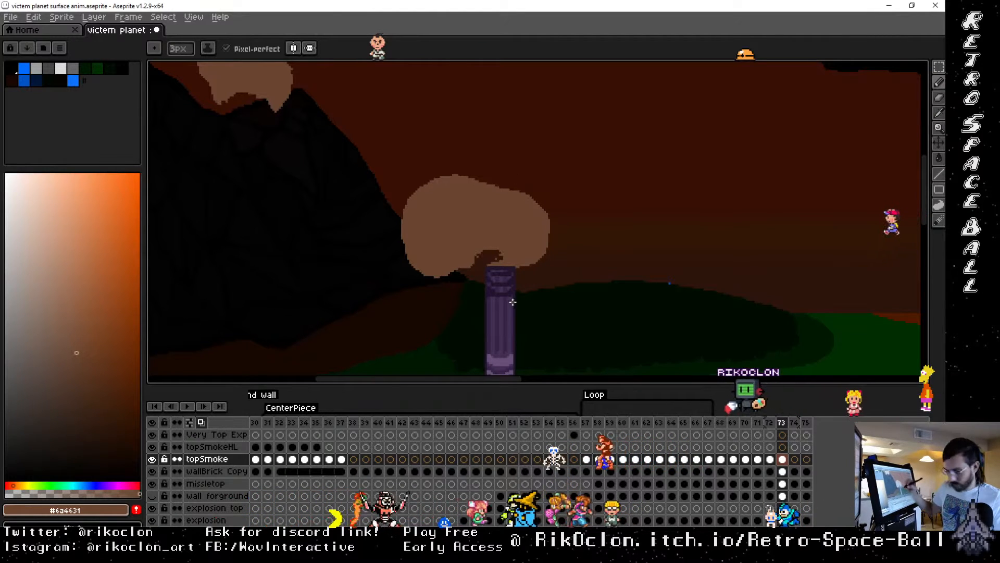
{"action": "key", "text": "e"}
{"action": "mouse_move", "coordinate": [504, 255]}
{"action": "left_mouse_down"}
{"action": "mouse_move", "coordinate": [496, 255]}
{"action": "mouse_move", "coordinate": [533, 259]}
{"action": "mouse_move", "coordinate": [502, 250]}
{"action": "mouse_move", "coordinate": [520, 251]}
{"action": "mouse_move", "coordinate": [525, 269]}
{"action": "left_mouse_up"}
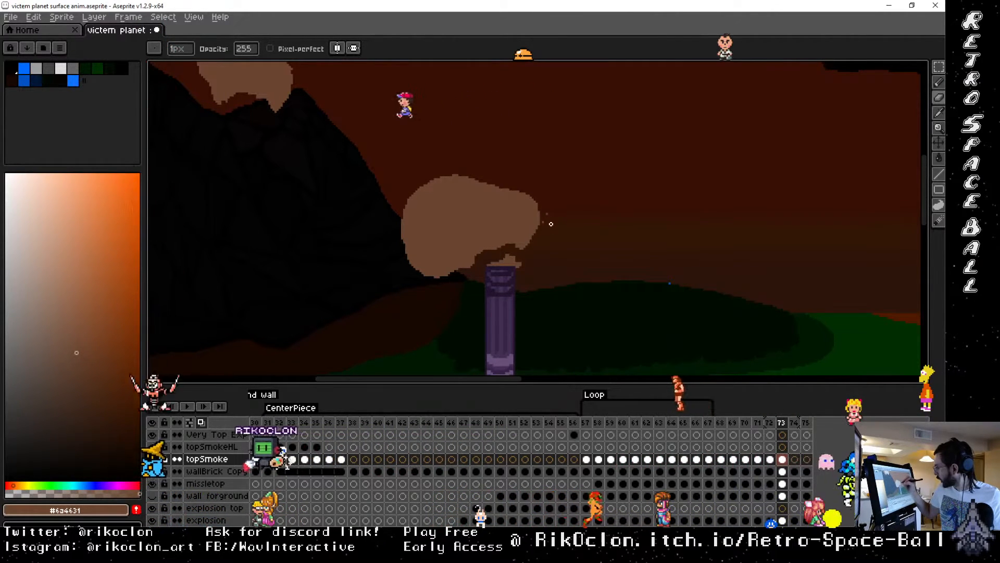
{"action": "mouse_move", "coordinate": [518, 247]}
{"action": "left_mouse_down"}
{"action": "mouse_move", "coordinate": [502, 237]}
{"action": "mouse_move", "coordinate": [500, 246]}
{"action": "left_mouse_up"}
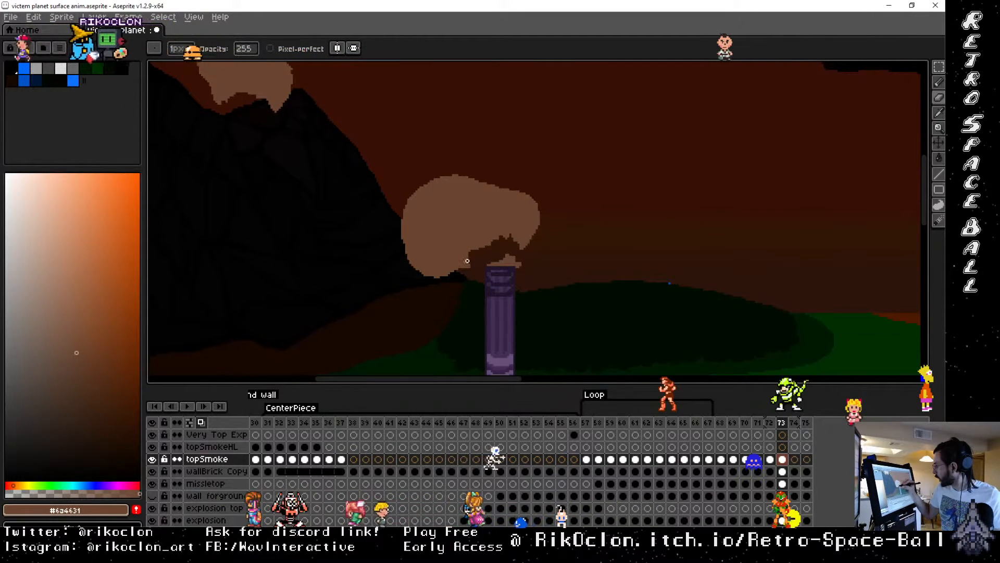
Step: In frame 73, outline a larger cloud extending left from the front-left tower's smoke with the 3px brush and fill it using a contiguous fill
{"action": "key", "text": "space"}
{"action": "left_click_drag", "start_coordinate": [585, 313], "coordinate": [723, 170]}
{"action": "left_click_drag", "start_coordinate": [640, 305], "coordinate": [695, 132]}
{"action": "left_click_drag", "start_coordinate": [662, 228], "coordinate": [652, 196]}
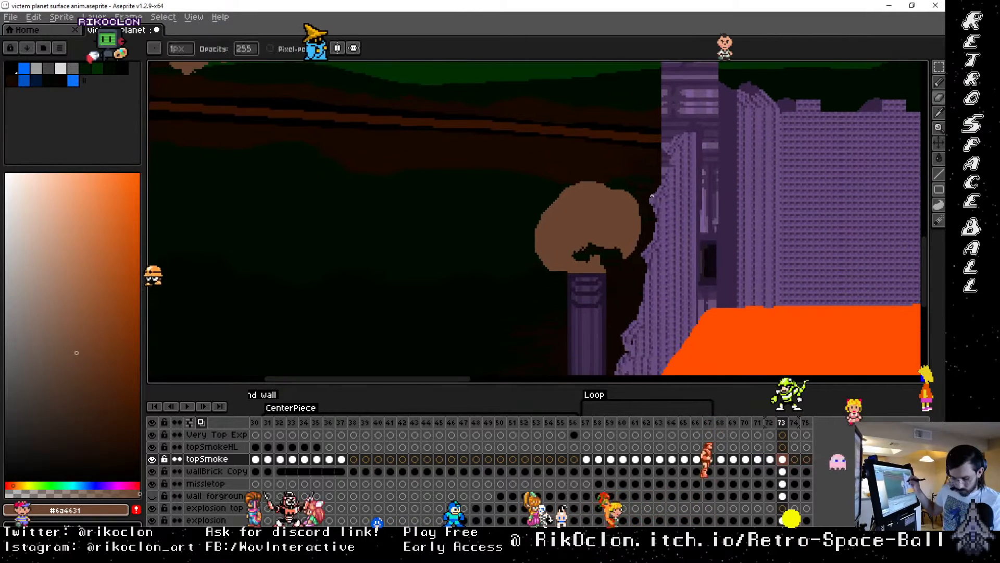
{"action": "key", "text": "e"}
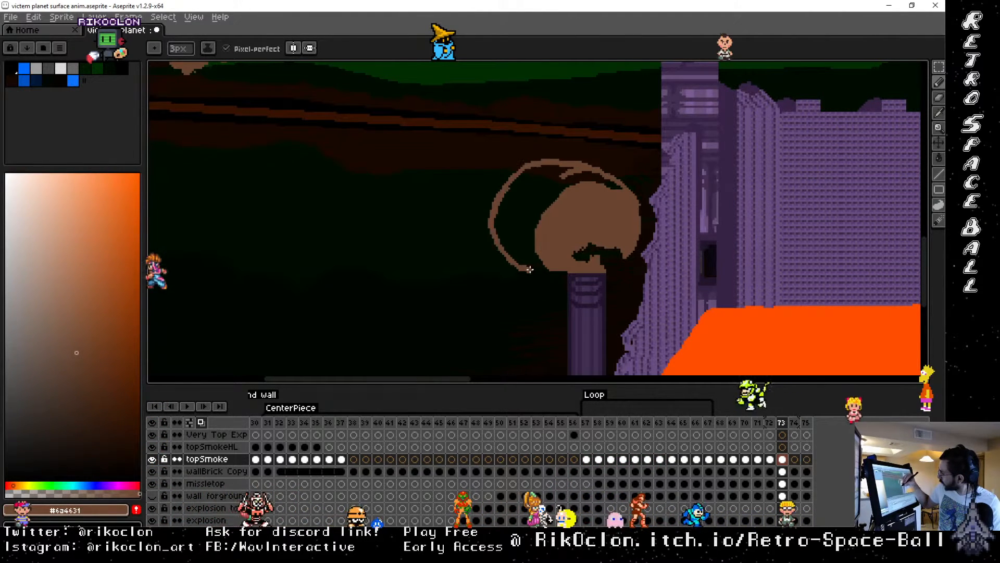
{"action": "key", "text": "g"}
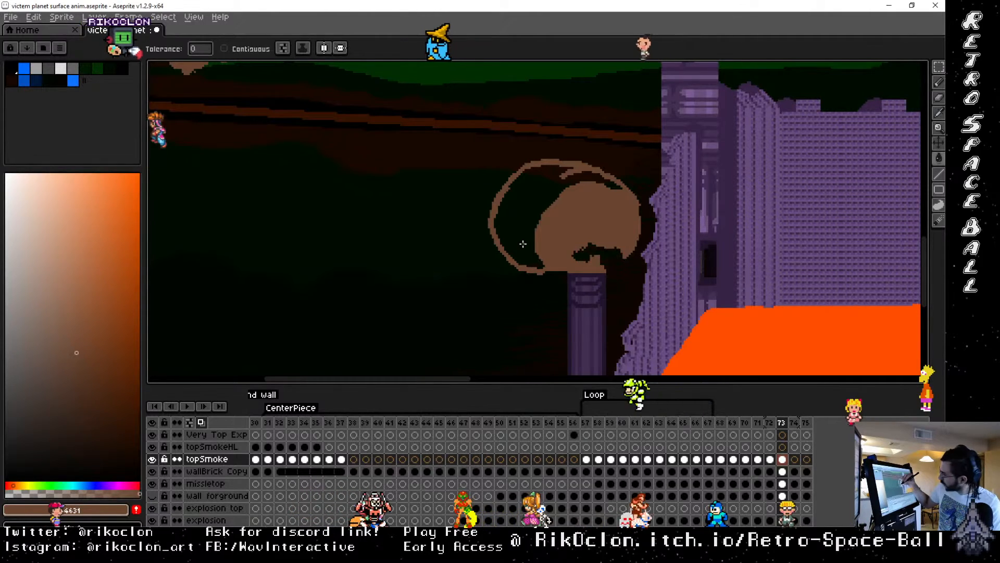
{"action": "left_click", "coordinate": [535, 244]}
{"action": "key", "text": "ctrl+z"}
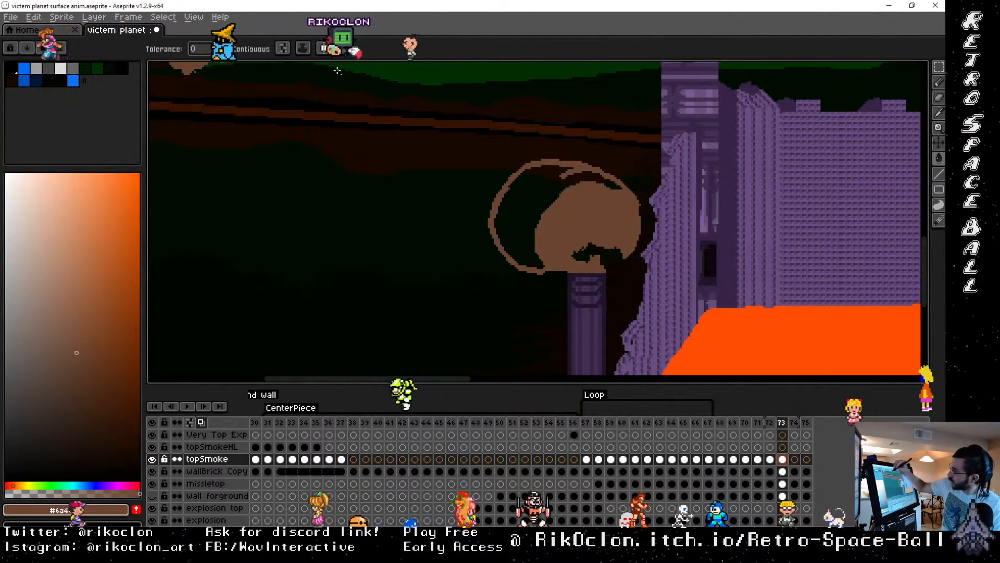
{"action": "left_click", "coordinate": [518, 188]}
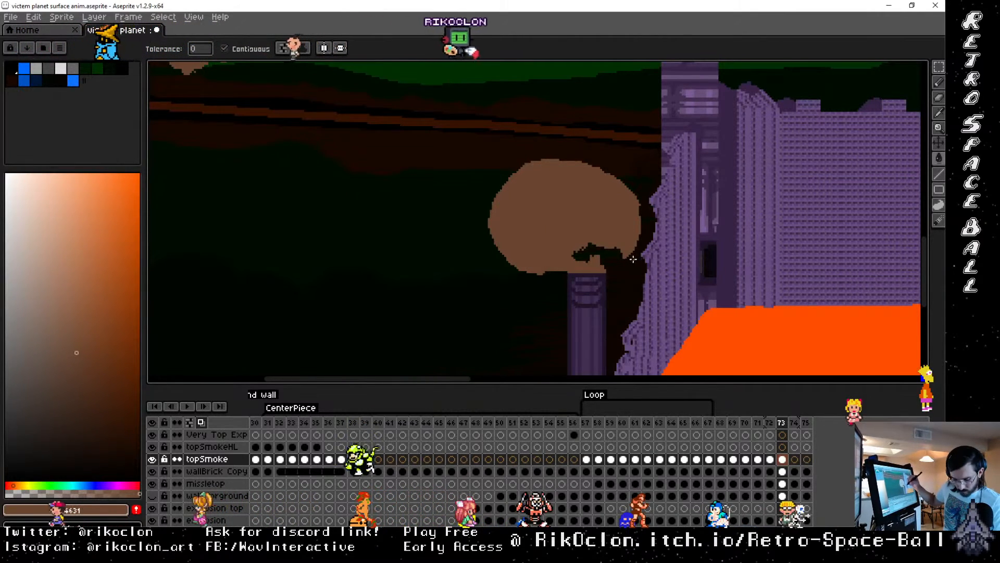
Step: Trim the right side of the front-left tower's smoke and erase a jagged gap above the tower top, refining the edges with the 1px eraser
{"action": "key", "text": "b"}
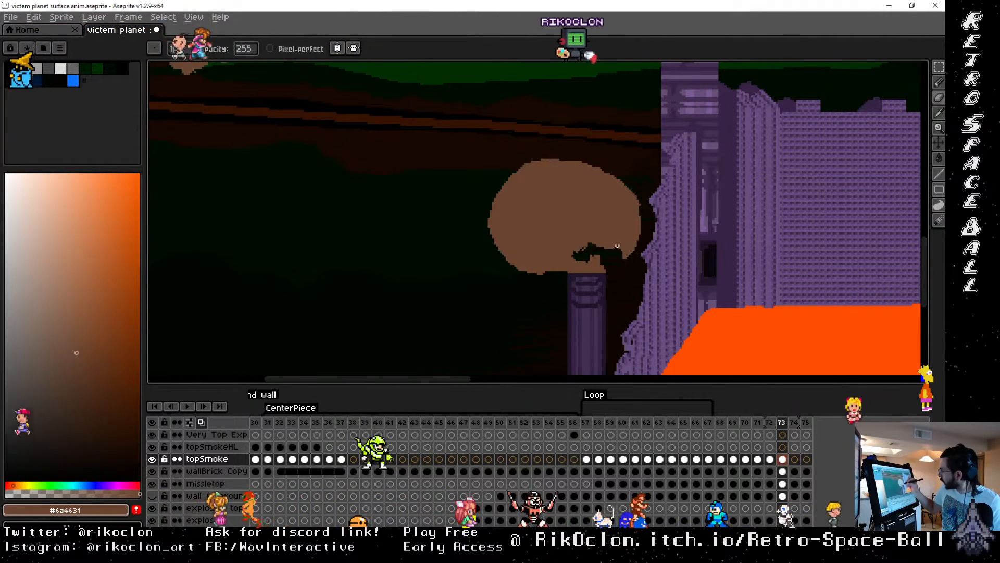
{"action": "left_click_drag", "start_coordinate": [607, 242], "coordinate": [557, 266]}
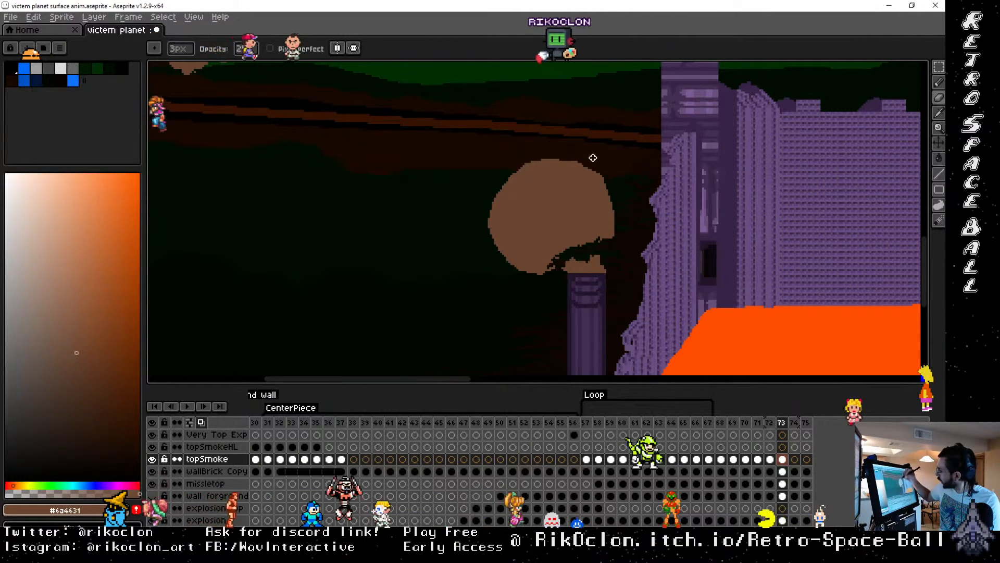
{"action": "mouse_move", "coordinate": [591, 233]}
{"action": "left_mouse_down"}
{"action": "mouse_move", "coordinate": [560, 248]}
{"action": "mouse_move", "coordinate": [553, 267]}
{"action": "mouse_move", "coordinate": [546, 241]}
{"action": "mouse_move", "coordinate": [571, 227]}
{"action": "mouse_move", "coordinate": [554, 262]}
{"action": "mouse_move", "coordinate": [569, 252]}
{"action": "mouse_move", "coordinate": [544, 268]}
{"action": "left_mouse_up"}
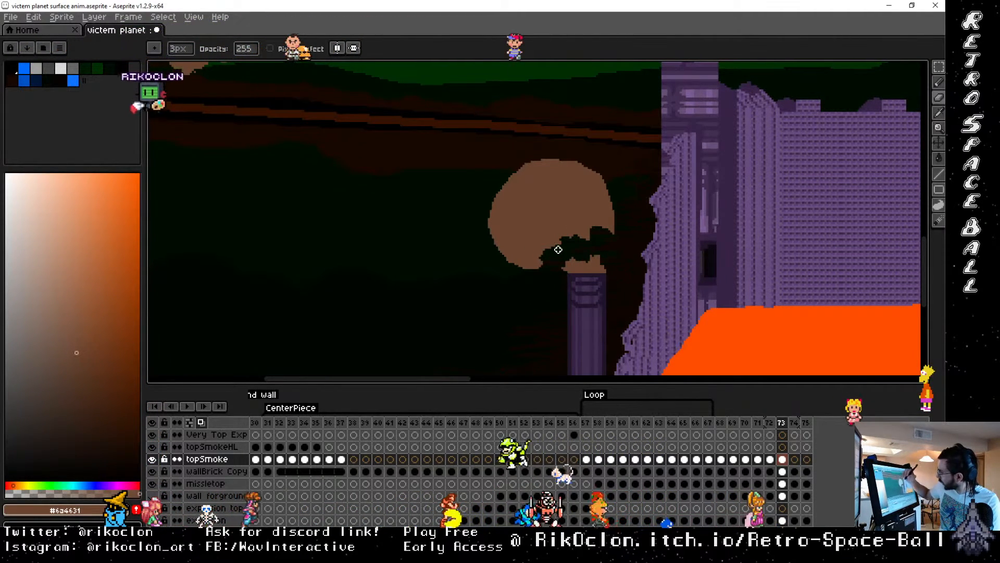
{"action": "key", "text": "minus"}
{"action": "key", "text": "minus"}
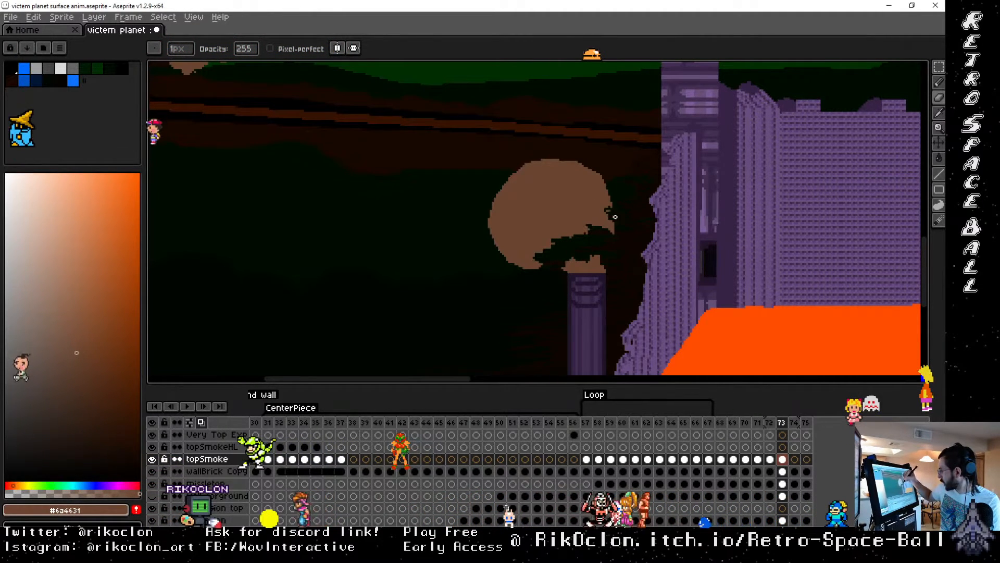
Step: Flip repeatedly between frames 72 and 73 to compare the front-left tower's smoke motion
{"action": "left_click", "coordinate": [773, 423]}
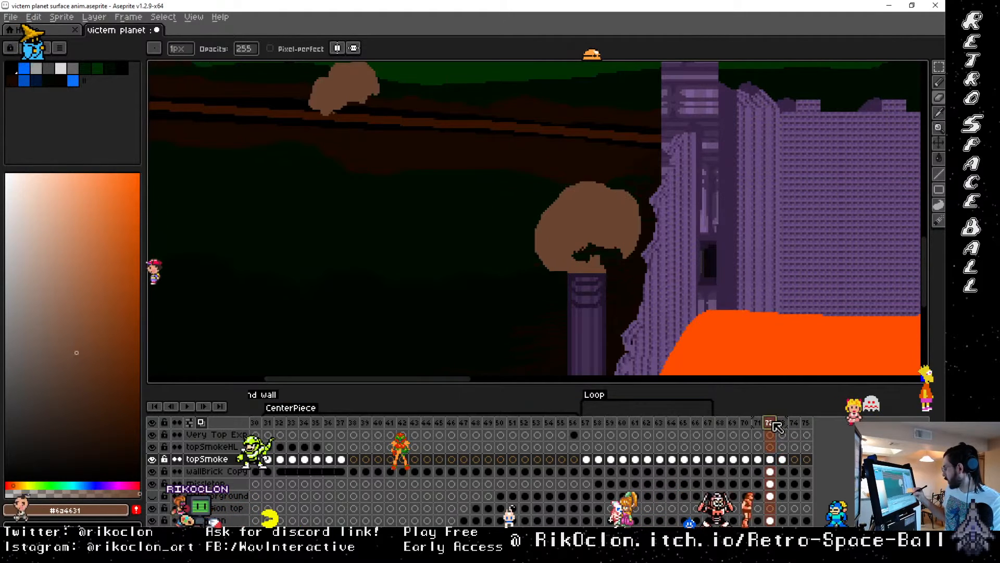
{"action": "left_click", "coordinate": [784, 424]}
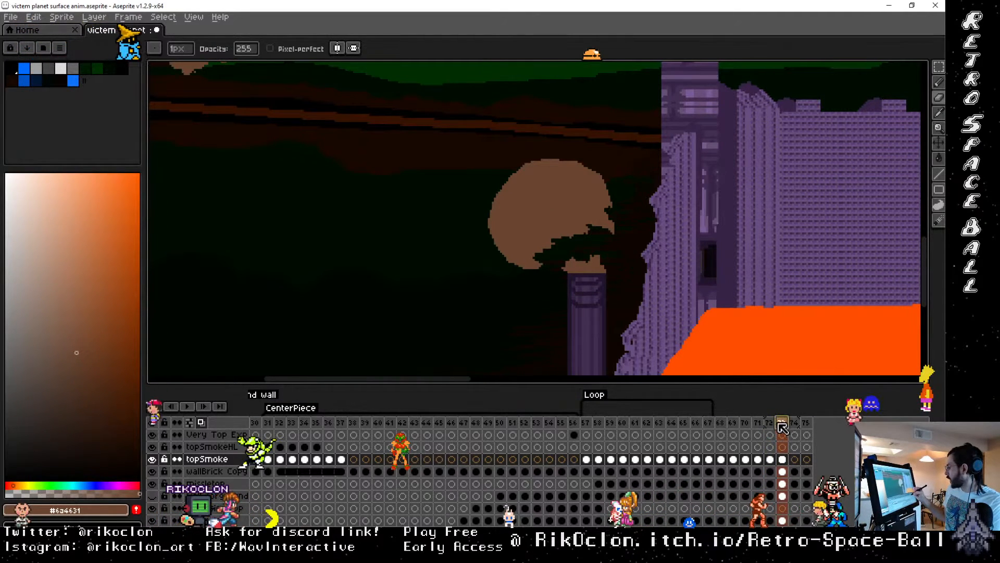
{"action": "left_click", "coordinate": [771, 424]}
{"action": "left_click", "coordinate": [783, 425]}
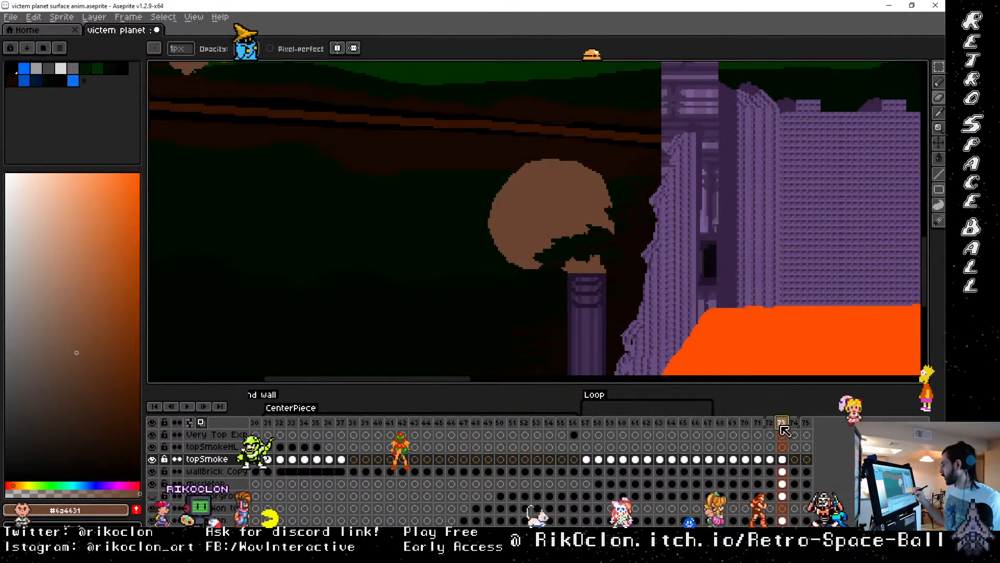
{"action": "left_click", "coordinate": [775, 424]}
{"action": "left_click", "coordinate": [783, 424]}
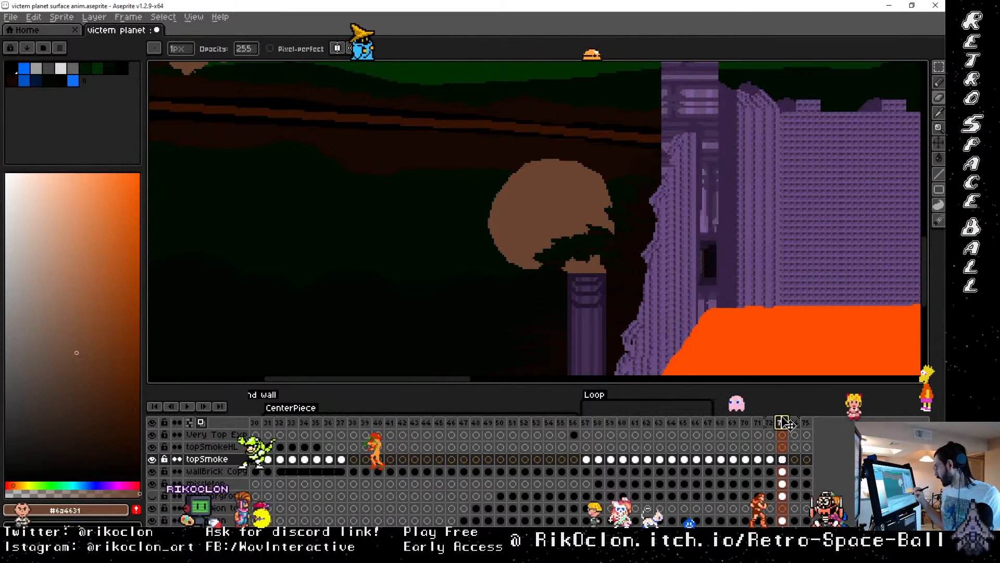
{"action": "left_click", "coordinate": [771, 424]}
{"action": "left_click", "coordinate": [783, 424]}
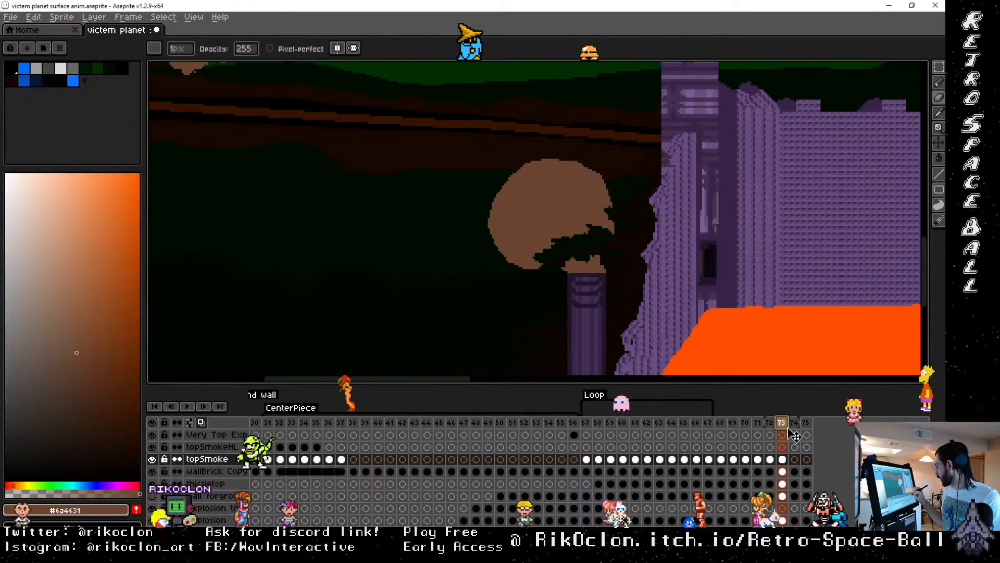
{"action": "left_click", "coordinate": [770, 424]}
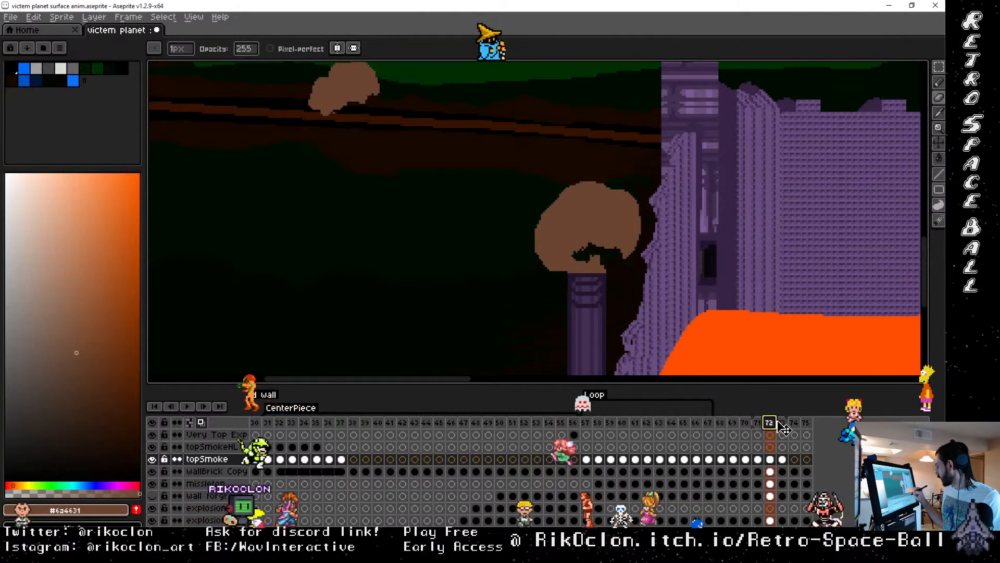
{"action": "left_click", "coordinate": [783, 424]}
{"action": "left_click", "coordinate": [771, 424]}
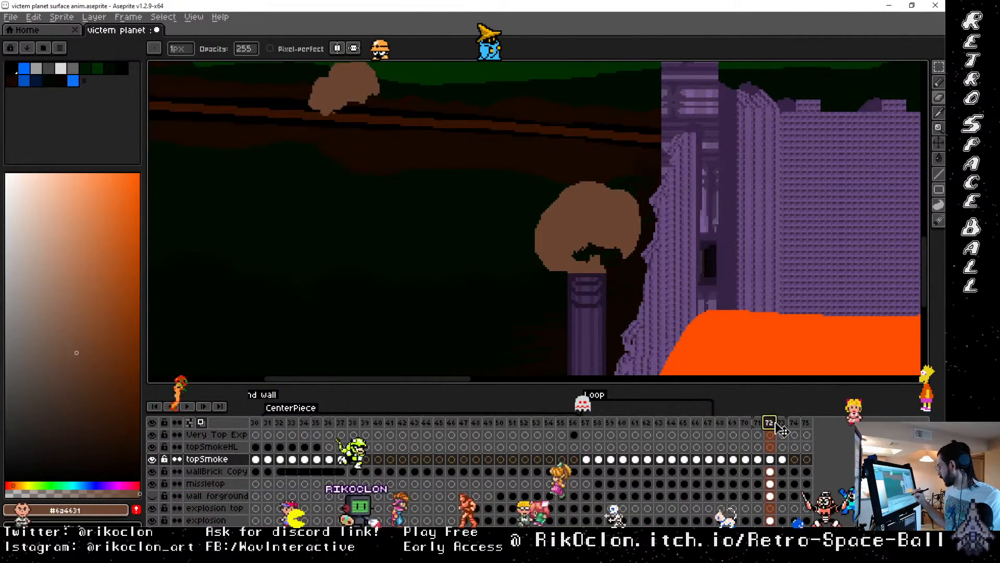
{"action": "left_click", "coordinate": [782, 424]}
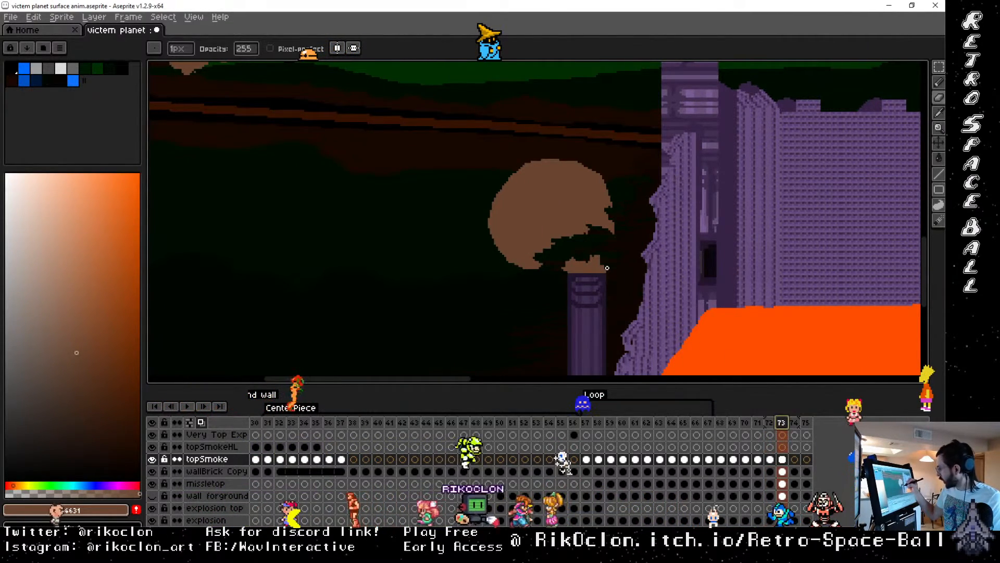
Step: In frame 73, reshape the small smoke bases on the front-left and back-left tower tops, and compare the back-left tower with frame 72
{"action": "key", "text": "e"}
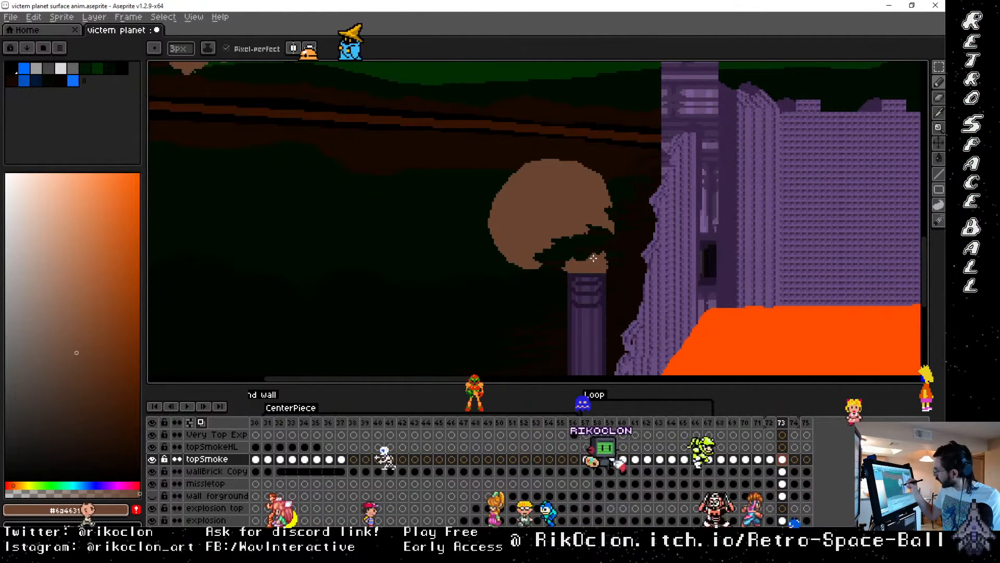
{"action": "key", "text": "b"}
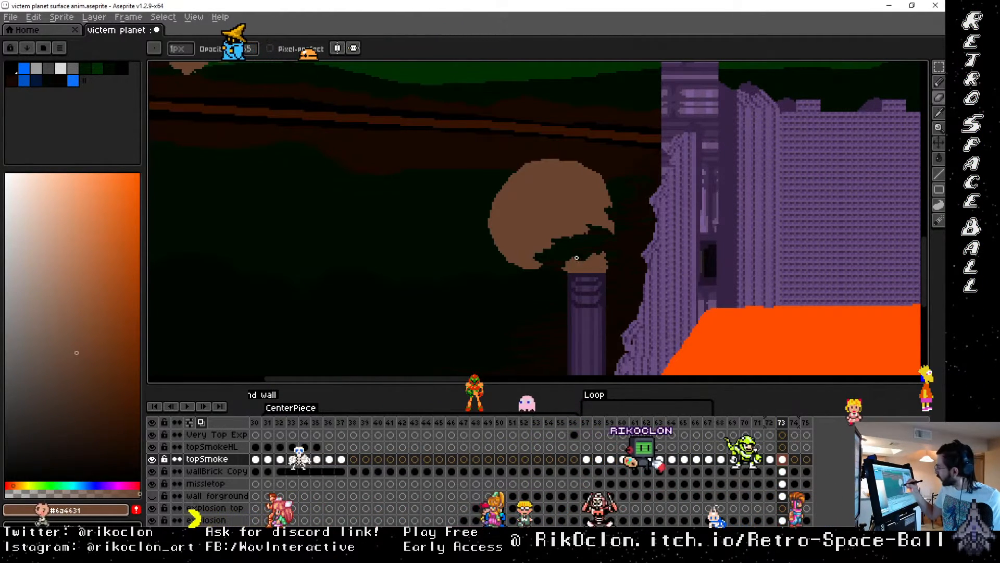
{"action": "scroll", "coordinate": [602, 227], "scroll_direction": "down", "scroll_amount": 3}
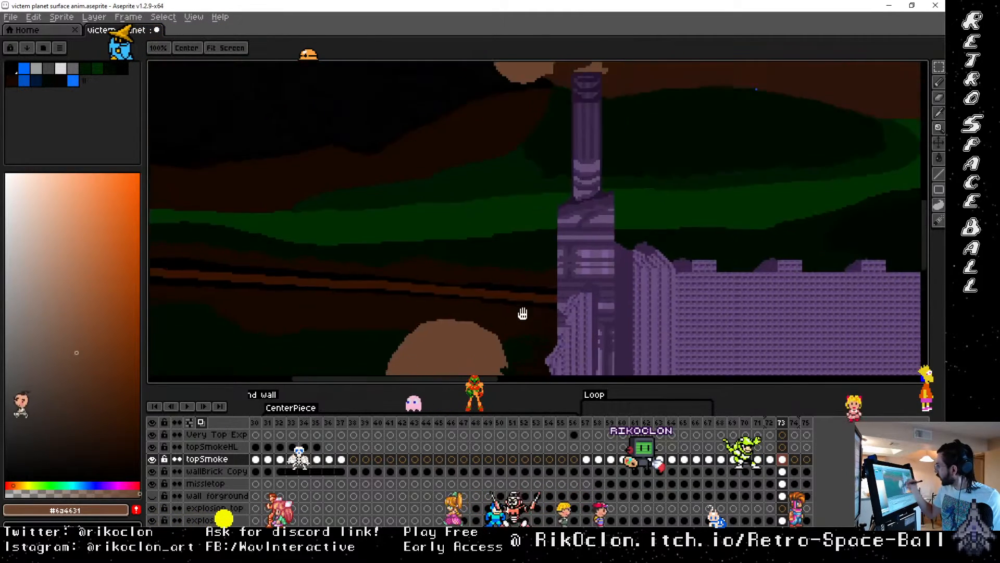
{"action": "left_click", "coordinate": [770, 423]}
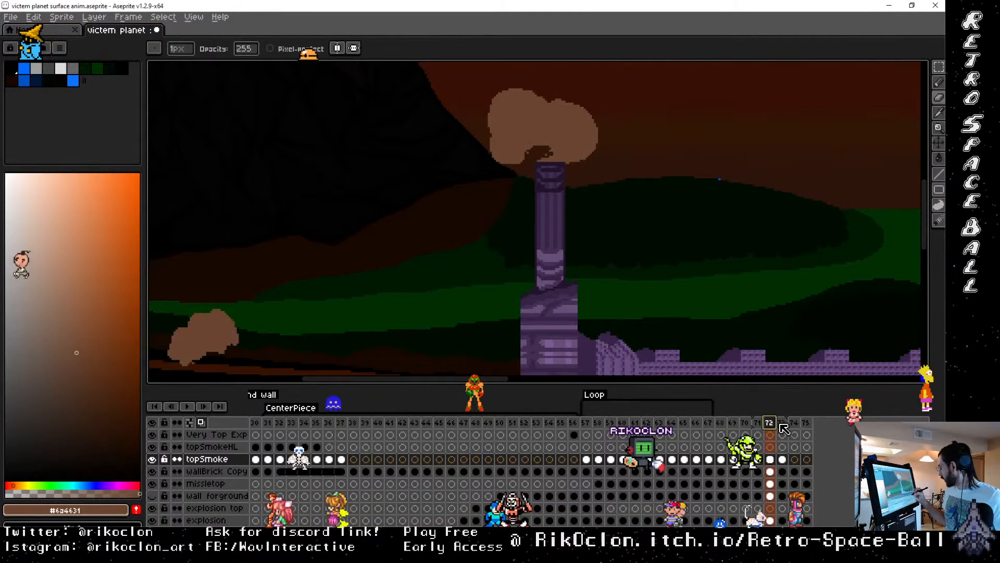
{"action": "left_click", "coordinate": [782, 423]}
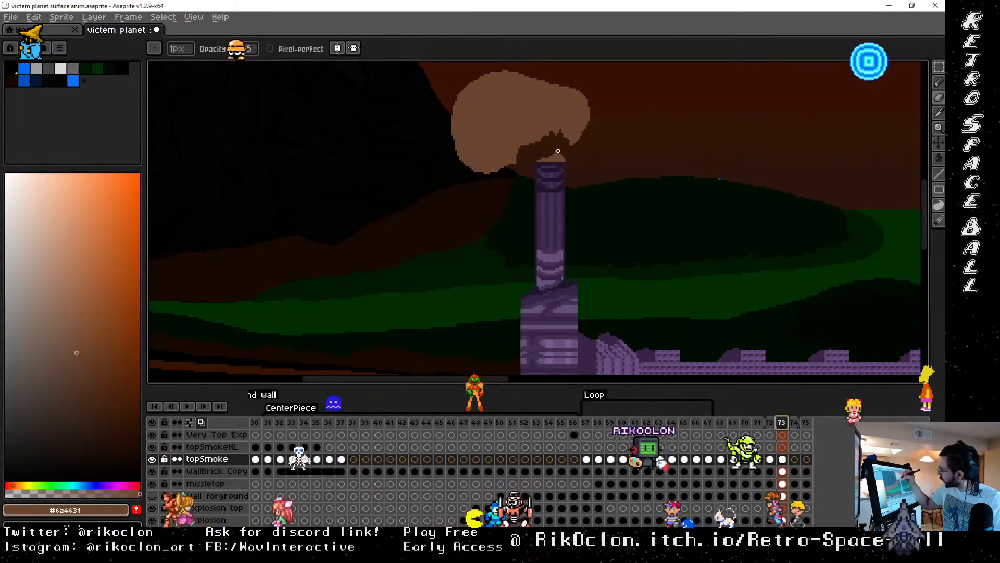
{"action": "left_click_drag", "start_coordinate": [553, 152], "coordinate": [559, 153]}
{"action": "key", "text": "b"}
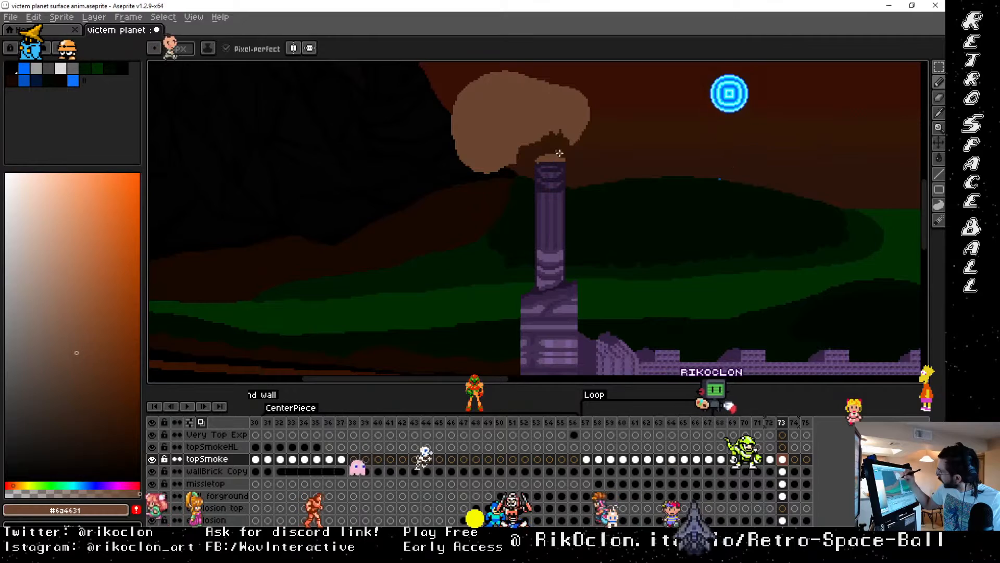
{"action": "left_click", "coordinate": [769, 423]}
{"action": "left_click", "coordinate": [781, 423]}
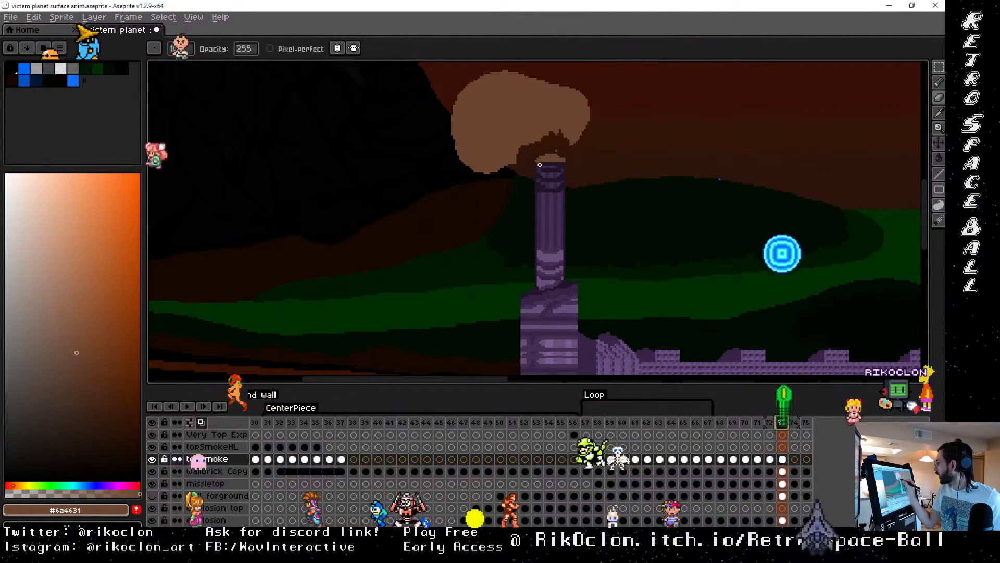
Step: In frame 73, erase and redraw the small smoke base on the back-right tower top, and compare it with frame 72
{"action": "left_click_drag", "start_coordinate": [807, 282], "coordinate": [469, 252]}
{"action": "mouse_move", "coordinate": [797, 240]}
{"action": "left_mouse_down"}
{"action": "mouse_move", "coordinate": [428, 254]}
{"action": "mouse_move", "coordinate": [601, 261]}
{"action": "left_mouse_up"}
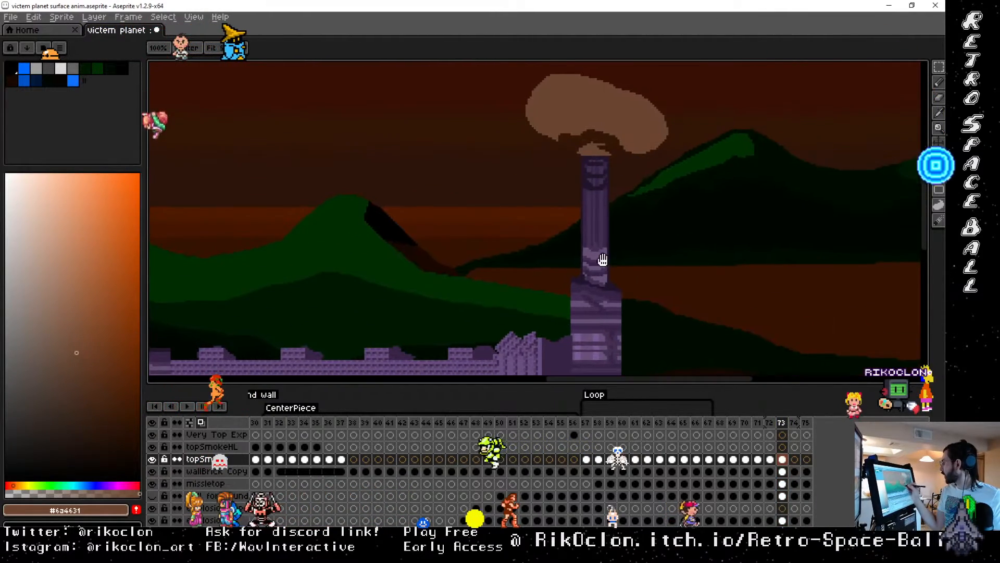
{"action": "left_click", "coordinate": [770, 420]}
{"action": "left_click", "coordinate": [783, 417]}
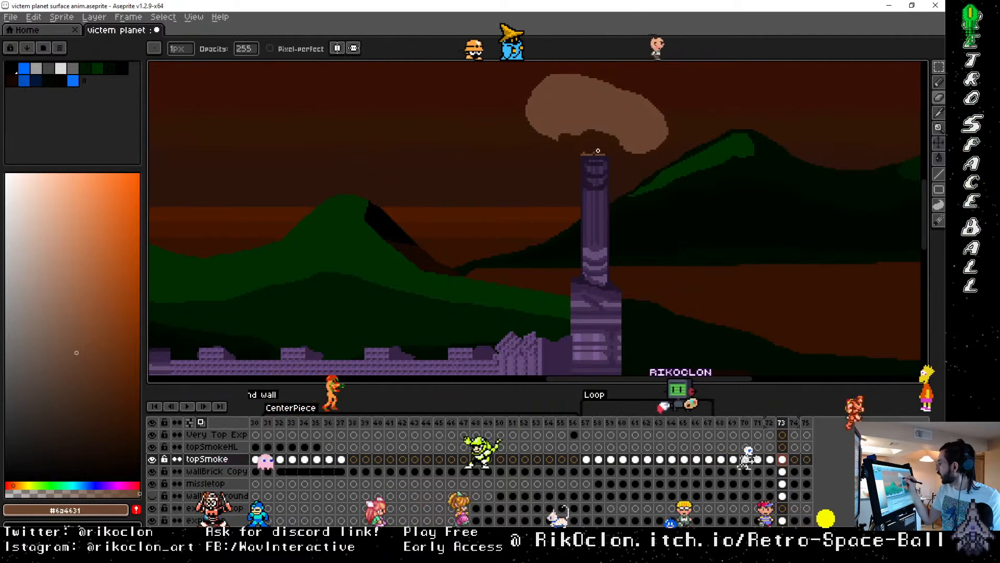
{"action": "key", "text": "b"}
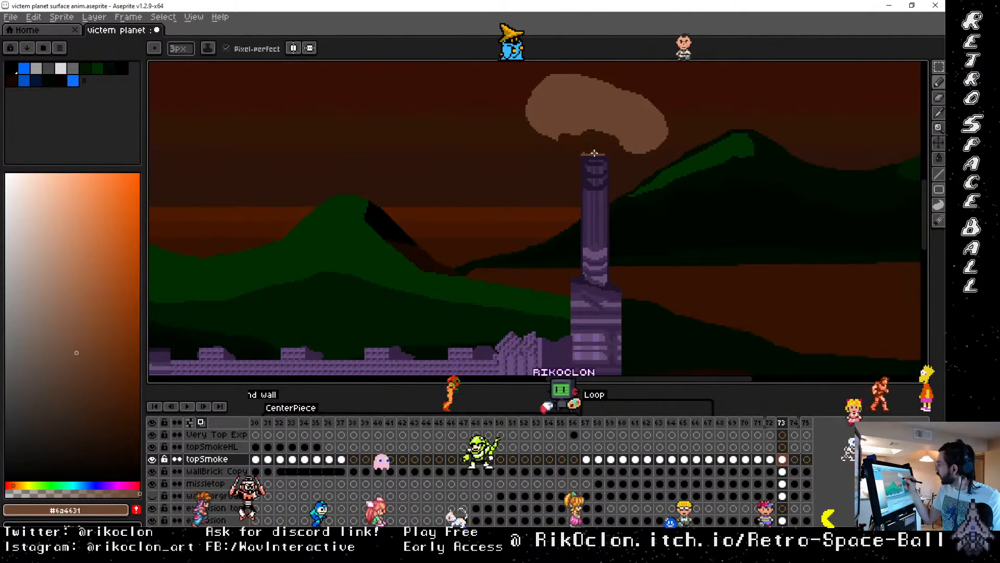
{"action": "left_click_drag", "start_coordinate": [594, 152], "coordinate": [599, 150]}
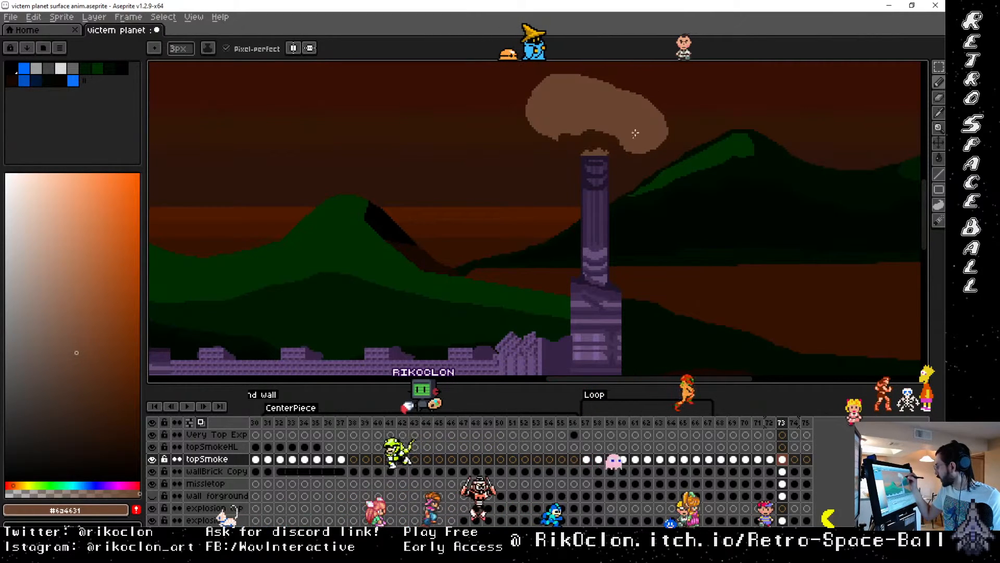
{"action": "left_click", "coordinate": [771, 423]}
{"action": "left_click", "coordinate": [781, 423]}
Step: In frame 73, cut down and redraw the front-right tower's smoke base as a low separate puff, and compare it with frame 72
{"action": "key", "text": "space"}
{"action": "left_click_drag", "start_coordinate": [781, 315], "coordinate": [747, 117]}
{"action": "left_click_drag", "start_coordinate": [752, 270], "coordinate": [750, 183]}
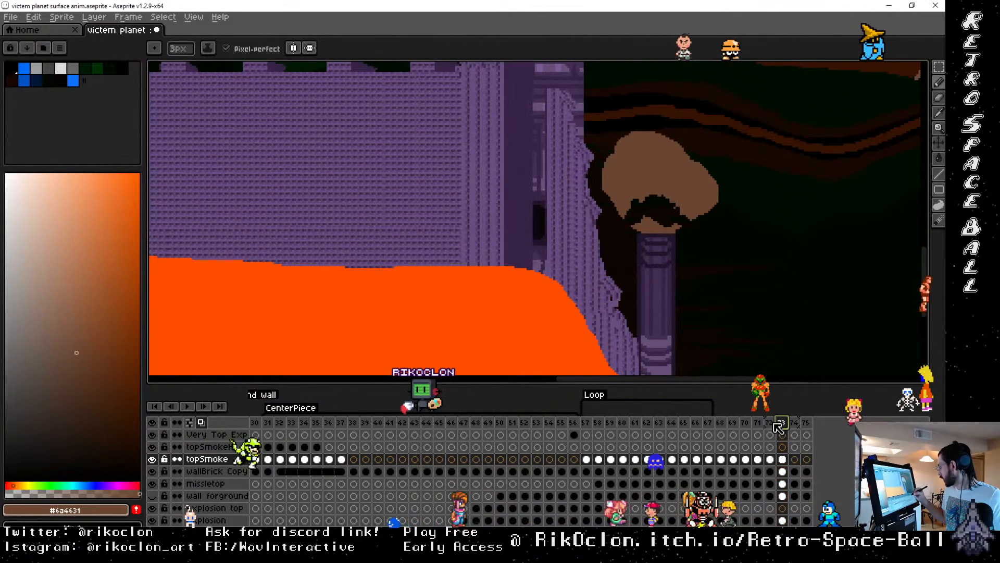
{"action": "left_click", "coordinate": [771, 424]}
{"action": "left_click", "coordinate": [782, 423]}
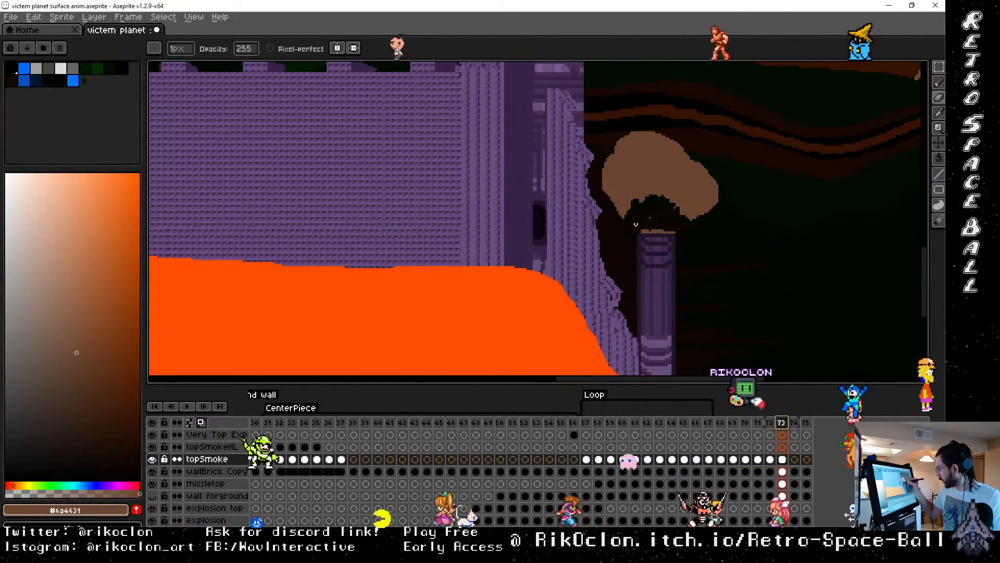
{"action": "key", "text": "b"}
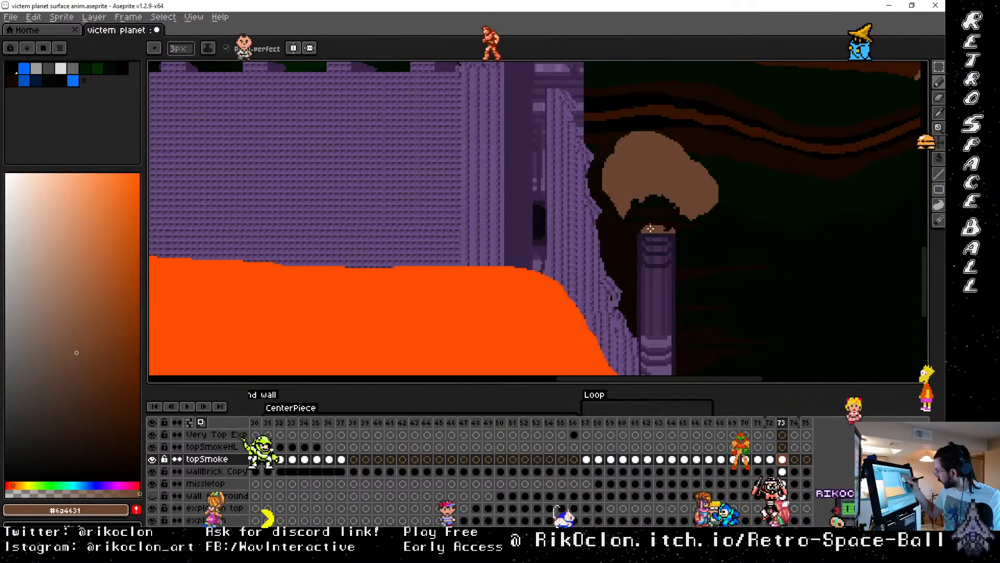
{"action": "left_click", "coordinate": [782, 423]}
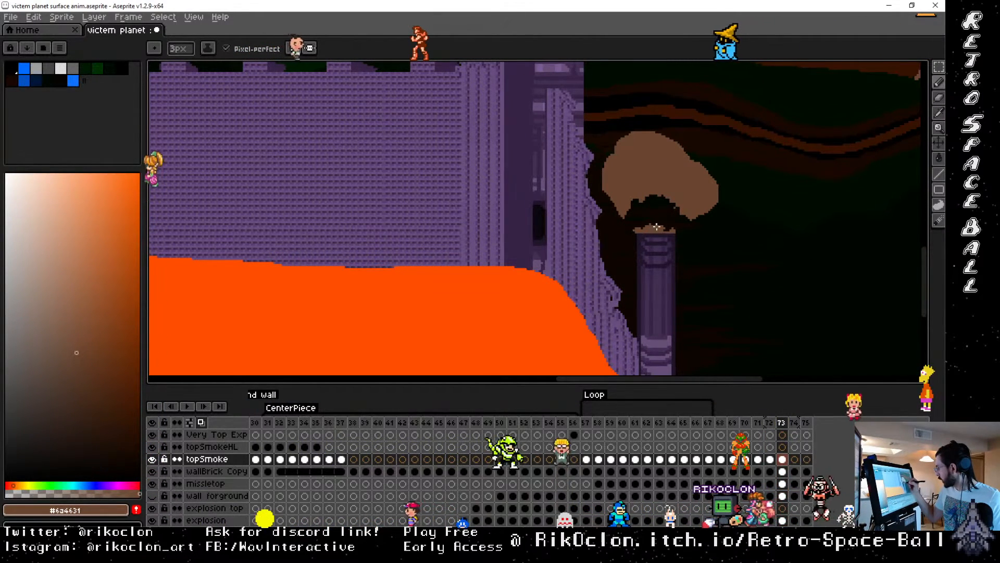
{"action": "key", "text": "e"}
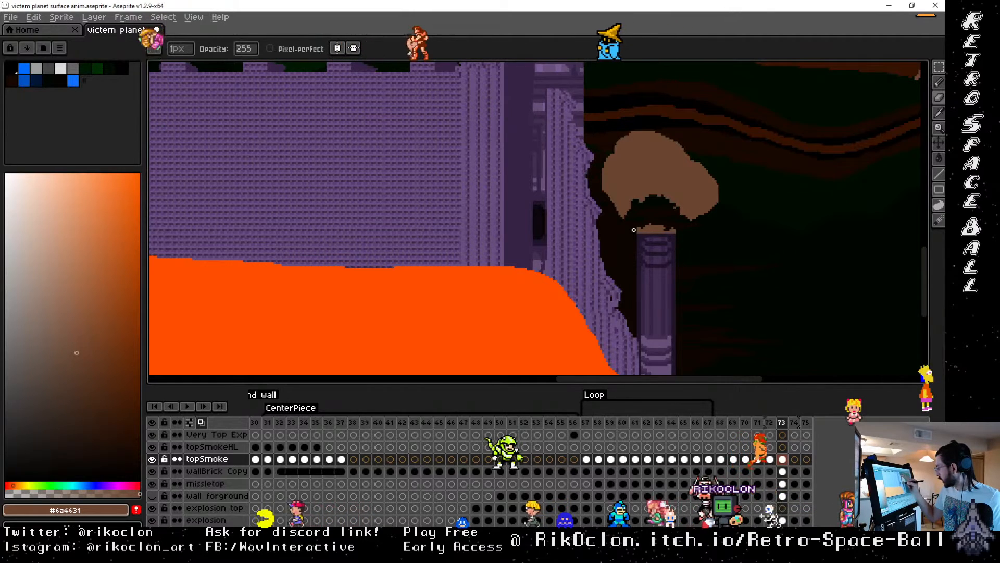
{"action": "left_click", "coordinate": [770, 423]}
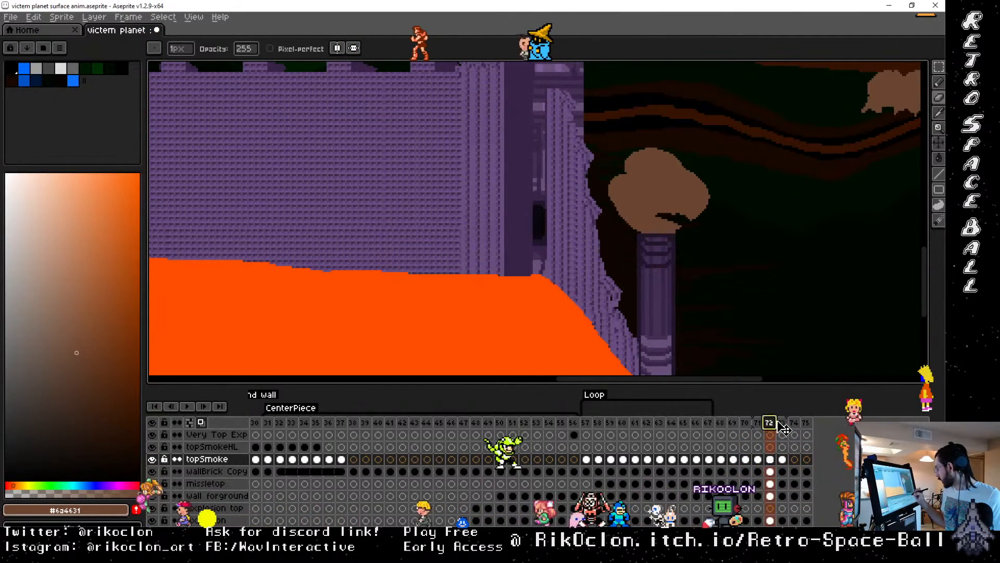
{"action": "left_click", "coordinate": [782, 423]}
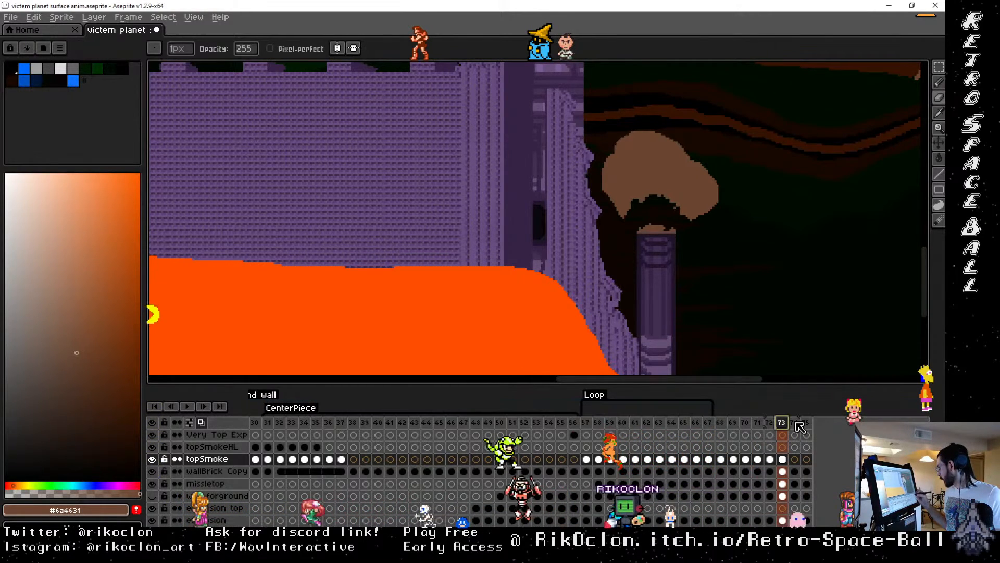
Step: Link the topSmoke cels of frames 73 and 74, and unlink frame 74's cel as an independent copy
{"action": "left_click", "coordinate": [795, 459]}
{"action": "right_click", "coordinate": [794, 459]}
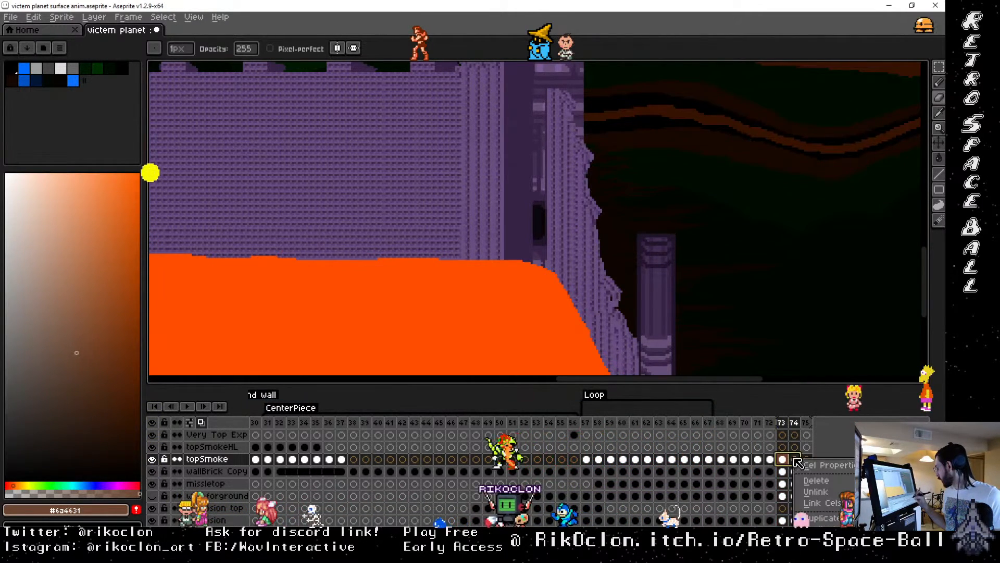
{"action": "left_click", "coordinate": [813, 503]}
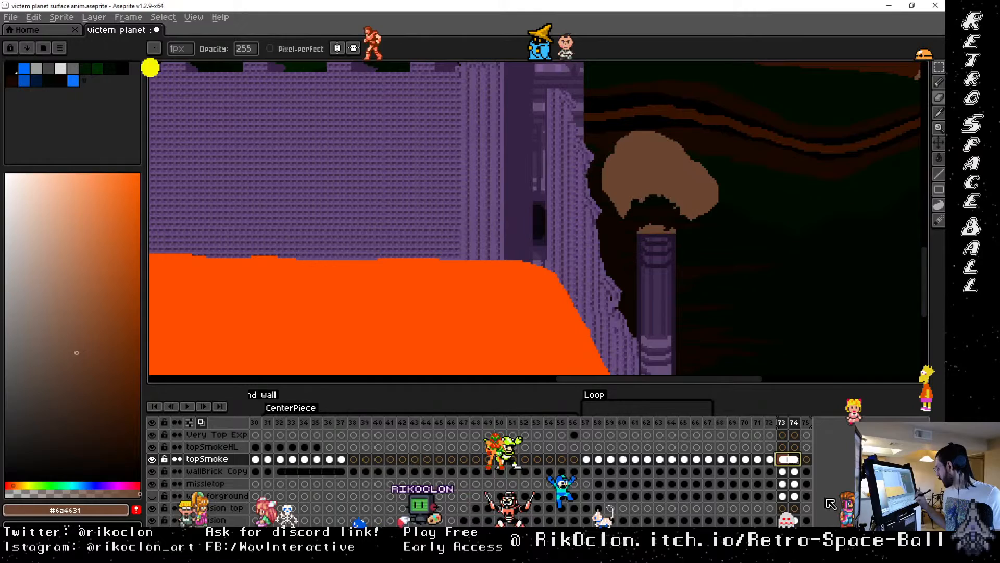
{"action": "right_click", "coordinate": [795, 459]}
{"action": "left_click", "coordinate": [824, 496]}
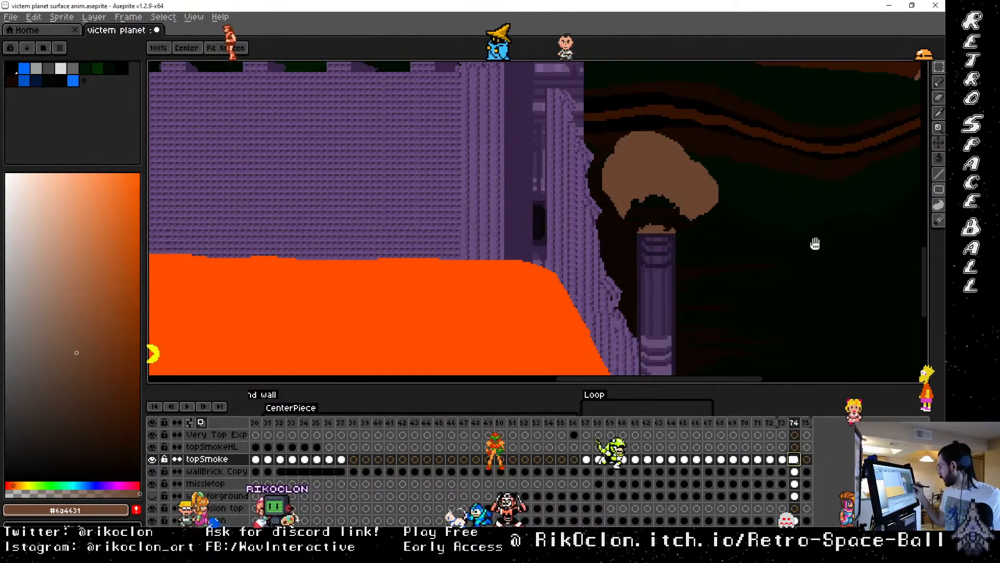
Step: In frame 74, move the small distant puff above the right-hand road up and right, and shift the right-edge puff farther off the canvas
{"action": "left_click_drag", "start_coordinate": [816, 229], "coordinate": [599, 315]}
{"action": "scroll", "coordinate": [631, 302], "scroll_direction": "down", "scroll_amount": 2}
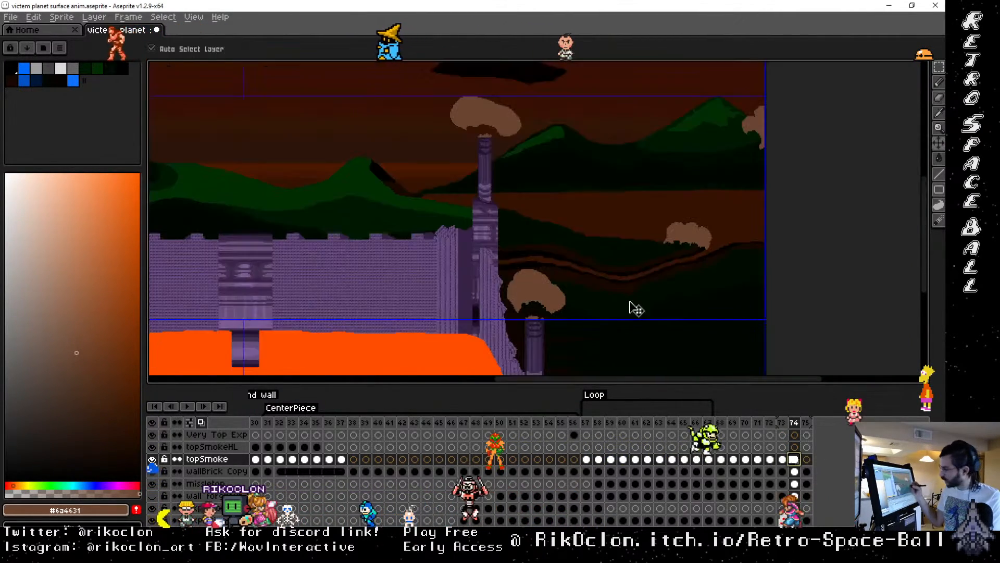
{"action": "key", "text": "m"}
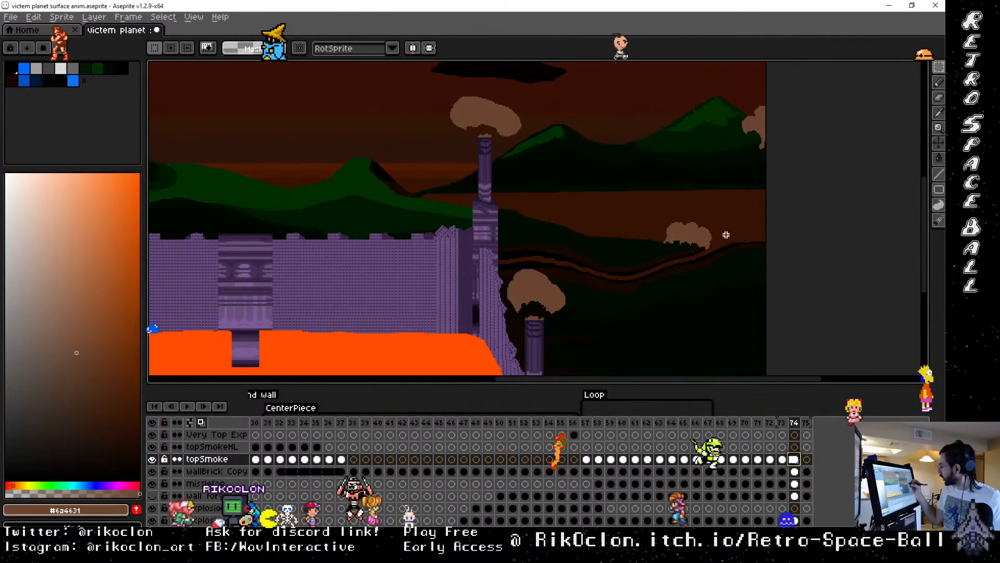
{"action": "left_click_drag", "start_coordinate": [745, 275], "coordinate": [652, 195]}
{"action": "left_click_drag", "start_coordinate": [720, 255], "coordinate": [749, 244]}
{"action": "left_click_drag", "start_coordinate": [732, 76], "coordinate": [780, 141]}
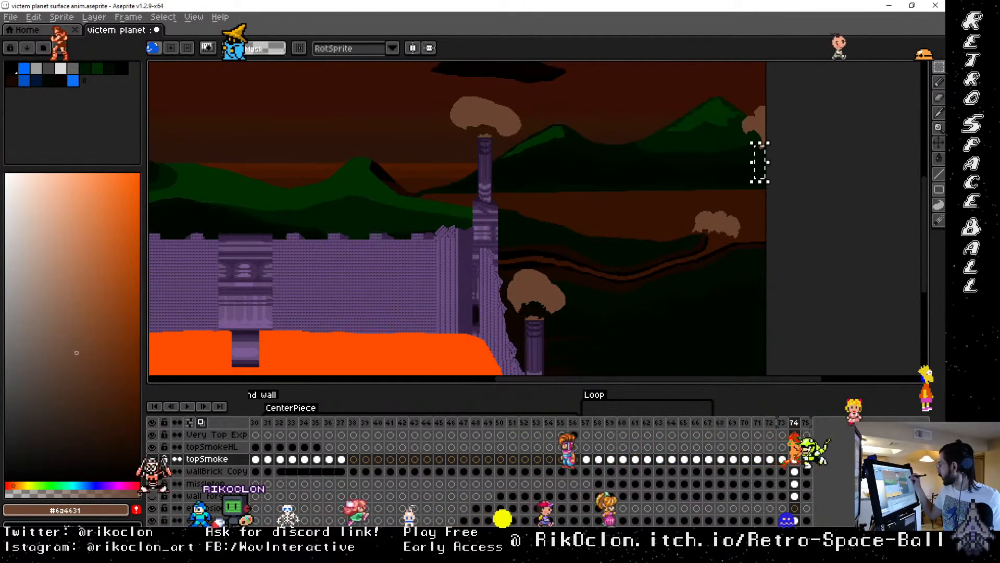
{"action": "left_click_drag", "start_coordinate": [754, 141], "coordinate": [687, 297]}
Step: In frame 74, move the remaining small puffs in the upper-right sky up and outward, pushing the tiny one to the canvas edge
{"action": "left_click_drag", "start_coordinate": [752, 185], "coordinate": [710, 111]}
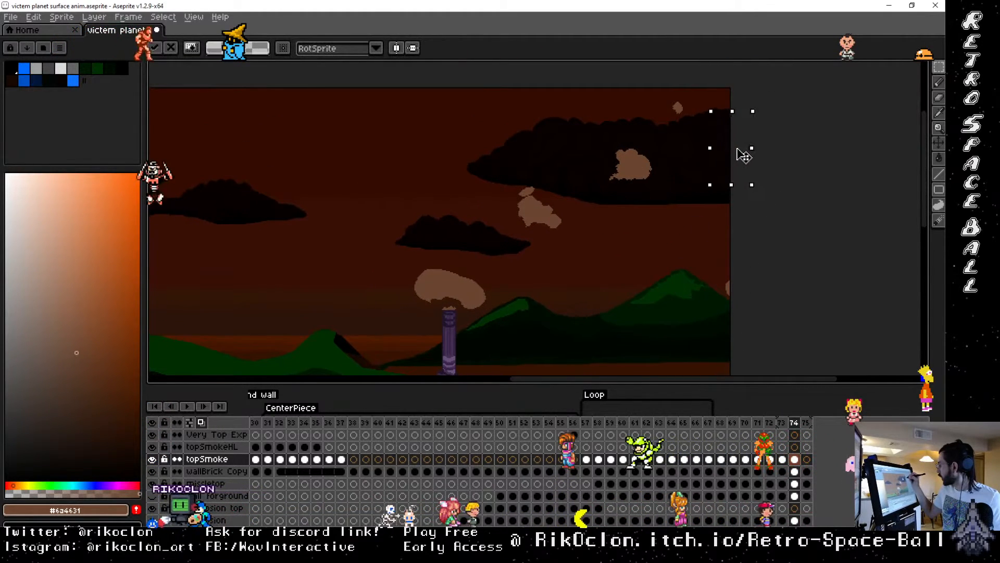
{"action": "mouse_move", "coordinate": [652, 87]}
{"action": "left_mouse_down"}
{"action": "mouse_move", "coordinate": [700, 132]}
{"action": "mouse_move", "coordinate": [699, 95]}
{"action": "left_mouse_up"}
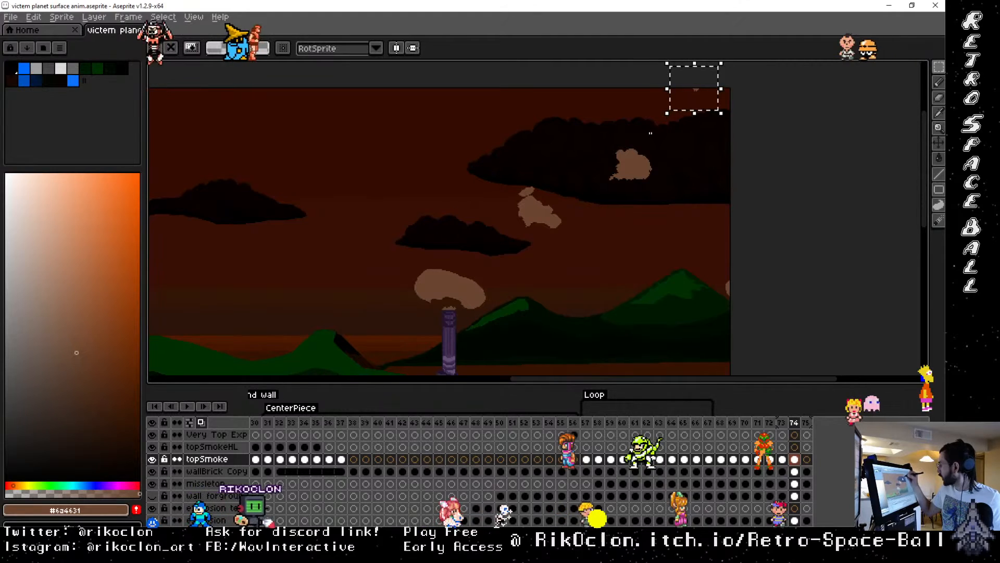
{"action": "left_click_drag", "start_coordinate": [594, 127], "coordinate": [670, 218]}
{"action": "left_click_drag", "start_coordinate": [641, 184], "coordinate": [667, 168]}
{"action": "mouse_move", "coordinate": [493, 161]}
{"action": "left_mouse_down"}
{"action": "mouse_move", "coordinate": [597, 261]}
{"action": "mouse_move", "coordinate": [594, 209]}
{"action": "left_mouse_up"}
{"action": "left_click", "coordinate": [513, 99]}
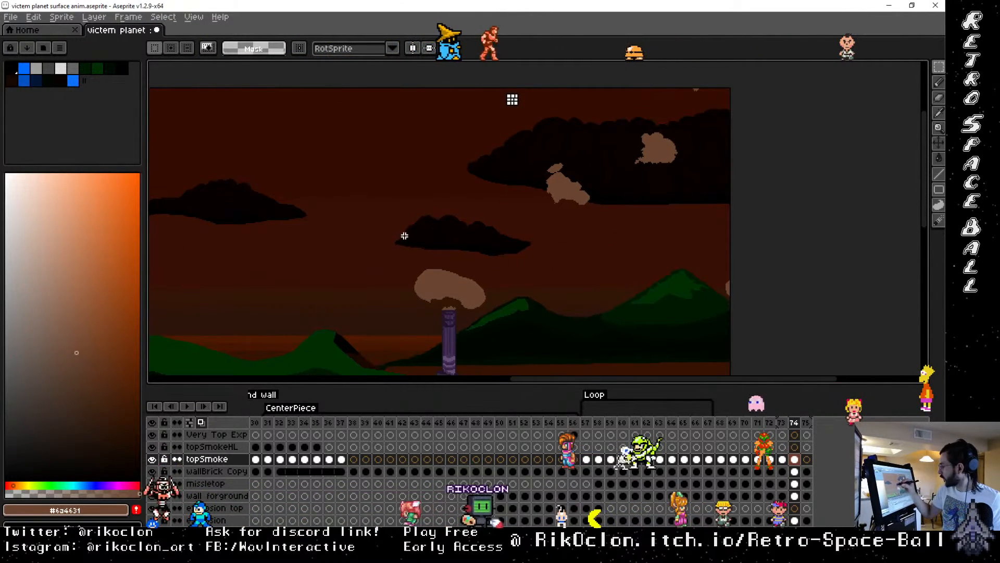
Step: In frame 74, move the large puffs of the back-right and front-right towers up and right, clear of their tower tops
{"action": "left_click_drag", "start_coordinate": [503, 328], "coordinate": [573, 293]}
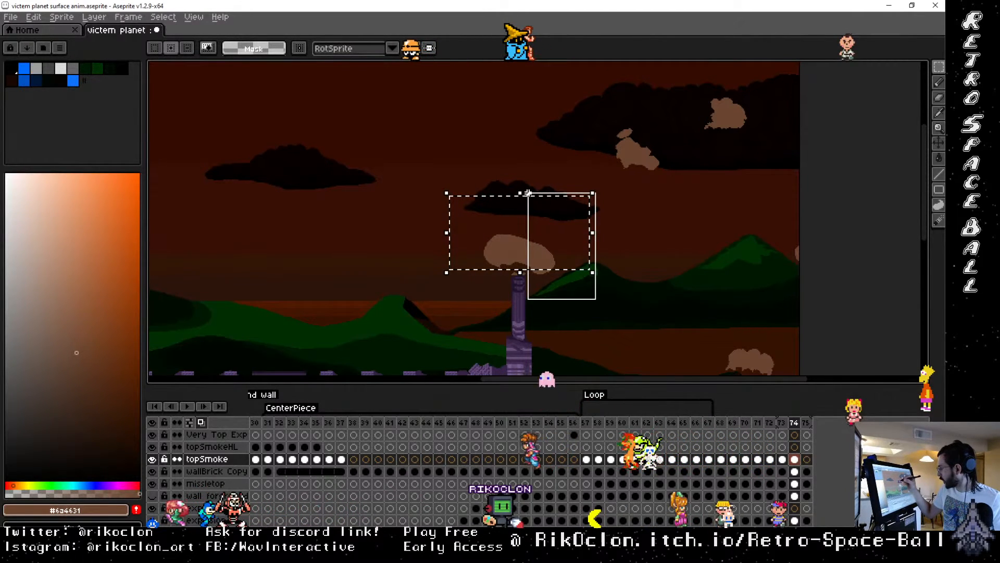
{"action": "left_click_drag", "start_coordinate": [562, 280], "coordinate": [594, 231]}
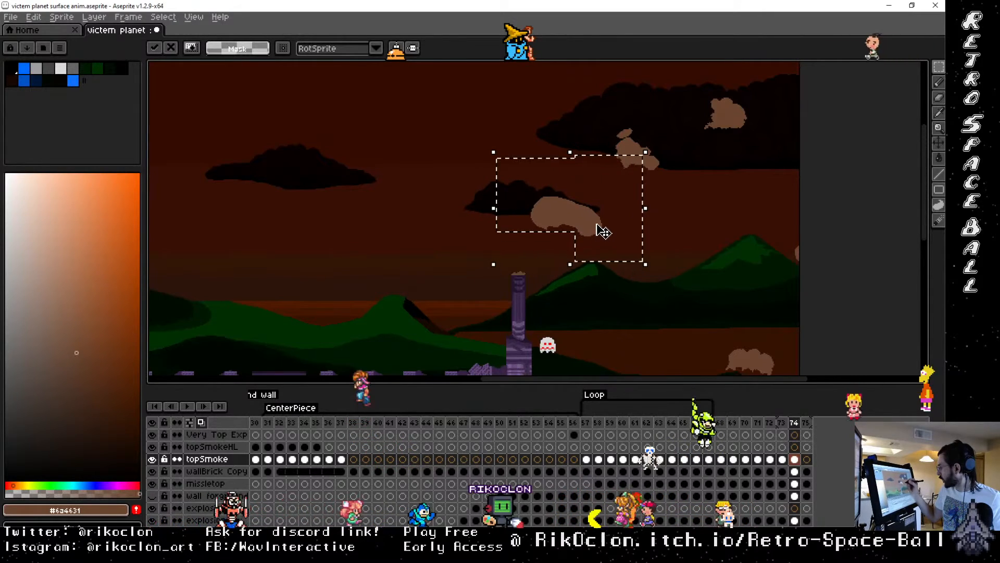
{"action": "left_click_drag", "start_coordinate": [603, 314], "coordinate": [649, 118]}
{"action": "left_click_drag", "start_coordinate": [546, 158], "coordinate": [668, 252]}
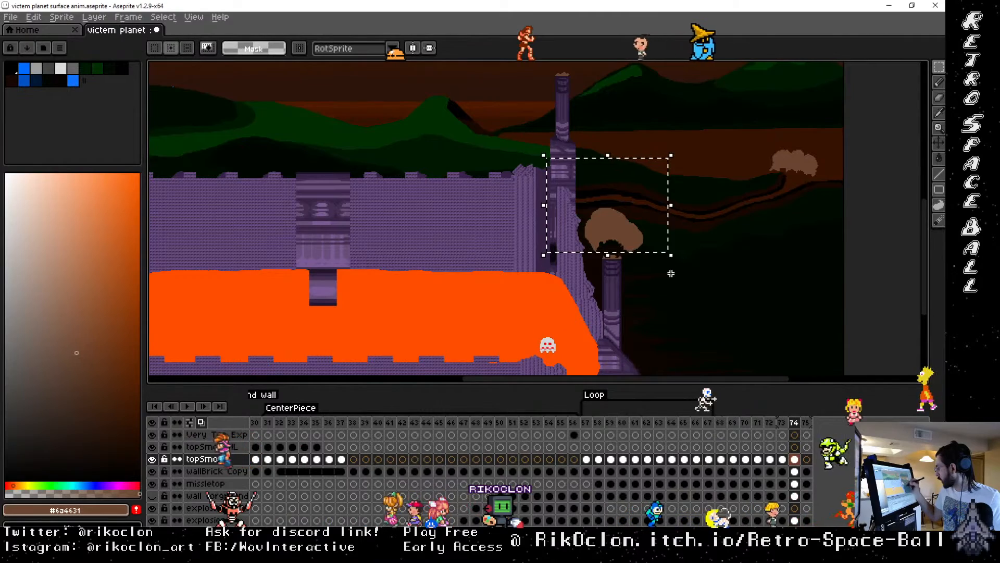
{"action": "left_click_drag", "start_coordinate": [674, 285], "coordinate": [623, 191]}
{"action": "left_click_drag", "start_coordinate": [639, 215], "coordinate": [682, 187]}
Step: In frame 74, move the back-left tower's large puff up and left, away from the tower top
{"action": "left_click_drag", "start_coordinate": [619, 169], "coordinate": [661, 299]}
{"action": "left_click_drag", "start_coordinate": [534, 199], "coordinate": [641, 272]}
{"action": "left_click_drag", "start_coordinate": [478, 250], "coordinate": [601, 218]}
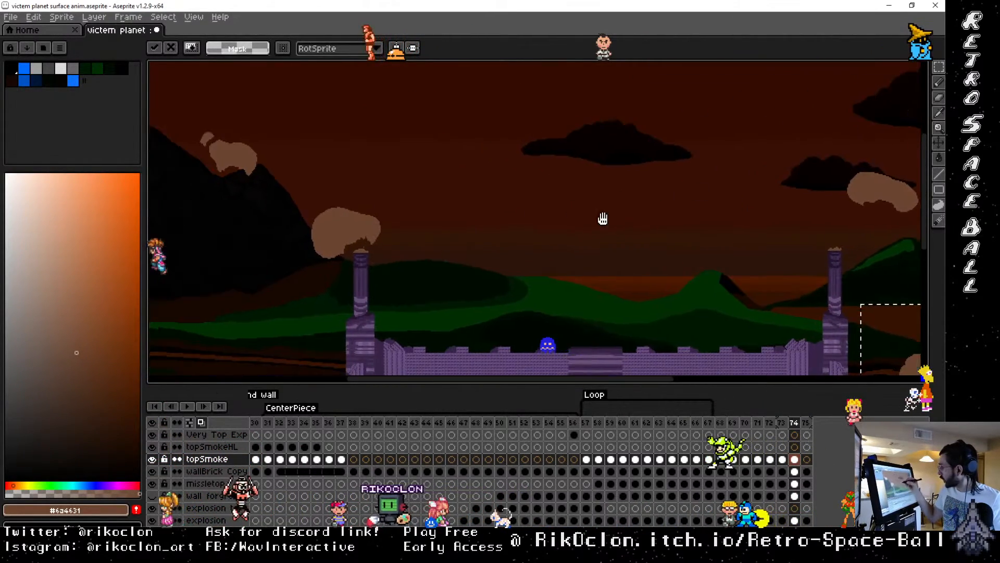
{"action": "left_click_drag", "start_coordinate": [507, 180], "coordinate": [717, 201]}
{"action": "left_click_drag", "start_coordinate": [482, 205], "coordinate": [566, 223]}
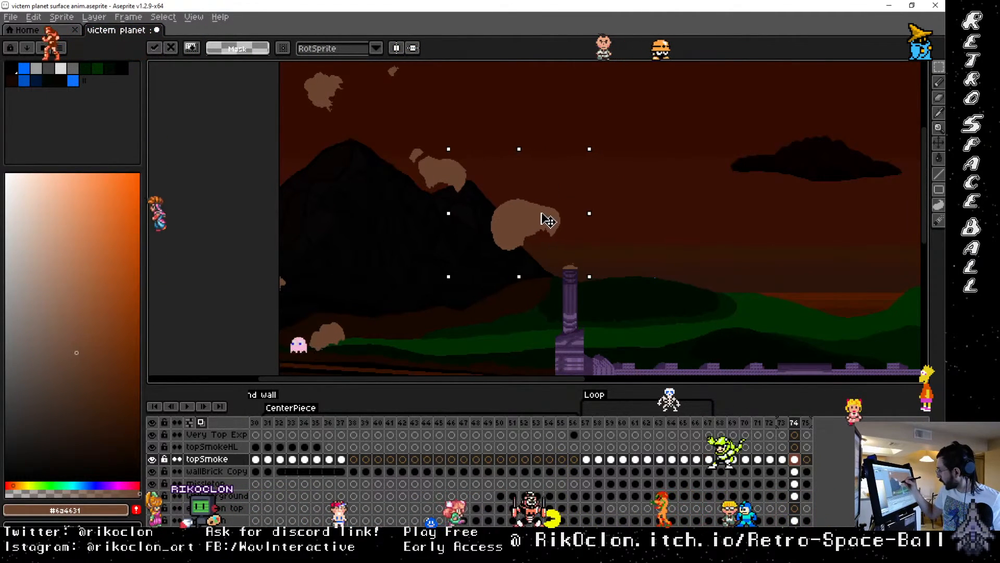
Step: In frame 74, move the small distant puff near the left edge and the front-left tower's large puff up and left
{"action": "left_click_drag", "start_coordinate": [485, 320], "coordinate": [661, 172]}
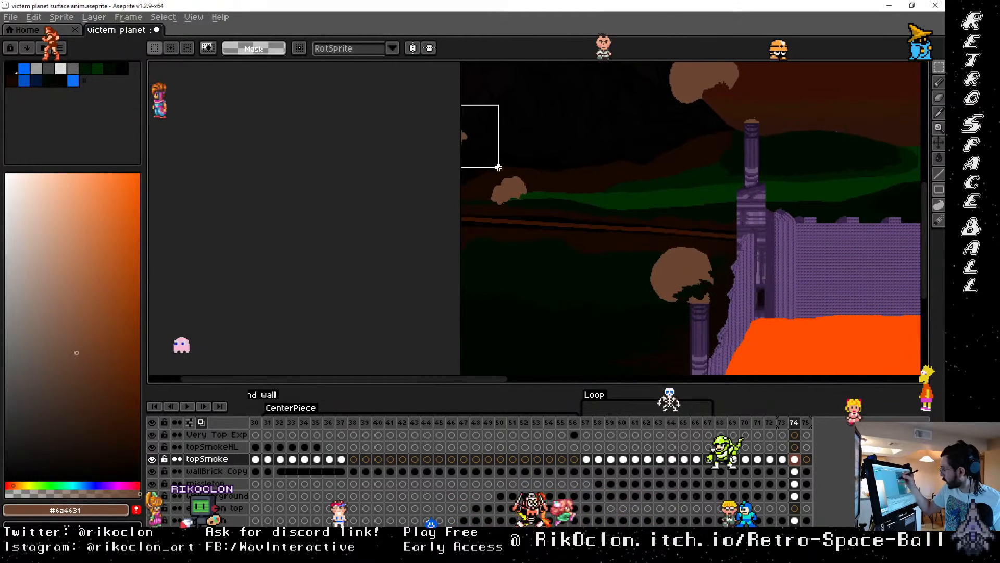
{"action": "left_click_drag", "start_coordinate": [570, 233], "coordinate": [462, 158]}
{"action": "left_click_drag", "start_coordinate": [526, 208], "coordinate": [515, 198]}
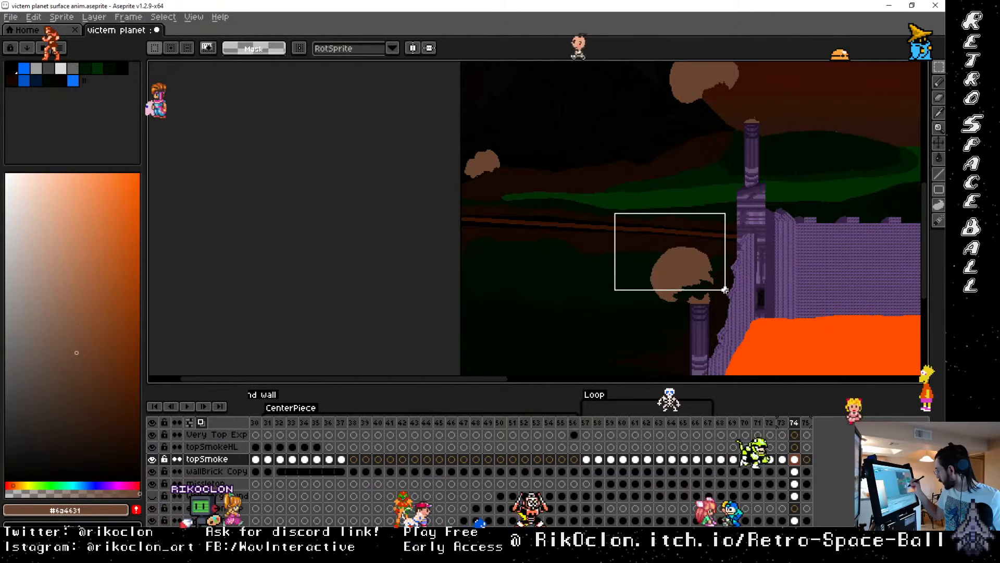
{"action": "left_click_drag", "start_coordinate": [608, 165], "coordinate": [685, 335]}
{"action": "left_click_drag", "start_coordinate": [695, 276], "coordinate": [620, 242]}
Step: Step repeatedly through frames 70 to 74 to compare the drift of the right-hand towers' smoke
{"action": "left_click_drag", "start_coordinate": [737, 273], "coordinate": [599, 209]}
{"action": "left_click_drag", "start_coordinate": [735, 234], "coordinate": [583, 382]}
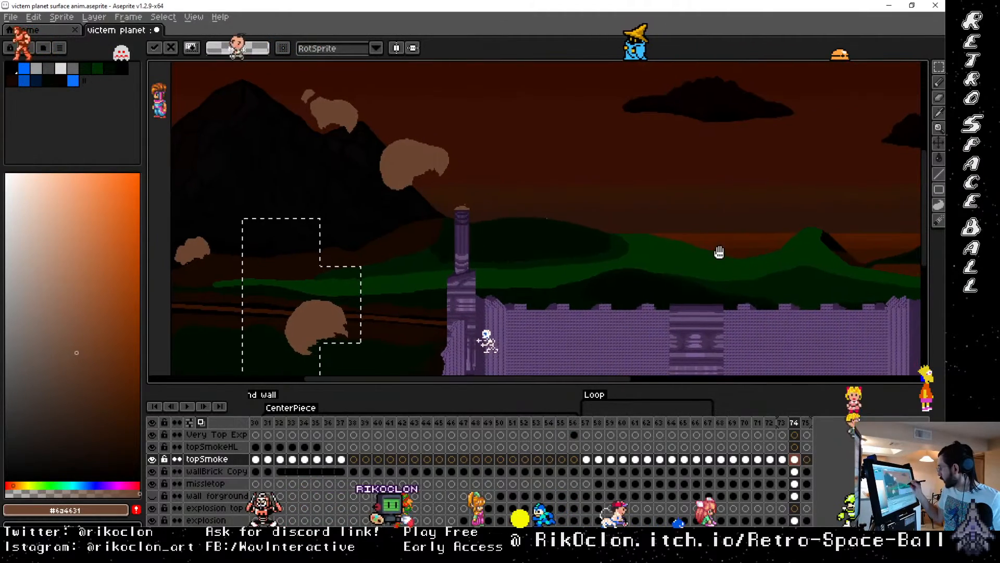
{"action": "left_click_drag", "start_coordinate": [719, 253], "coordinate": [586, 278]}
{"action": "mouse_move", "coordinate": [751, 281]}
{"action": "left_mouse_down"}
{"action": "mouse_move", "coordinate": [592, 266]}
{"action": "mouse_move", "coordinate": [630, 246]}
{"action": "mouse_move", "coordinate": [621, 207]}
{"action": "mouse_move", "coordinate": [824, 238]}
{"action": "left_mouse_up"}
{"action": "left_click", "coordinate": [782, 424]}
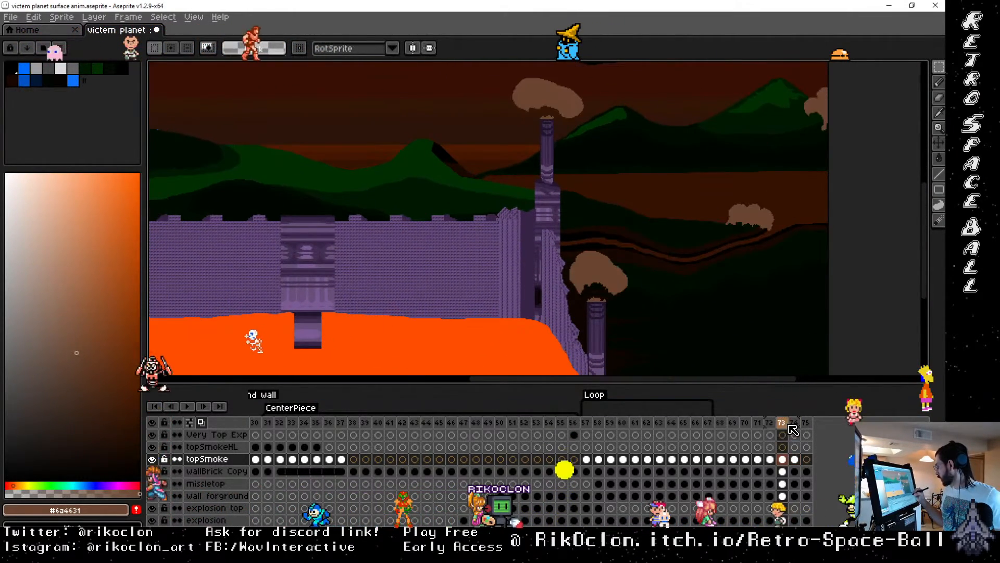
{"action": "left_click", "coordinate": [795, 425]}
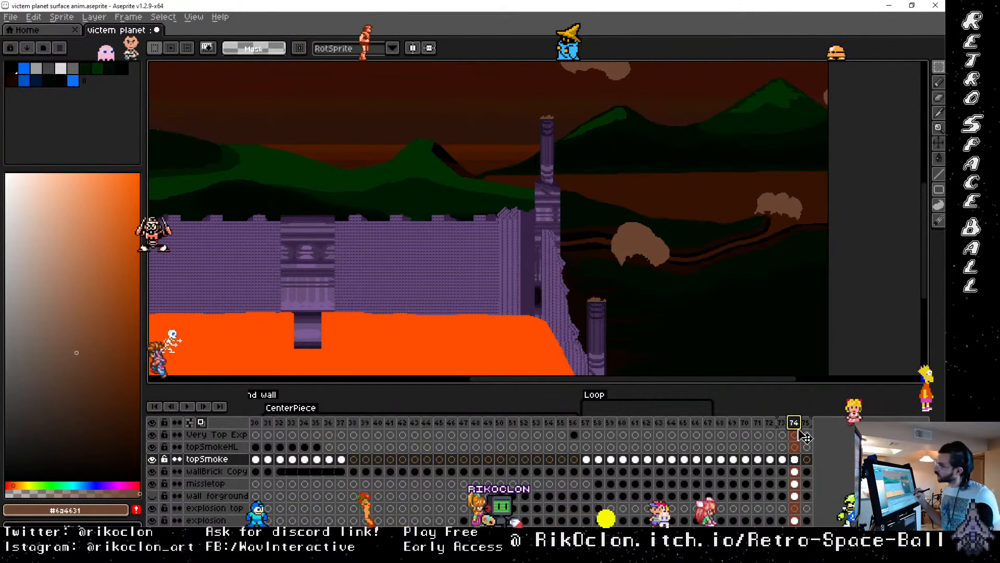
{"action": "left_click", "coordinate": [783, 423]}
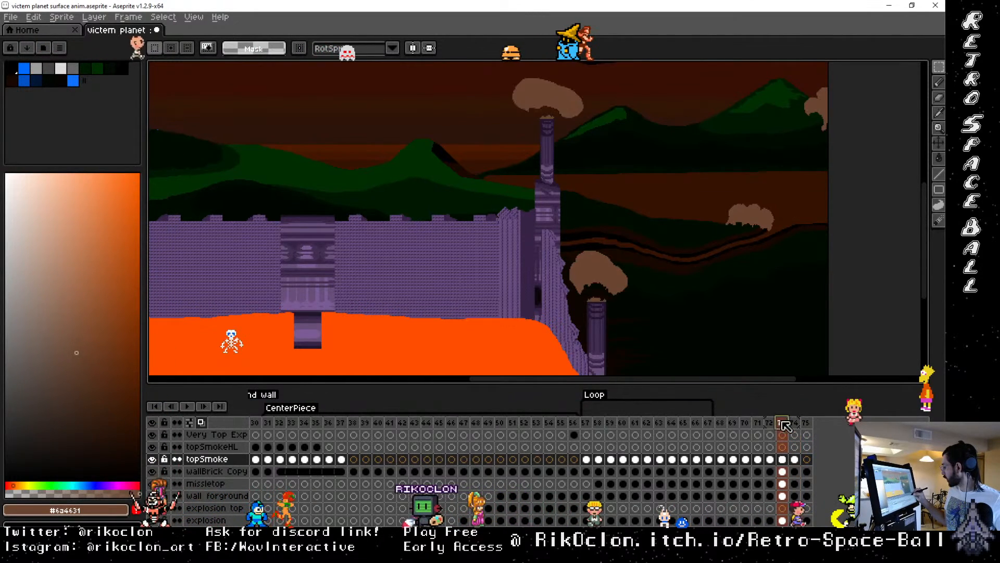
{"action": "left_click", "coordinate": [758, 423]}
{"action": "left_click", "coordinate": [771, 423]}
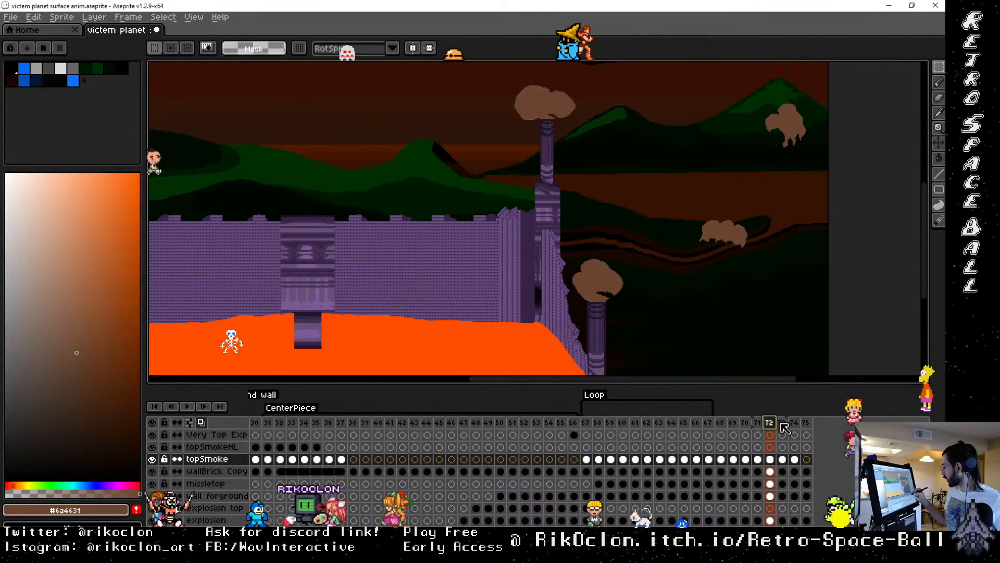
{"action": "left_click", "coordinate": [782, 423]}
{"action": "left_click", "coordinate": [796, 424]}
{"action": "left_click", "coordinate": [759, 423]}
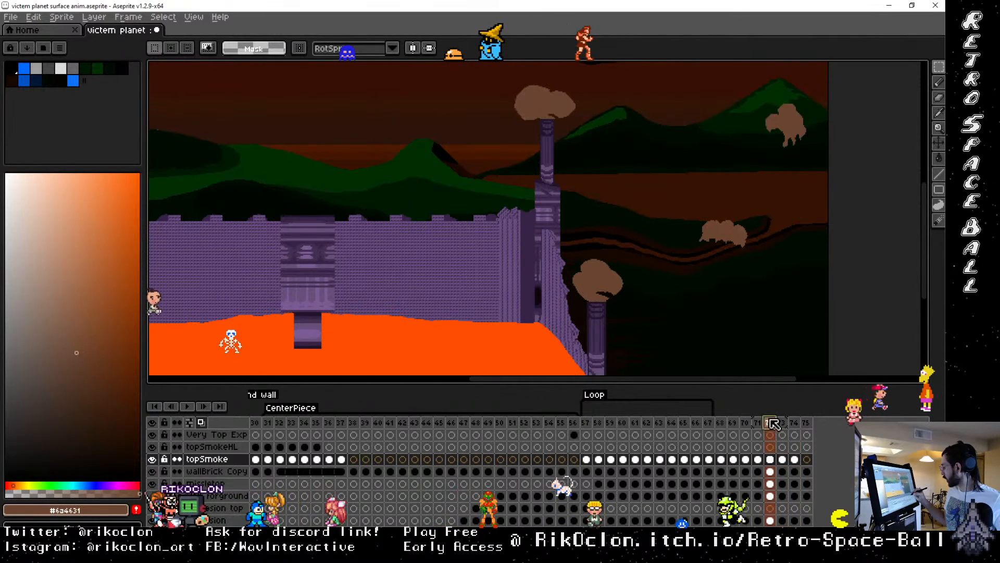
{"action": "left_click", "coordinate": [746, 423]}
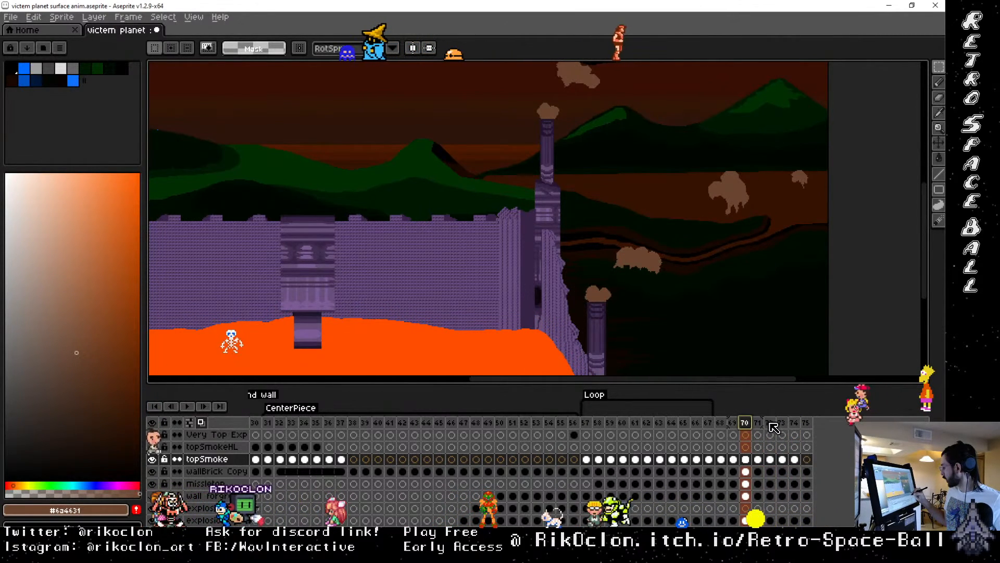
{"action": "left_click", "coordinate": [759, 424]}
{"action": "left_click", "coordinate": [771, 424]}
{"action": "left_click", "coordinate": [784, 425]}
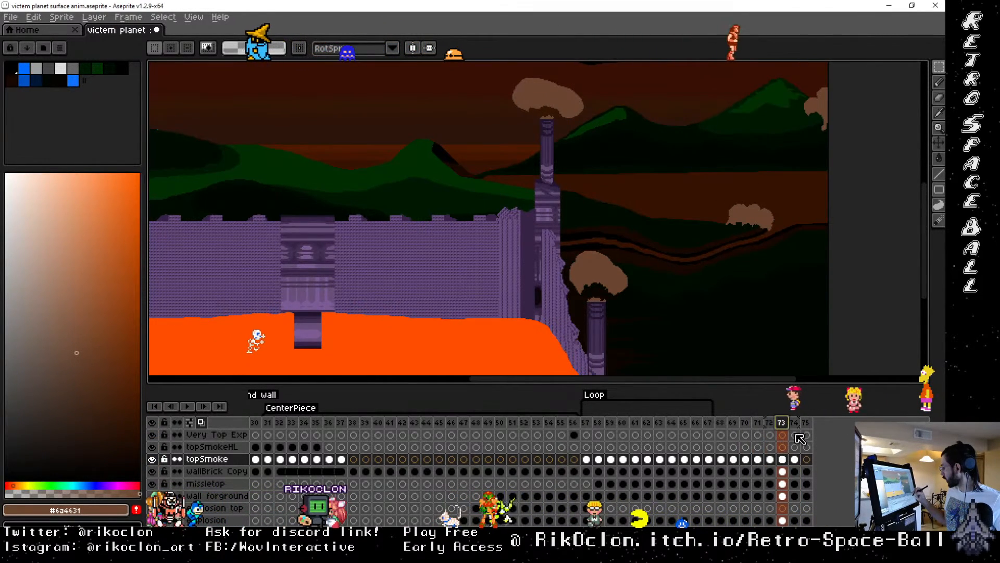
{"action": "left_click", "coordinate": [795, 424]}
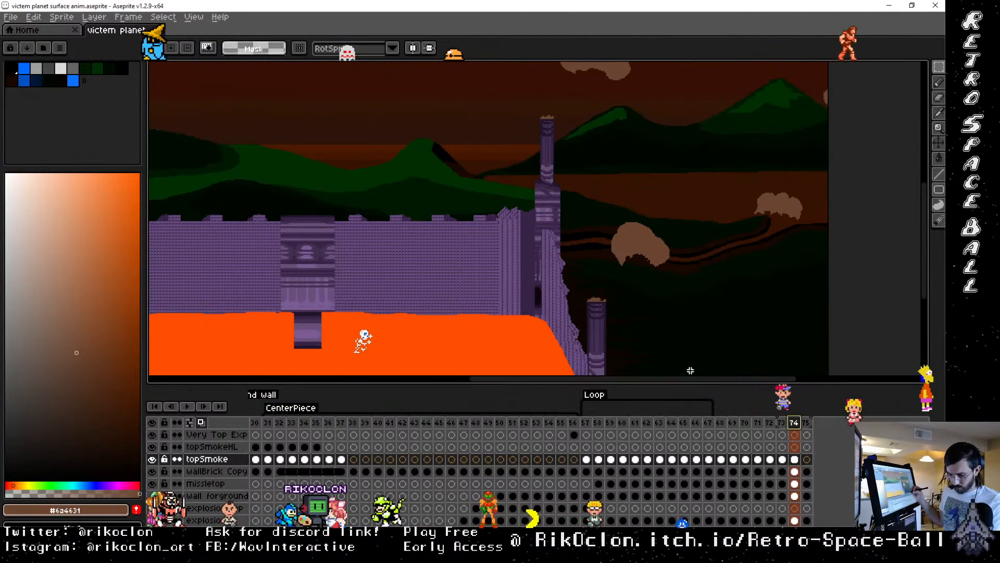
Step: In frame 74, redraw the smoke bases on the front-right and back-right tower tops as taller, notched wisps
{"action": "scroll", "coordinate": [721, 339], "scroll_direction": "up", "scroll_amount": 3}
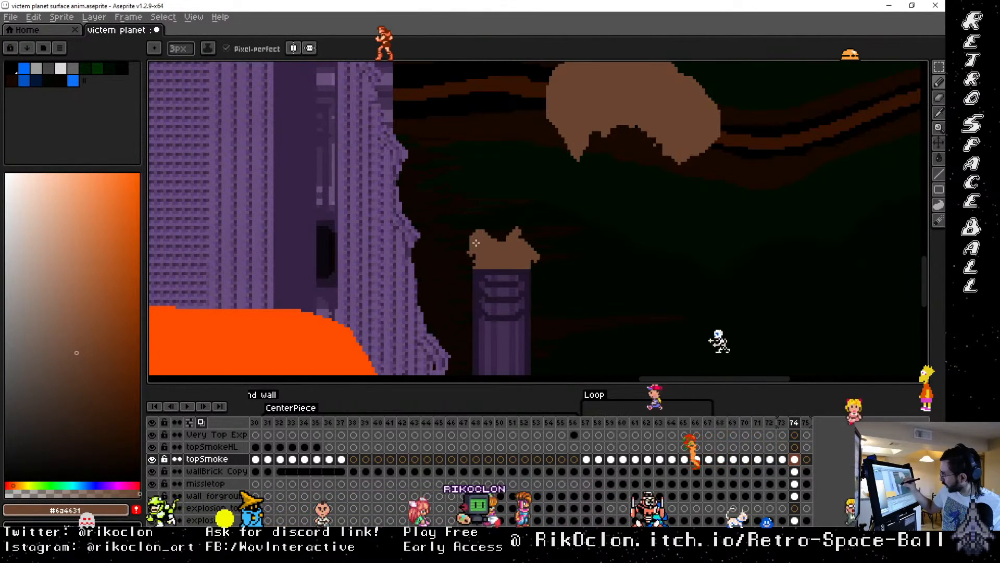
{"action": "key", "text": "space"}
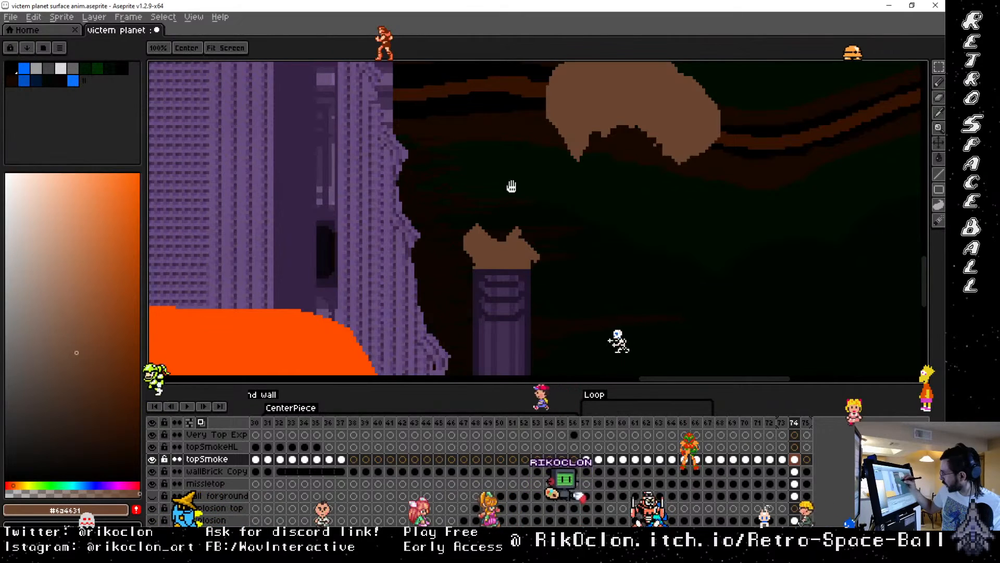
{"action": "left_click_drag", "start_coordinate": [512, 188], "coordinate": [532, 338]}
{"action": "left_click_drag", "start_coordinate": [459, 79], "coordinate": [560, 319]}
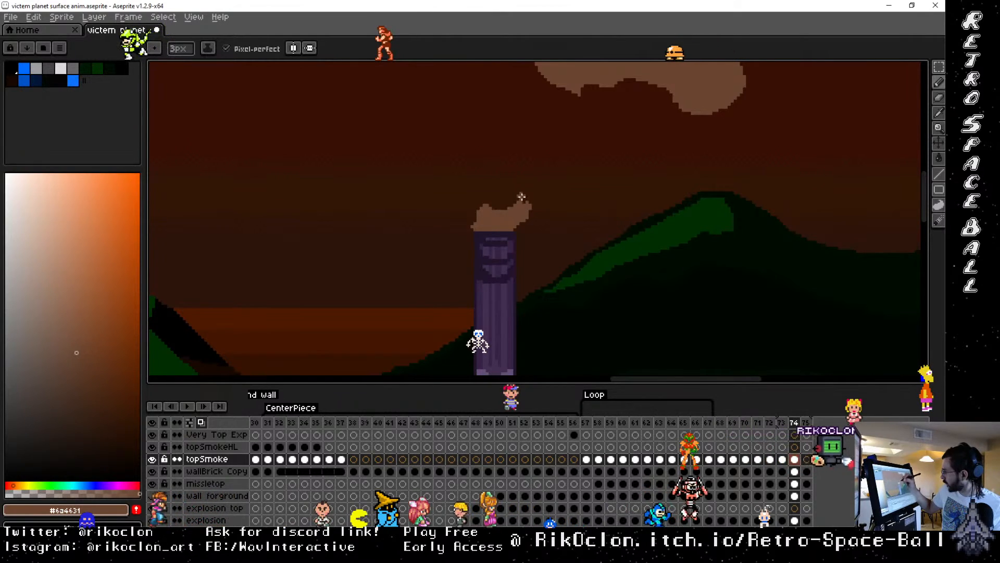
Step: In frame 74, build up the back-left tower's smoke base into two peaks and the front-left tower's into a curved wisp
{"action": "key", "text": "space"}
{"action": "mouse_move", "coordinate": [383, 303]}
{"action": "left_mouse_down"}
{"action": "mouse_move", "coordinate": [397, 310]}
{"action": "mouse_move", "coordinate": [760, 284]}
{"action": "left_mouse_up"}
{"action": "left_click_drag", "start_coordinate": [326, 286], "coordinate": [907, 283]}
{"action": "left_click_drag", "start_coordinate": [238, 235], "coordinate": [800, 272]}
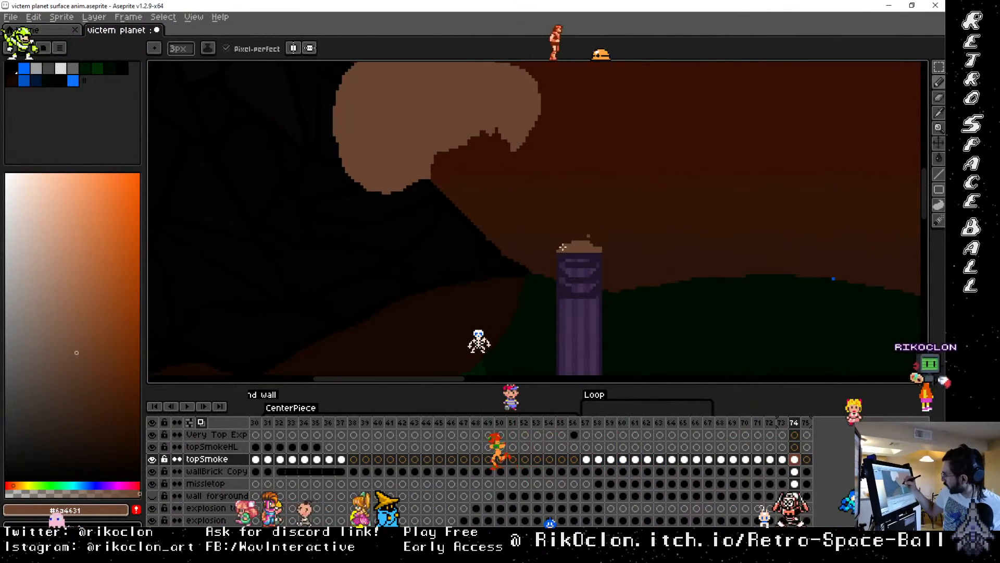
{"action": "mouse_move", "coordinate": [562, 247]}
{"action": "left_mouse_down"}
{"action": "mouse_move", "coordinate": [572, 219]}
{"action": "mouse_move", "coordinate": [587, 226]}
{"action": "mouse_move", "coordinate": [588, 214]}
{"action": "mouse_move", "coordinate": [588, 225]}
{"action": "mouse_move", "coordinate": [609, 217]}
{"action": "mouse_move", "coordinate": [603, 244]}
{"action": "mouse_move", "coordinate": [601, 229]}
{"action": "mouse_move", "coordinate": [566, 238]}
{"action": "left_mouse_up"}
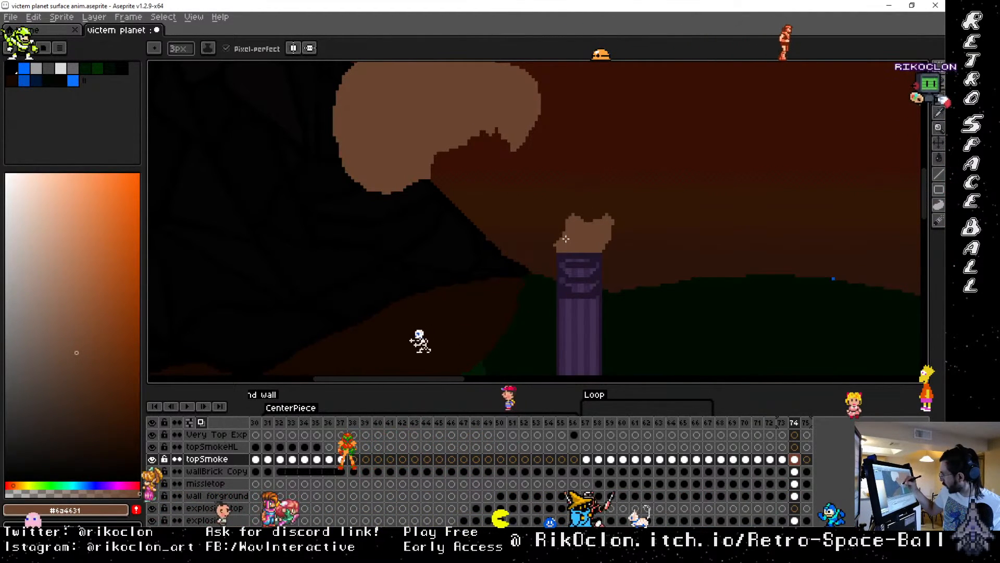
{"action": "left_click_drag", "start_coordinate": [574, 325], "coordinate": [670, 64]}
{"action": "left_click_drag", "start_coordinate": [639, 264], "coordinate": [646, 213]}
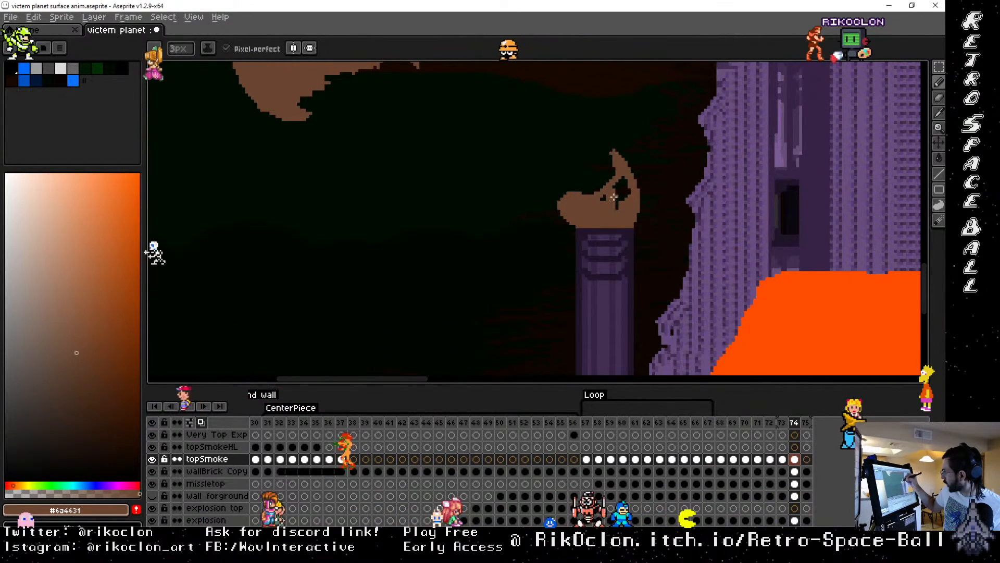
Step: Play back the animation with the whole castle scene in view to check the smoke motion, and stop it
{"action": "left_click_drag", "start_coordinate": [799, 293], "coordinate": [635, 253]}
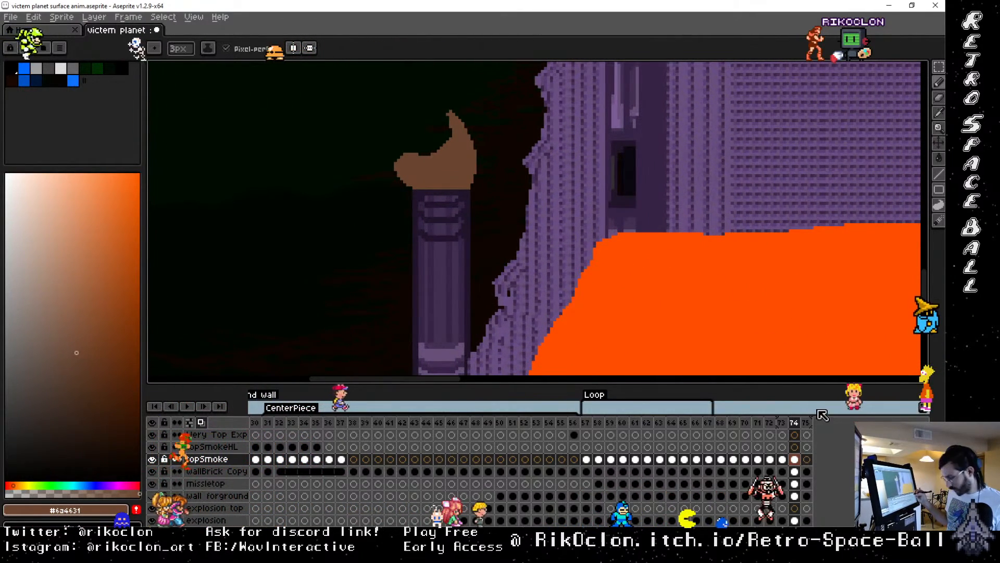
{"action": "key", "text": "minus"}
{"action": "key", "text": "minus"}
{"action": "key", "text": "minus"}
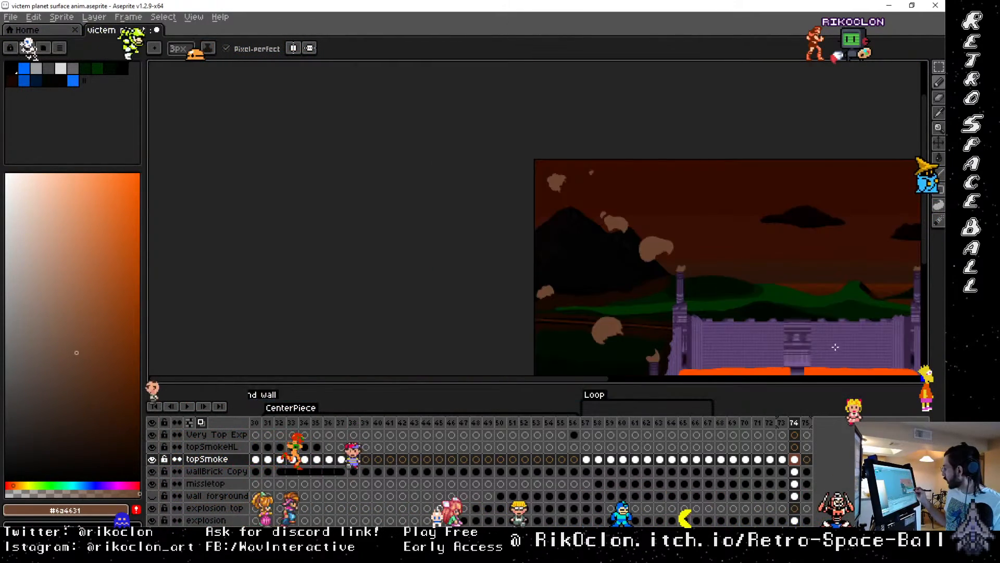
{"action": "left_click_drag", "start_coordinate": [835, 324], "coordinate": [695, 264]}
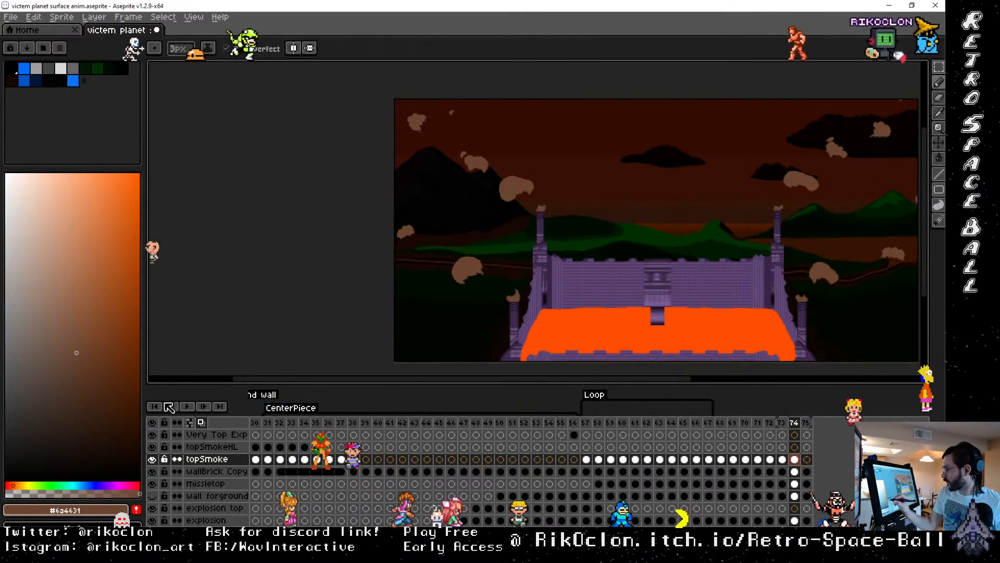
{"action": "left_click", "coordinate": [188, 410]}
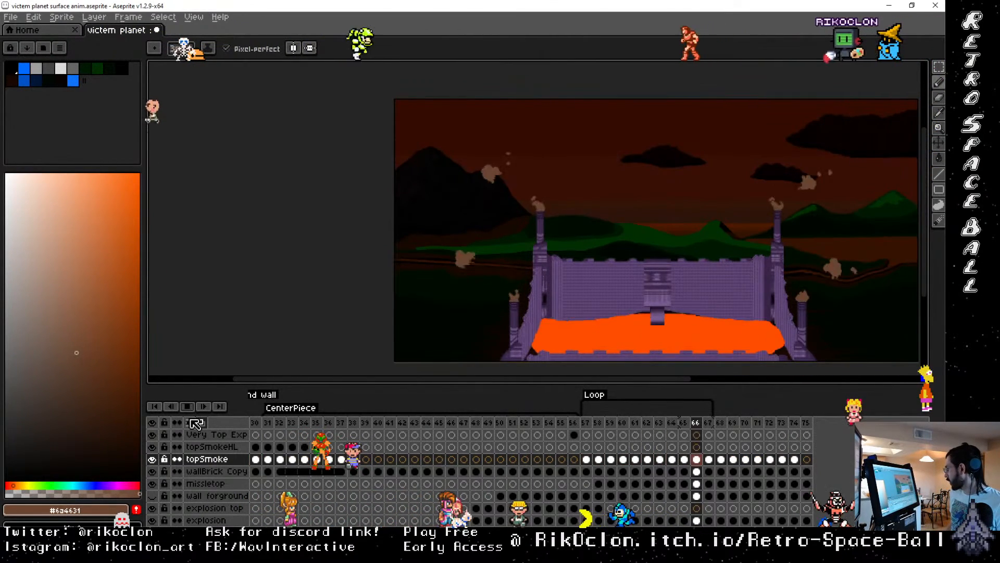
{"action": "left_click", "coordinate": [190, 408]}
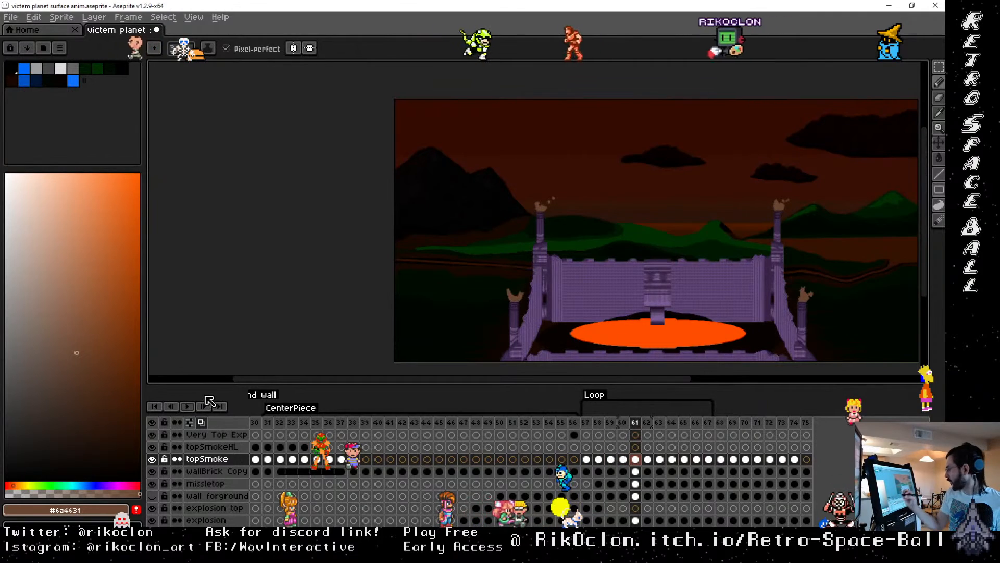
Step: Extend the Loop frame tag to end at frame 75, and play the animation from the first frame
{"action": "double_click", "coordinate": [605, 394]}
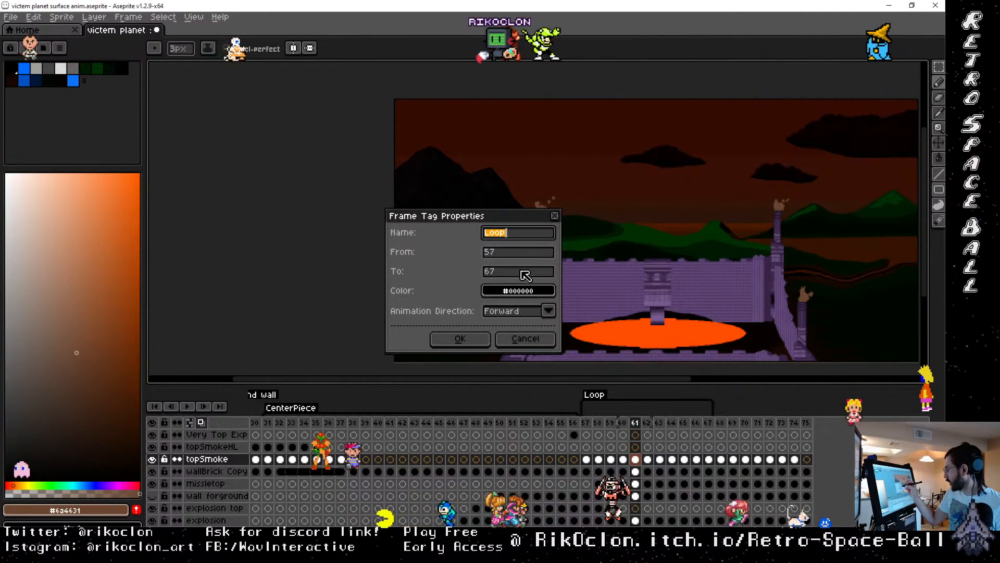
{"action": "left_click", "coordinate": [504, 271]}
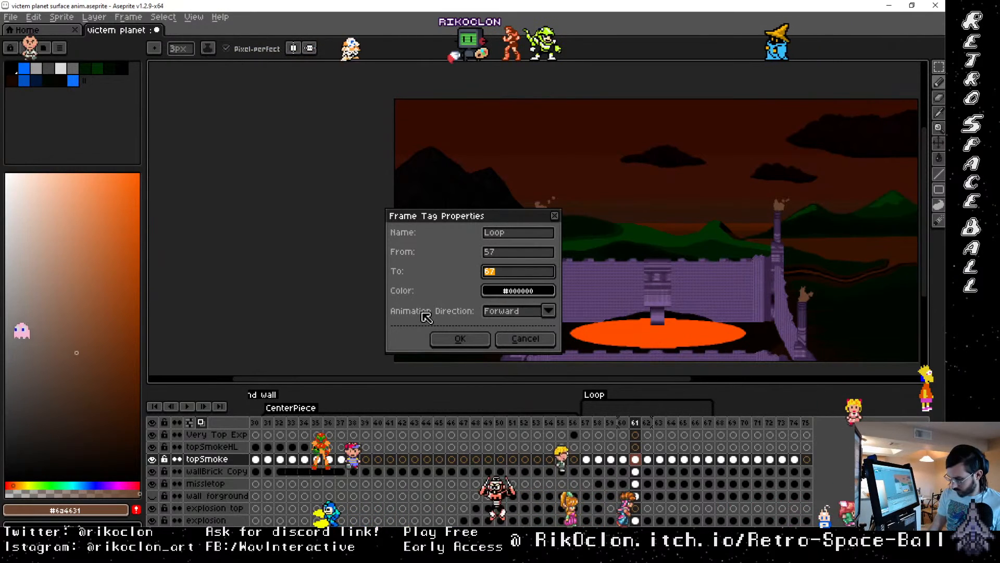
{"action": "type", "text": "75"}
{"action": "key", "text": "Return"}
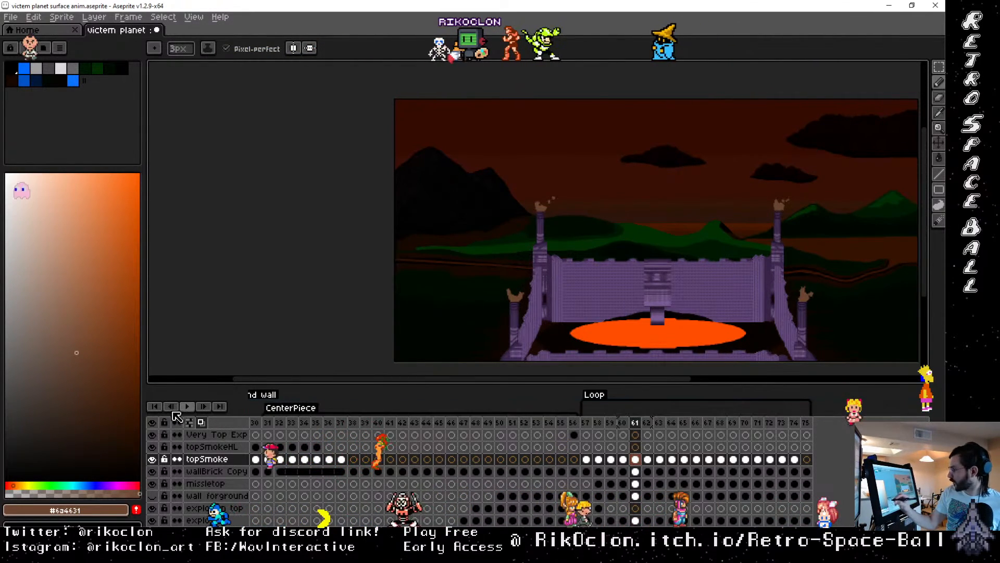
{"action": "left_click", "coordinate": [154, 407]}
{"action": "left_click", "coordinate": [187, 406]}
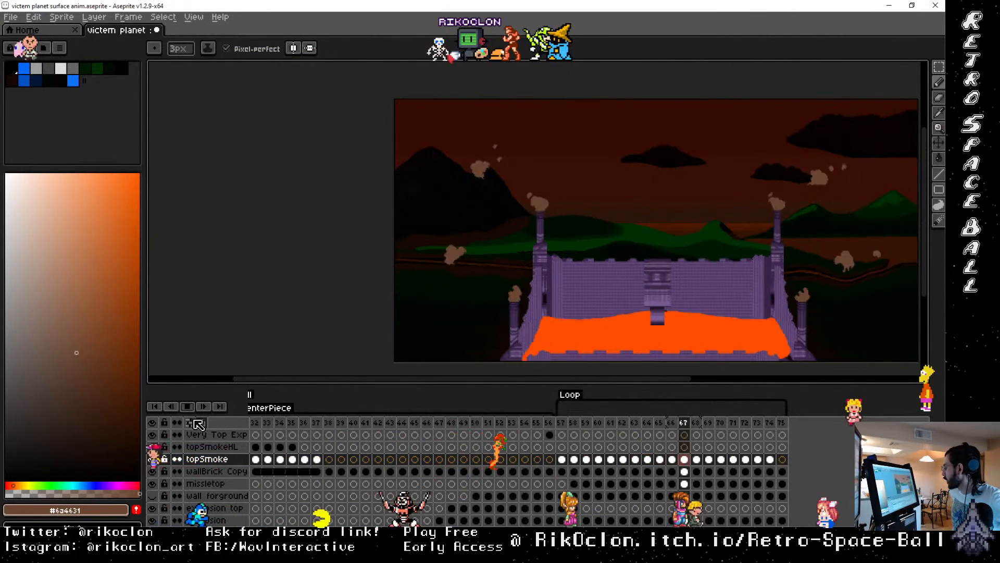